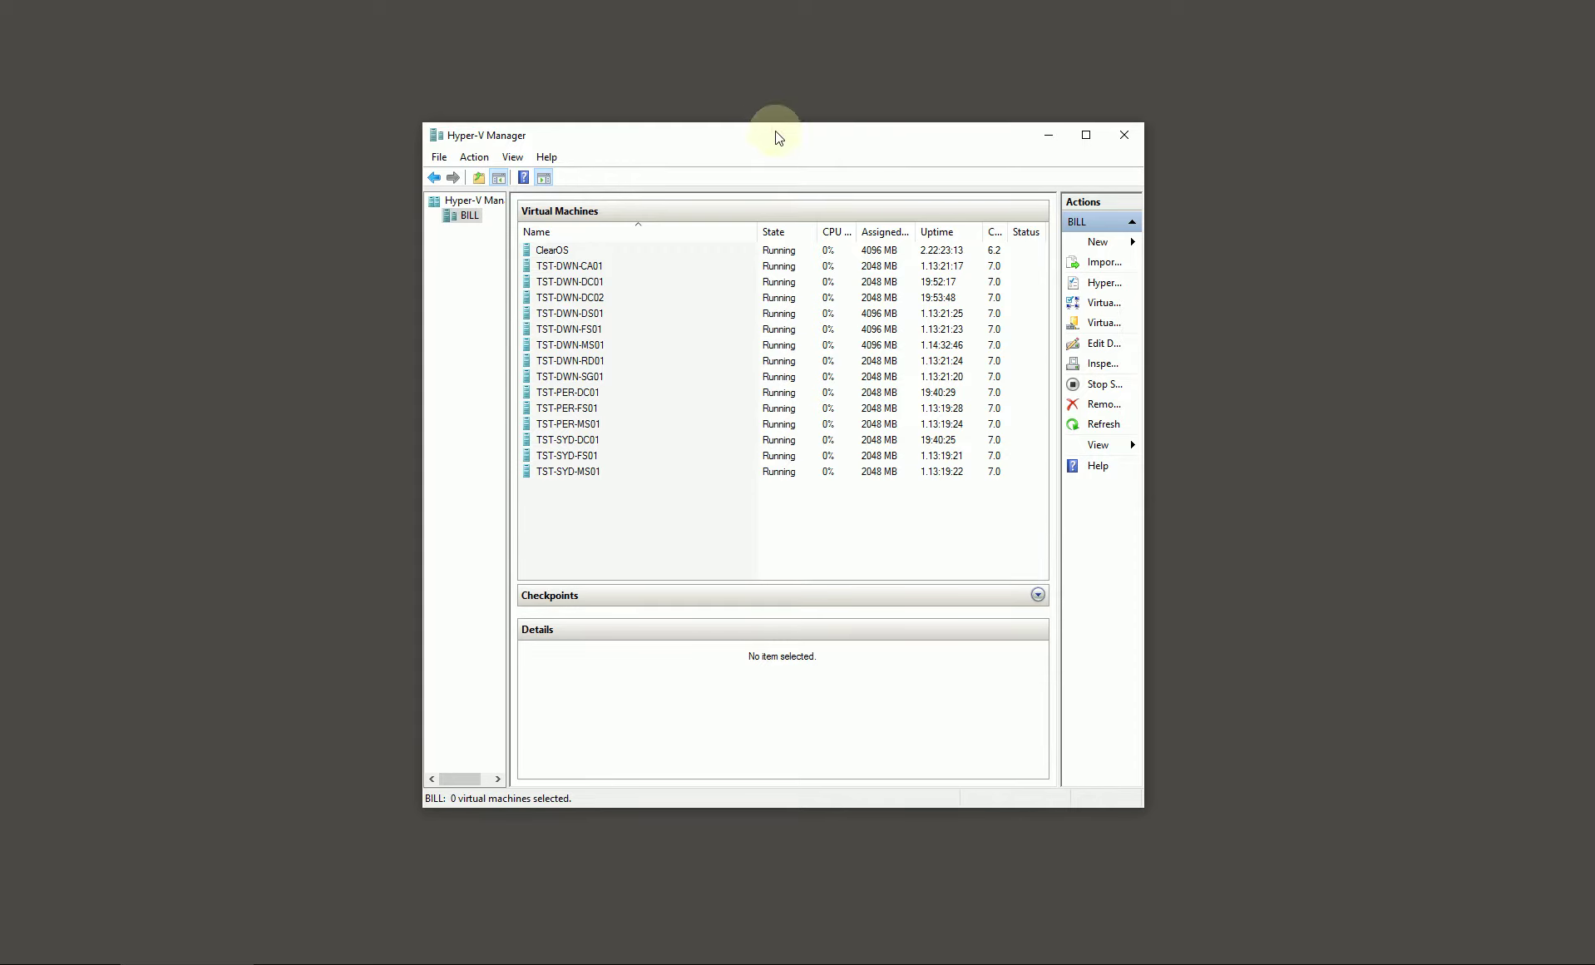
Step: Review the DWN, PER and SYD test VM groups in Hyper-V Manager, then minimize it
left_click(592, 268)
left_click(581, 379, "shift")
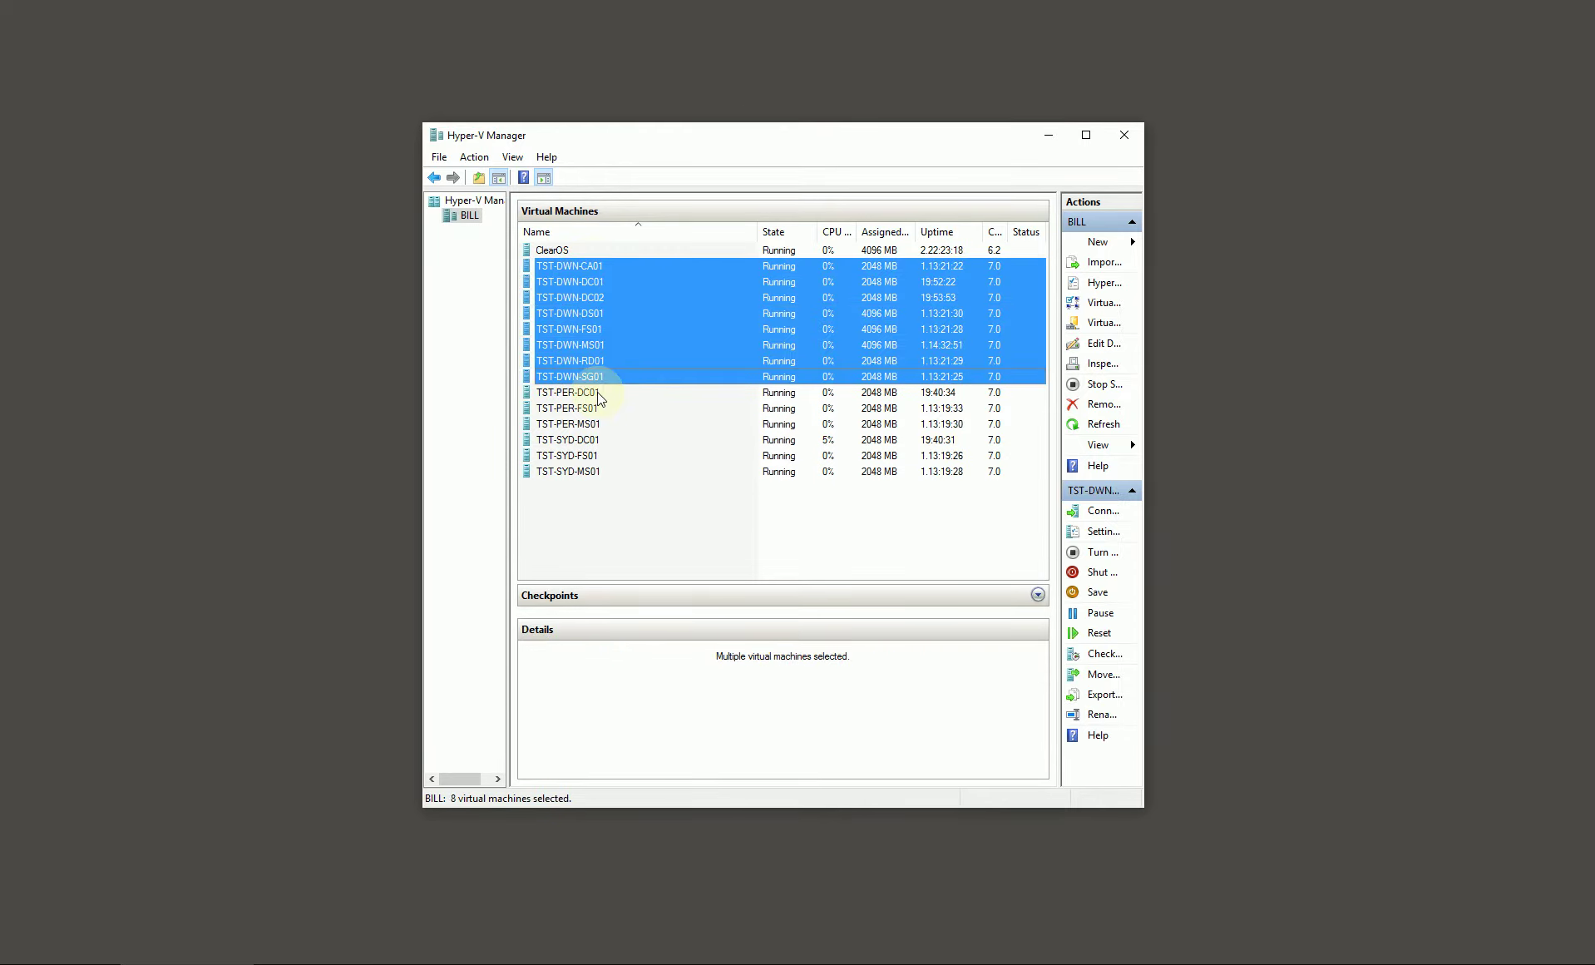
left_click(589, 395)
left_click(588, 420, "shift")
left_click(589, 439)
left_click(591, 472, "shift")
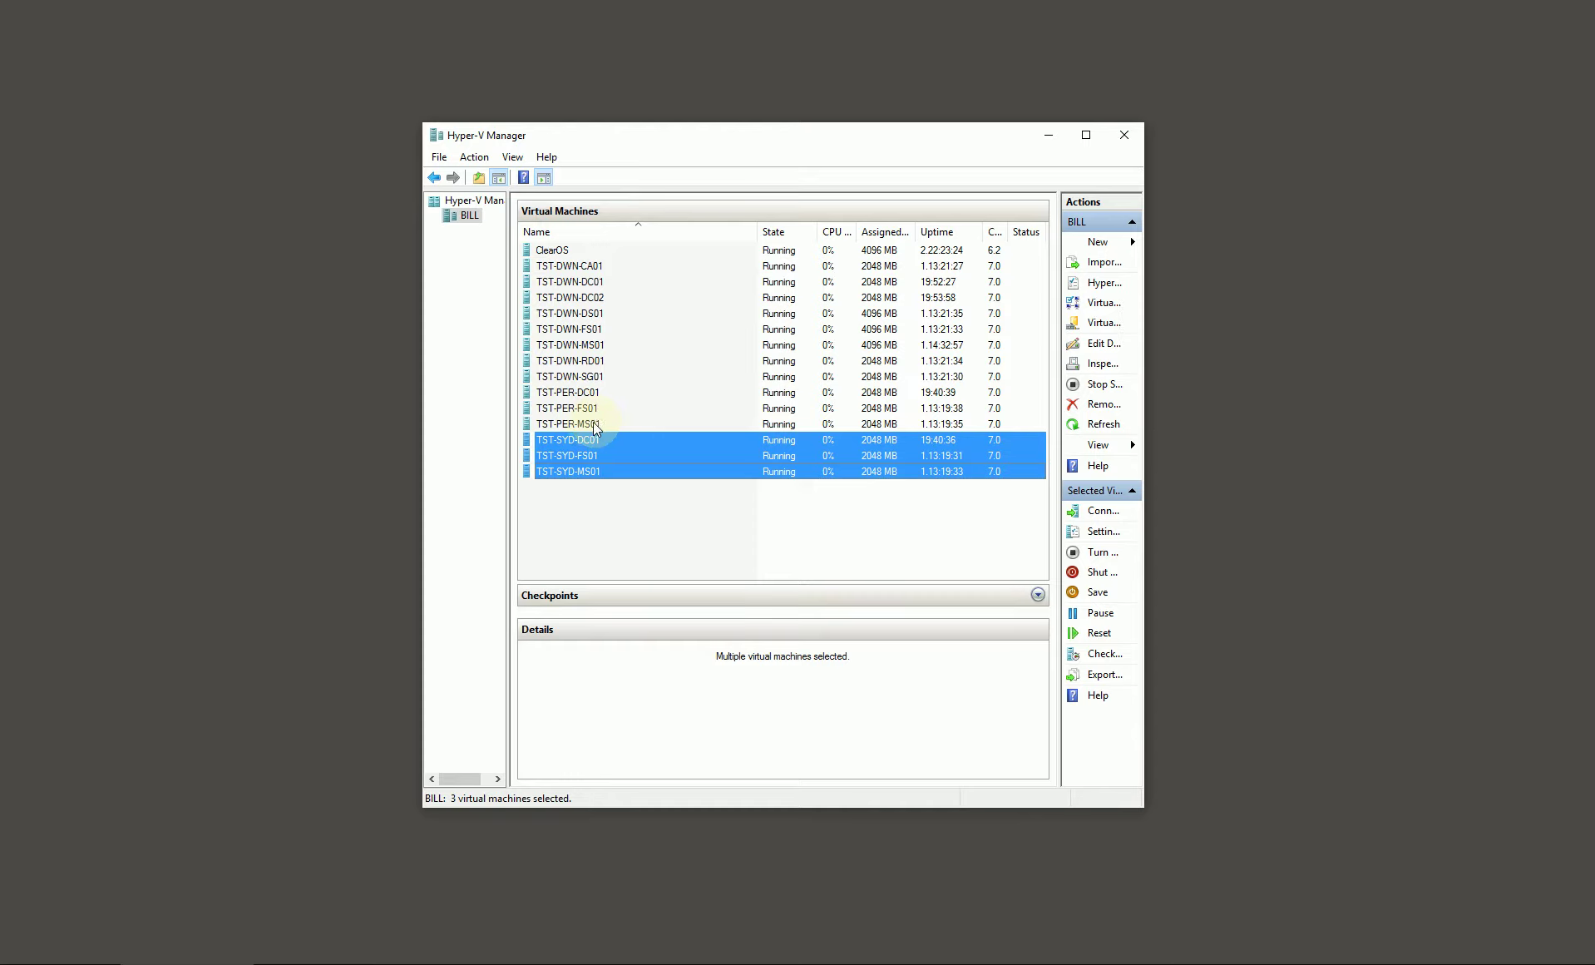
left_click(654, 520)
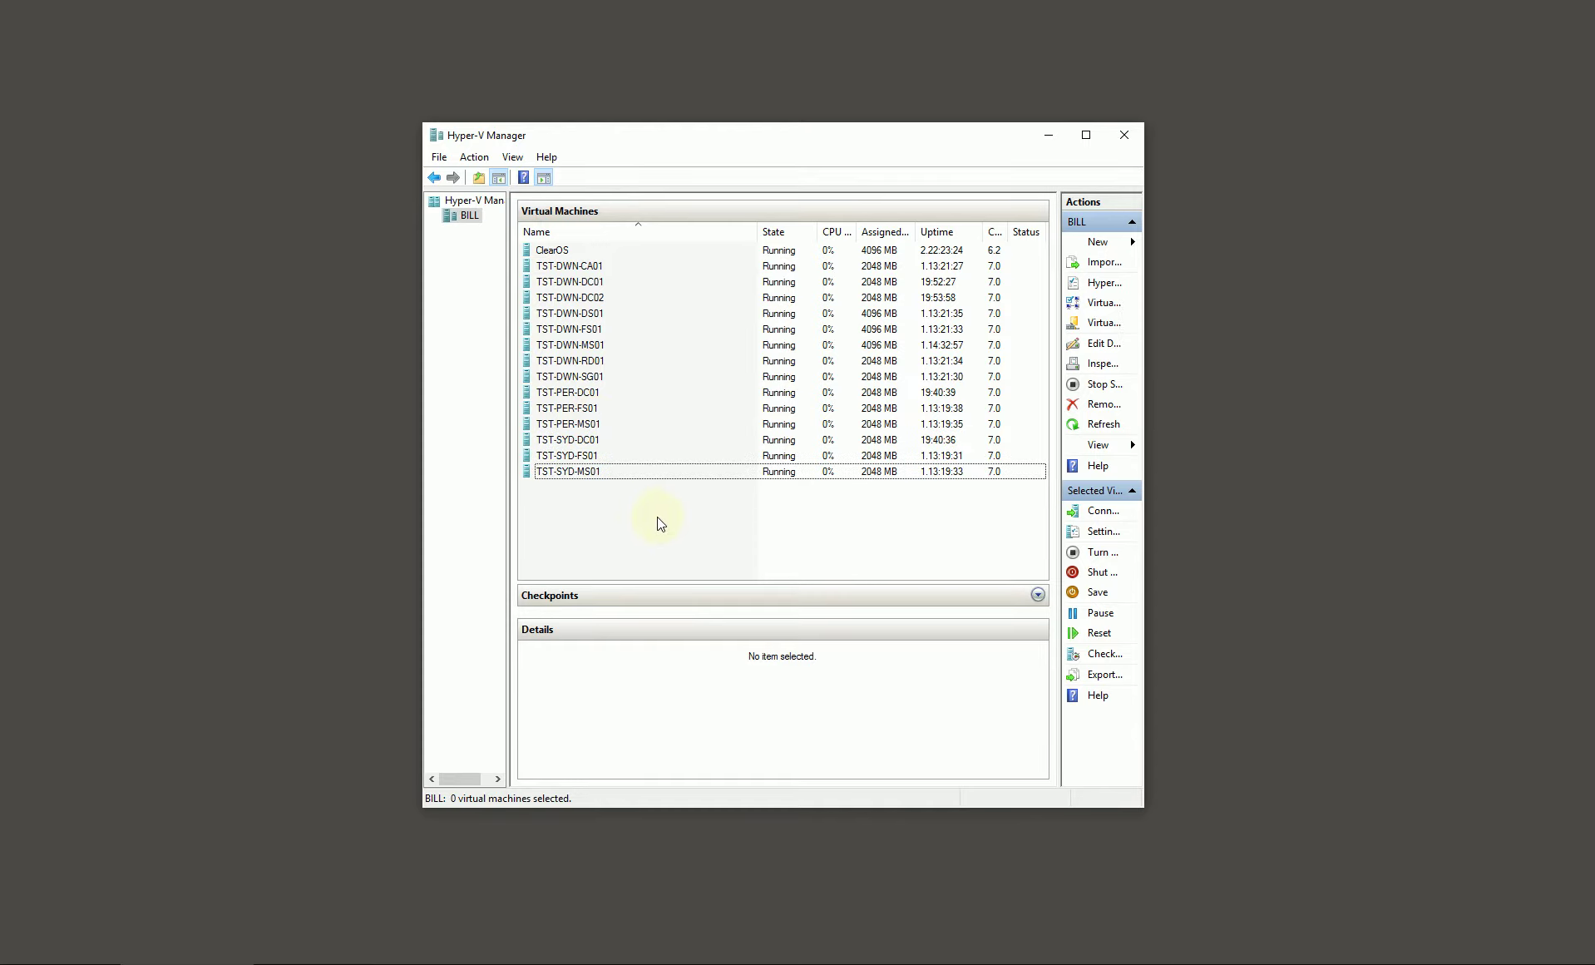
left_click(1051, 136)
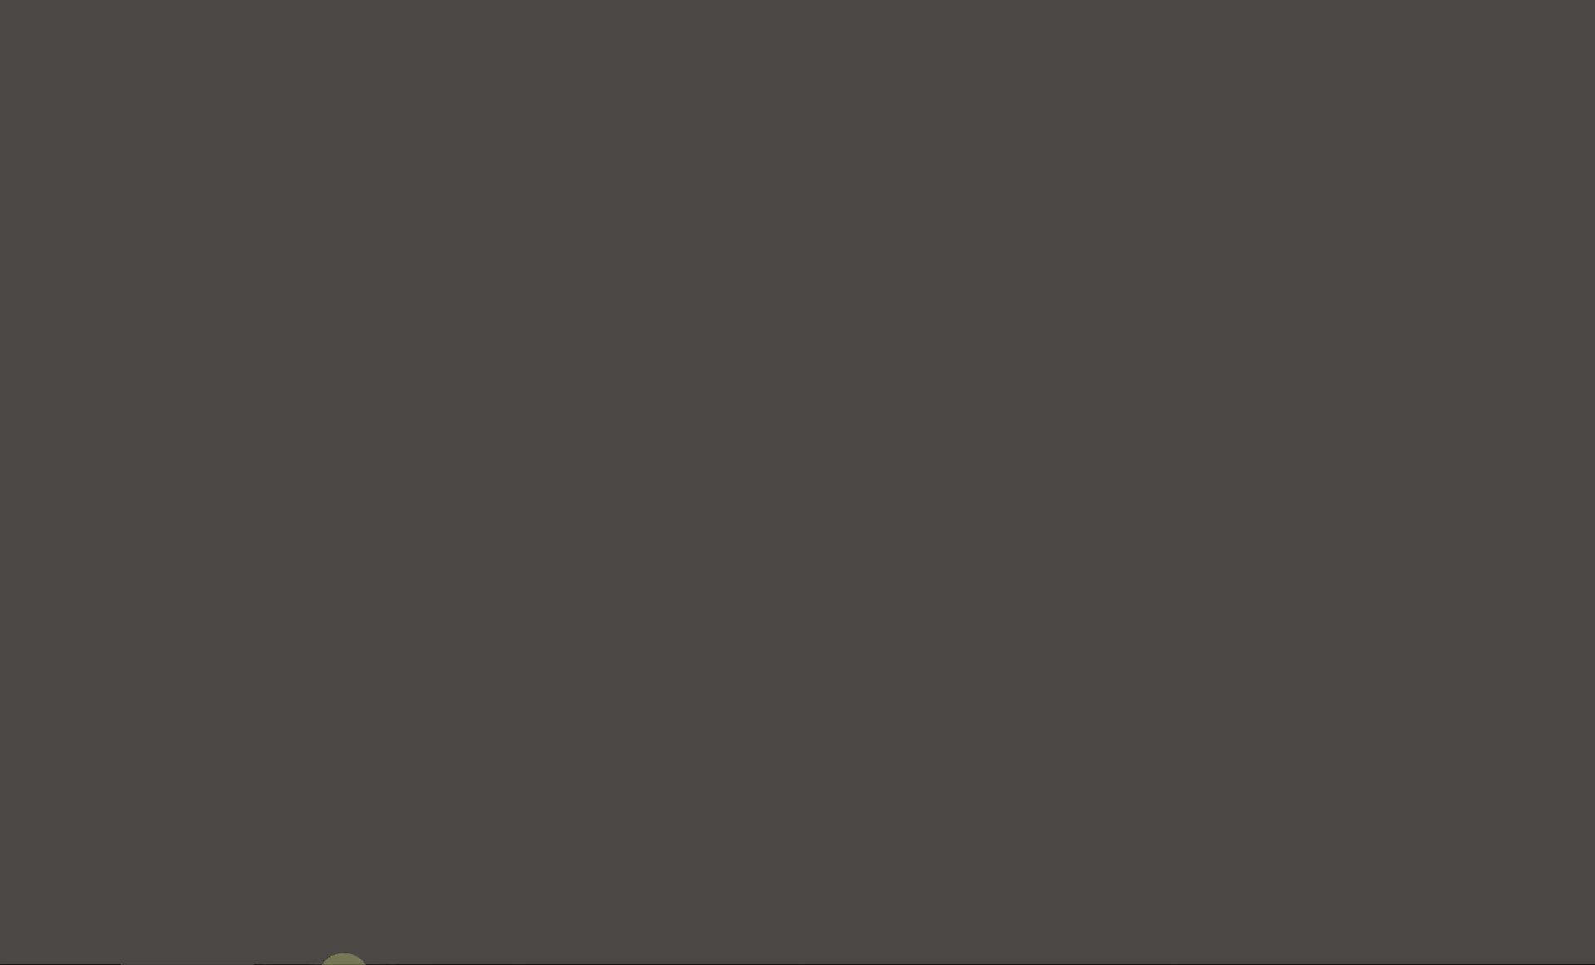
Step: Bring up the TST-DWN-MS01 VM and open Active Directory Users and Computers
left_click(456, 960)
left_click(1397, 12)
left_click(450, 786)
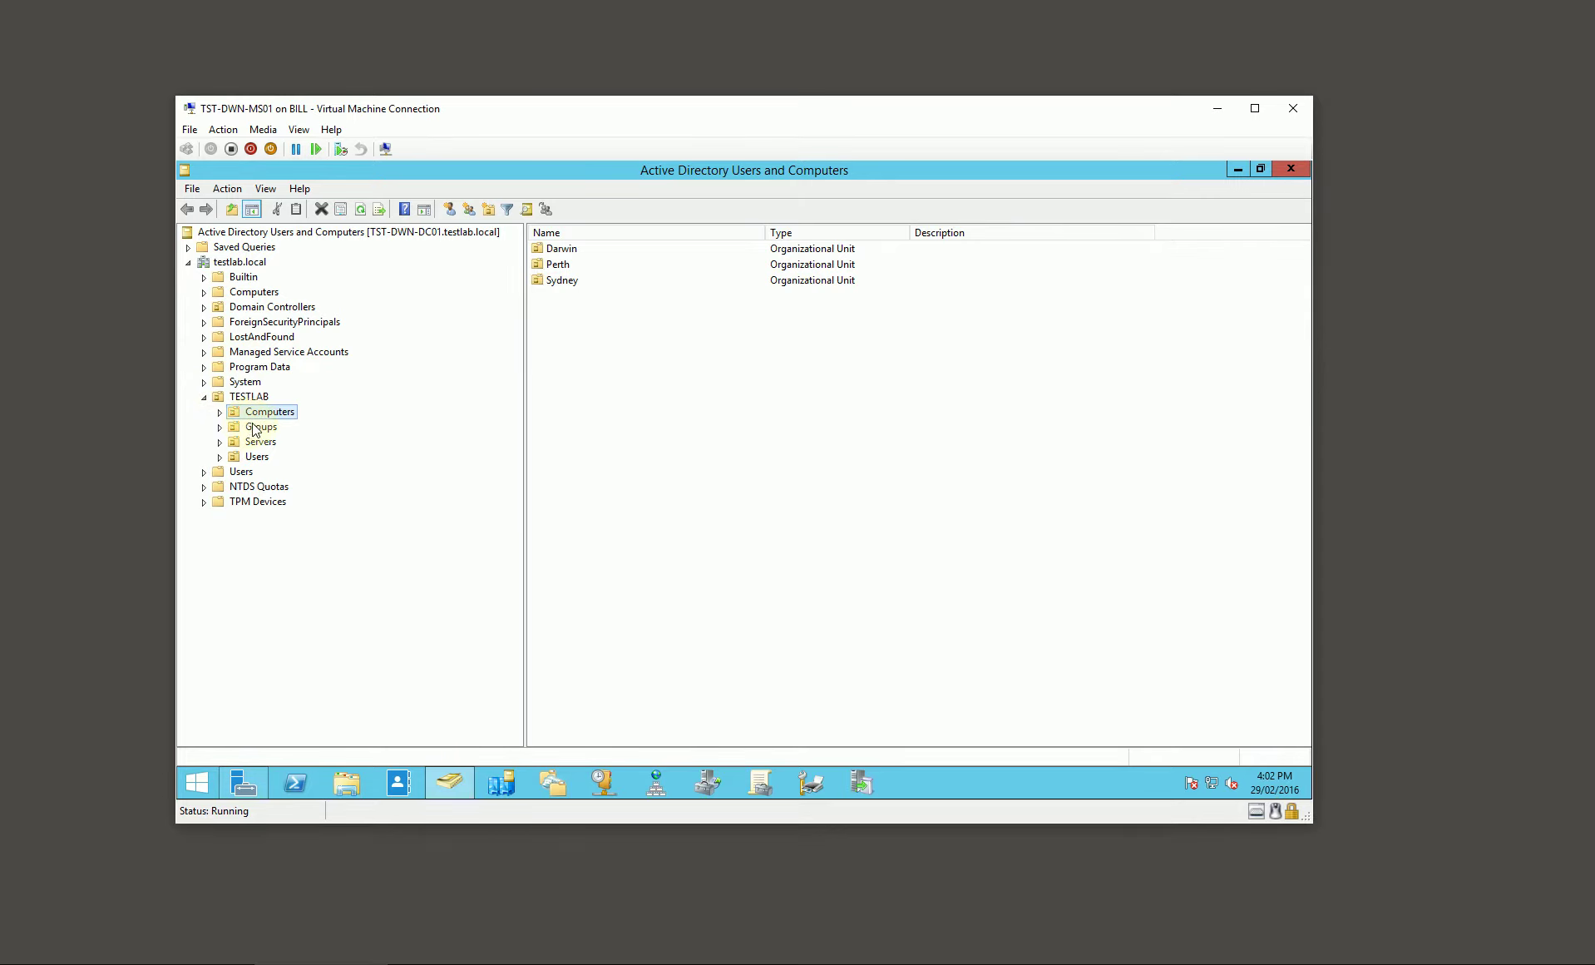
Step: Browse TESTLAB > Computers > Darwin > Laptops to the empty Pool OU, then minimize the VM
left_click(246, 397)
left_click(219, 411)
left_click(273, 427)
left_click(276, 456)
left_click(235, 427)
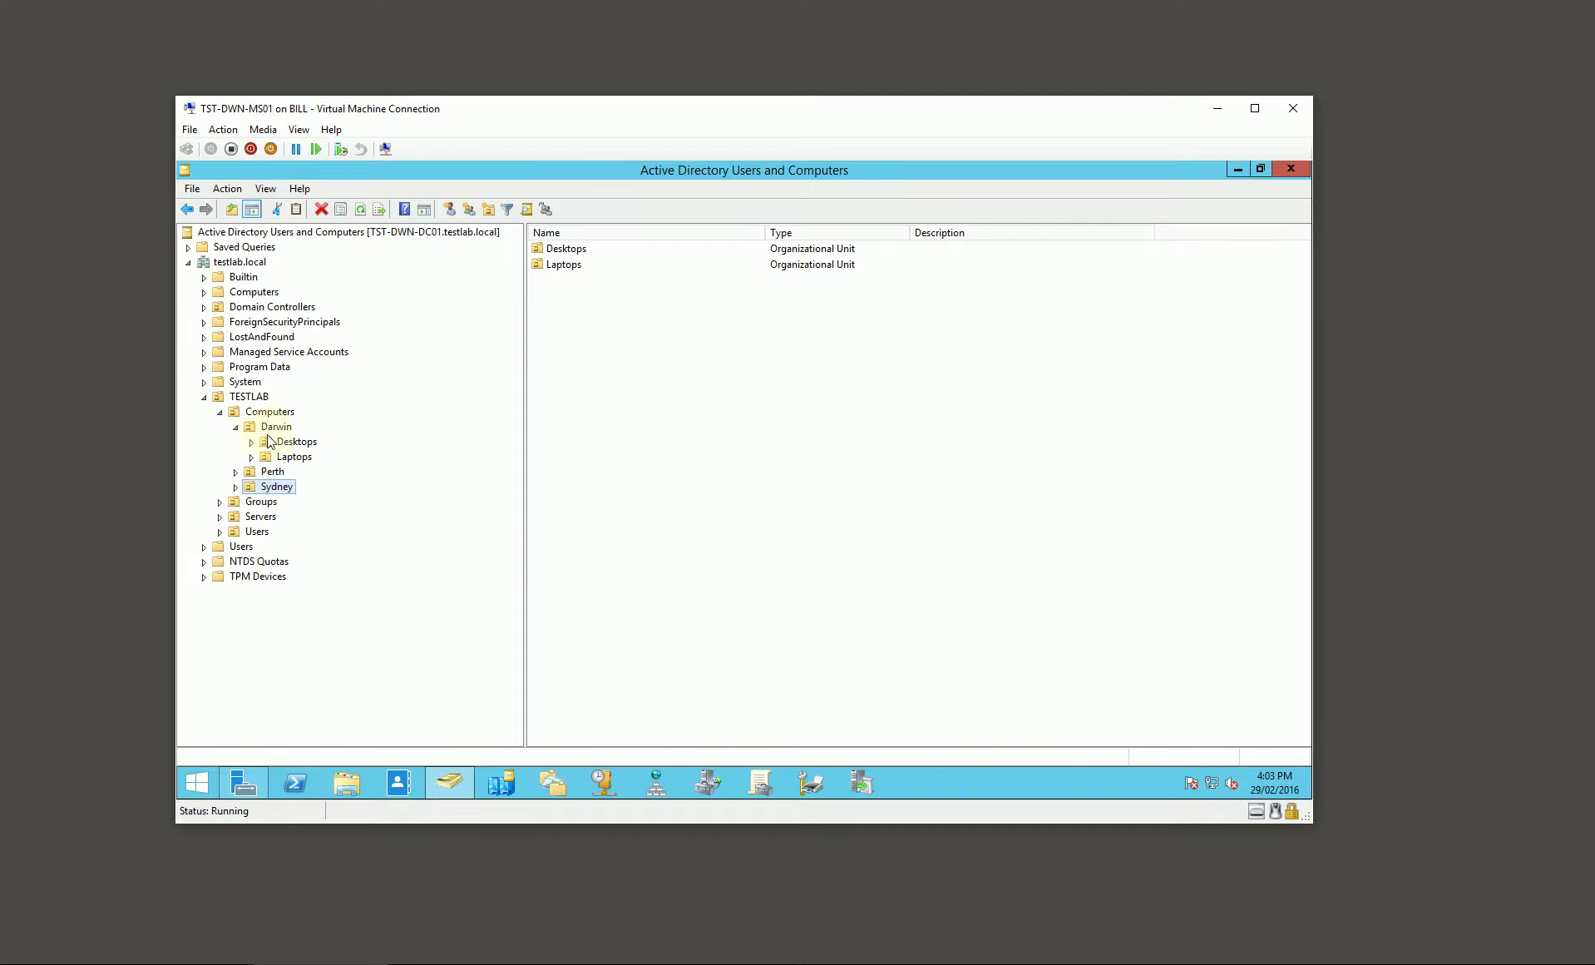
left_click(250, 441)
left_click(250, 457)
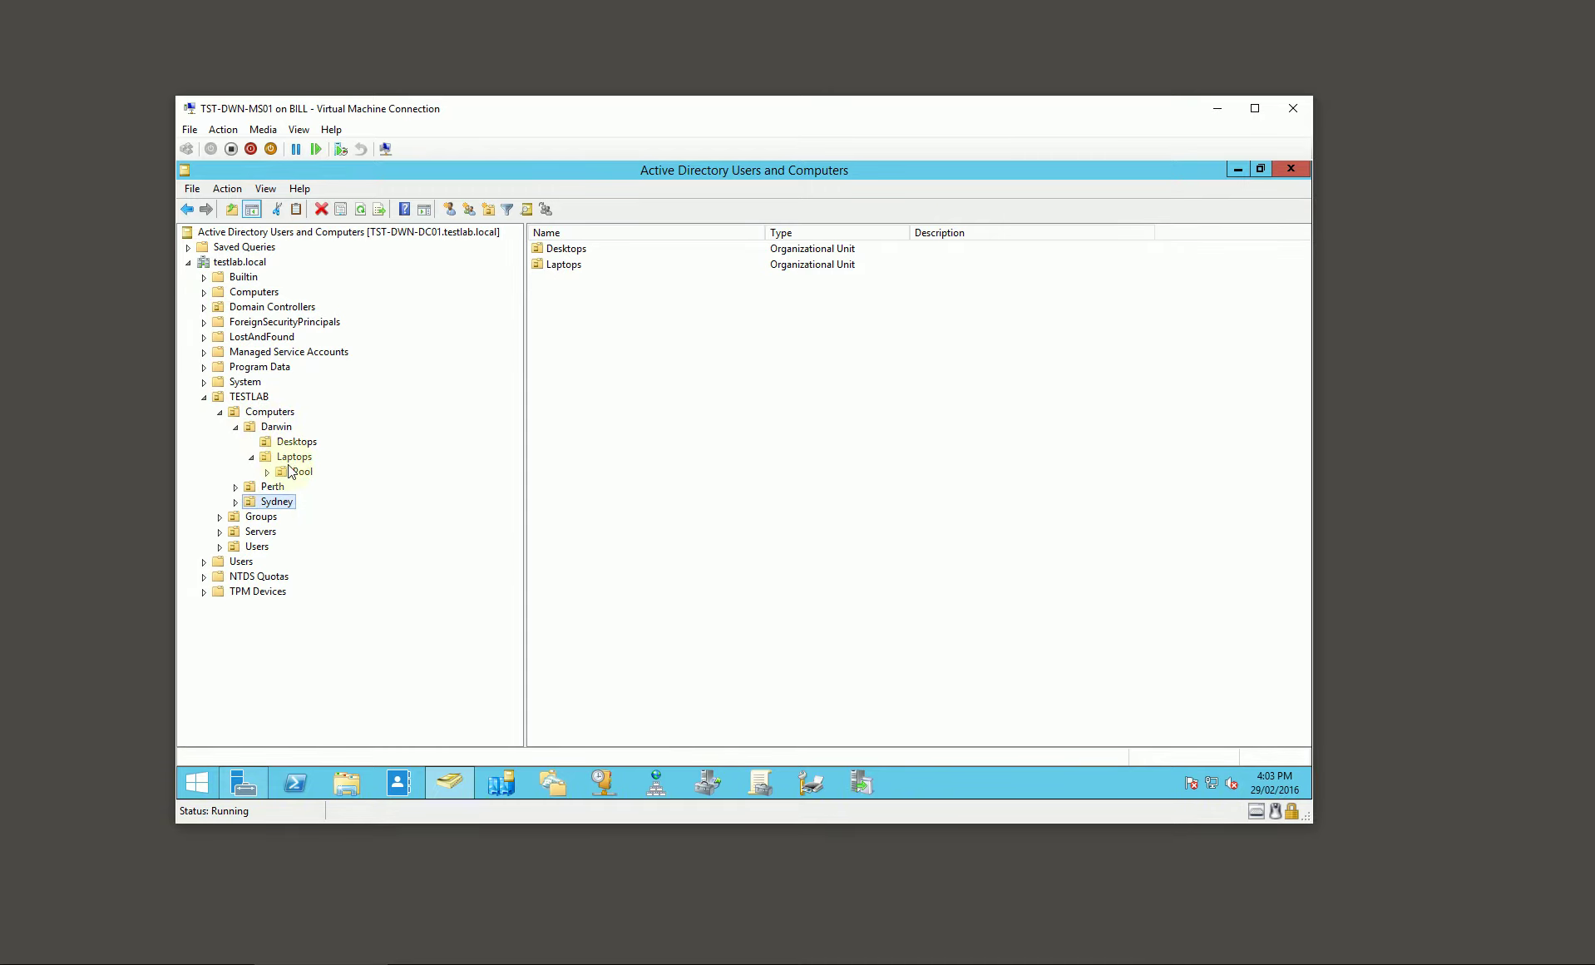
left_click(299, 471)
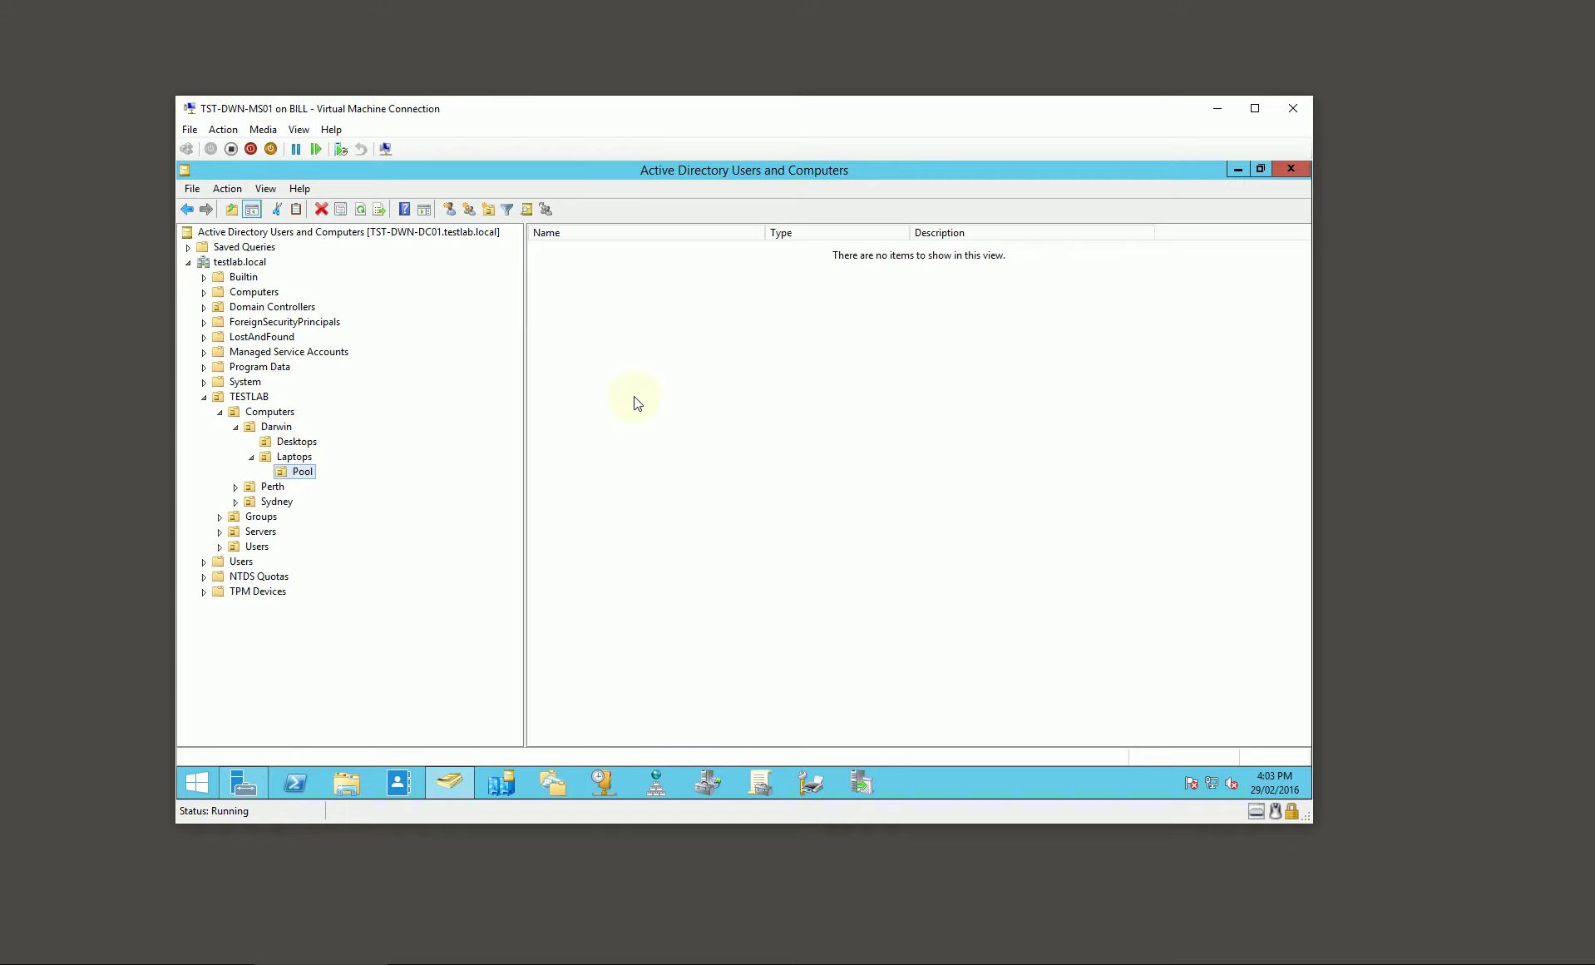
left_click(1216, 108)
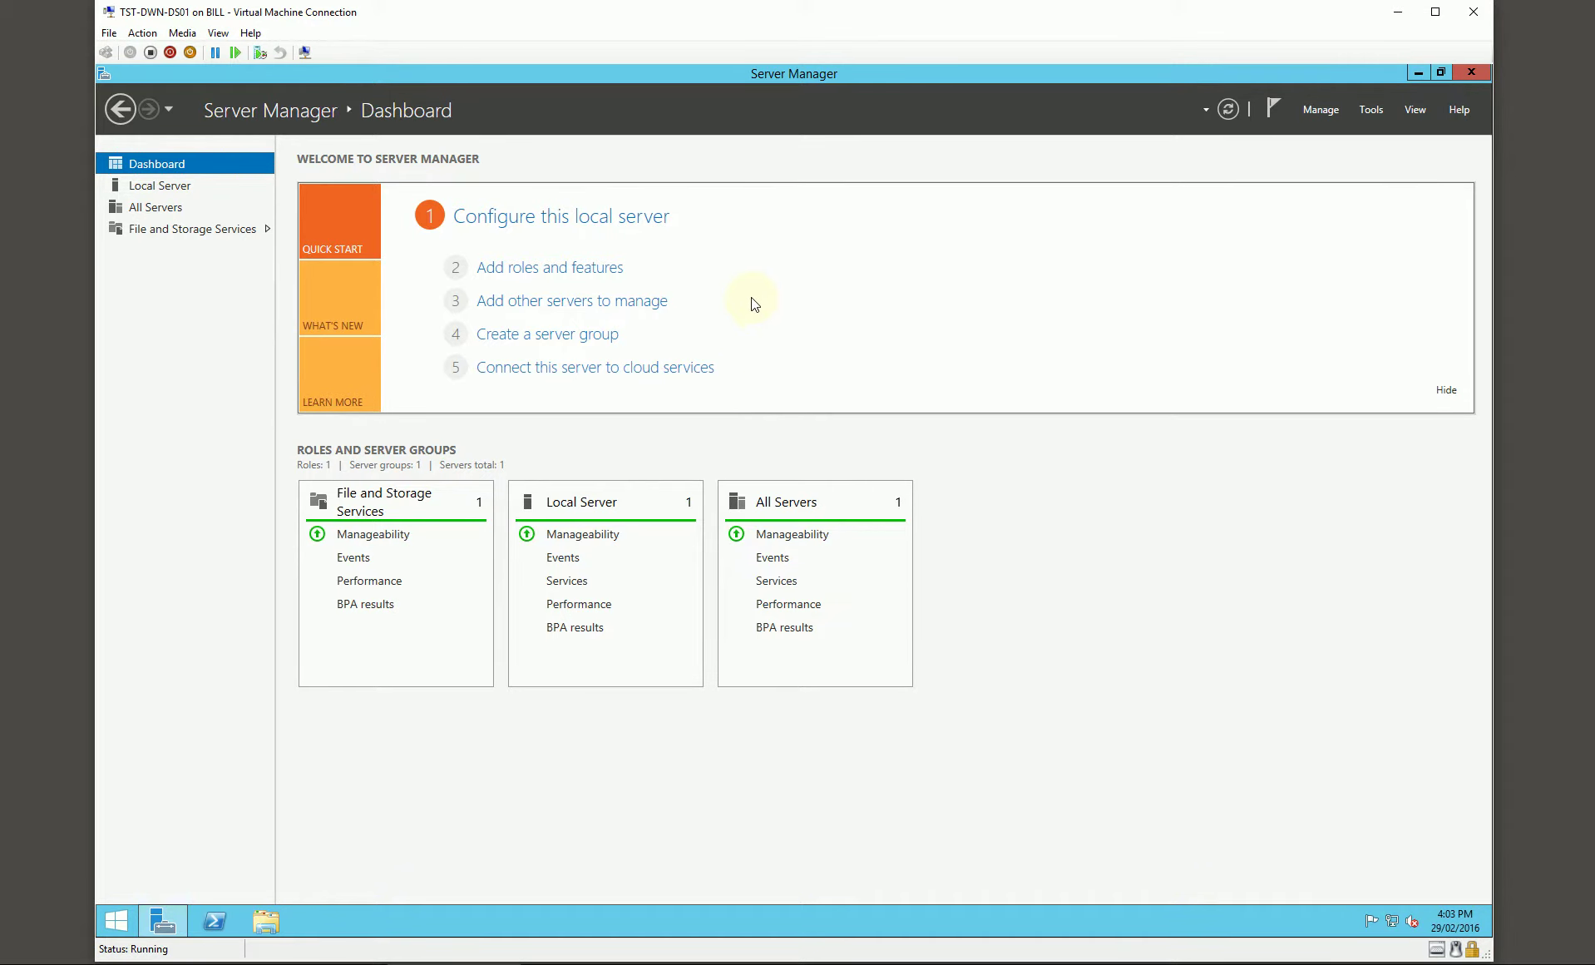
Step: Start Add Roles and Features on TST-DWN-DS01 and add Windows Deployment Services with its features
left_click(525, 225)
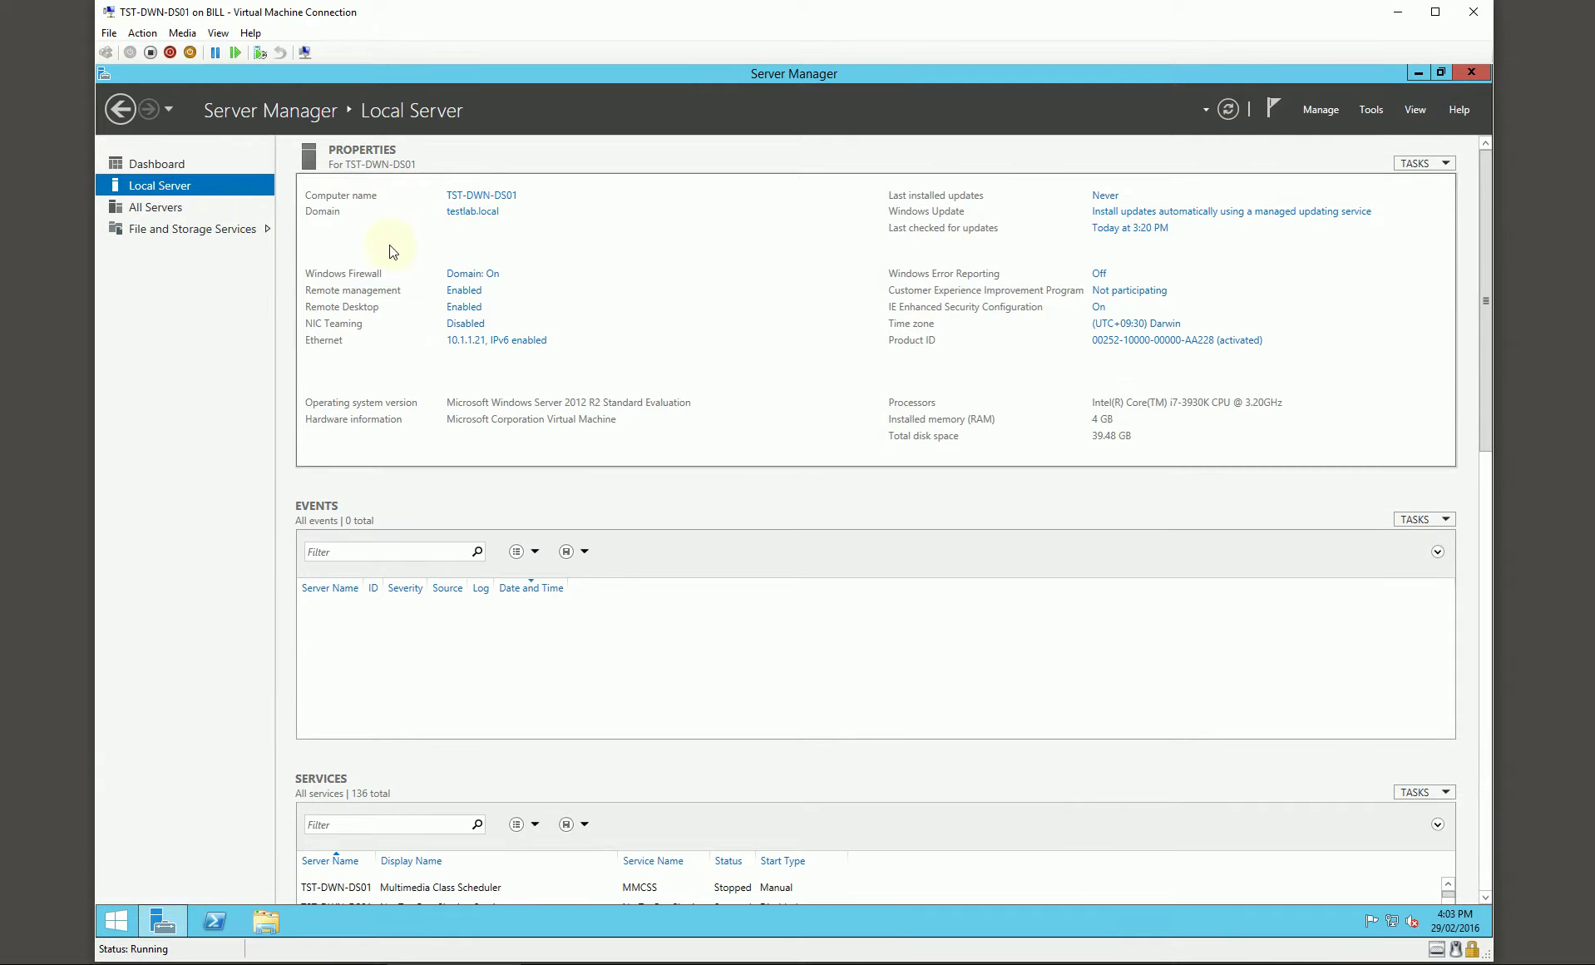
left_click(193, 163)
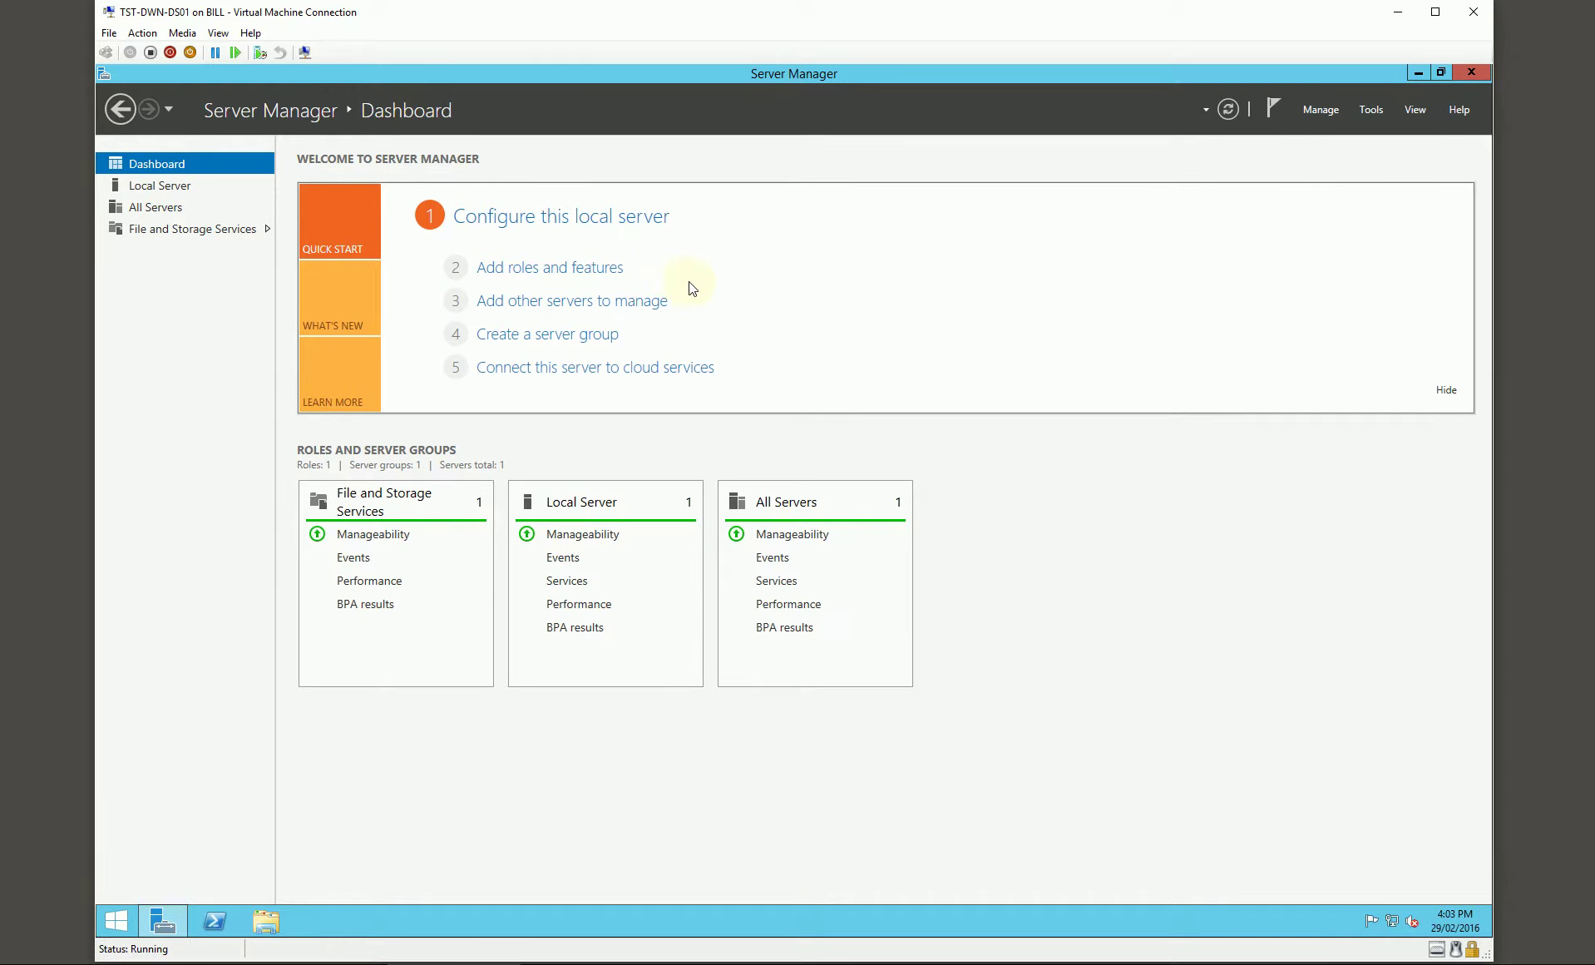
left_click(550, 266)
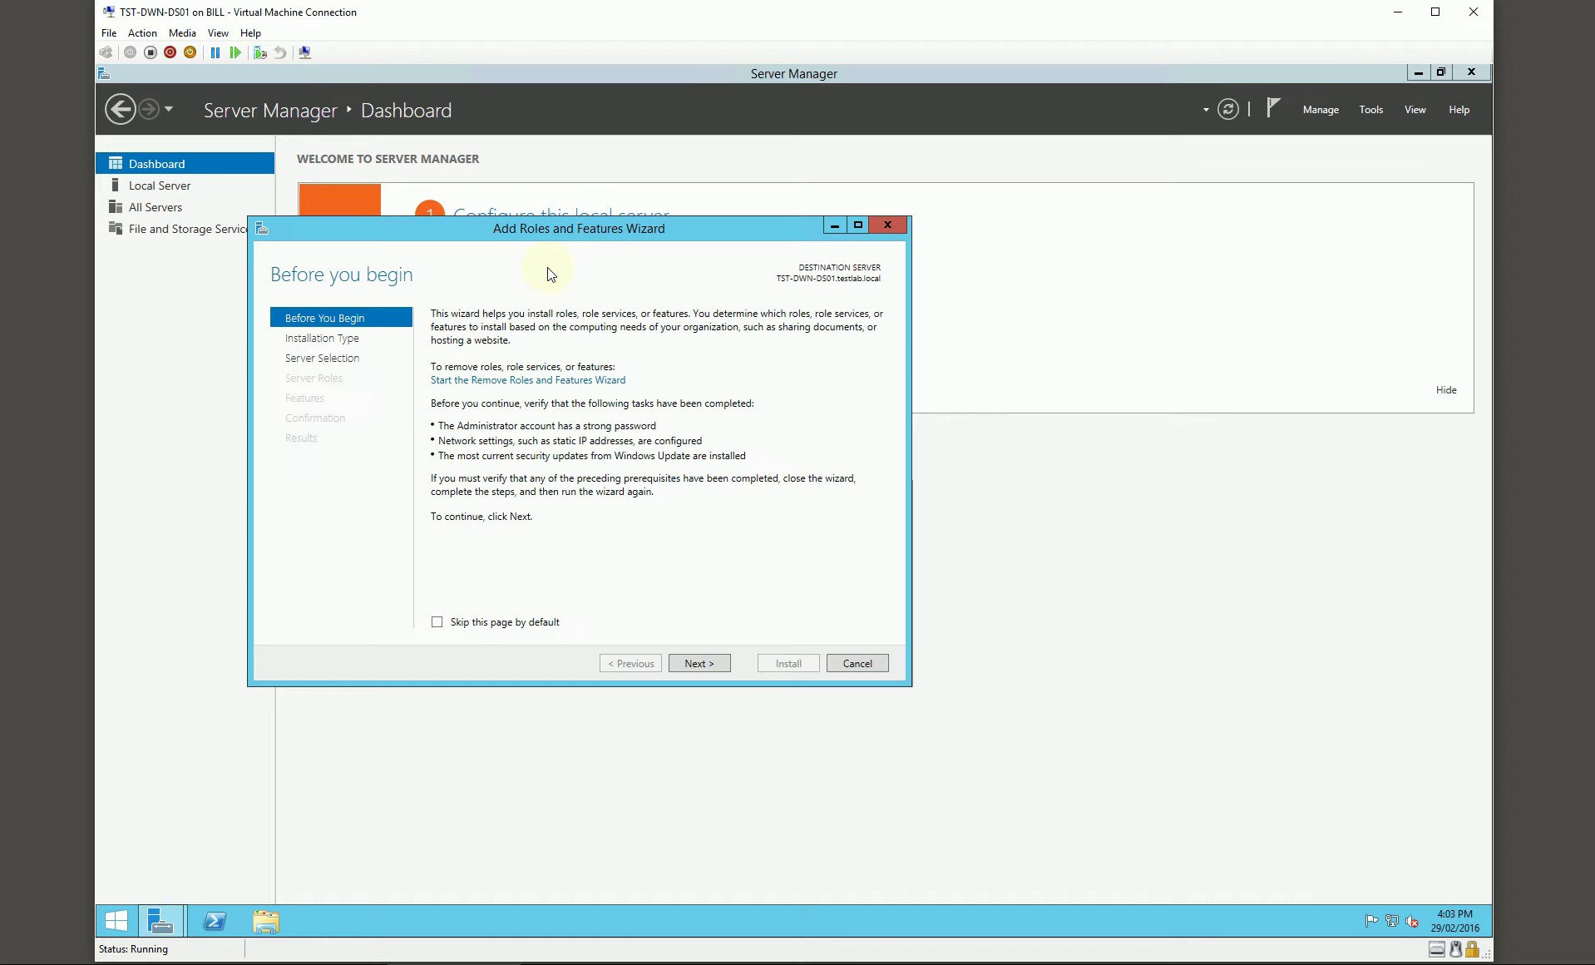
left_click(695, 663)
left_click(695, 662)
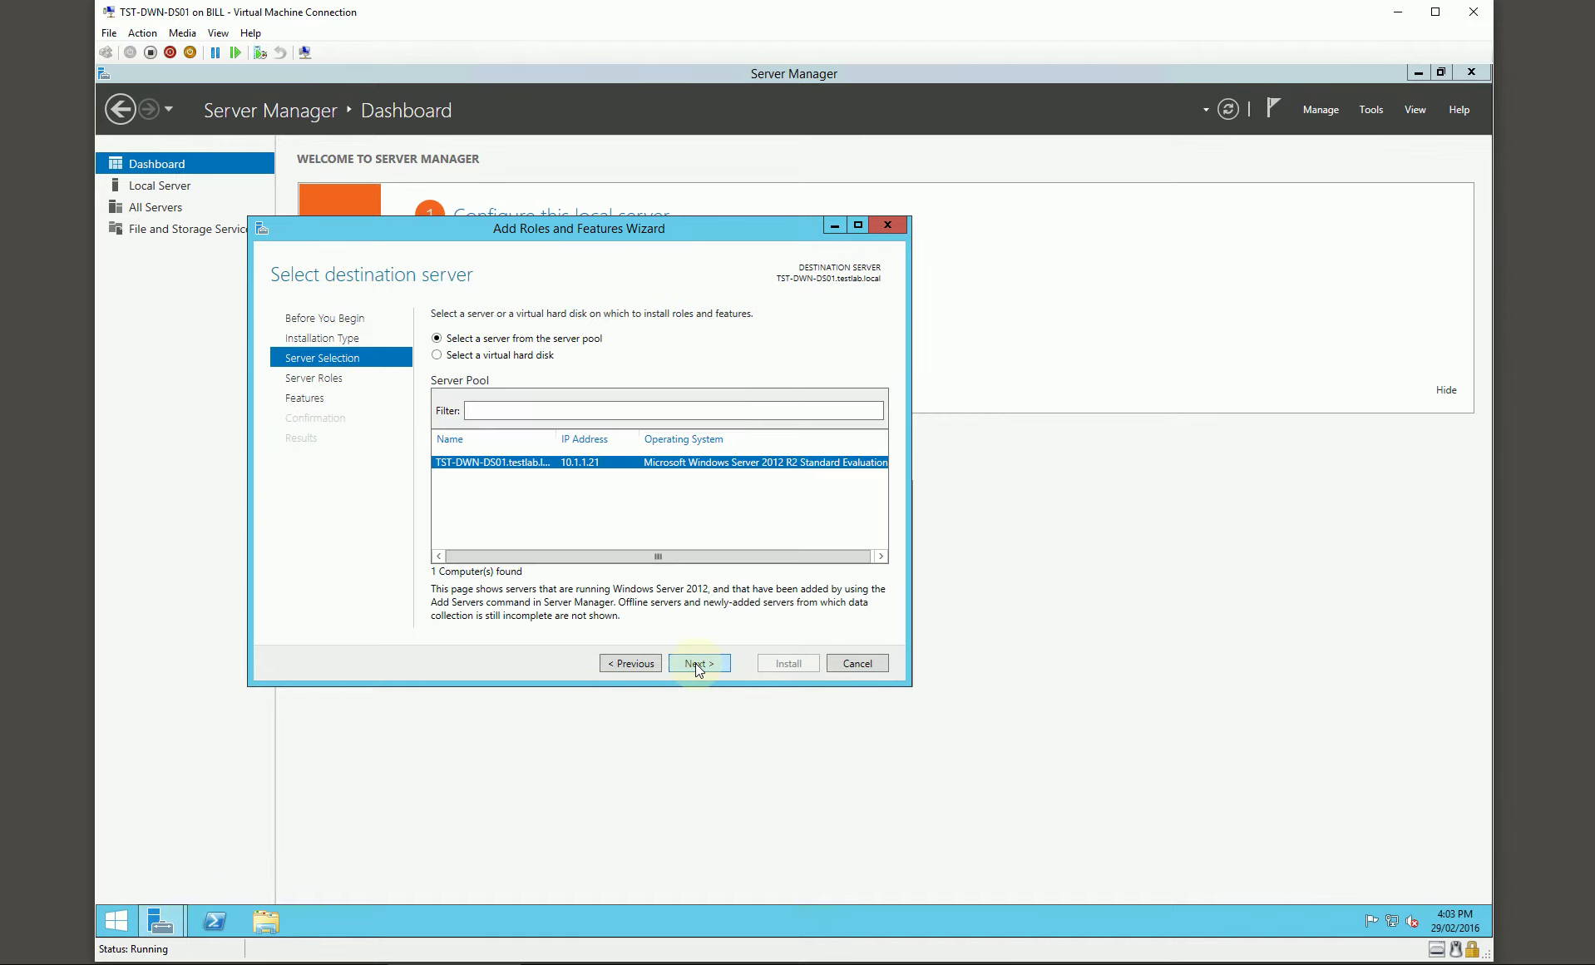
left_click(695, 663)
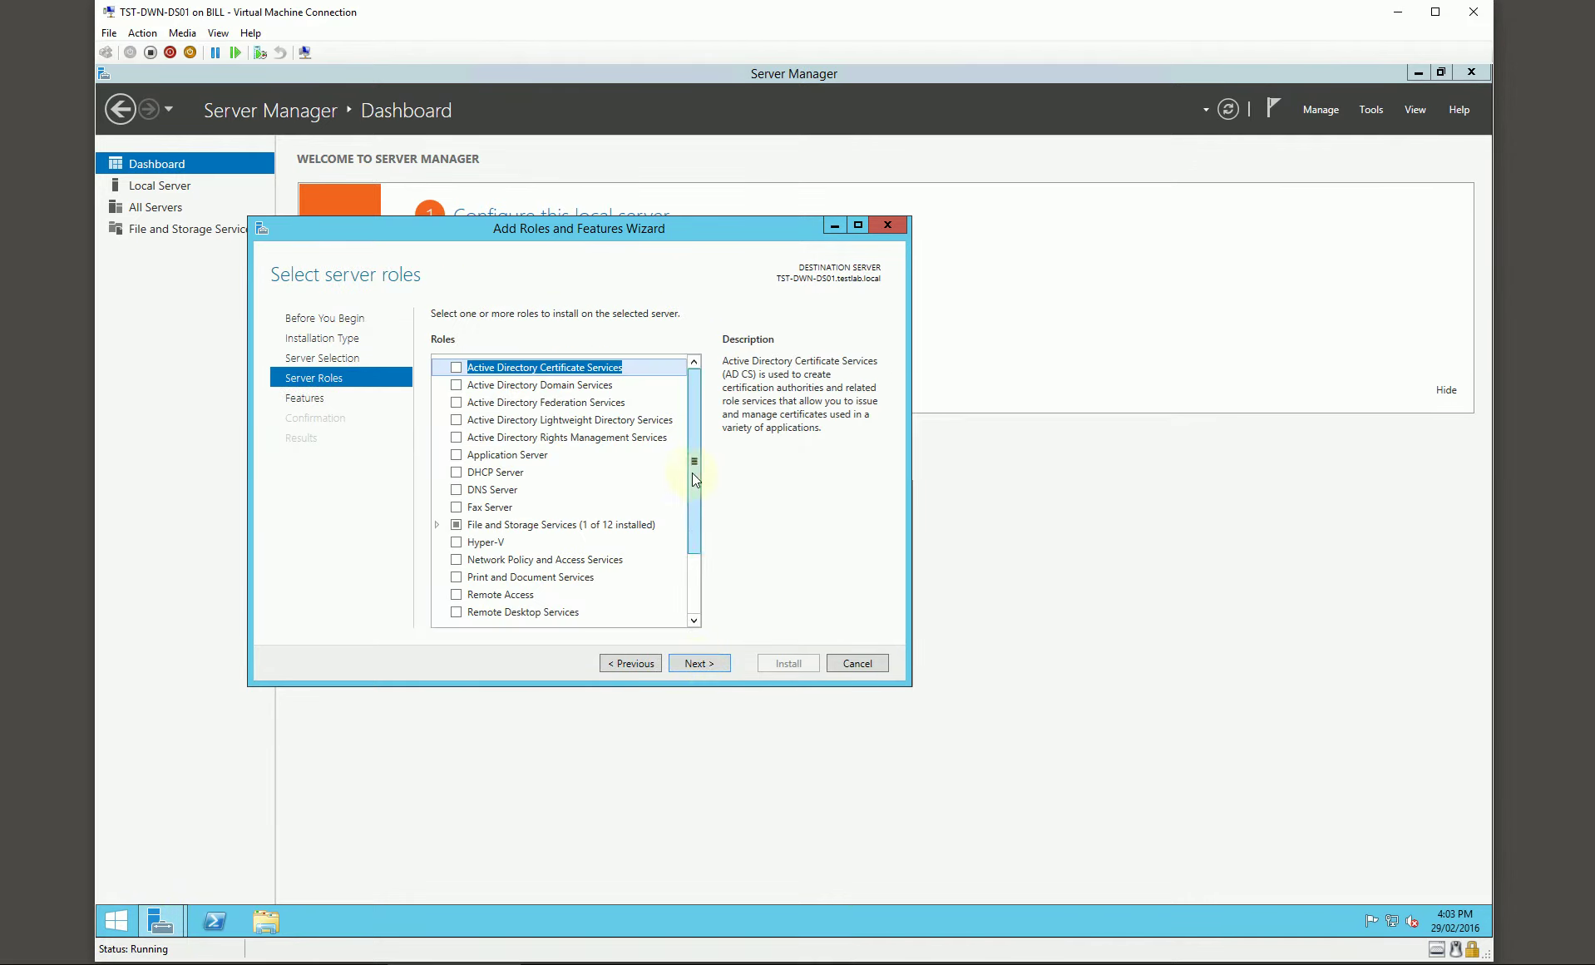
left_click_drag(691, 472, 693, 562)
left_click(456, 579)
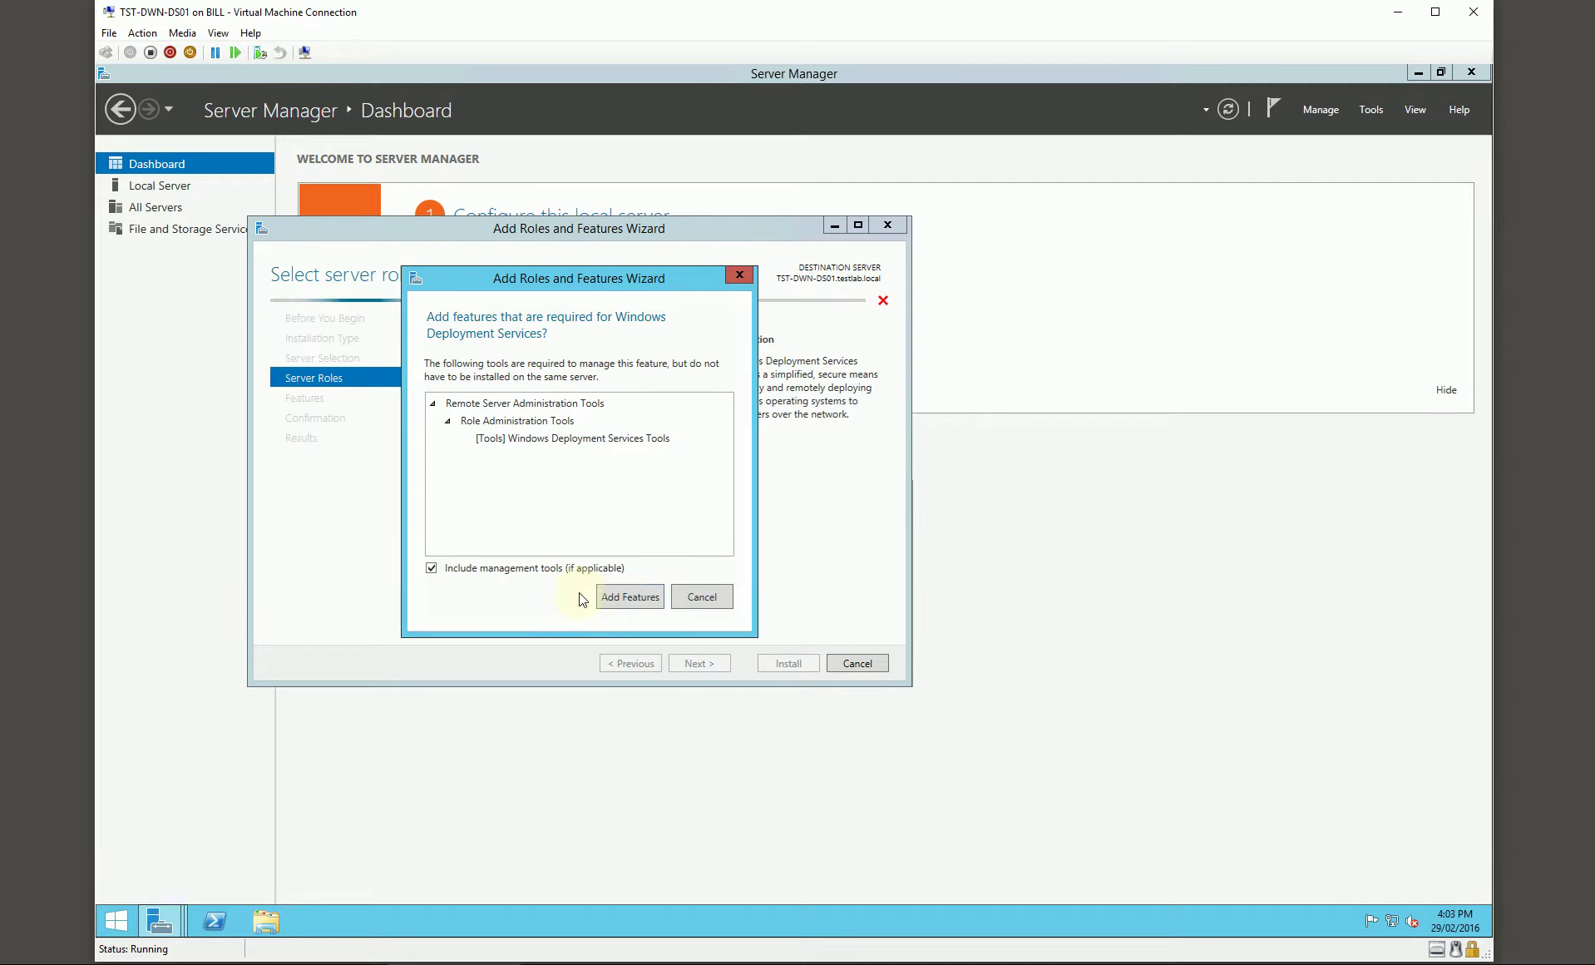
left_click(628, 596)
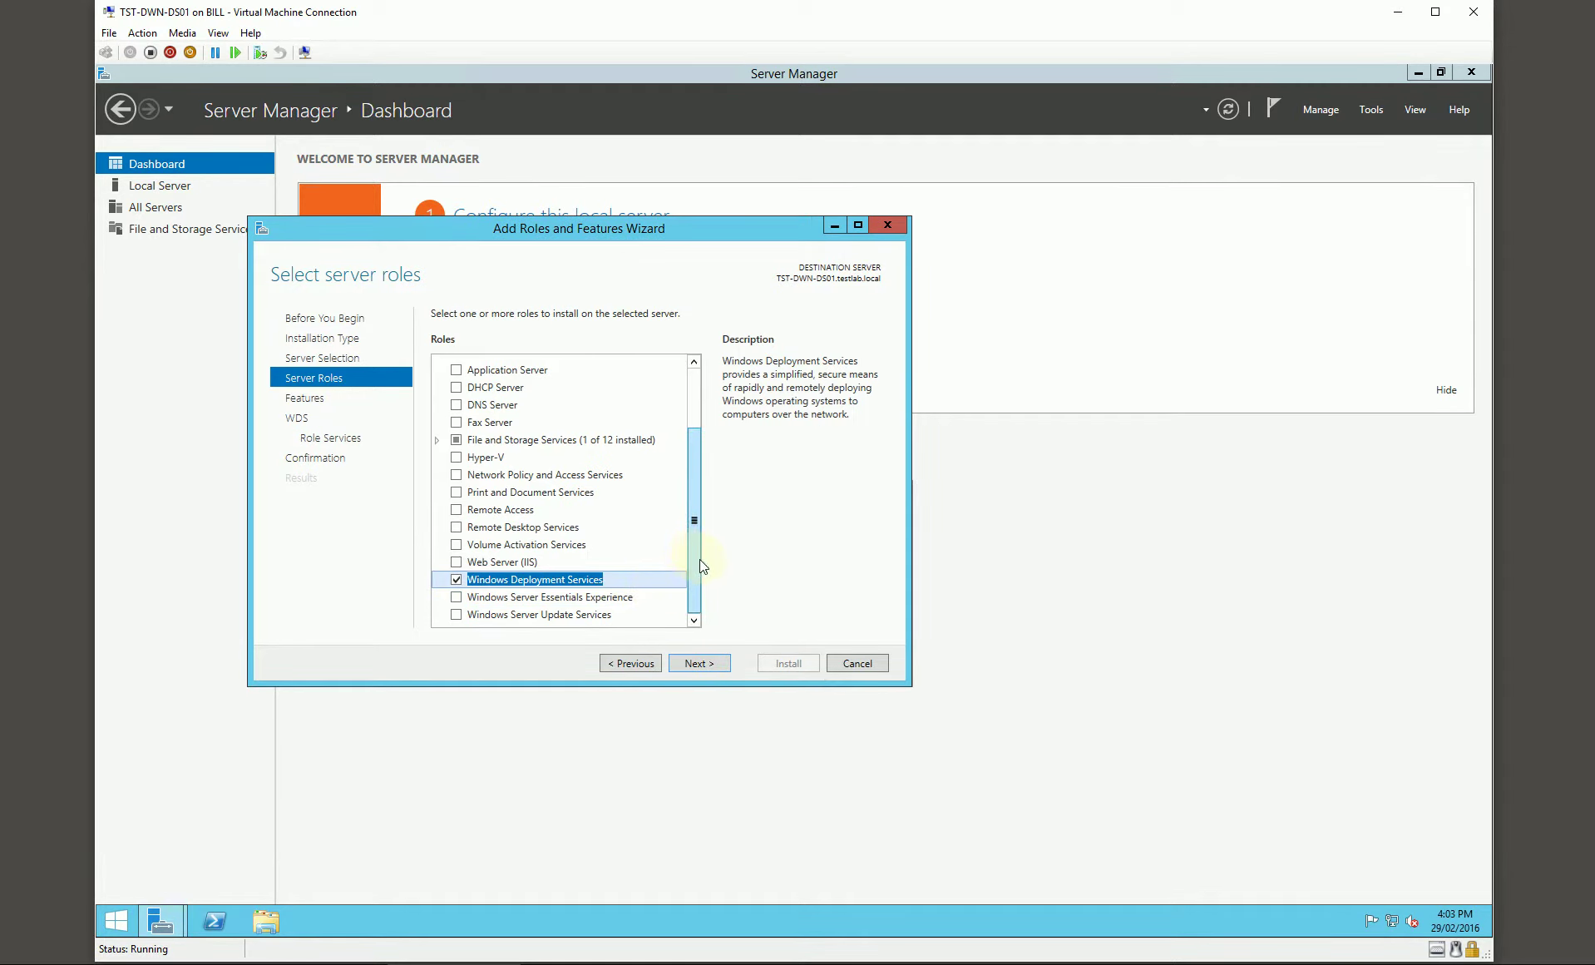
Step: Add the DFS Replication role service under File and iSCSI Services, with its required features
left_click(445, 440)
left_click(436, 439)
left_click(452, 458)
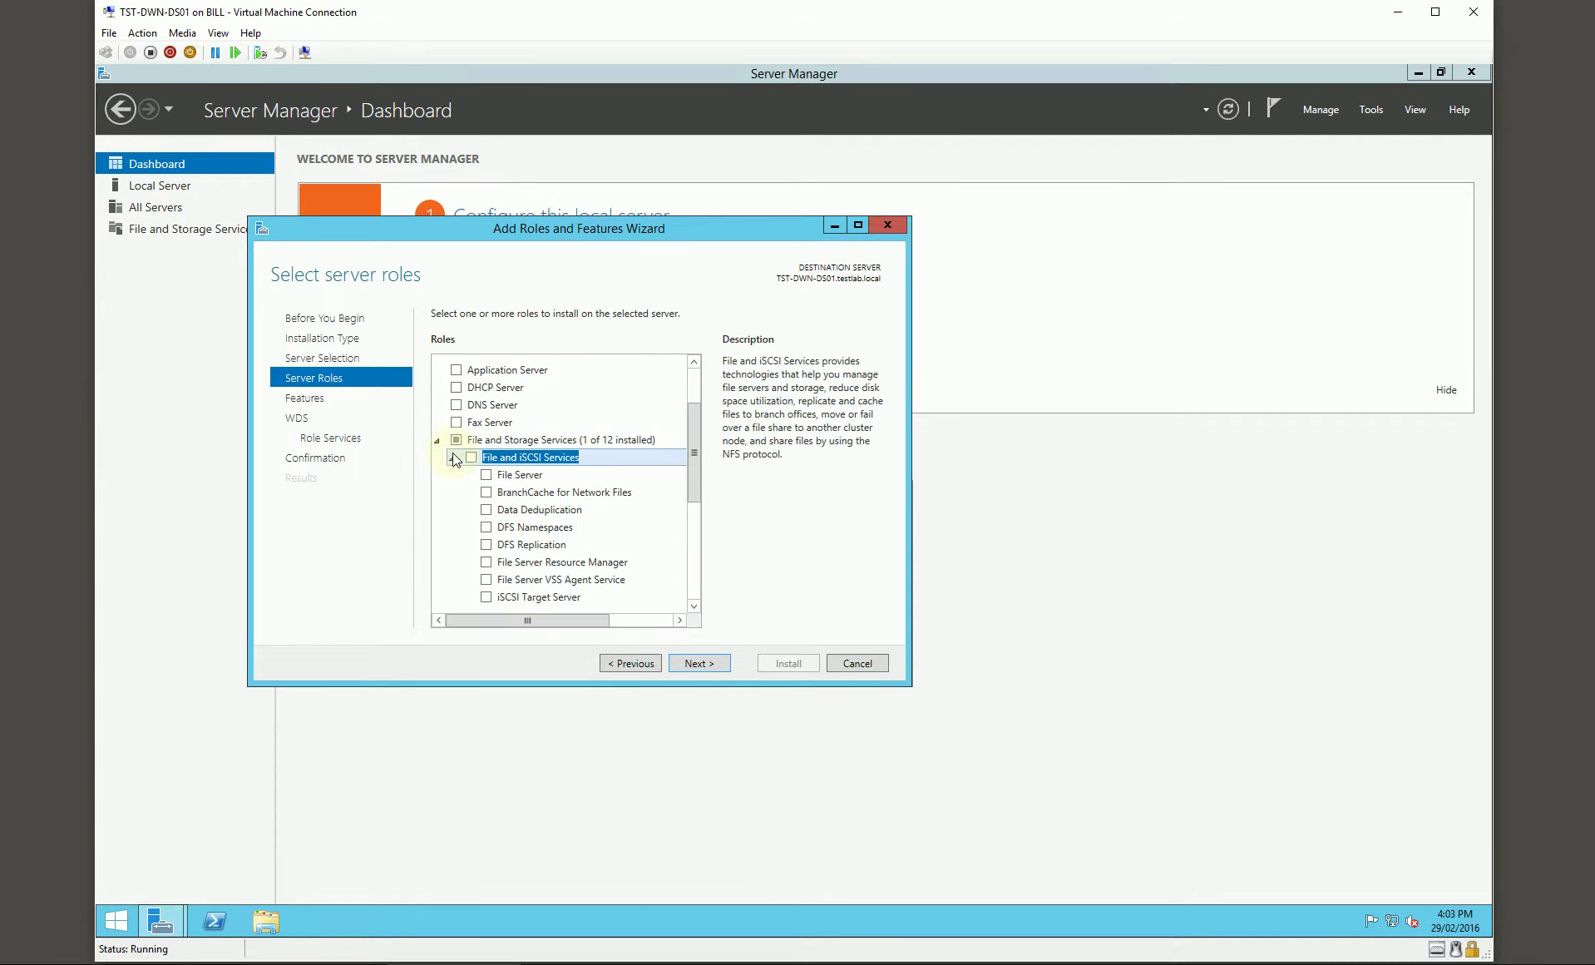
left_click(487, 544)
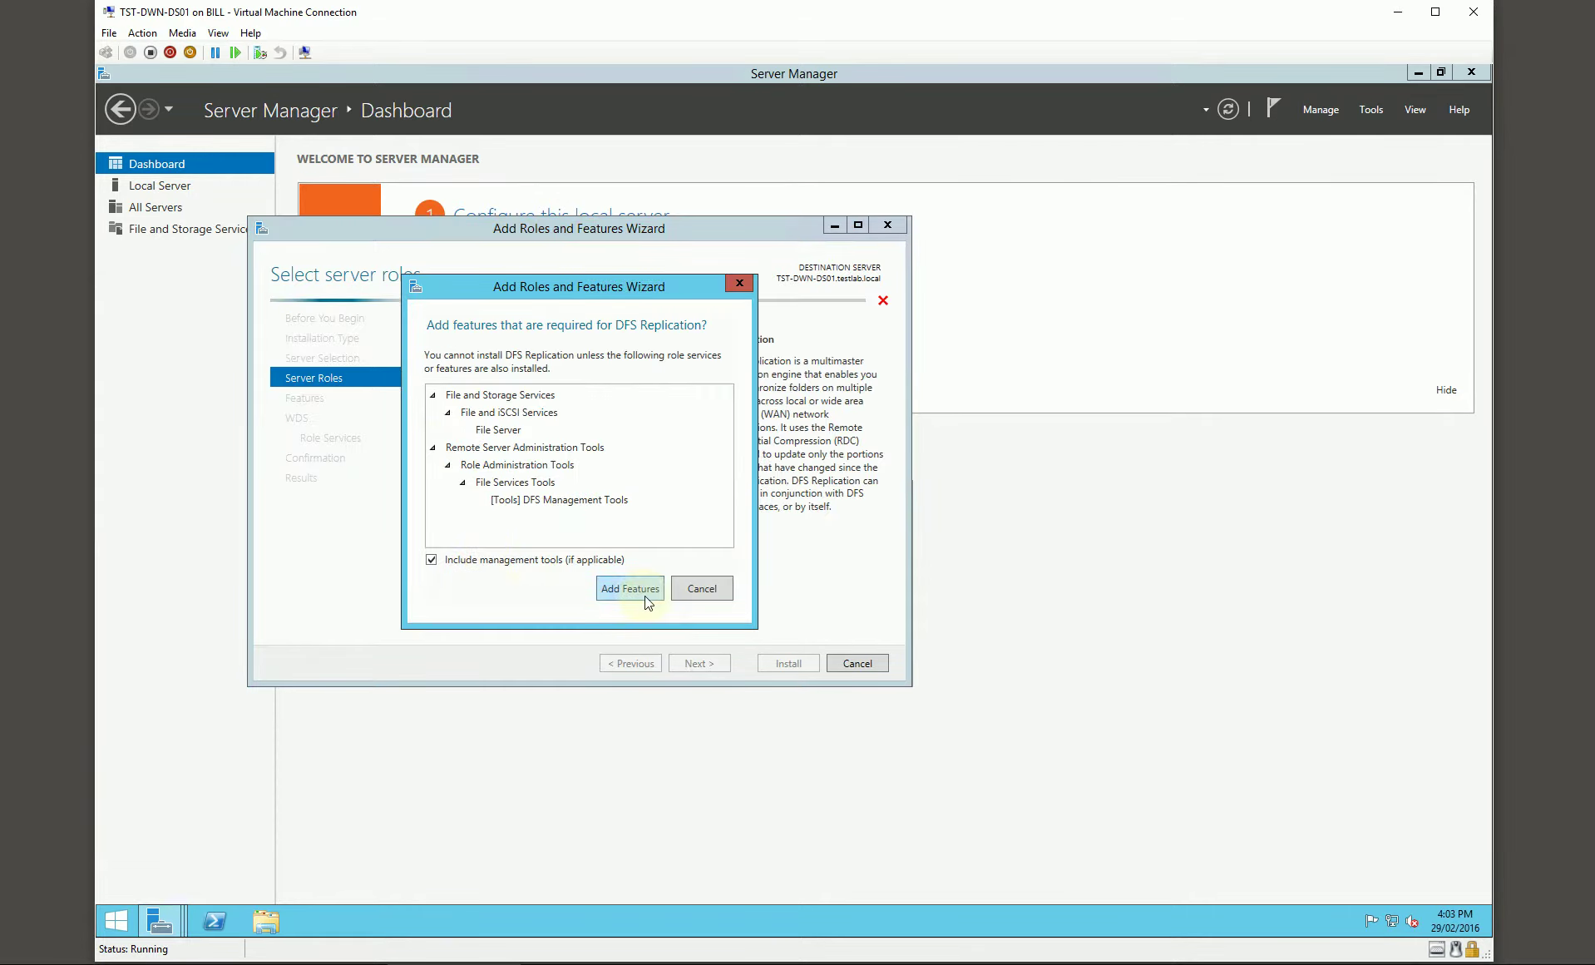
left_click(636, 586)
Step: Keep both WDS role services and start installing WDS and DFS Replication
left_click(702, 663)
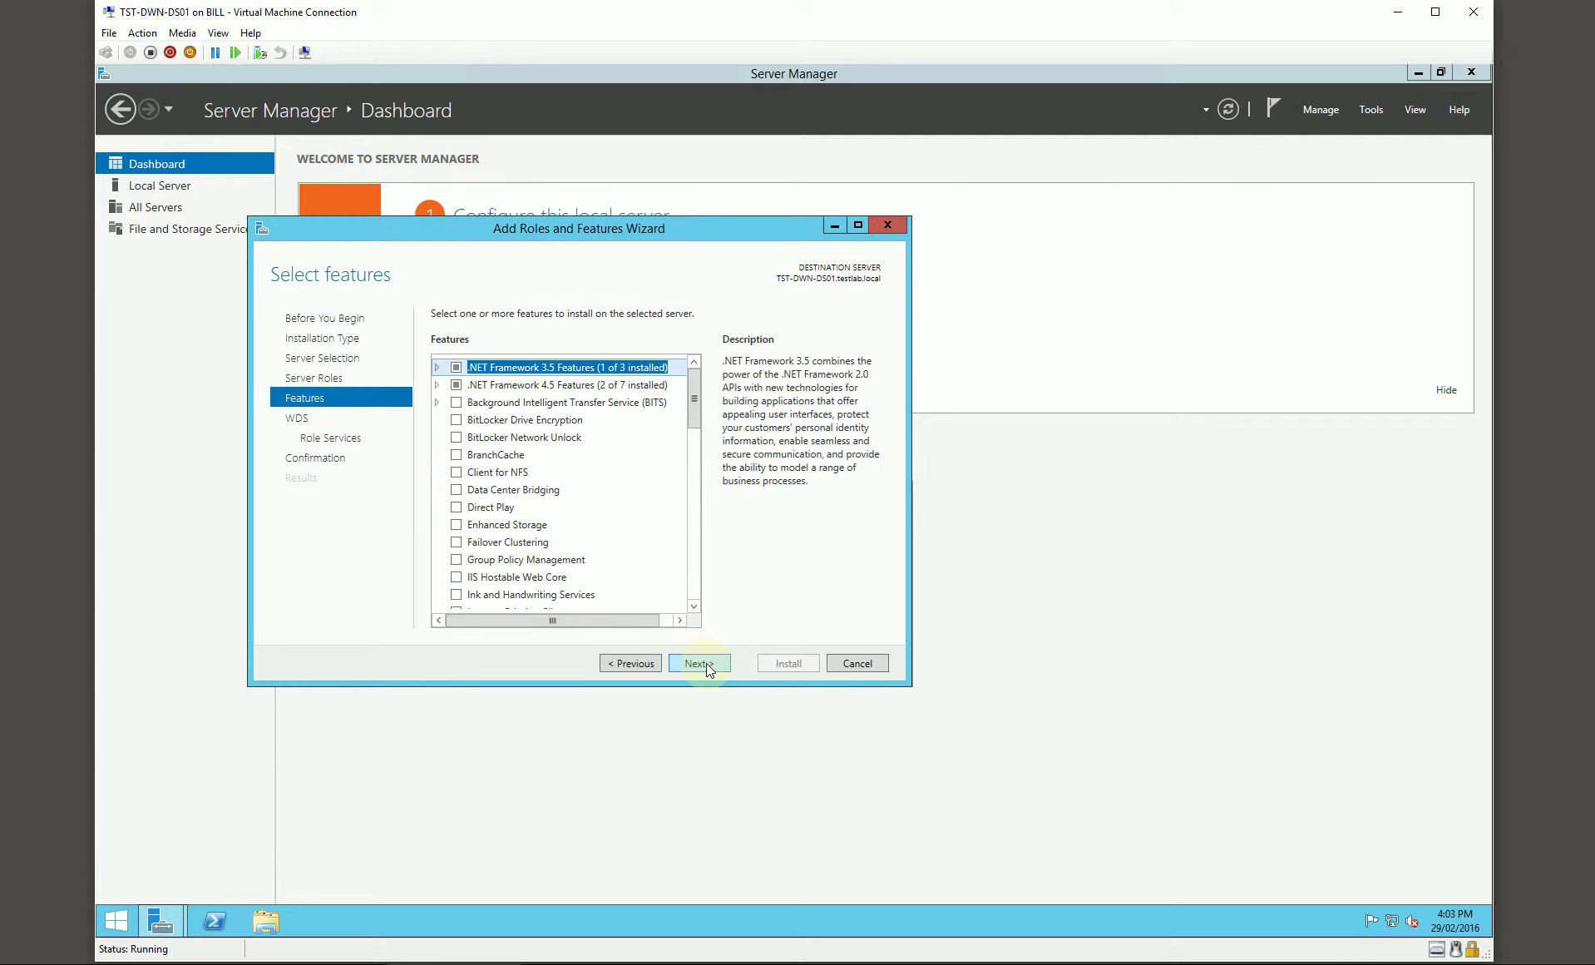
left_click(703, 663)
left_click(703, 663)
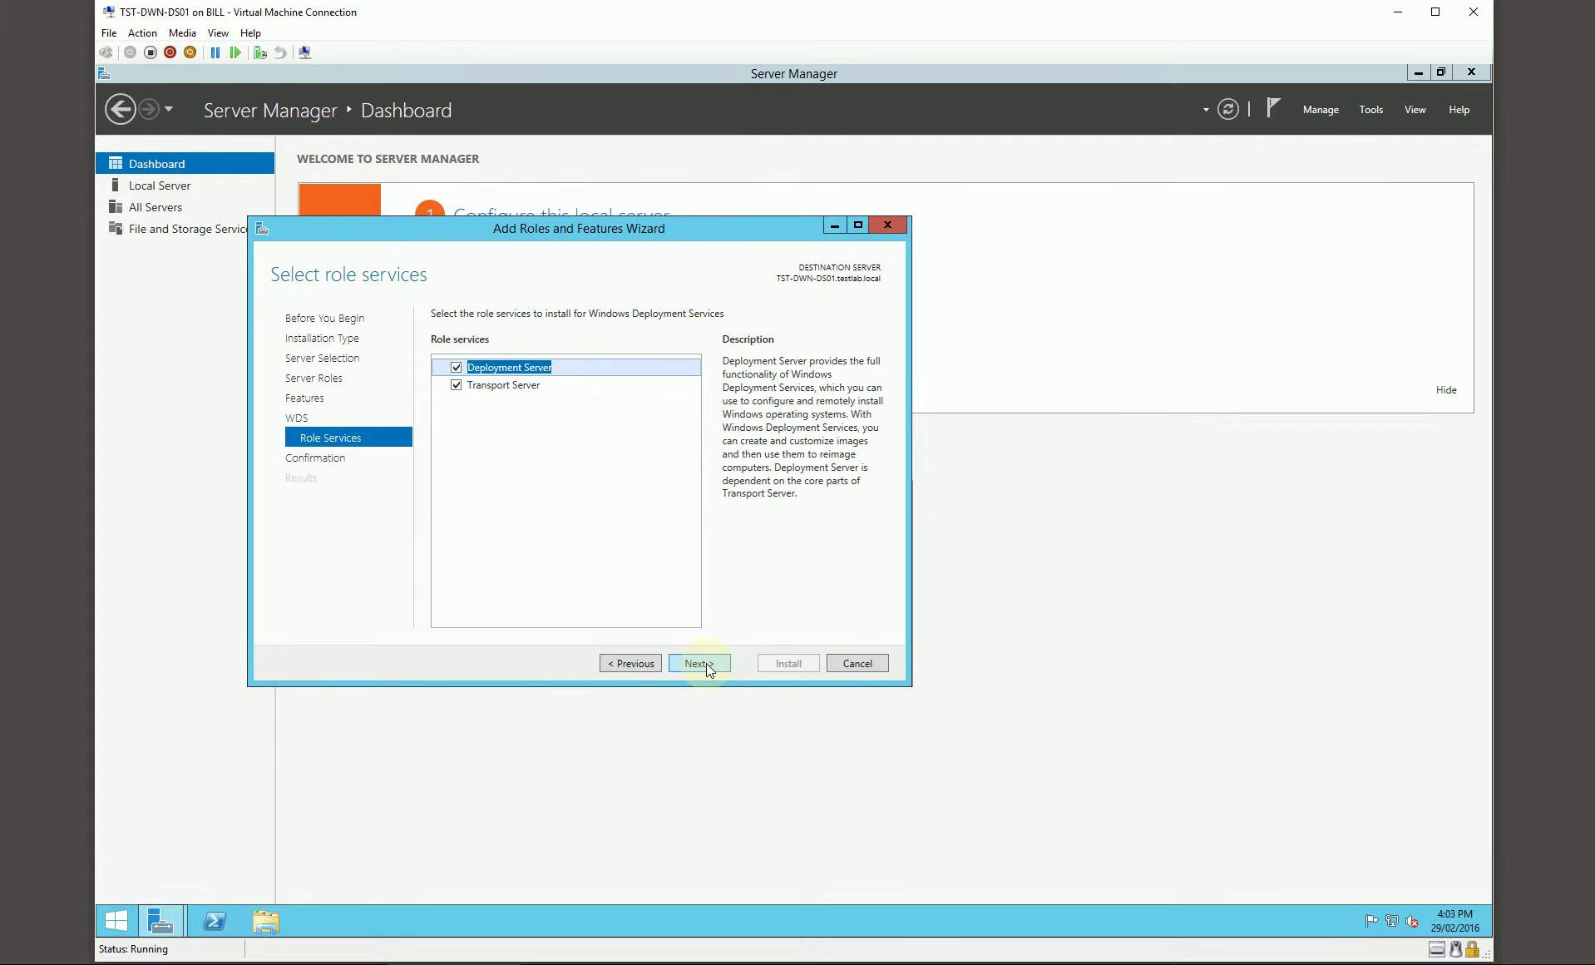
left_click(704, 663)
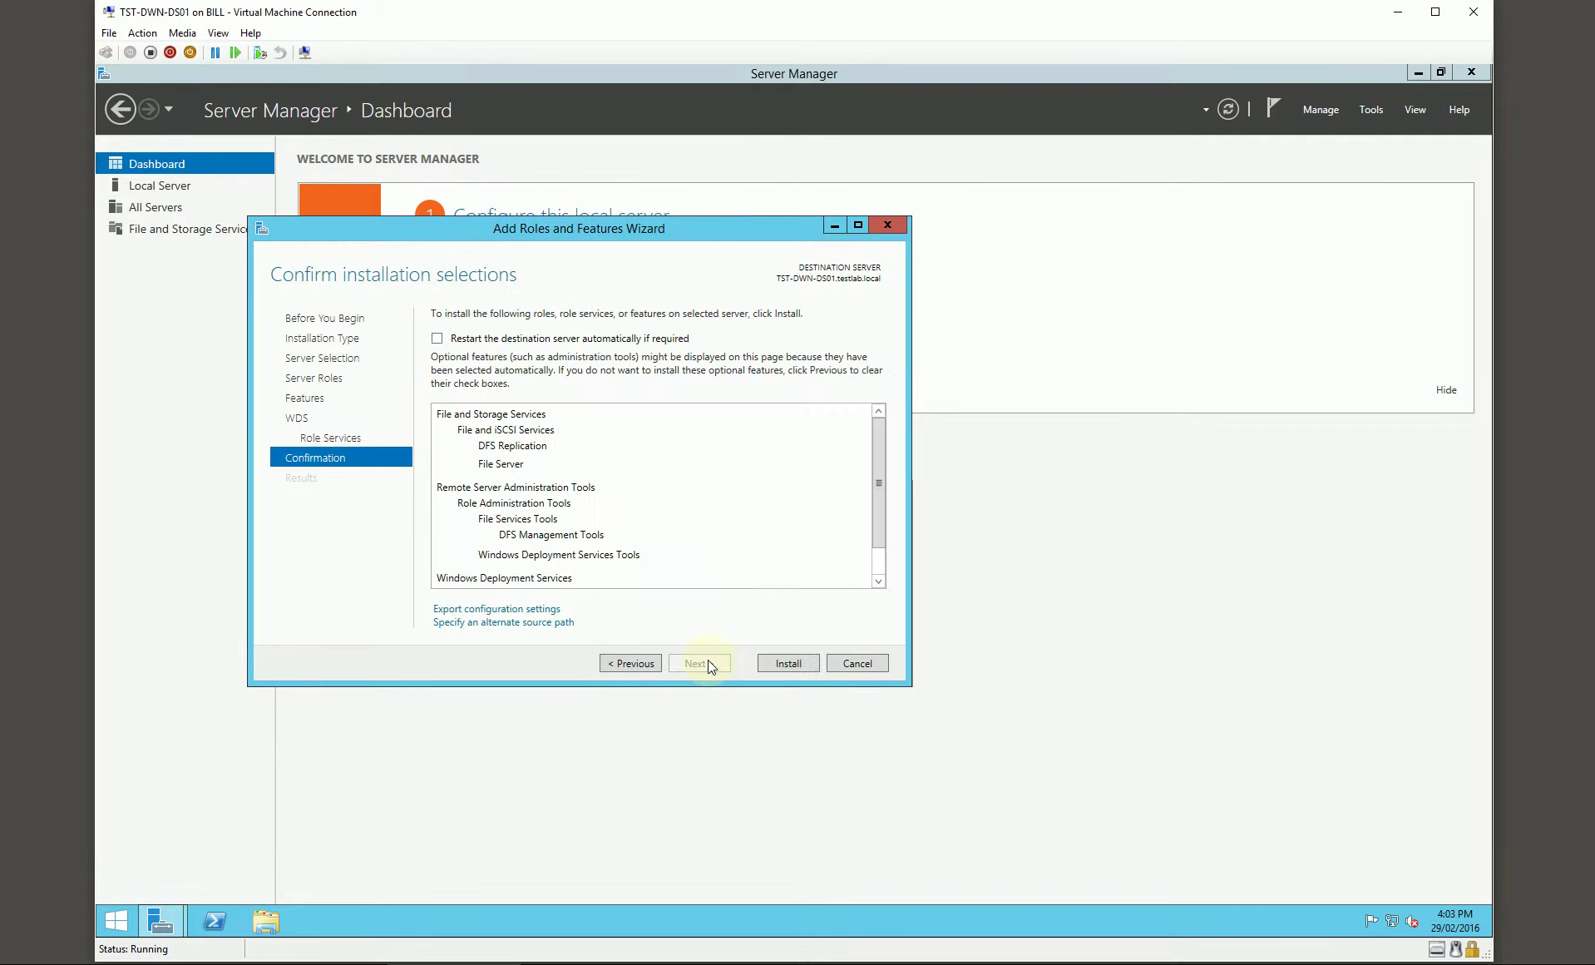
left_click(772, 662)
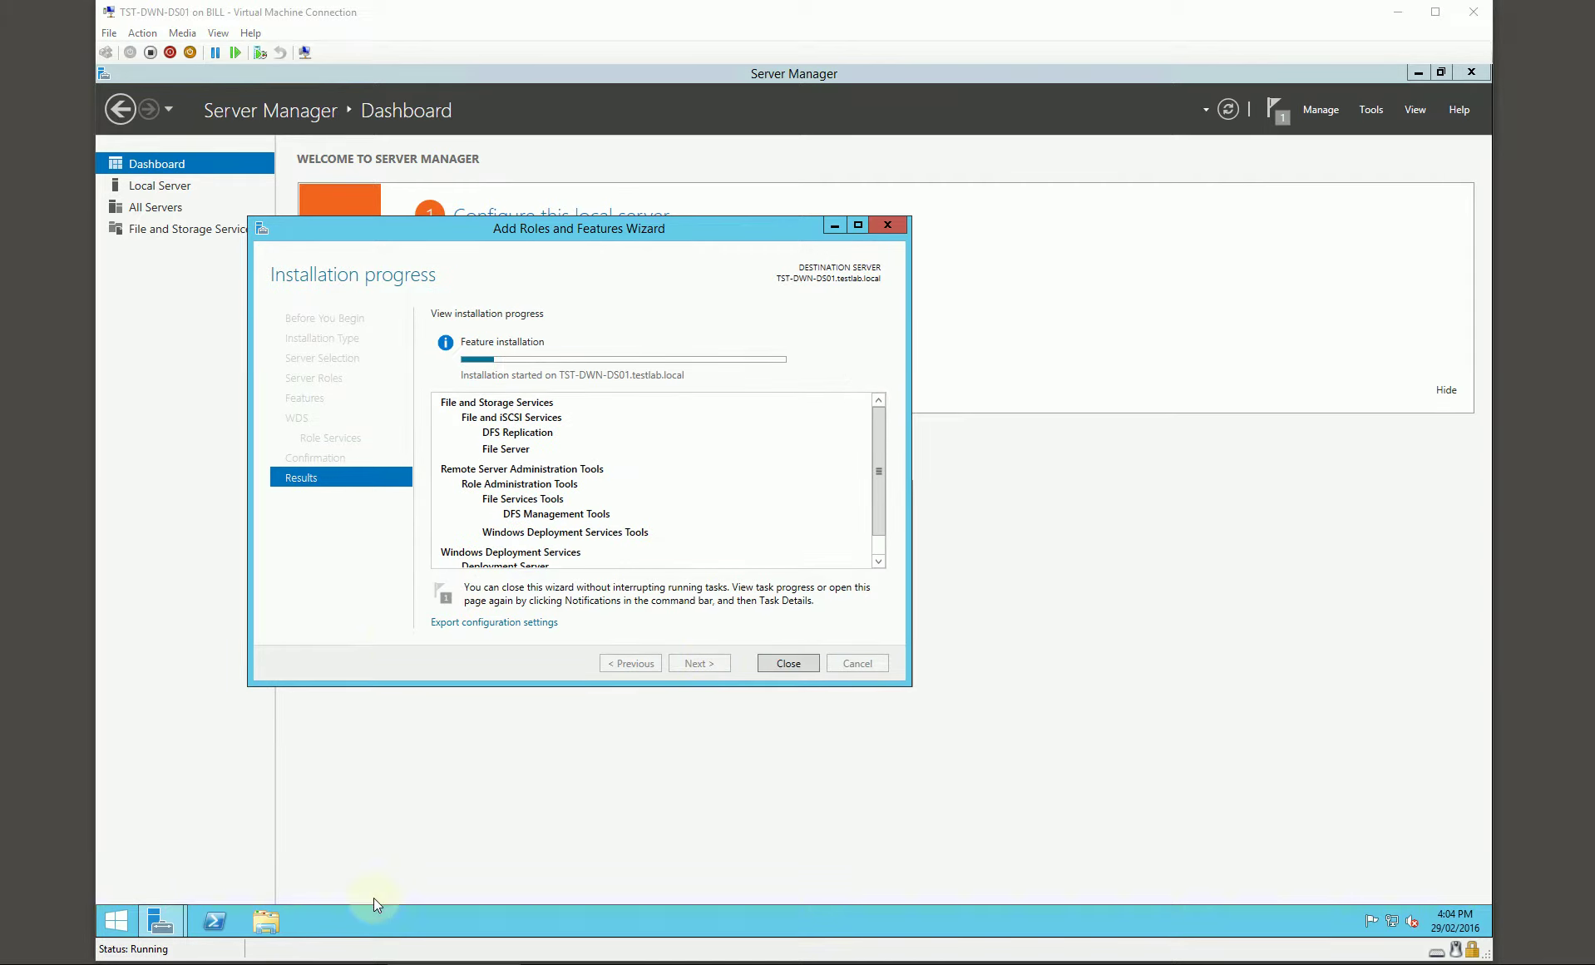
left_click(366, 960)
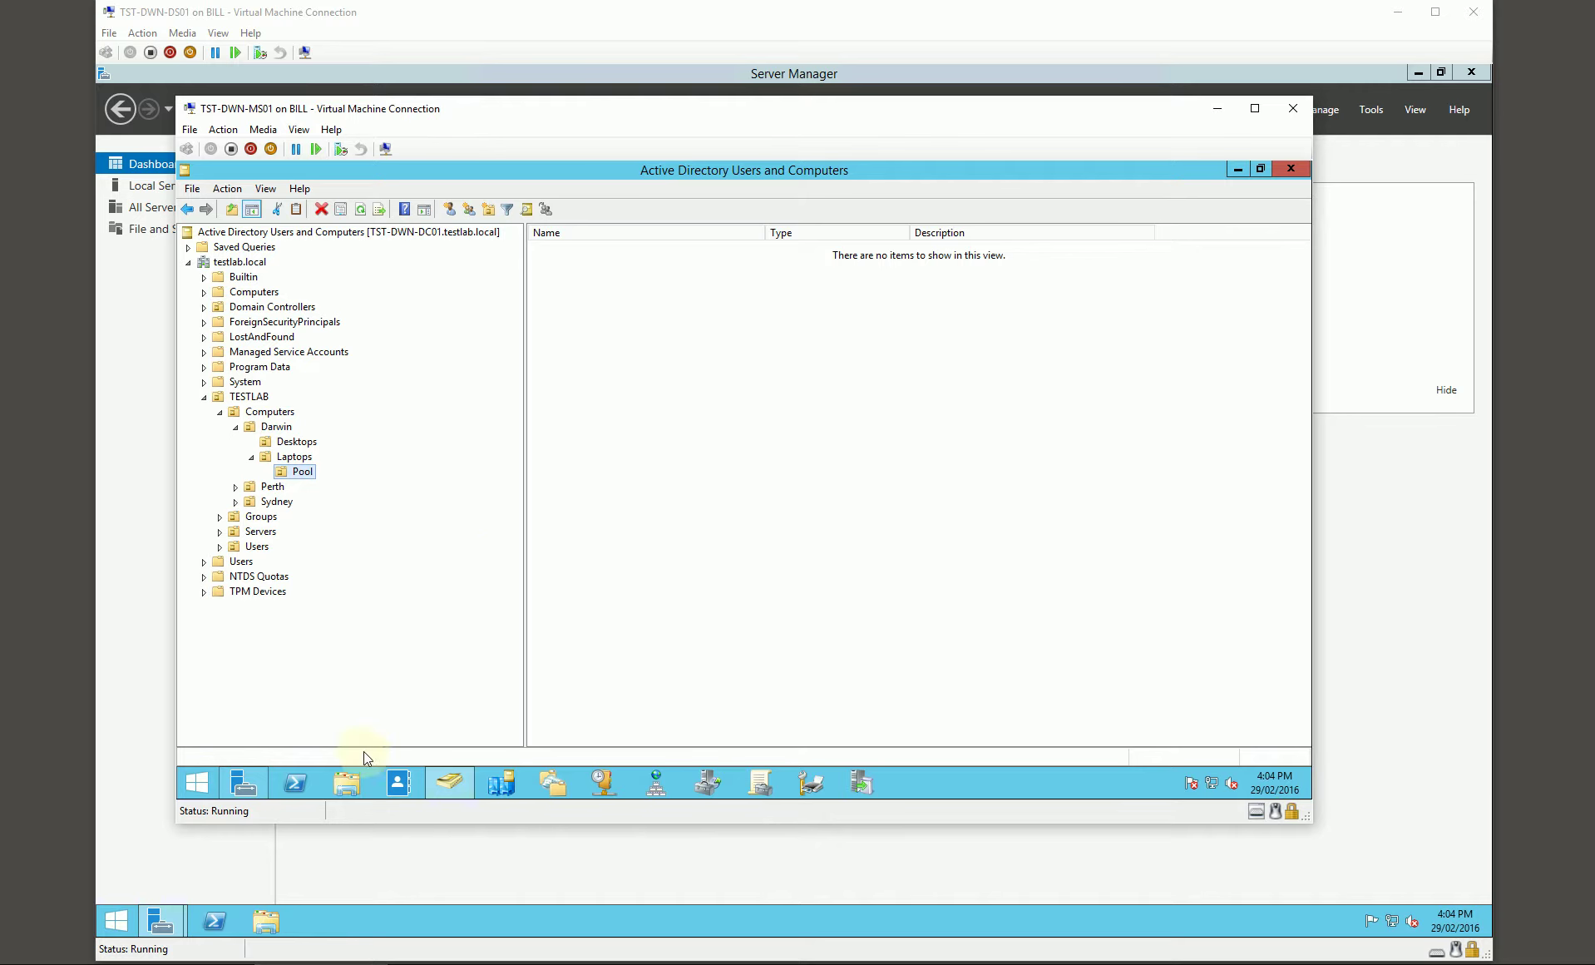
Step: Start Add Roles and Features for TST-PER-MS01 and select Windows Deployment Services with its tools
left_click(243, 783)
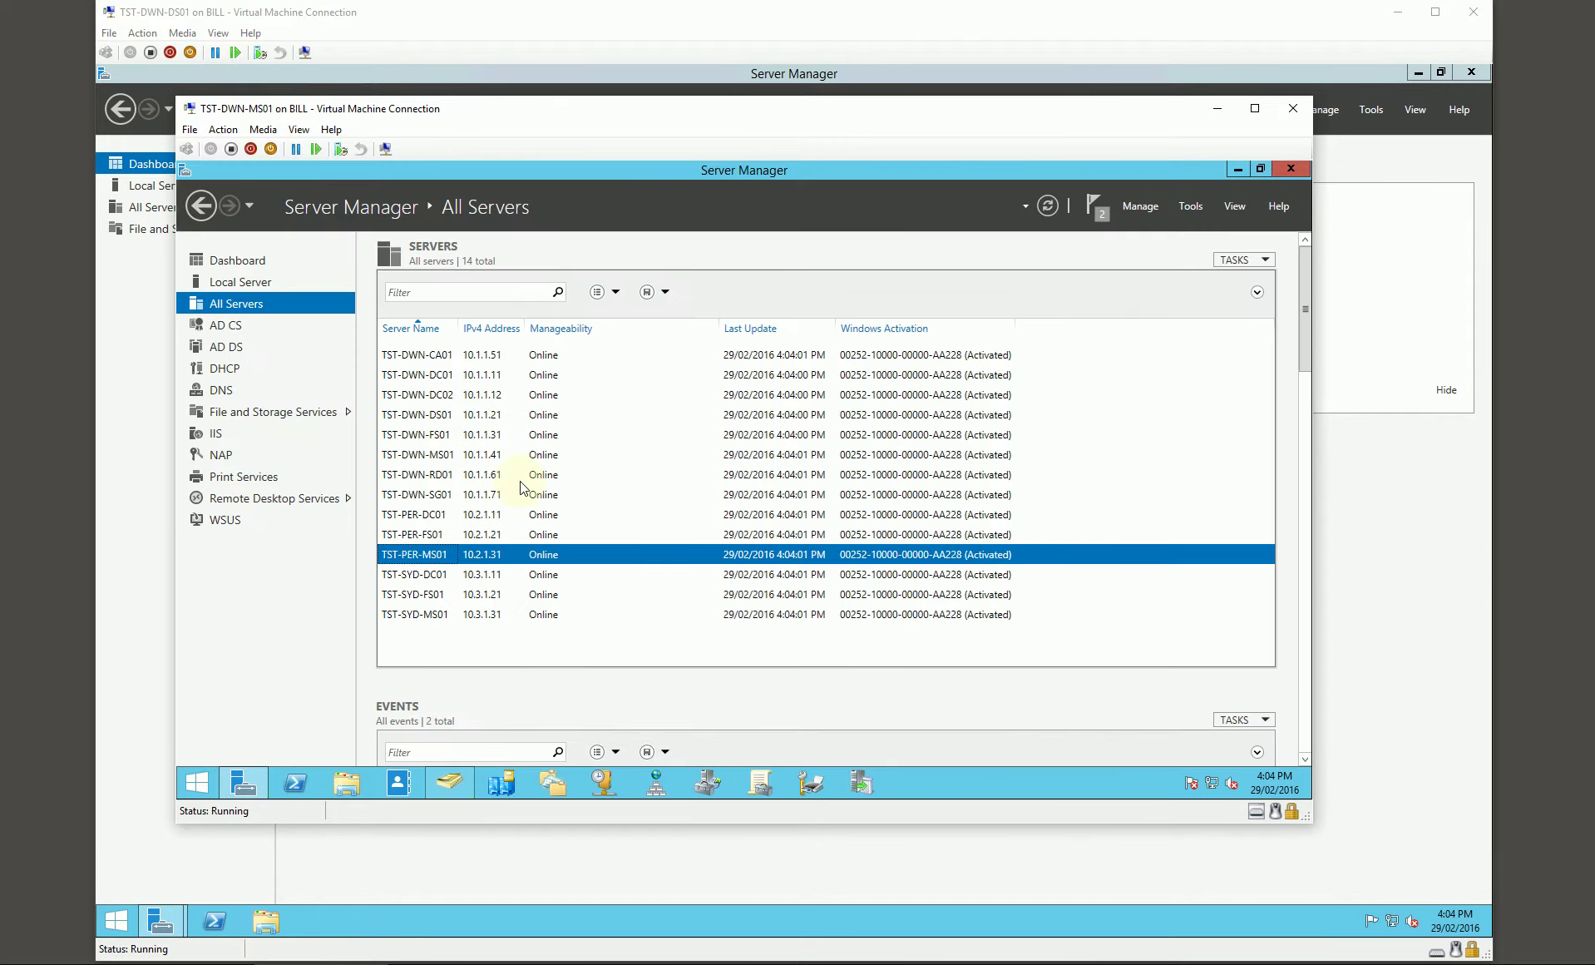
right_click(418, 554)
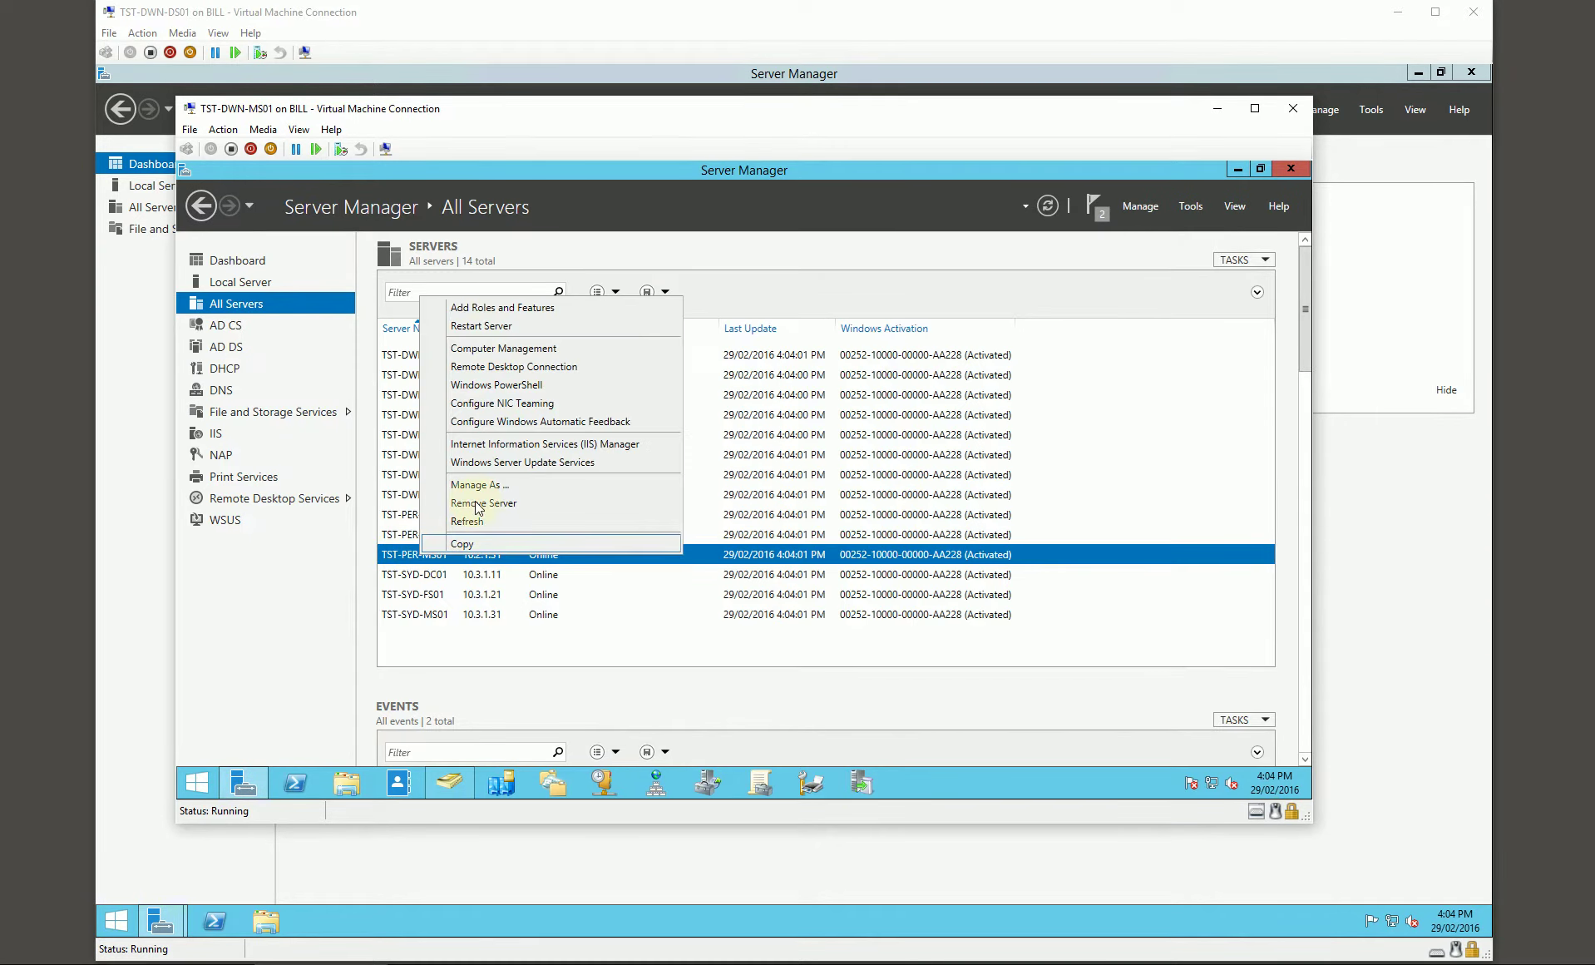
left_click(496, 307)
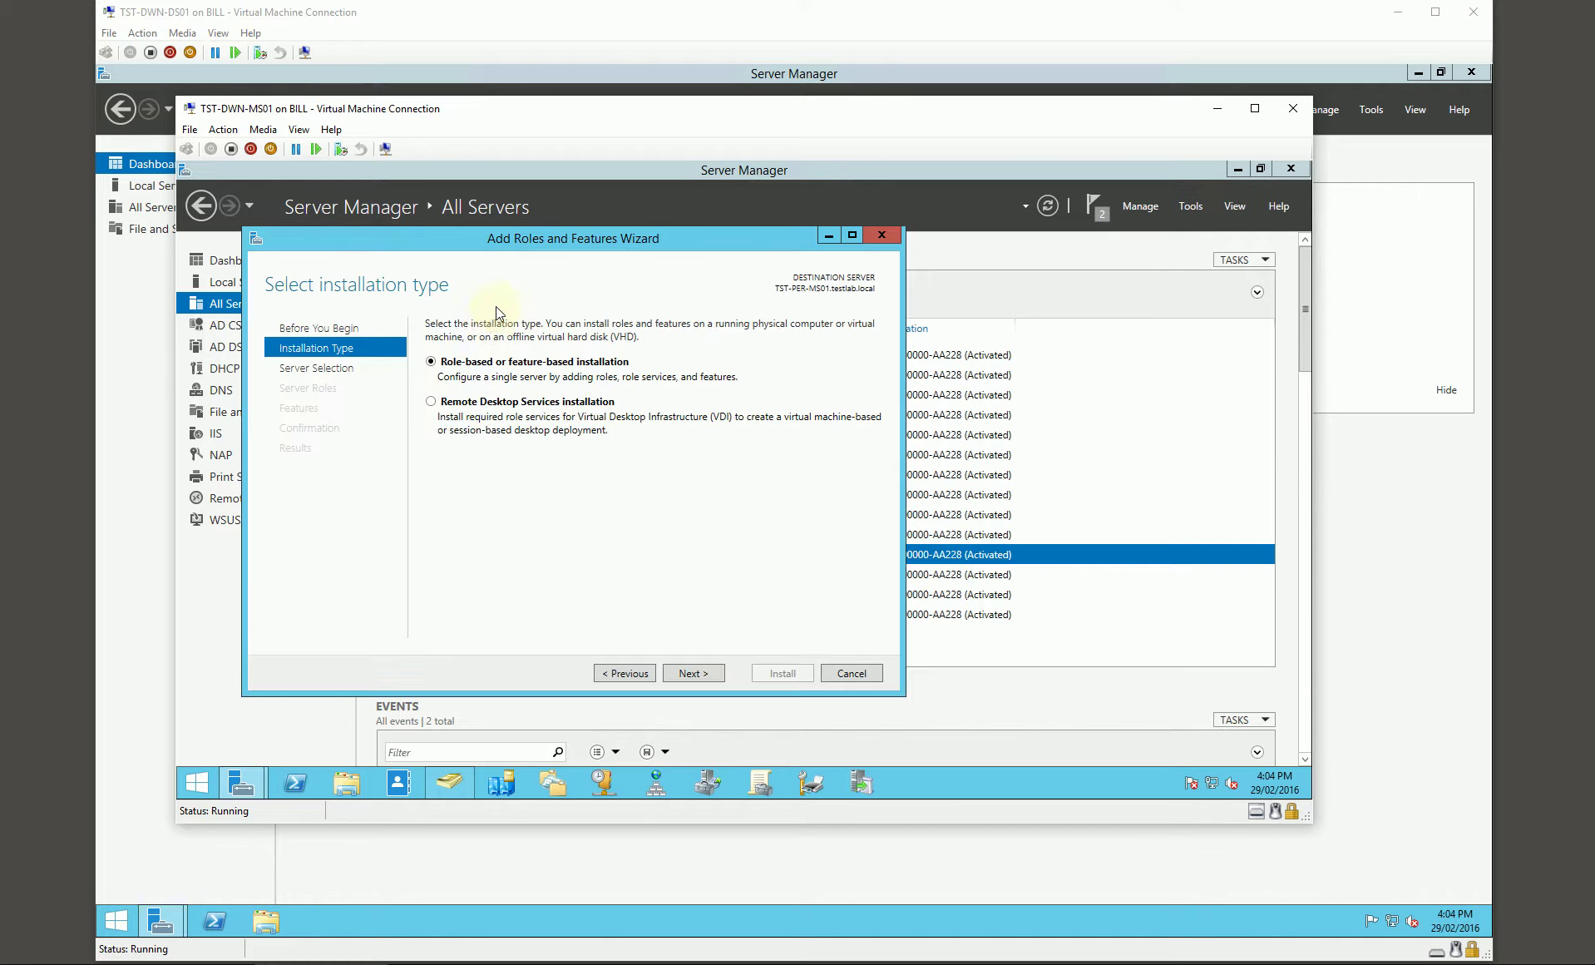
left_click(691, 675)
left_click(691, 673)
scroll(691, 475, "down", 2)
left_click(431, 448)
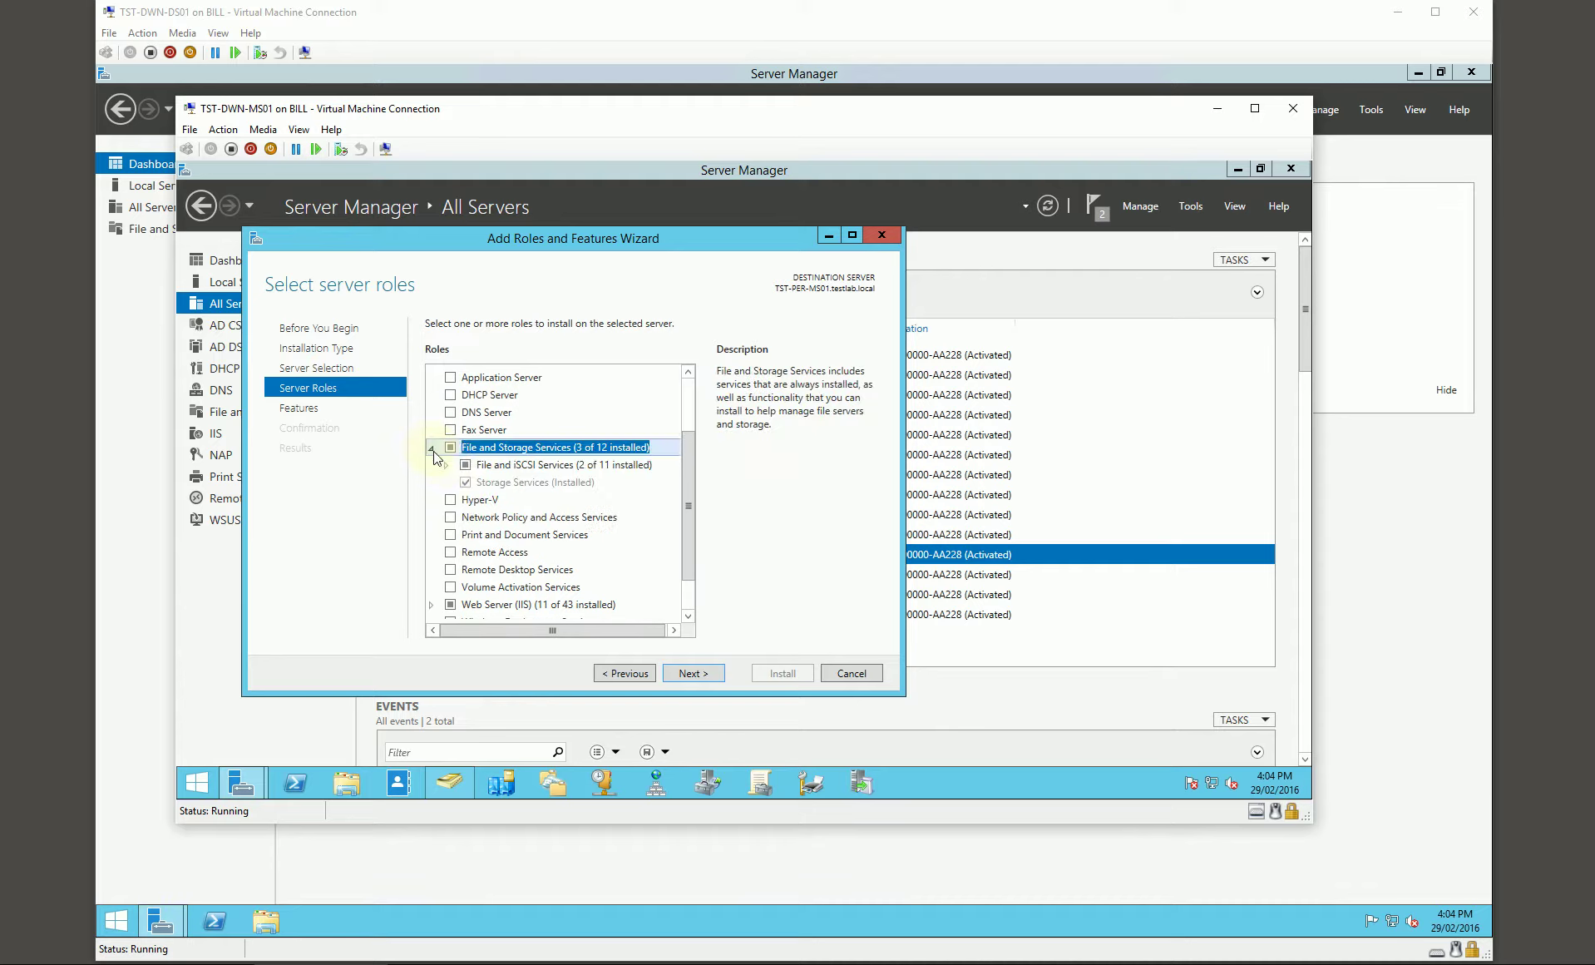
left_click(446, 464)
scroll(503, 524, "down", 5)
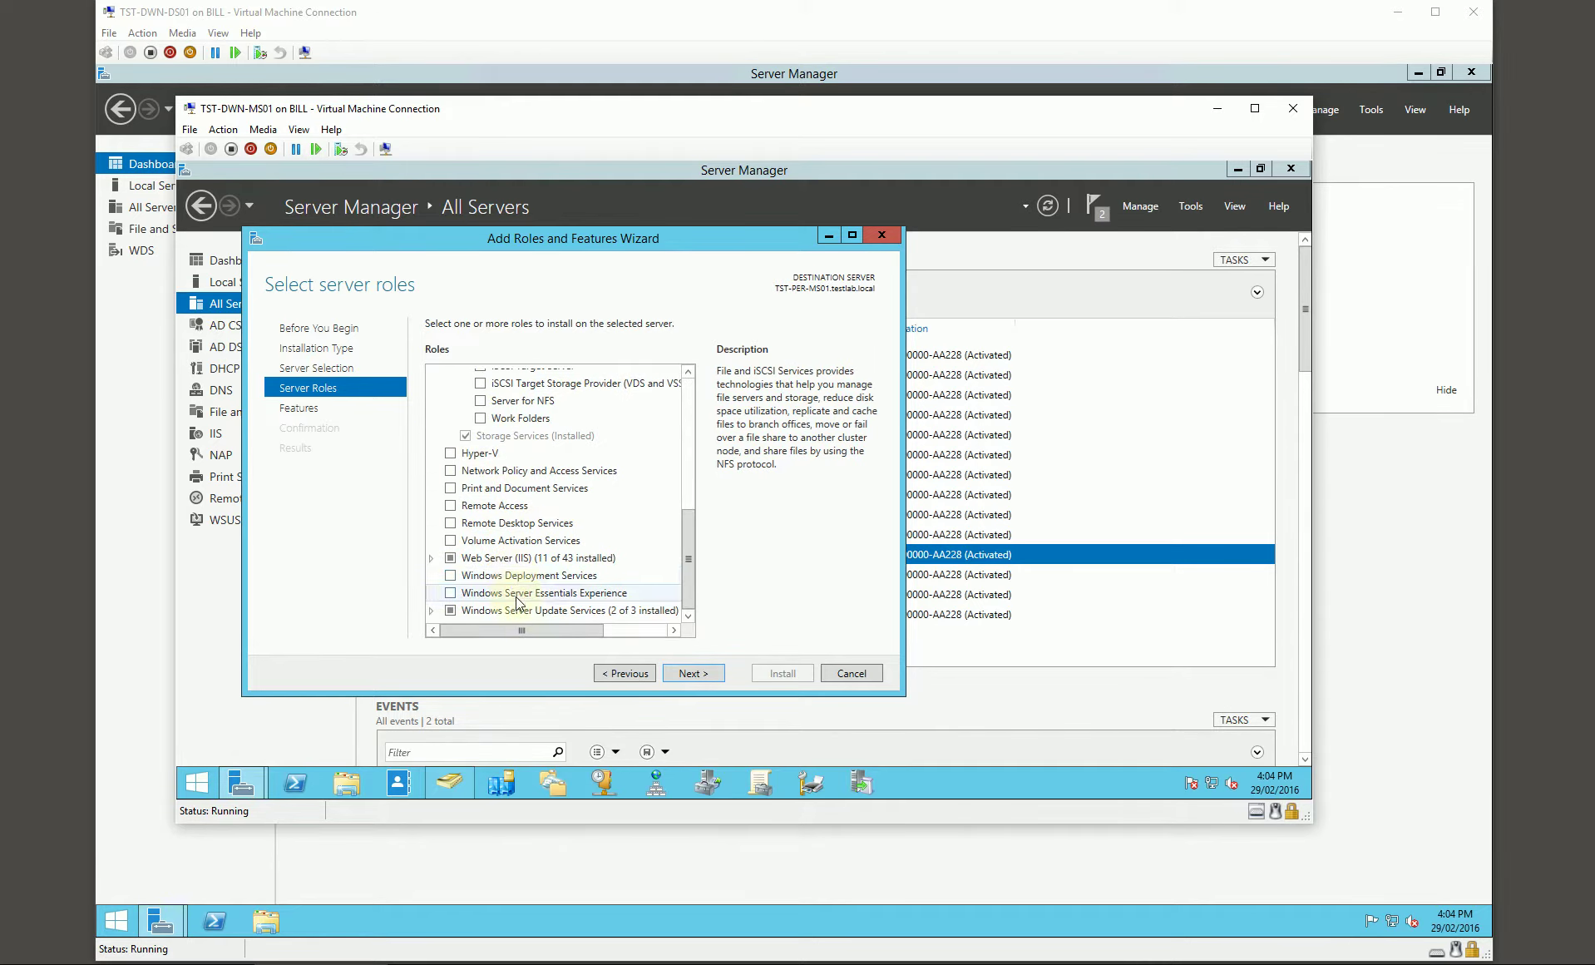
left_click(453, 575)
left_click(625, 606)
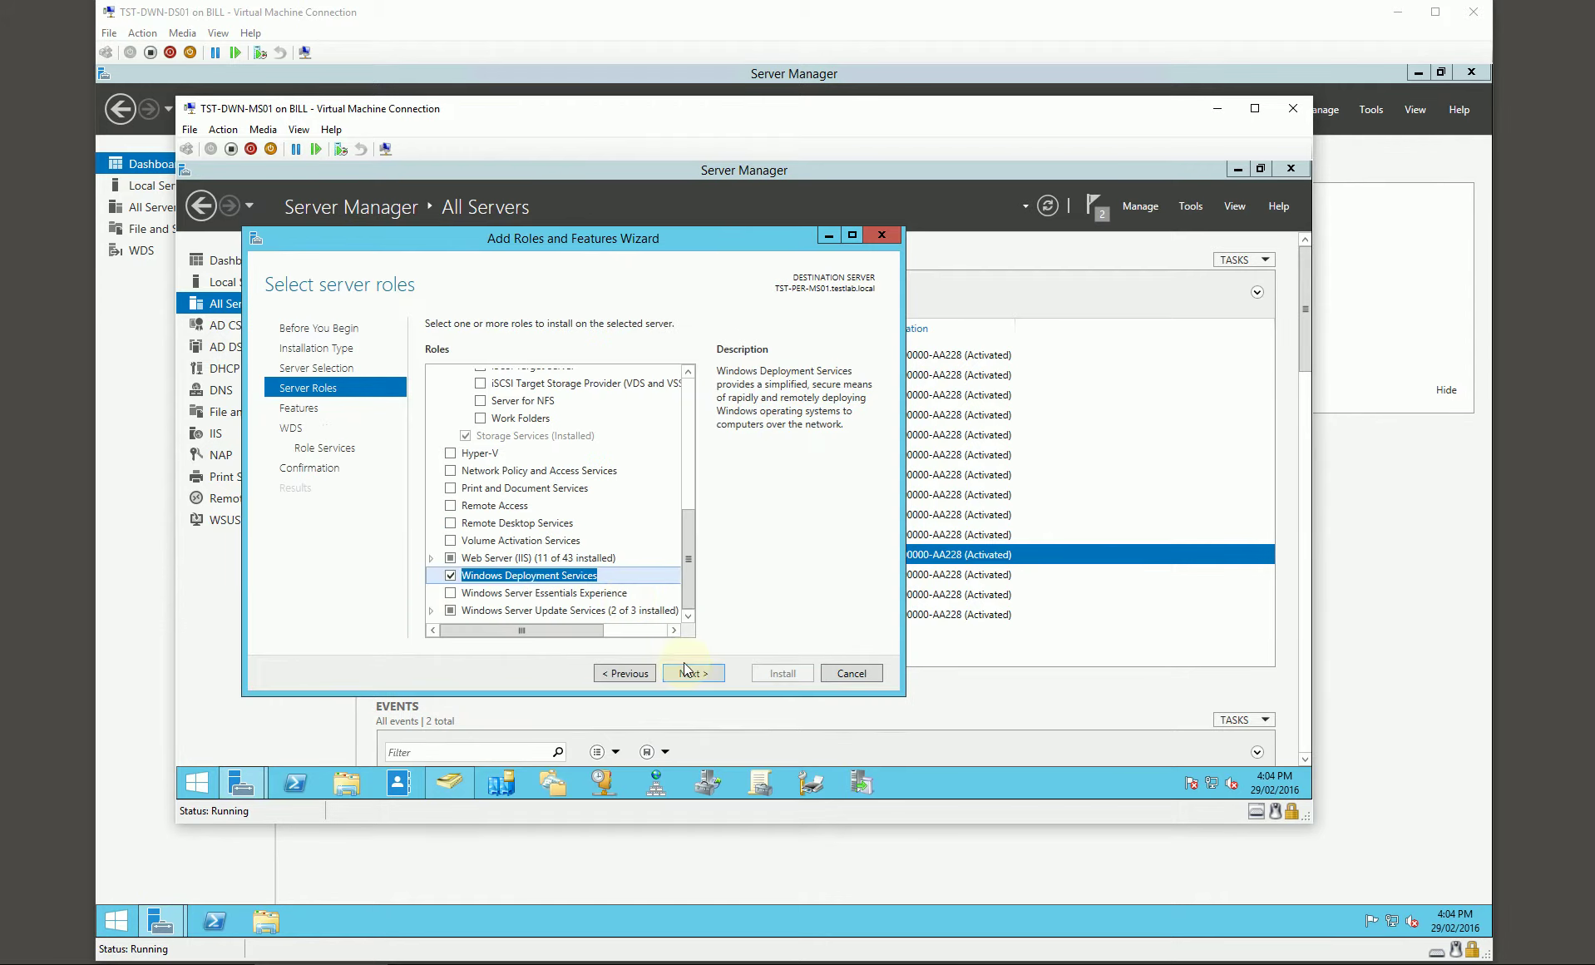
Step: Keep both WDS role services and install WDS on TST-PER-MS01
left_click(693, 672)
left_click(696, 675)
left_click(699, 675)
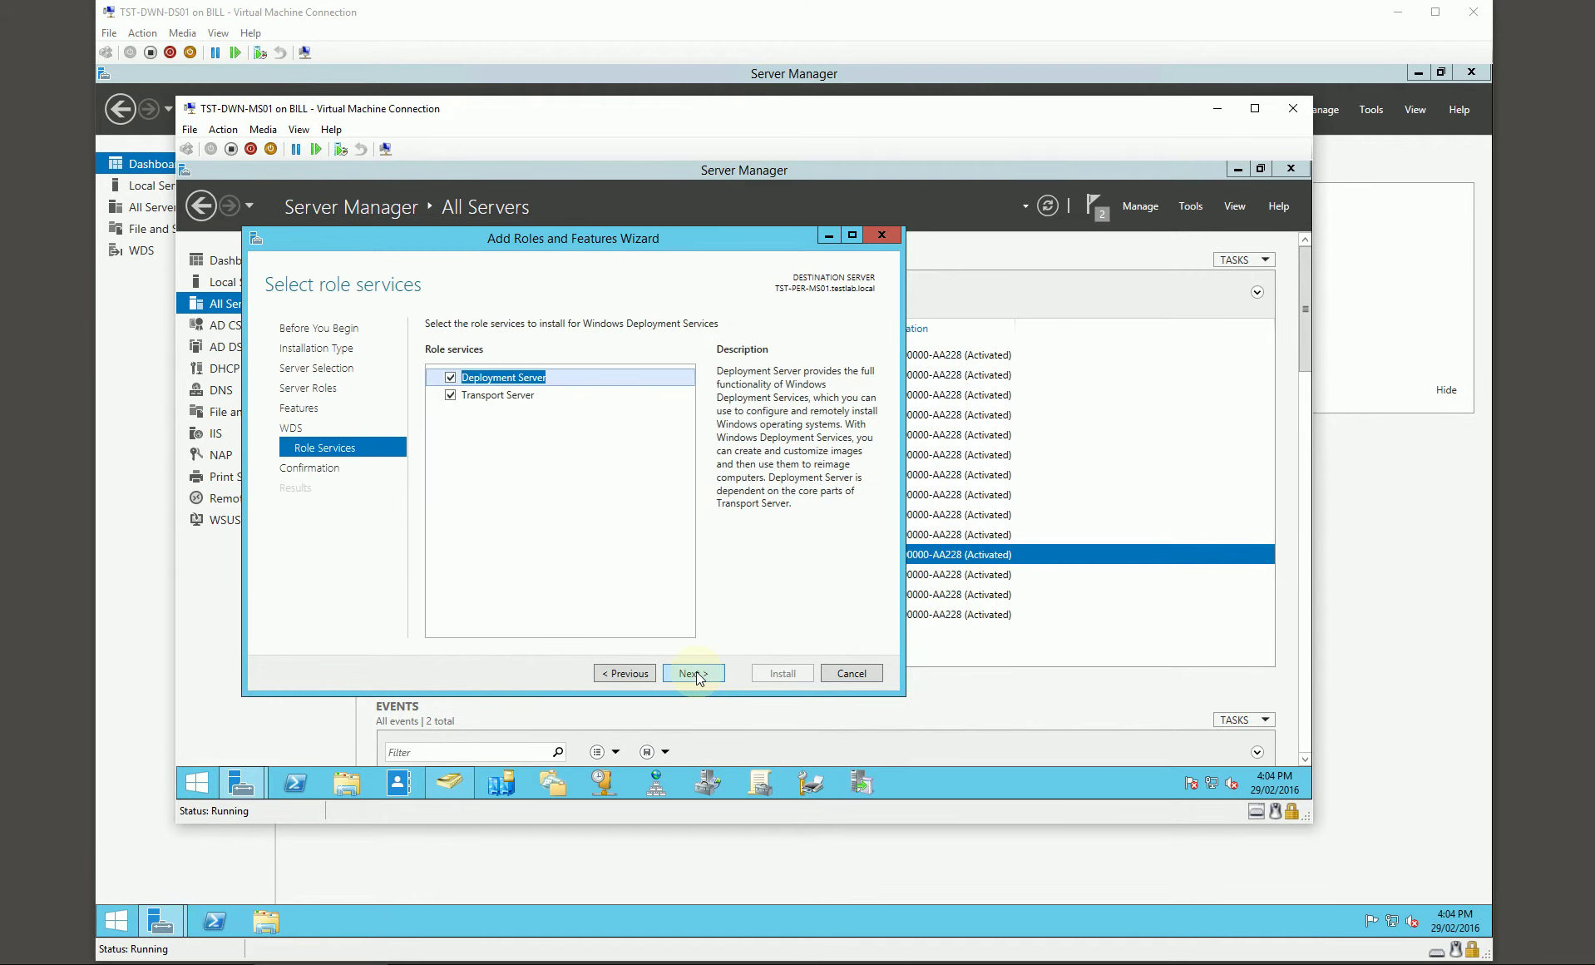
left_click(700, 675)
left_click(771, 671)
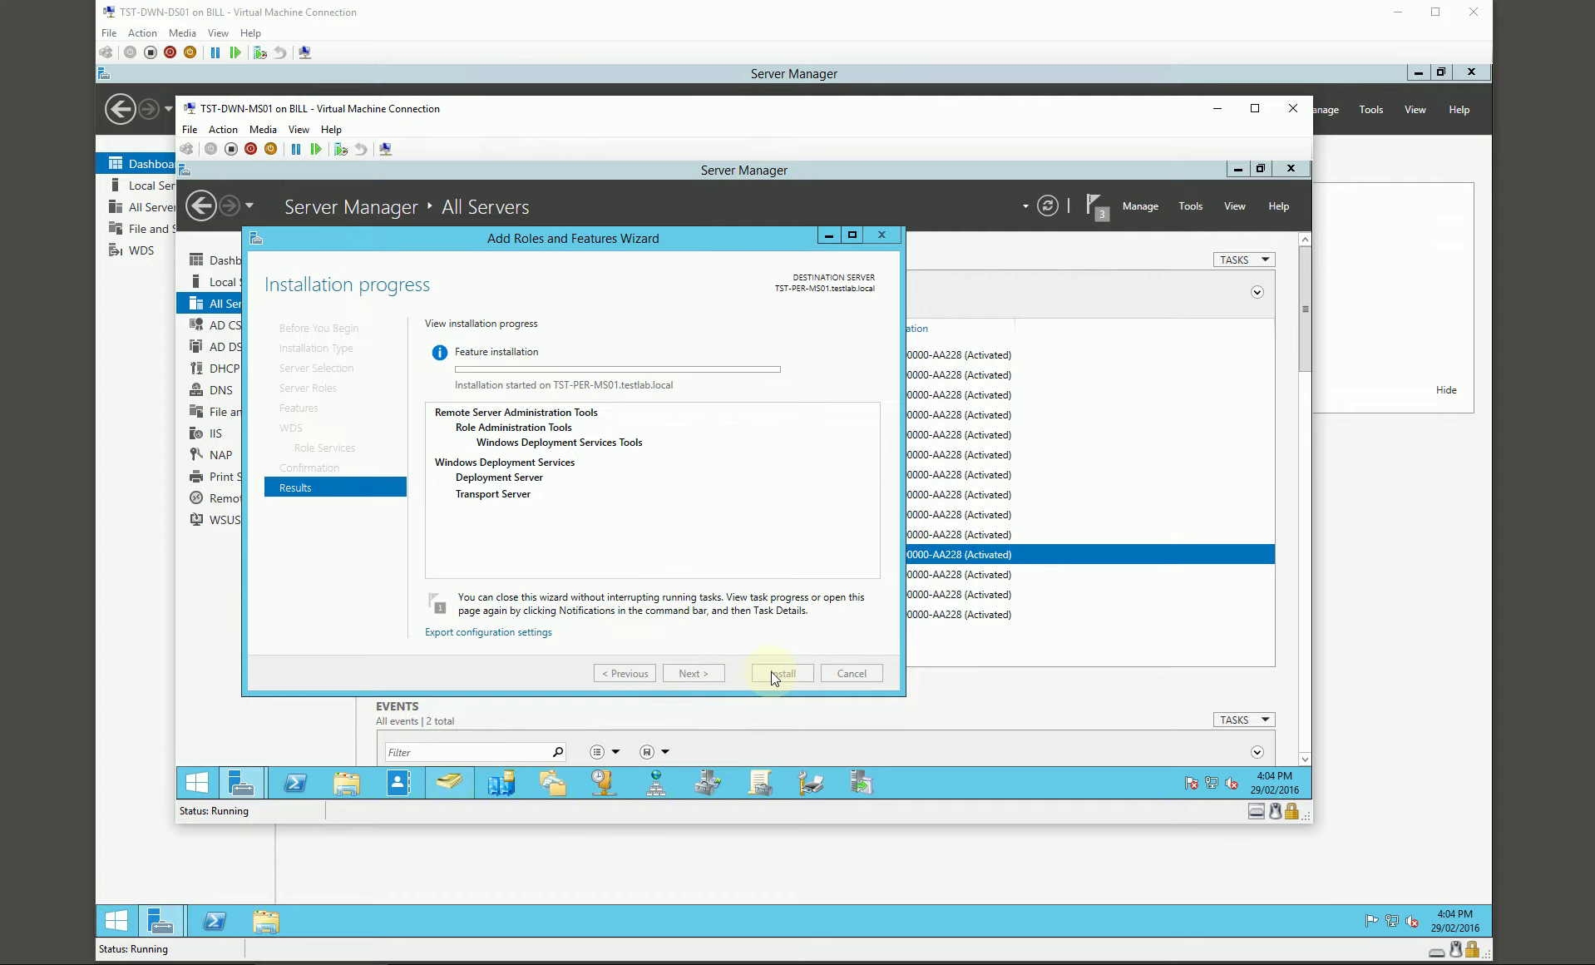
left_click(774, 671)
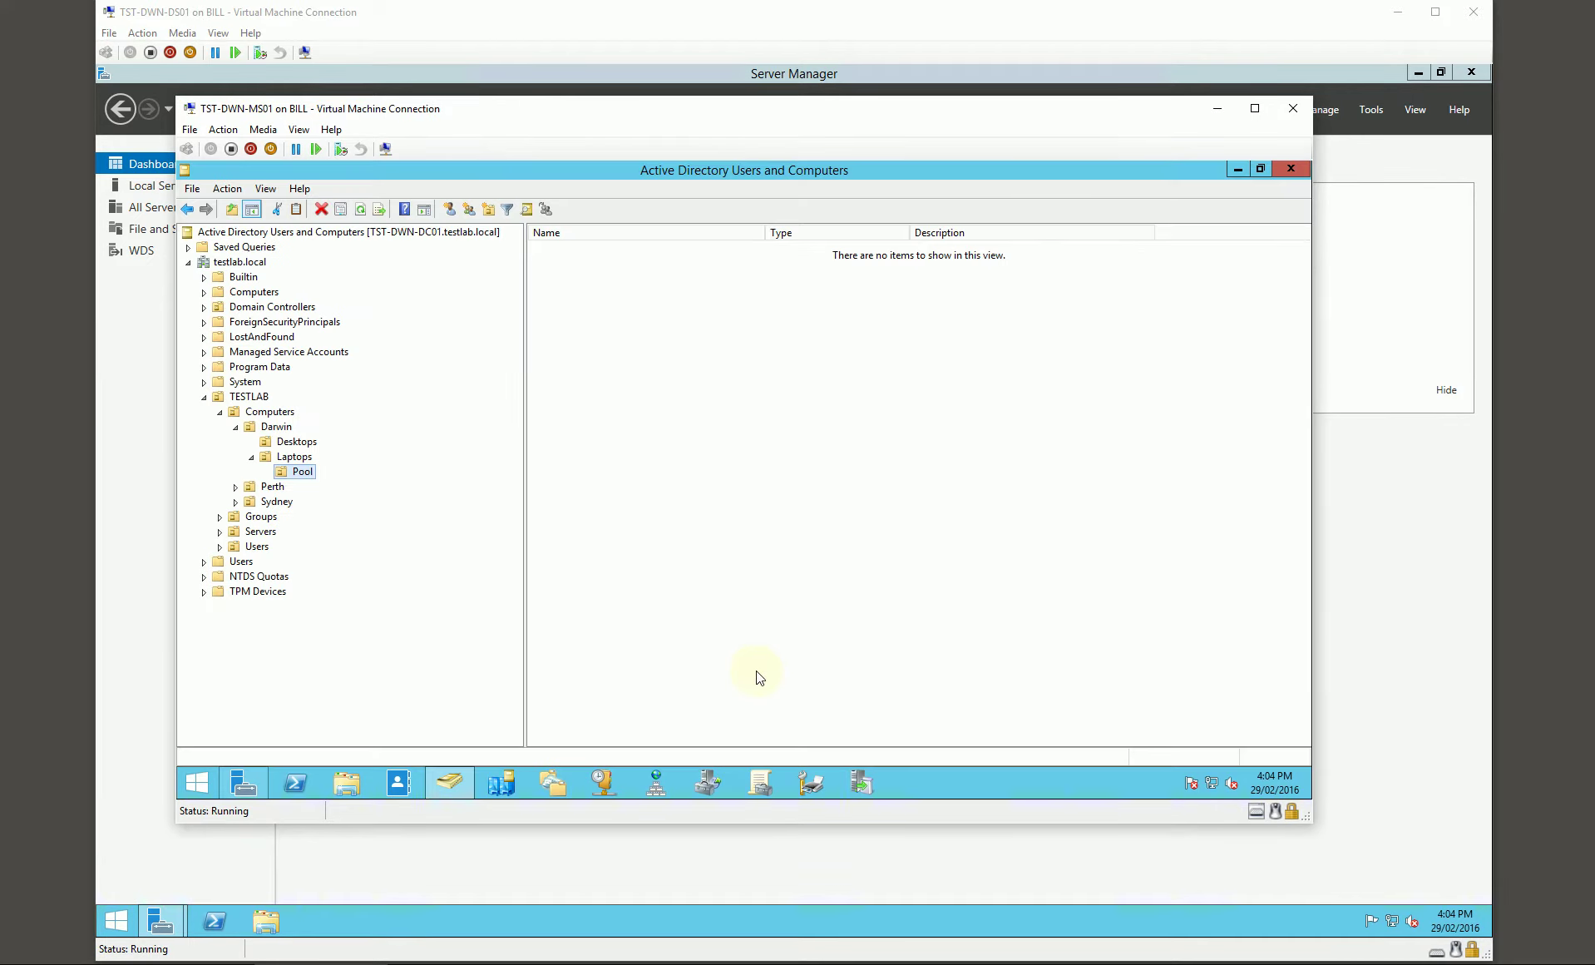
Step: Start Add Roles and Features for TST-SYD-MS01 and select Windows Deployment Services with its tools
left_click(243, 782)
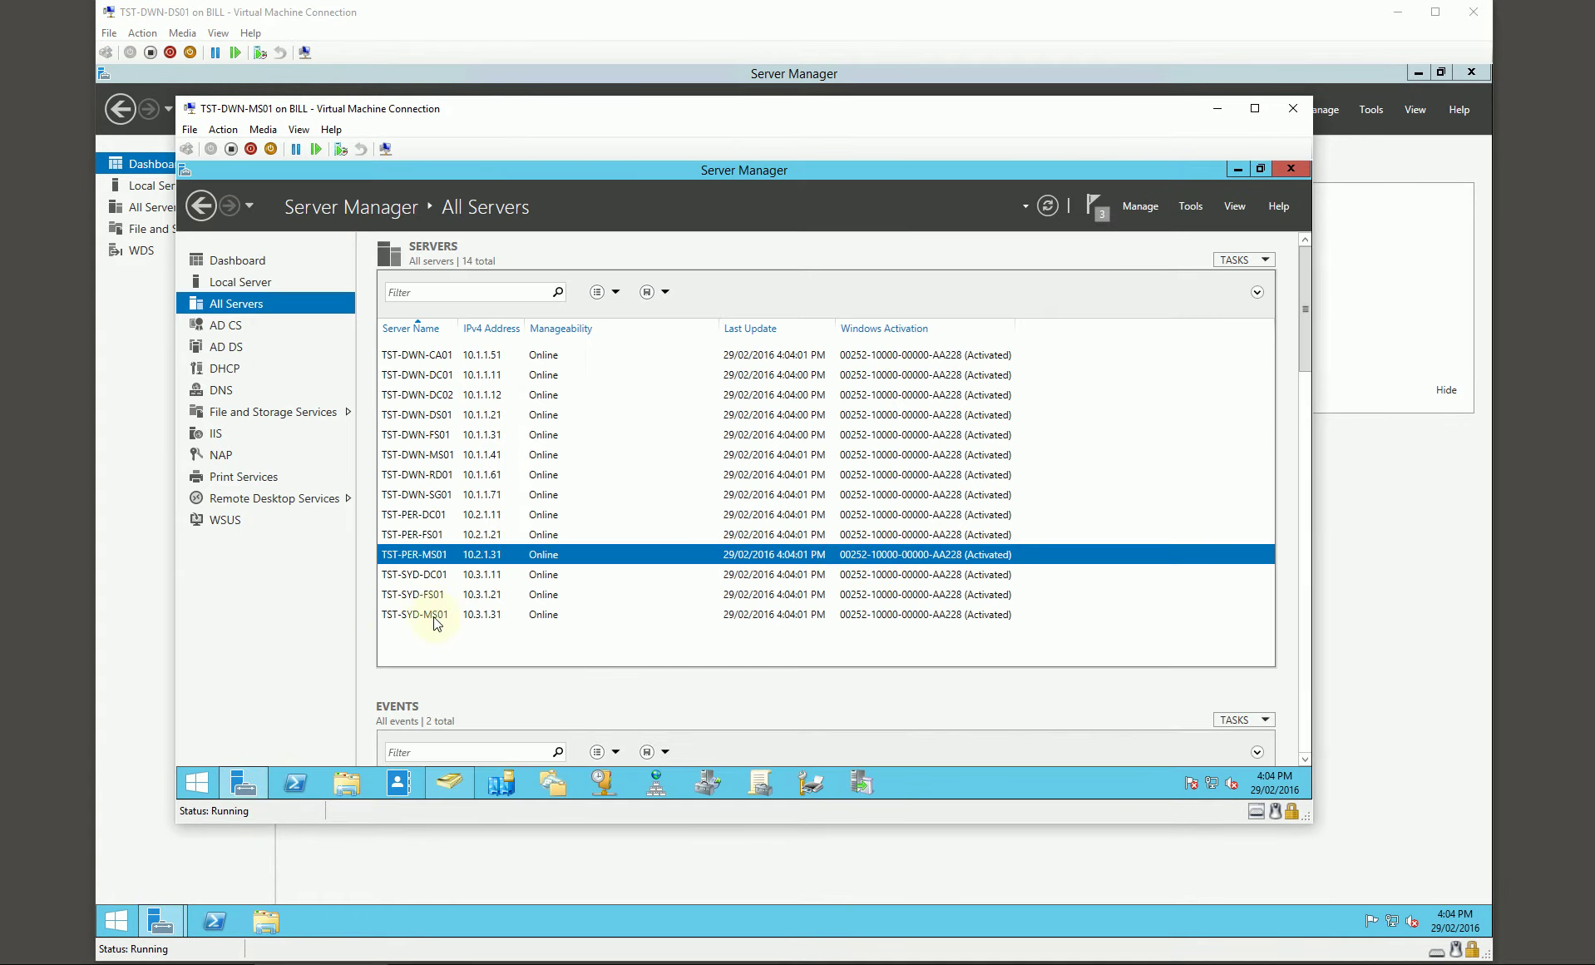
right_click(434, 619)
left_click(512, 368)
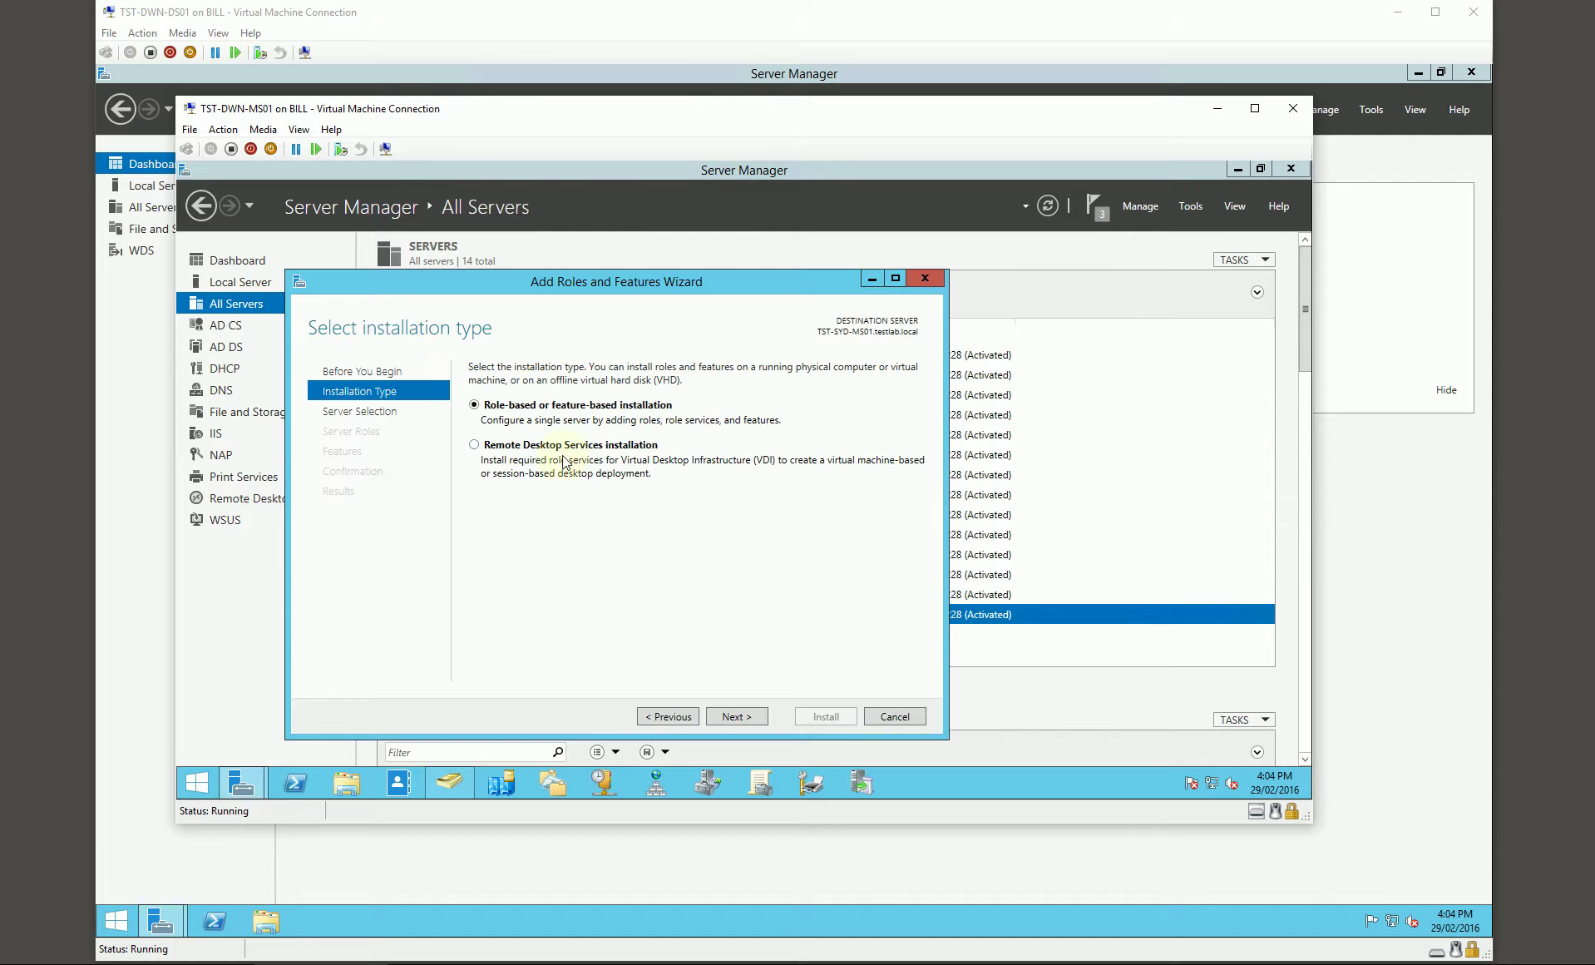
left_click(729, 713)
left_click(729, 714)
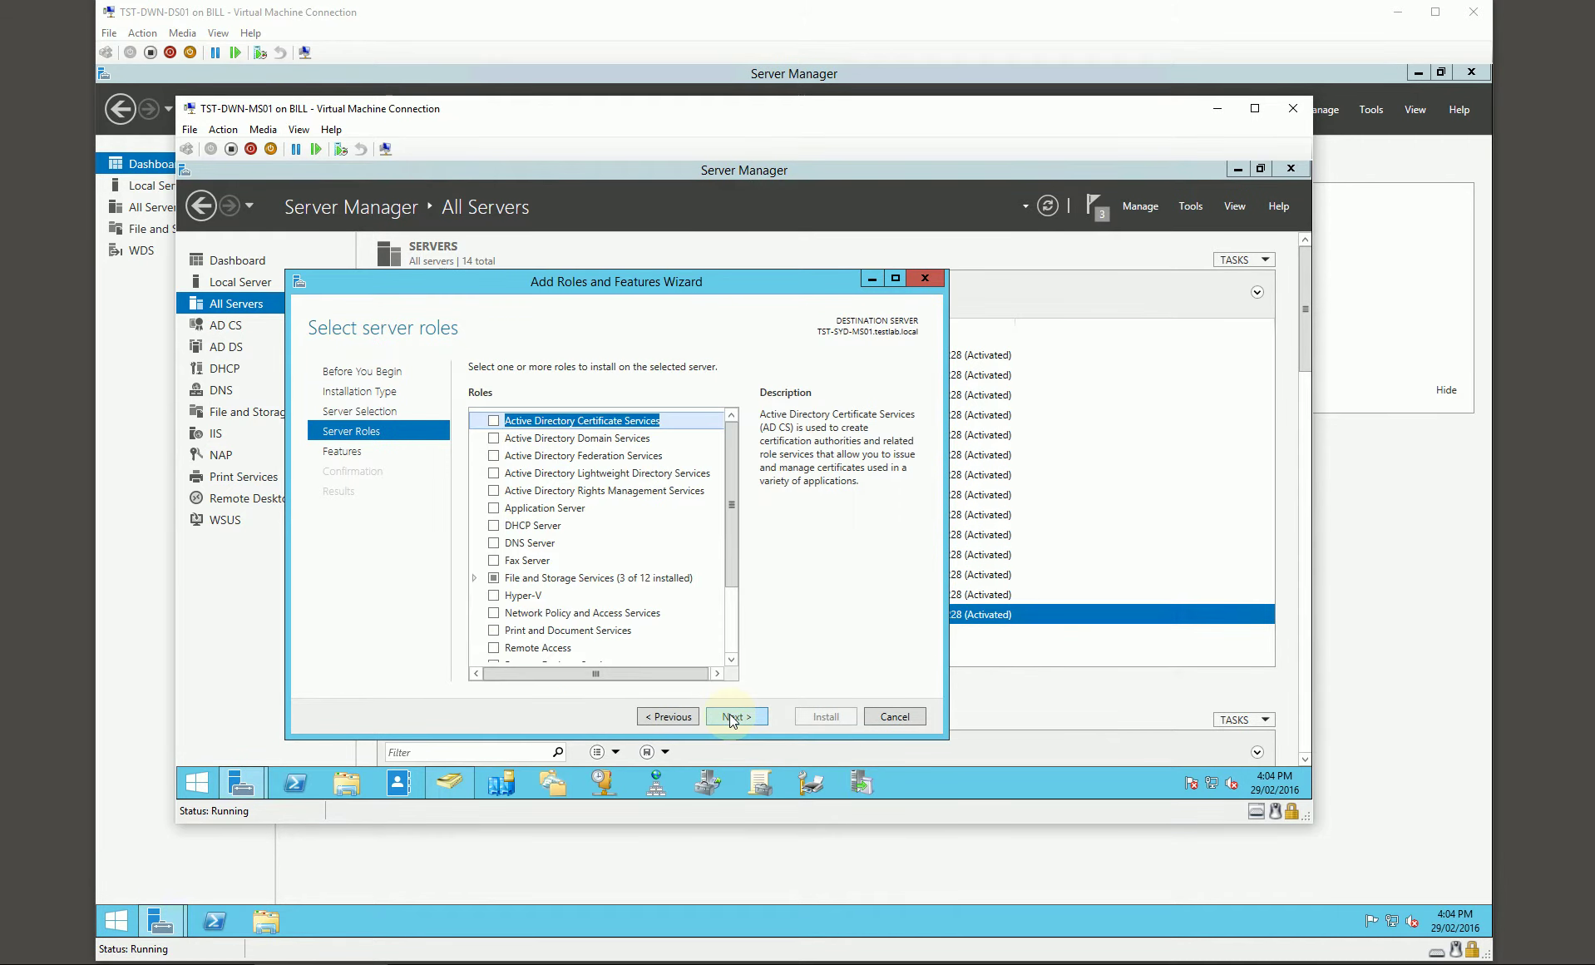
left_click(729, 716)
left_click(668, 716)
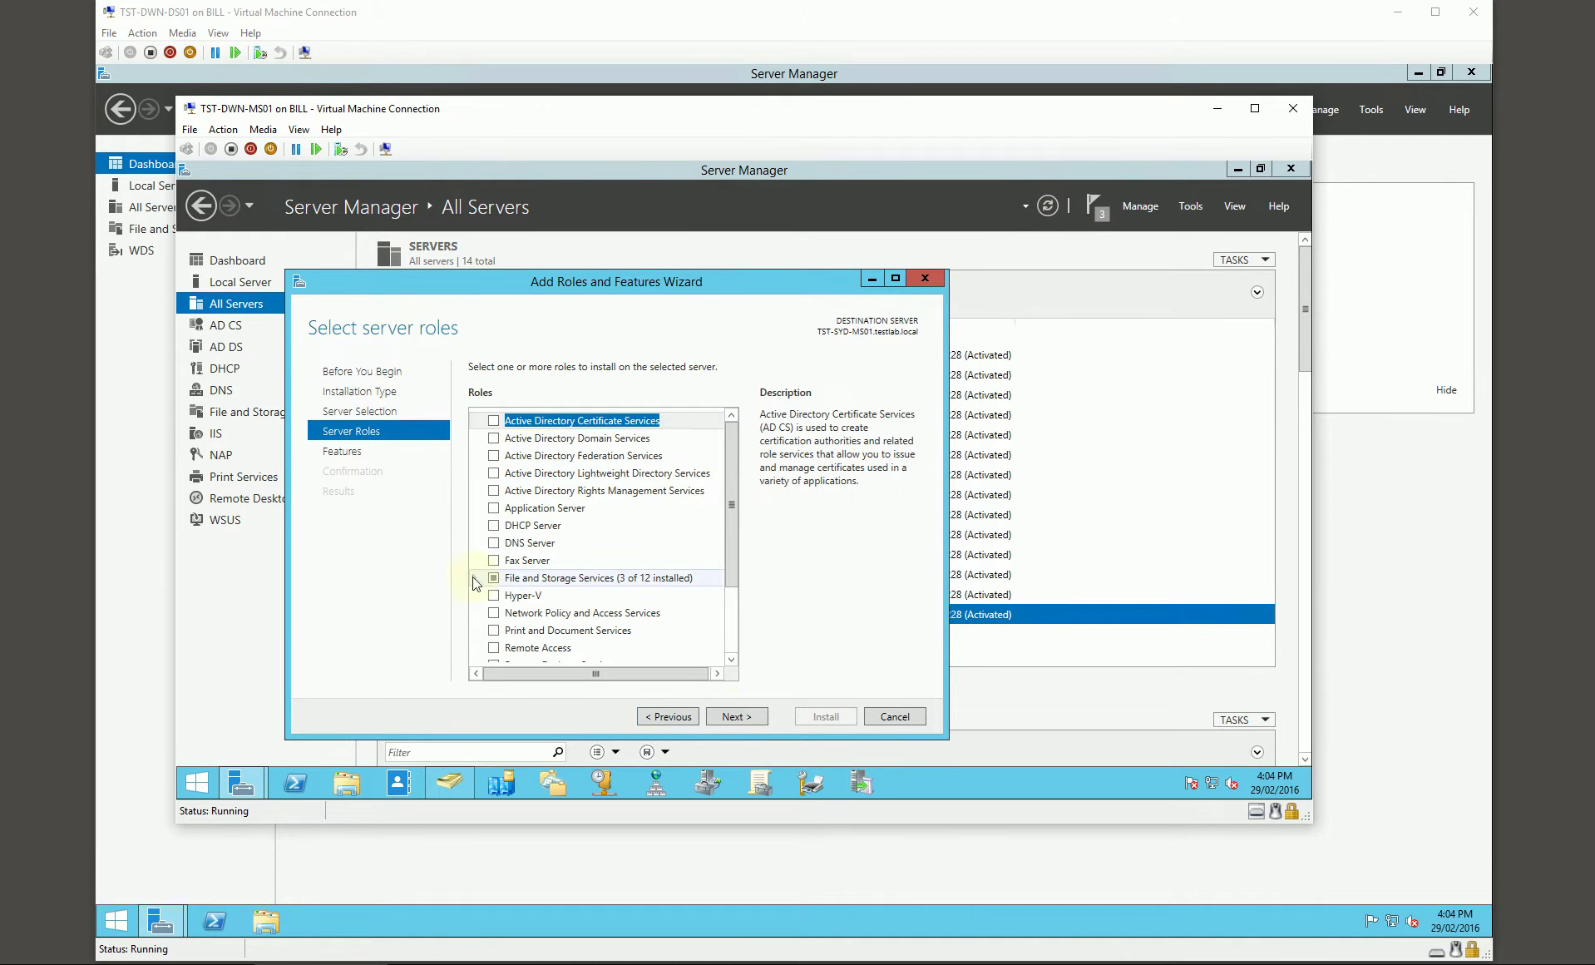
double_click(509, 582)
double_click(549, 595)
scroll(557, 603, "down", 2)
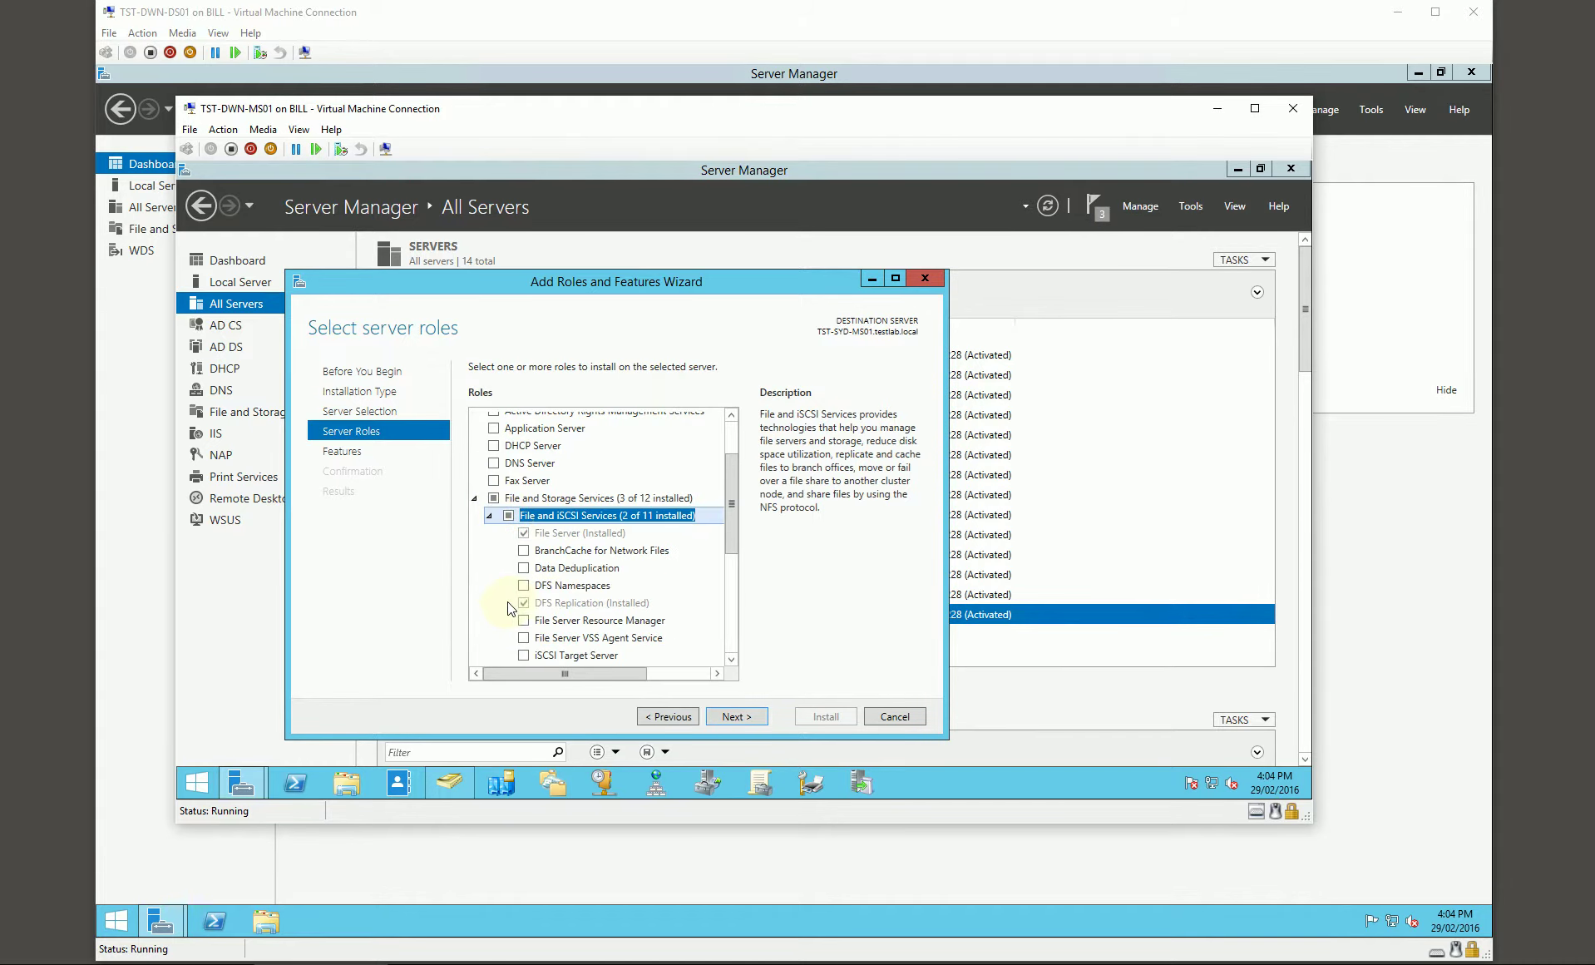
scroll(560, 607, "down", 5)
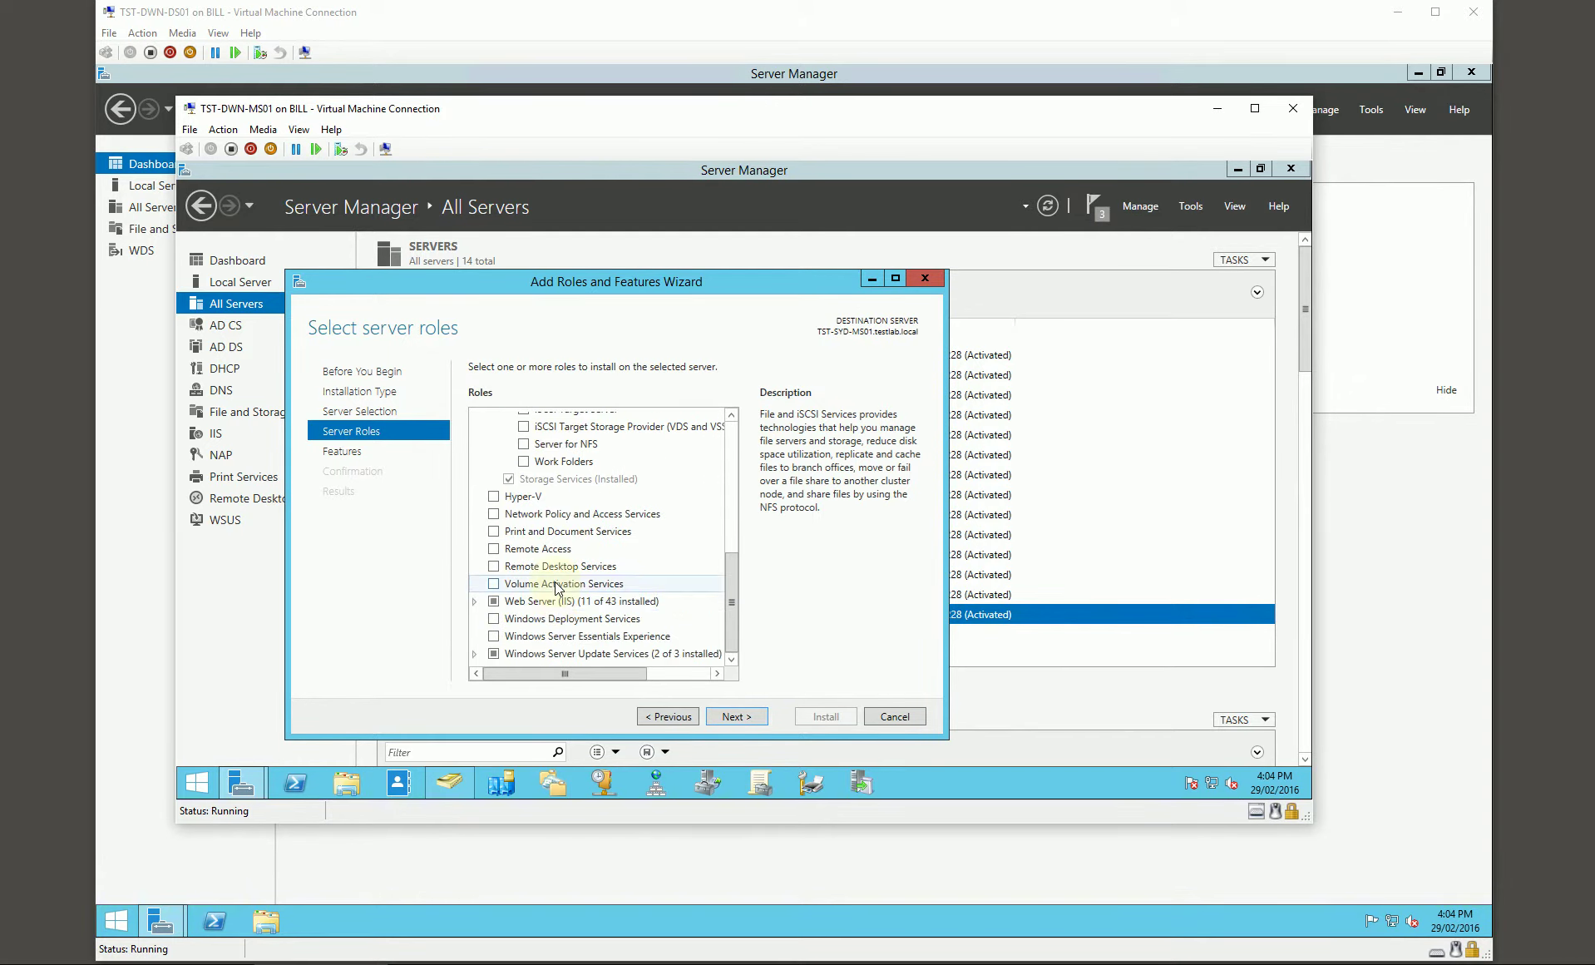
left_click(494, 618)
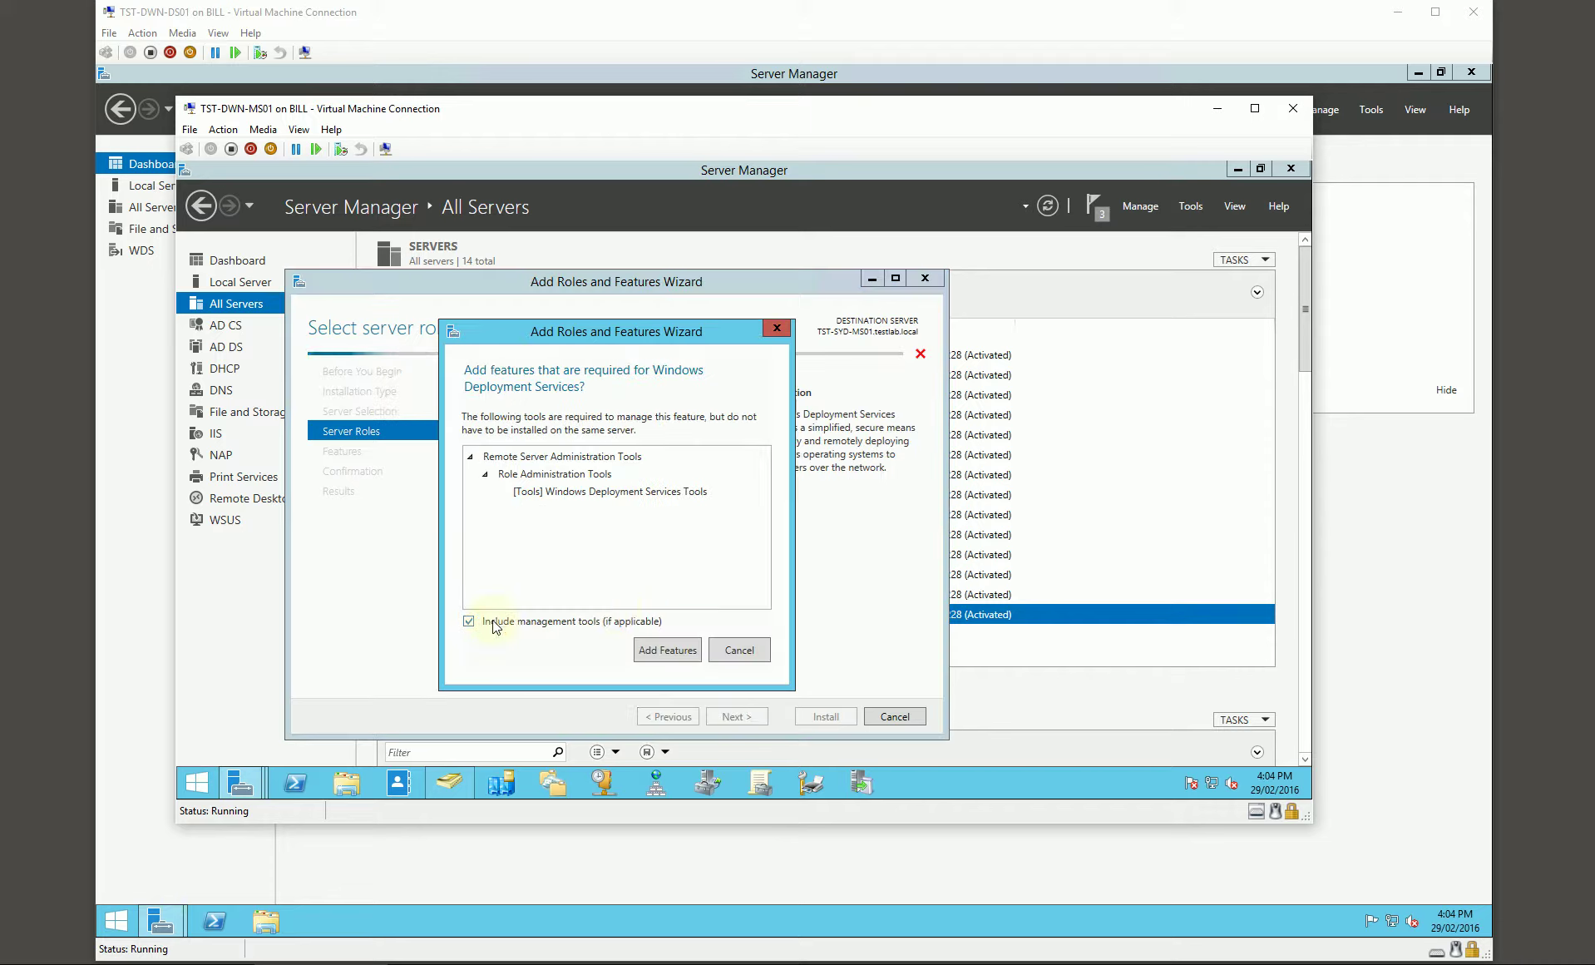
left_click(654, 648)
Step: Keep both WDS role services and install WDS on TST-SYD-MS01
left_click(757, 719)
left_click(748, 717)
left_click(748, 715)
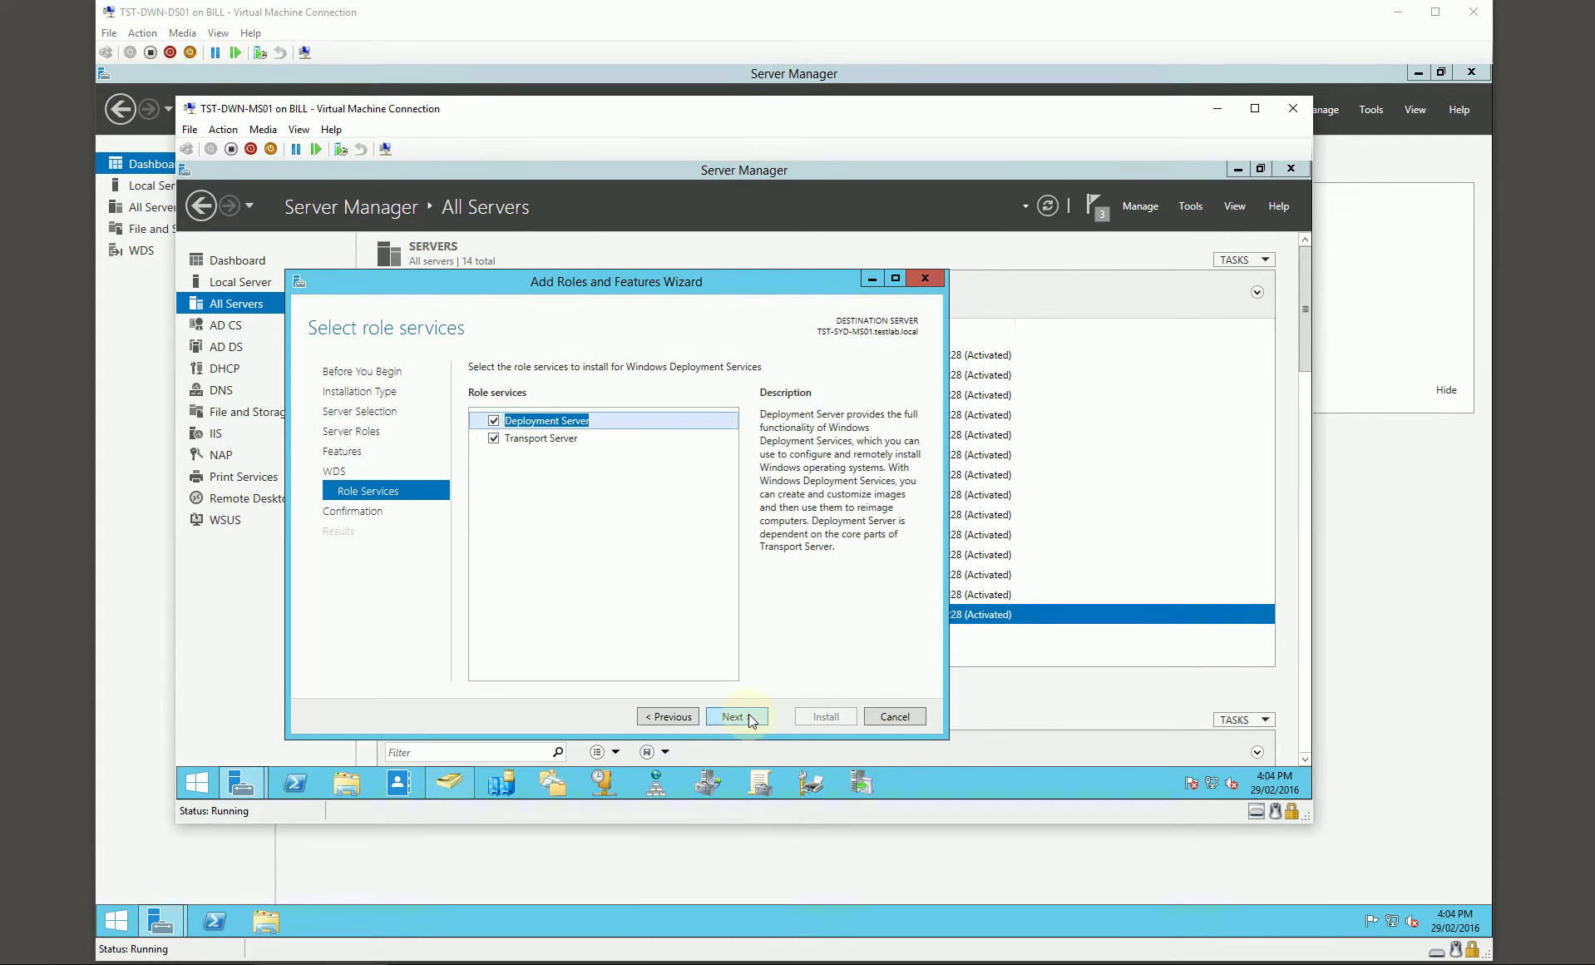
left_click(749, 714)
left_click(813, 716)
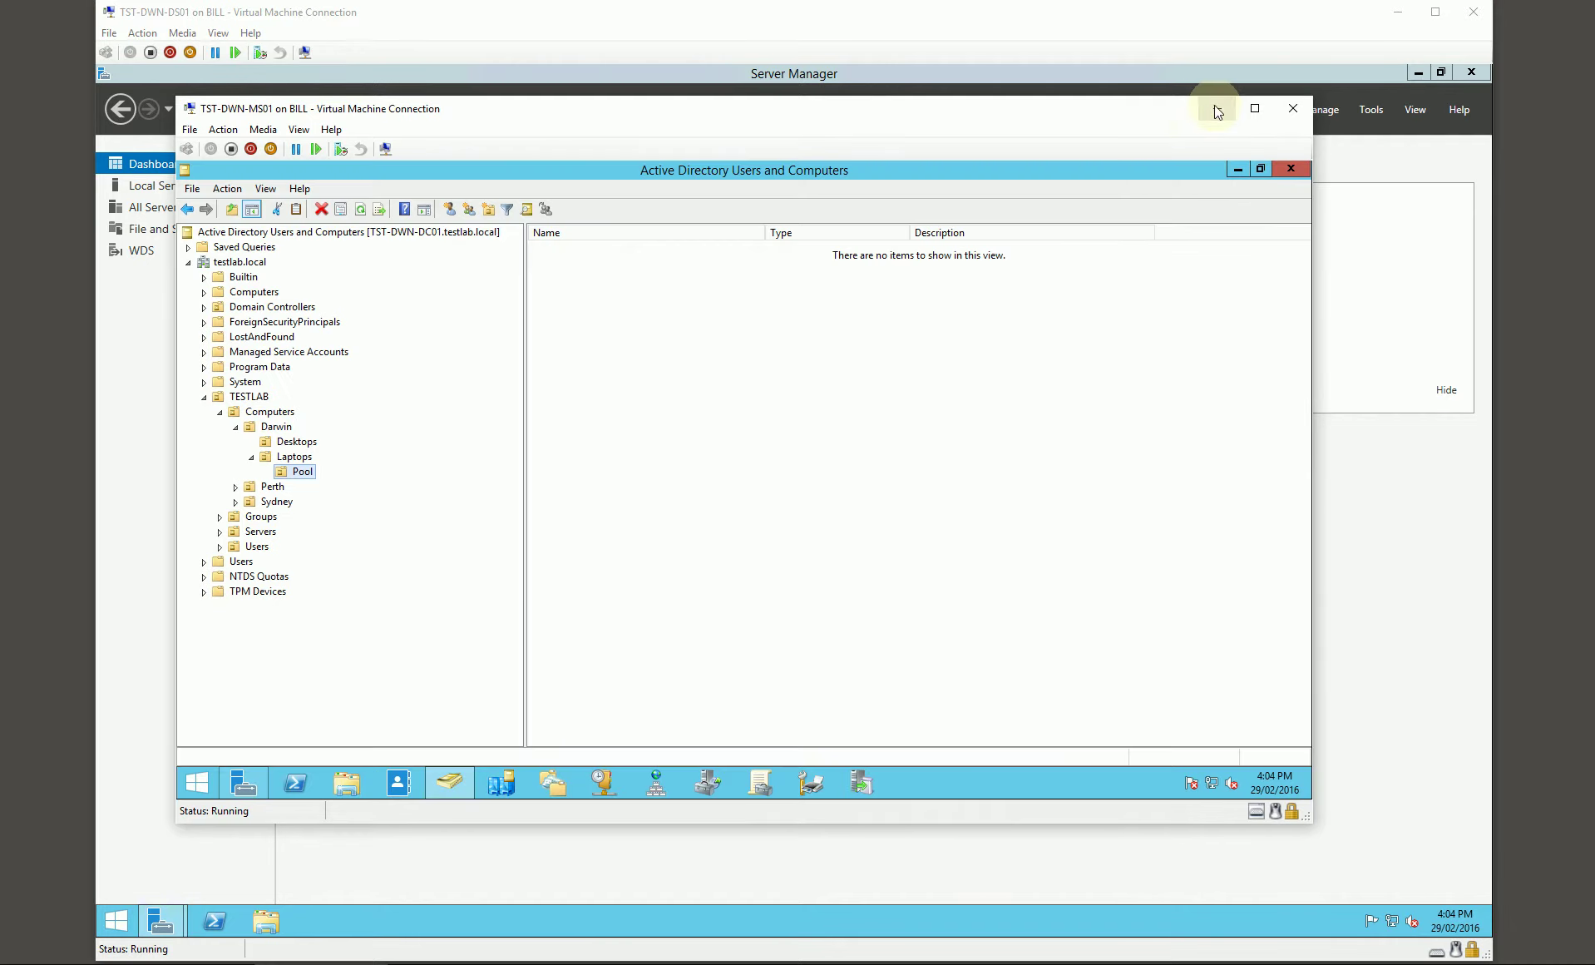
Step: Close the finished installation wizard on TST-DWN-DS01 and minimize Server Manager
left_click(1215, 109)
left_click(557, 230)
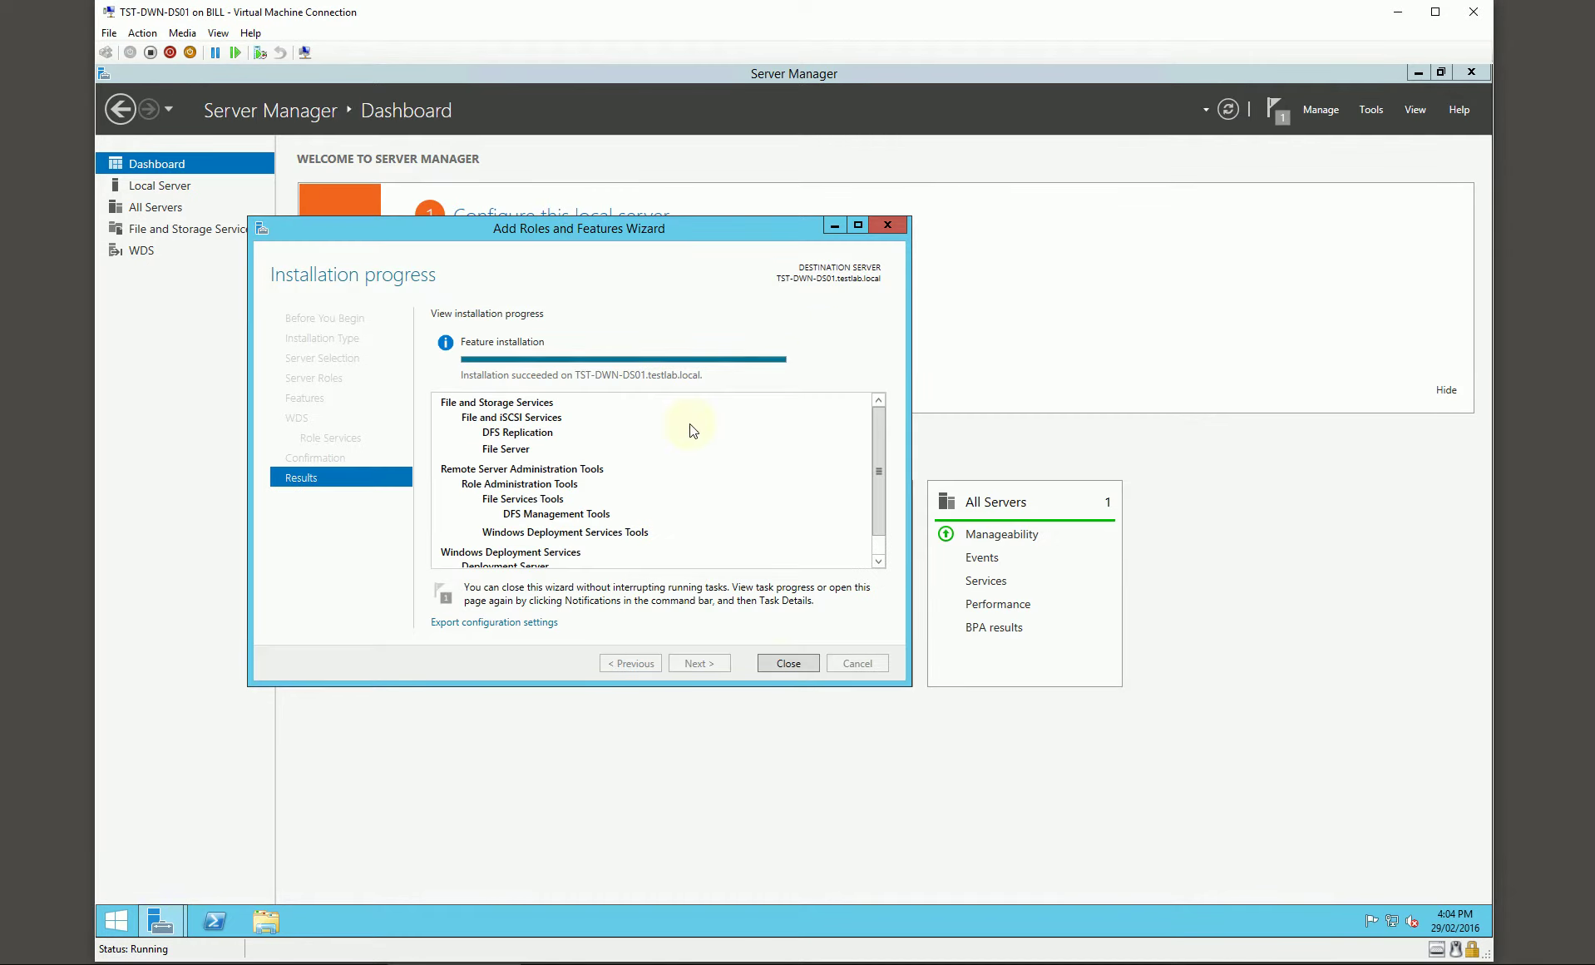
left_click(785, 662)
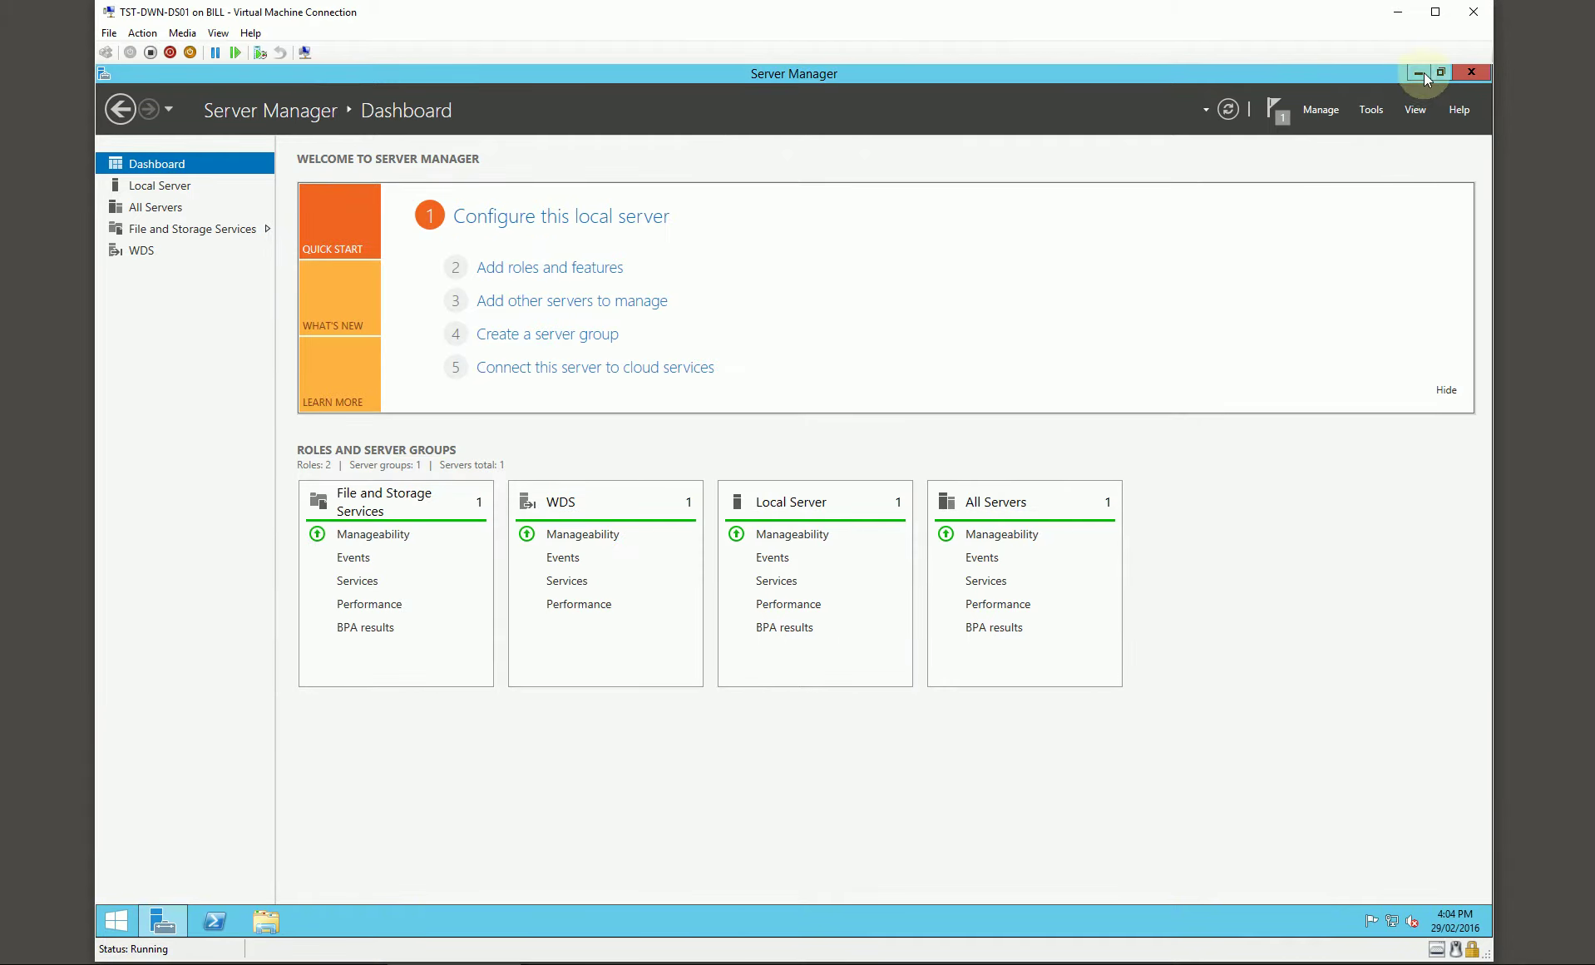
left_click(1419, 73)
Step: Run SQLEXPRWT_x64_ENU from Manage > Installs > SQL Express 2012 and choose a new stand-alone installation
left_click(267, 922)
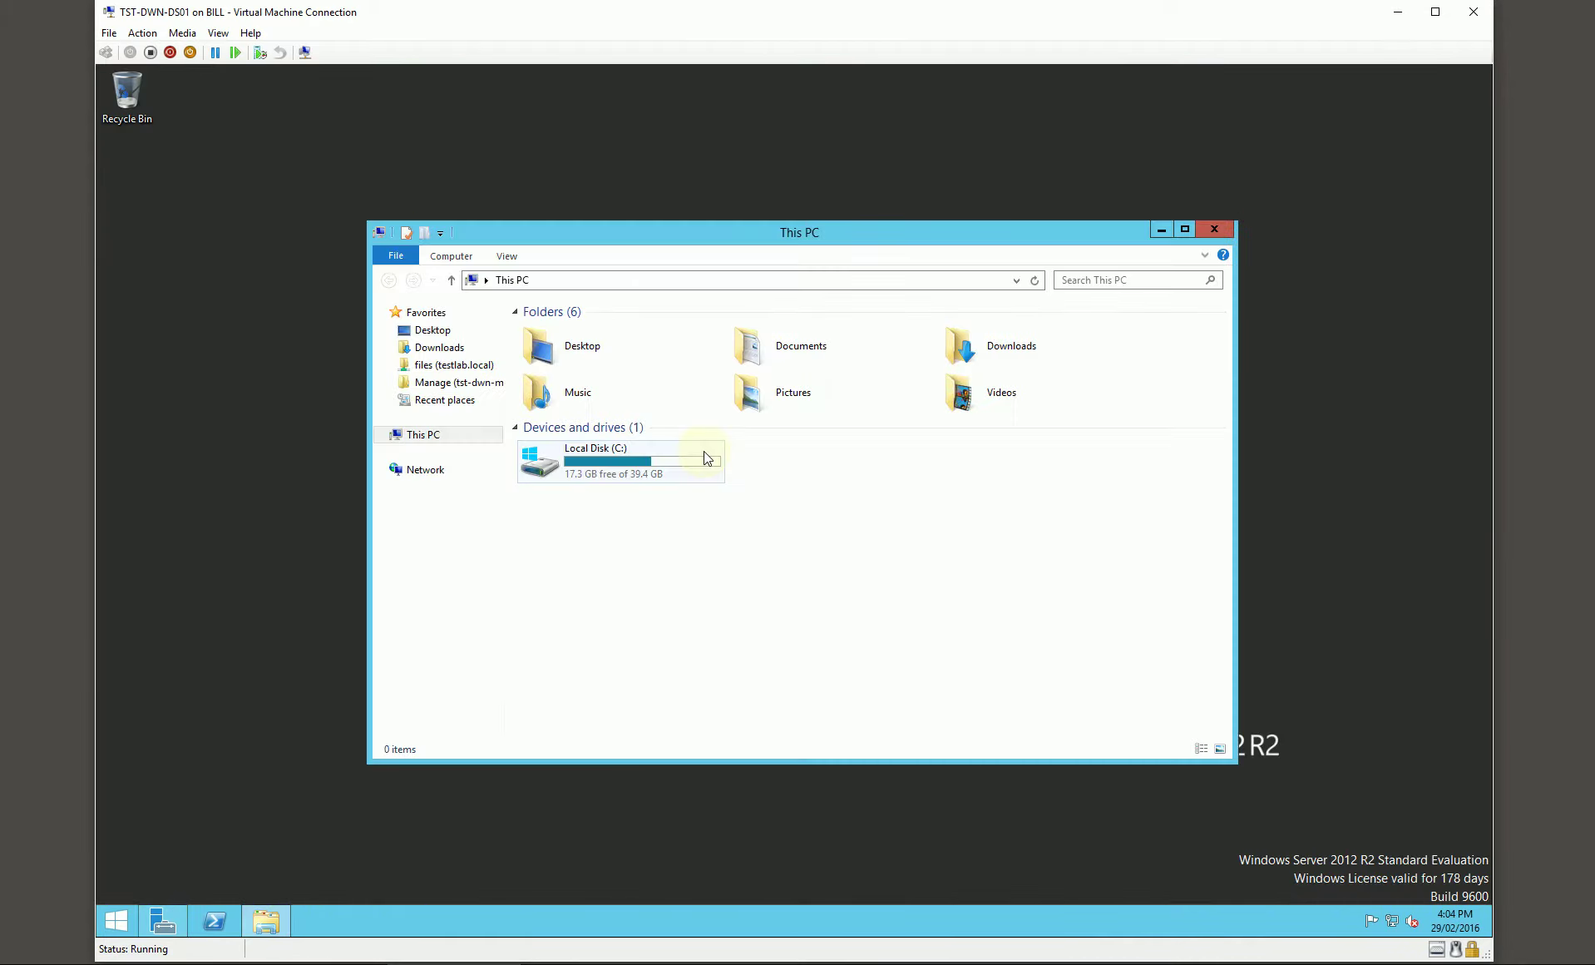
left_click(463, 383)
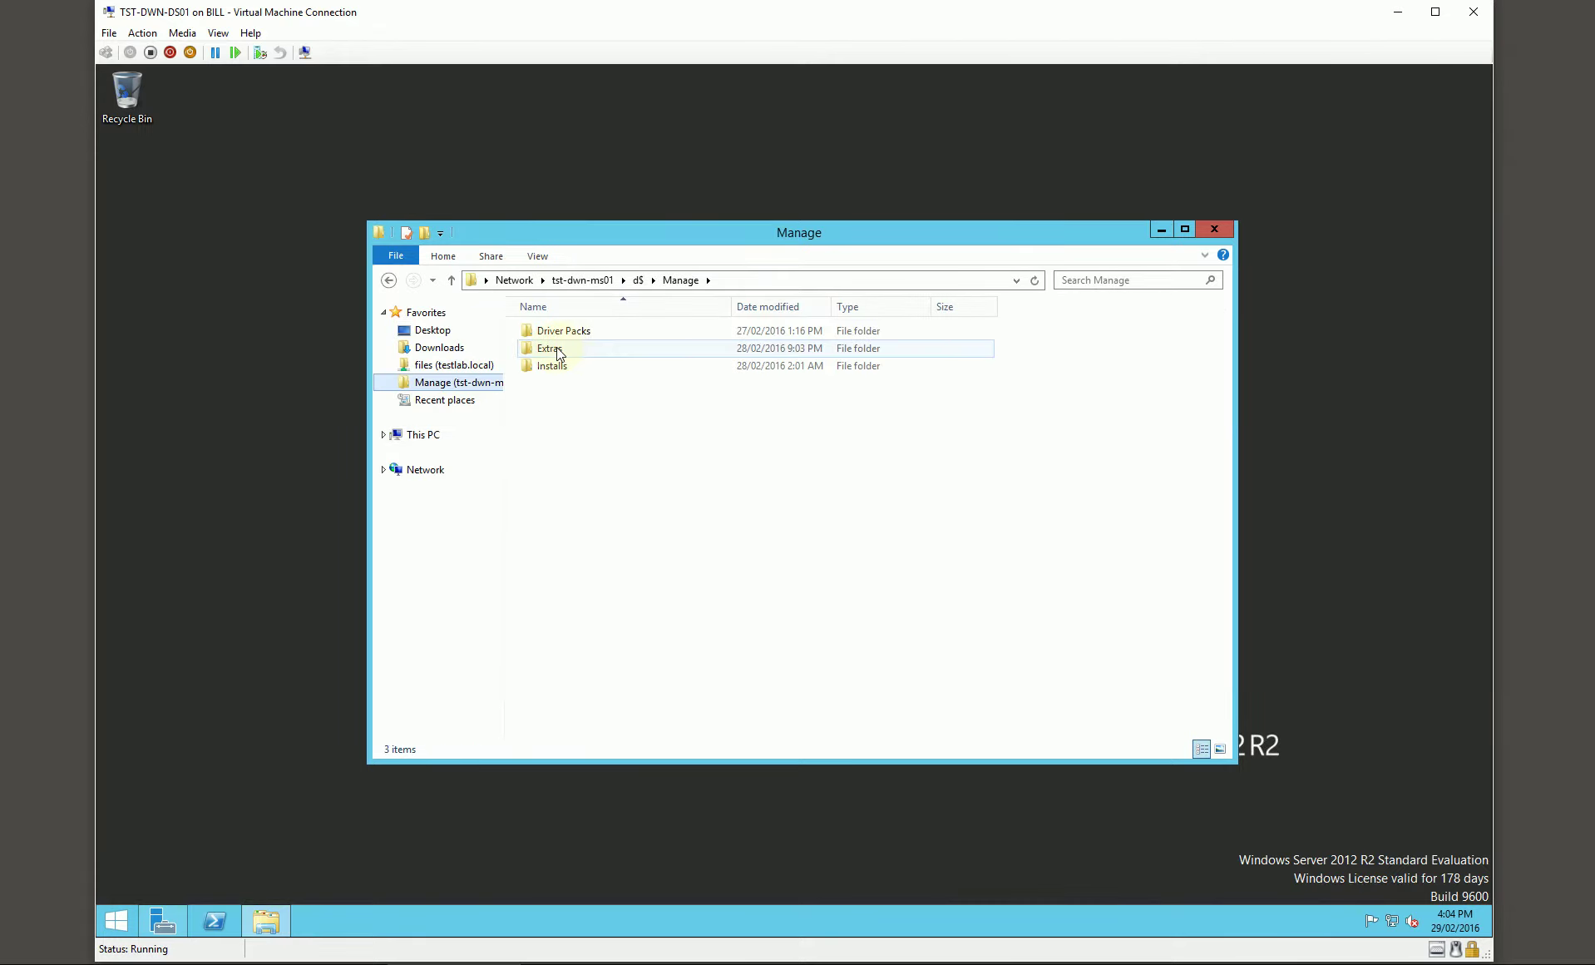
double_click(552, 366)
double_click(573, 388)
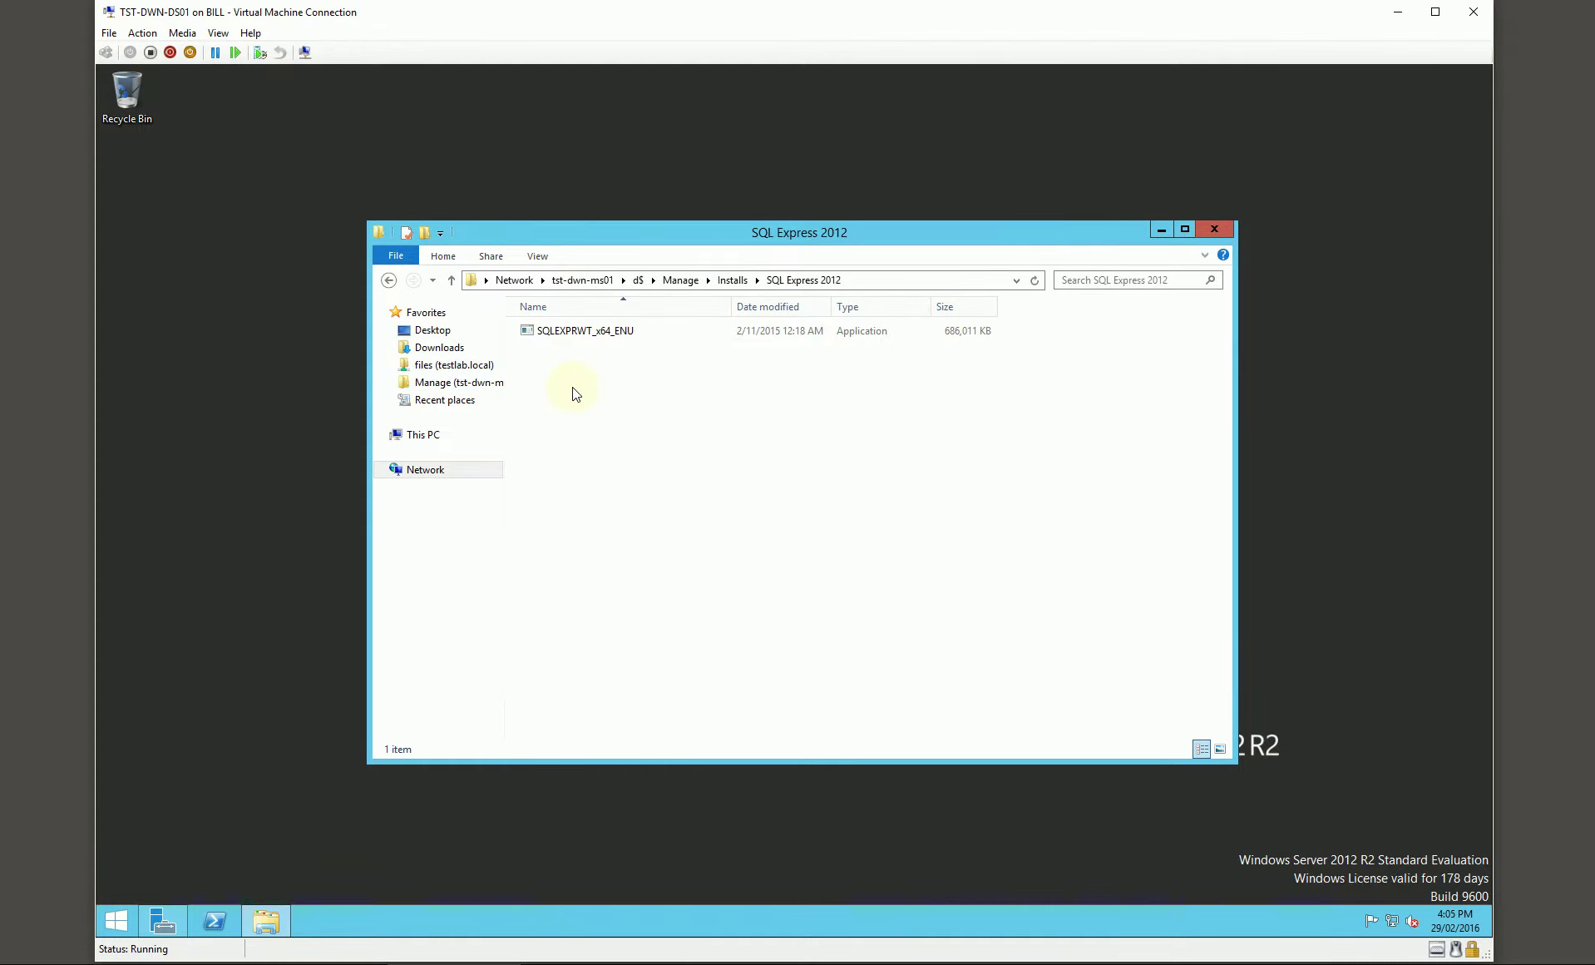
left_click(577, 332)
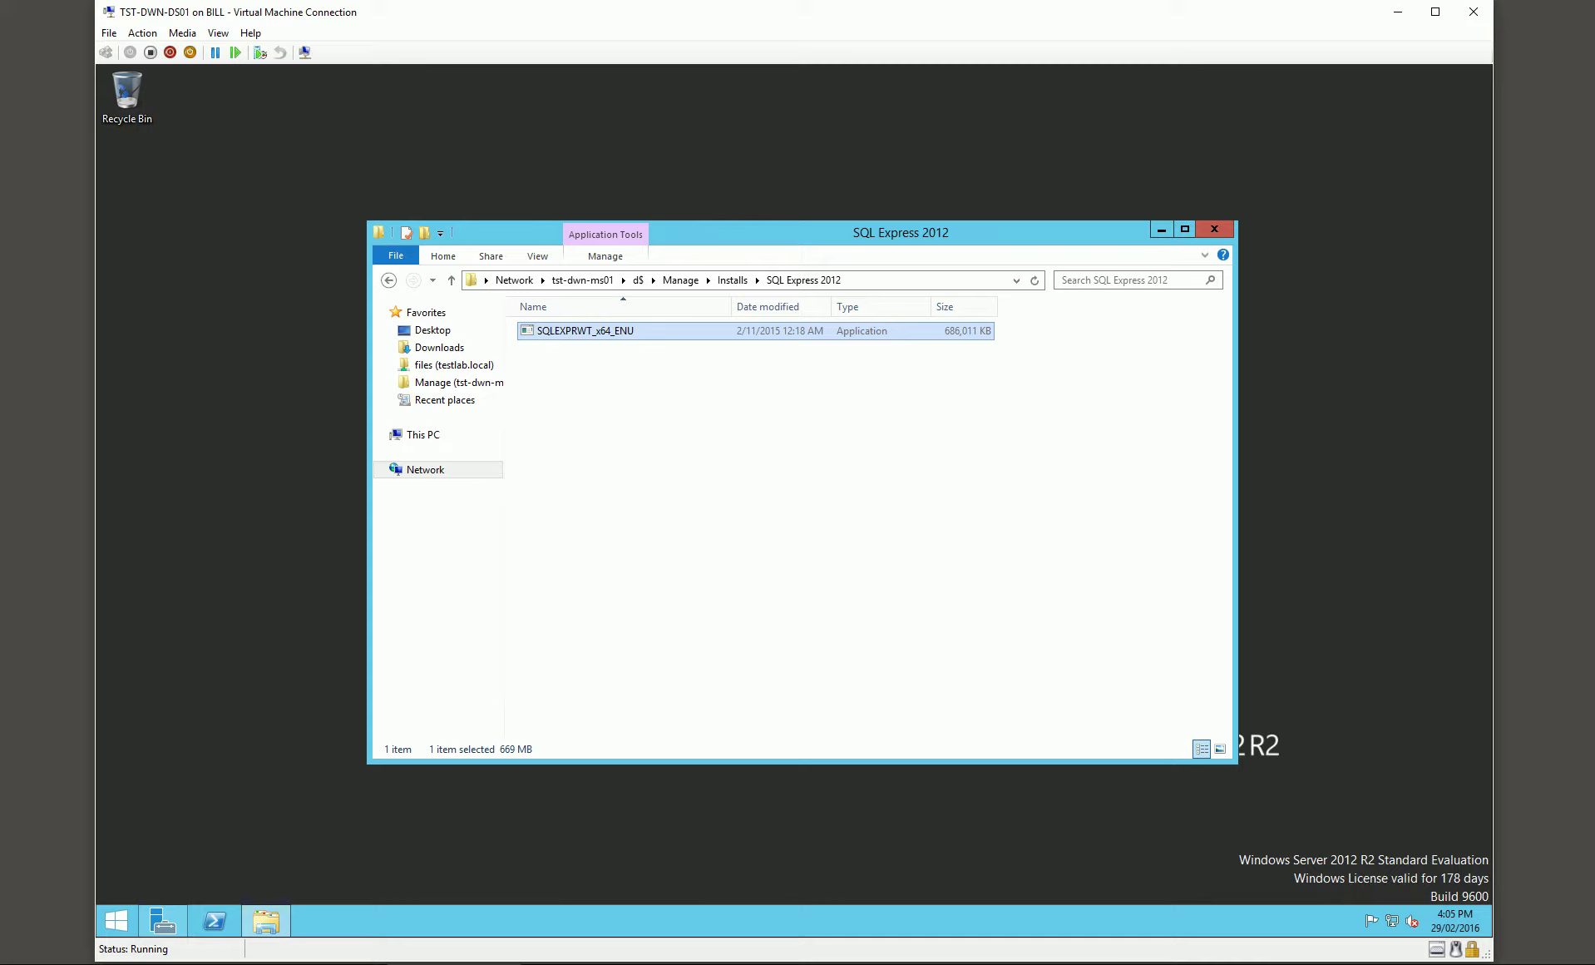
left_click(540, 123)
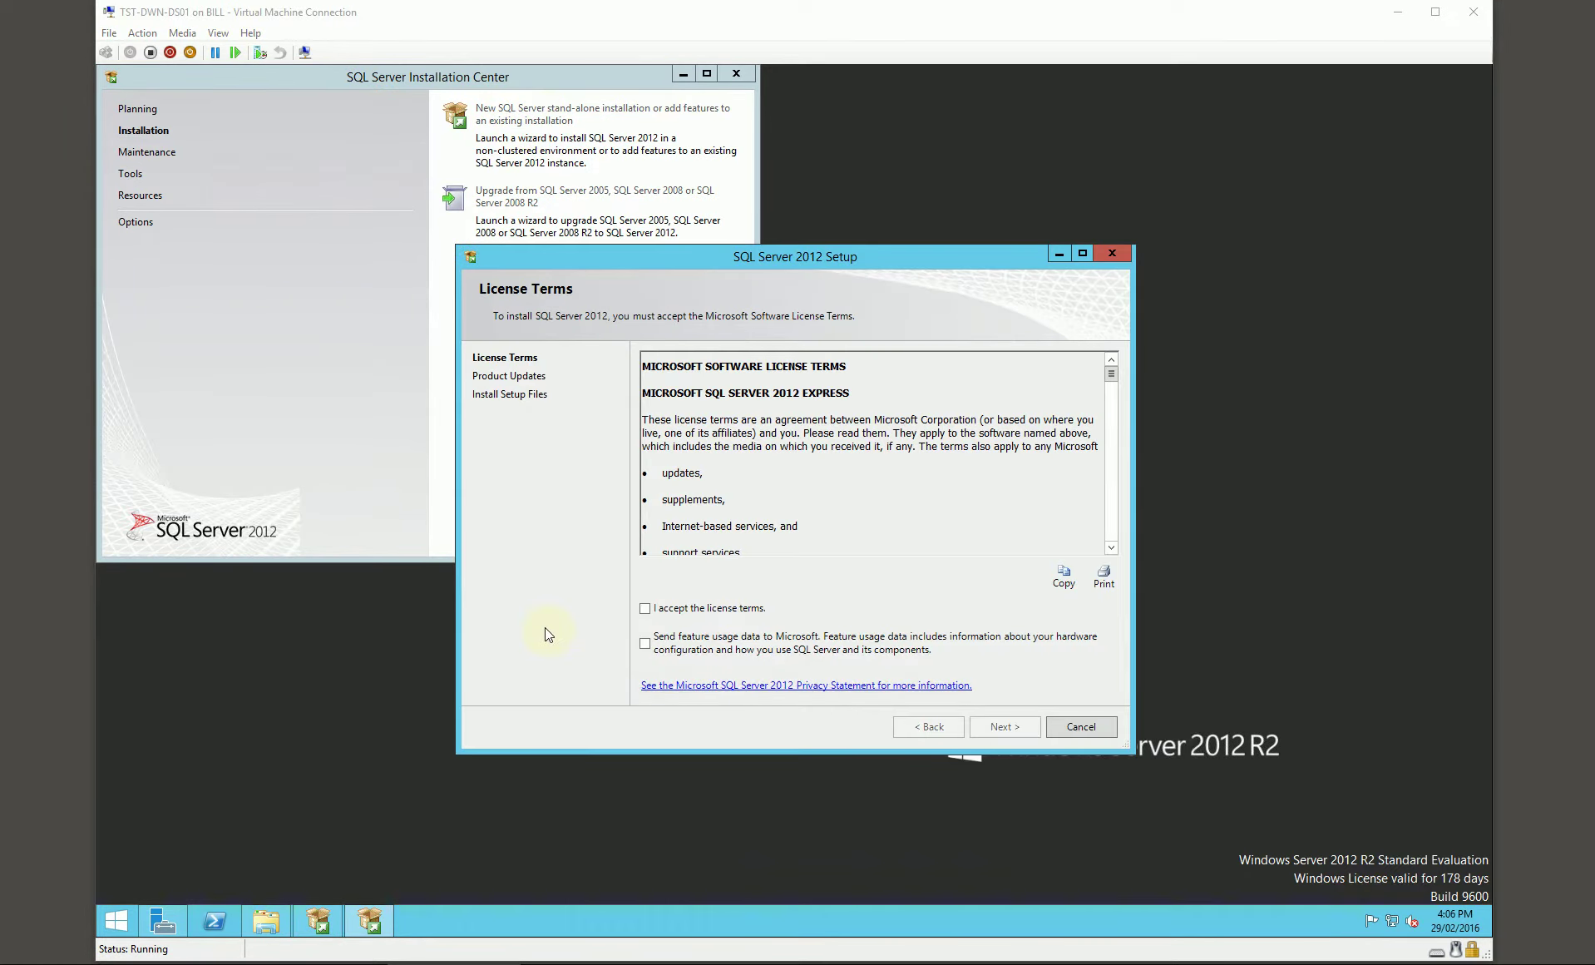
Step: Accept the SQL Server 2012 license terms and continue to installing setup files
left_click(712, 611)
left_click(1004, 727)
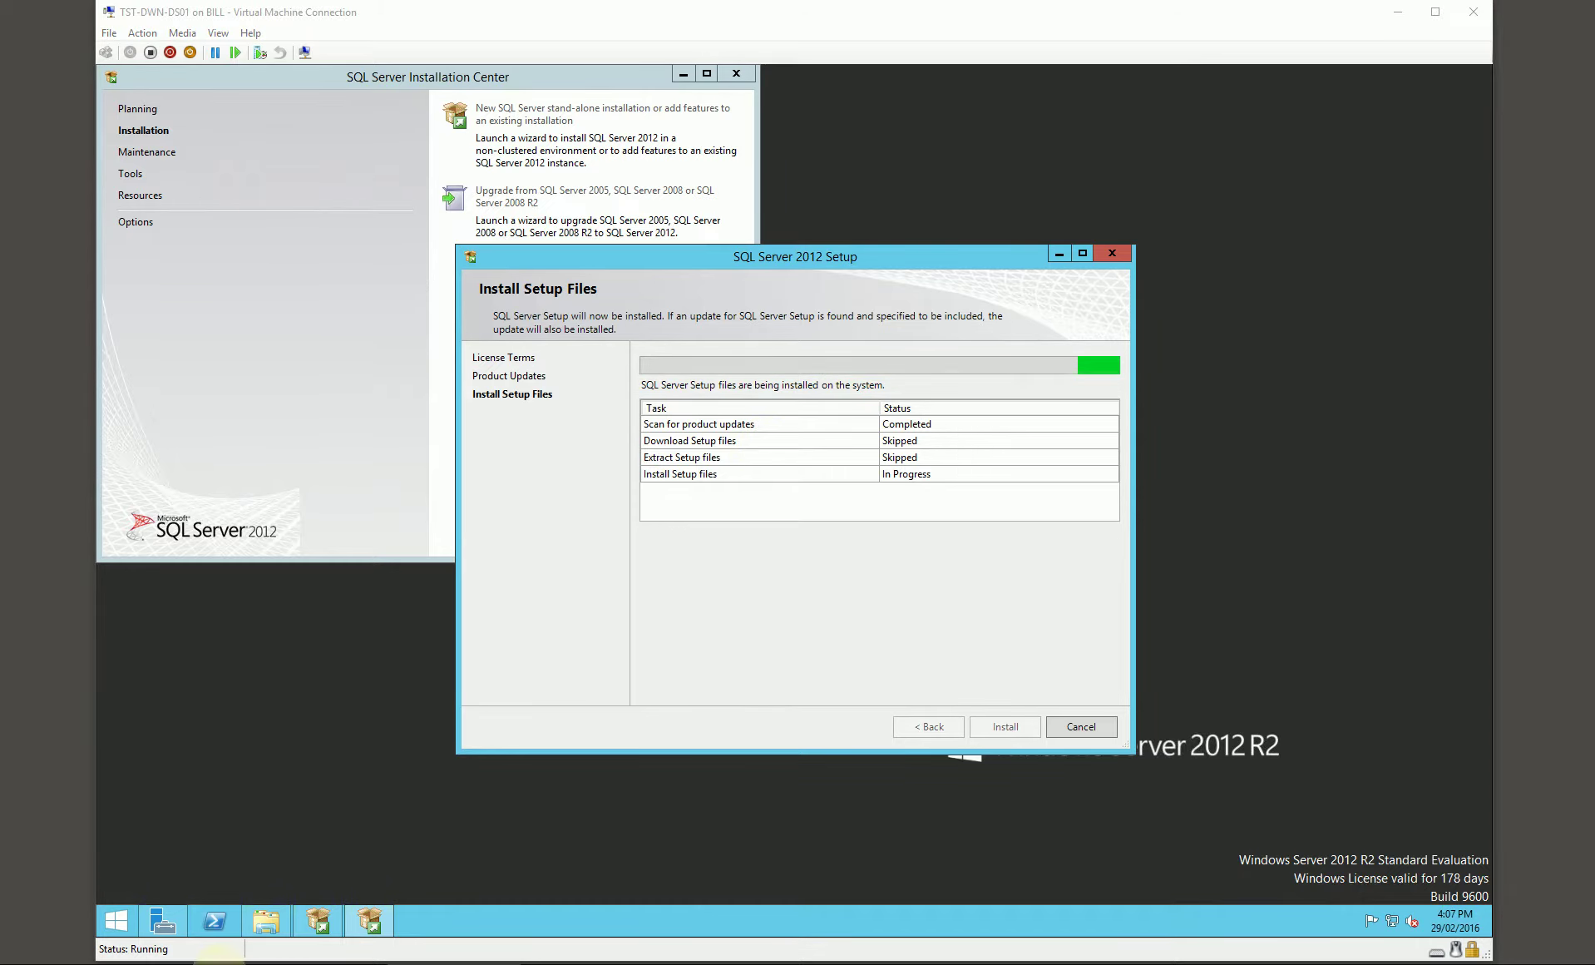
left_click(220, 962)
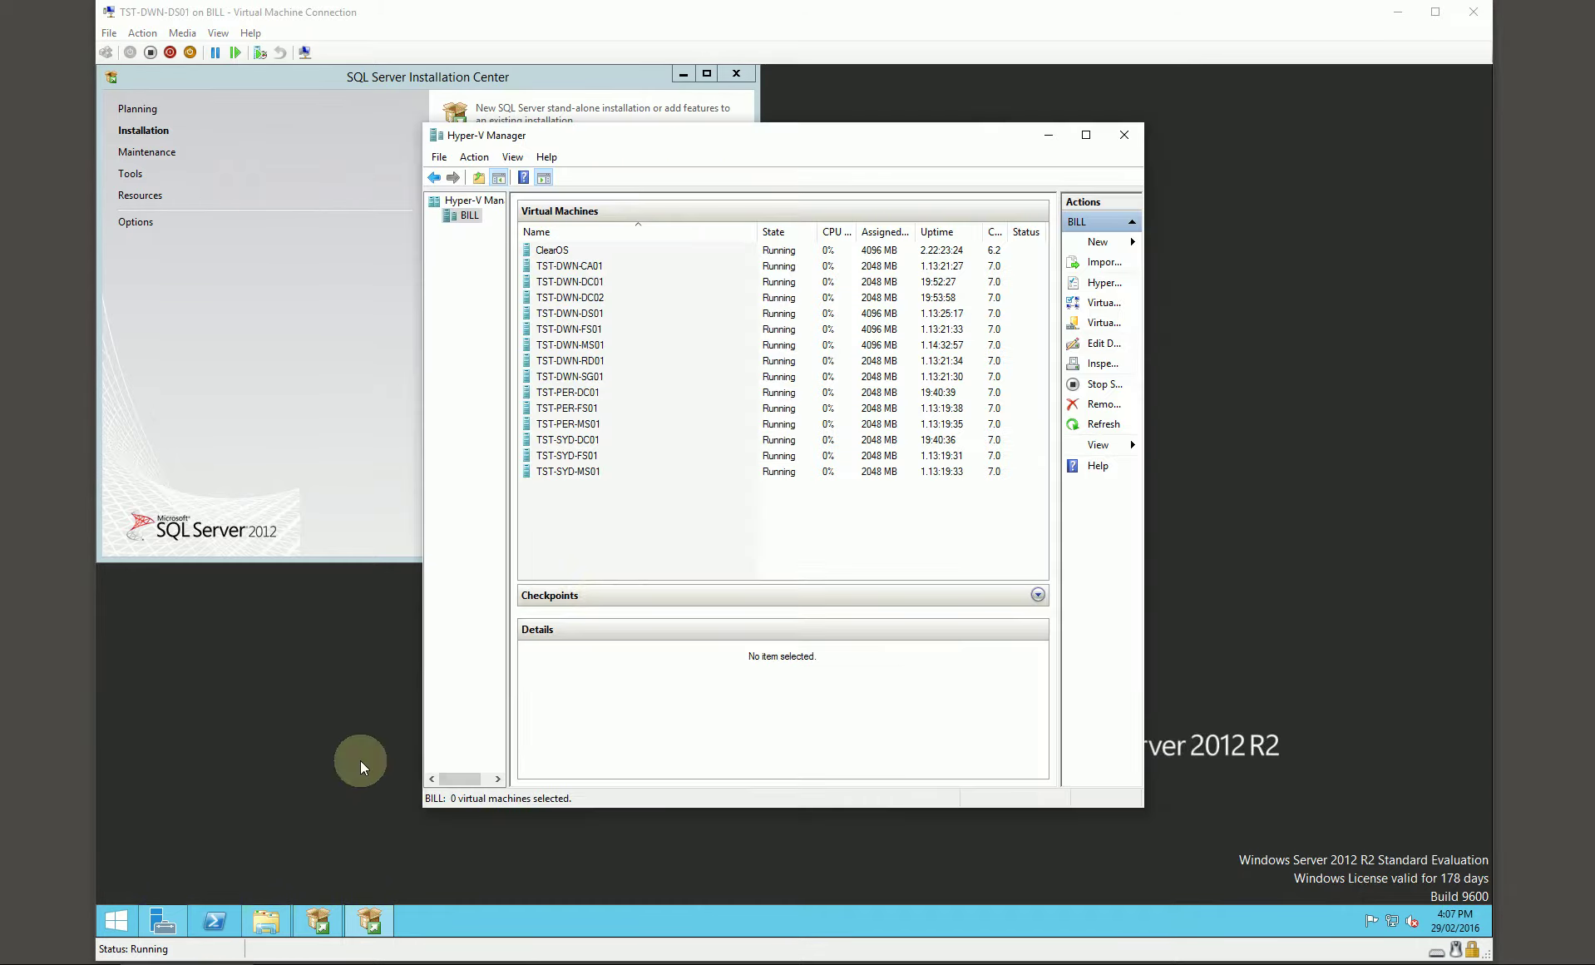
Step: Inspect ClearOS, TST-DWN-CA01, TST-PER-DC01 and TST-SYD-DC01 in Hyper-V Manager, then minimize it
left_click(568, 251)
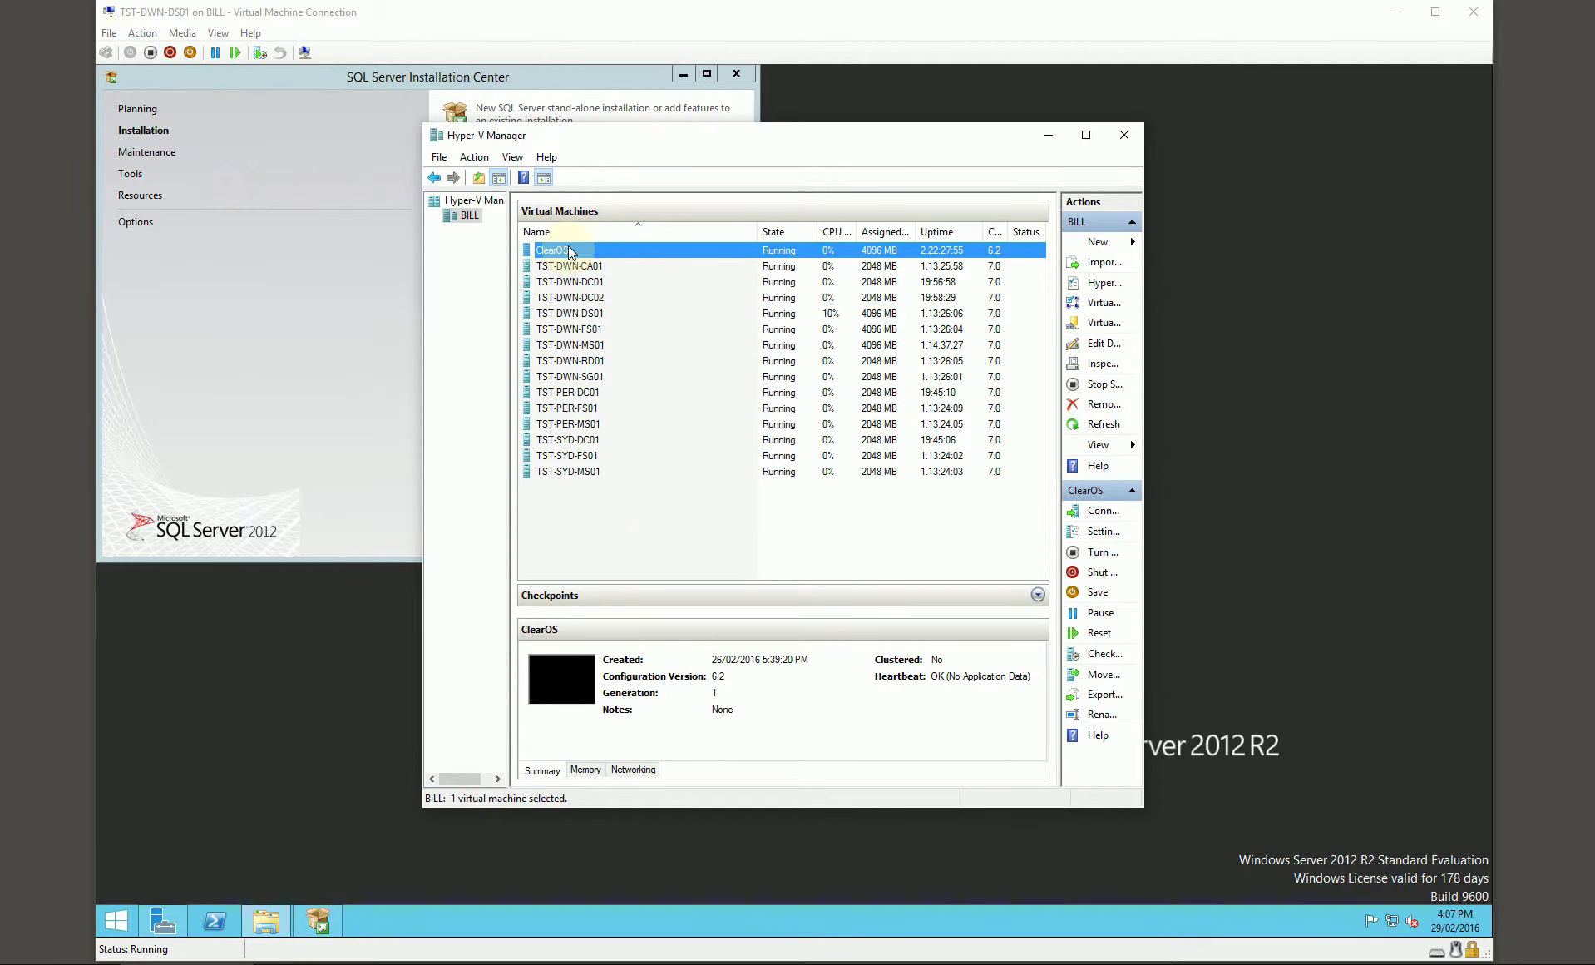
left_click(577, 267)
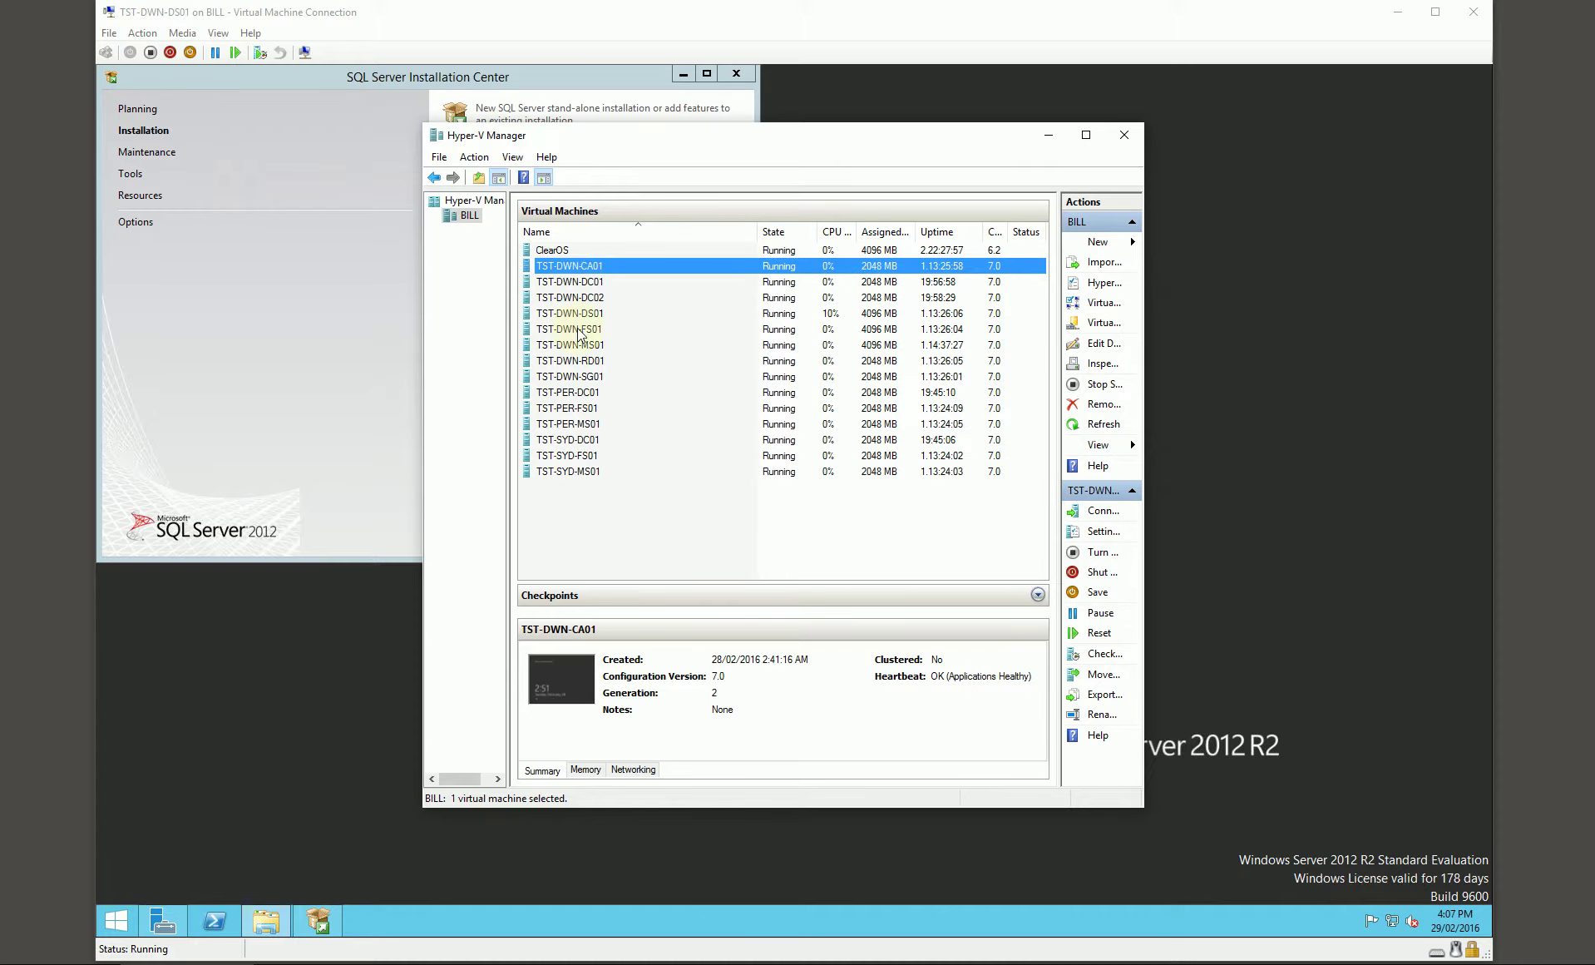
left_click(575, 394)
left_click(579, 441)
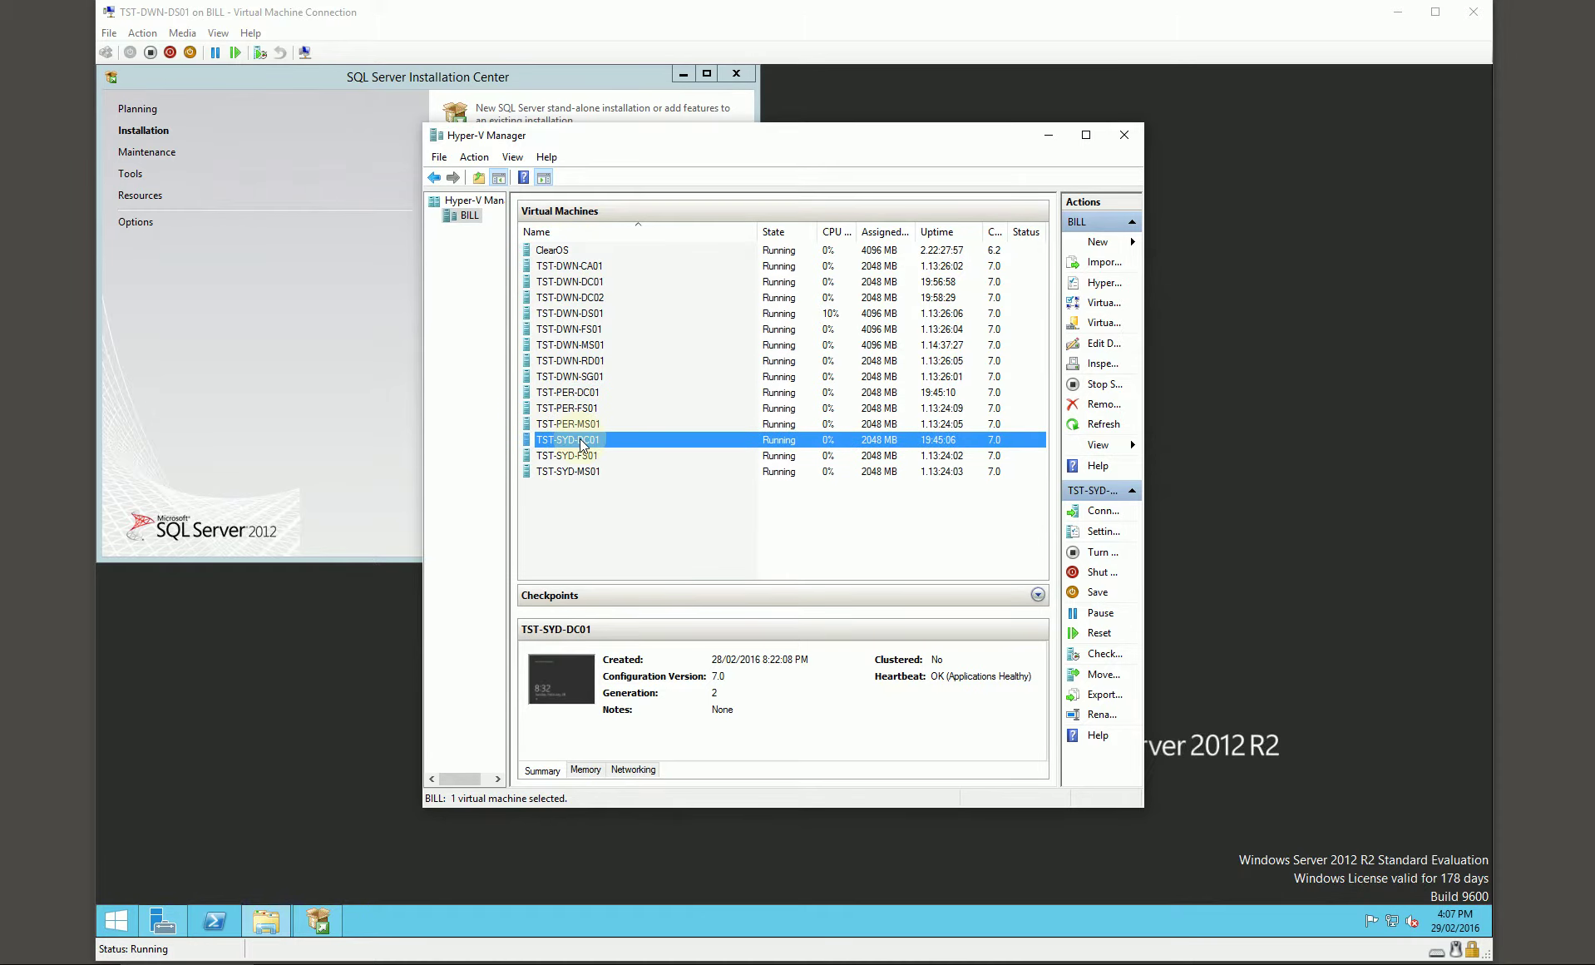
left_click(570, 250)
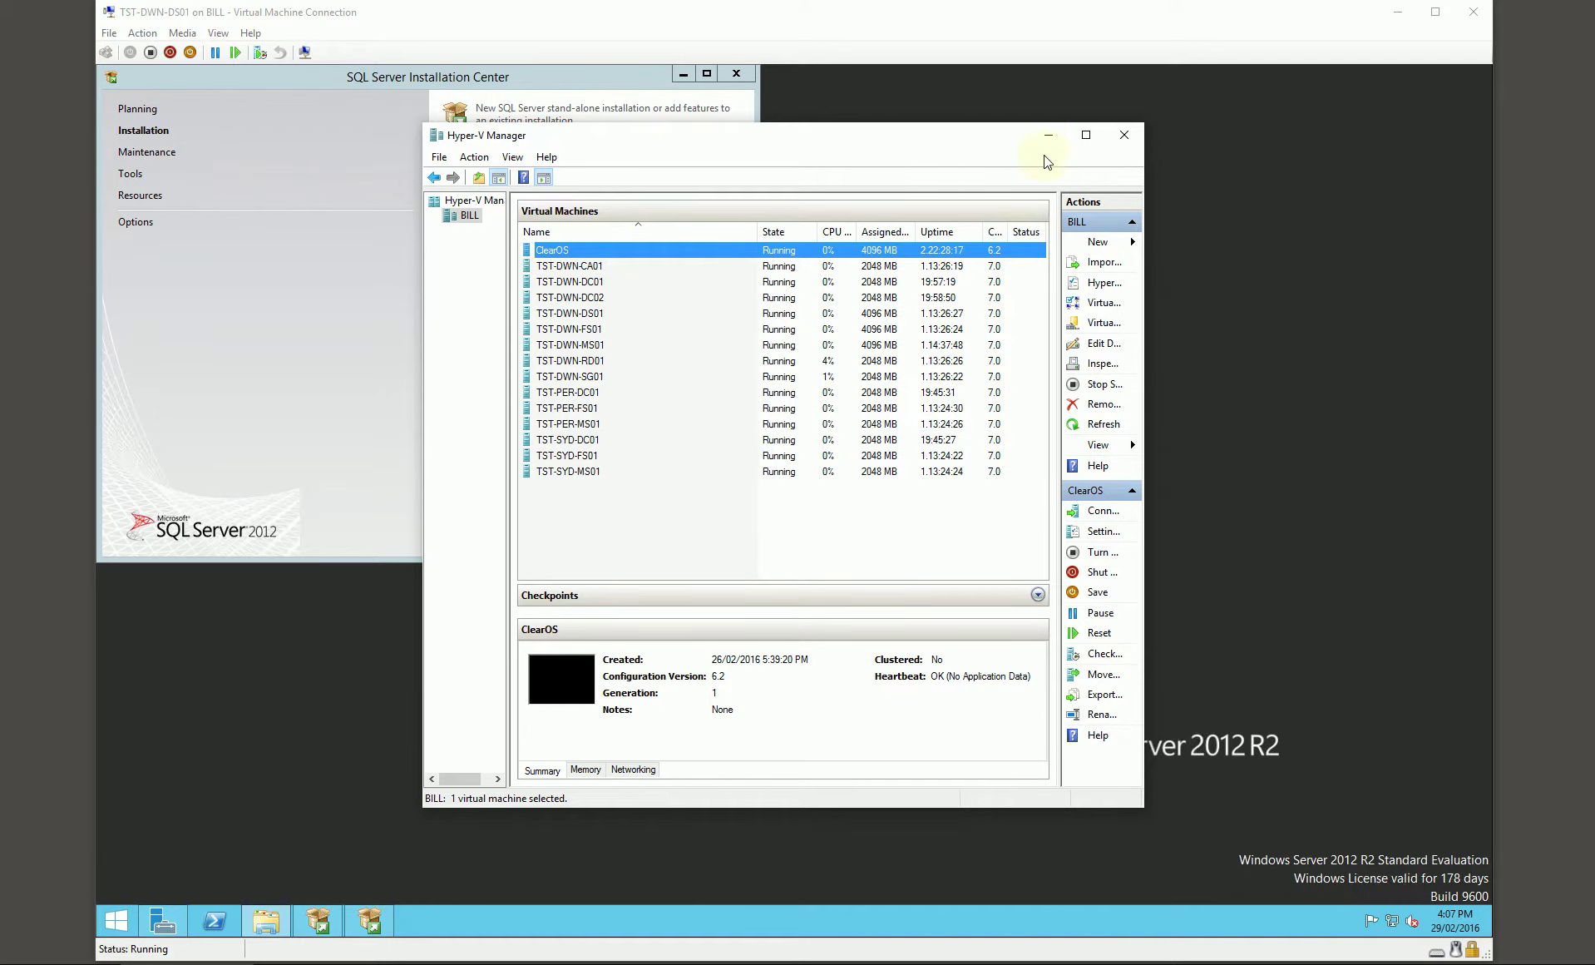
left_click(1056, 134)
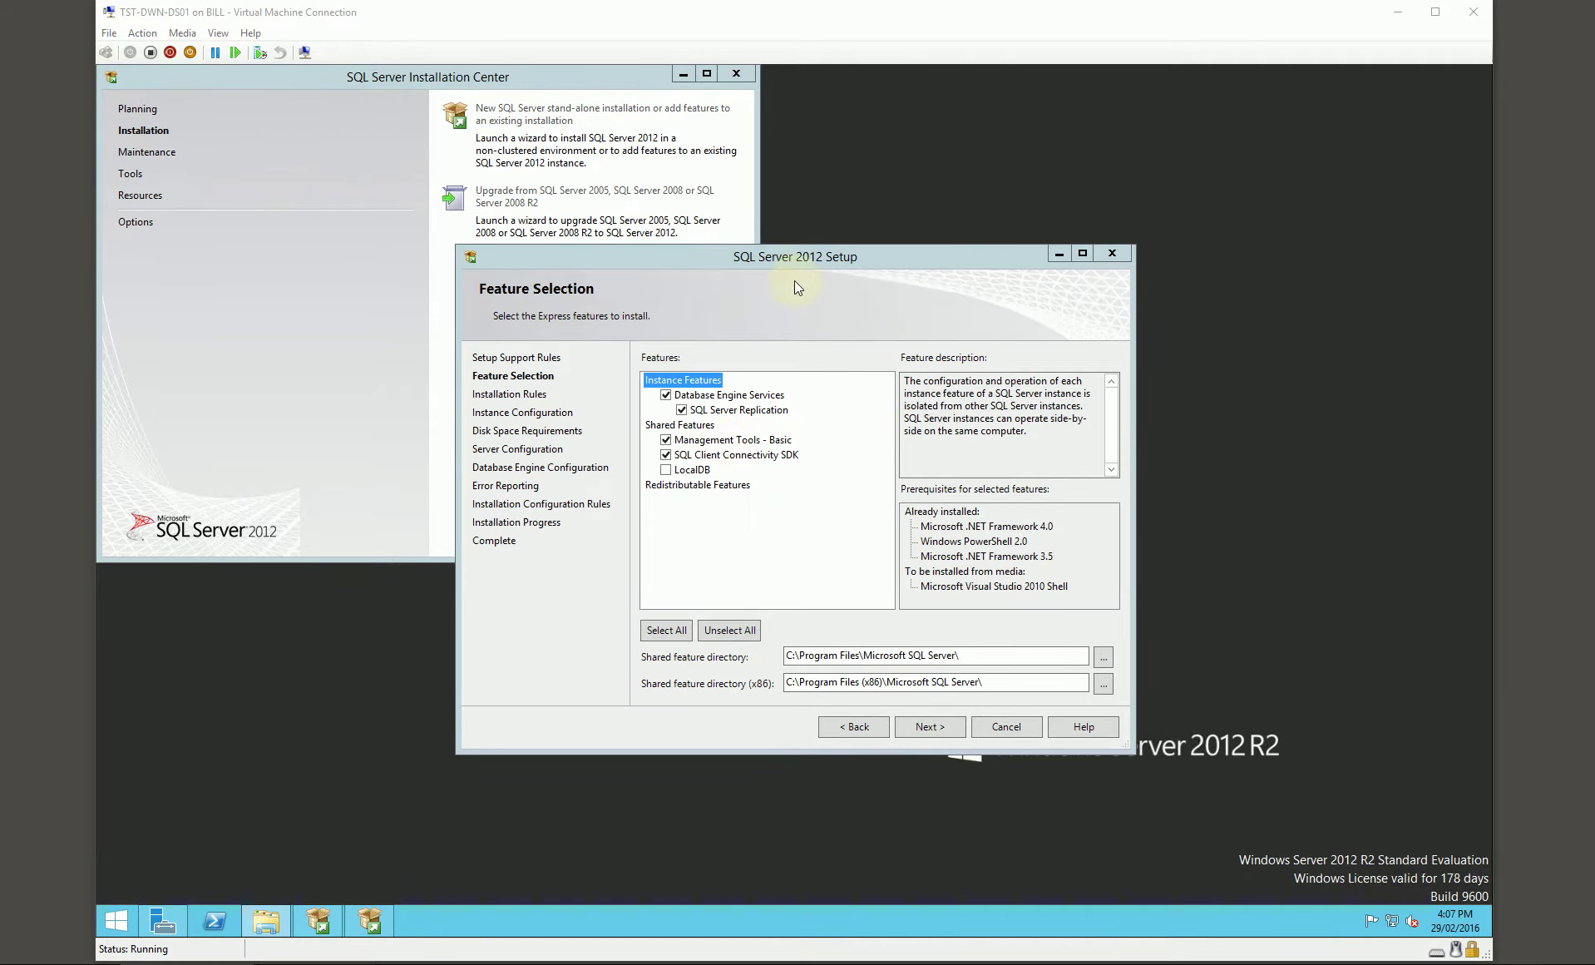
Step: Change the shared feature and x86 shared feature directories from drive C: to D:
left_click(804, 257)
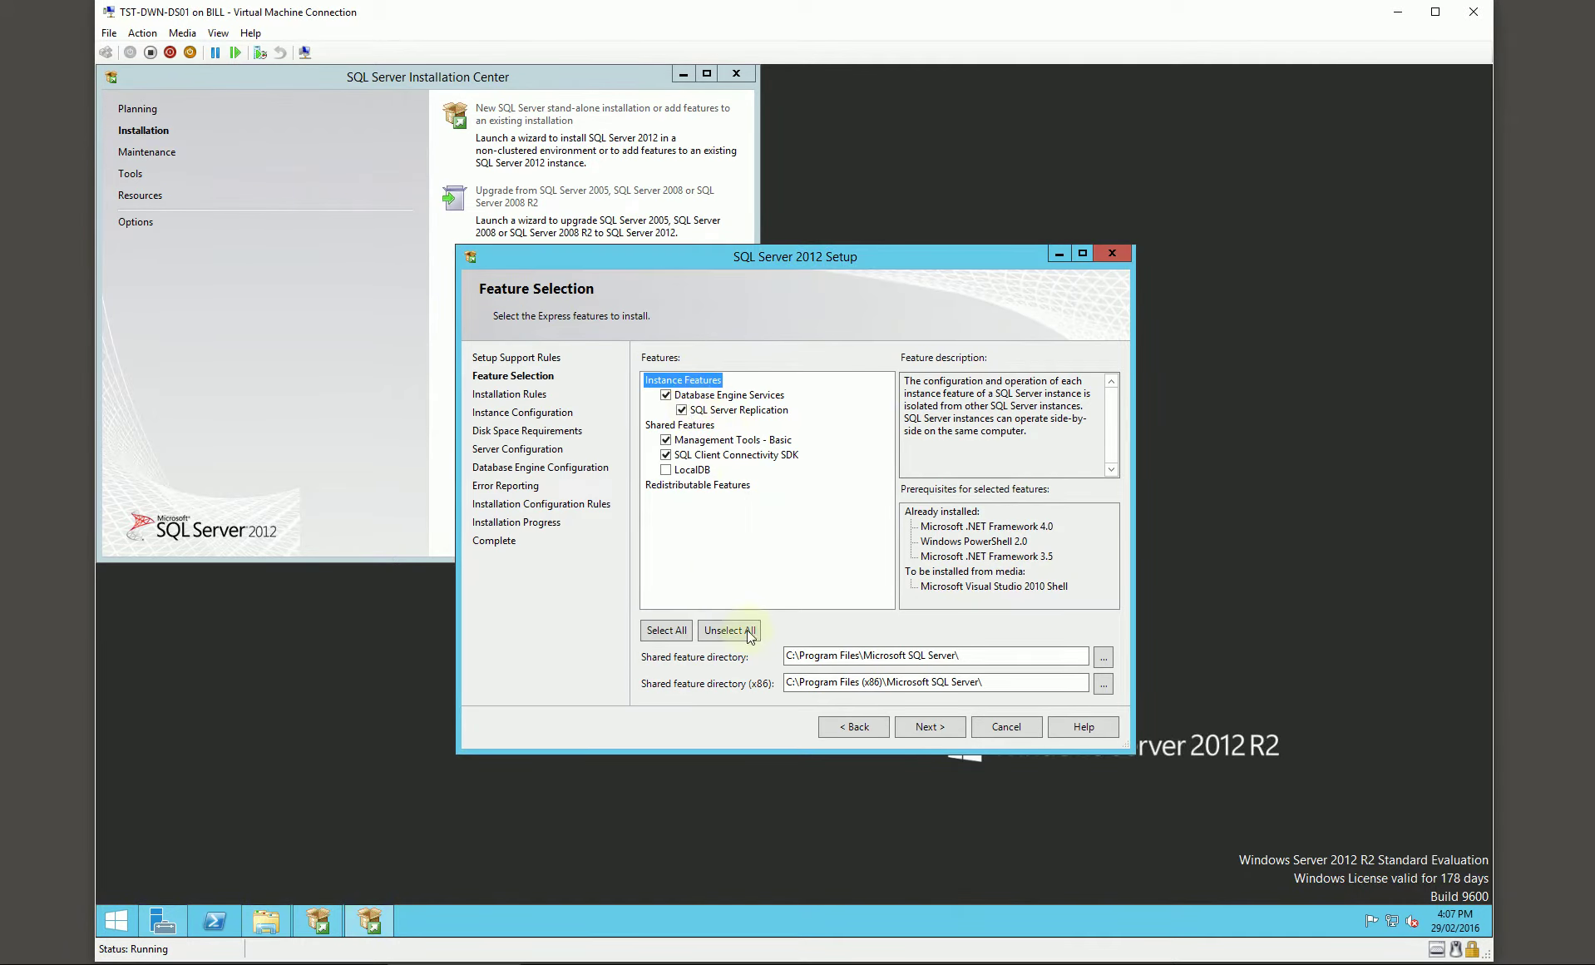
left_click(792, 655)
key("BackSpace")
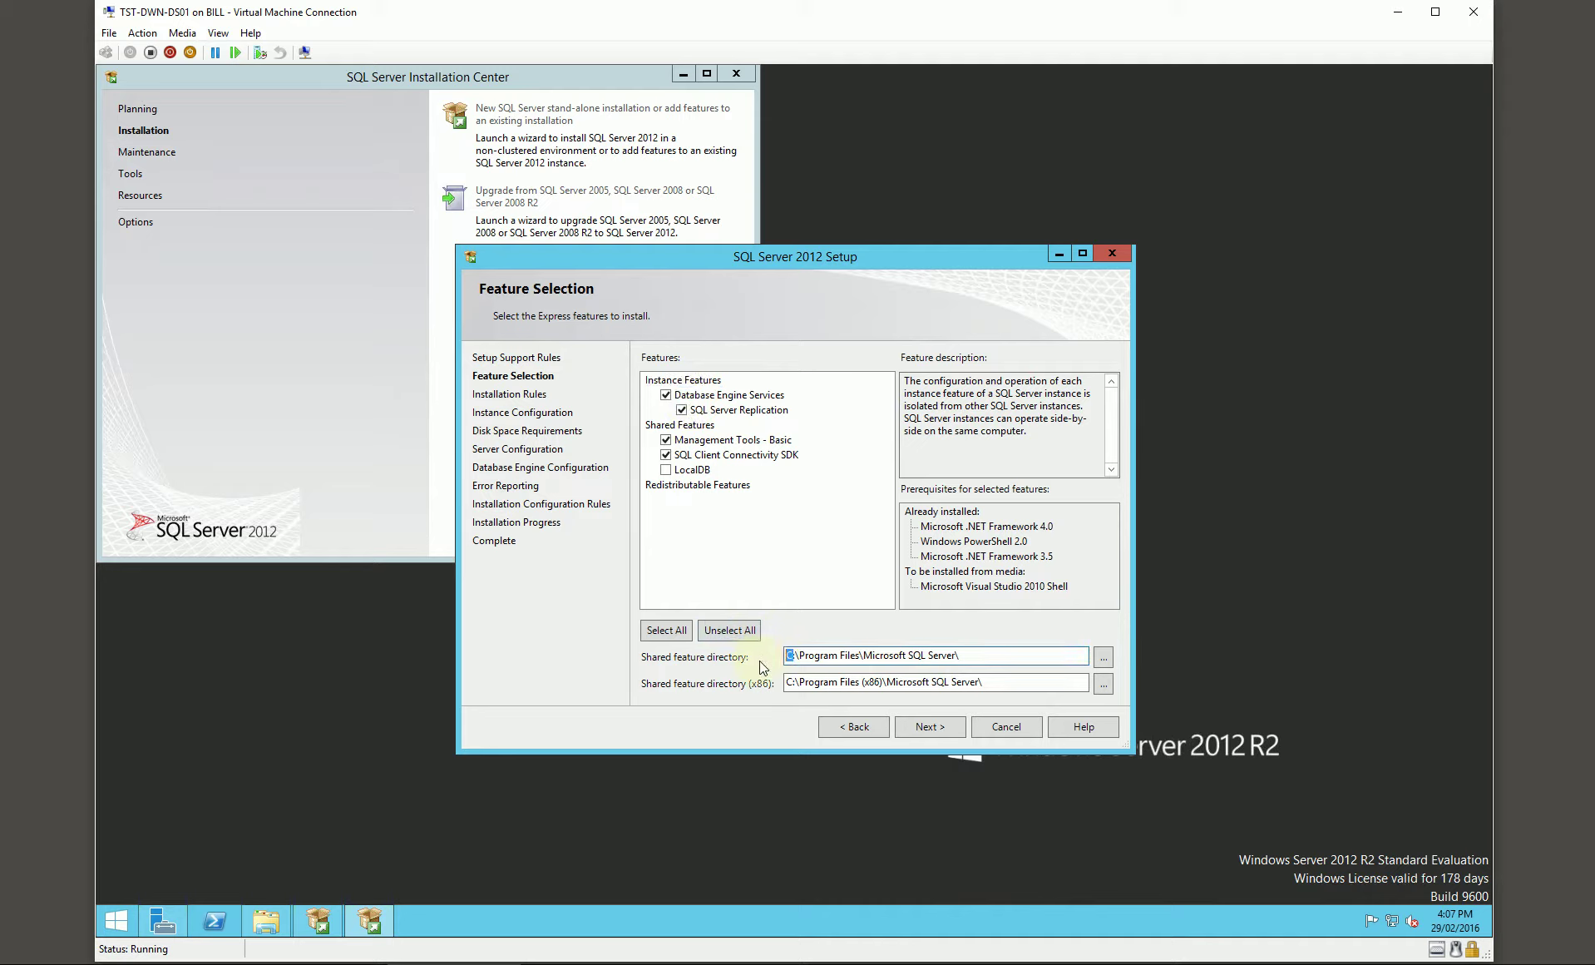
type("D")
left_click_drag(792, 682, 785, 682)
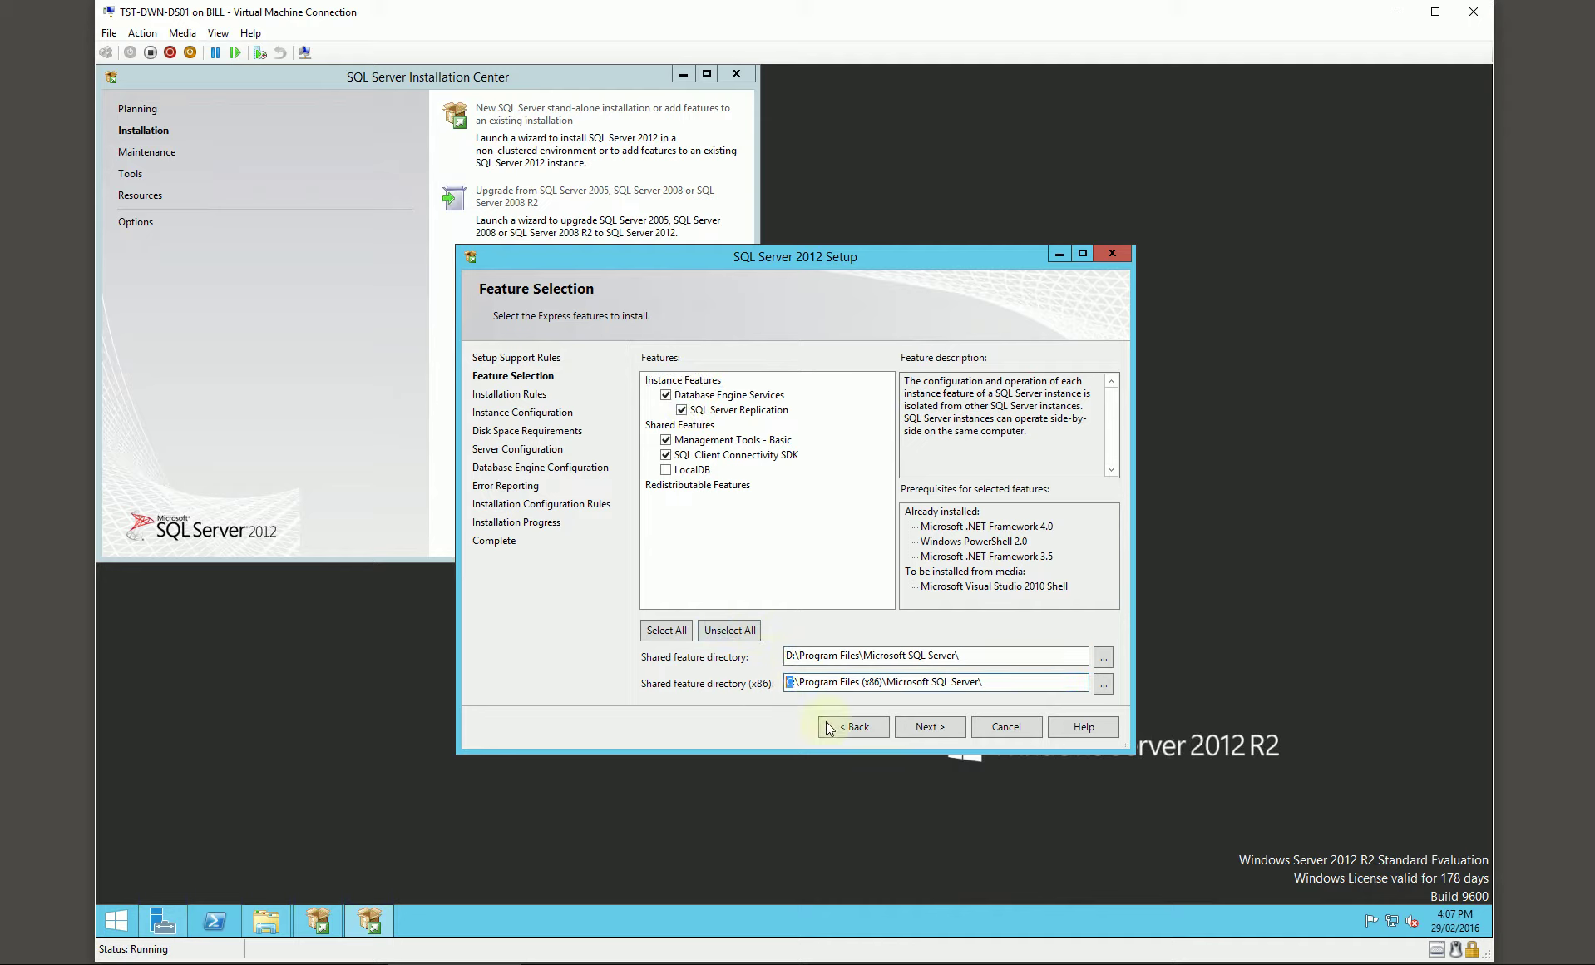
type("D")
left_click(279, 919)
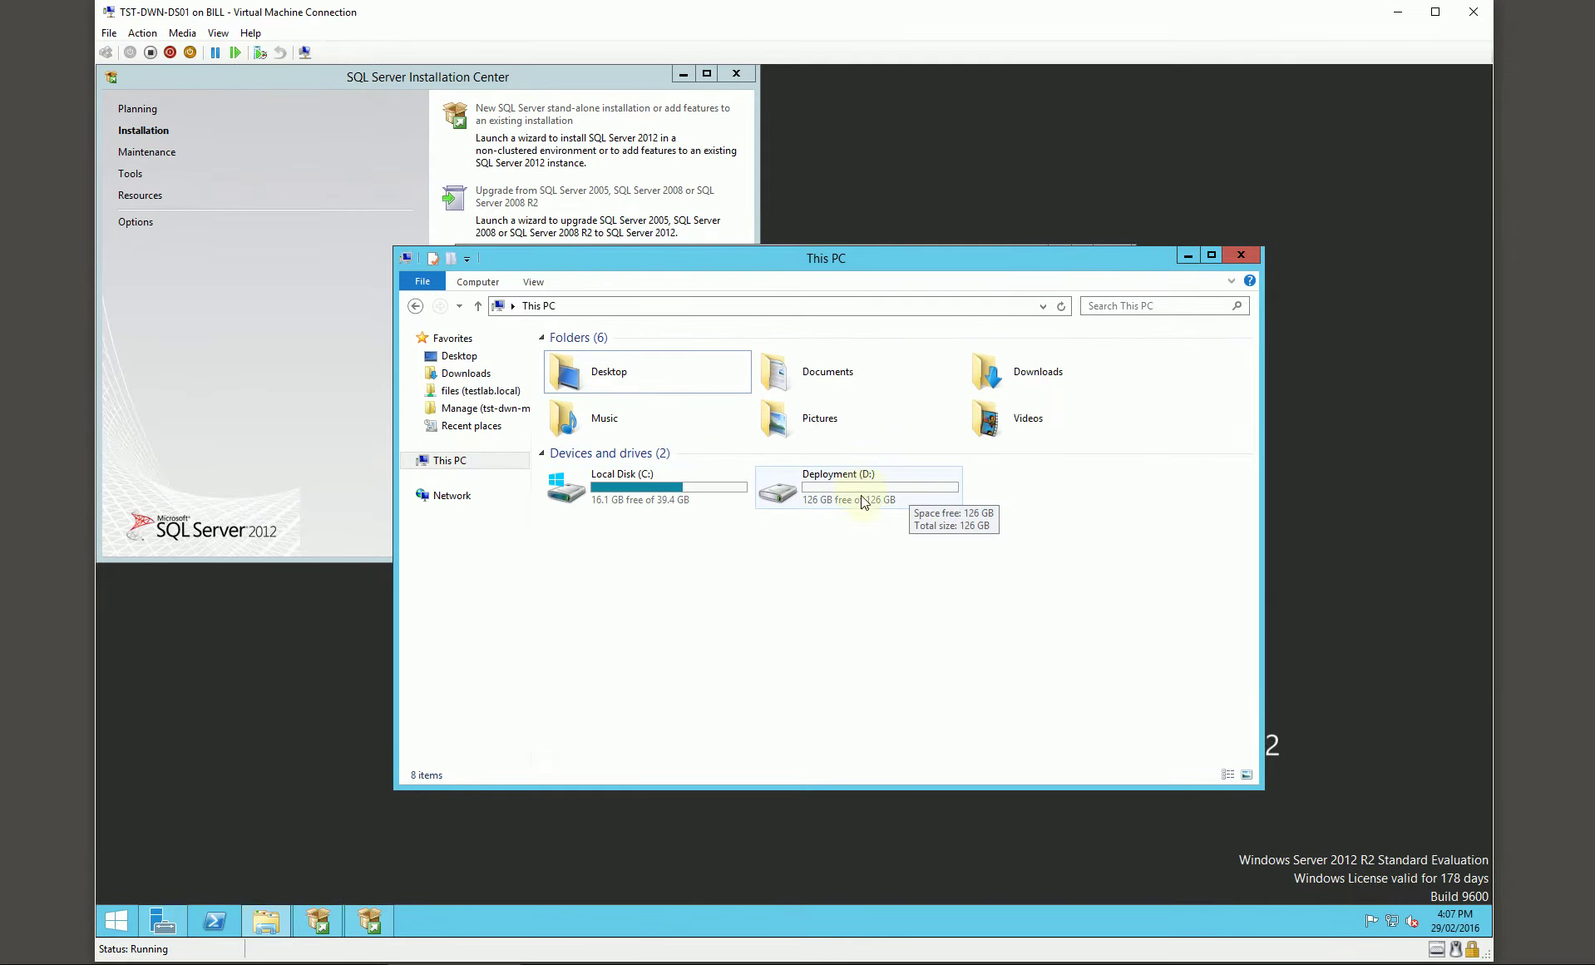
left_click(1239, 255)
Step: Set the instance root directory to D:\Program Files\Microsoft SQL Server\ and continue
left_click(927, 726)
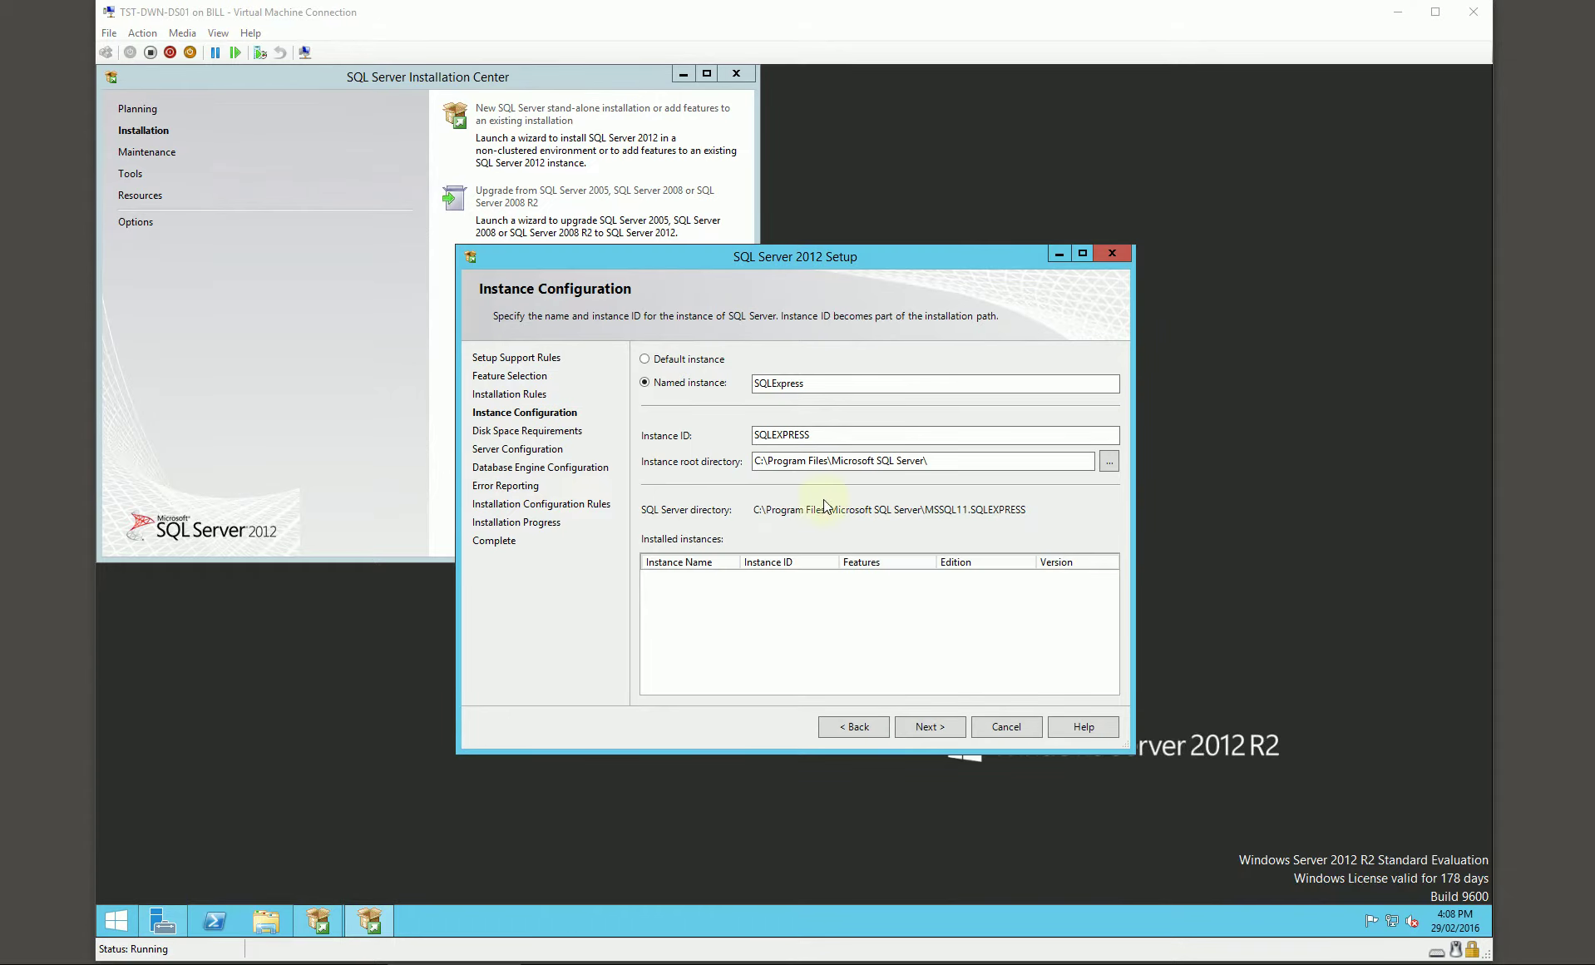
left_click(762, 460)
key("BackSpace")
type("D")
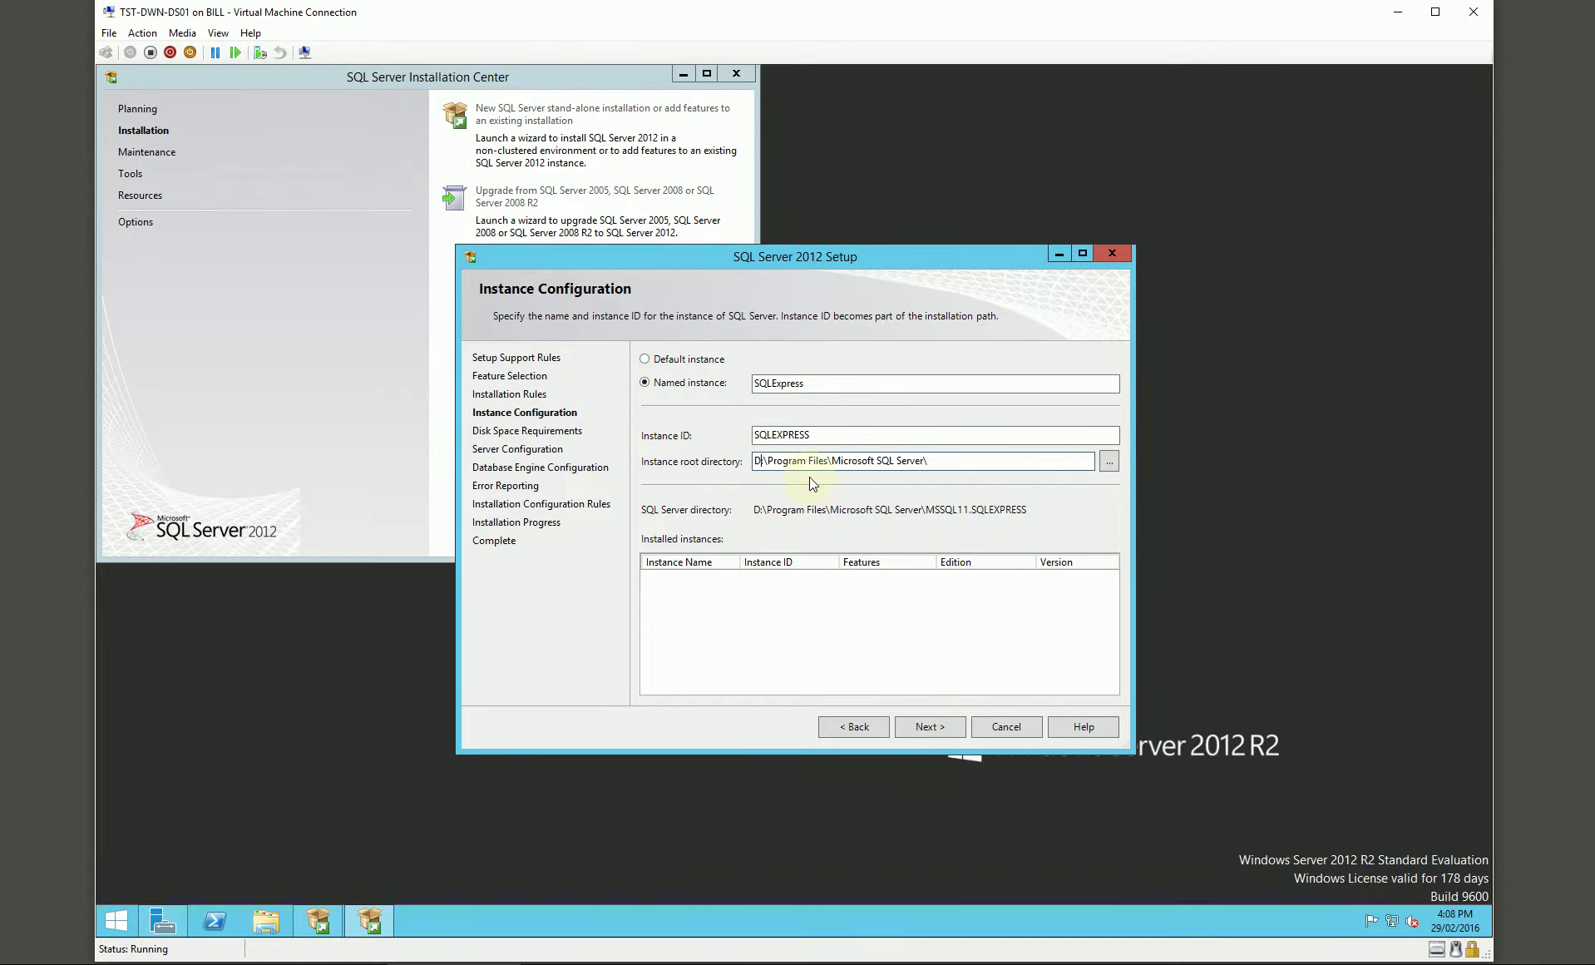
left_click(928, 727)
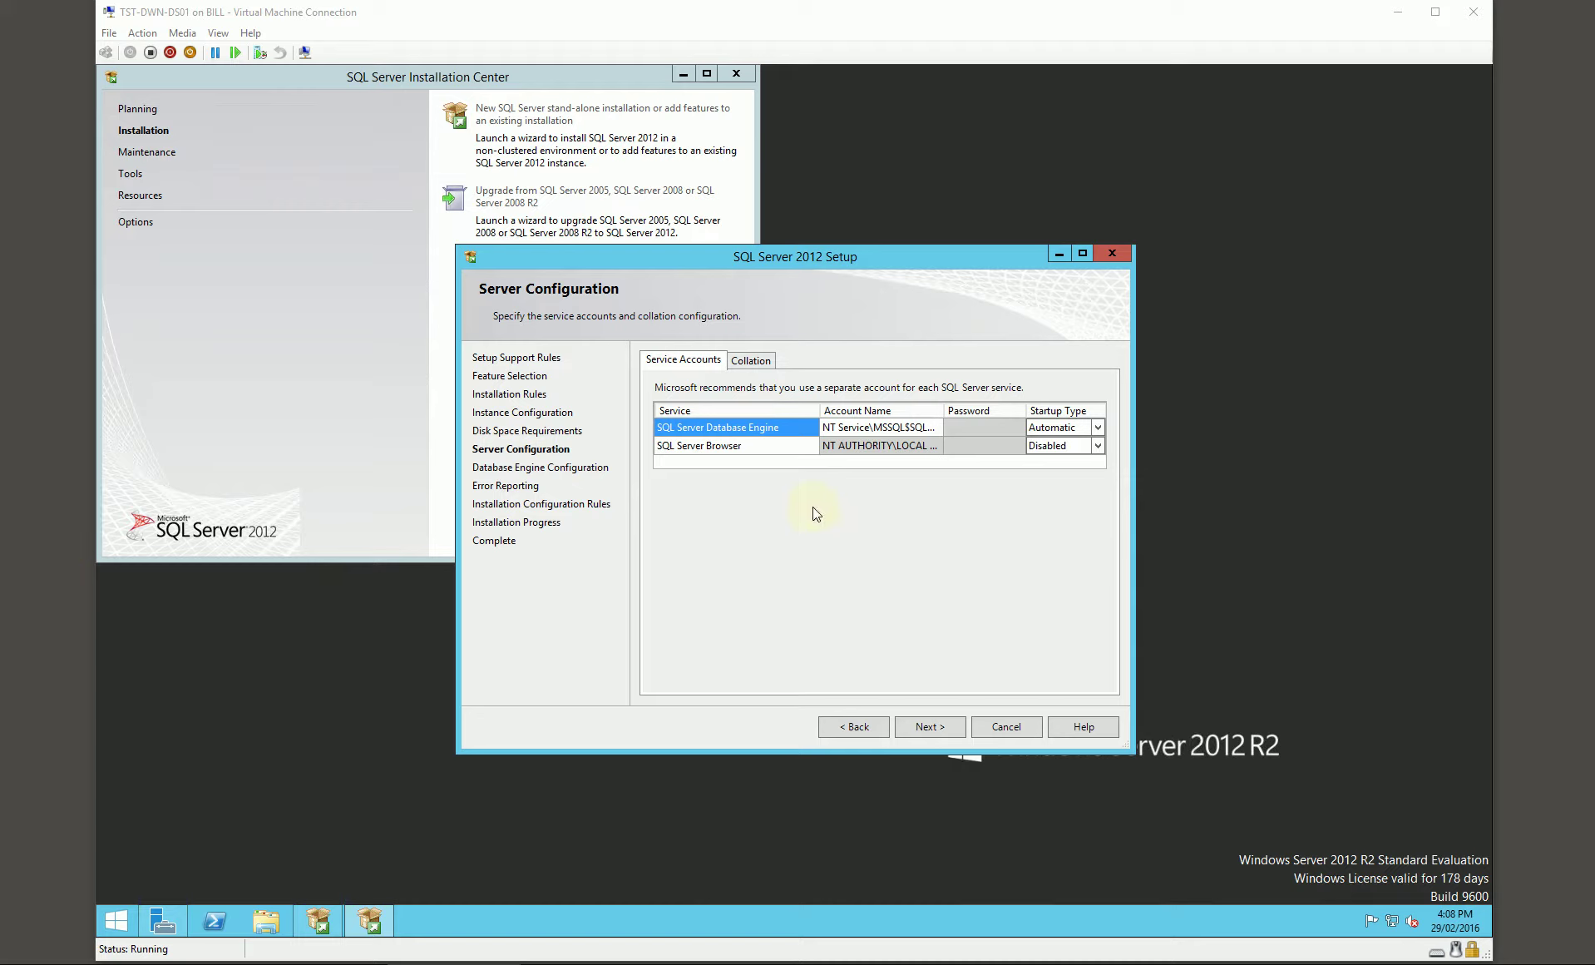
Step: Set the SQL Server Browser startup type and switch to Mixed Mode authentication
left_click(1097, 446)
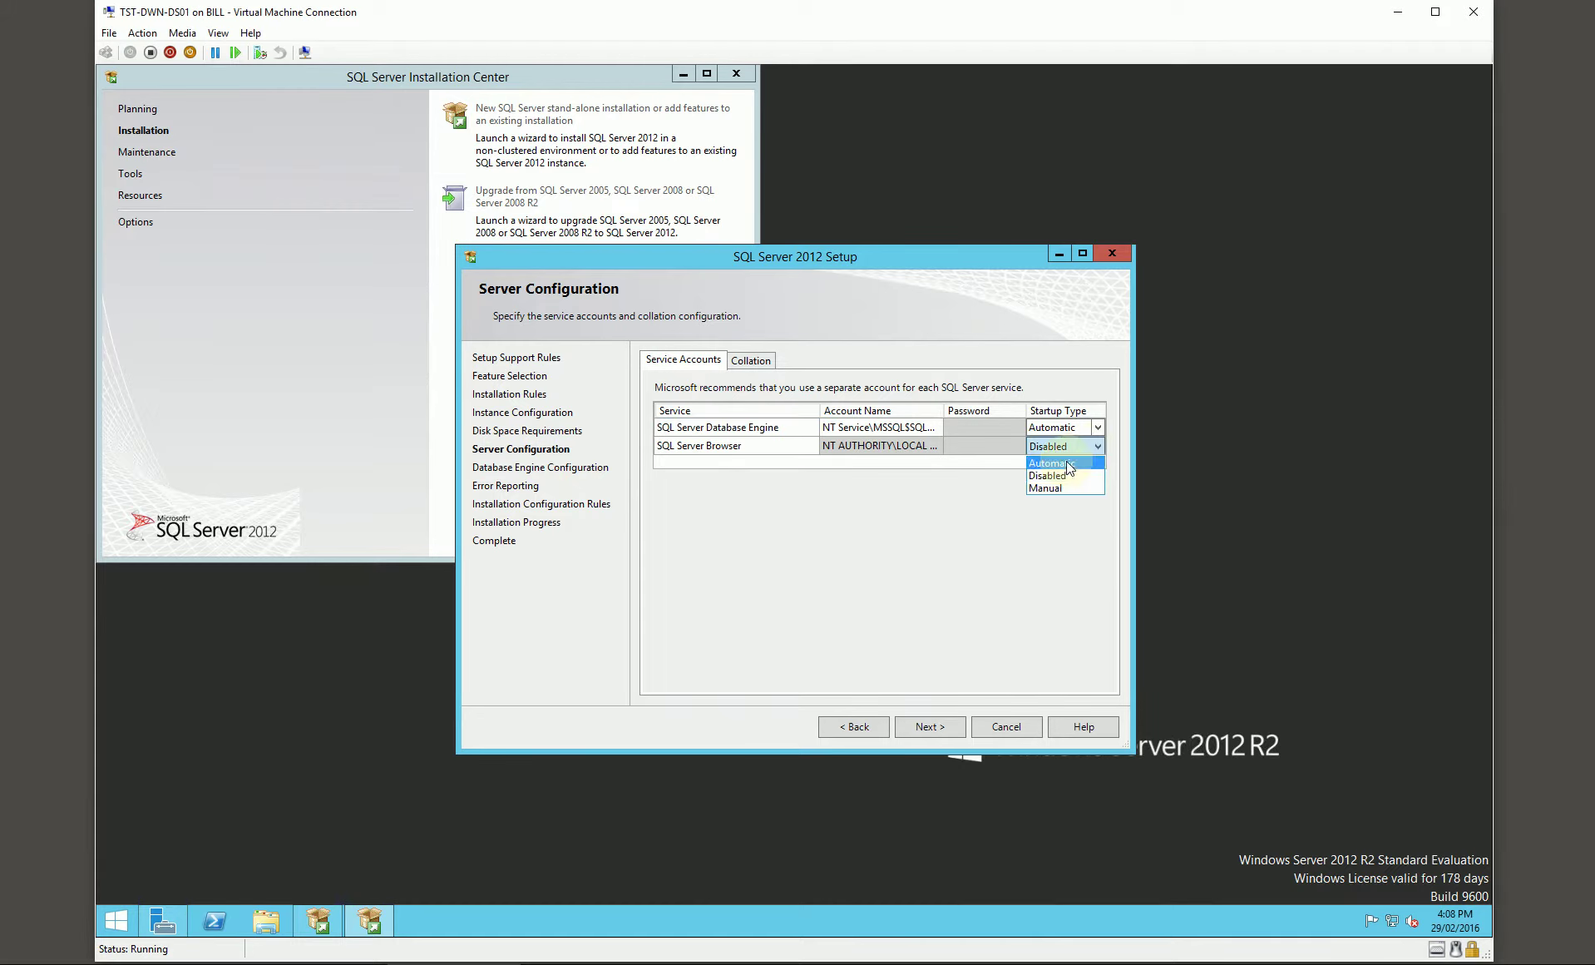
left_click(918, 728)
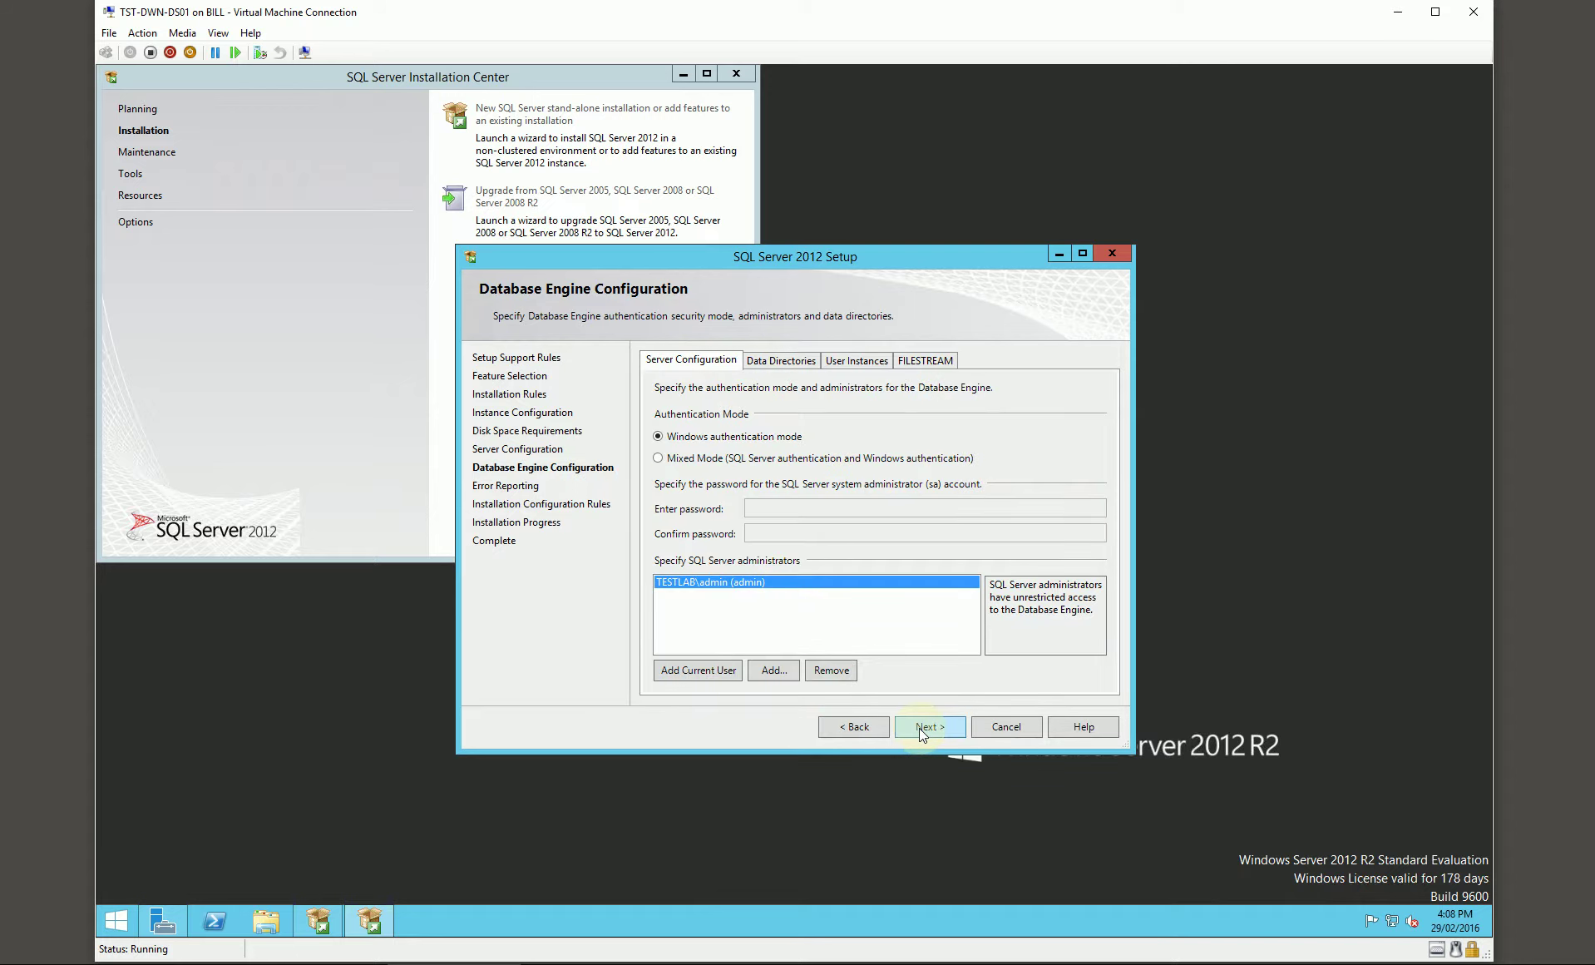
left_click(713, 458)
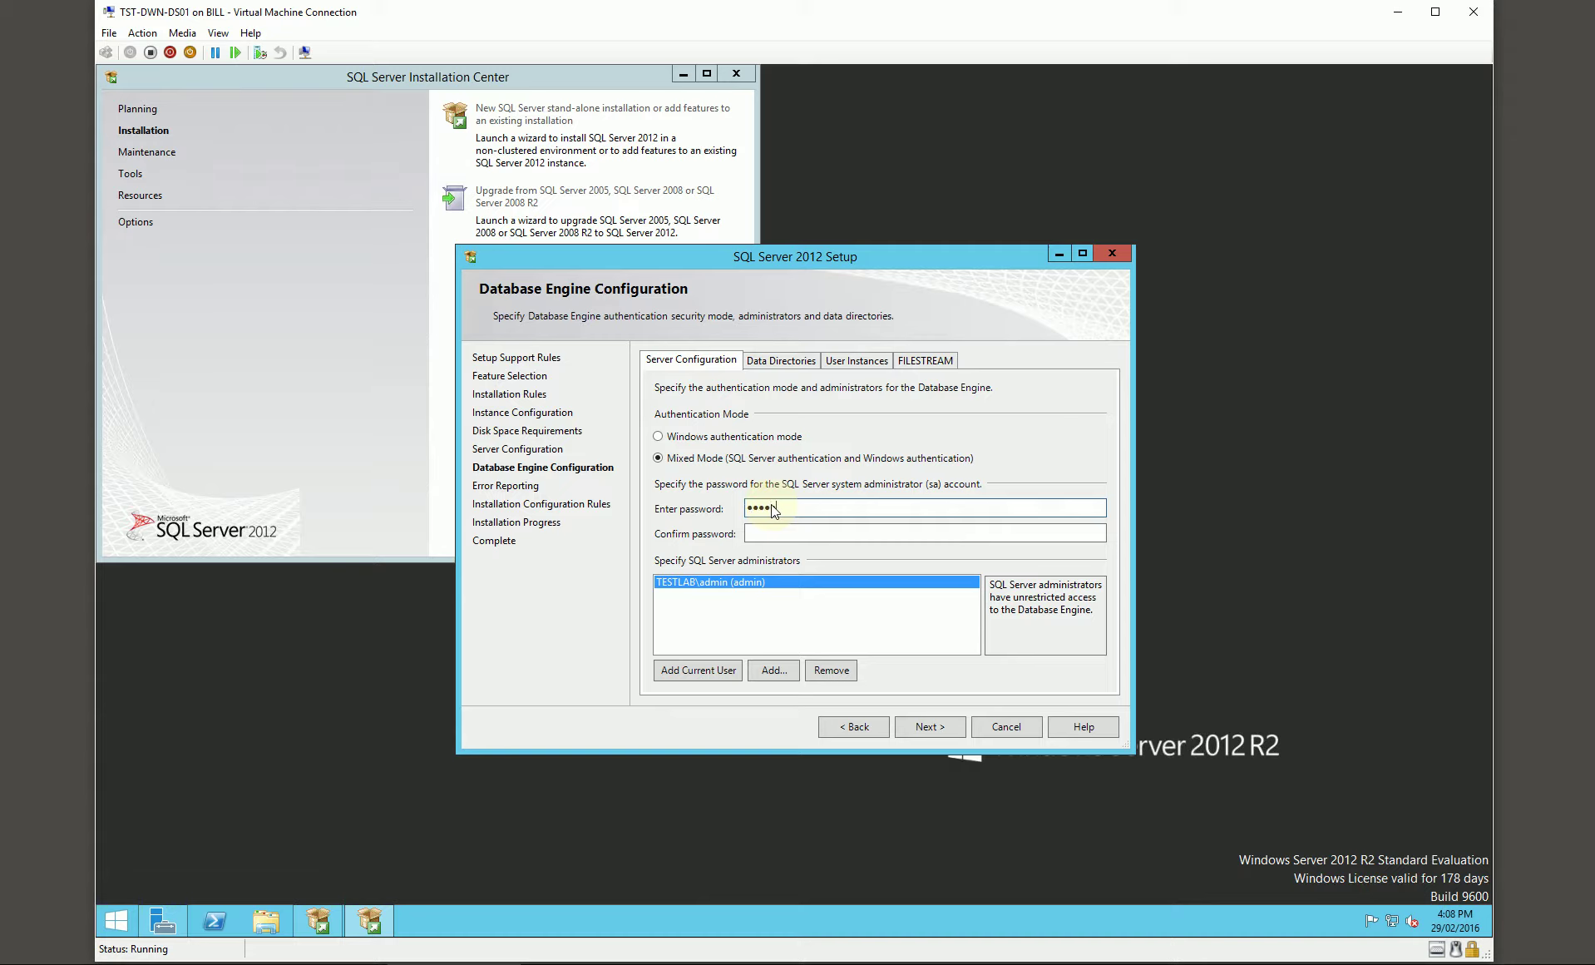
key("Tab")
Step: Add SEC!SQL Admin as a SQL Server administrator
left_click(771, 670)
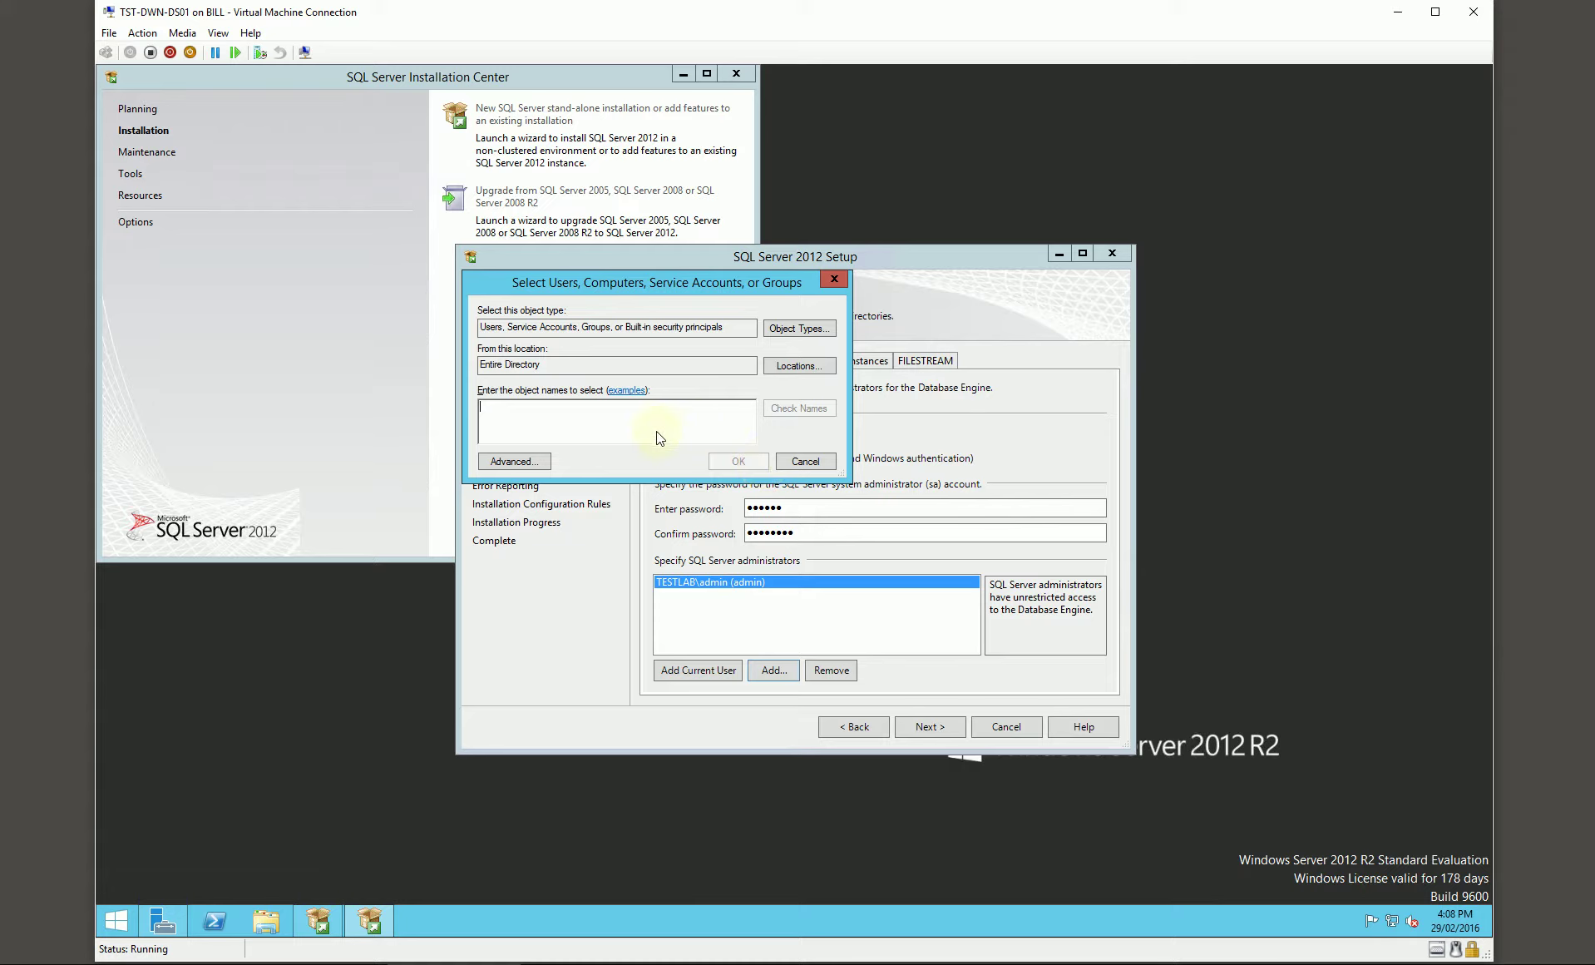
type("sec")
key("Return")
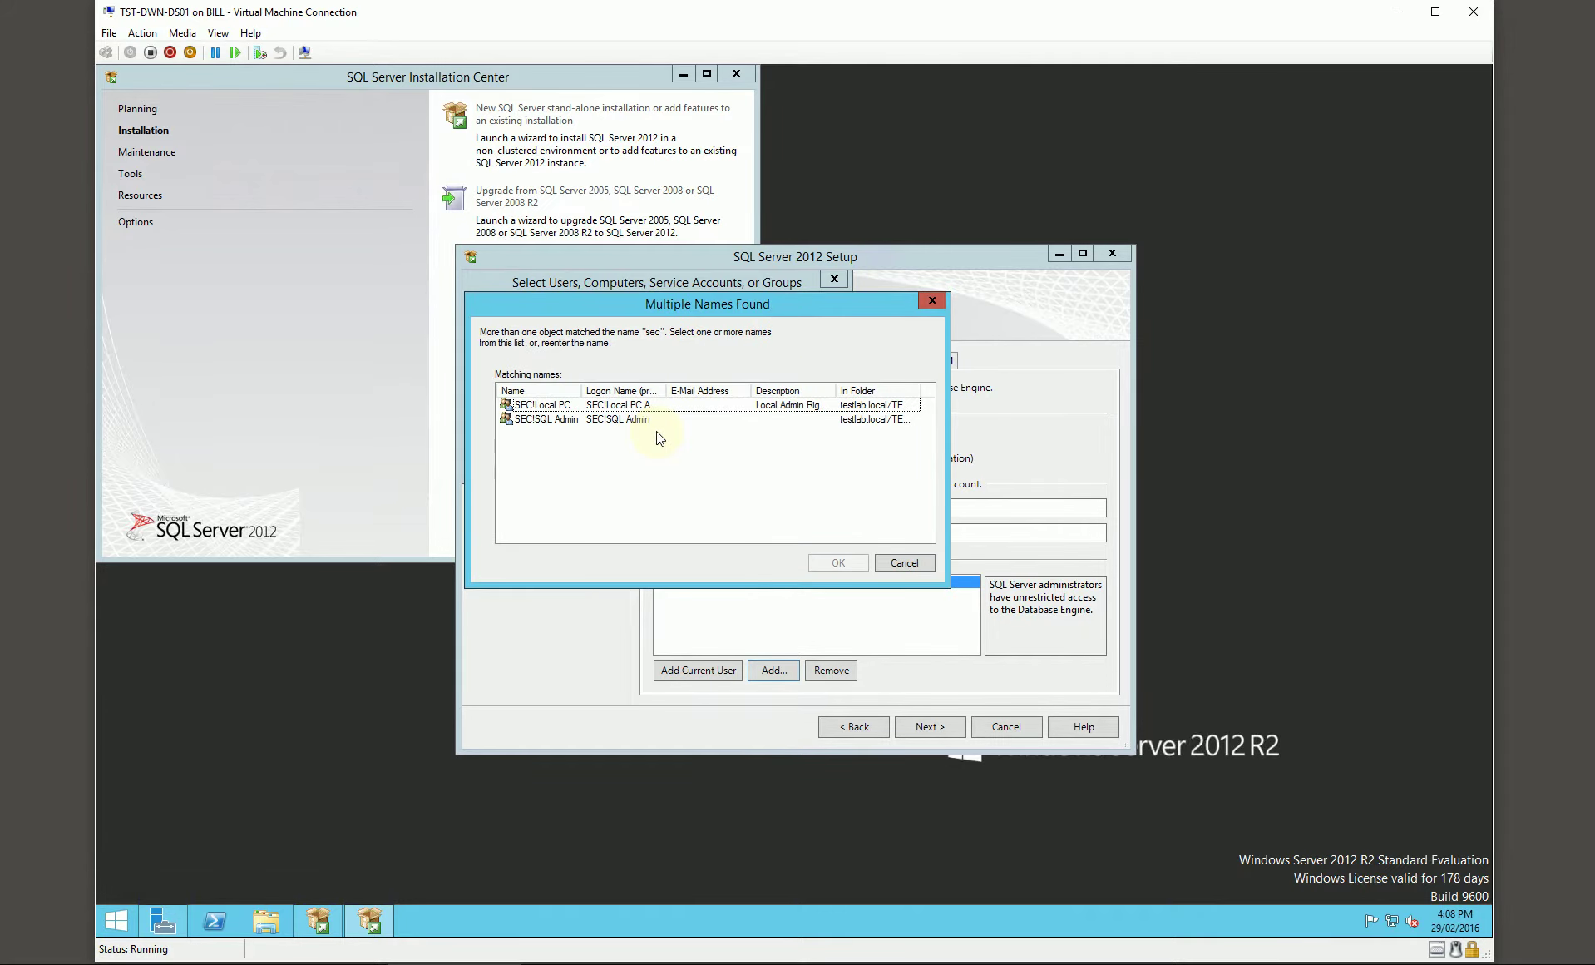
double_click(562, 419)
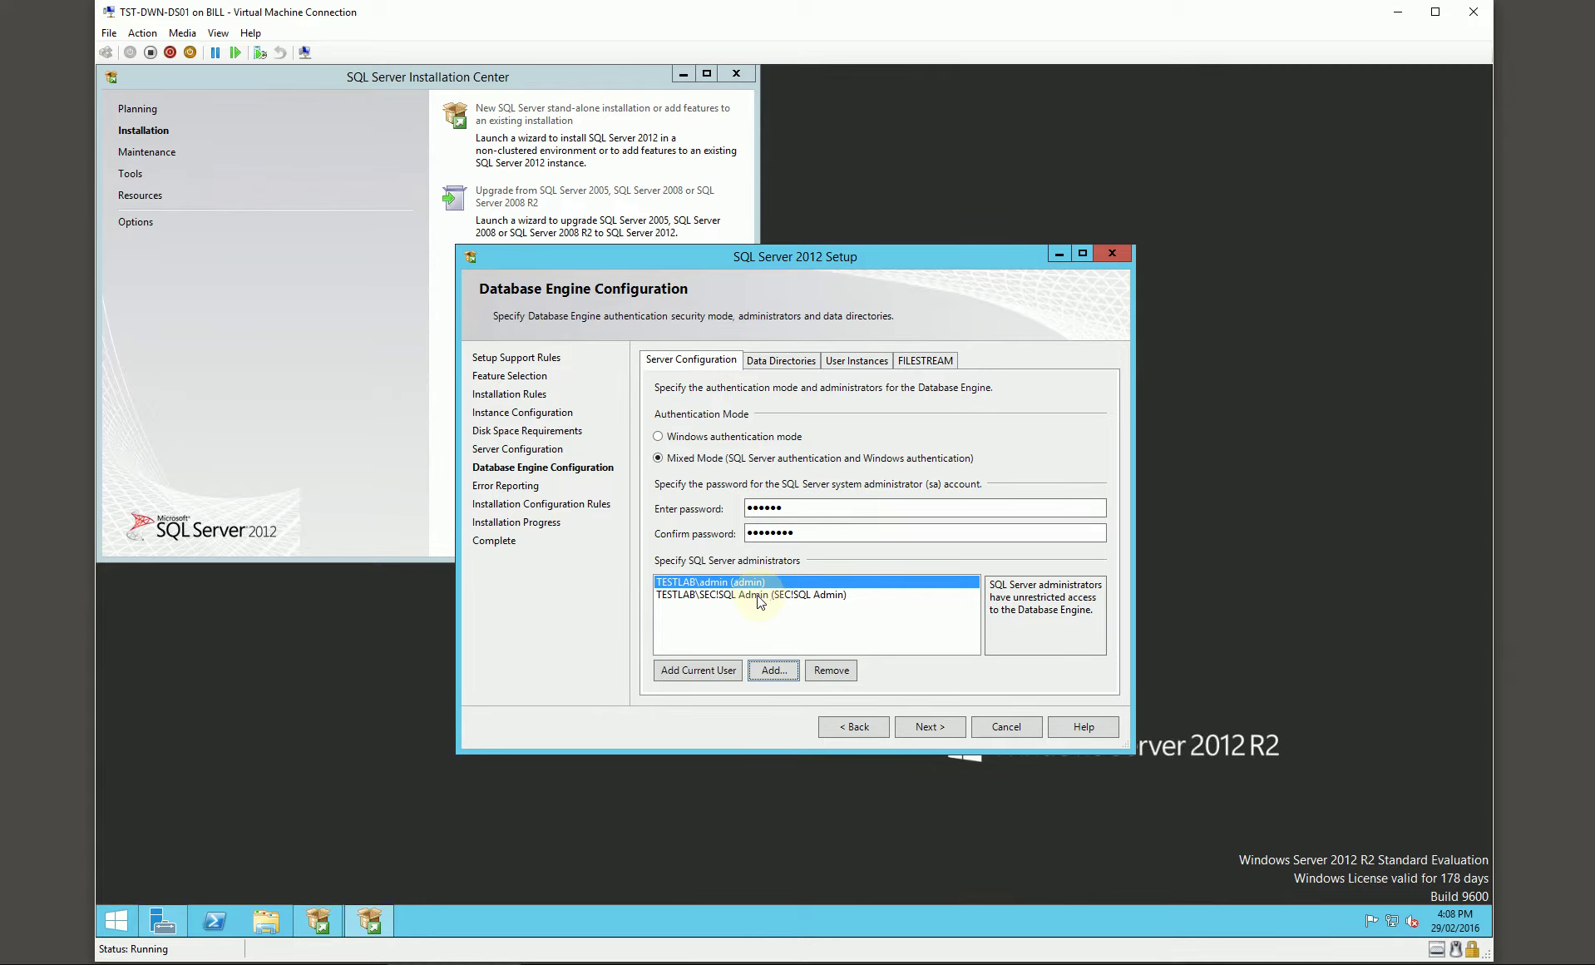
Step: Enter and confirm a new sa password
left_click(782, 360)
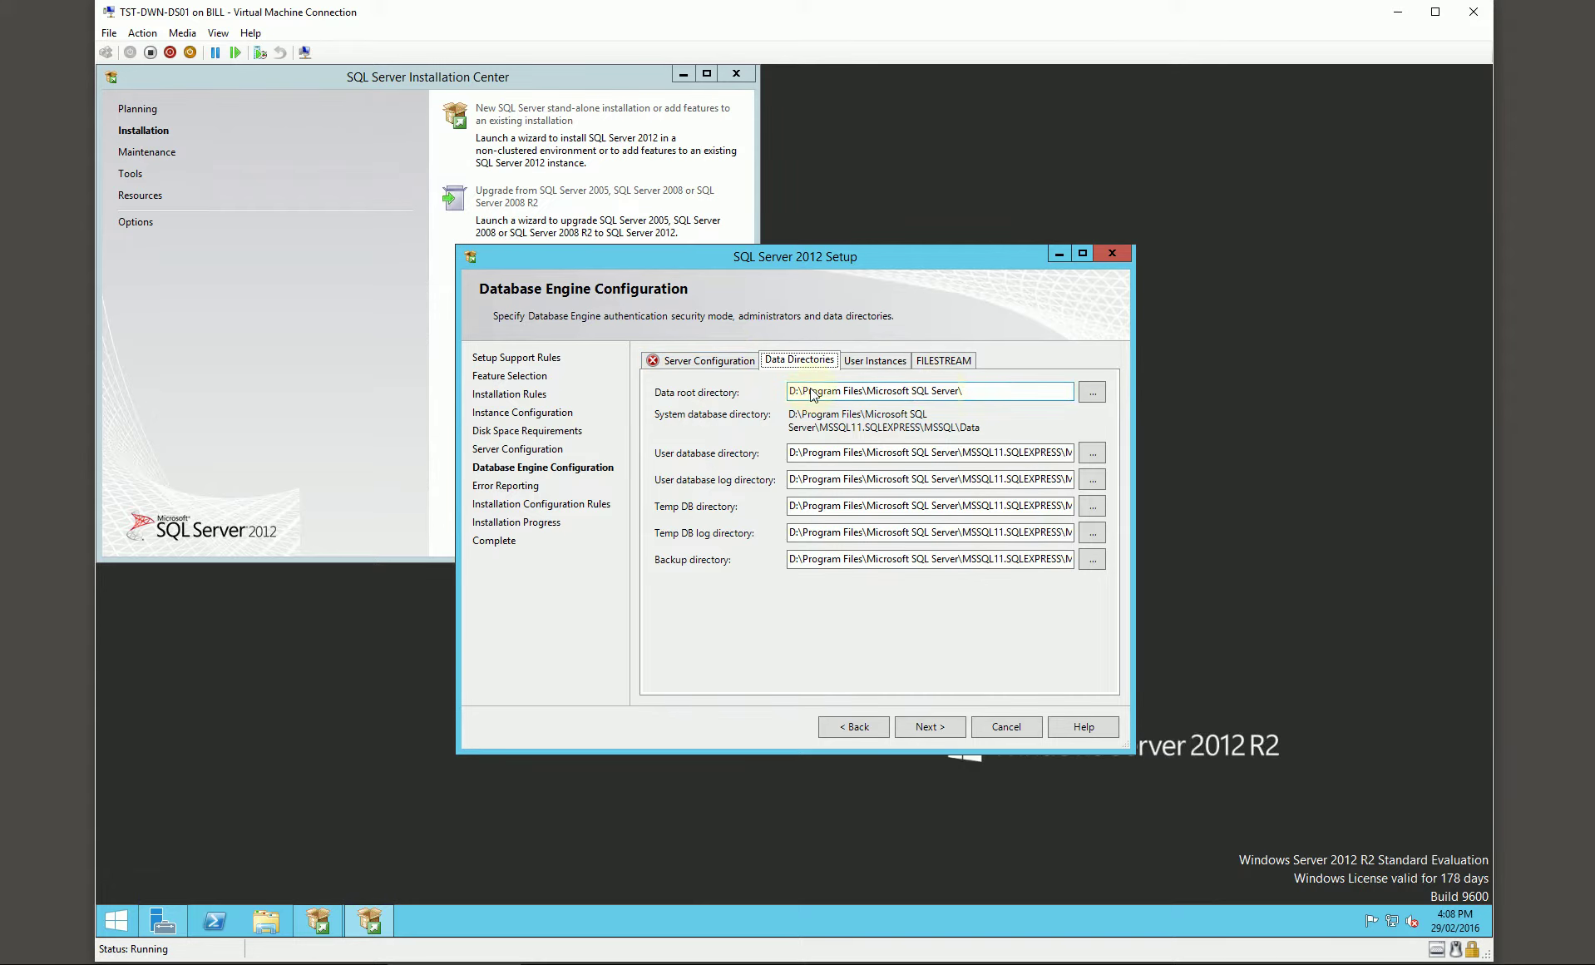
left_click(708, 360)
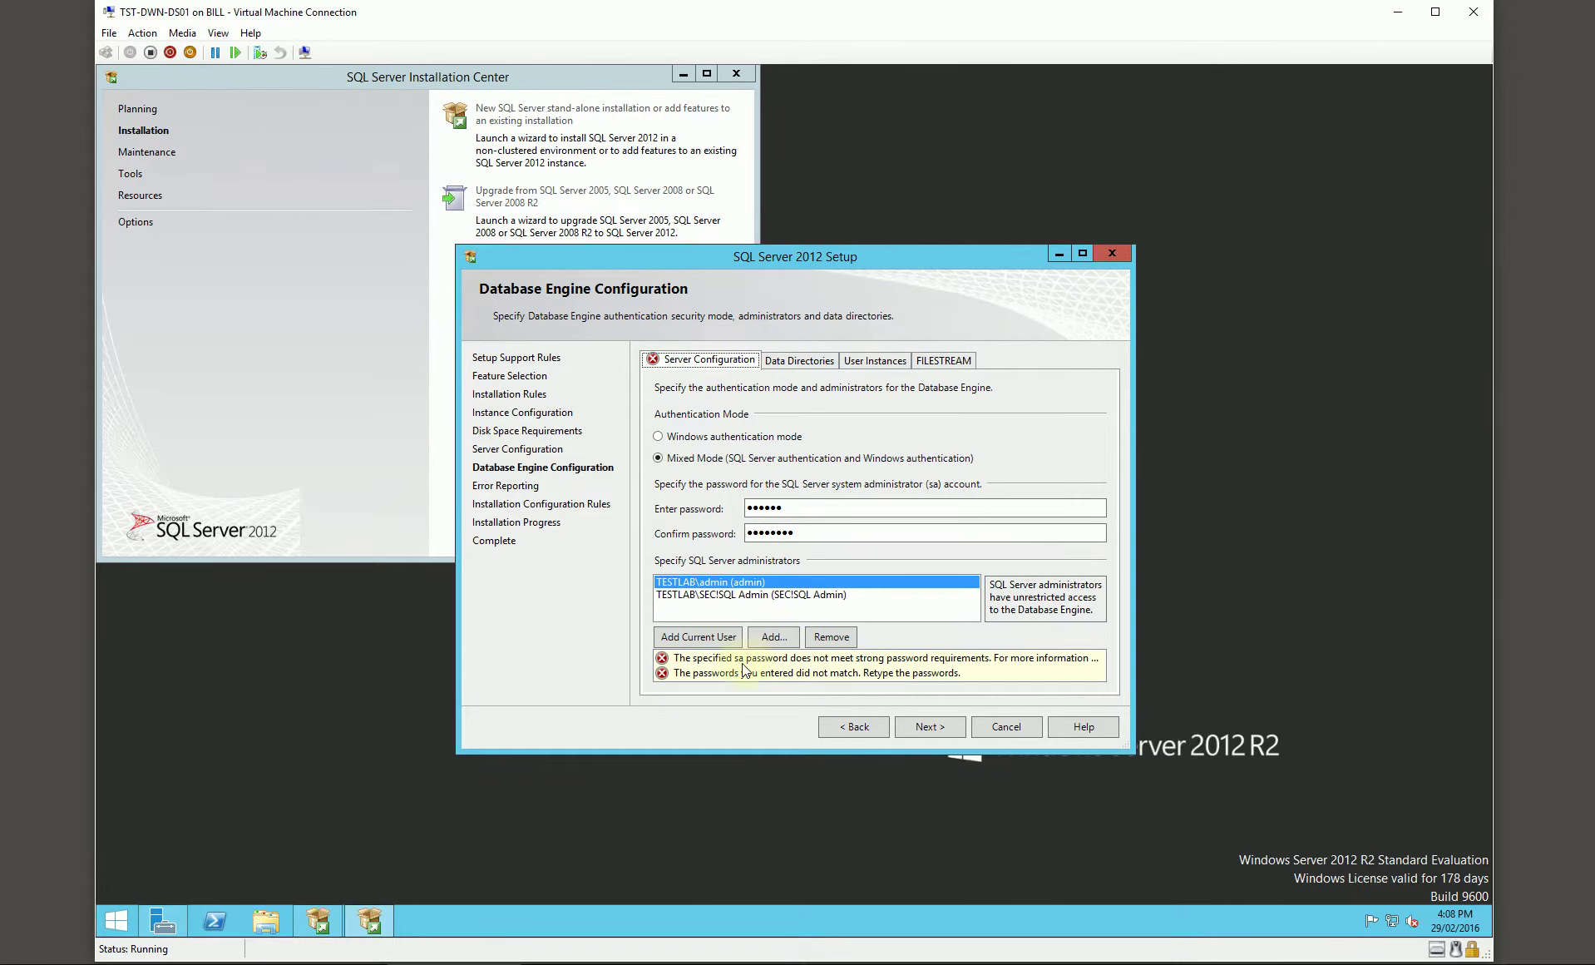
left_click_drag(803, 507, 708, 514)
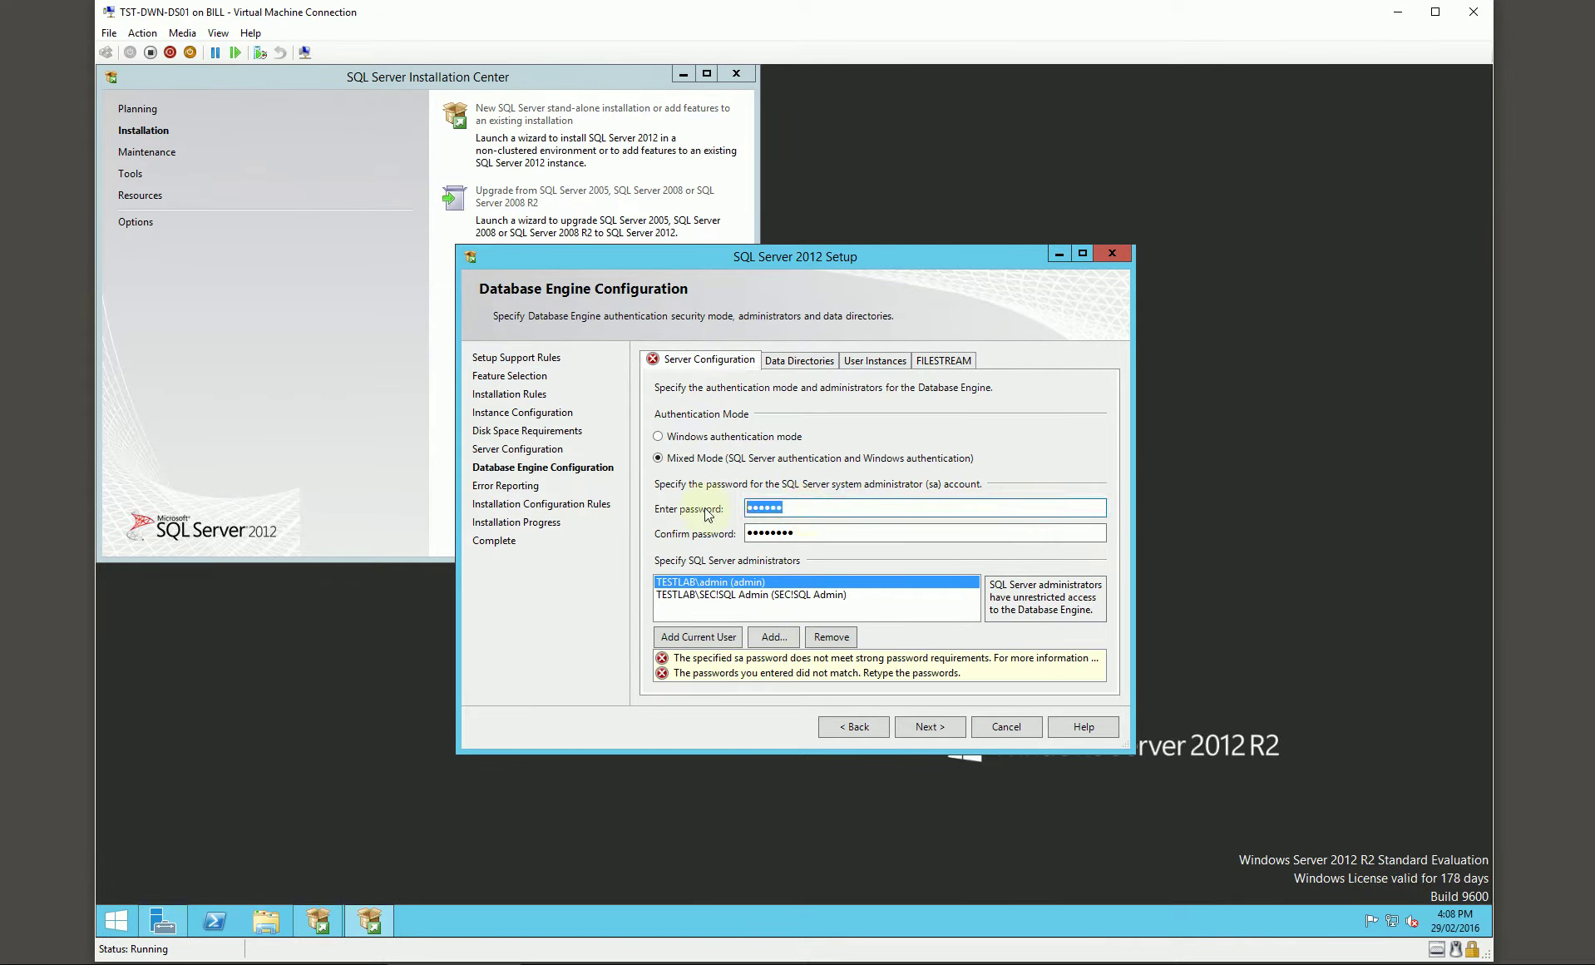
type("••••••••")
key("Tab")
type("•••••")
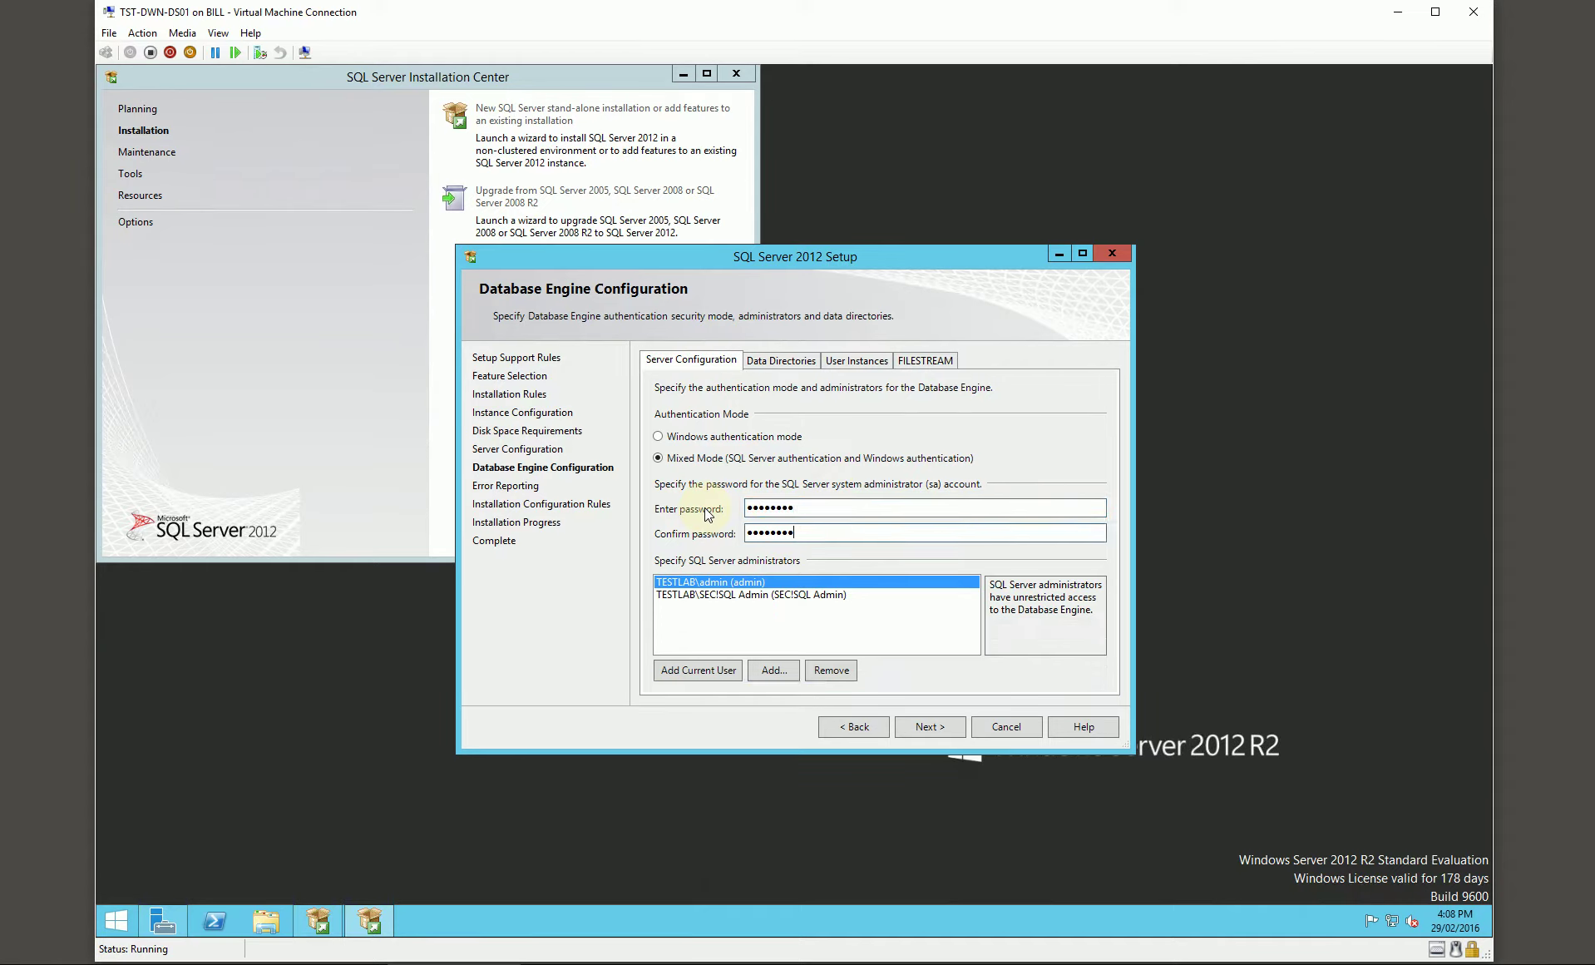
Step: Run the installation and dismiss the completion message
left_click(957, 727)
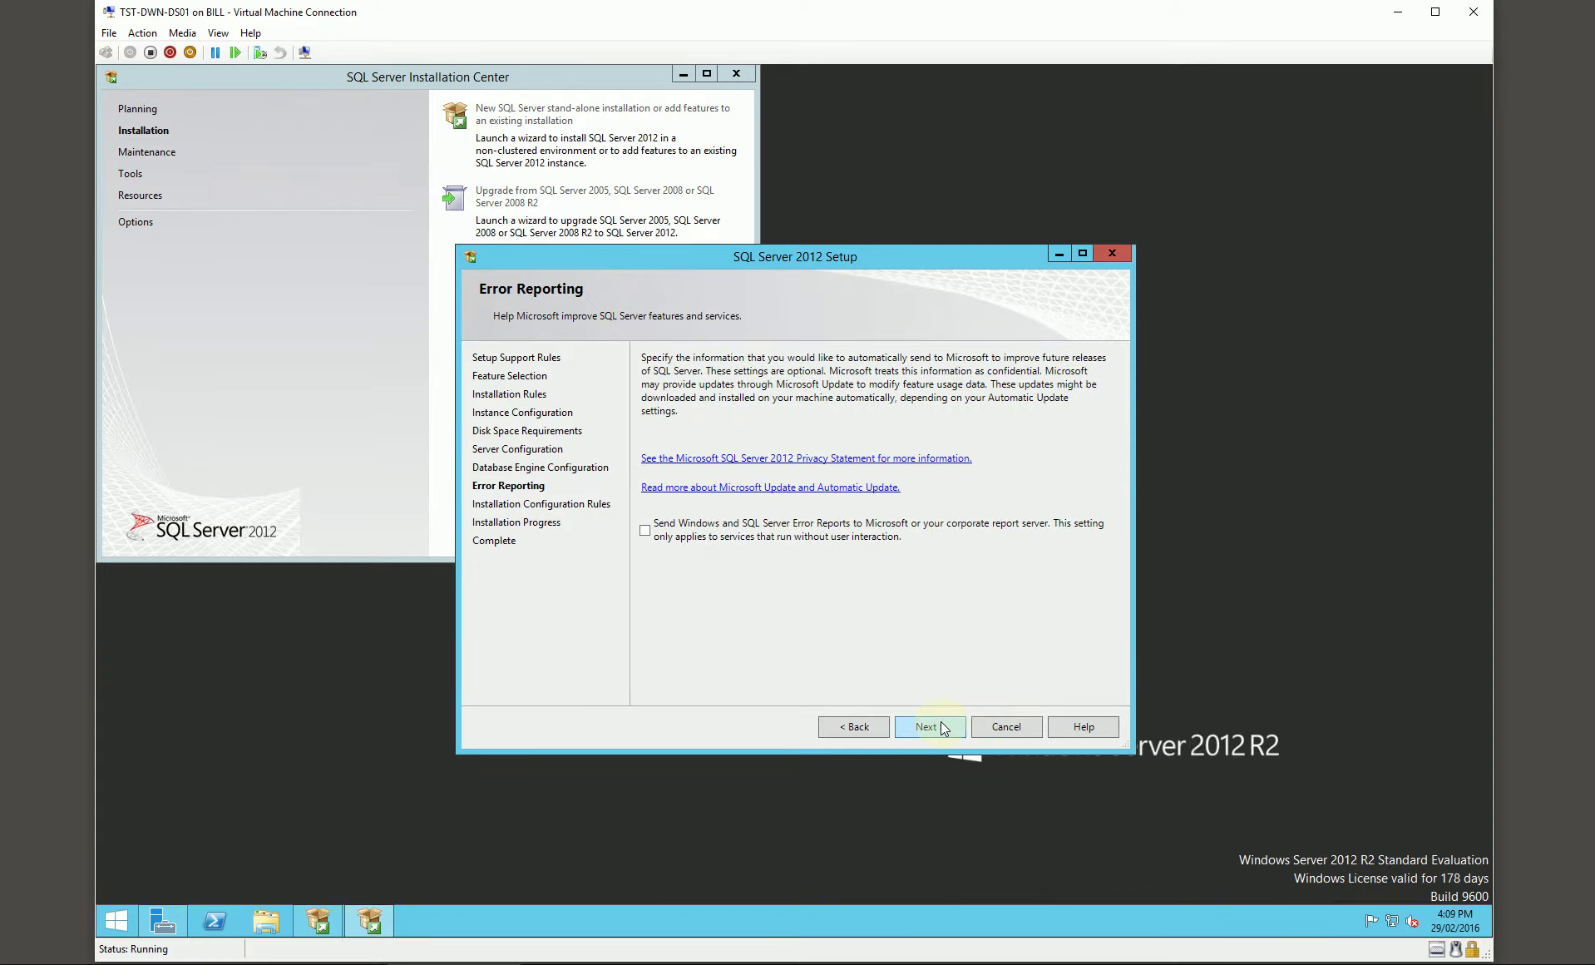
left_click(935, 724)
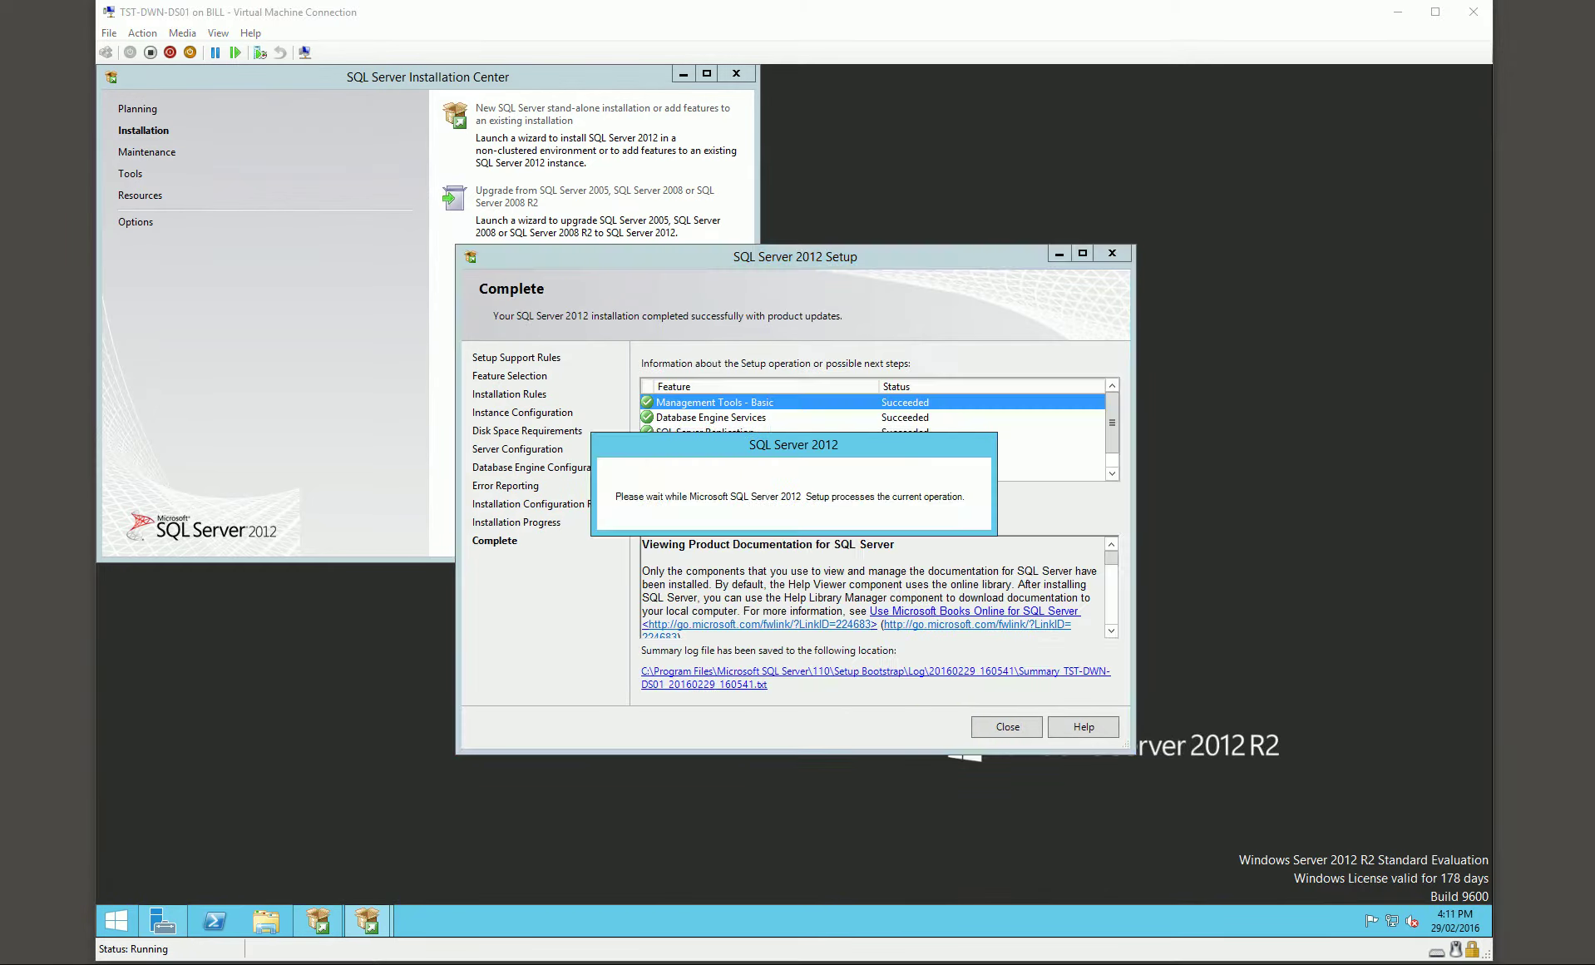
key("Return")
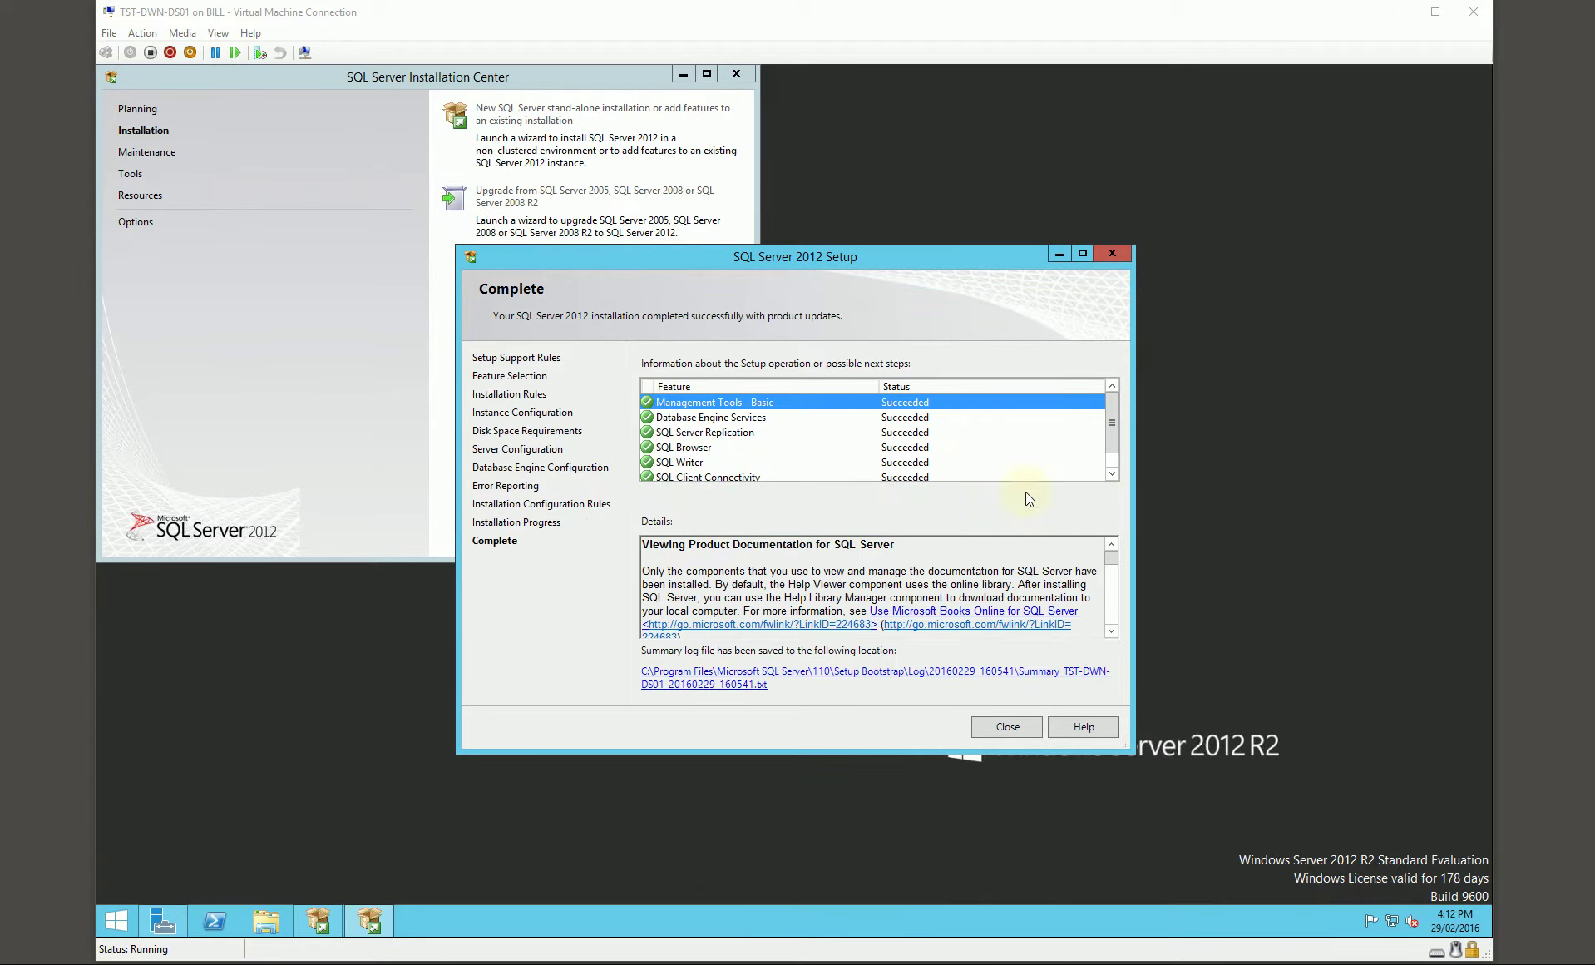
Step: Launch adksetup from the Manage share's Installs\ADK Win10 folder
left_click(1017, 726)
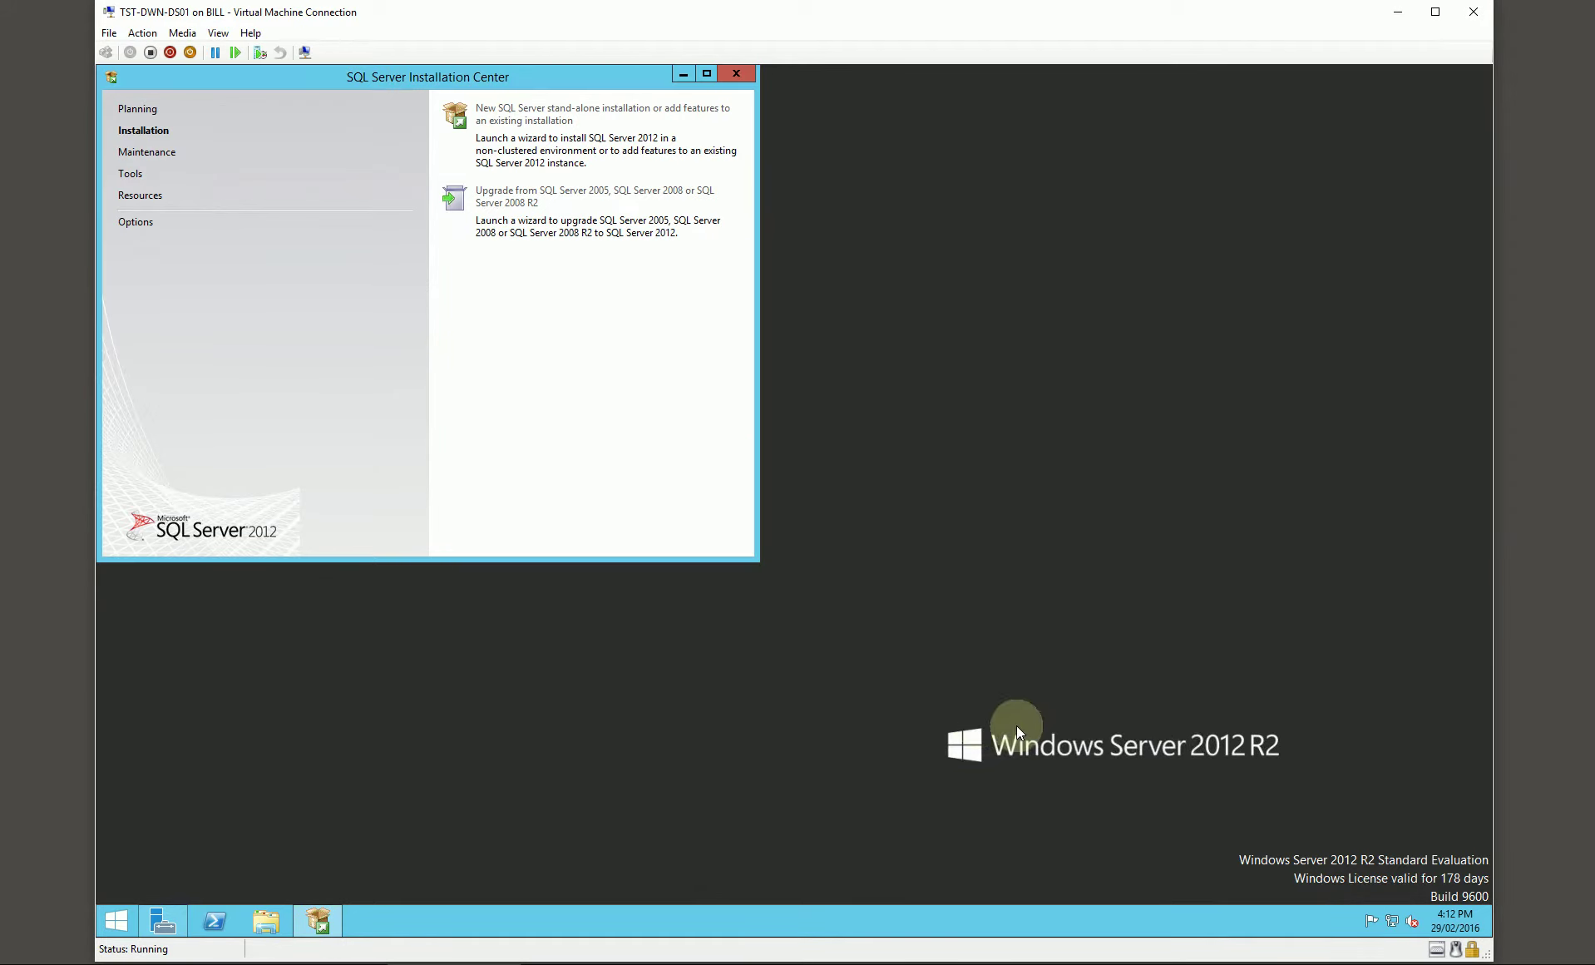
left_click(266, 920)
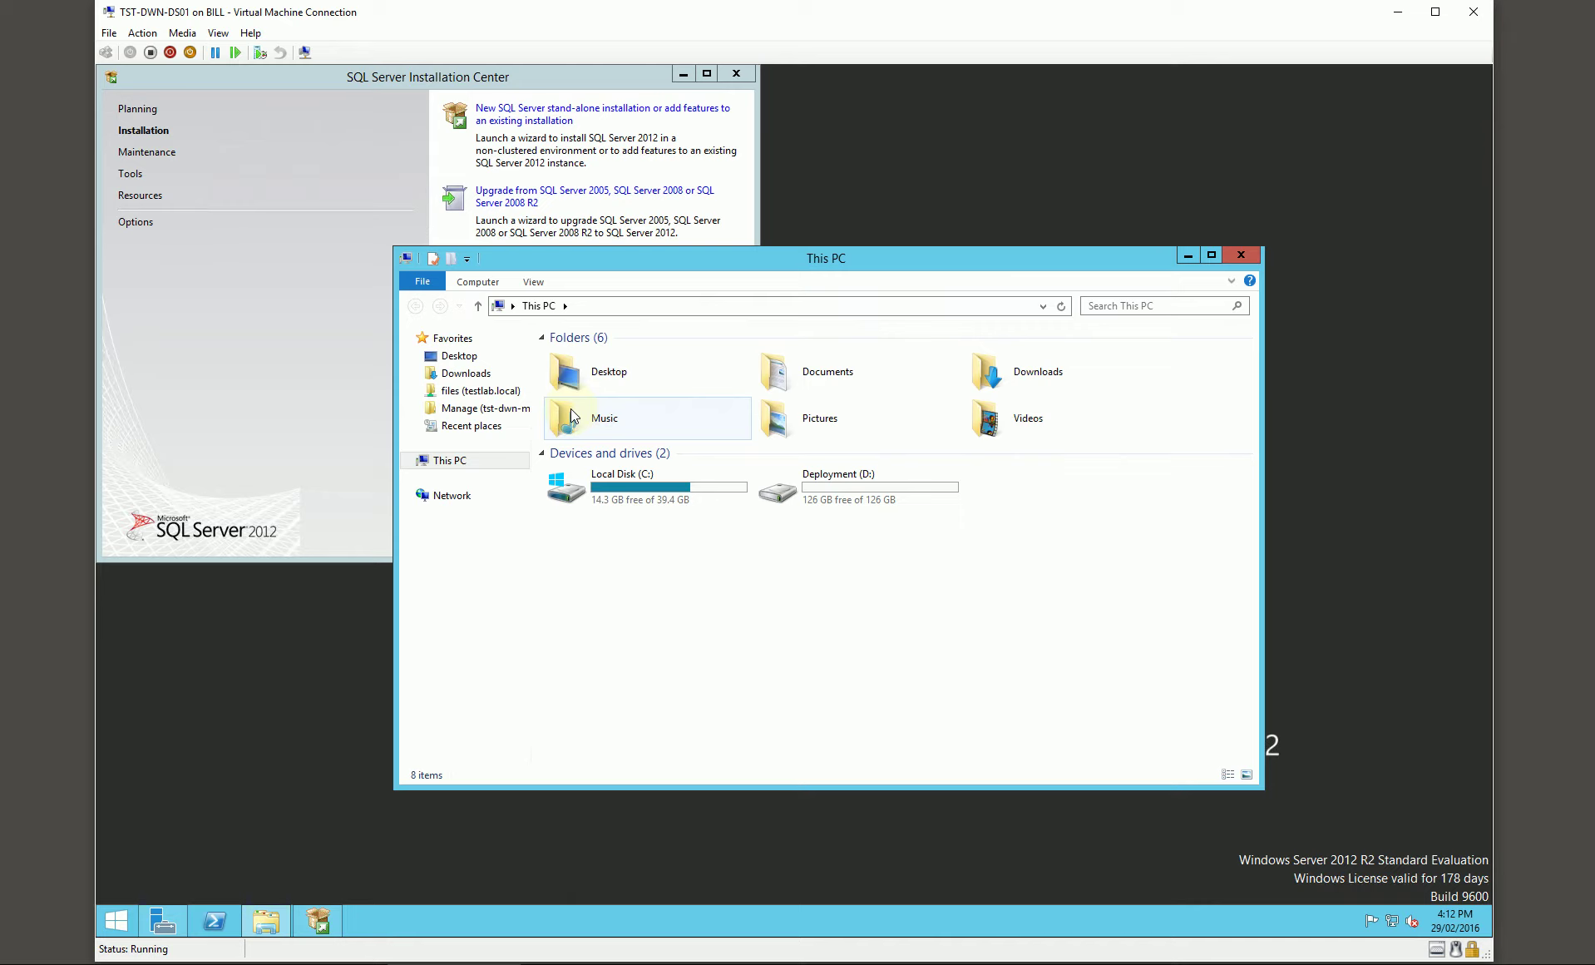
left_click(493, 408)
left_click(587, 391)
double_click(587, 391)
double_click(589, 357)
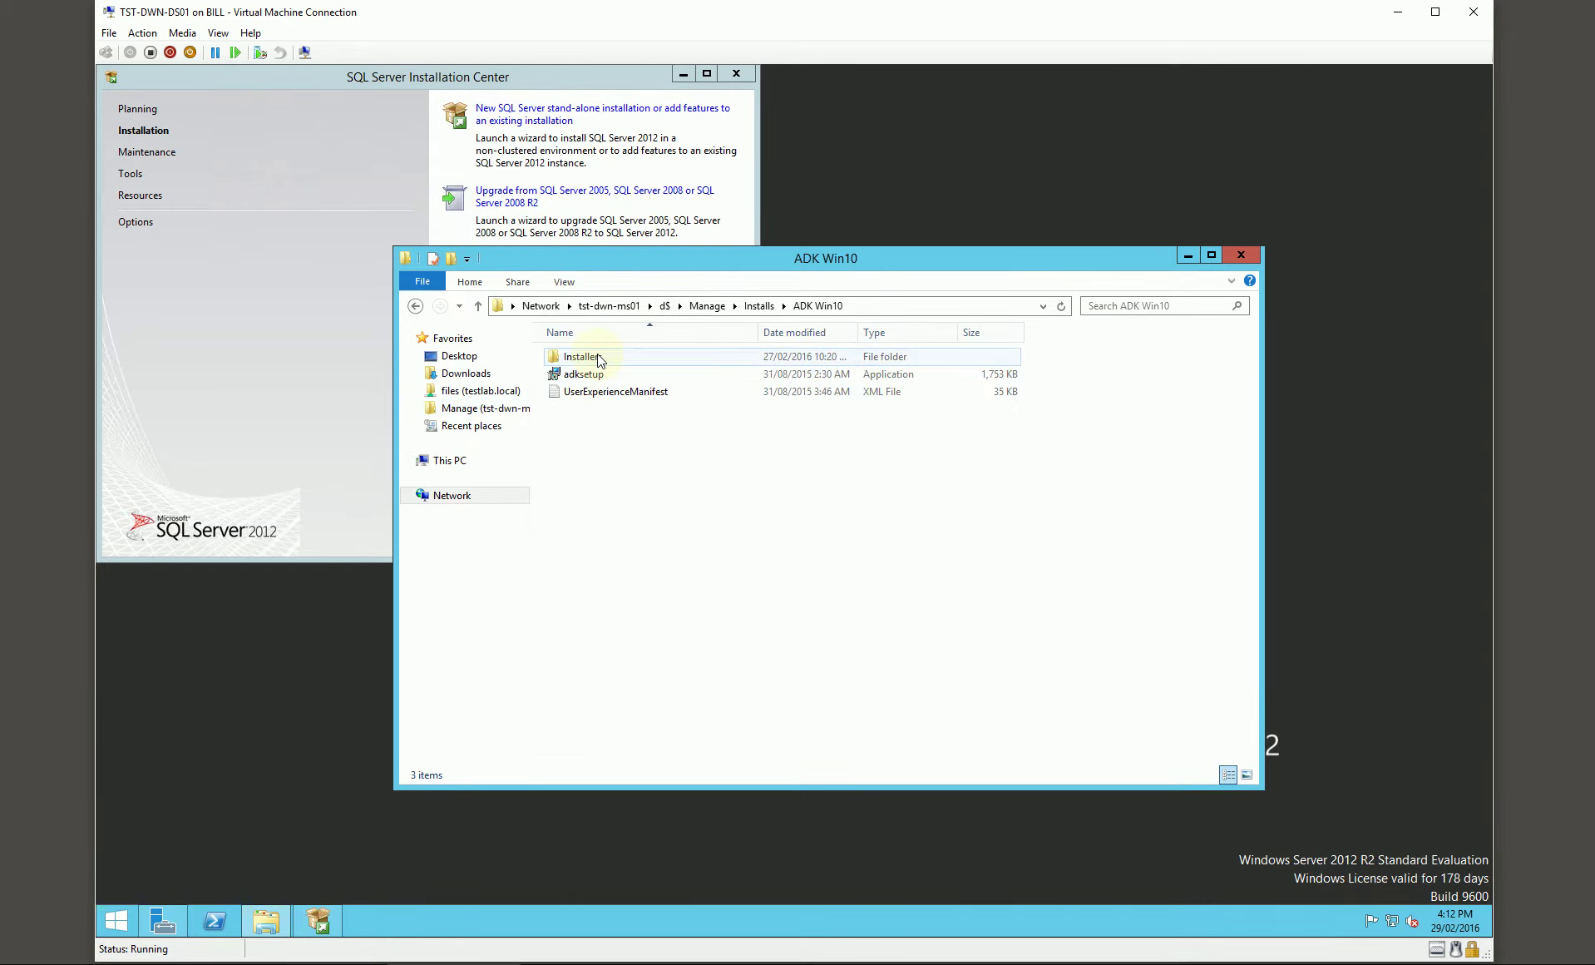
double_click(593, 376)
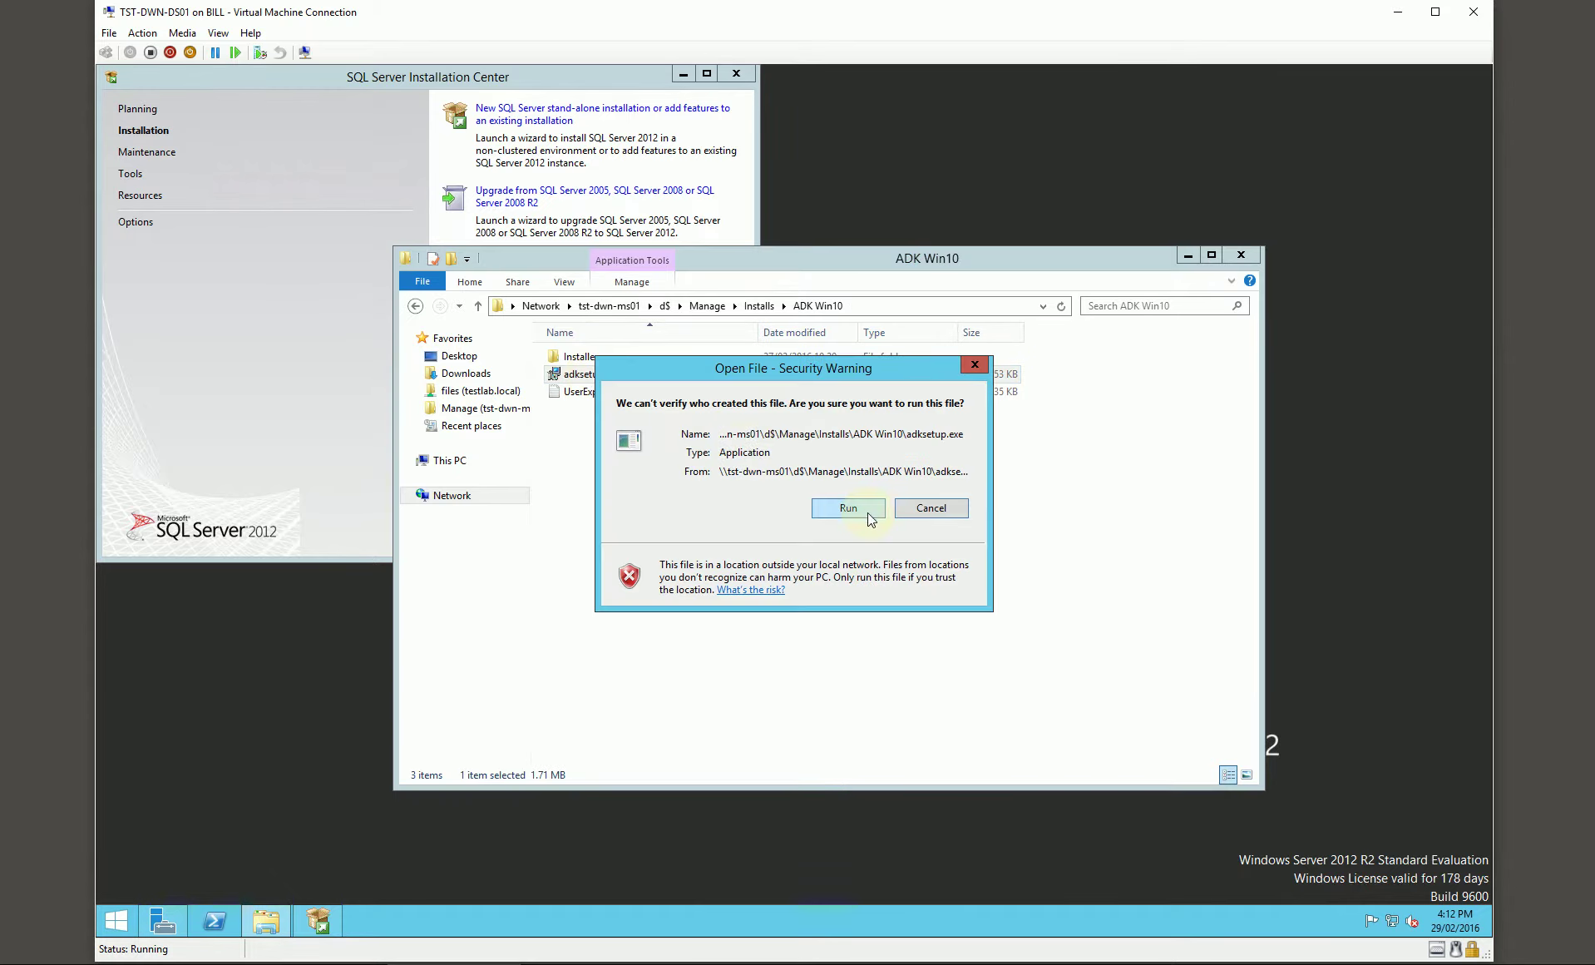
left_click(868, 512)
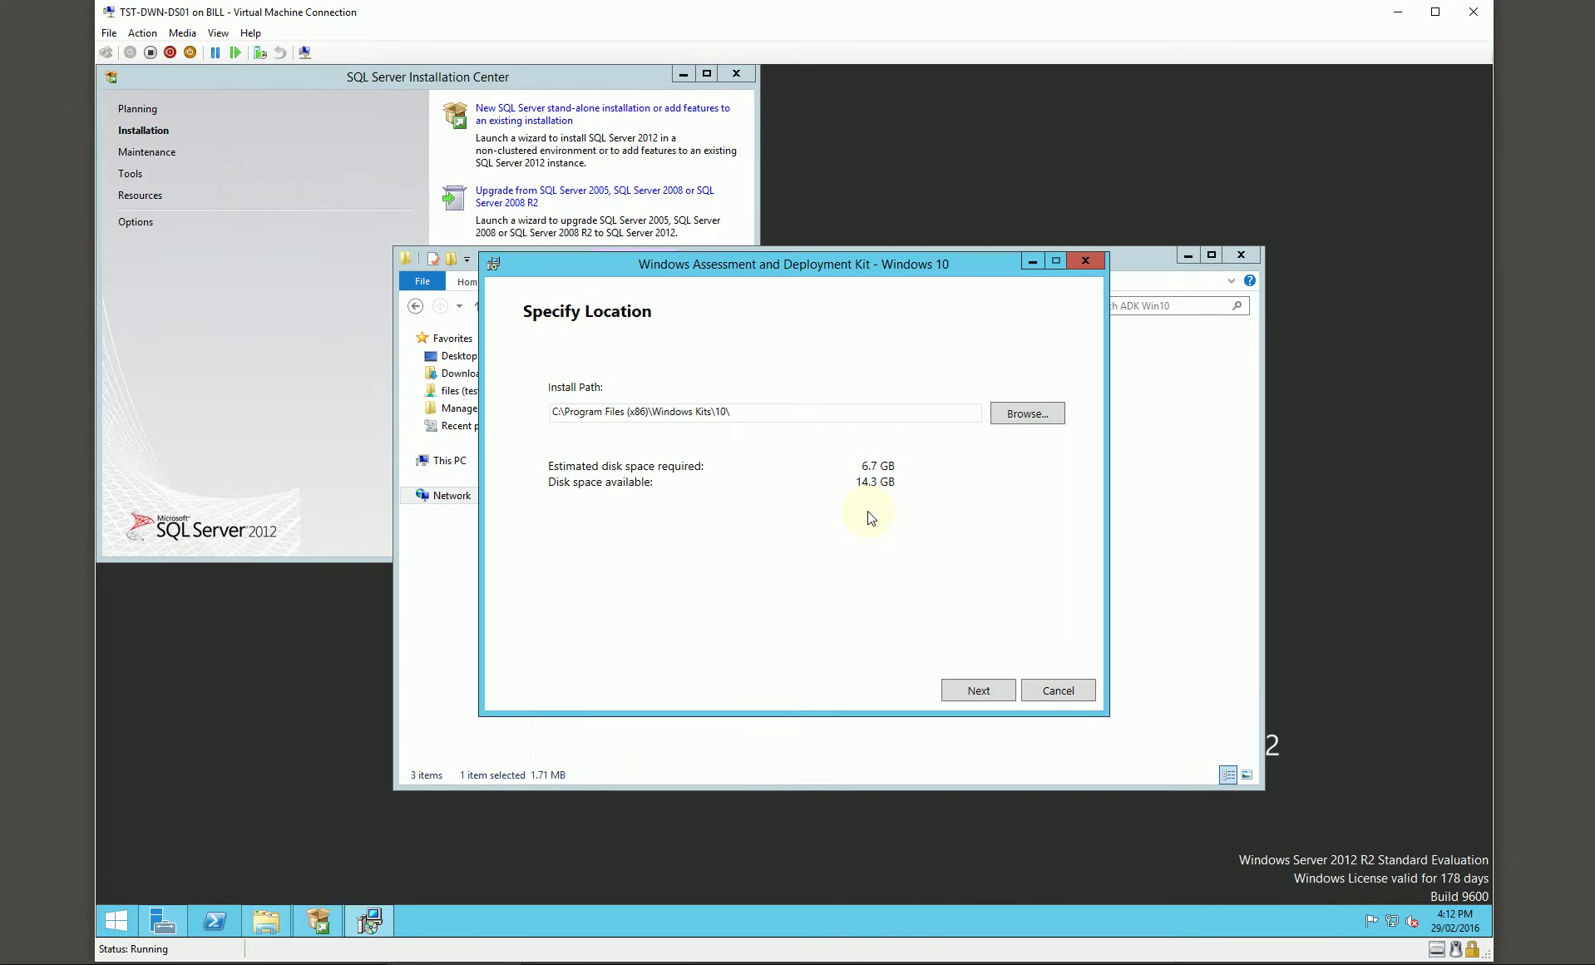
Step: Change the ADK install path to the D: drive and accept the privacy and licence pages
left_click(558, 413)
key("BackSpace")
type("D")
left_click(975, 690)
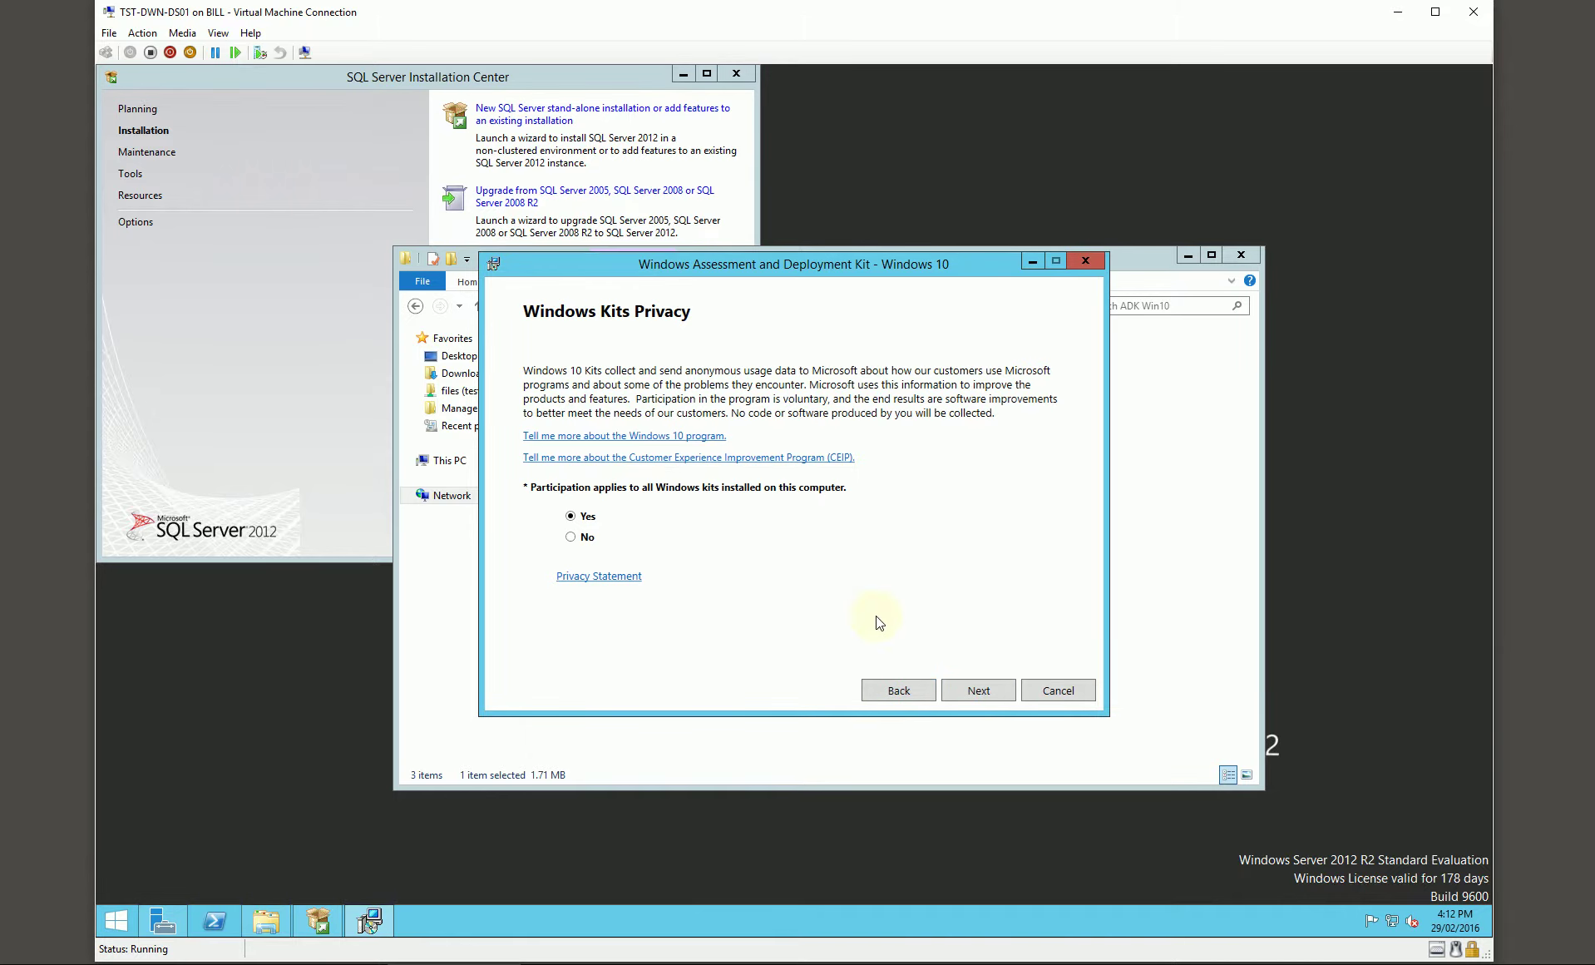
left_click(971, 690)
left_click(973, 691)
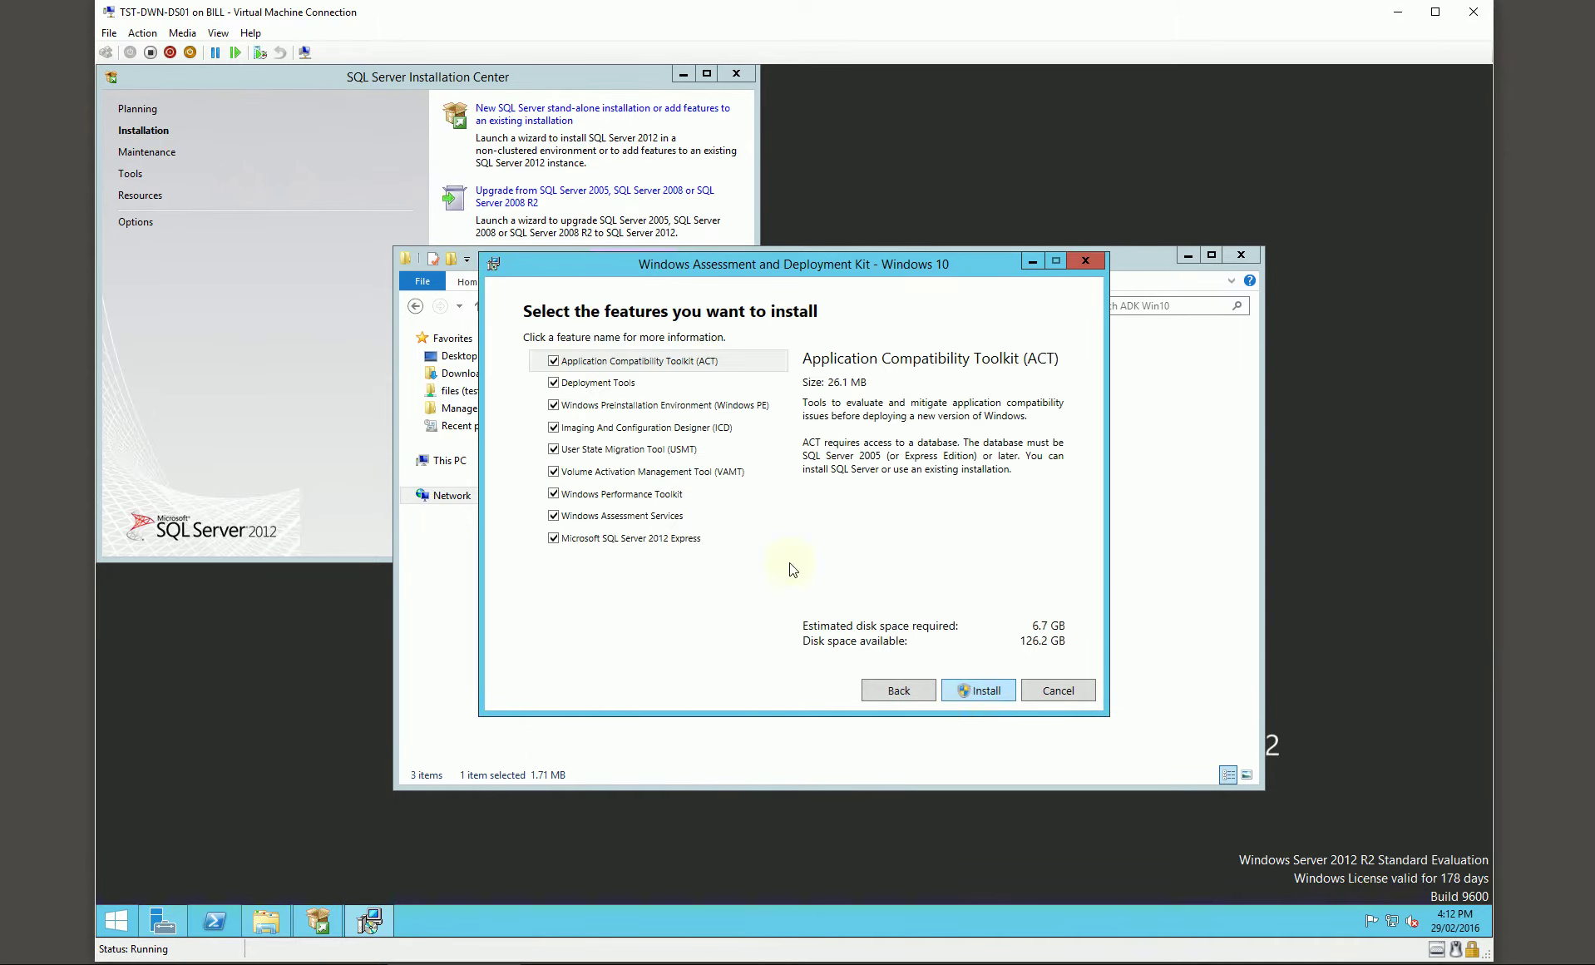
Step: Deselect ACT, VAMT, Windows Performance Toolkit and SQL Server 2012 Express, then install the ADK
left_click(554, 363)
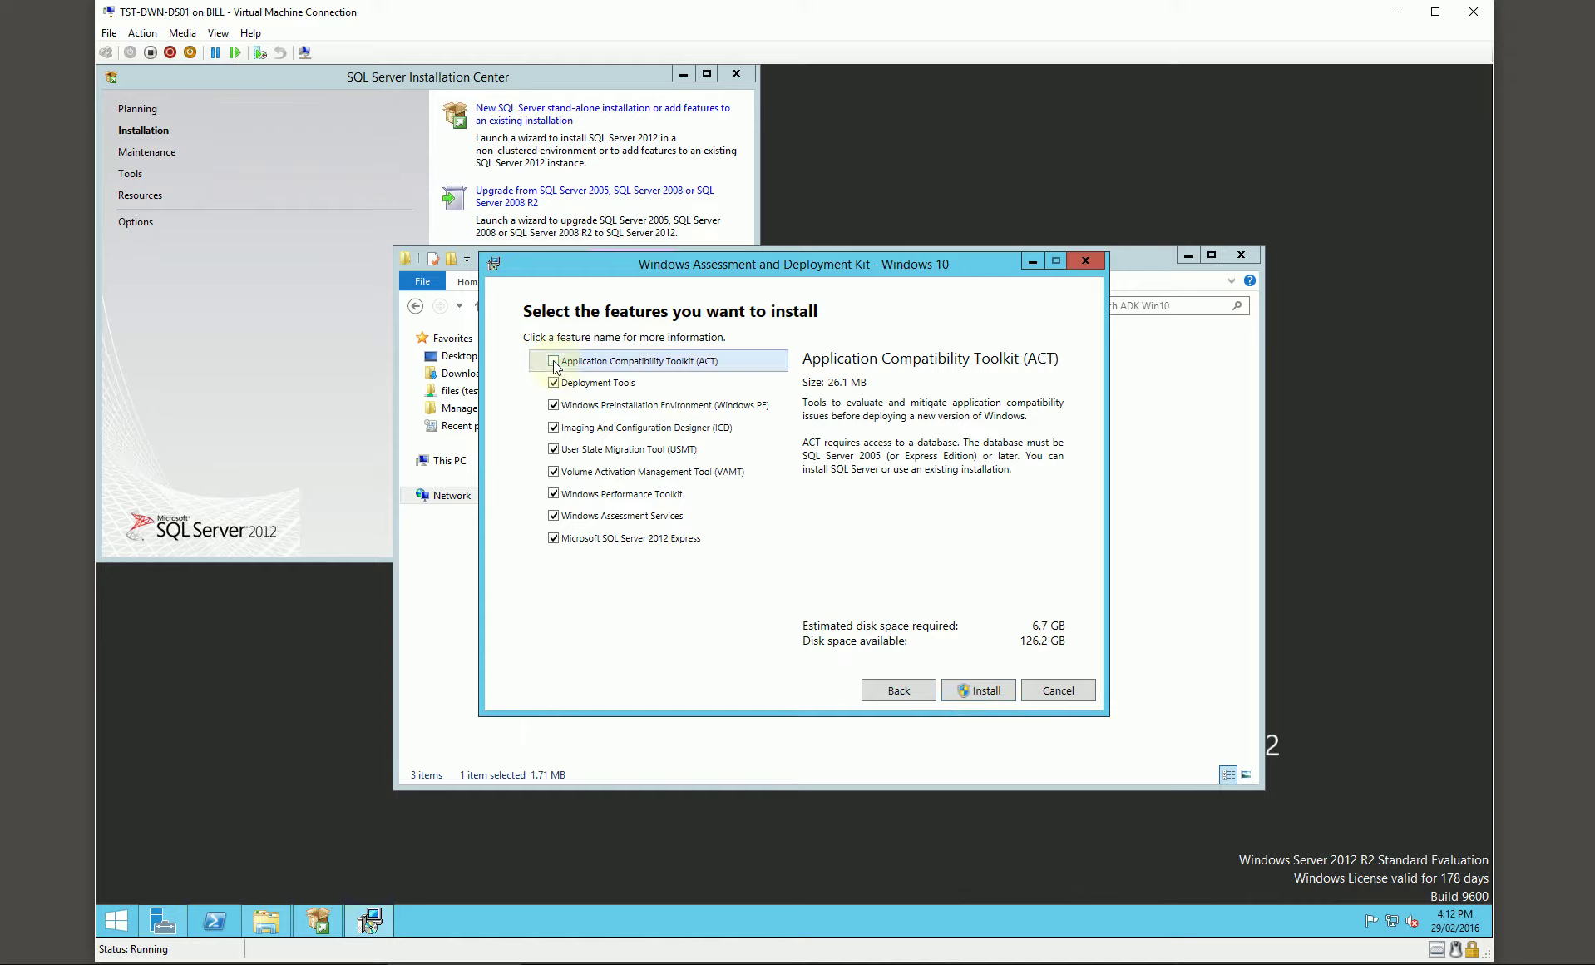
left_click(553, 472)
left_click(554, 493)
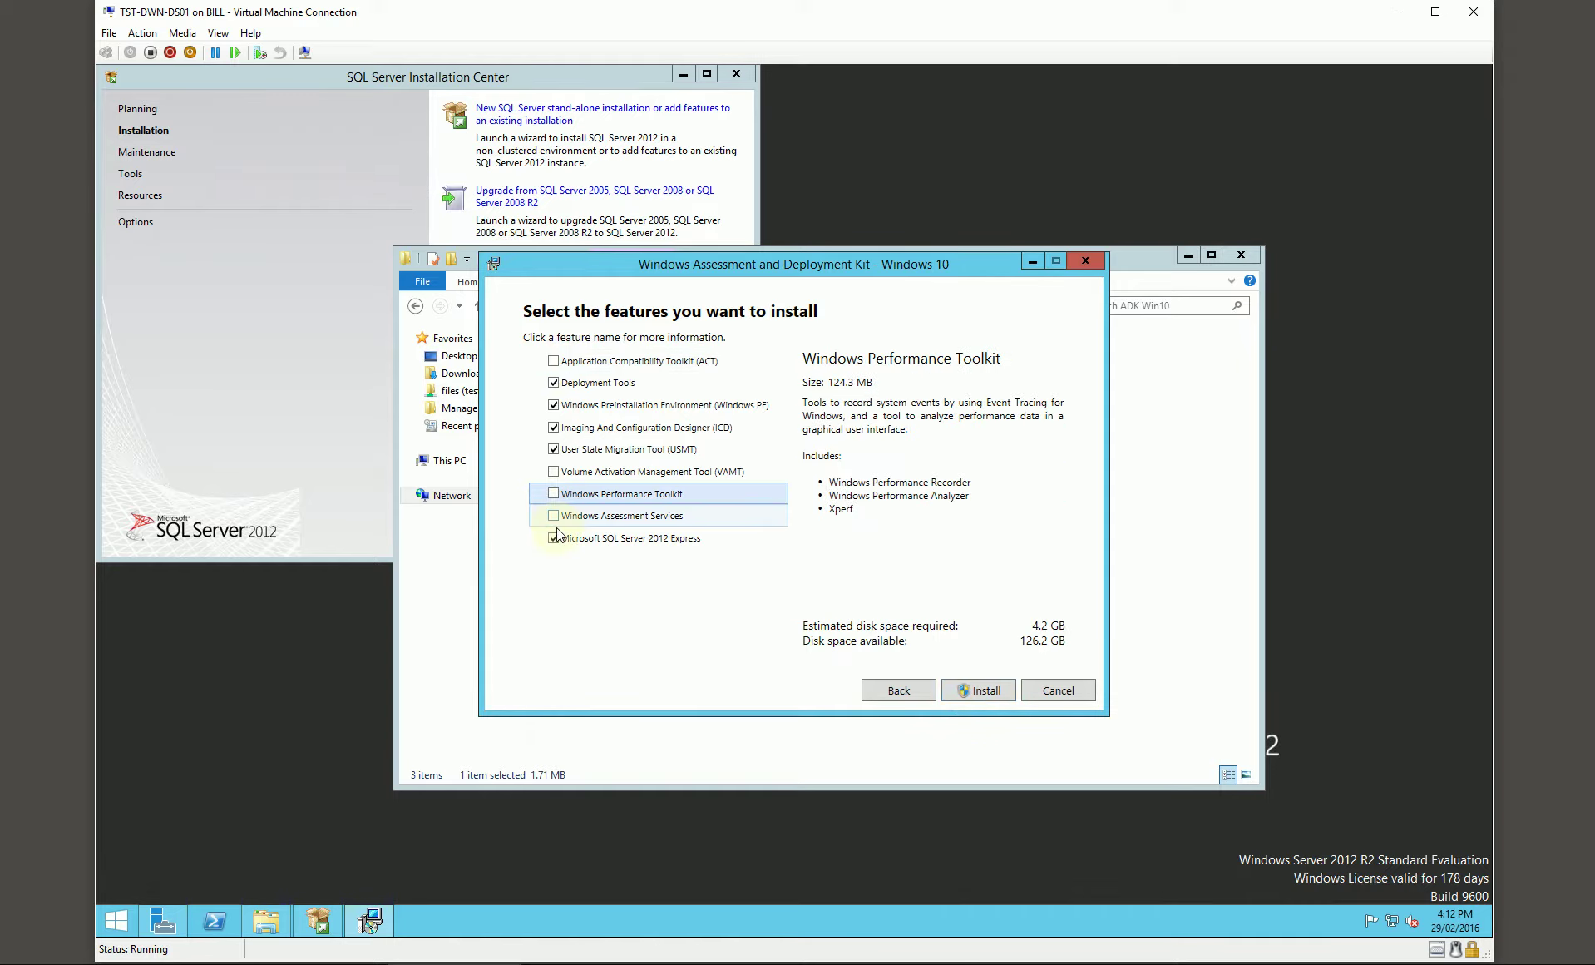
left_click(556, 537)
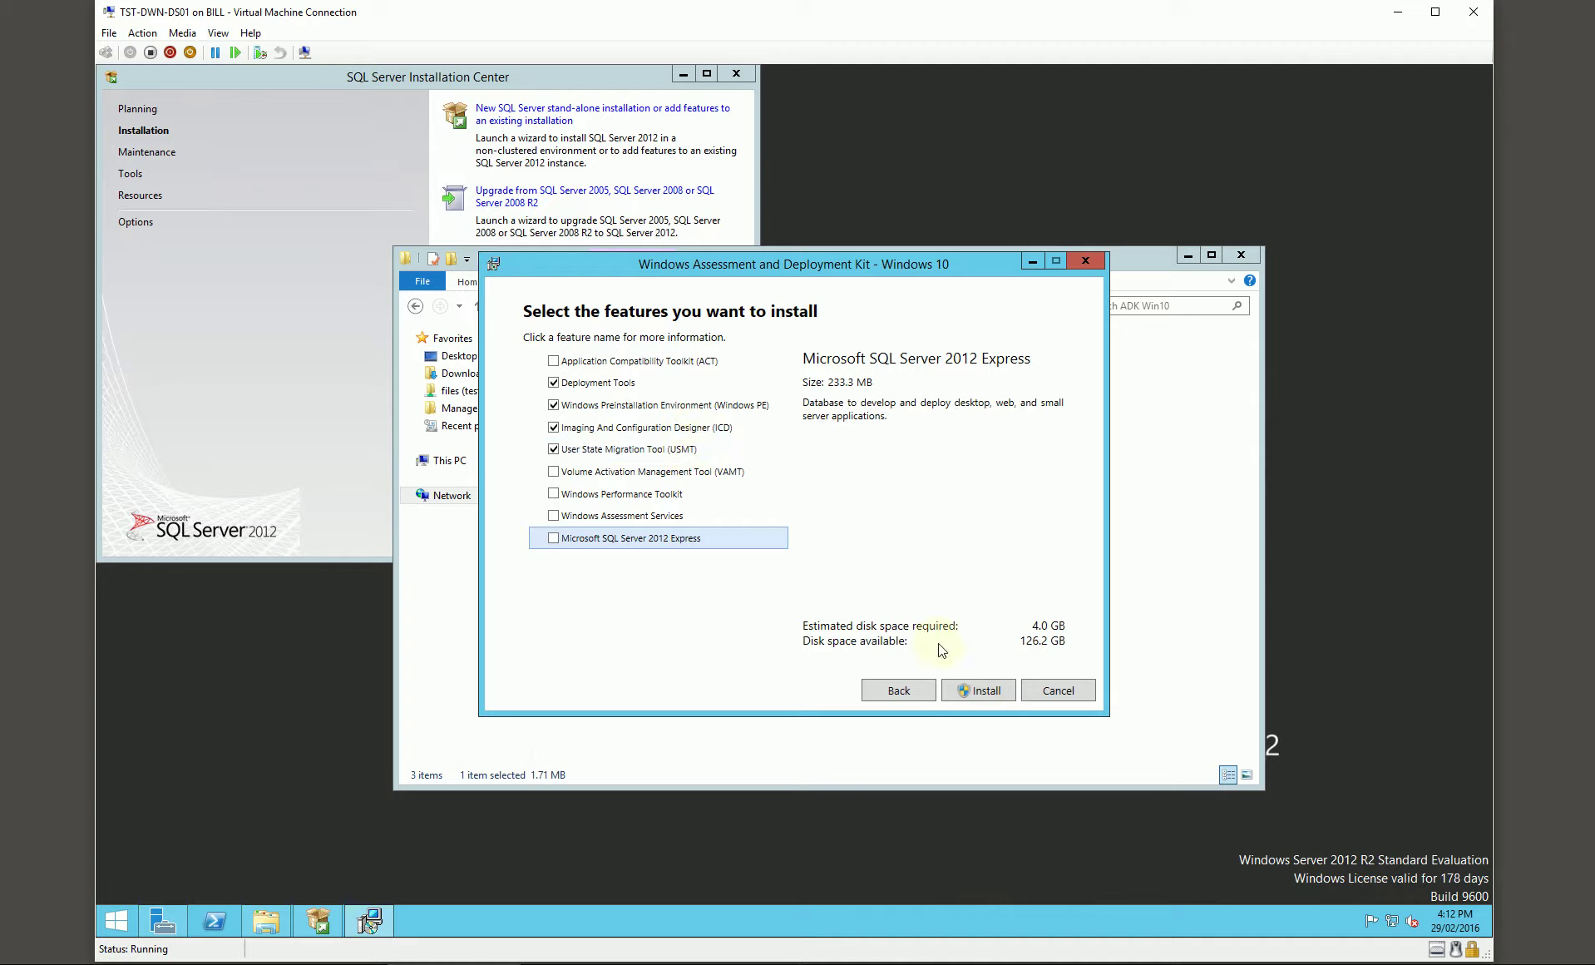
left_click(960, 686)
left_click(868, 523)
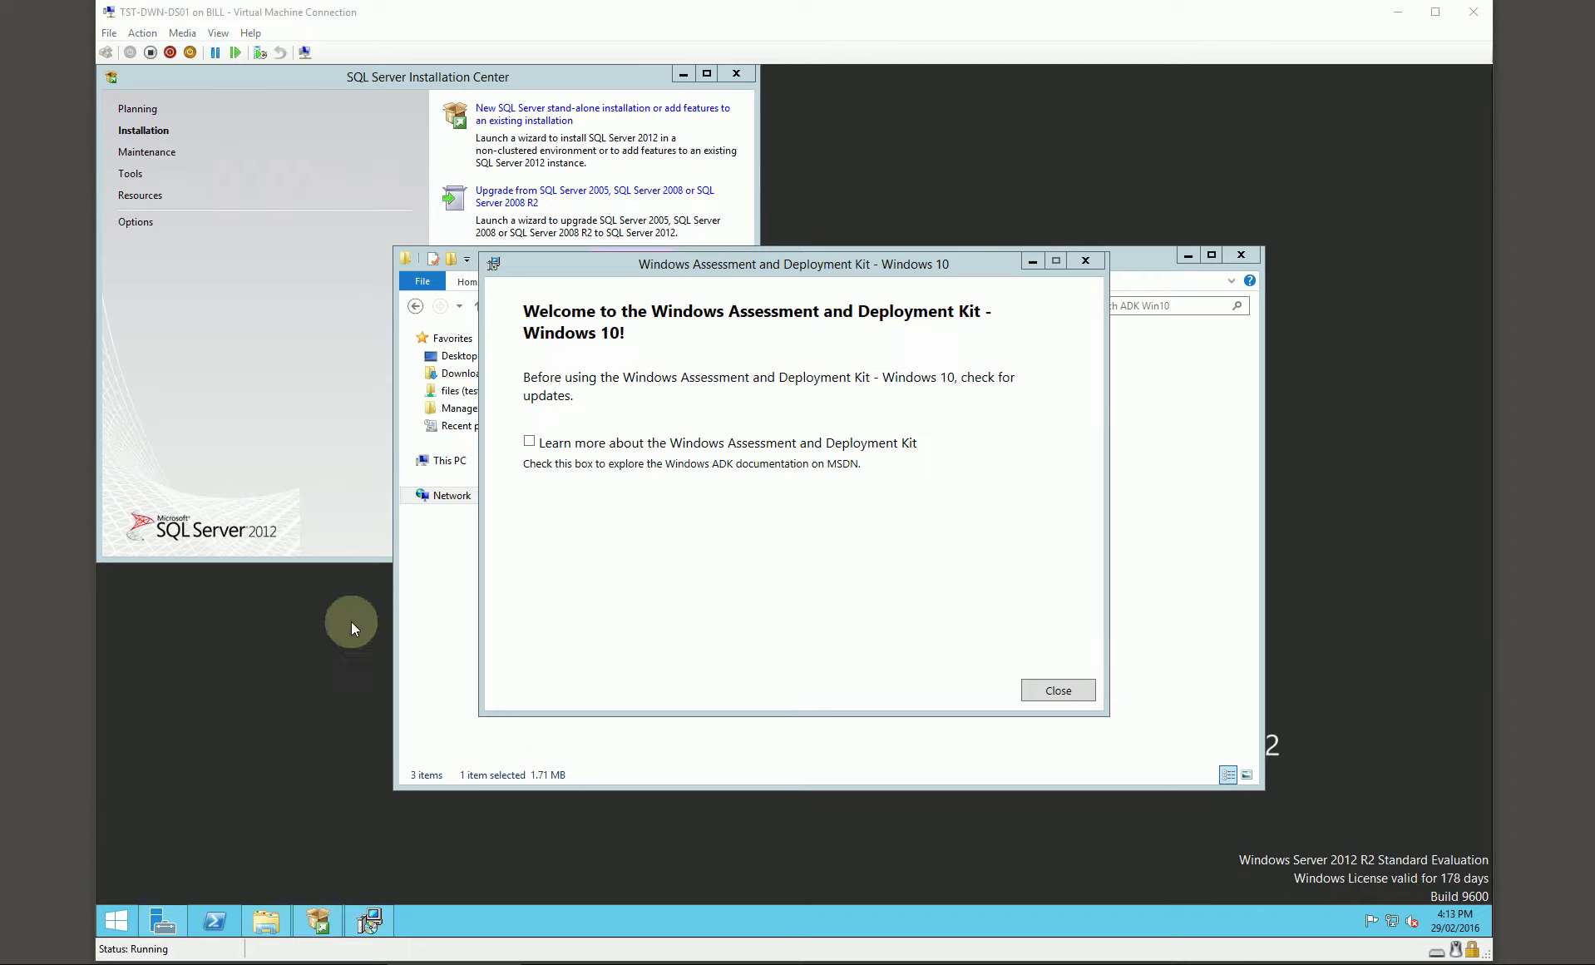
left_click(1035, 695)
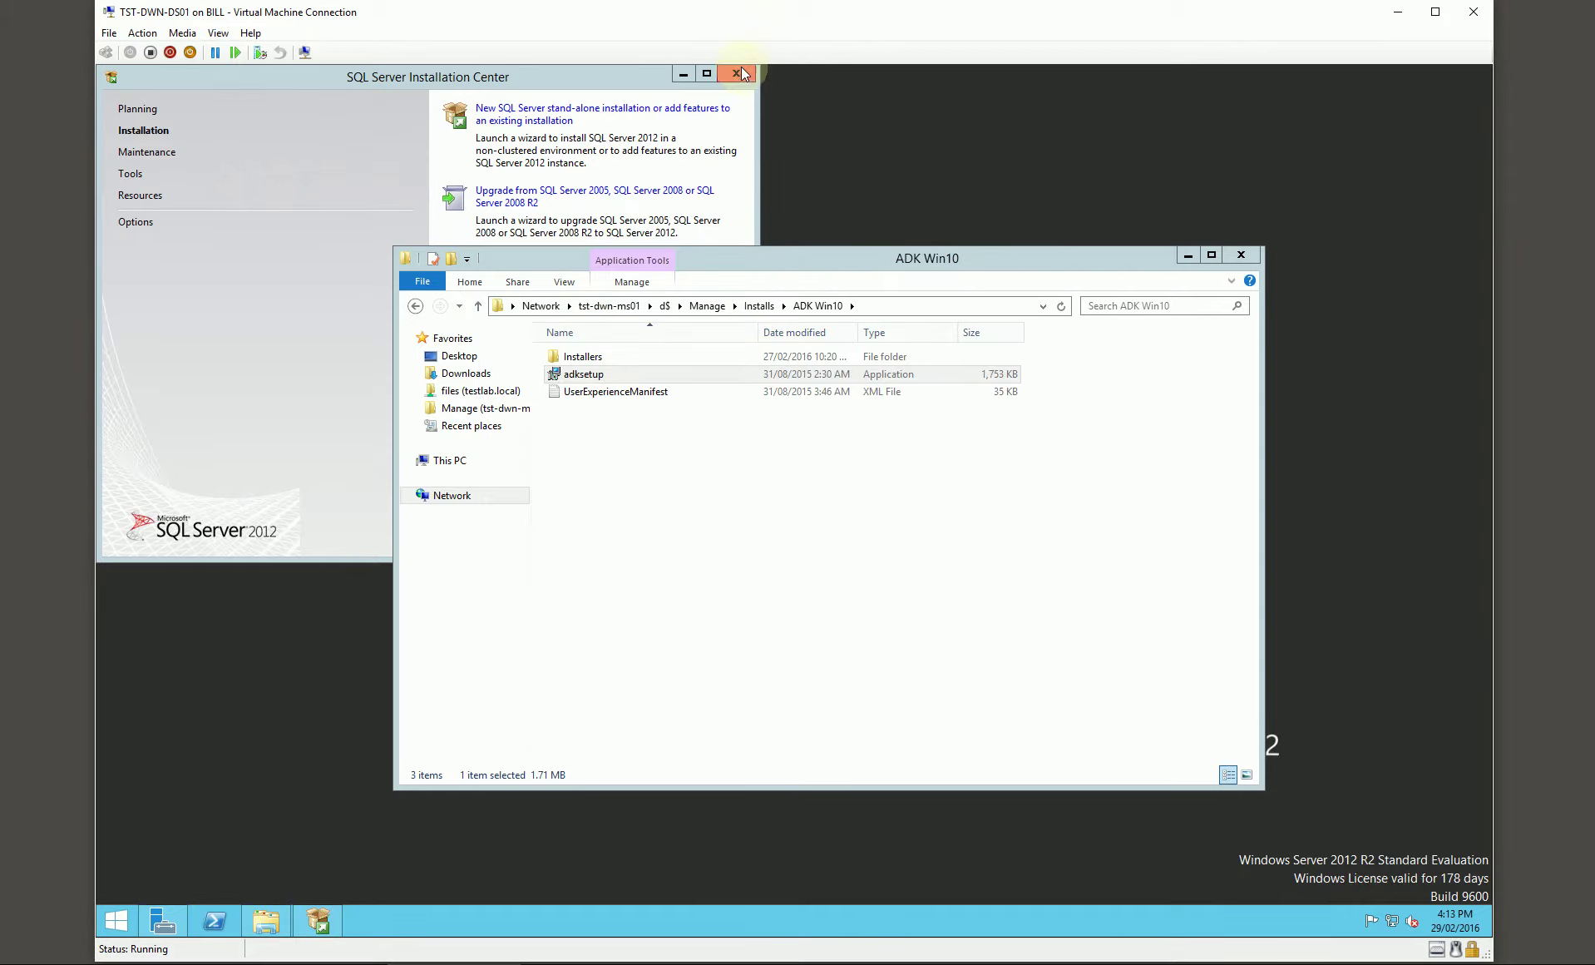
Step: Launch the MDT 2013 Update 2 installer from the Installs folder
left_click(736, 74)
left_click(758, 305)
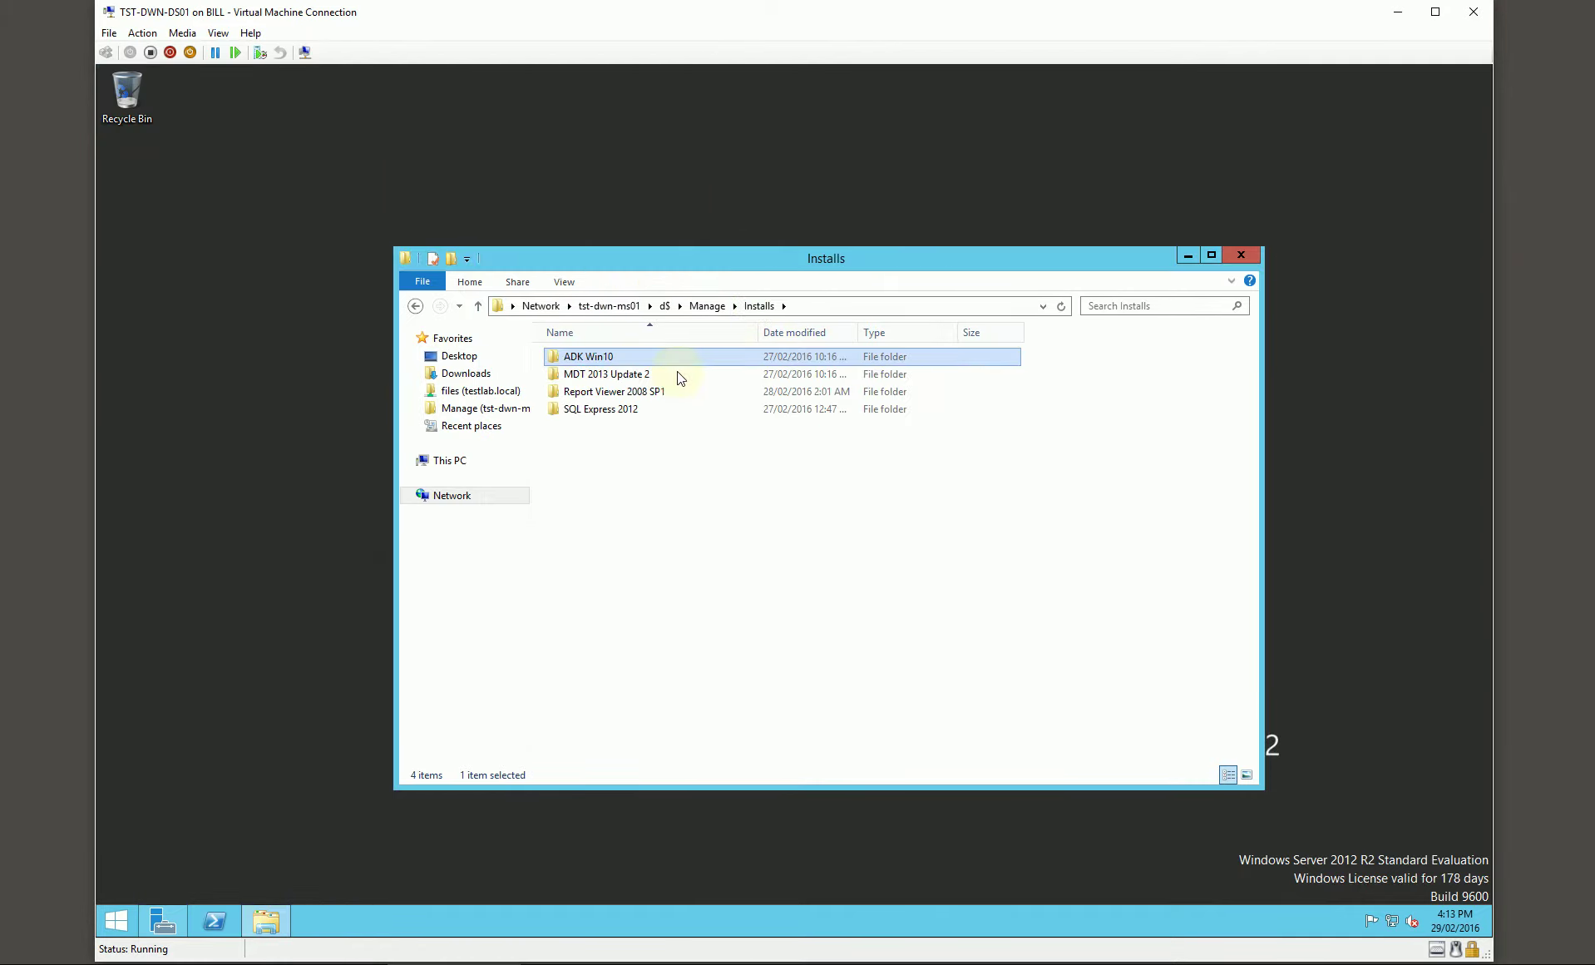
double_click(632, 374)
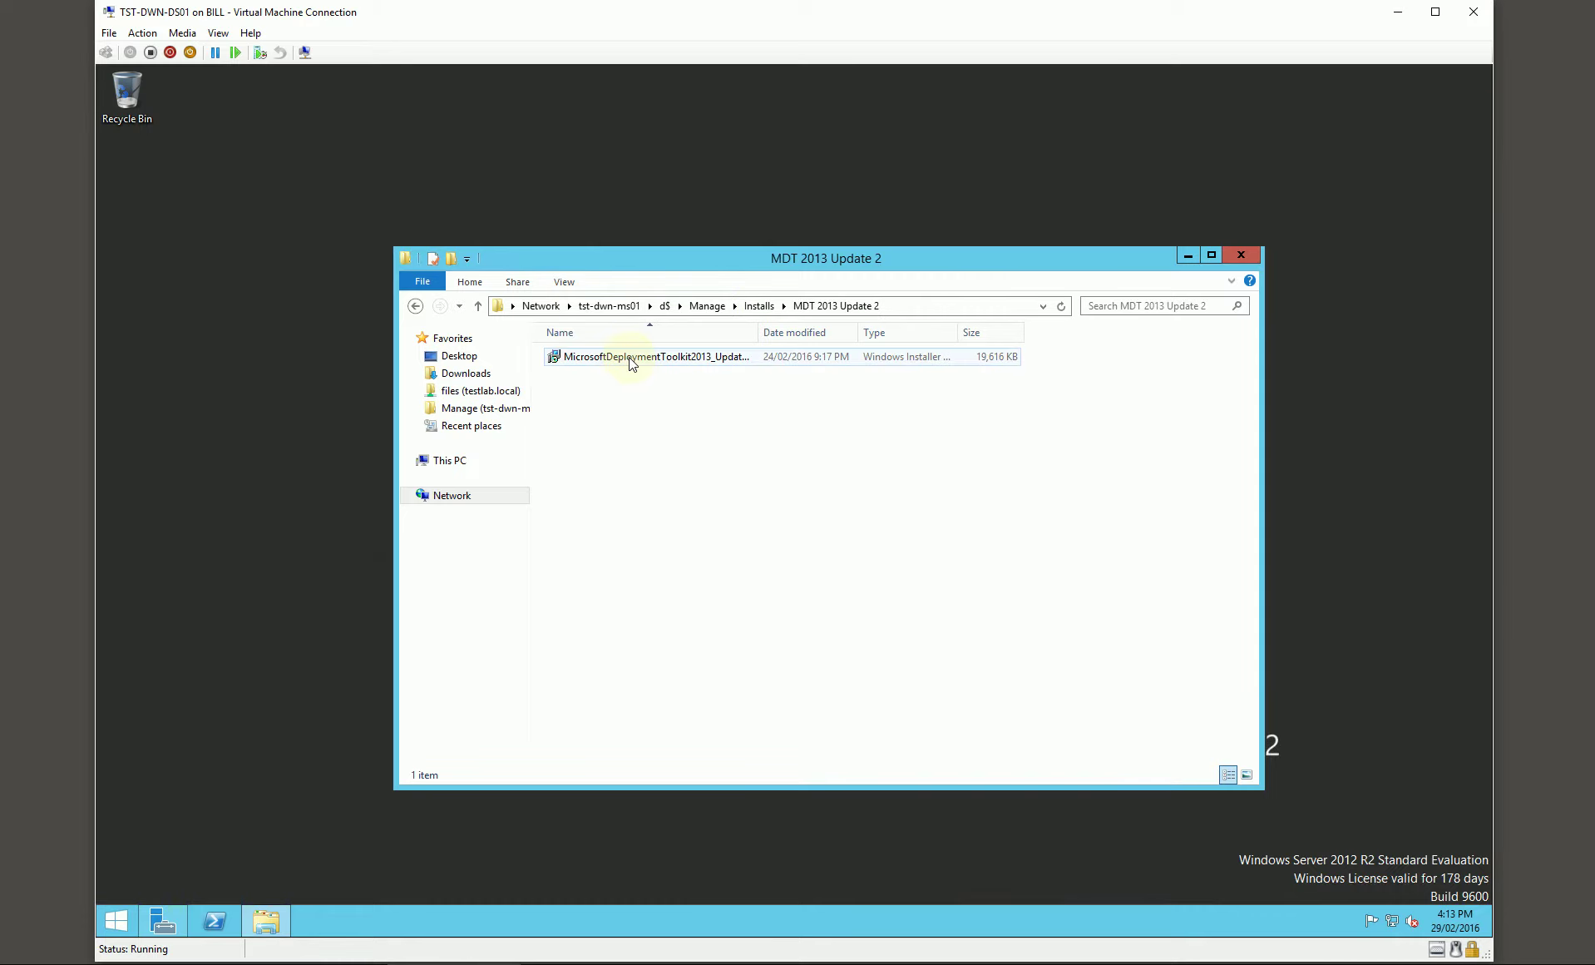
double_click(629, 359)
left_click(798, 509)
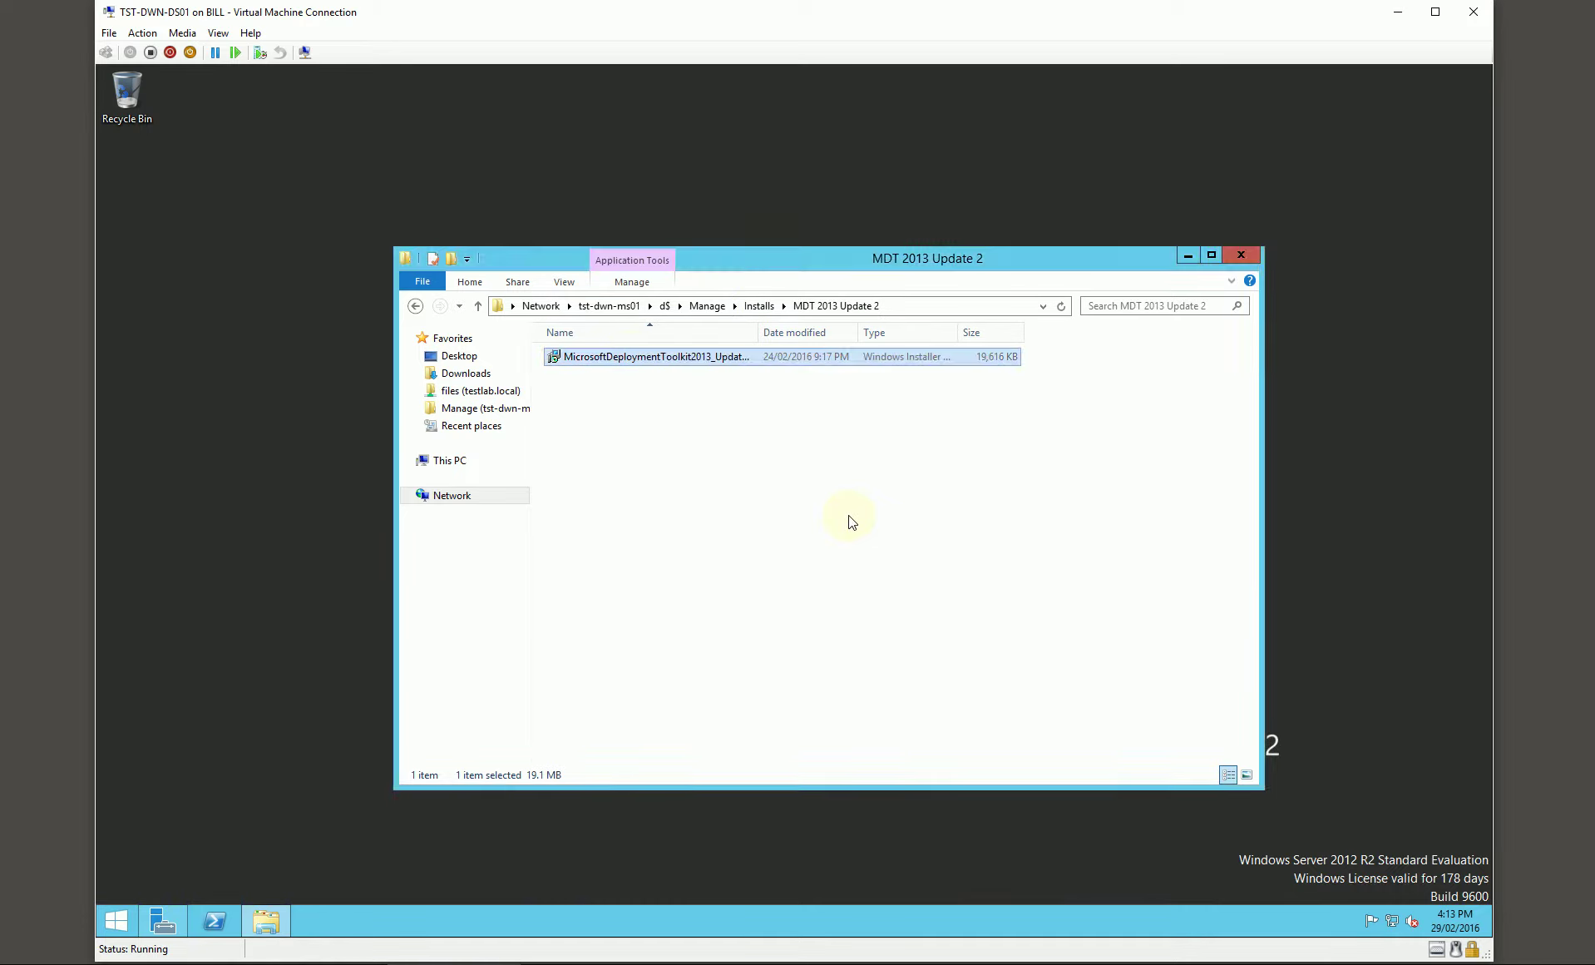
left_click(878, 622)
Step: Accept the MDT licence and change the install location to D:\Program Files\Microsoft Deployment Toolkit\
left_click(779, 561)
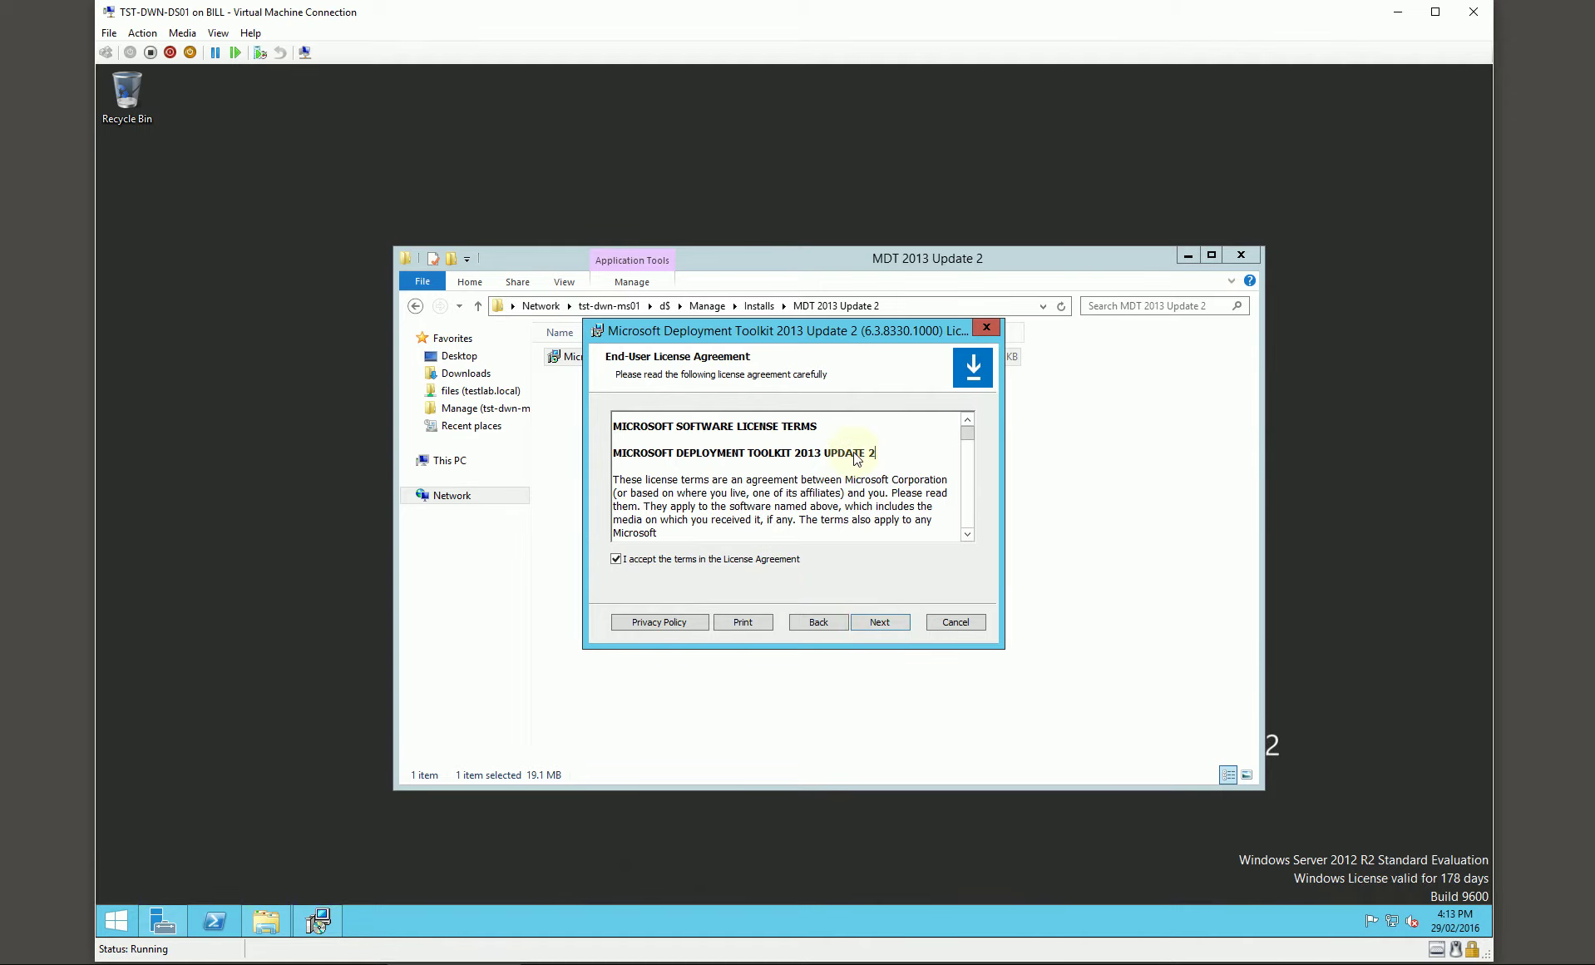
left_click(870, 622)
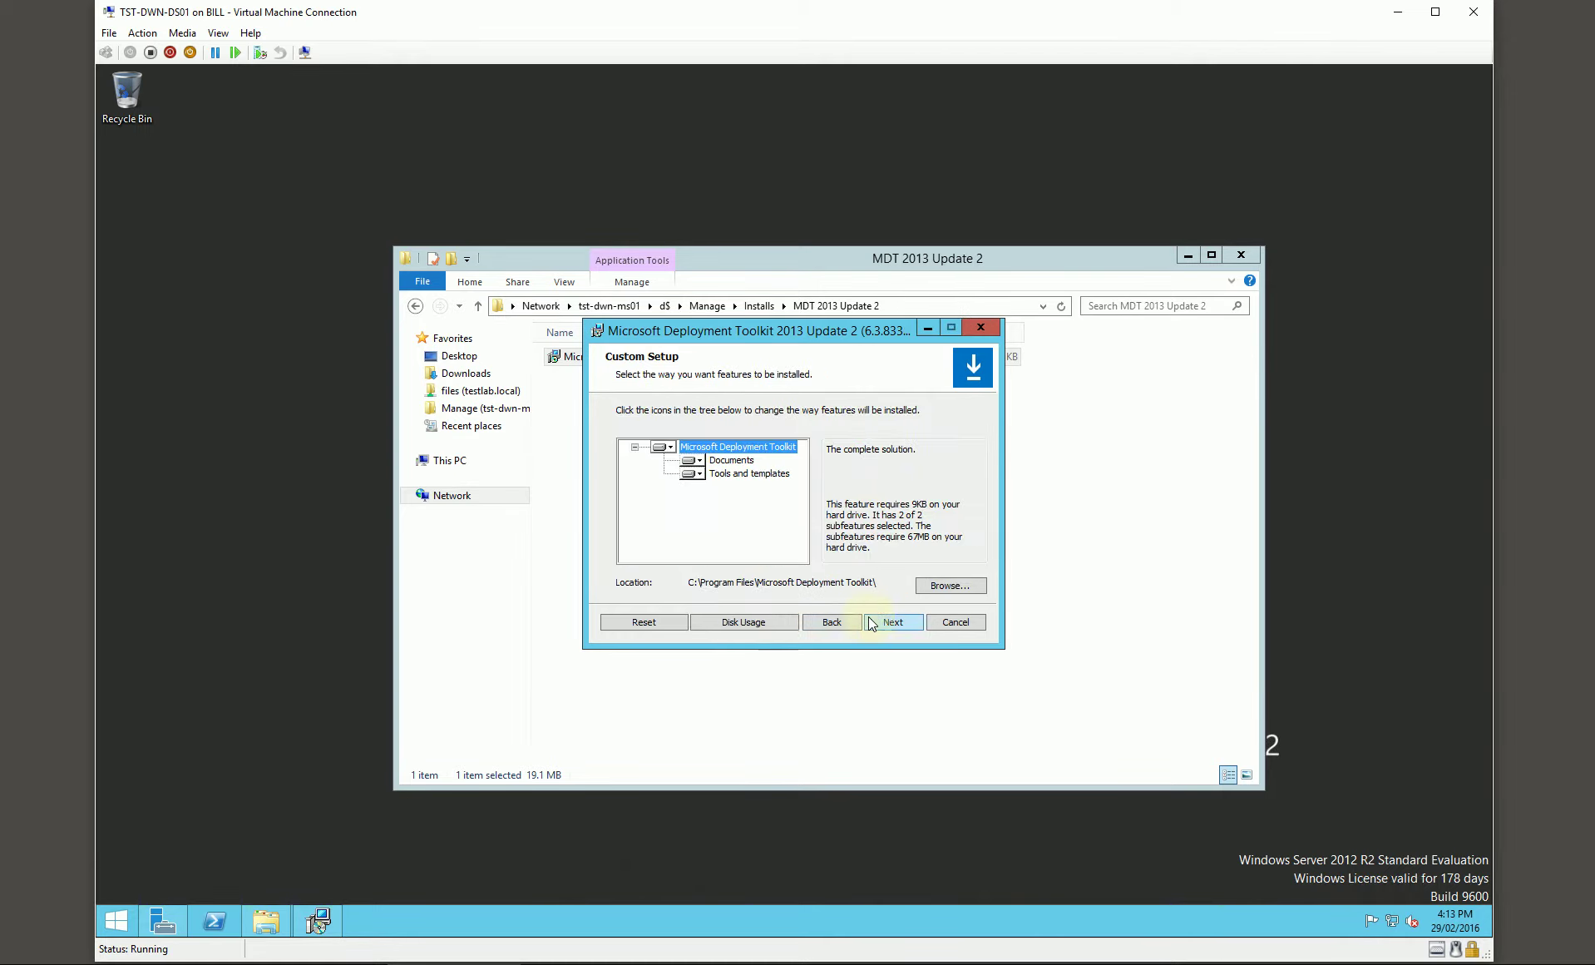
left_click(948, 586)
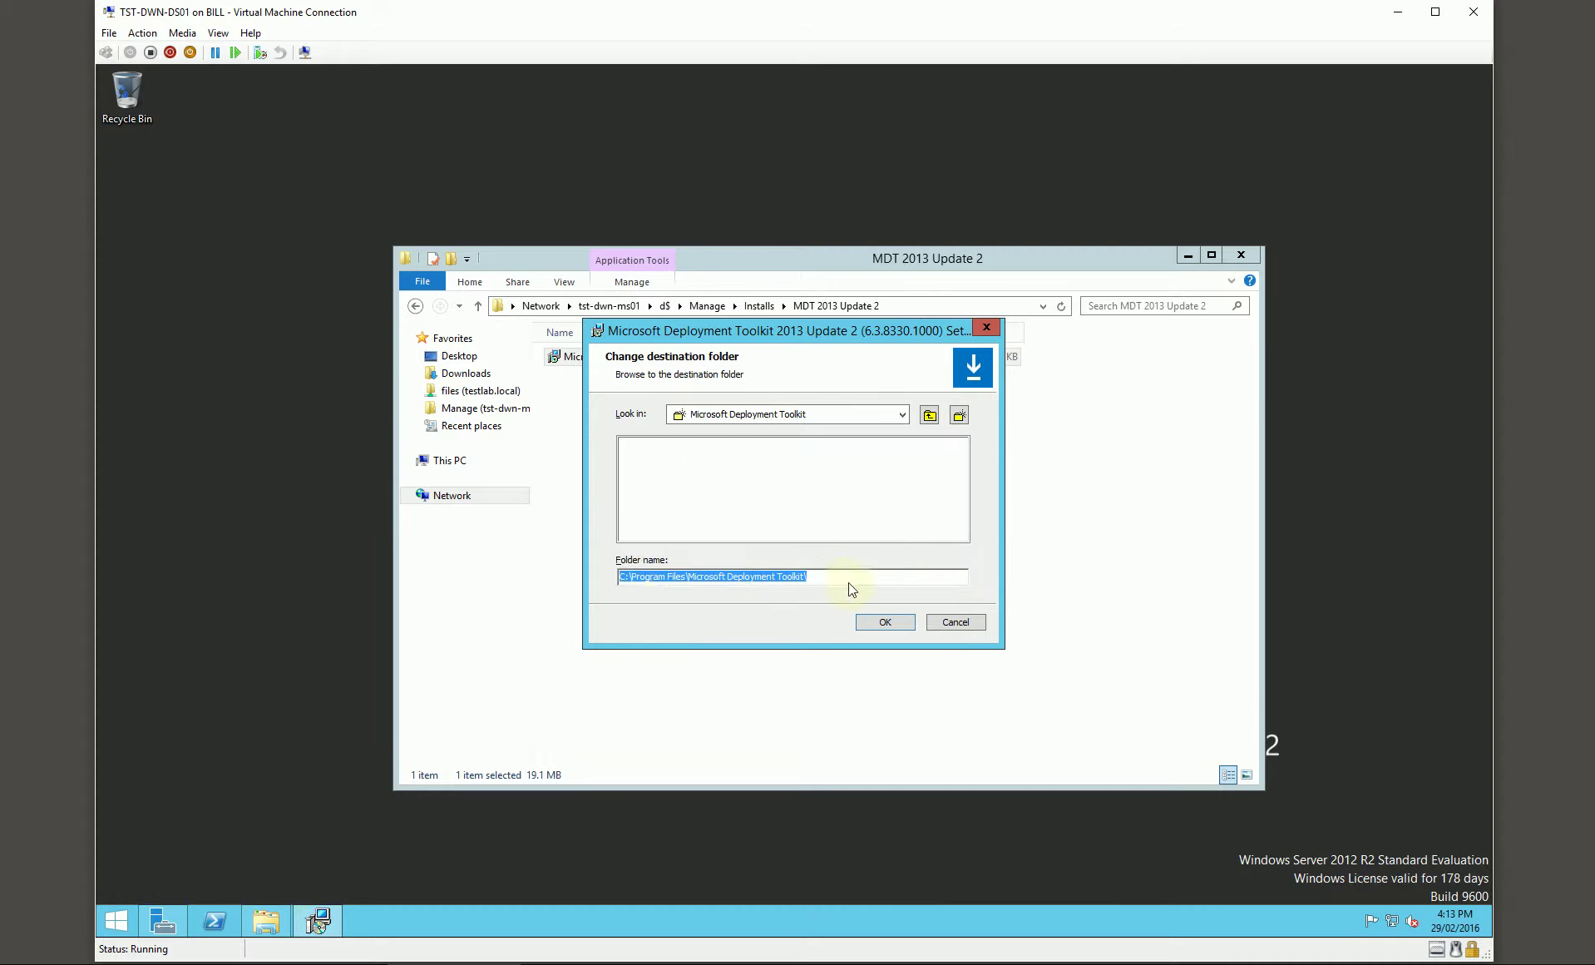
left_click(628, 580)
key("BackSpace")
type("D")
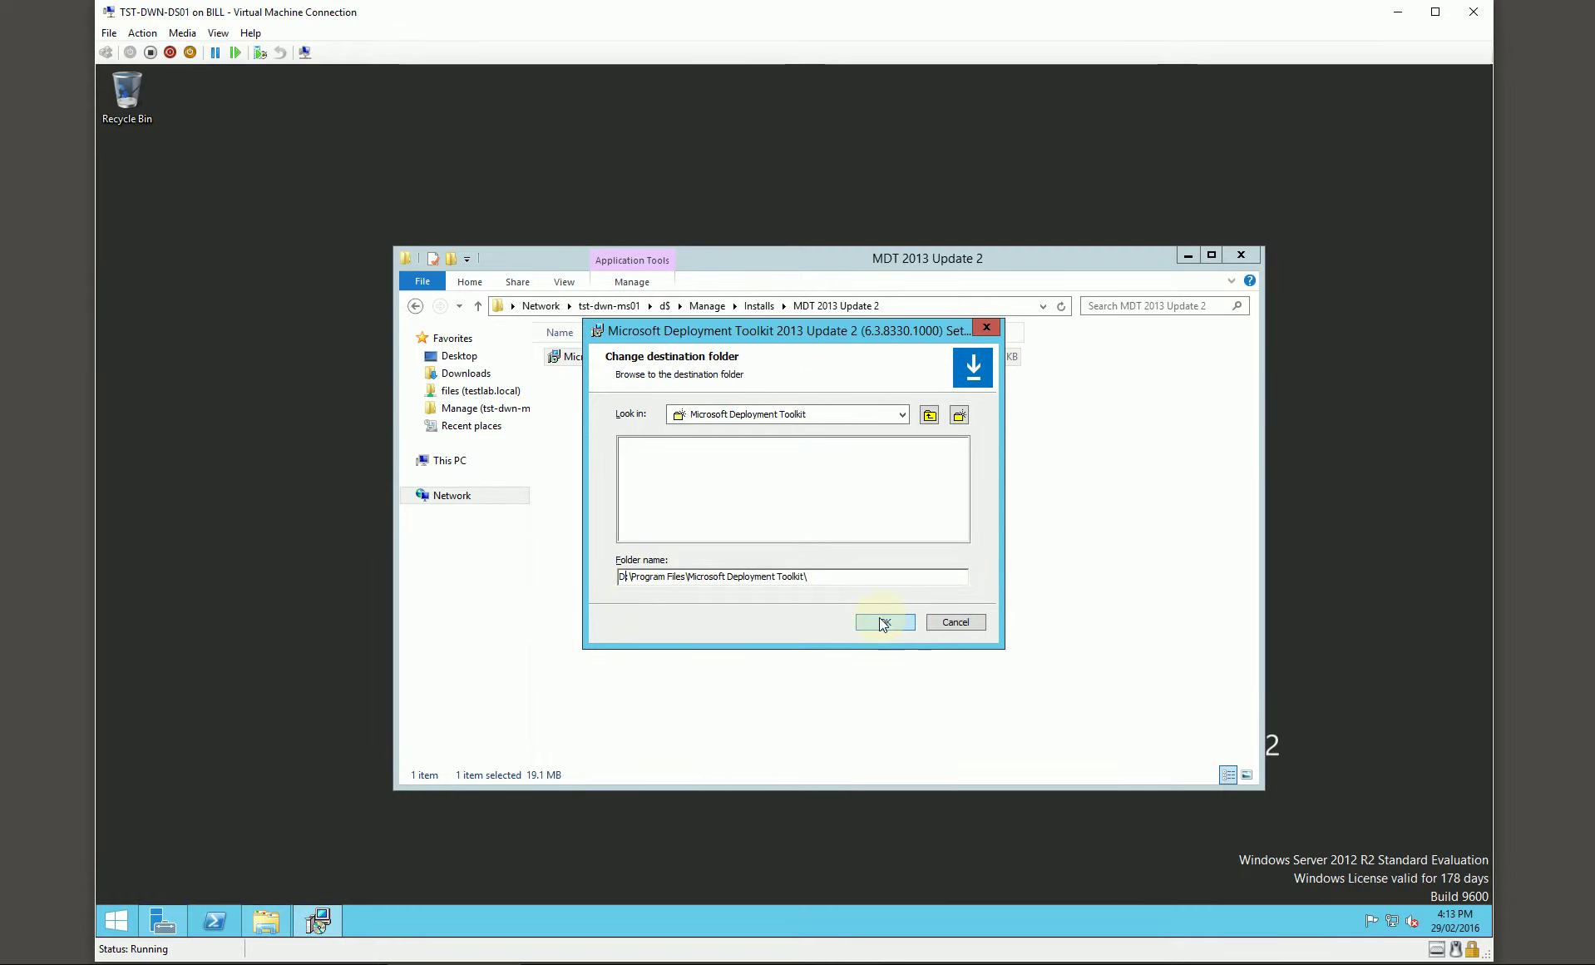
left_click(874, 624)
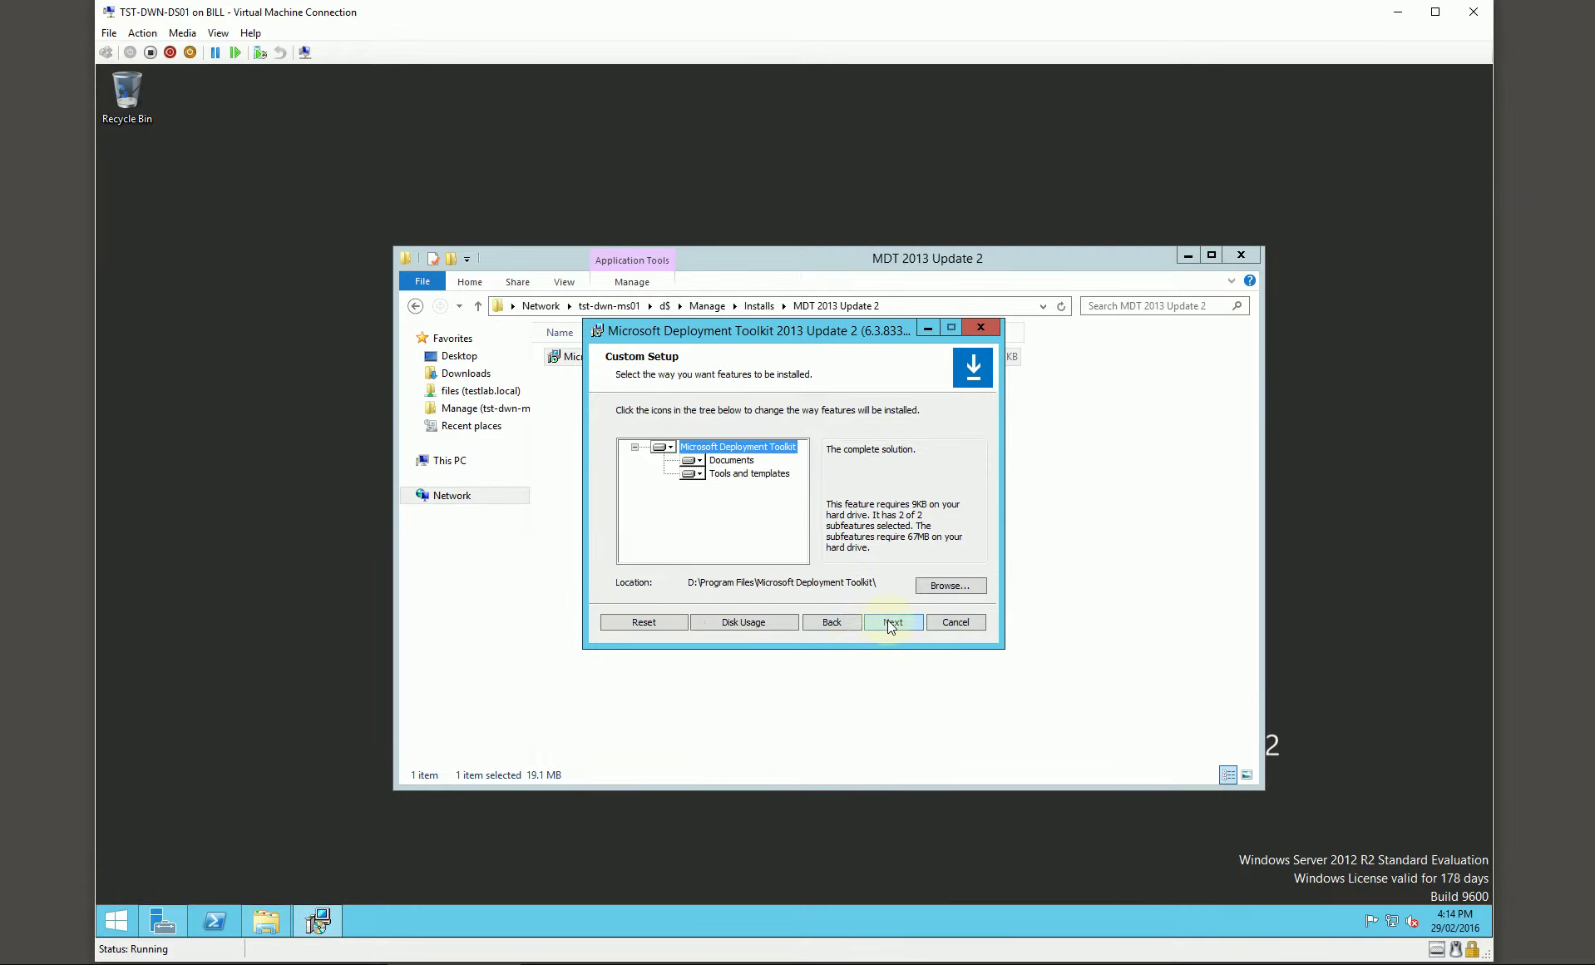
Step: Complete the MDT installation with the default features and close the setup wizard
left_click(891, 623)
left_click(888, 626)
left_click(879, 622)
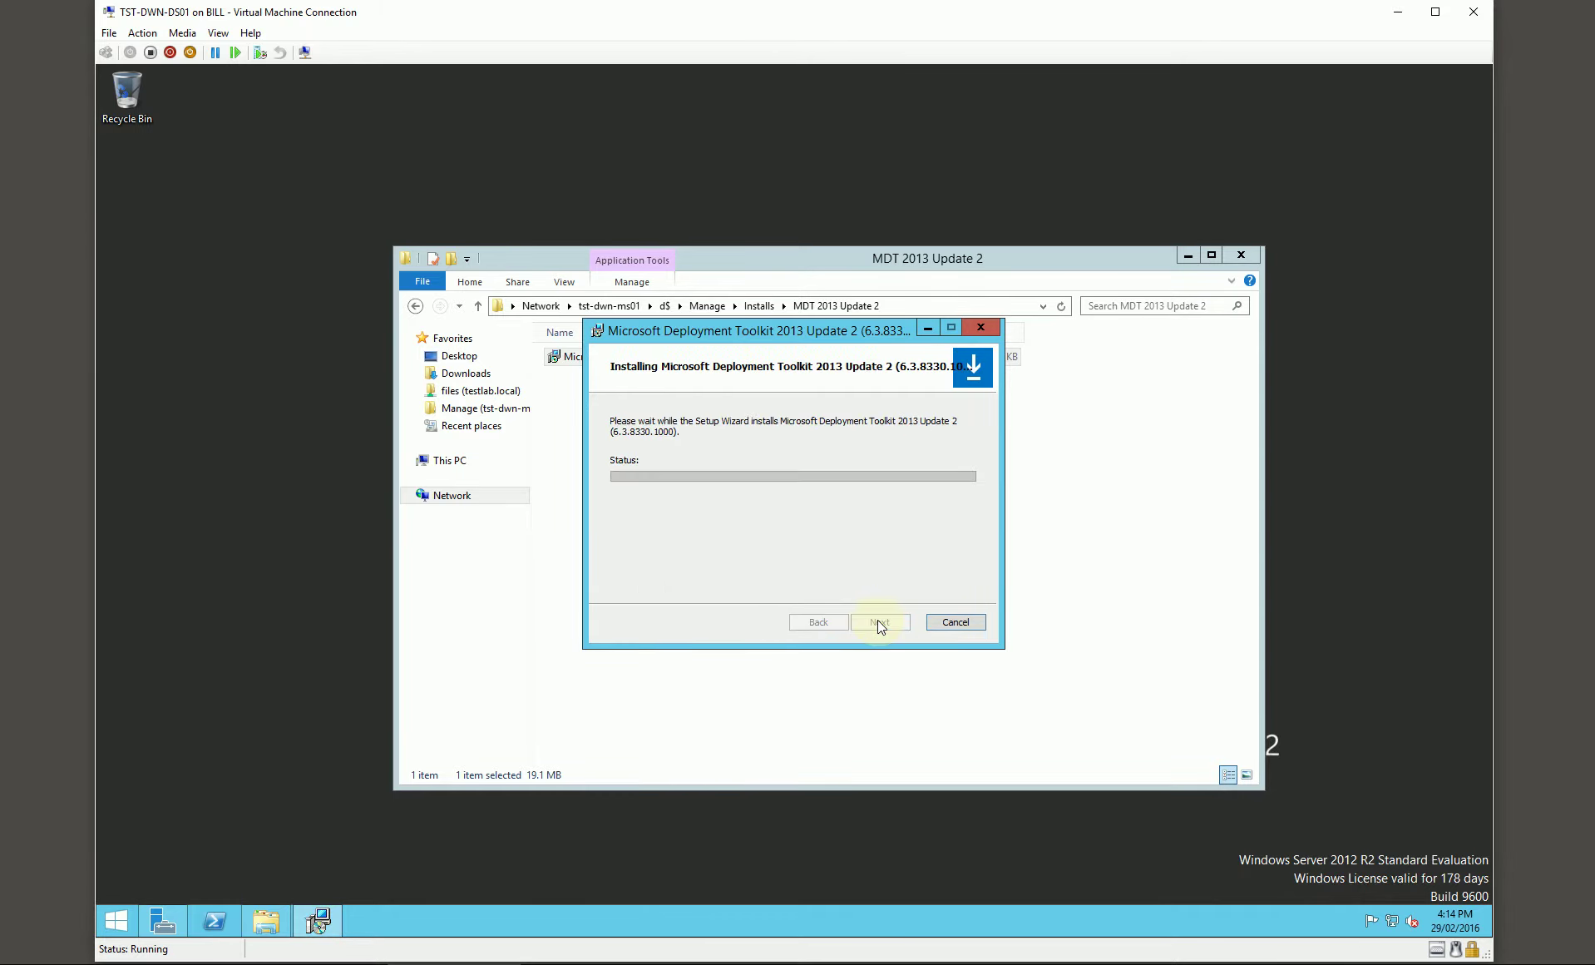
left_click(865, 526)
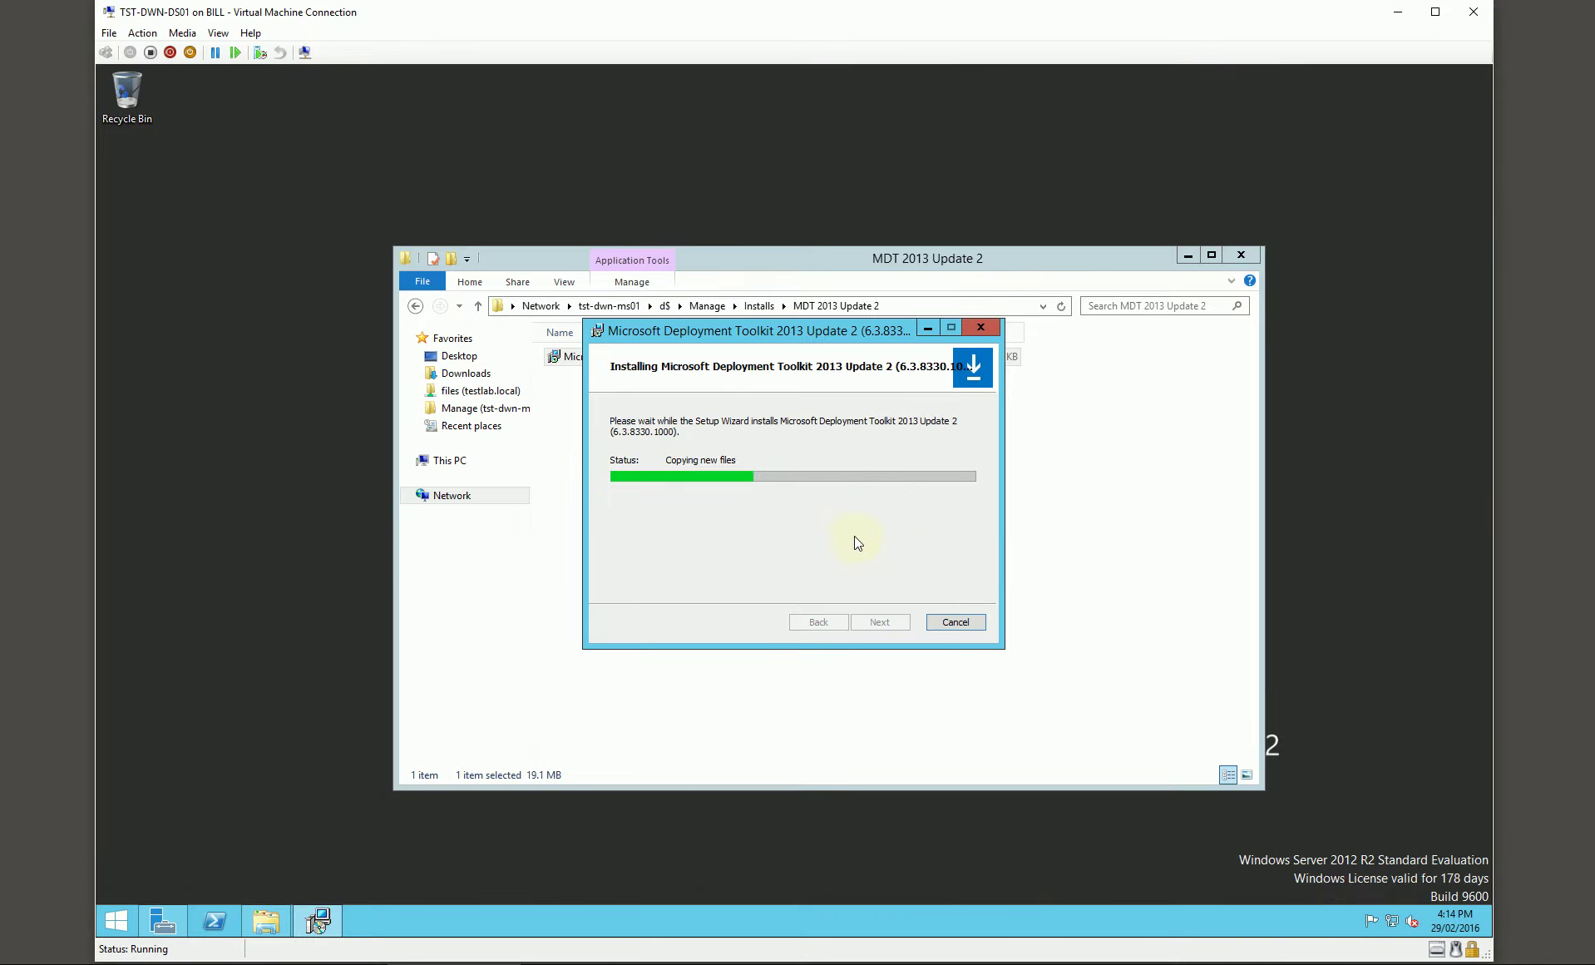
left_click(882, 622)
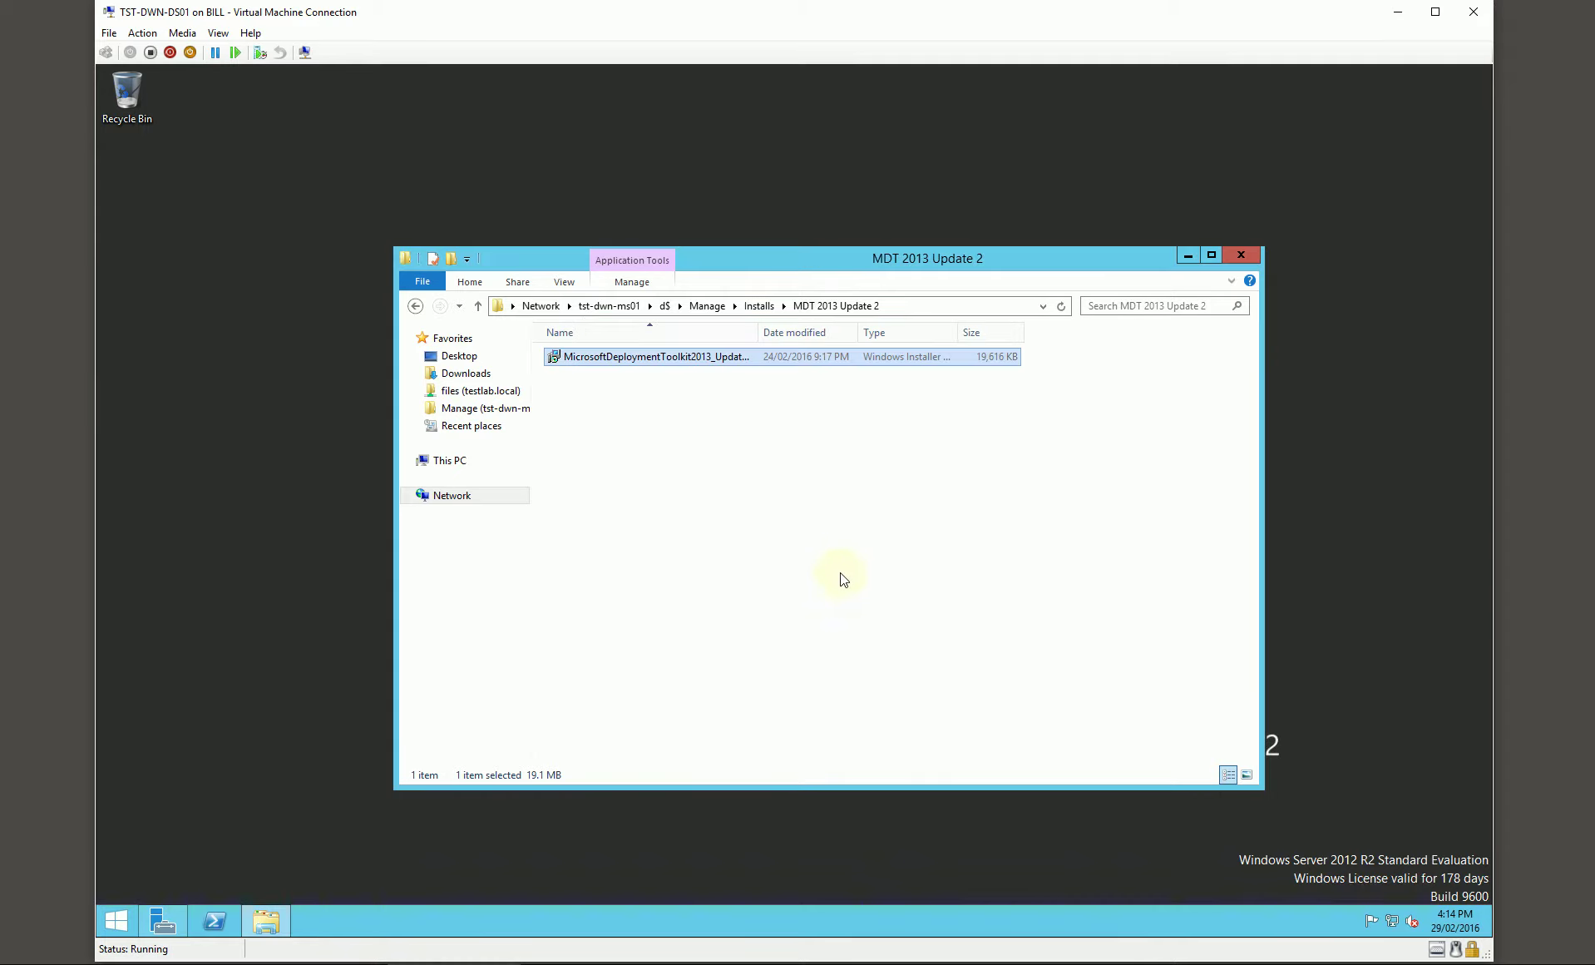
left_click(793, 528)
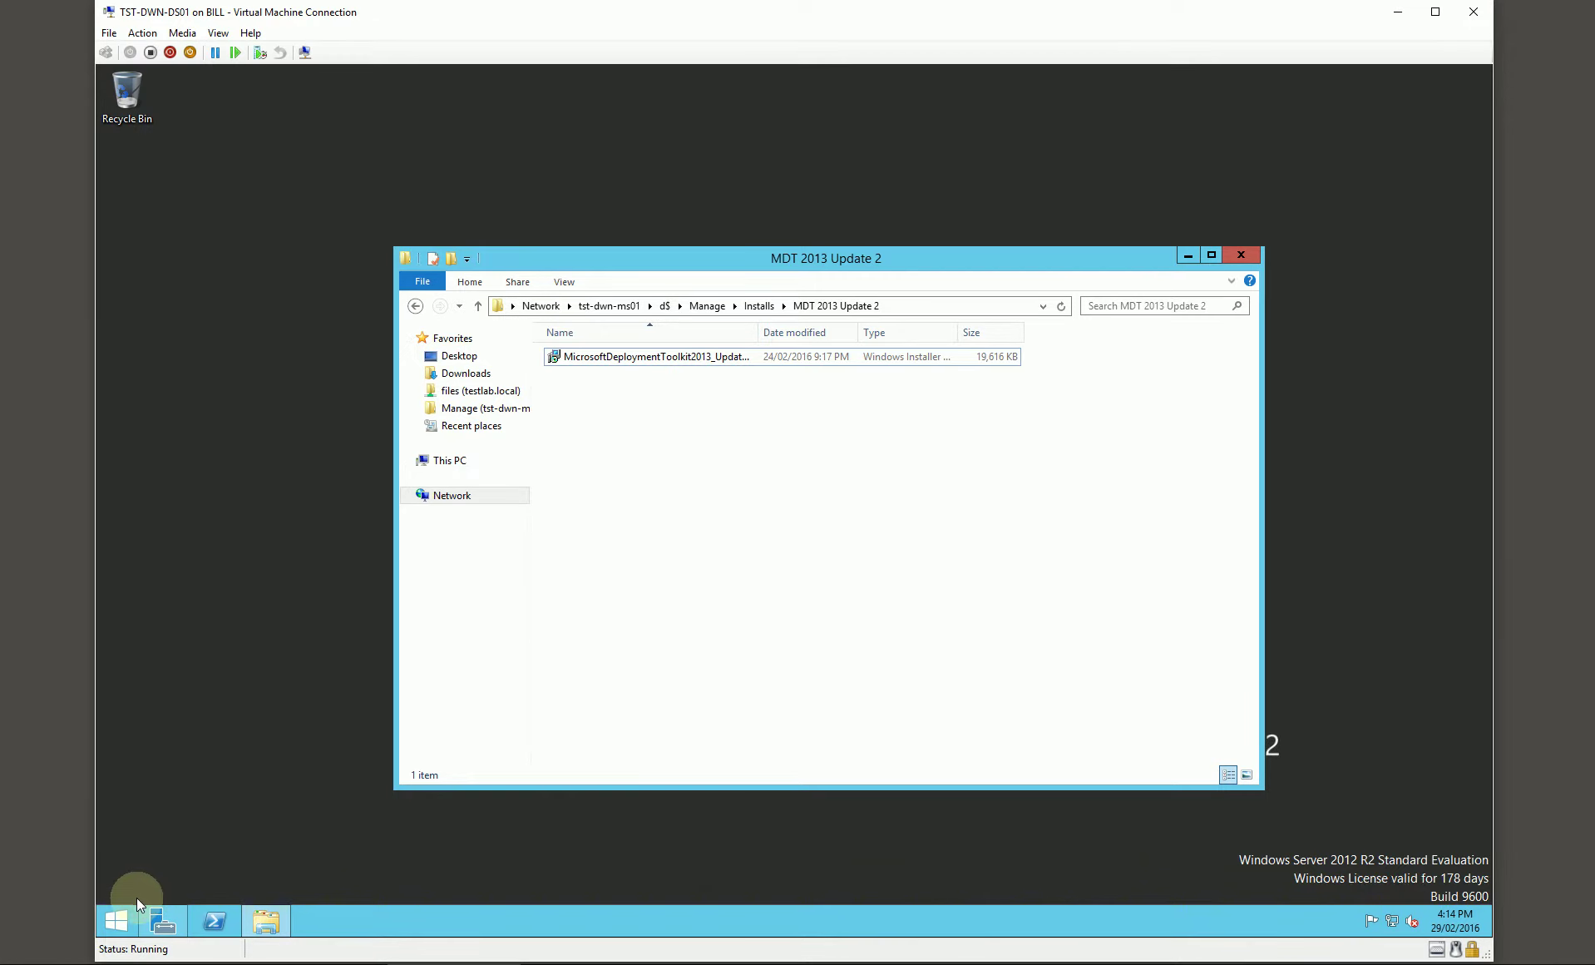
left_click(117, 922)
Step: Launch SQL Server Configuration Manager and enable the TCP/IP protocol for SQLEXPRESS
left_click(207, 900)
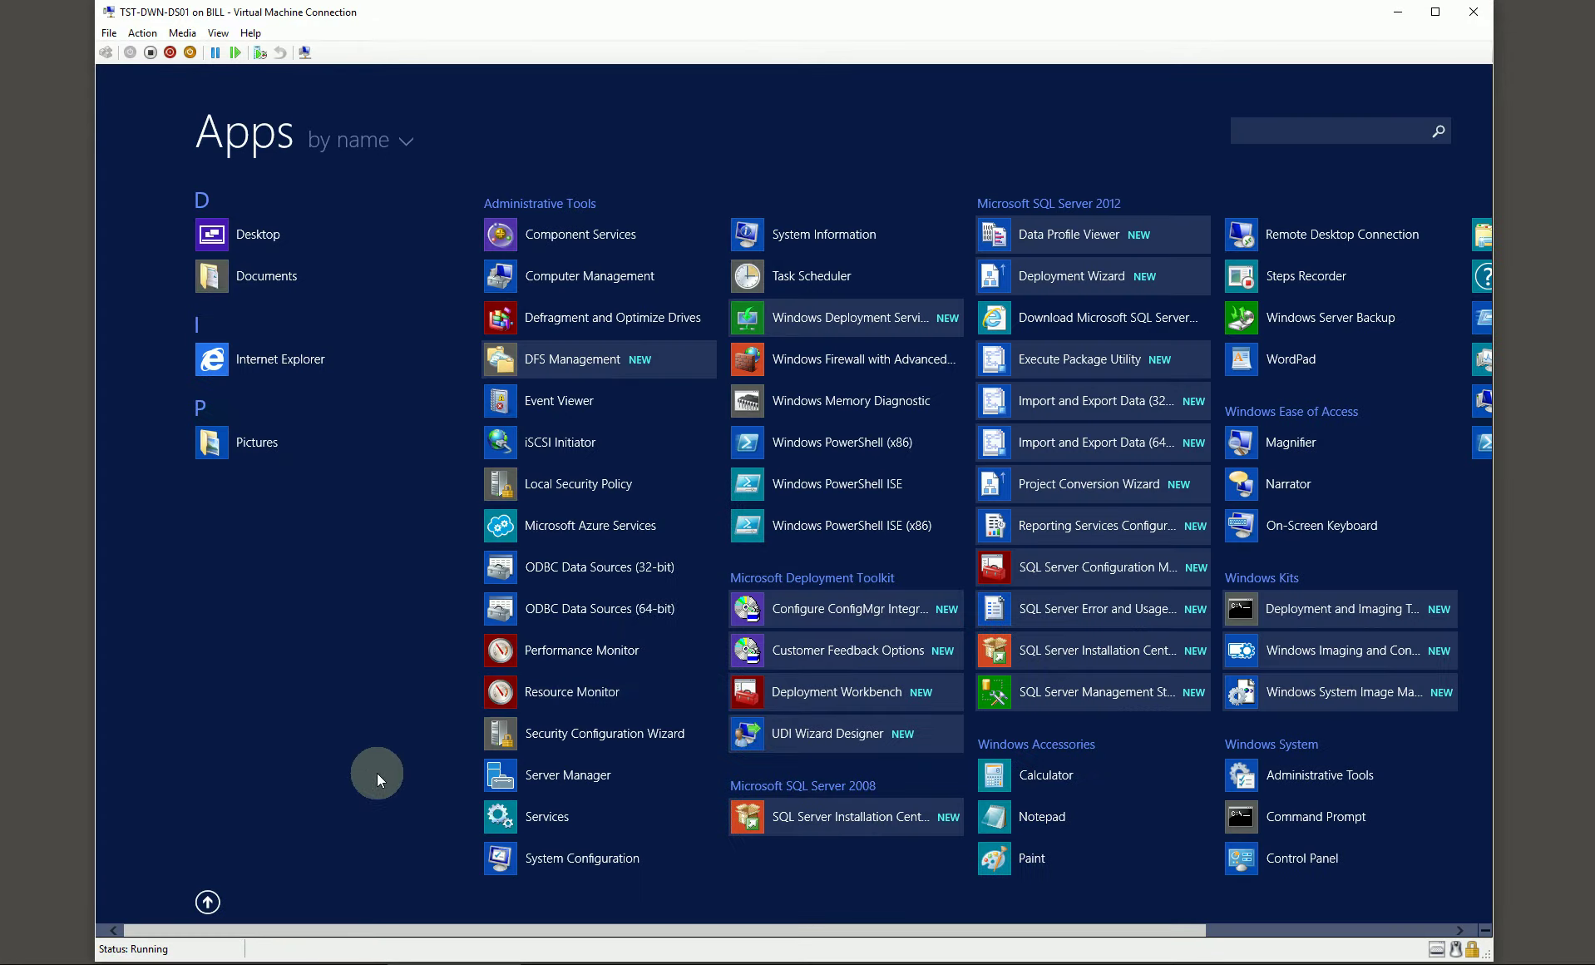
scroll(757, 611, "down", 2)
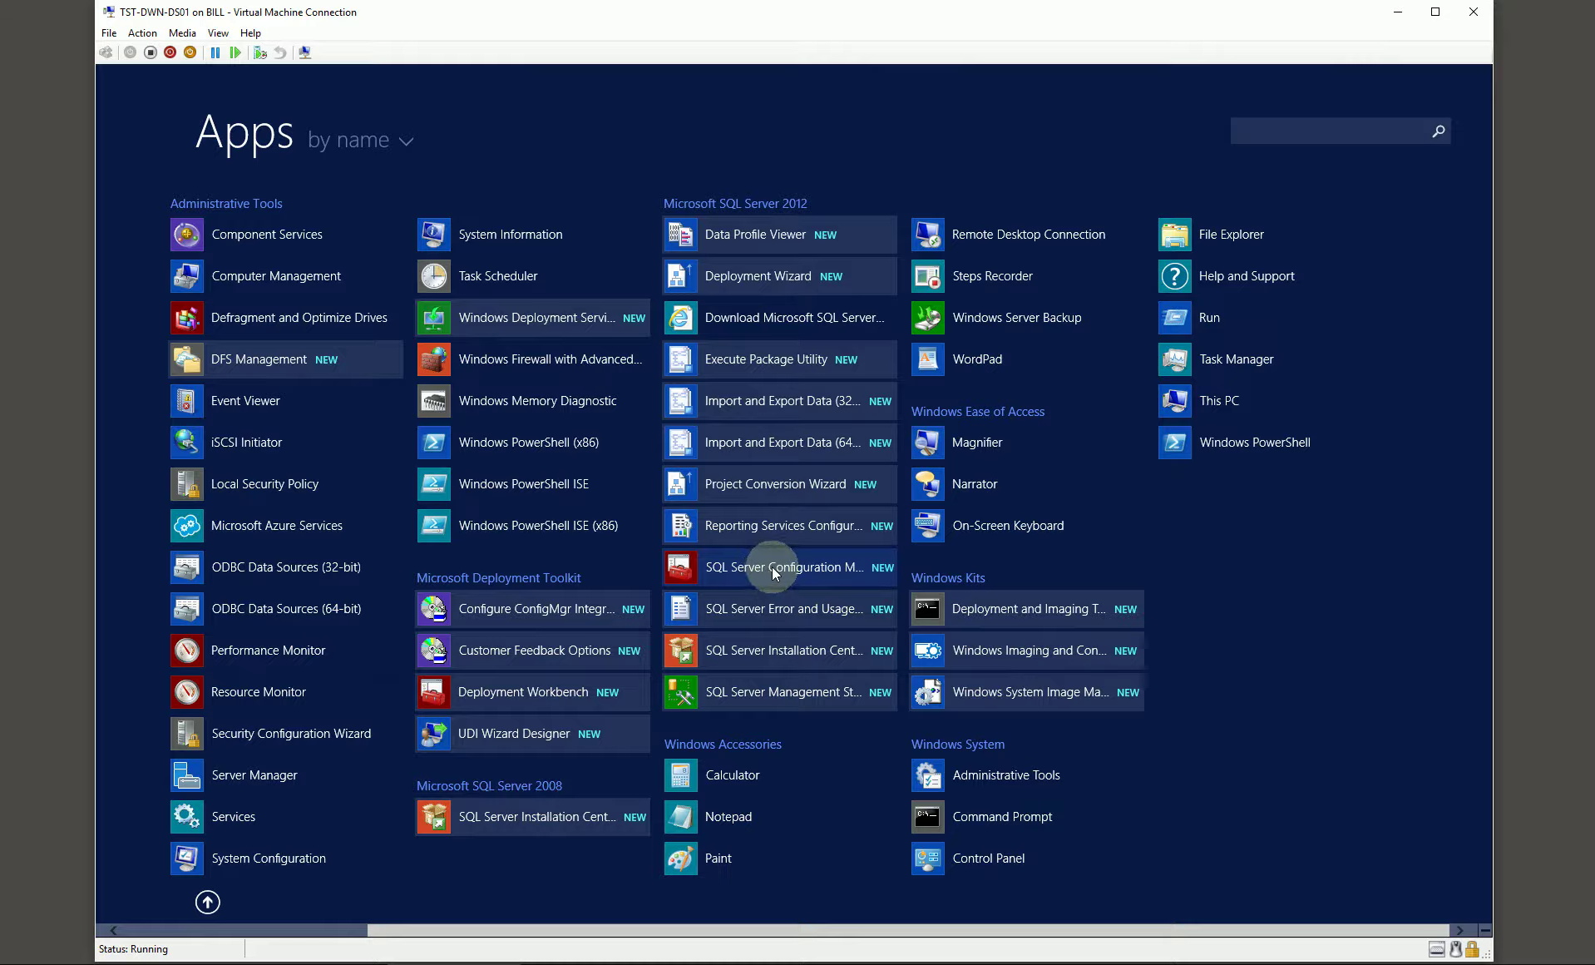
left_click(771, 566)
left_click(865, 519)
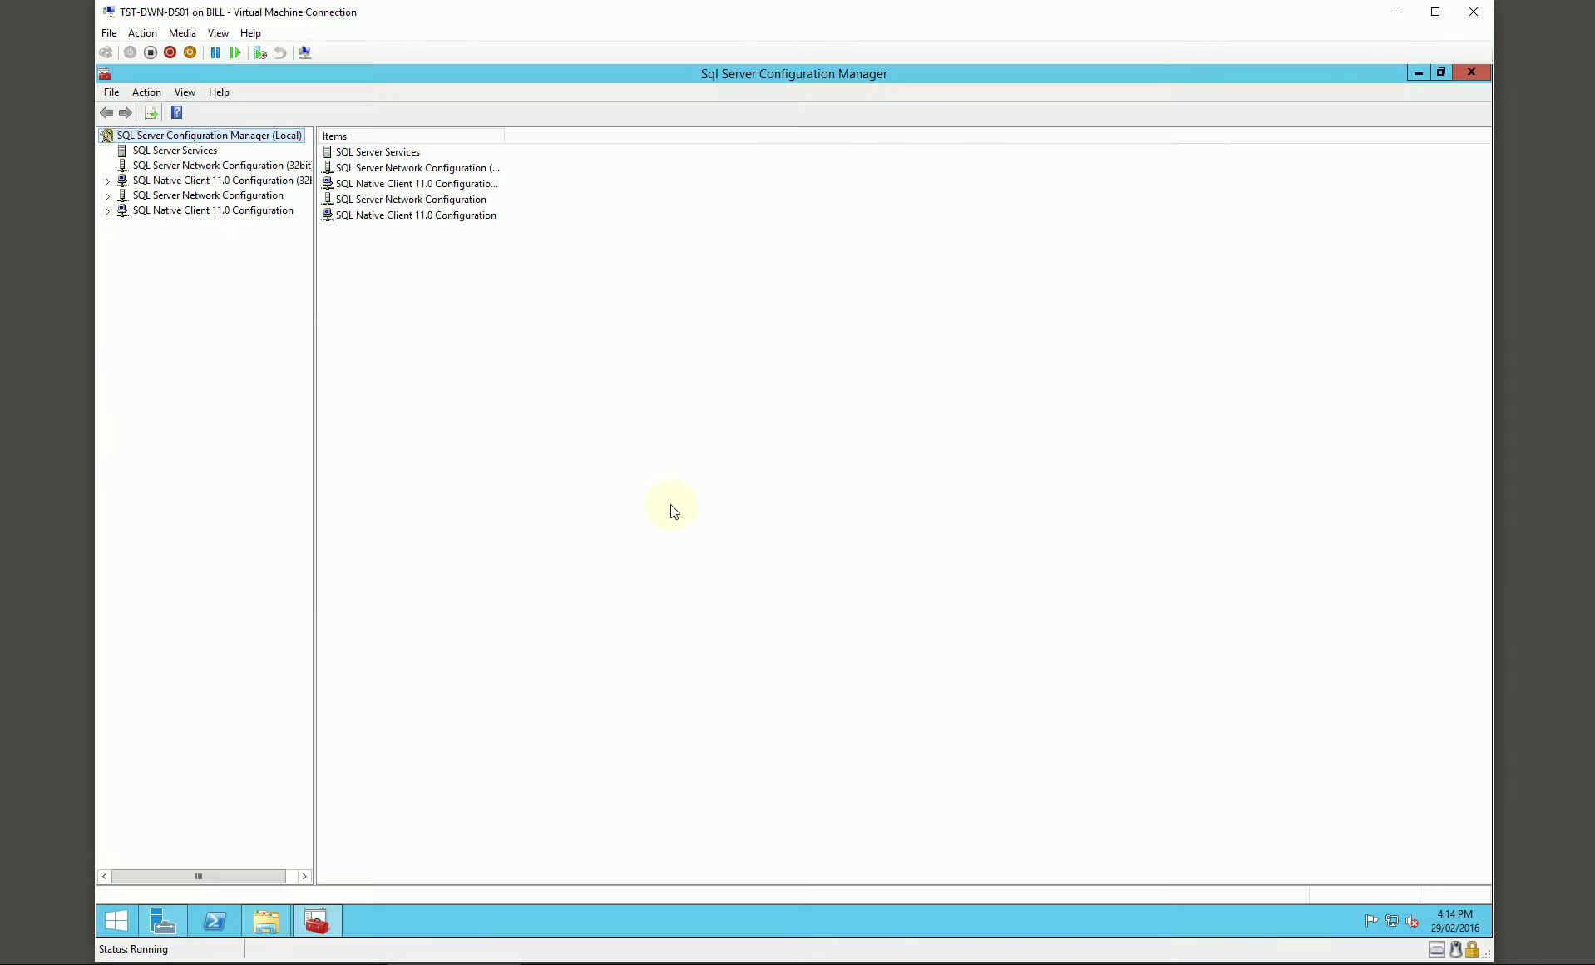
left_click(108, 195)
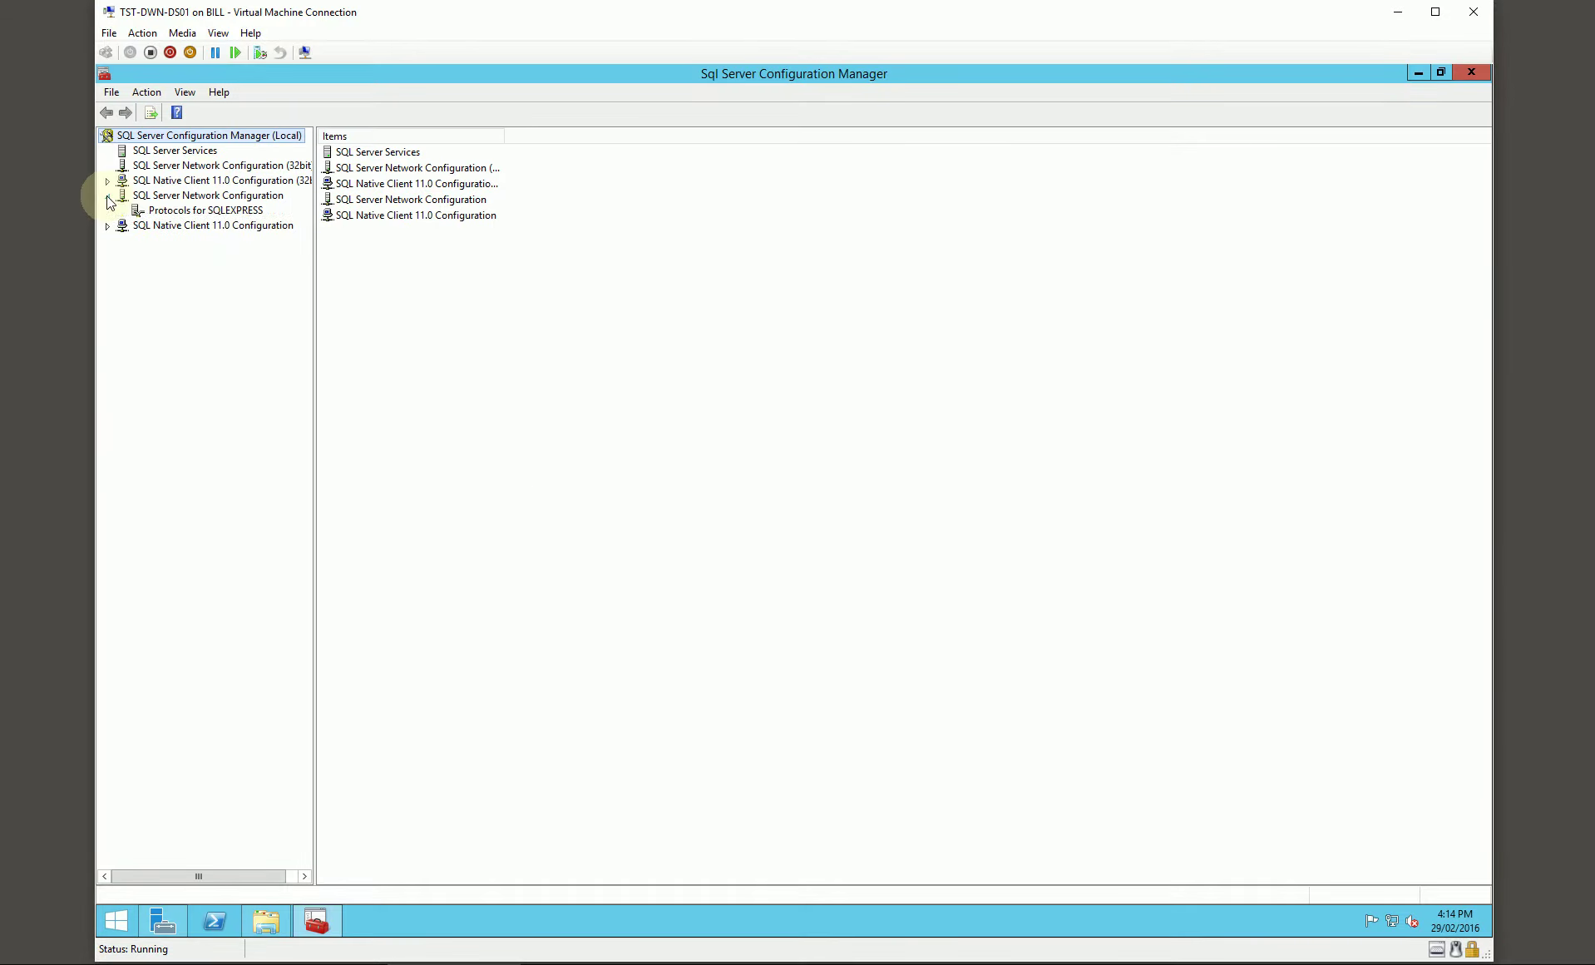
left_click(166, 210)
right_click(353, 183)
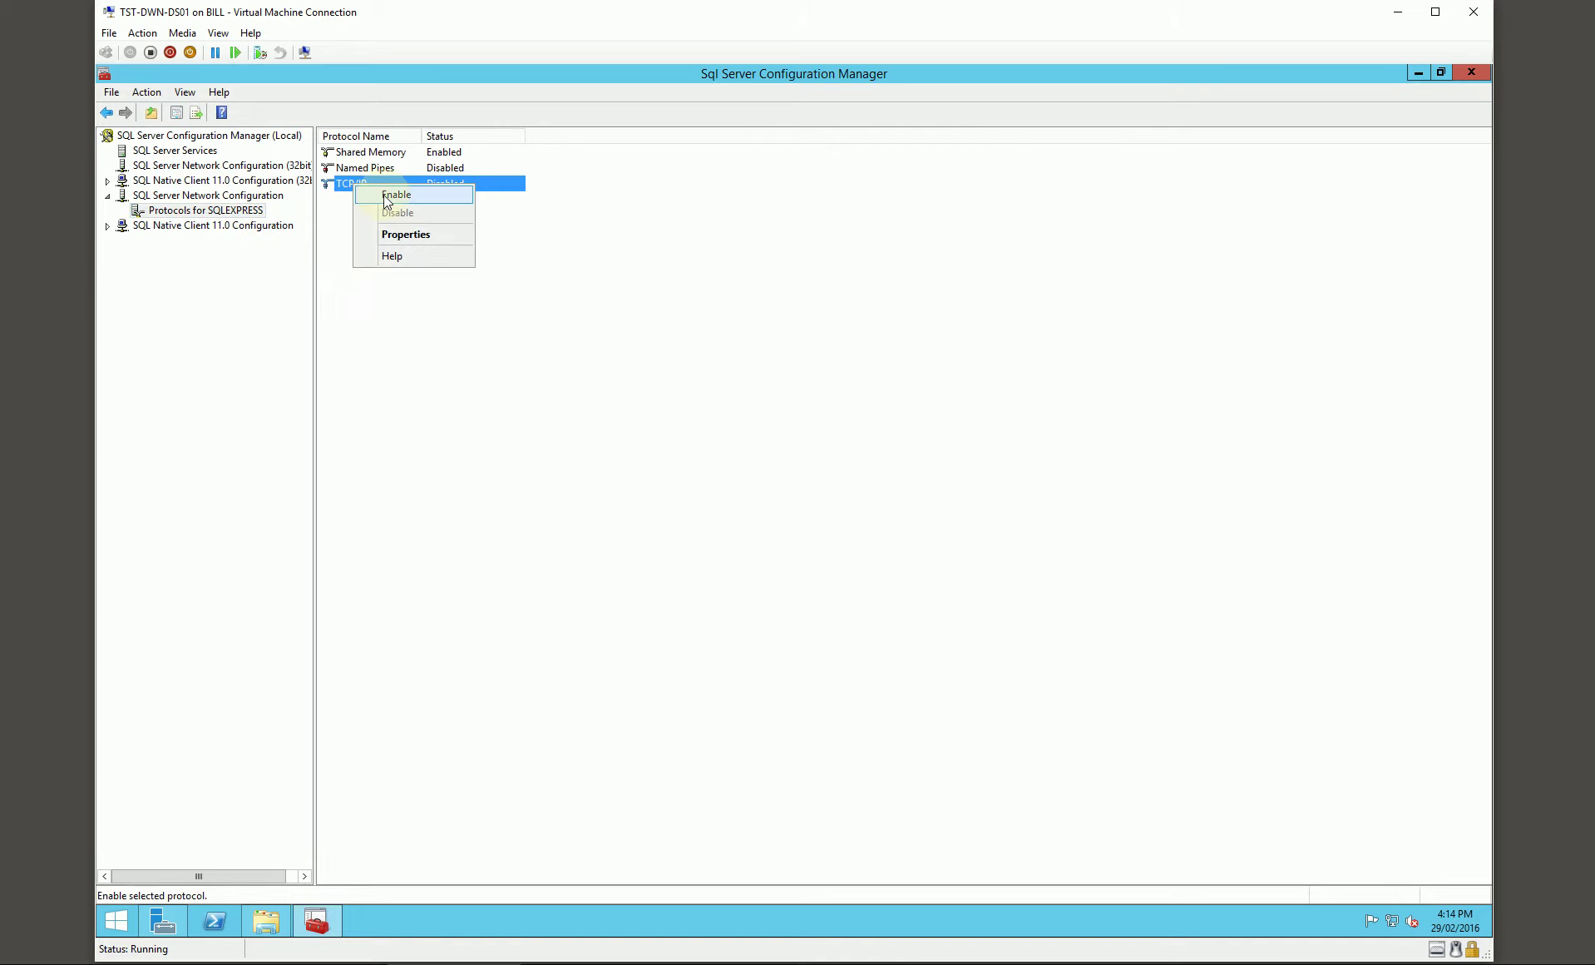
left_click(387, 194)
left_click(950, 529)
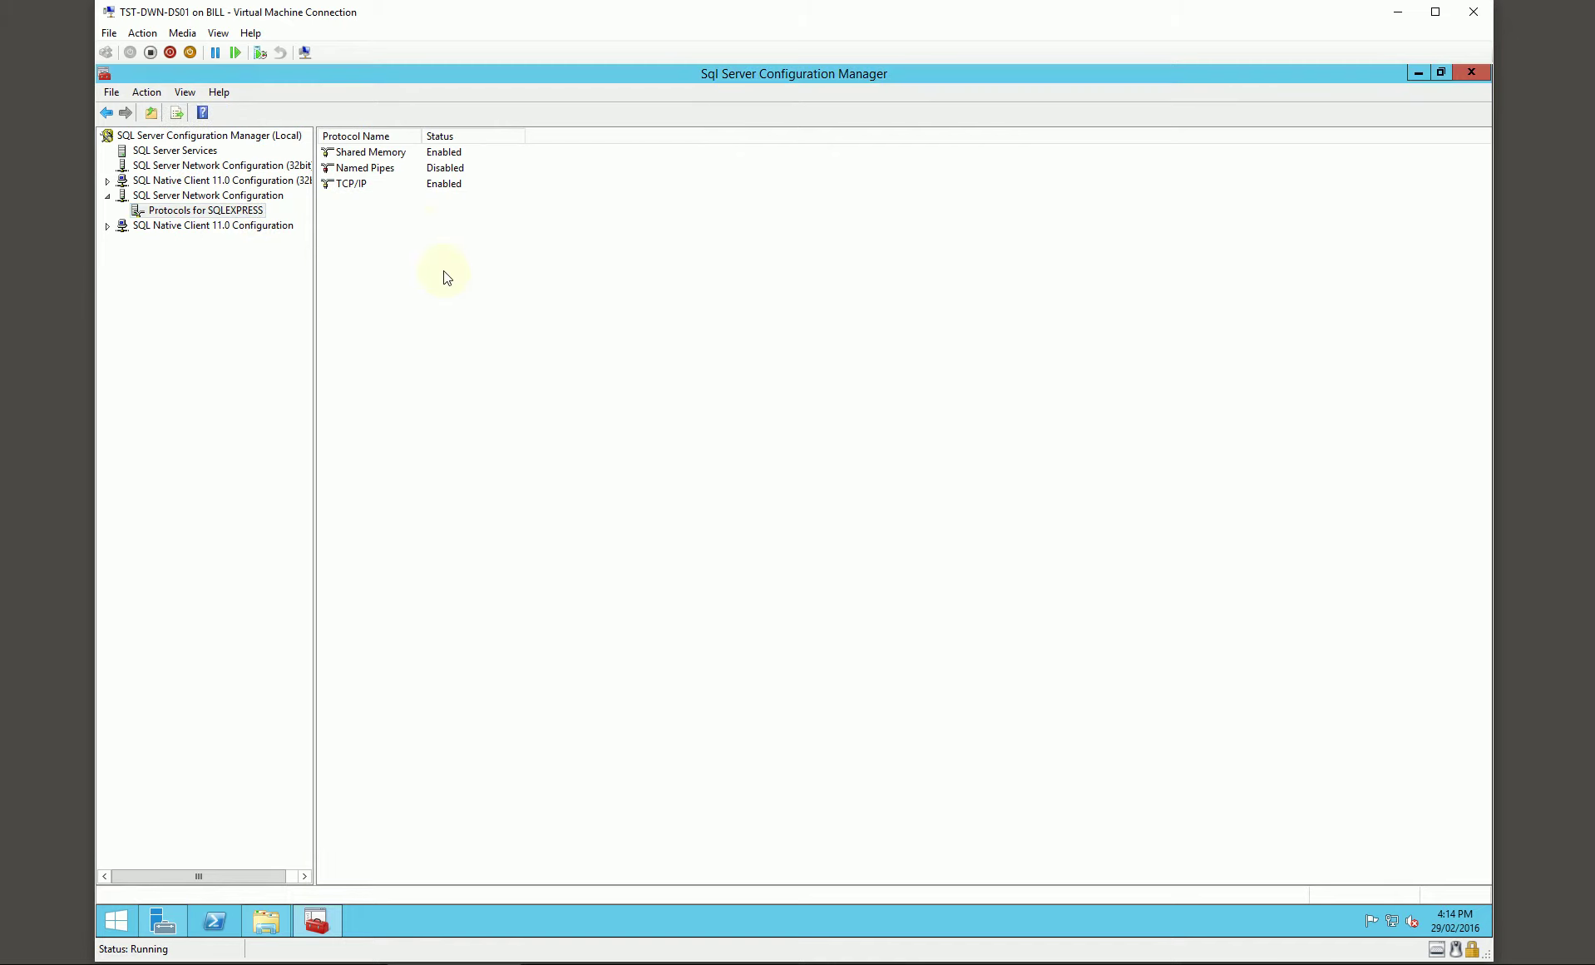
Step: Clear IPAll TCP Dynamic Ports and set the IPAll TCP Port to 1433
double_click(356, 184)
left_click(689, 325)
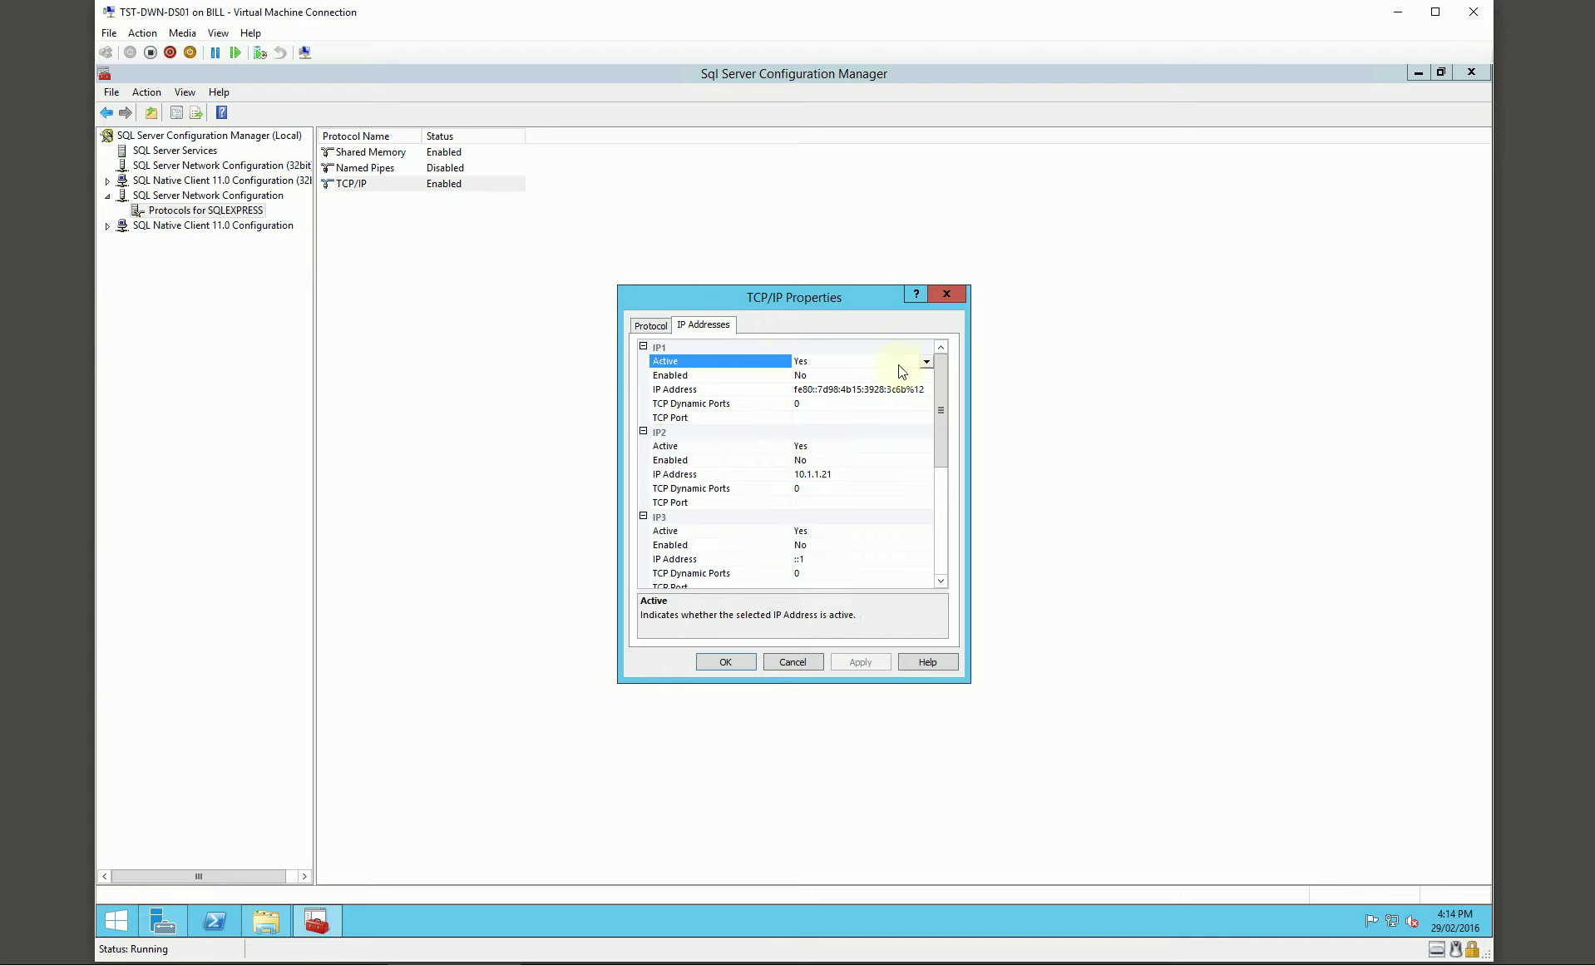
left_click_drag(940, 382, 937, 508)
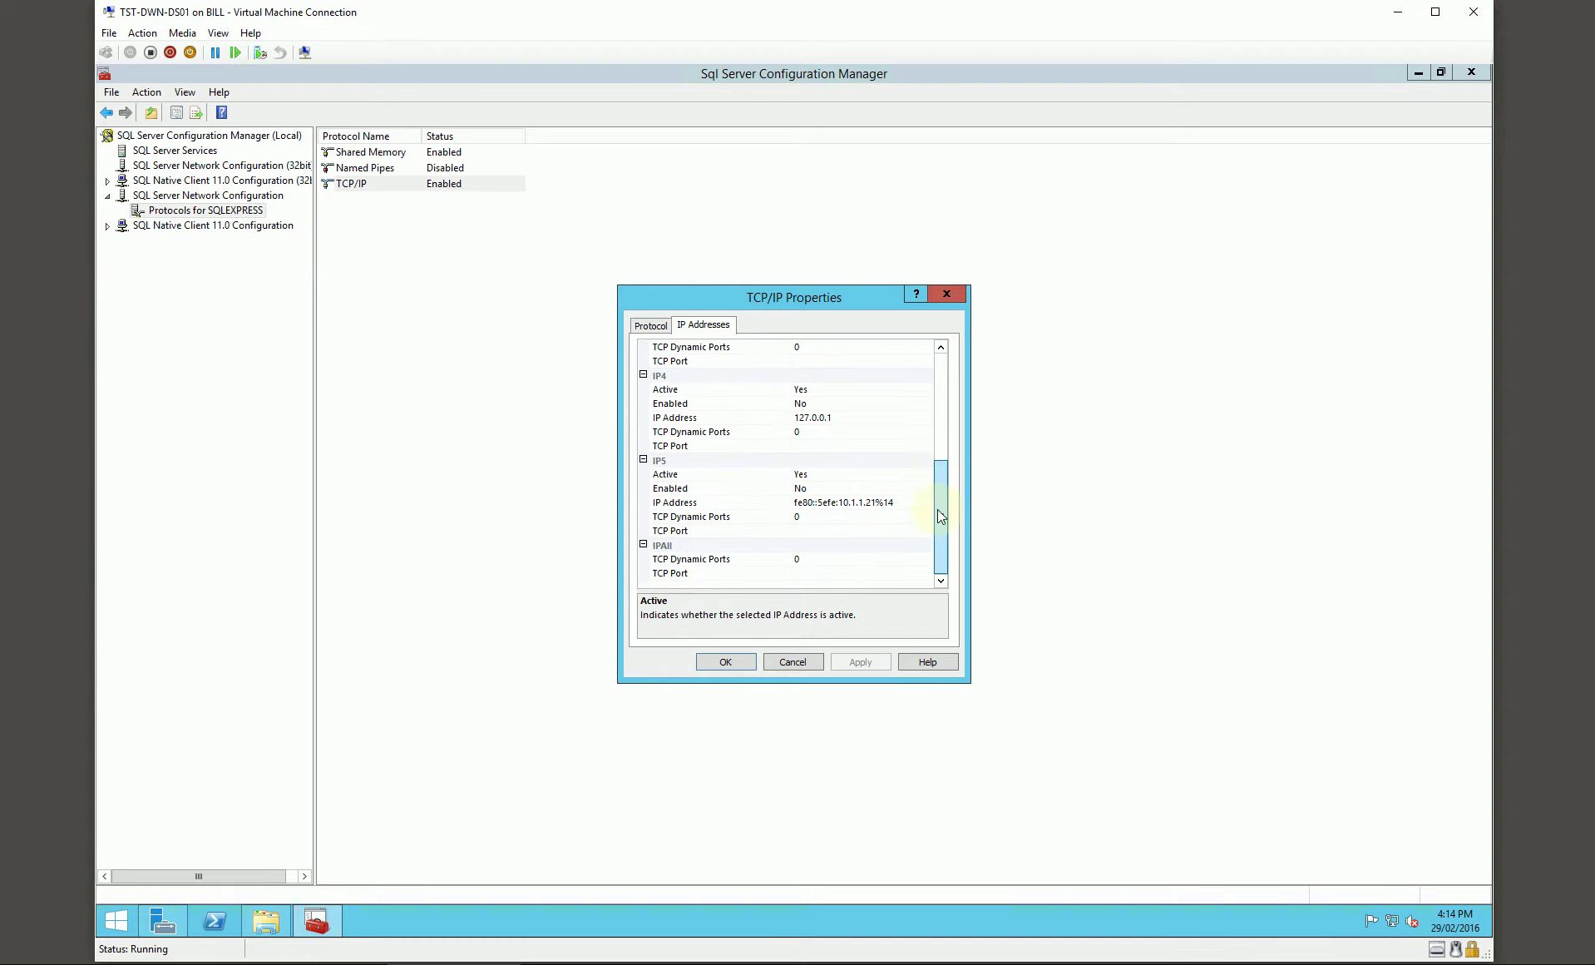
left_click(804, 558)
key("BackSpace")
left_click(801, 572)
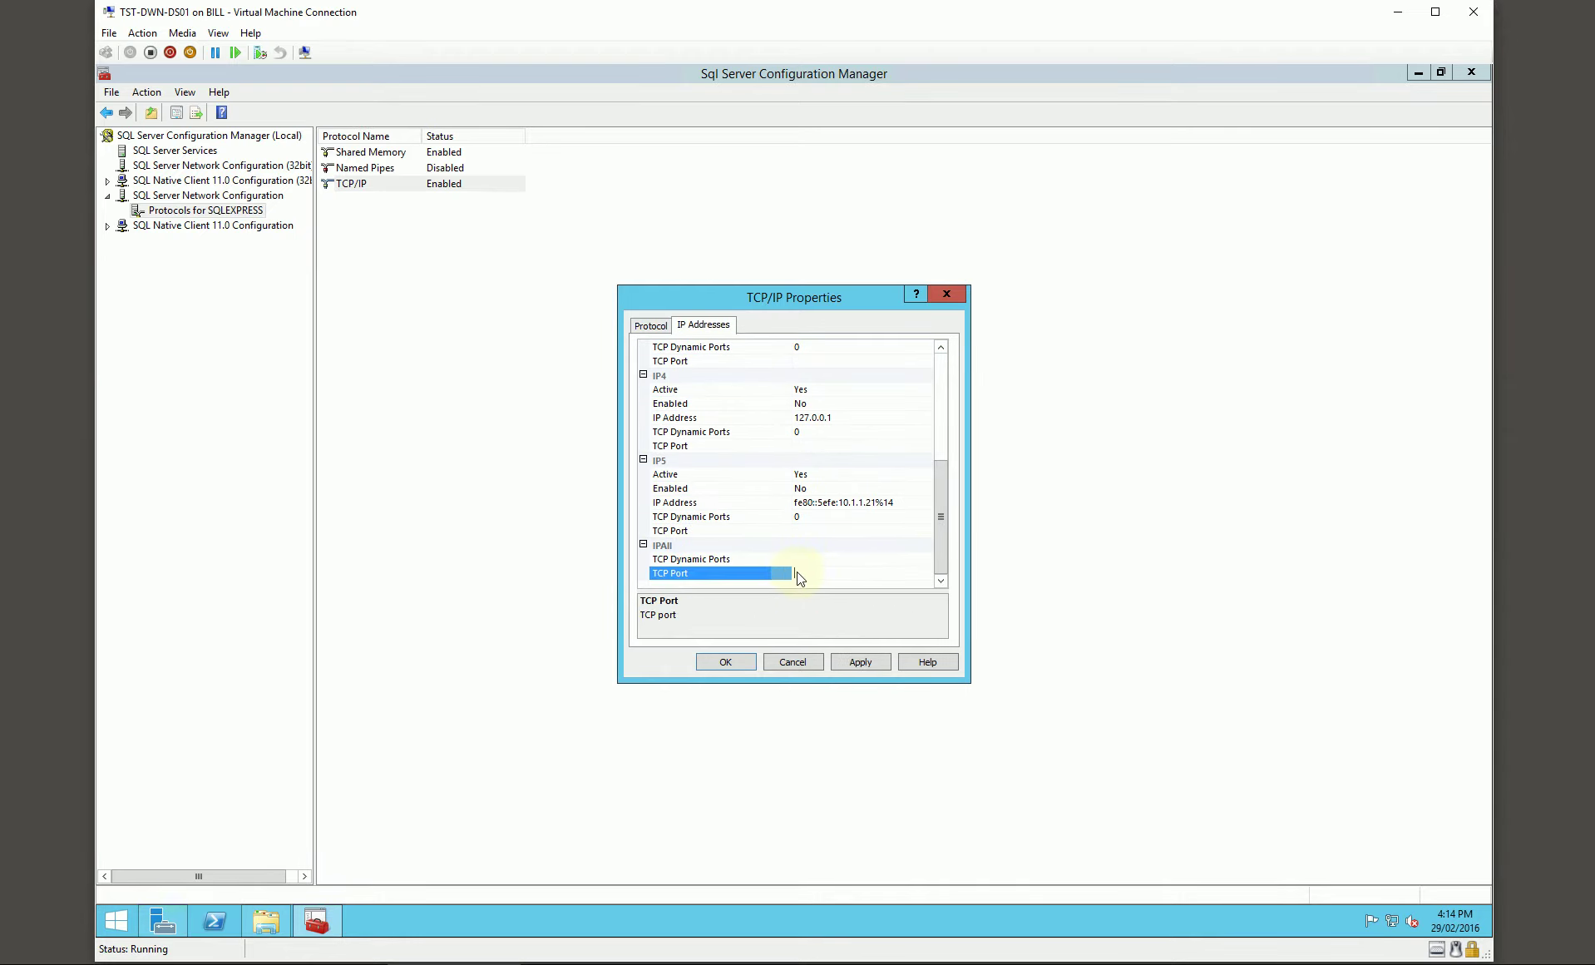
type("1433")
left_click(722, 662)
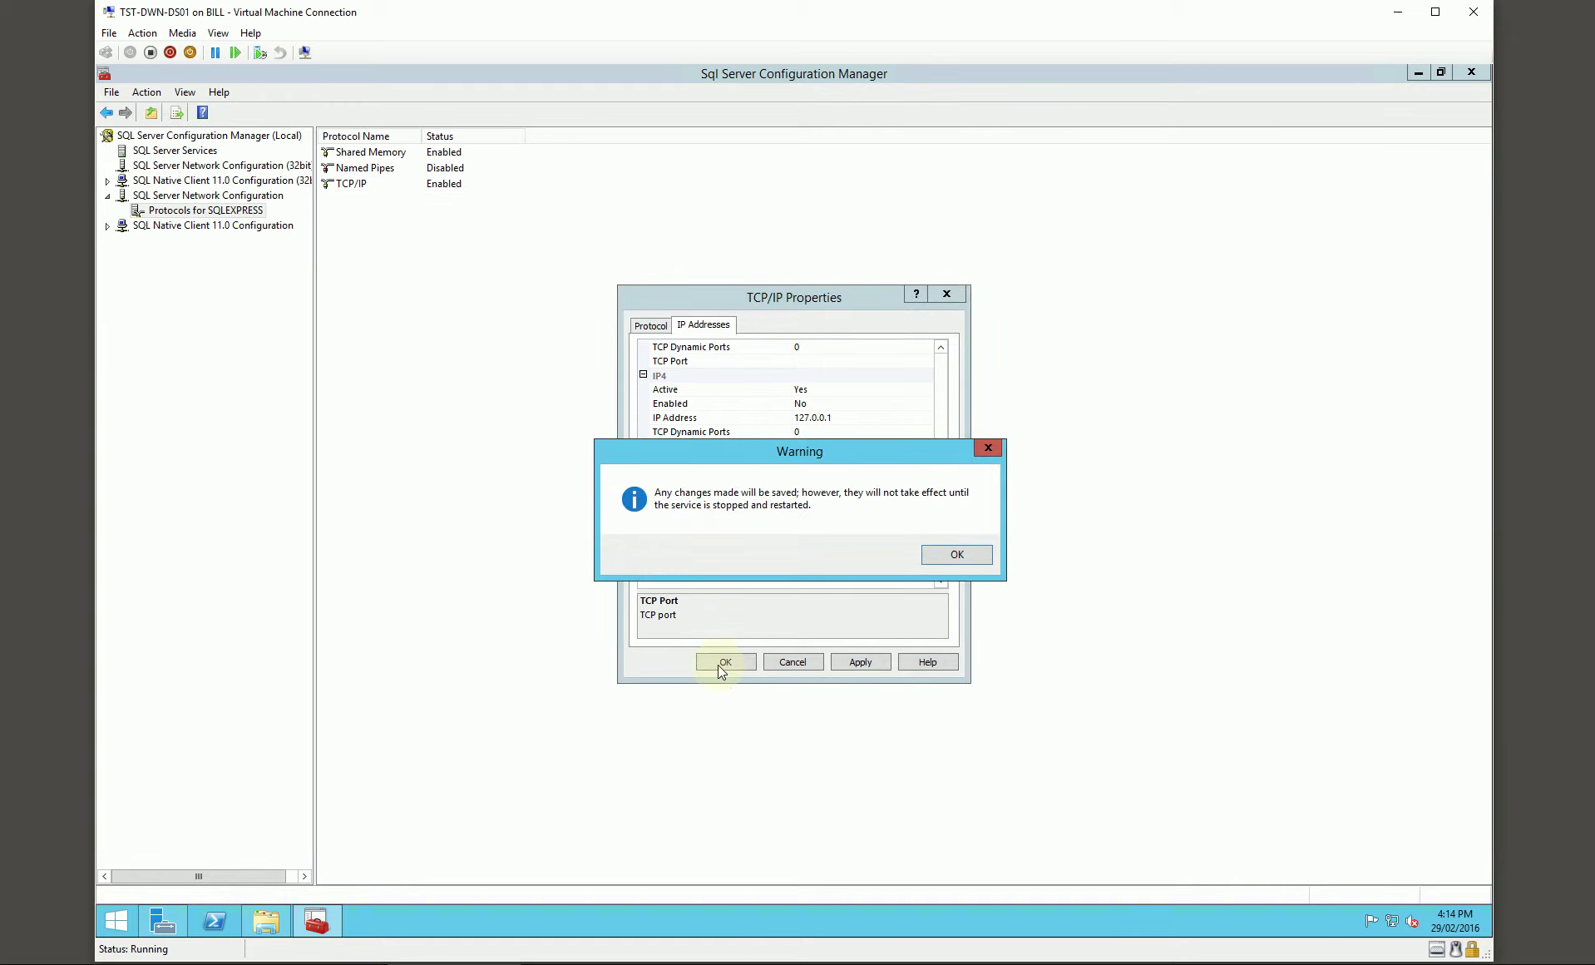
left_click(957, 555)
left_click(175, 150)
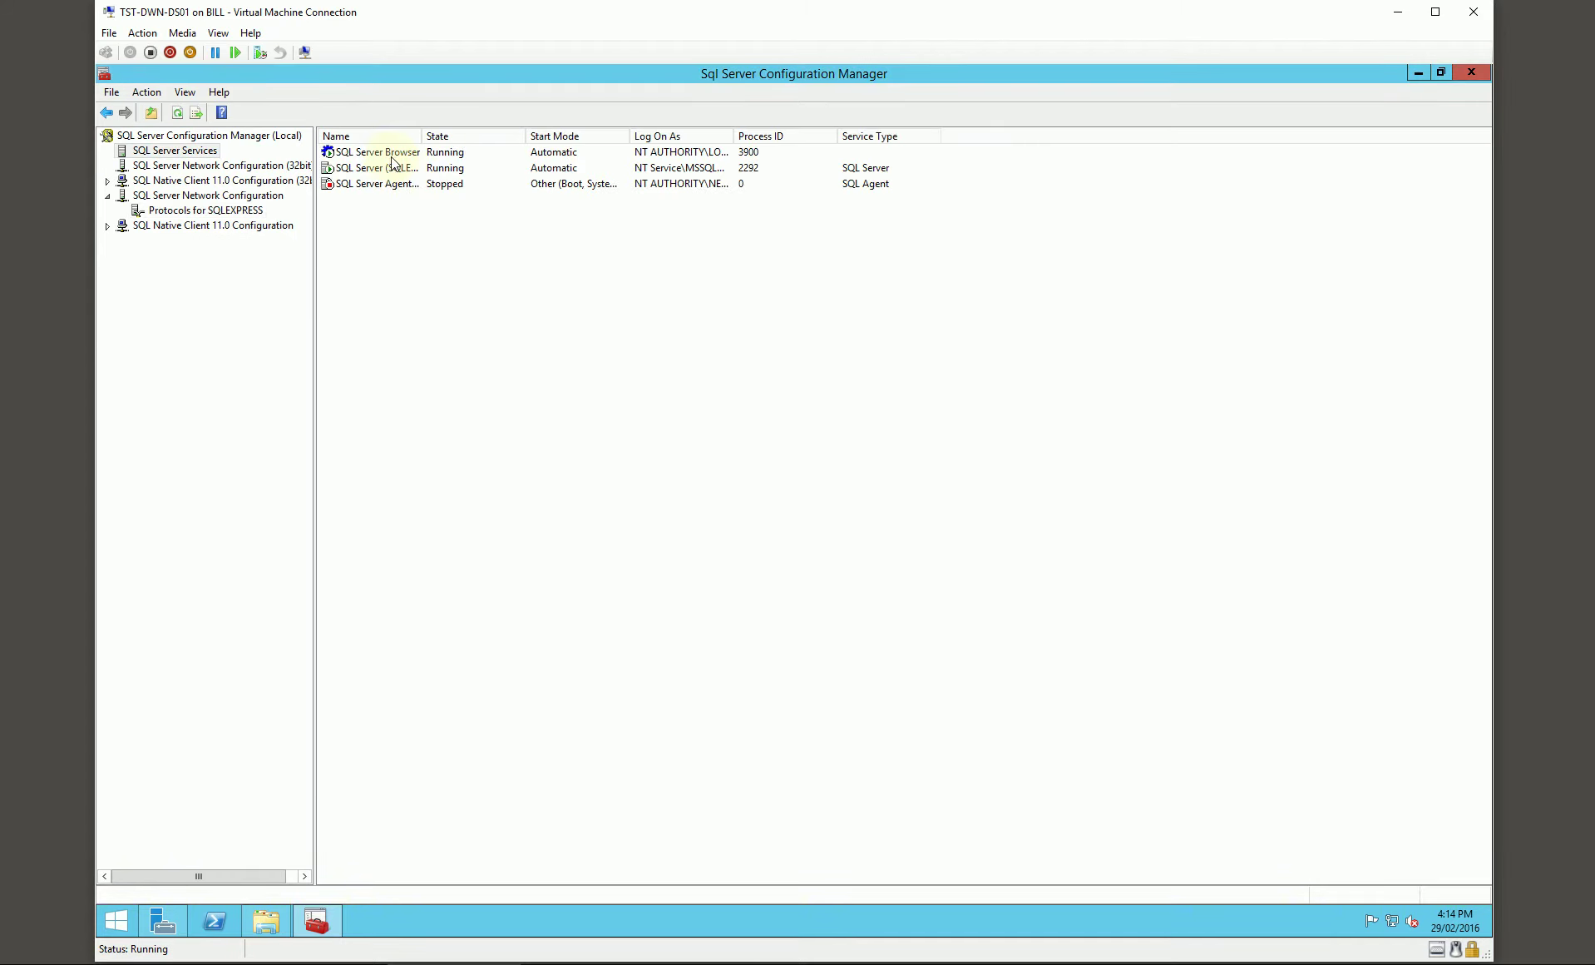
Step: Restart the SQL Server (SQLEXPRESS) service and review the SQL Server Browser service properties
right_click(378, 168)
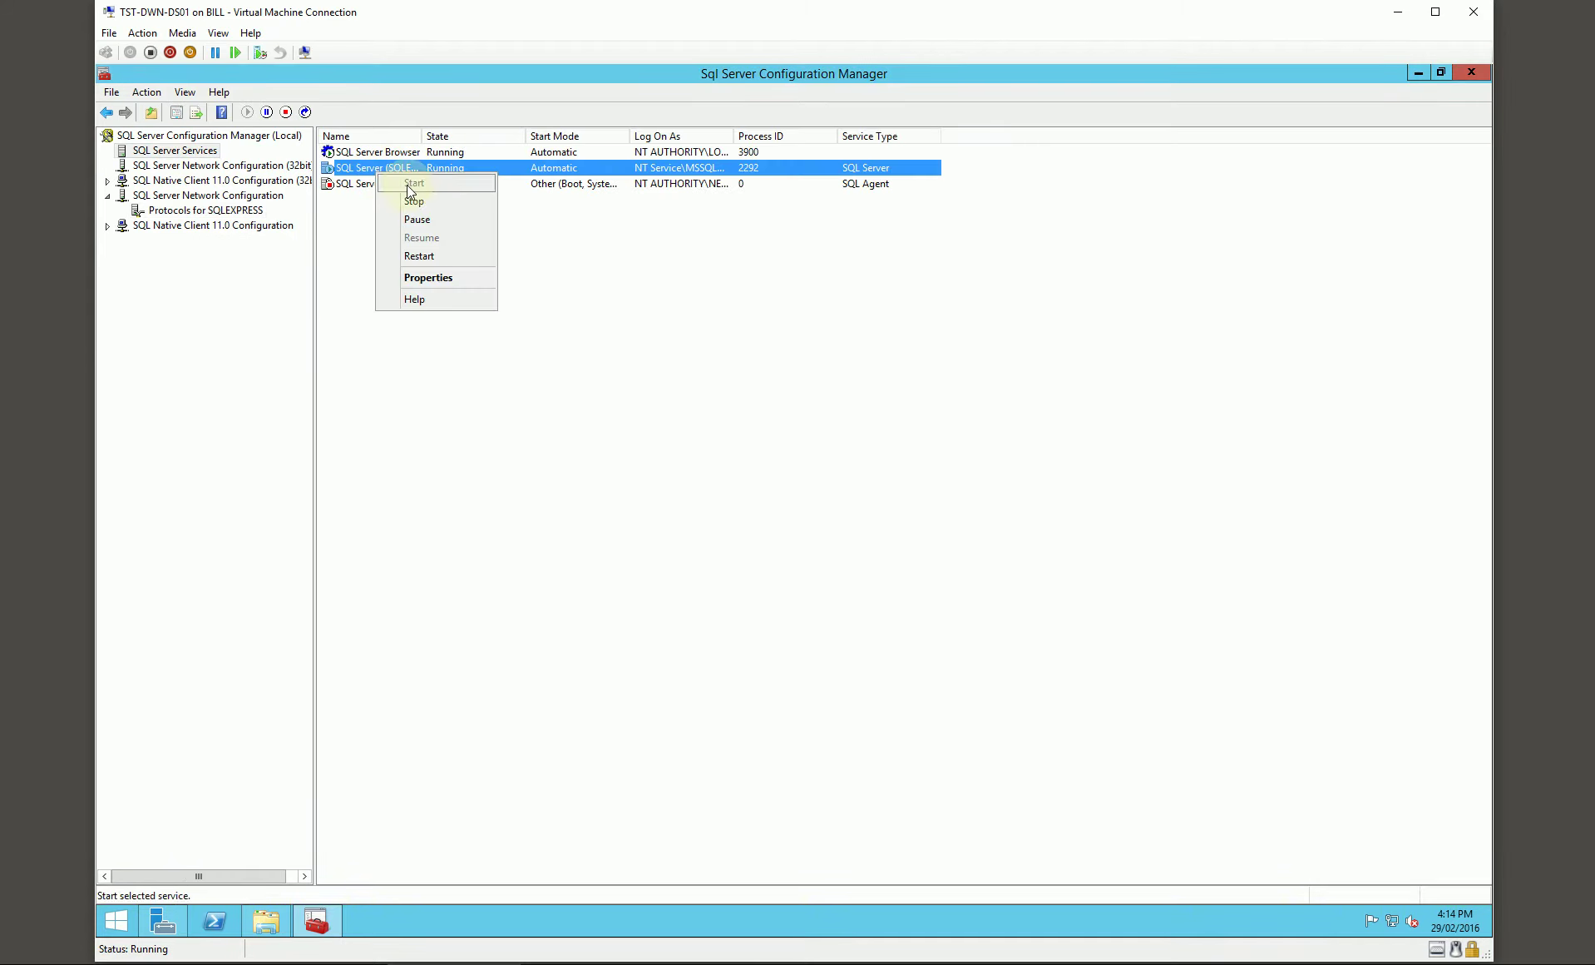
left_click(426, 256)
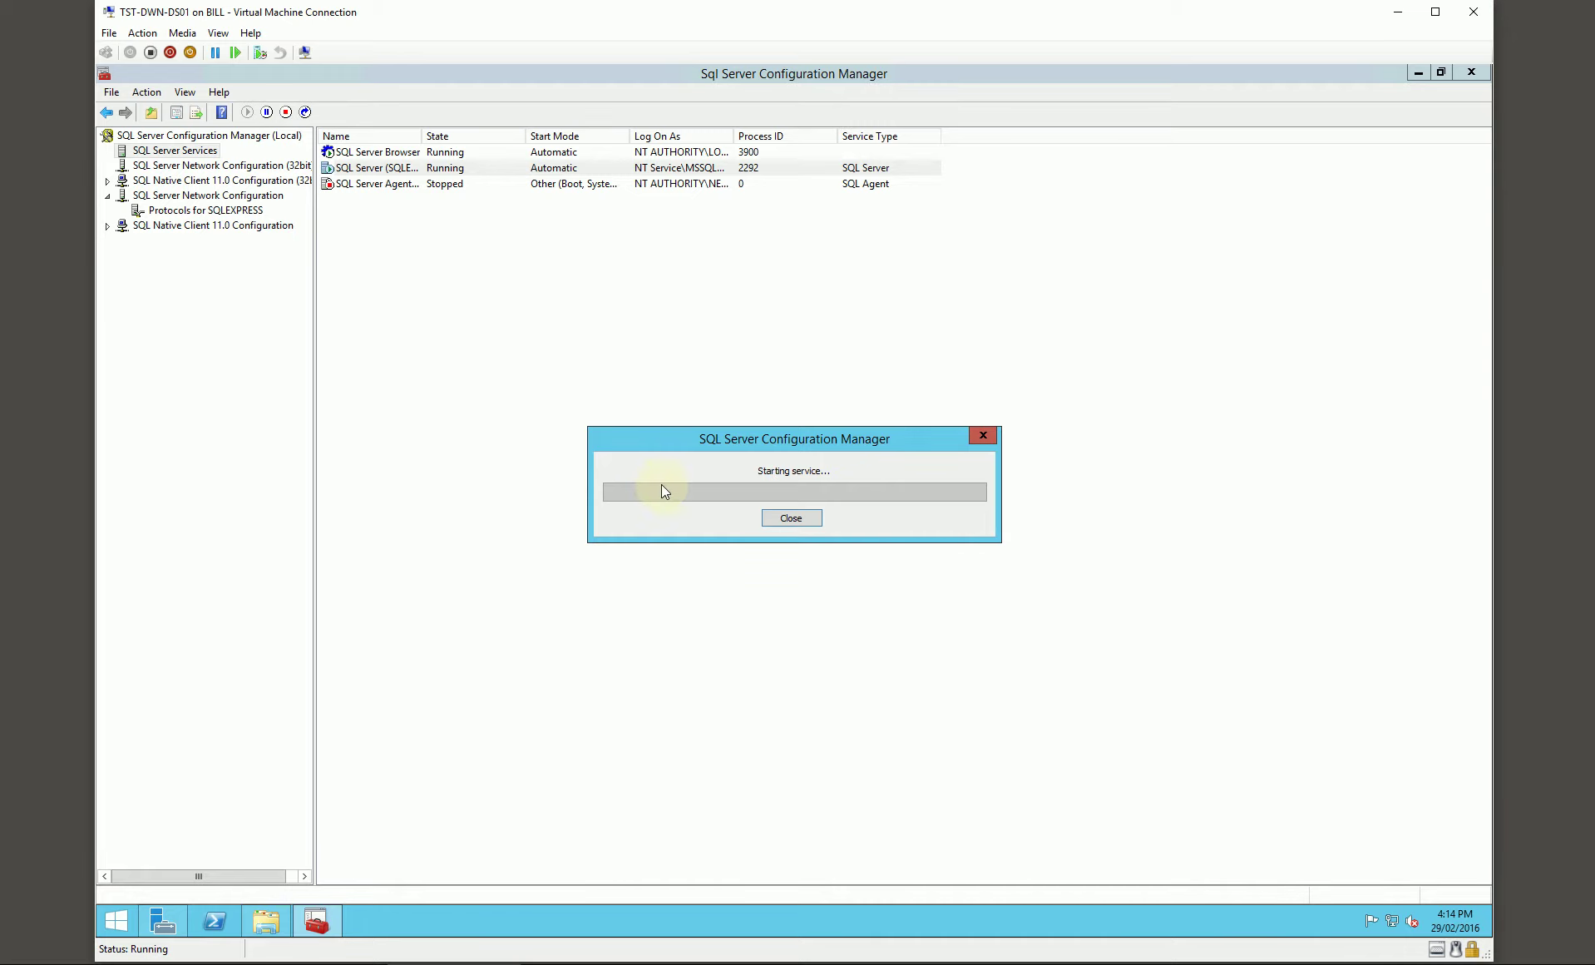
double_click(403, 156)
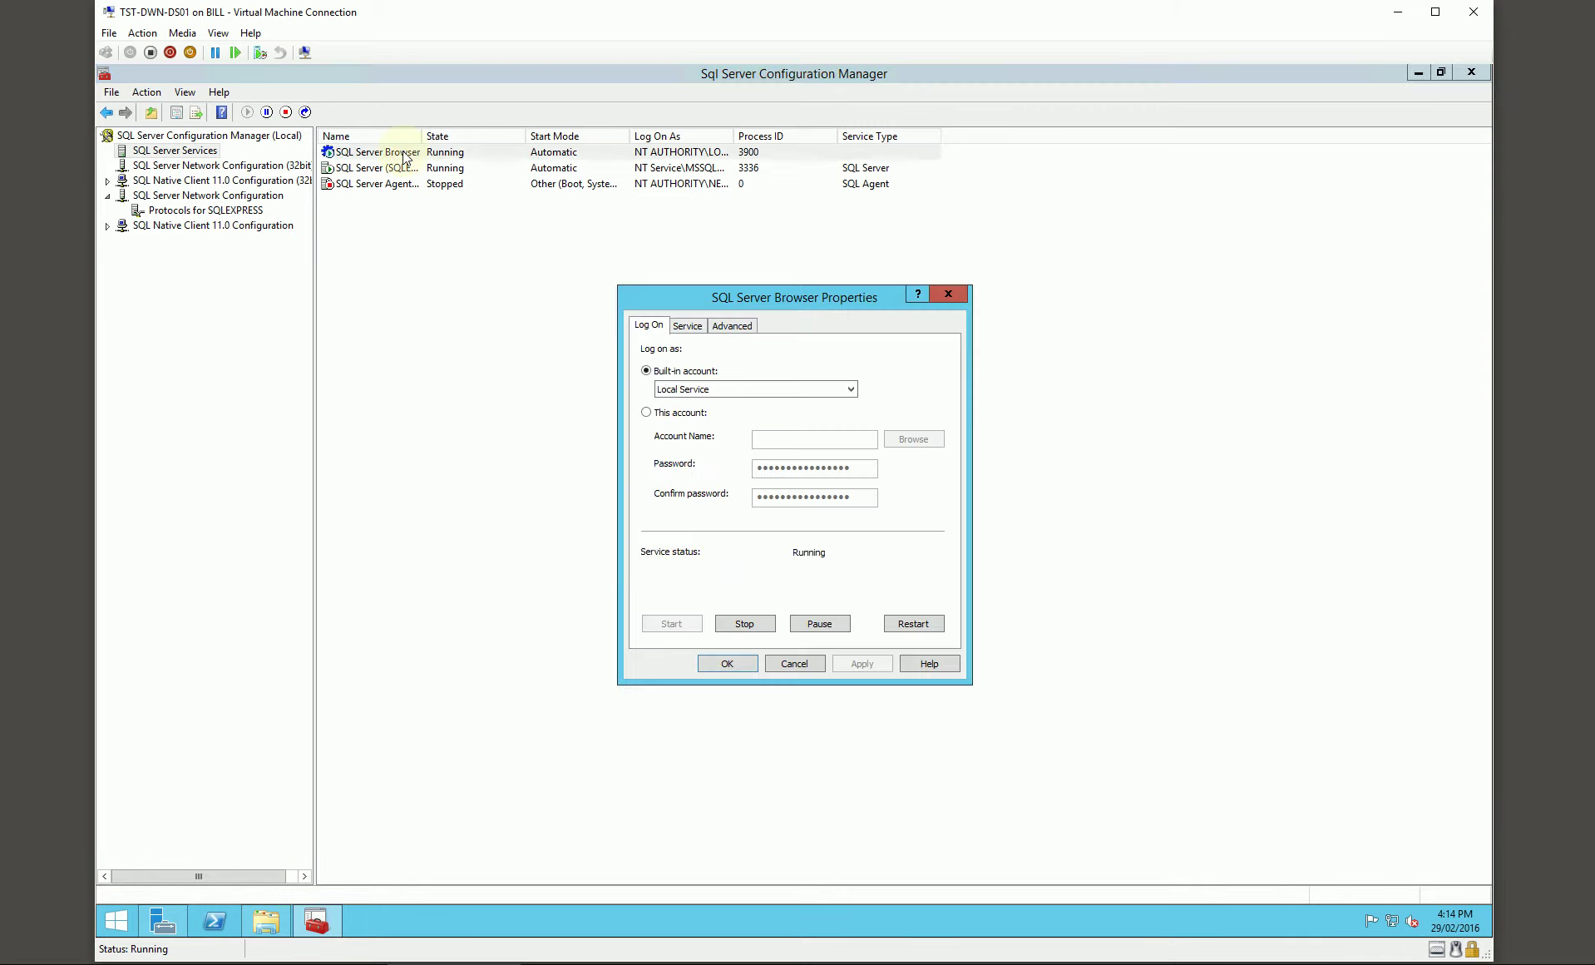
left_click(688, 326)
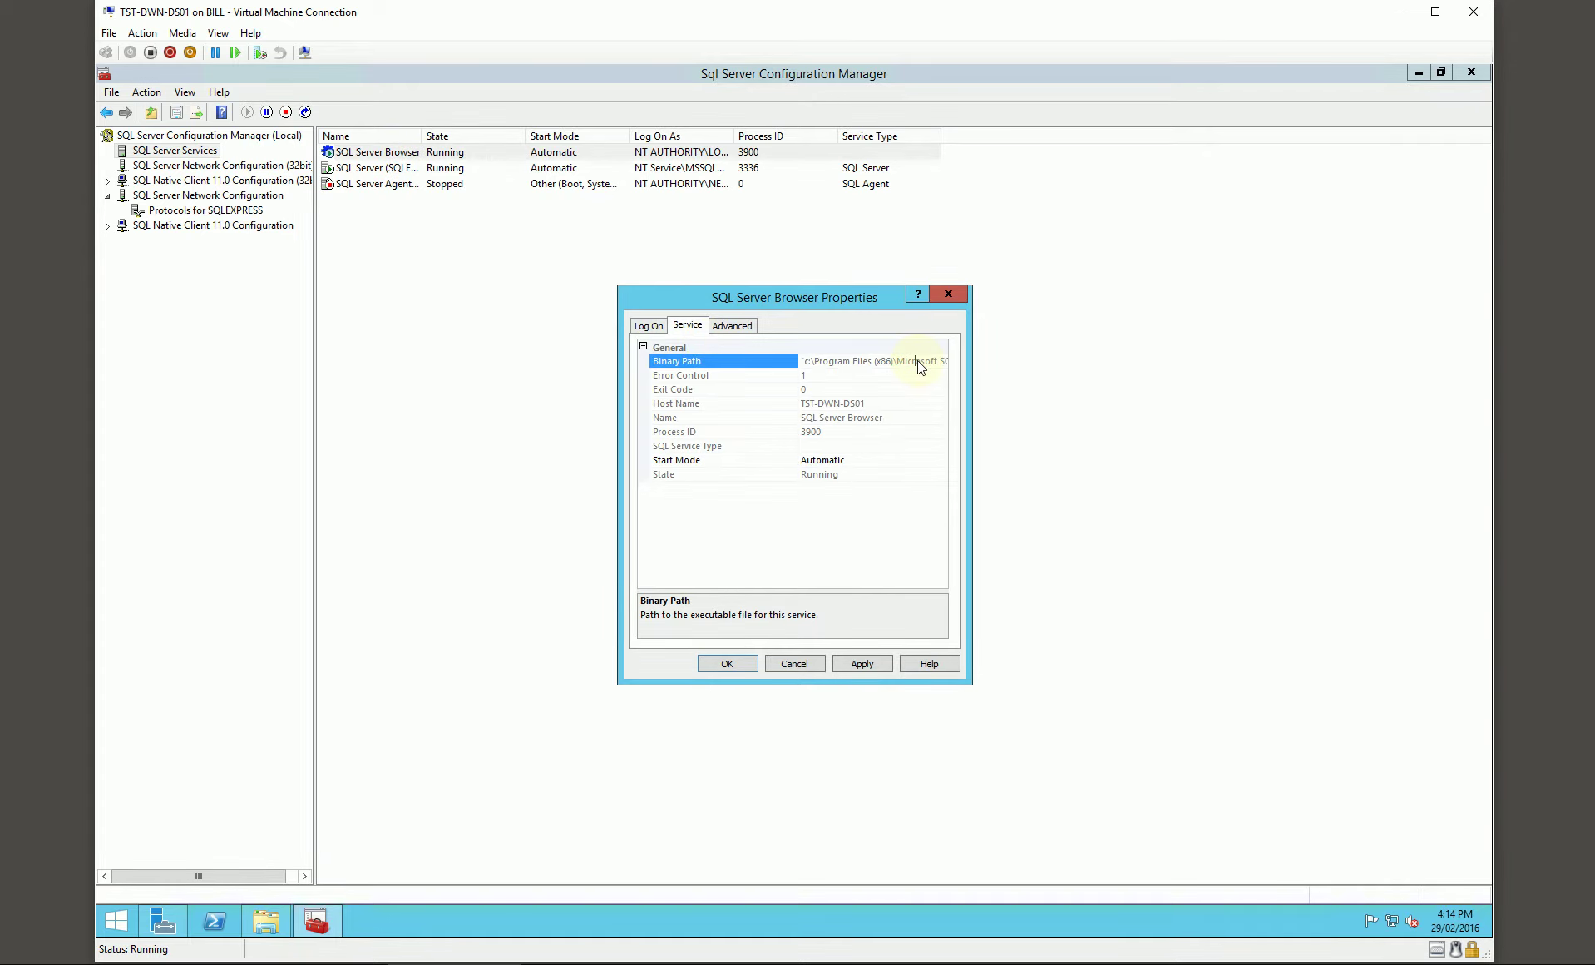
key("Right")
key("Right")
key("Right")
key("Right")
key("Right")
key("Right")
key("Right")
key("Right")
key("Right")
key("Right")
key("Right")
key("Right")
key("Right")
key("Right")
key("Right")
key("Right")
key("Right")
key("Right")
key("Right")
key("Right")
key("Right")
key("Right")
left_click(955, 291)
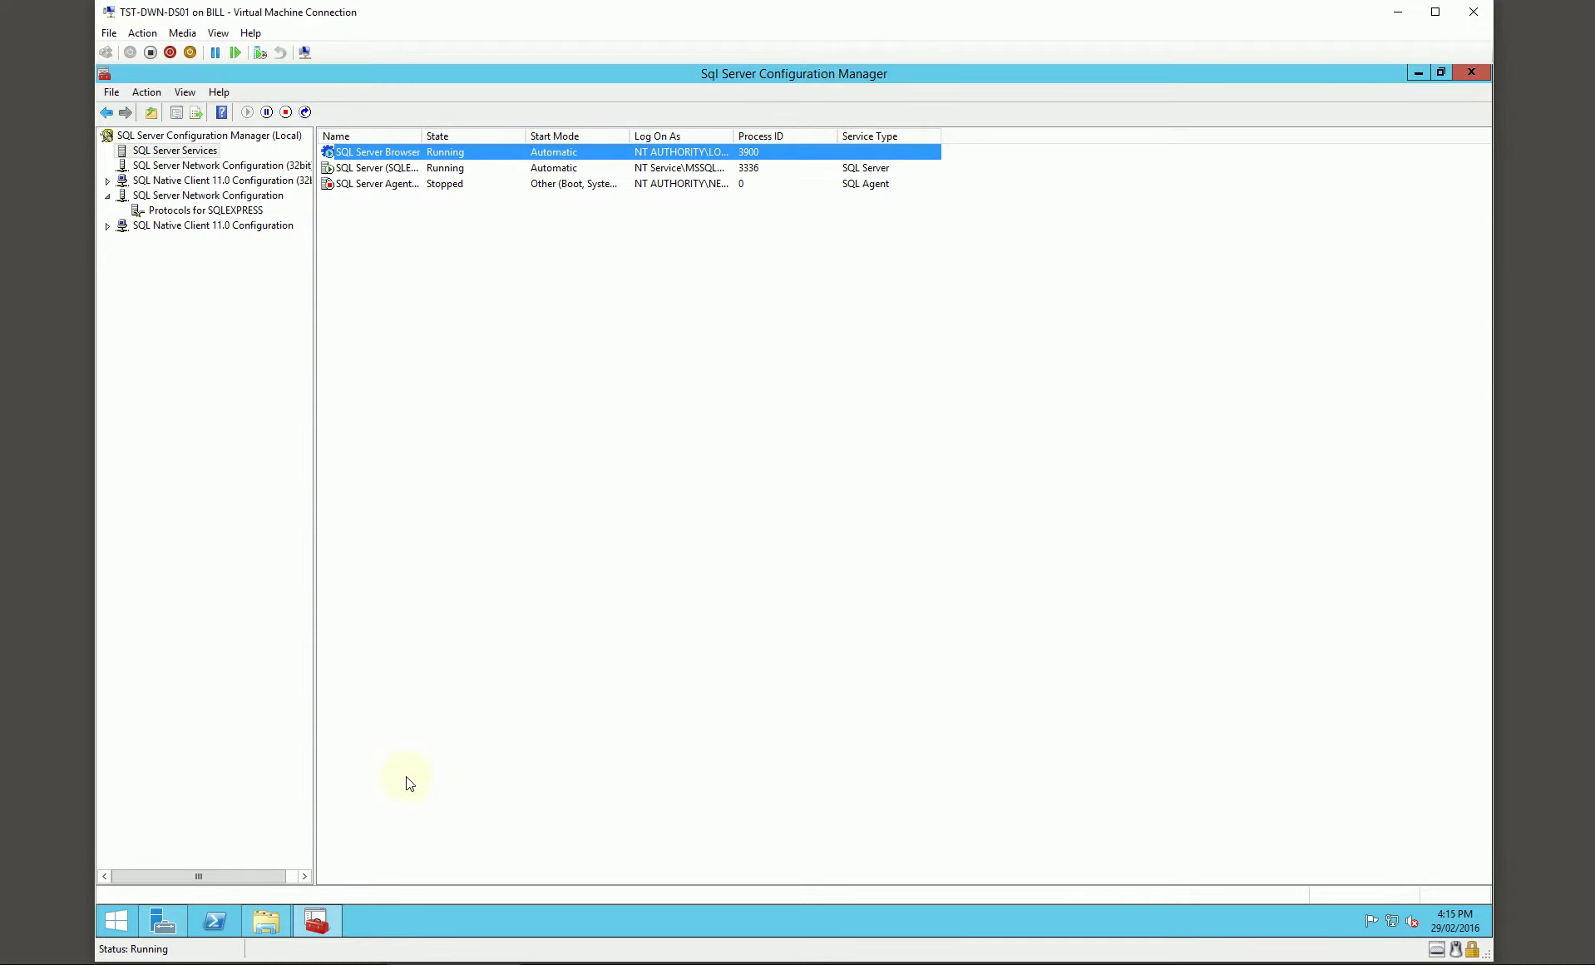
right_click(124, 918)
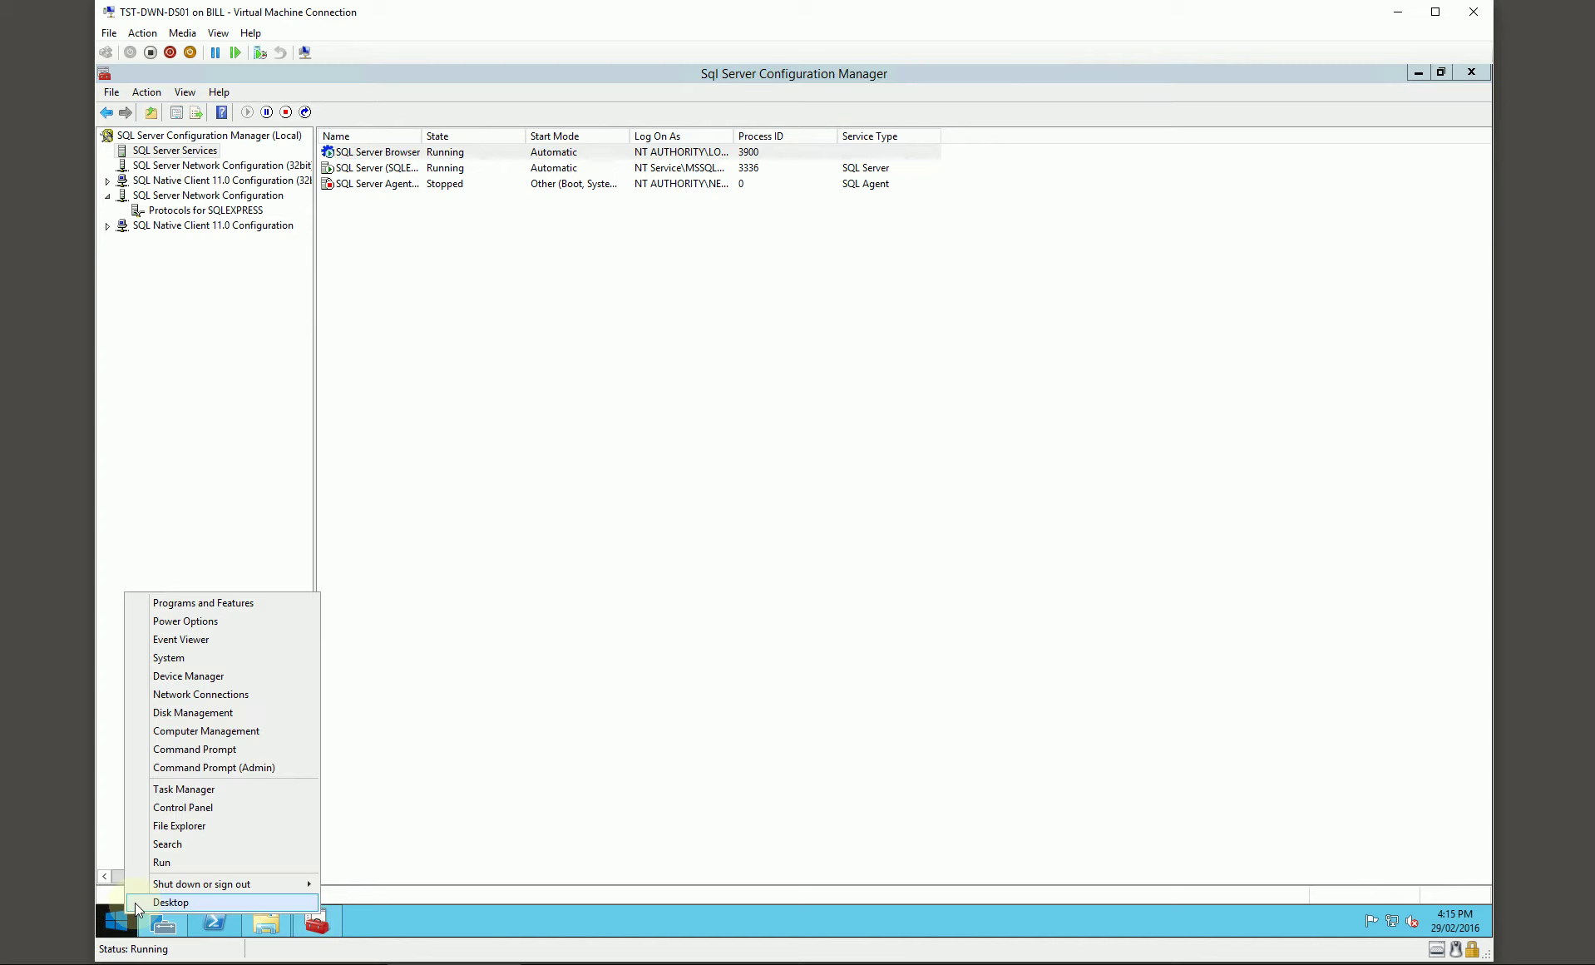
Step: Open Windows Firewall with Advanced Security from Control Panel and start a new inbound rule
left_click(183, 811)
left_click(1076, 303)
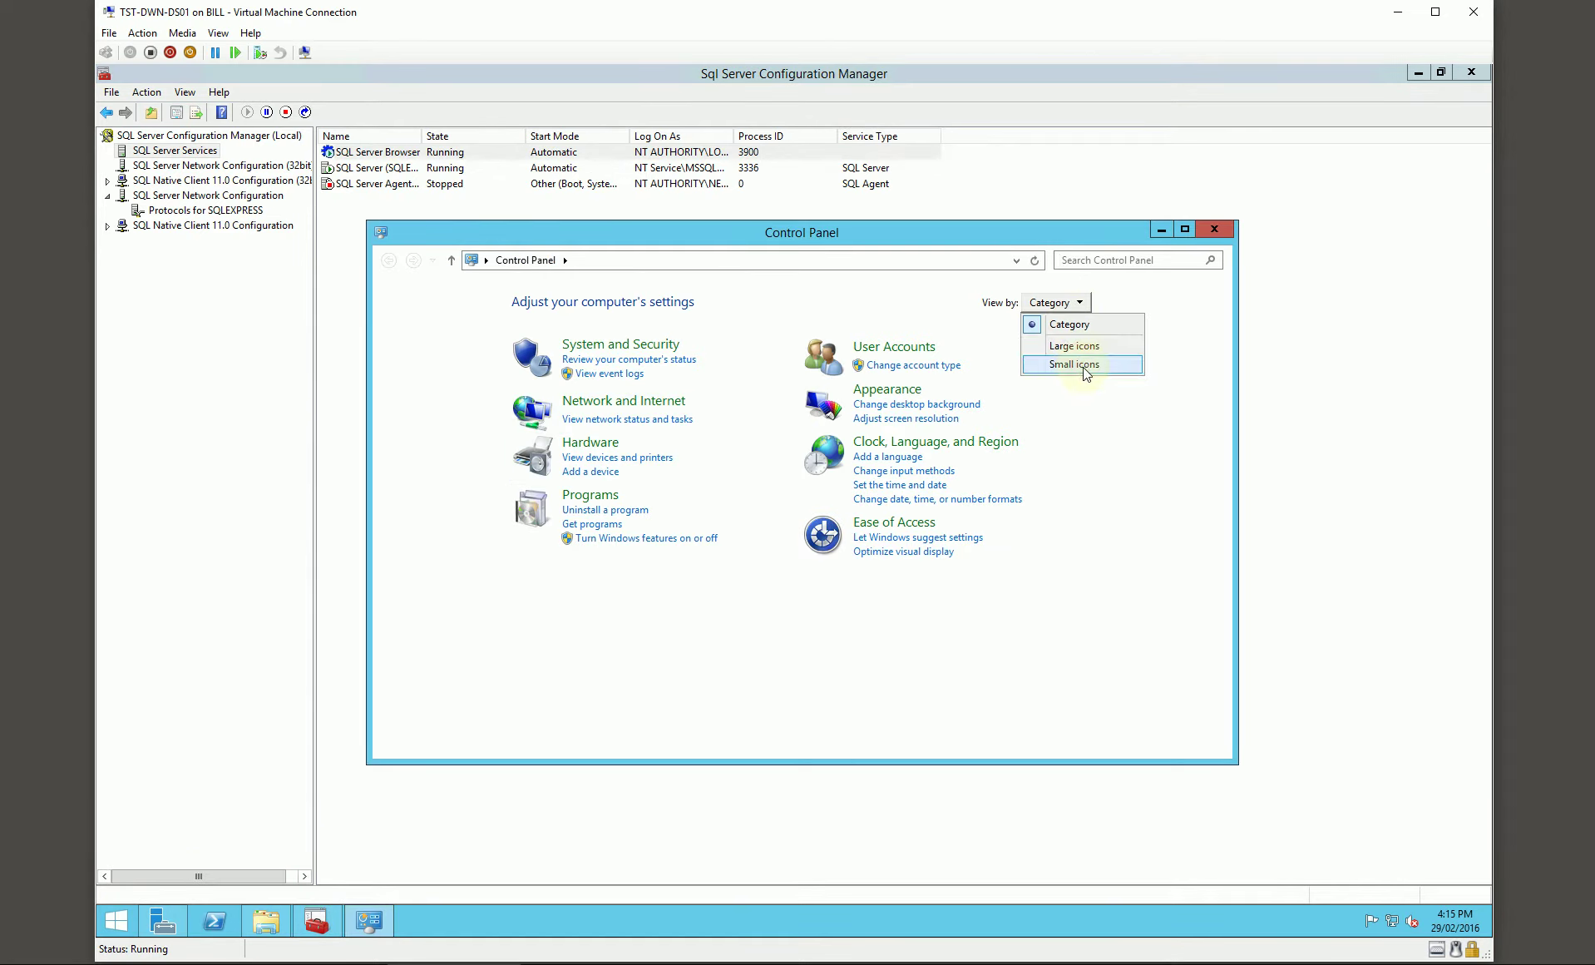
left_click(1086, 367)
left_click(1034, 504)
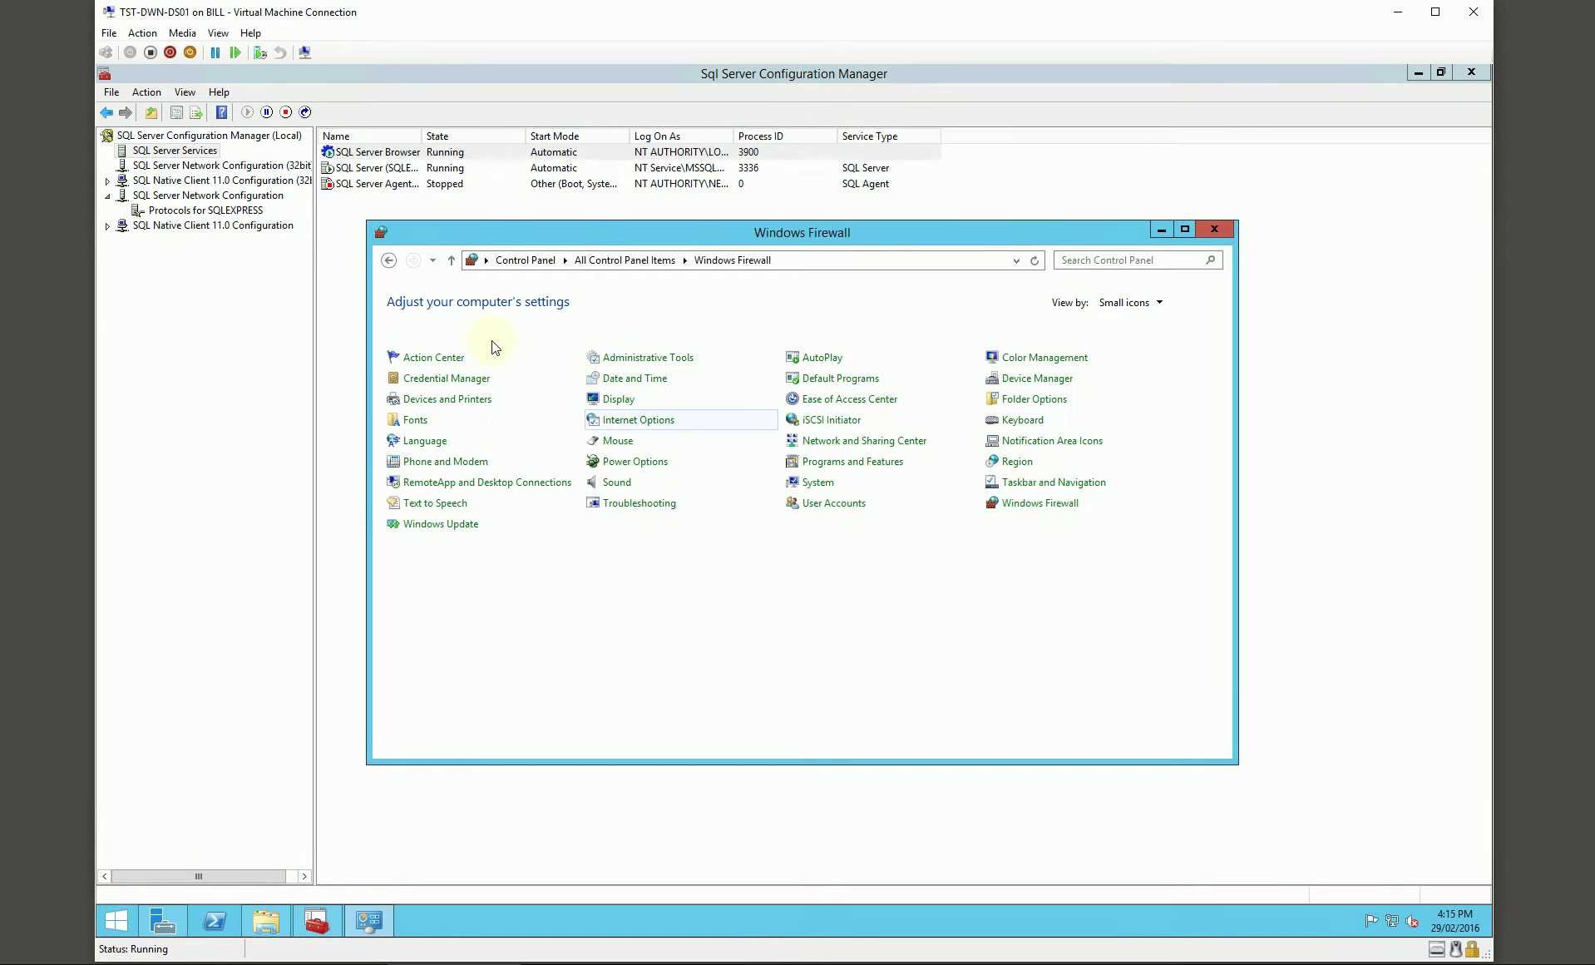
left_click(449, 430)
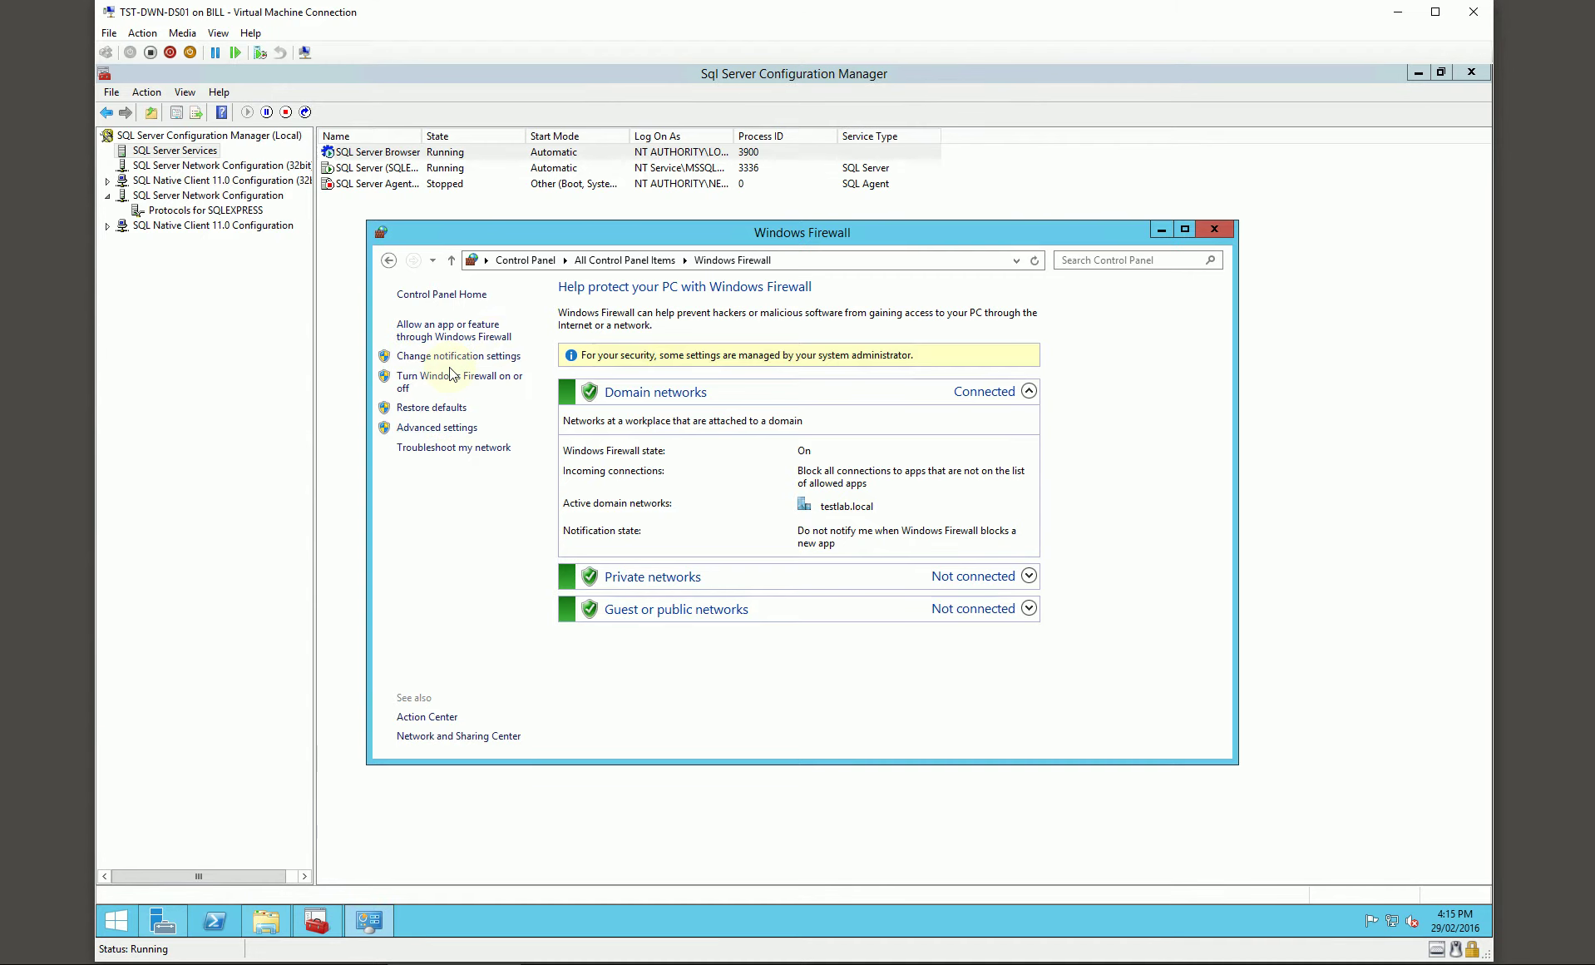
left_click(219, 177)
right_click(219, 176)
left_click(249, 187)
Step: Make it a program rule for MSSQL11.SQLEXPRESS\MSSQL\Binn\sqlservr.exe on the Deployment drive
left_click_drag(595, 183, 633, 187)
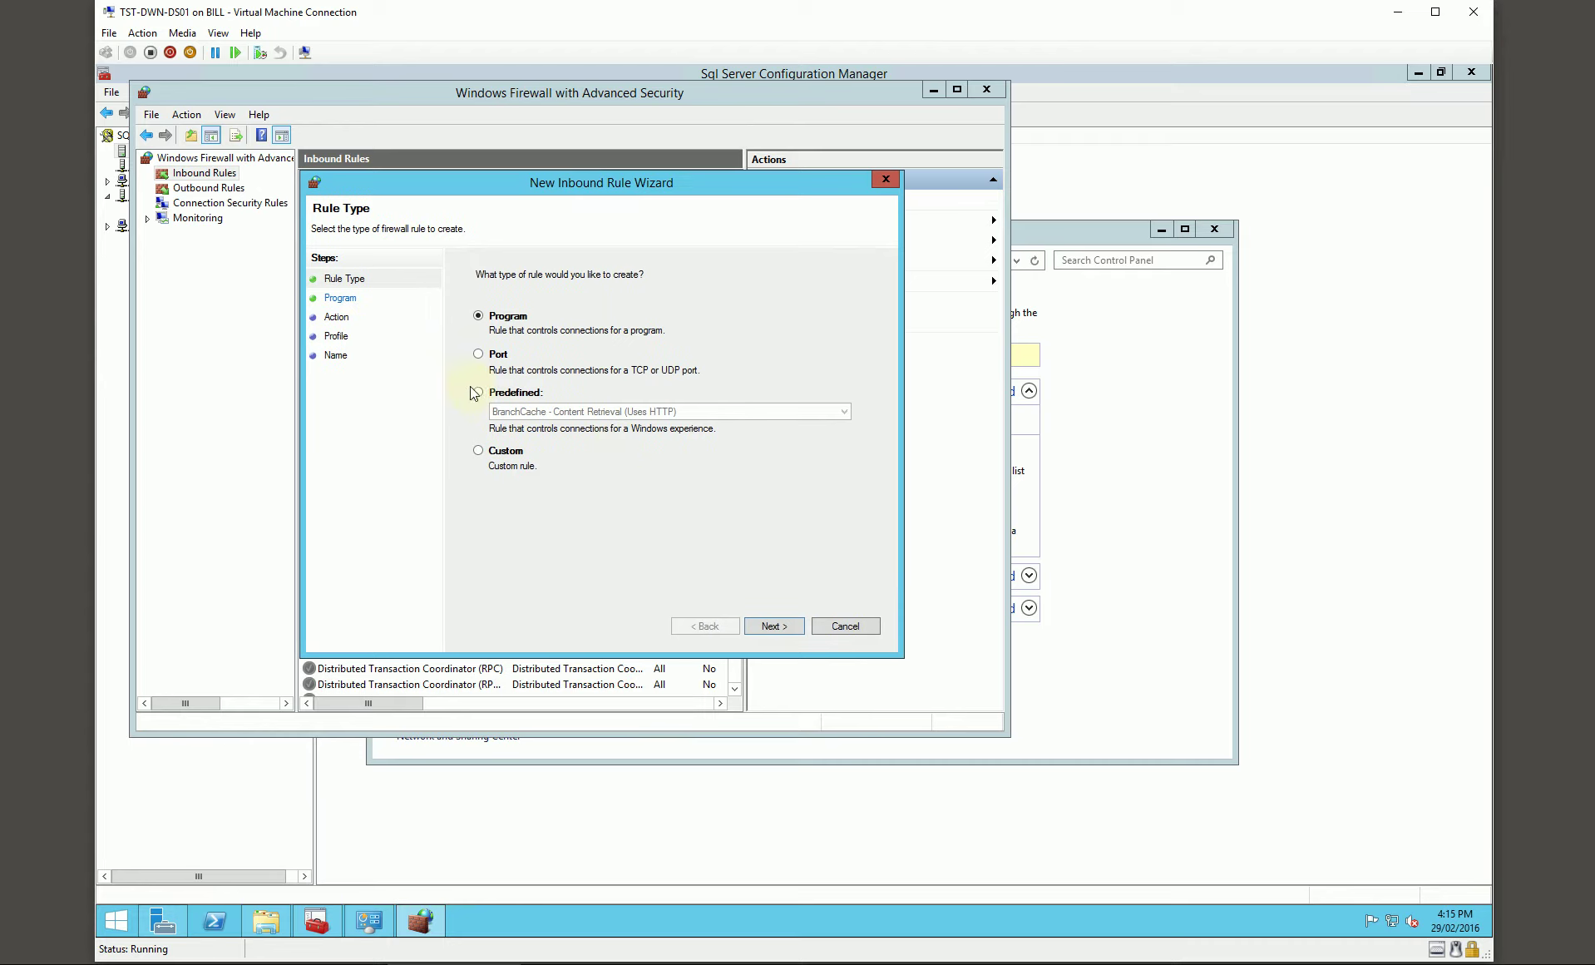
left_click(767, 626)
left_click(815, 381)
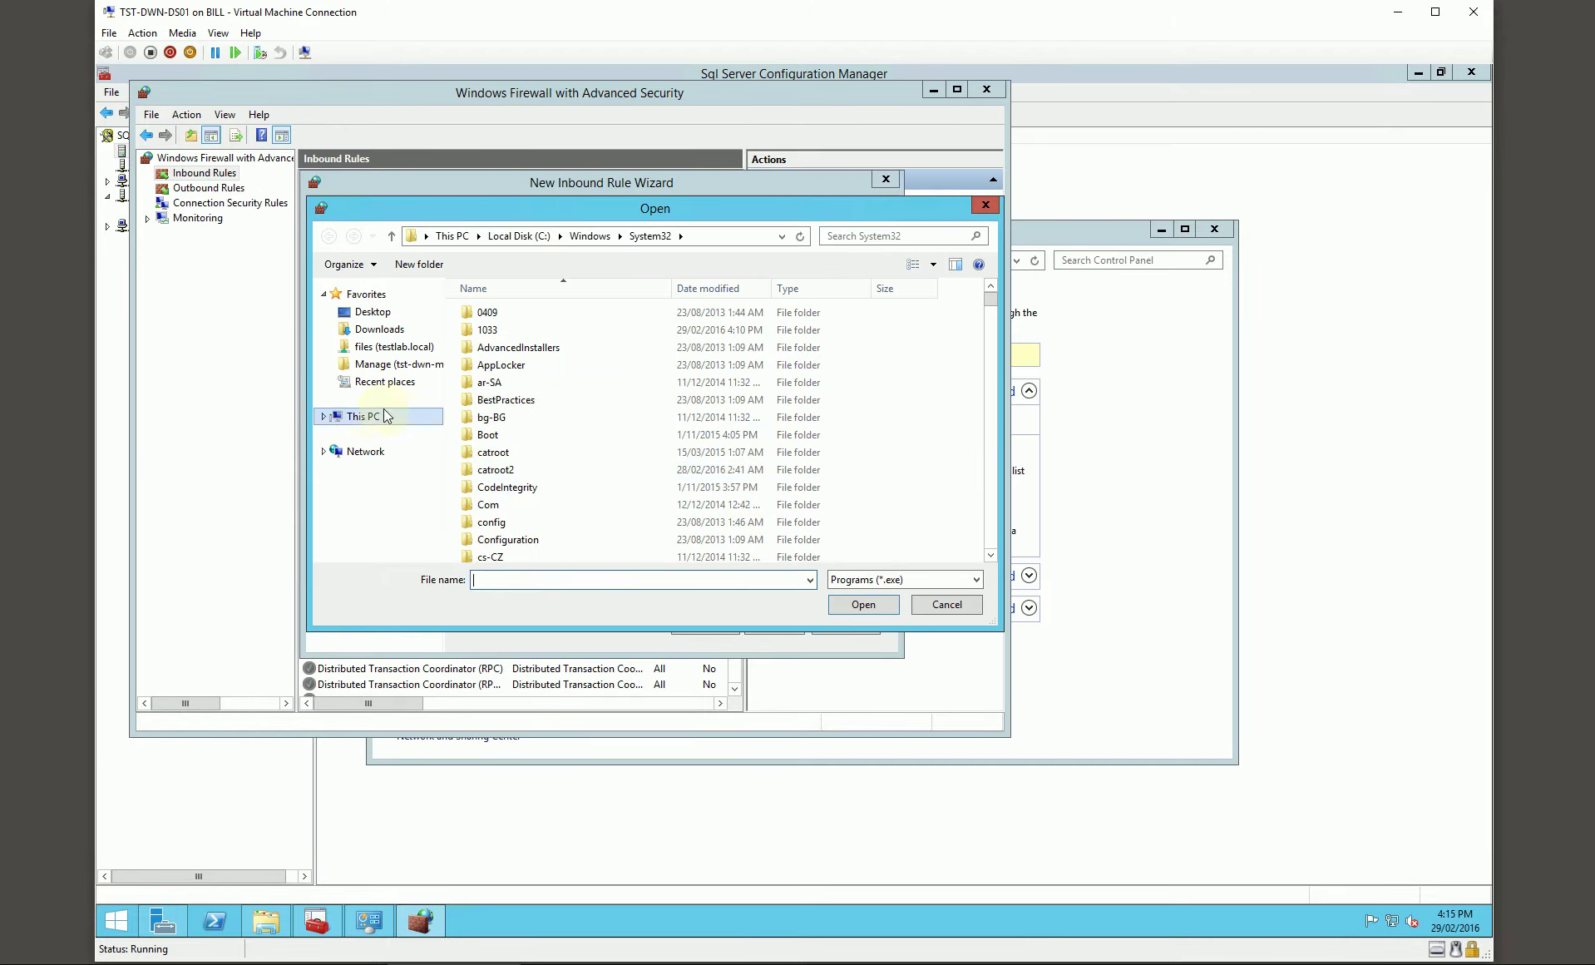
left_click(385, 416)
double_click(523, 314)
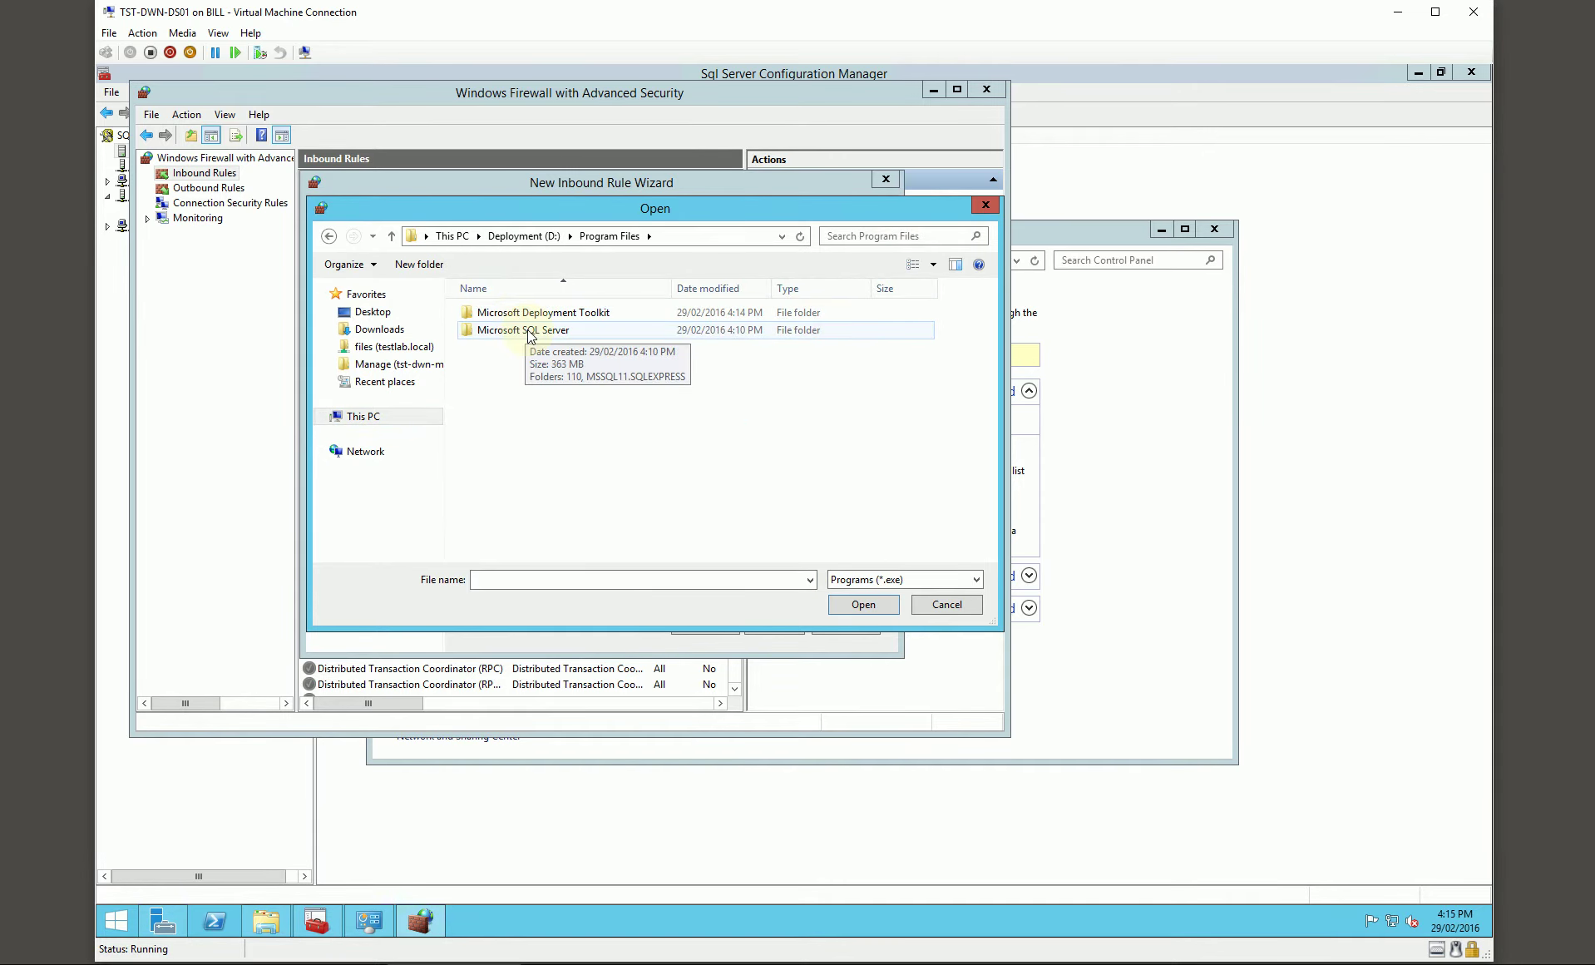
double_click(527, 331)
double_click(516, 330)
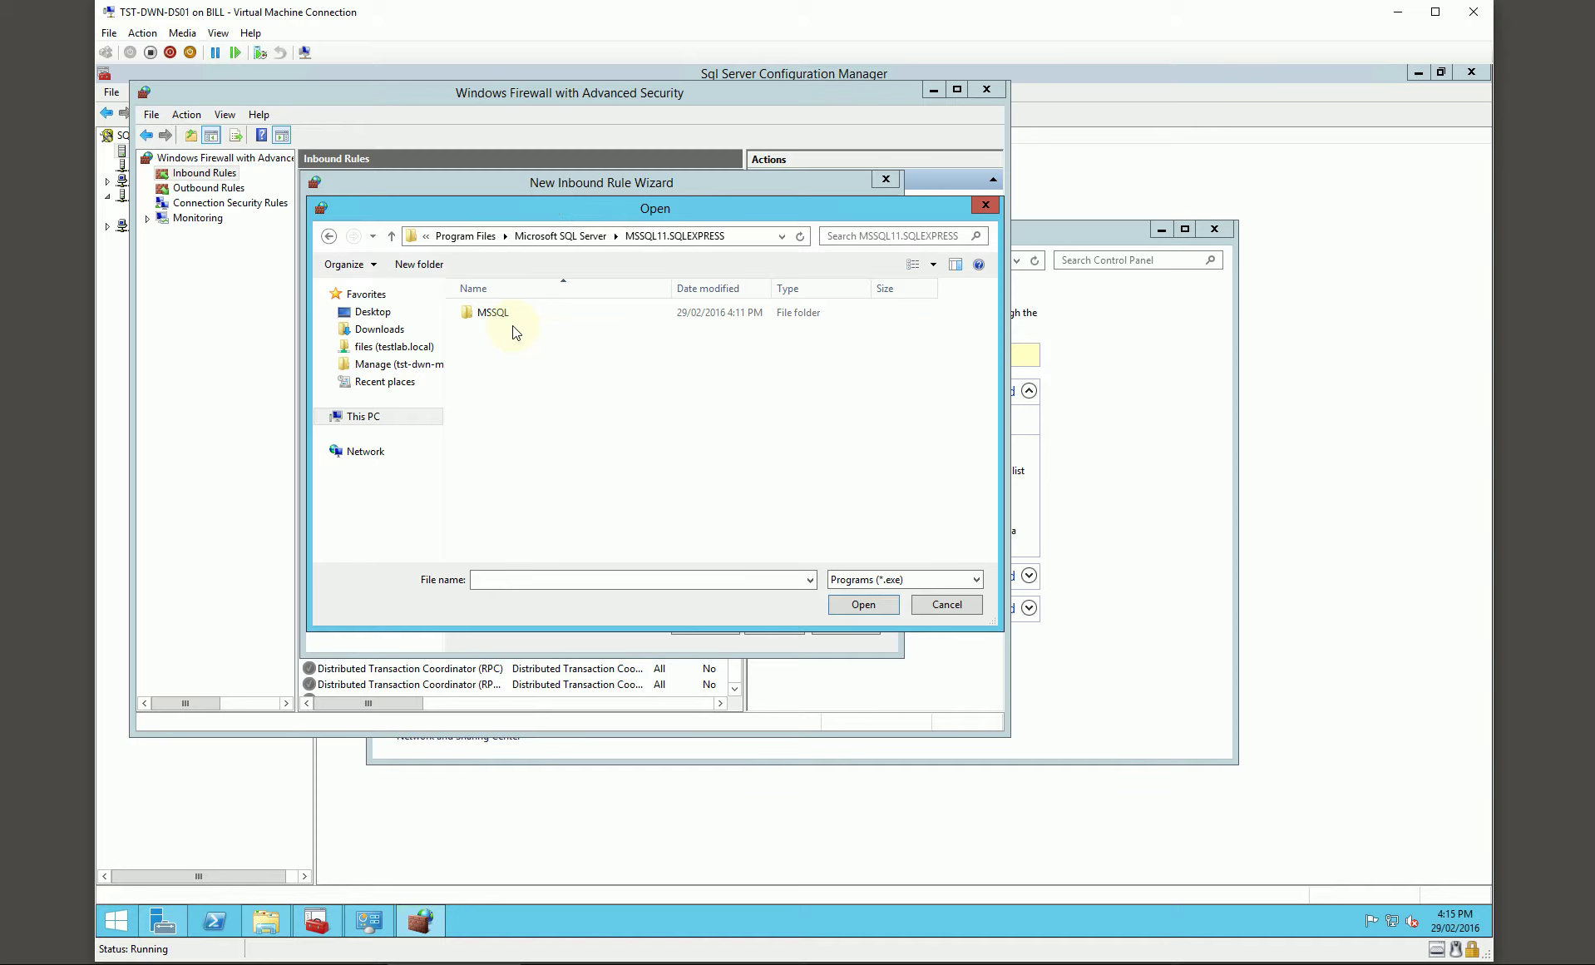
double_click(498, 313)
double_click(499, 329)
double_click(500, 468)
Step: Allow the connection on all profiles and name the rule 'SQL Instance: SQLEXPRSS'
left_click(769, 624)
left_click(769, 624)
left_click(769, 625)
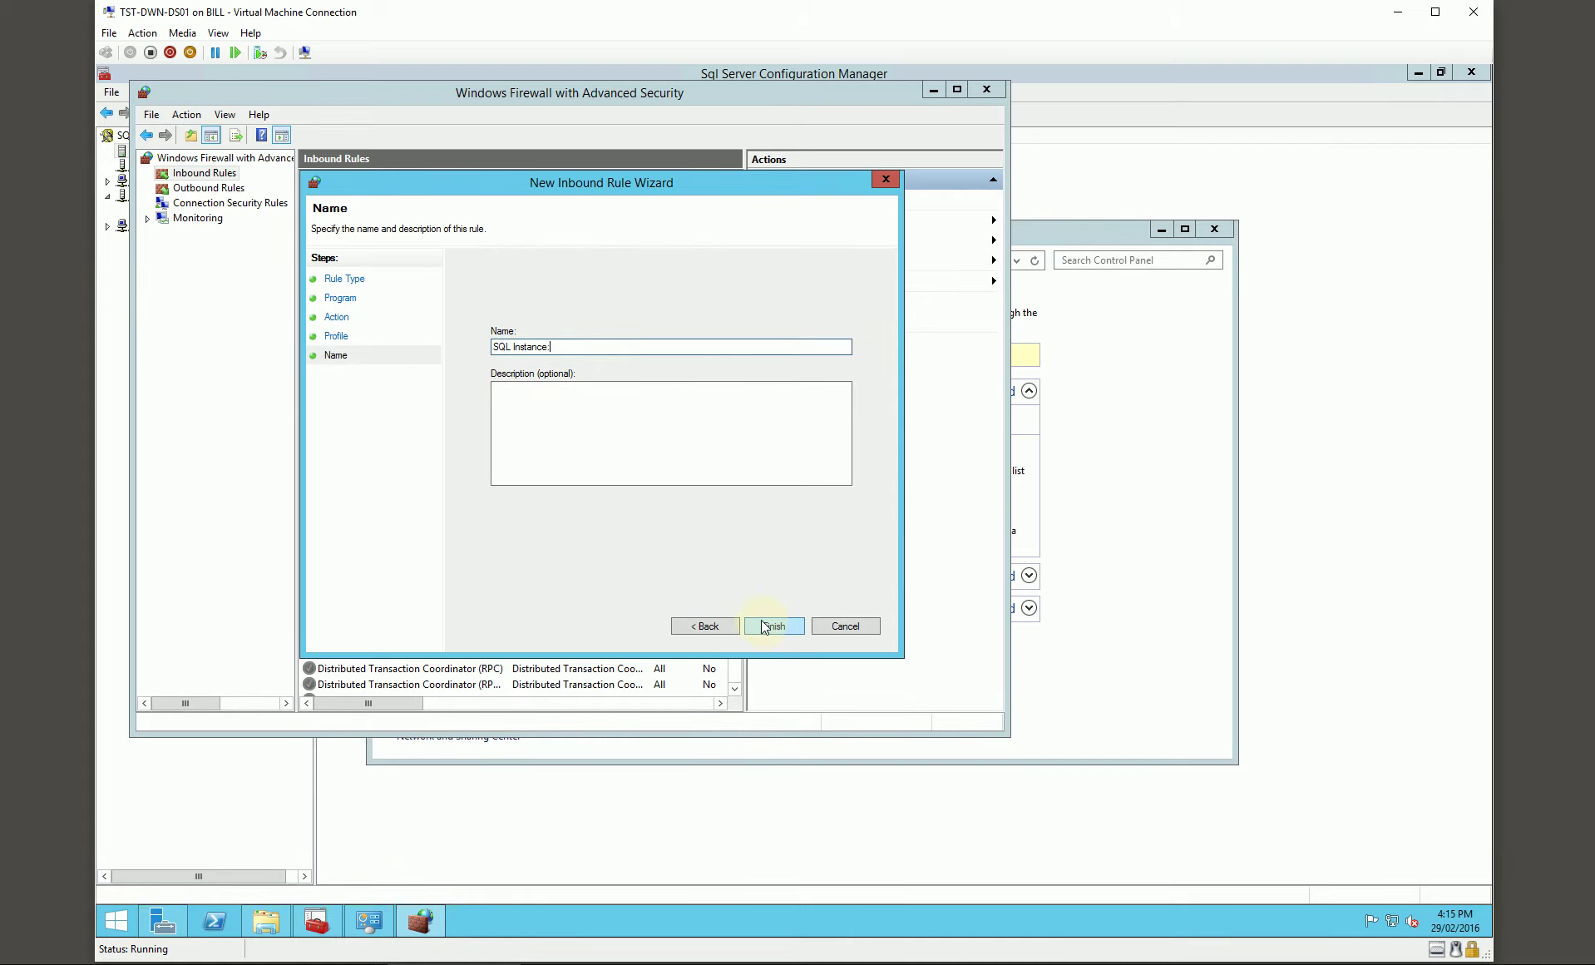
type("SQL Instance: SQLEXPRSS")
left_click(764, 625)
left_click_drag(740, 233, 785, 258)
left_click(204, 173)
Step: Start a new program inbound rule for C:\Program Files (x86)\Microsoft SQL Server\90\Shared\sqlbrowser.exe
right_click(206, 174)
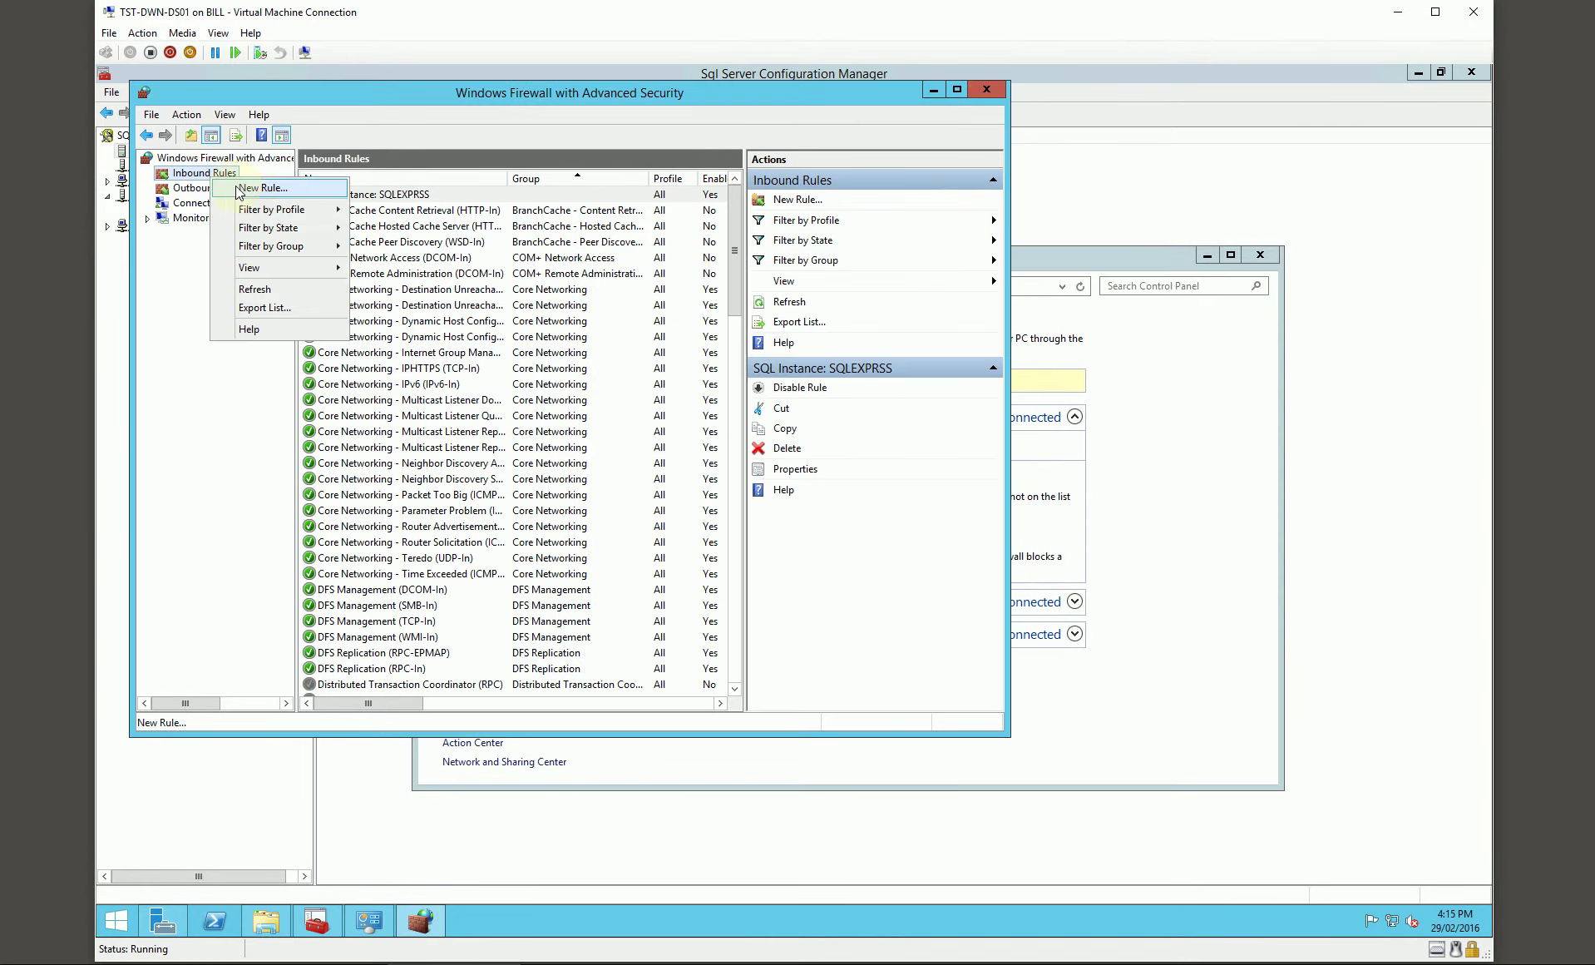
left_click(238, 186)
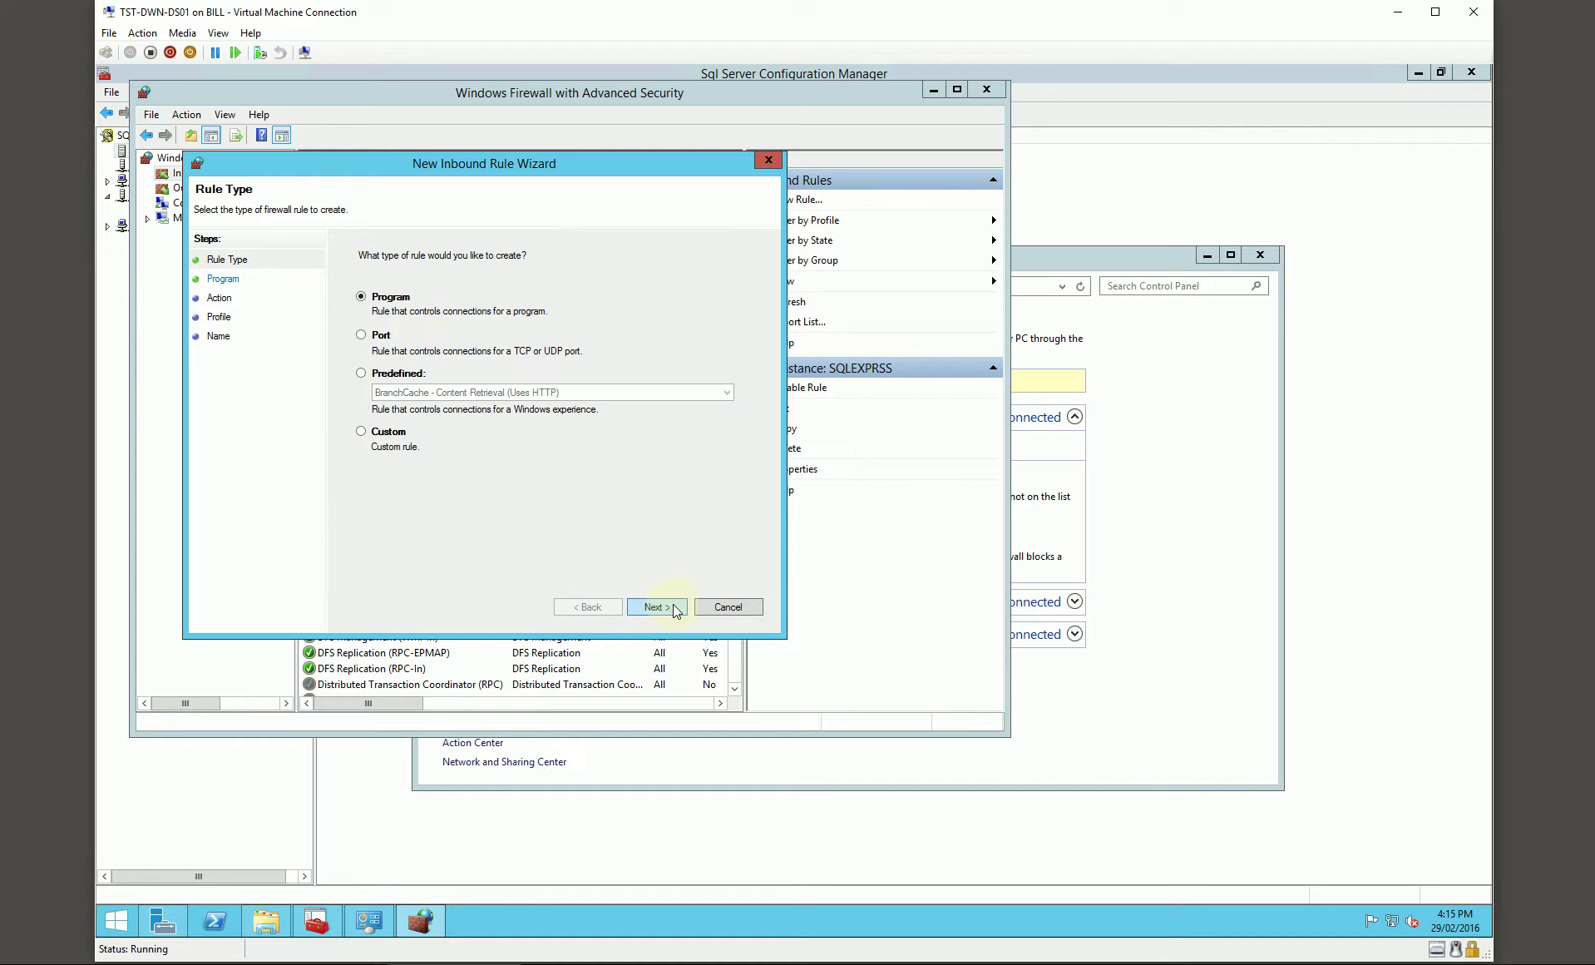
left_click(670, 605)
left_click(702, 364)
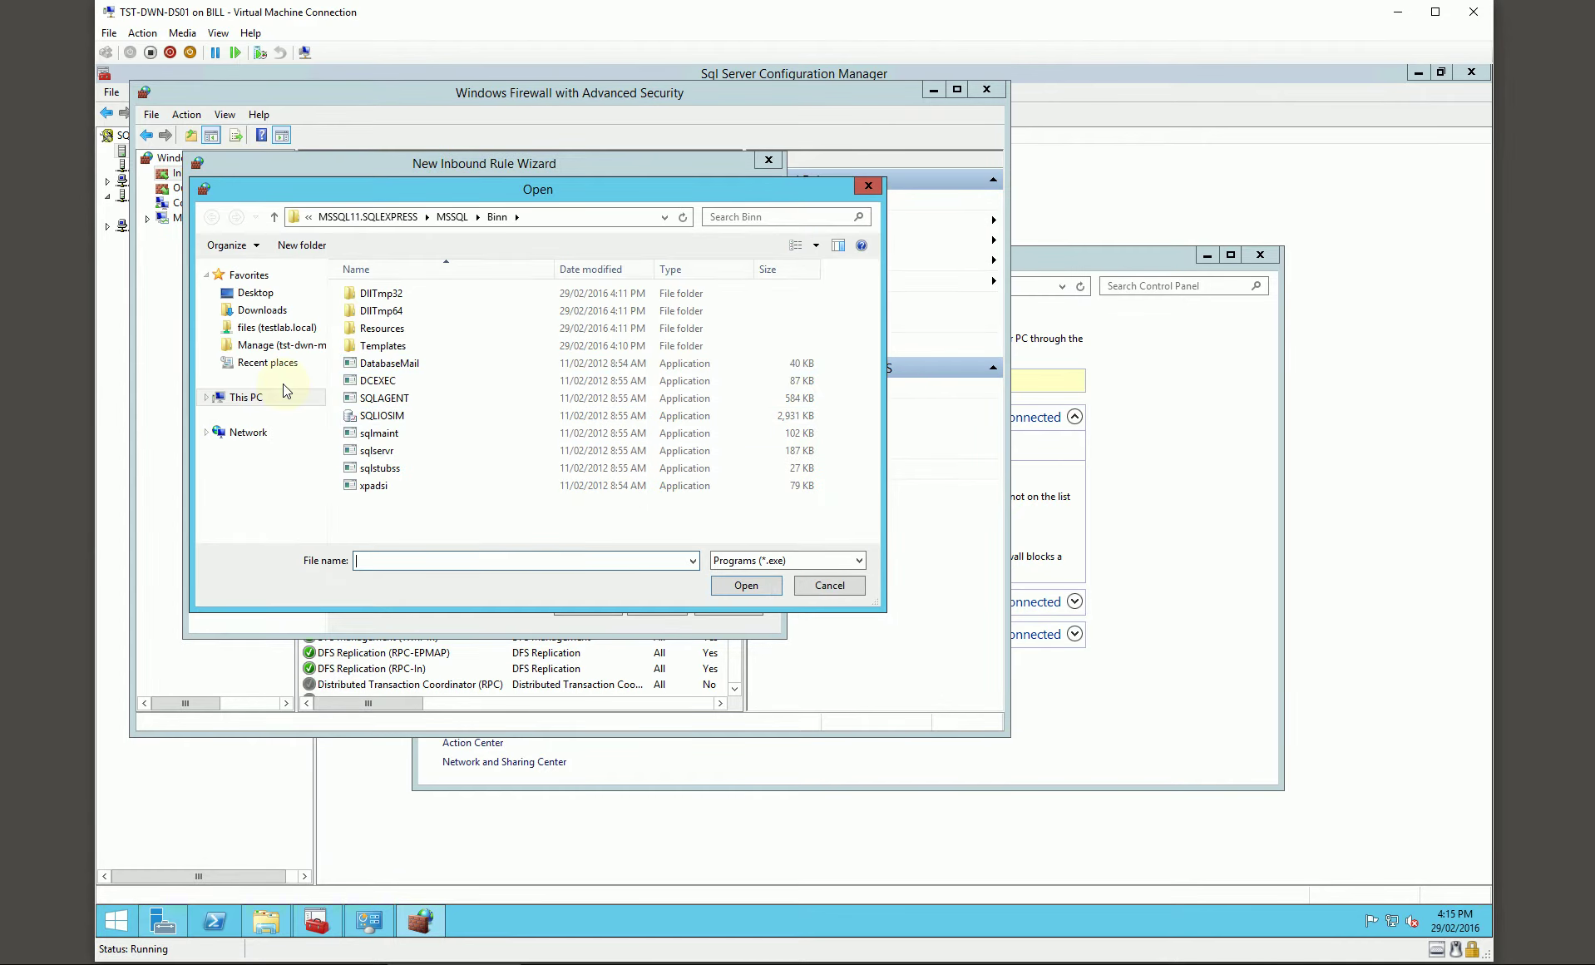
left_click(249, 397)
double_click(426, 466)
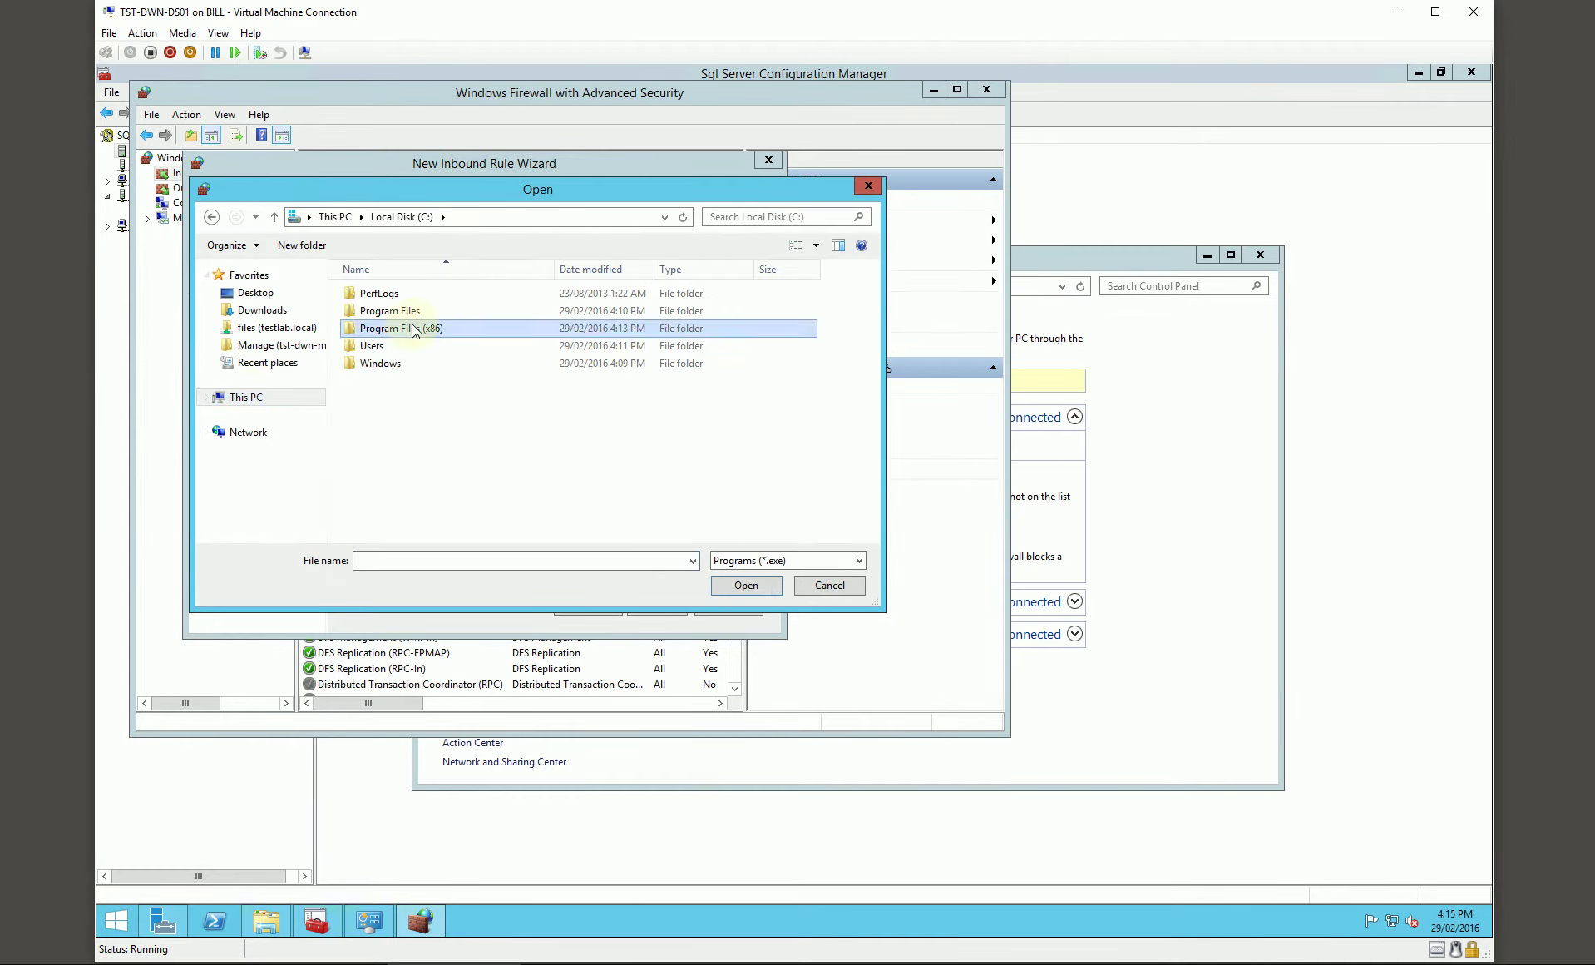
double_click(418, 330)
double_click(419, 380)
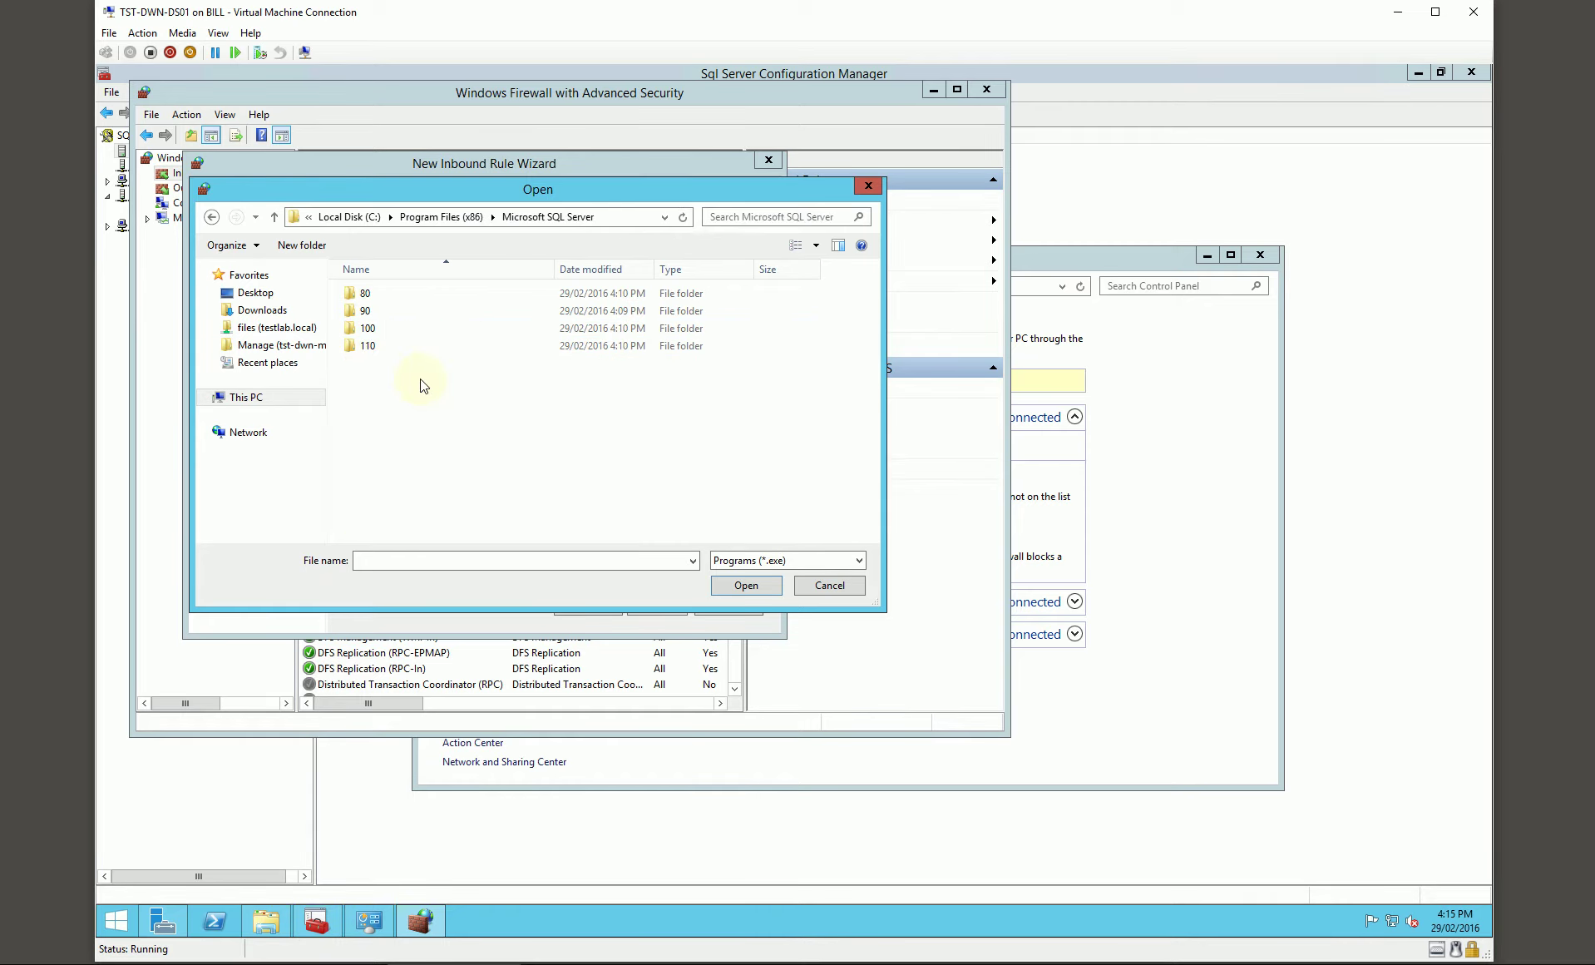
double_click(370, 310)
double_click(371, 294)
double_click(383, 328)
Step: Allow the connection on all profiles, name the rule 'SQL Browser', and close the console
left_click(643, 605)
left_click(647, 607)
left_click(651, 609)
type("SQL Browser")
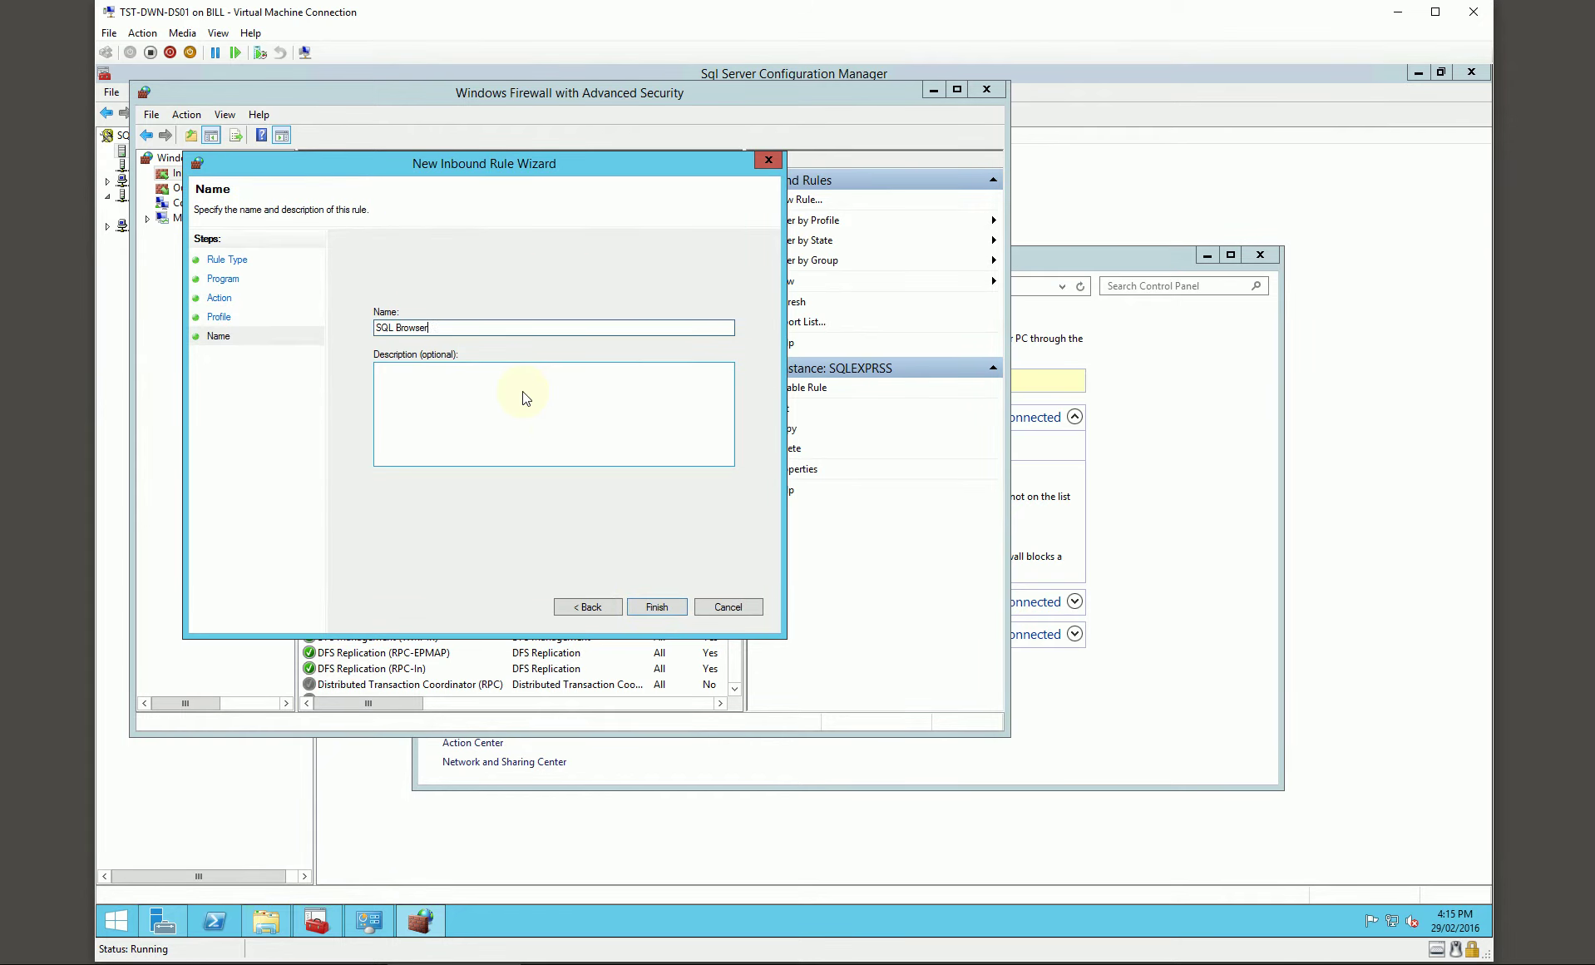
key("Return")
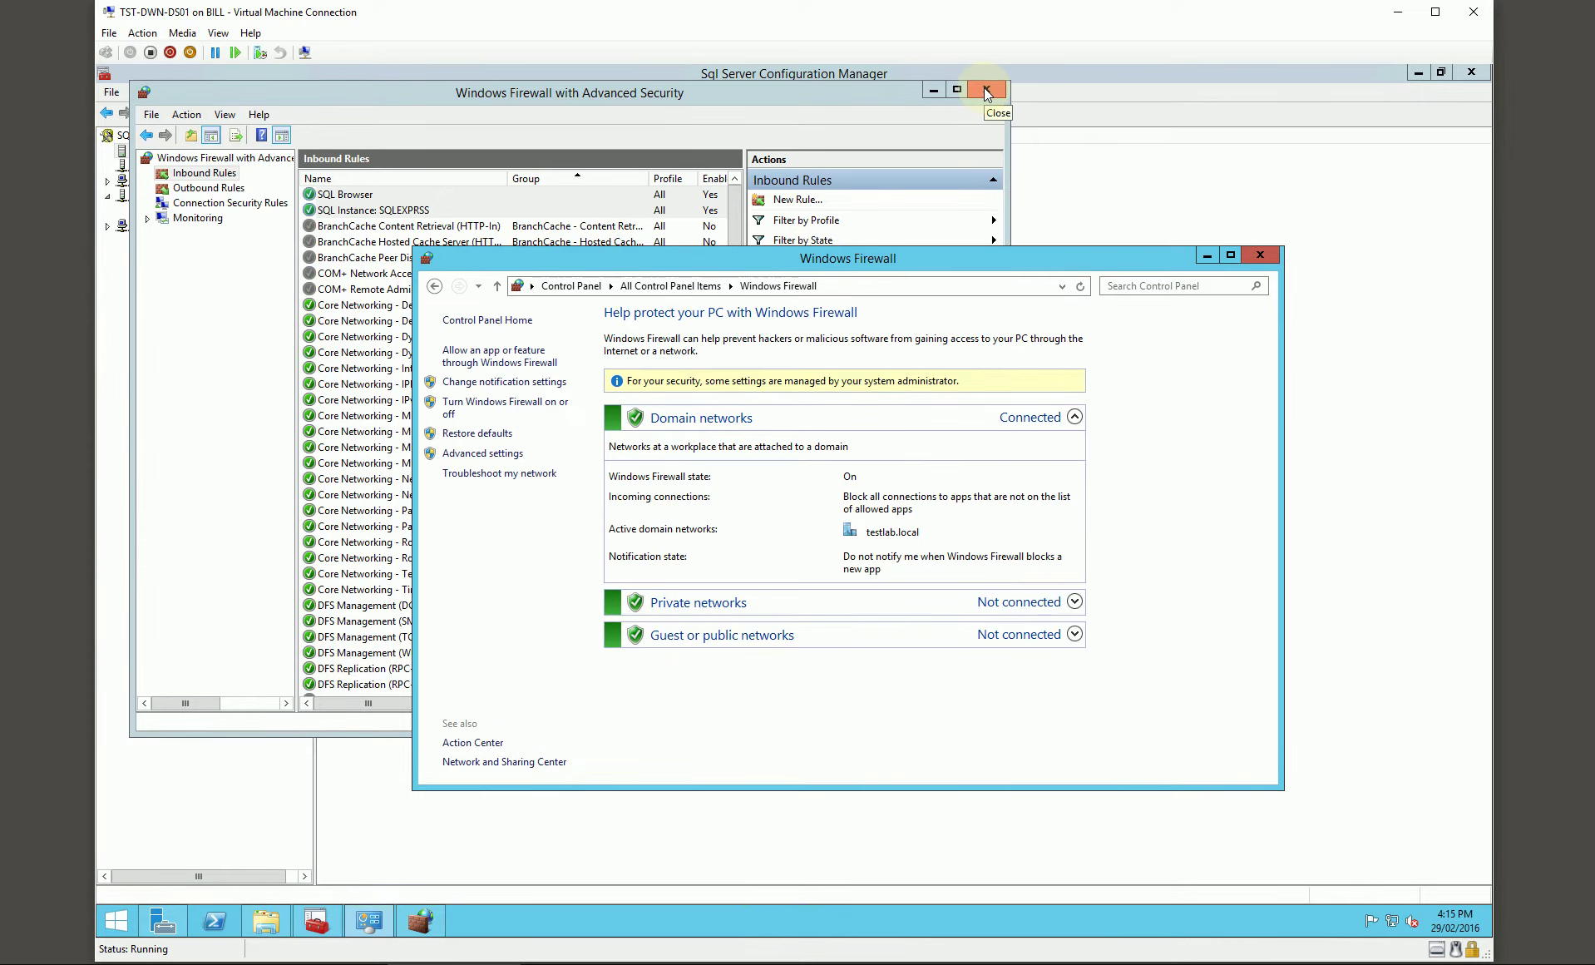
left_click(987, 88)
left_click_drag(1114, 255, 1129, 250)
Step: Launch SSMS, connect to TST-DWN-DS01\SQLEXPRESS, and start a new login under Security
left_click(118, 920)
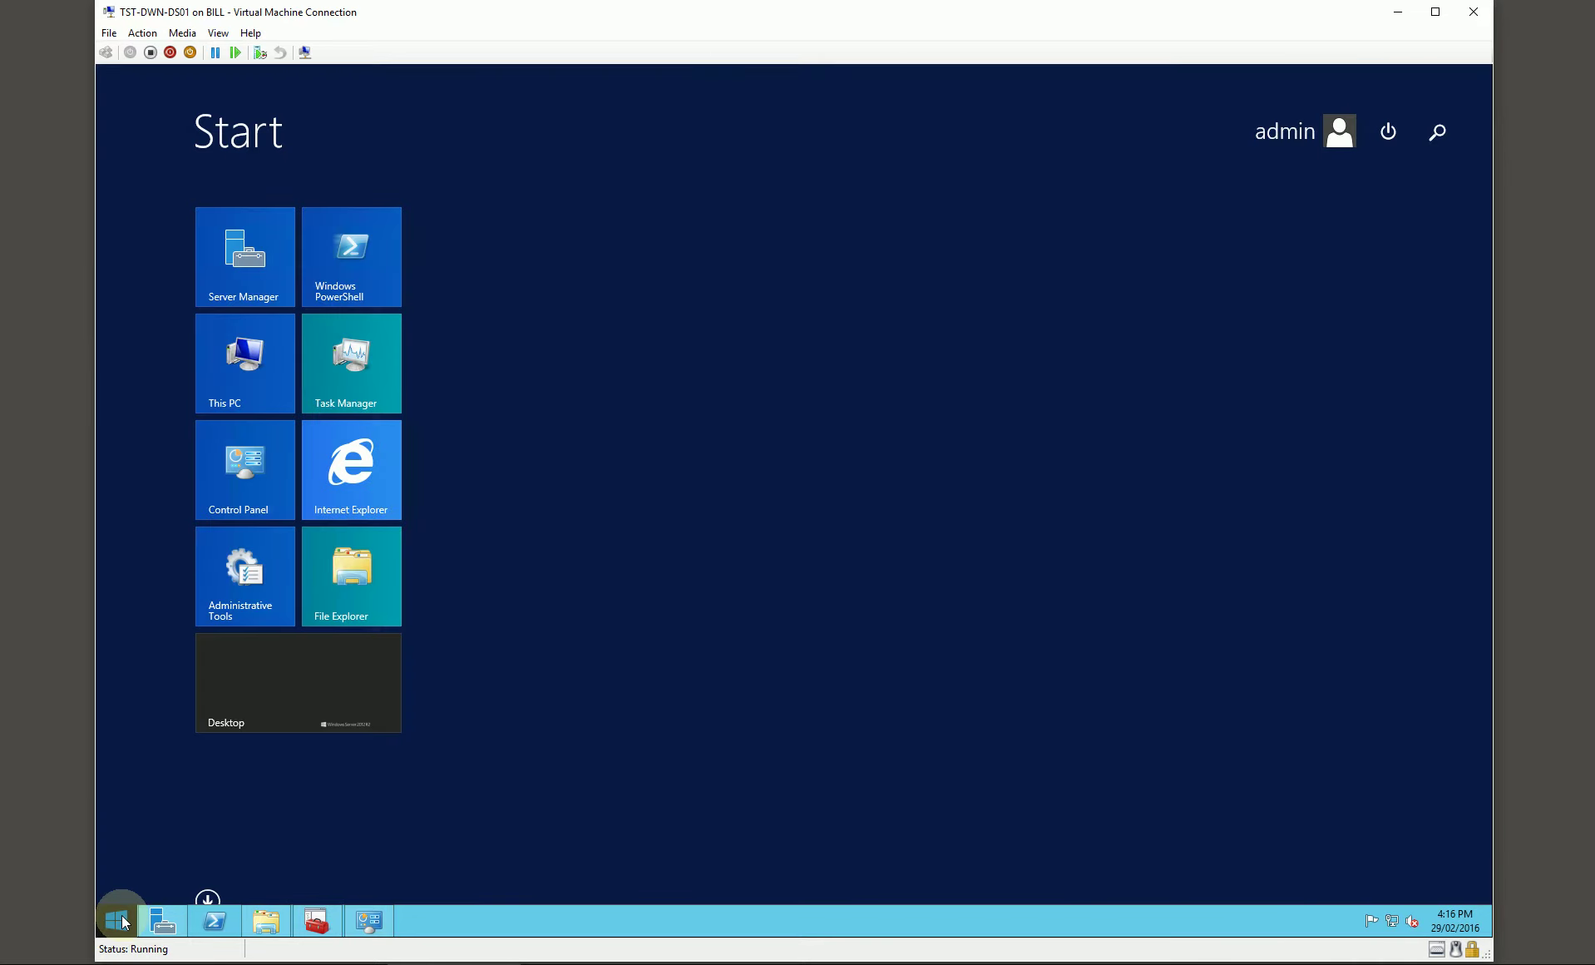
left_click(208, 898)
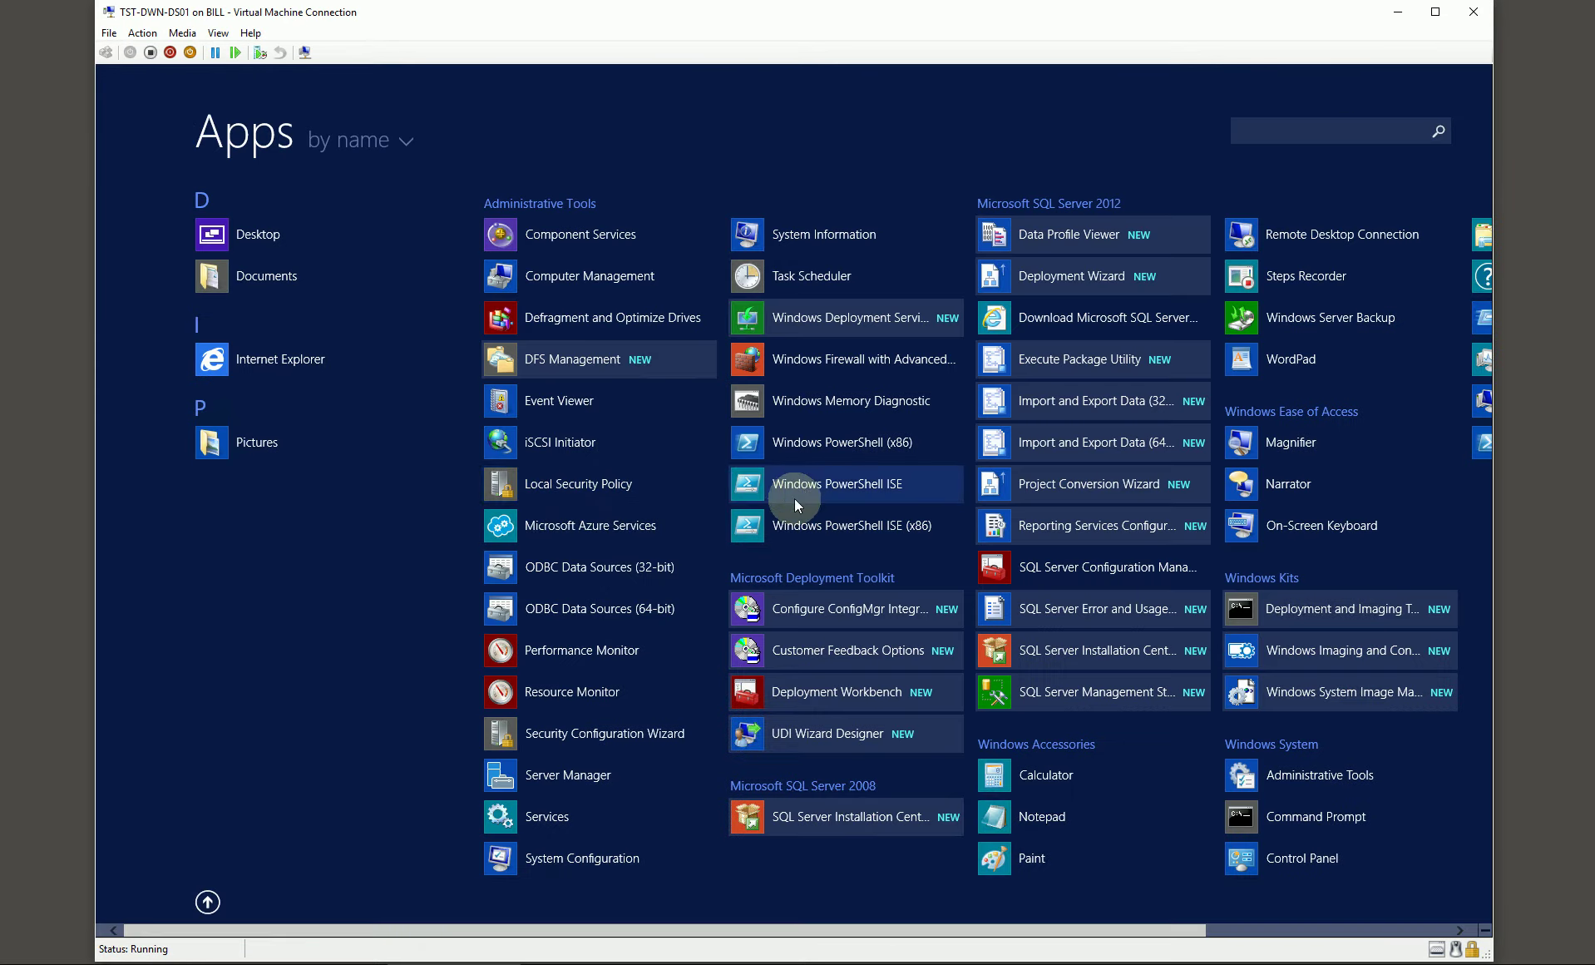
scroll(806, 490, "down", 2)
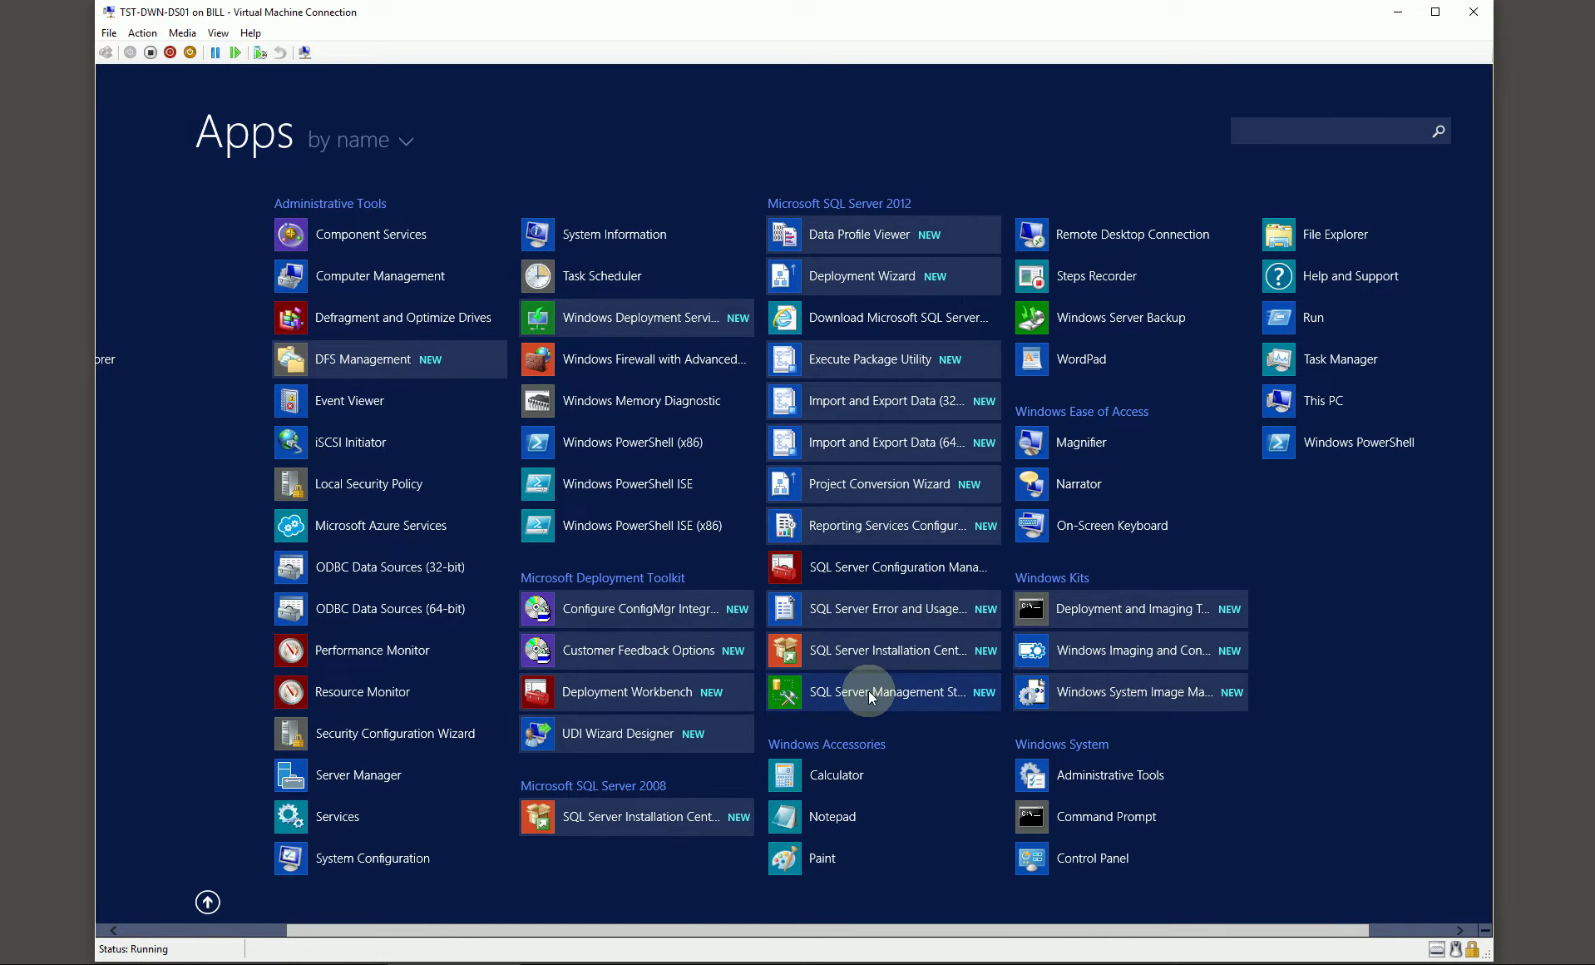
left_click(868, 690)
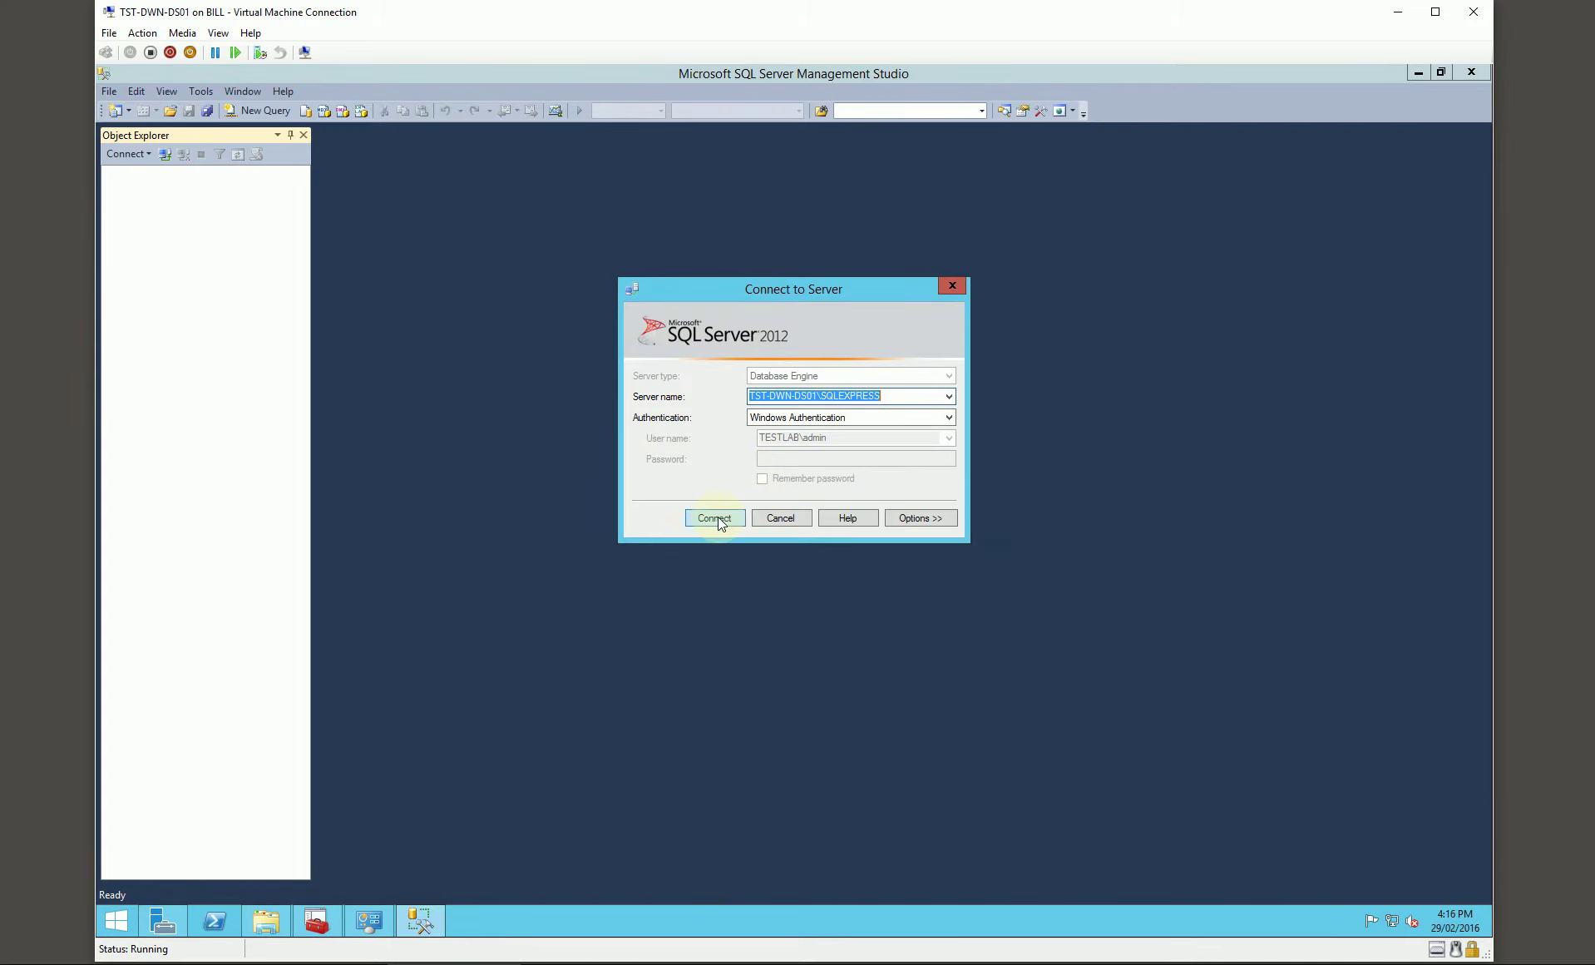
left_click(717, 518)
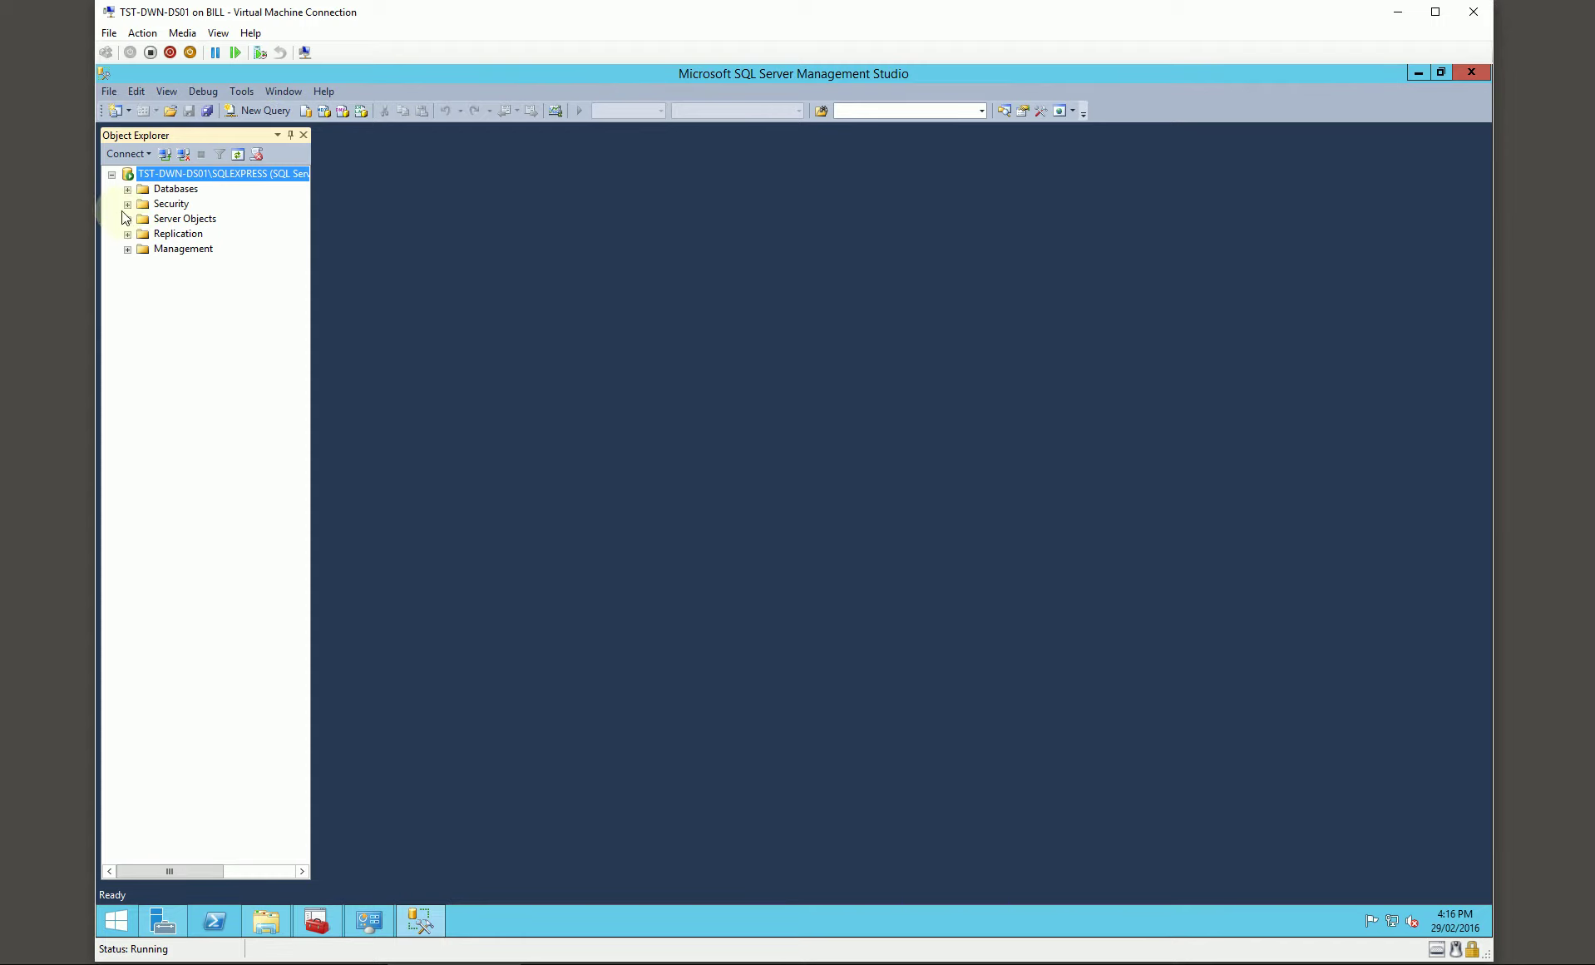
left_click(127, 204)
left_click(143, 219)
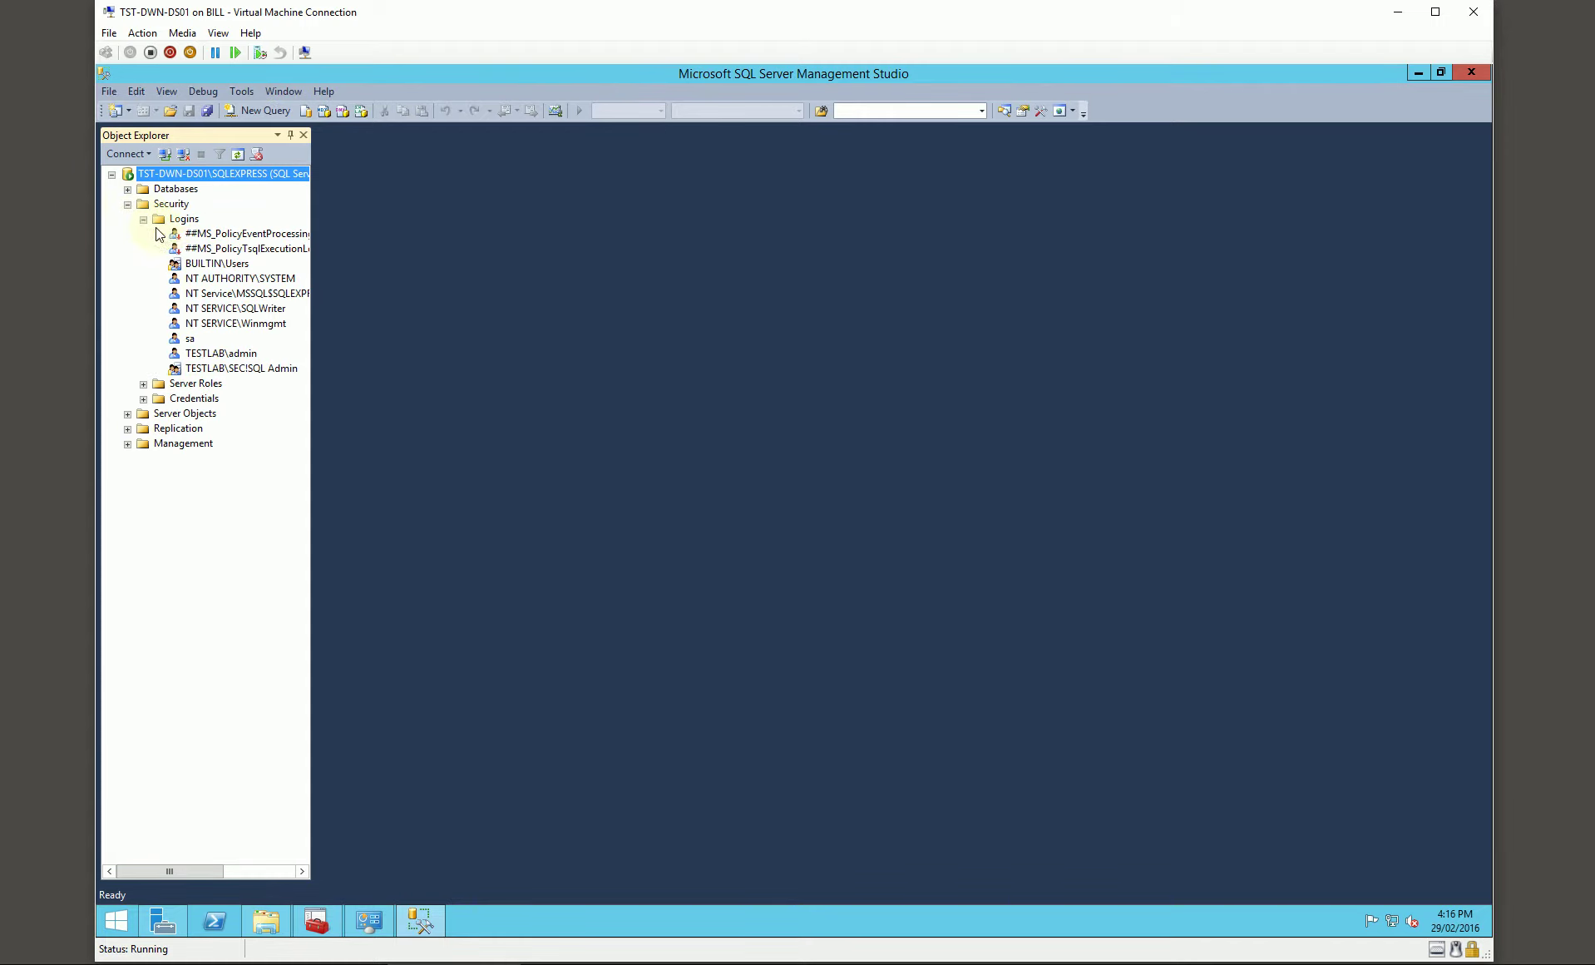
right_click(176, 221)
left_click(231, 233)
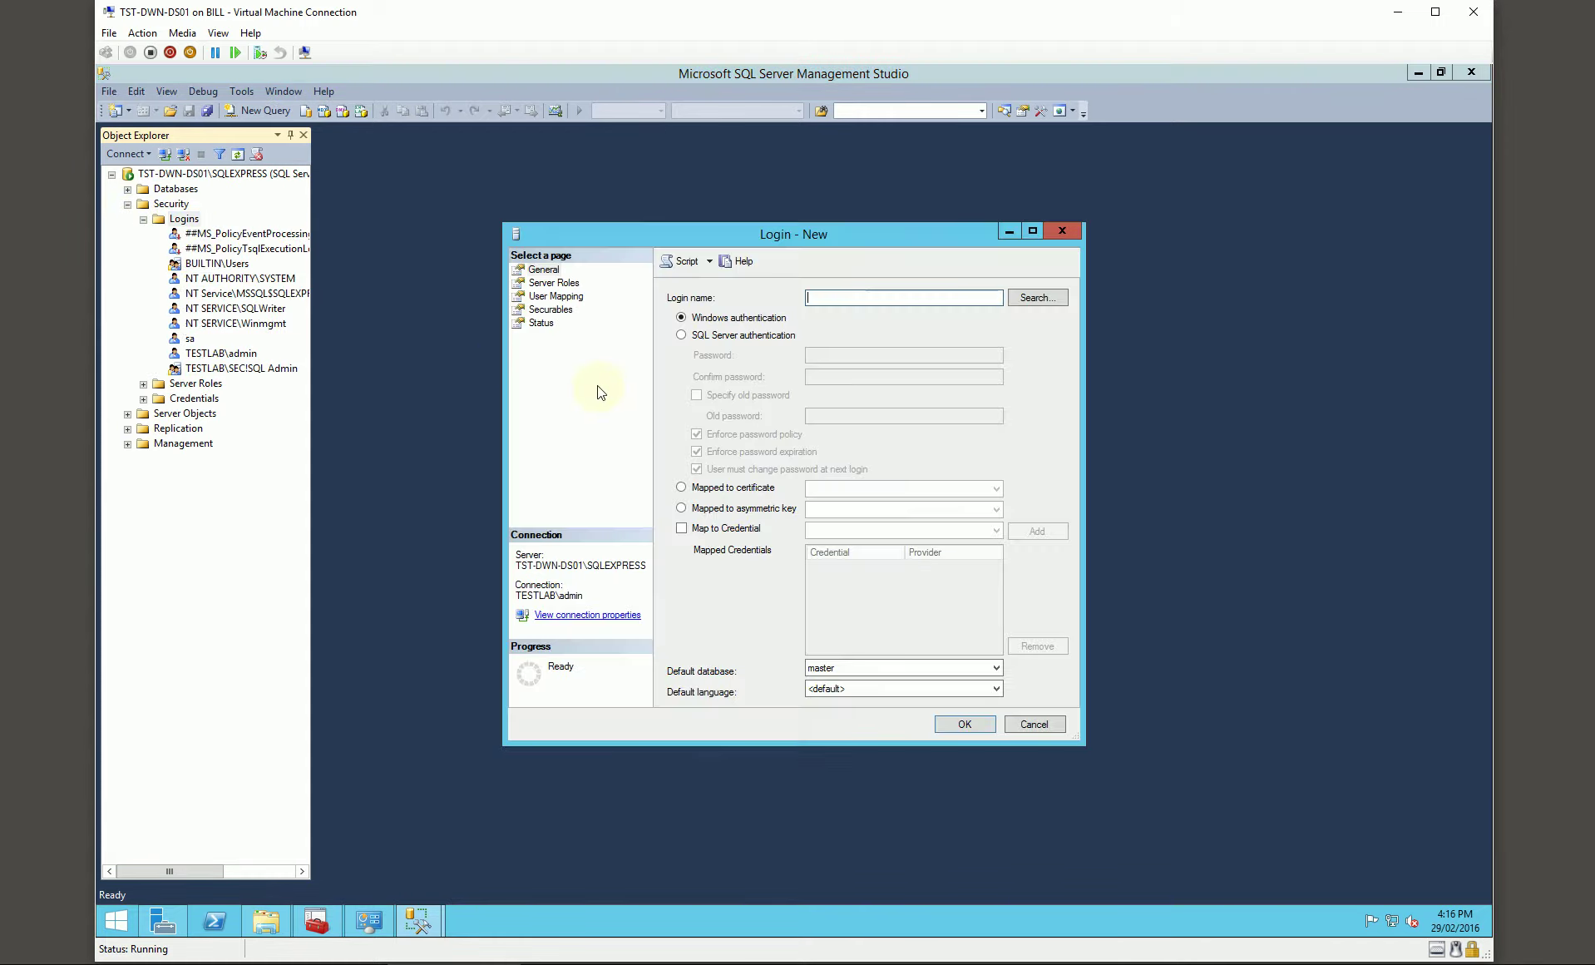
Step: Use SQL Server authentication with the service account name and password, and disable password policy enforcement
left_click(744, 336)
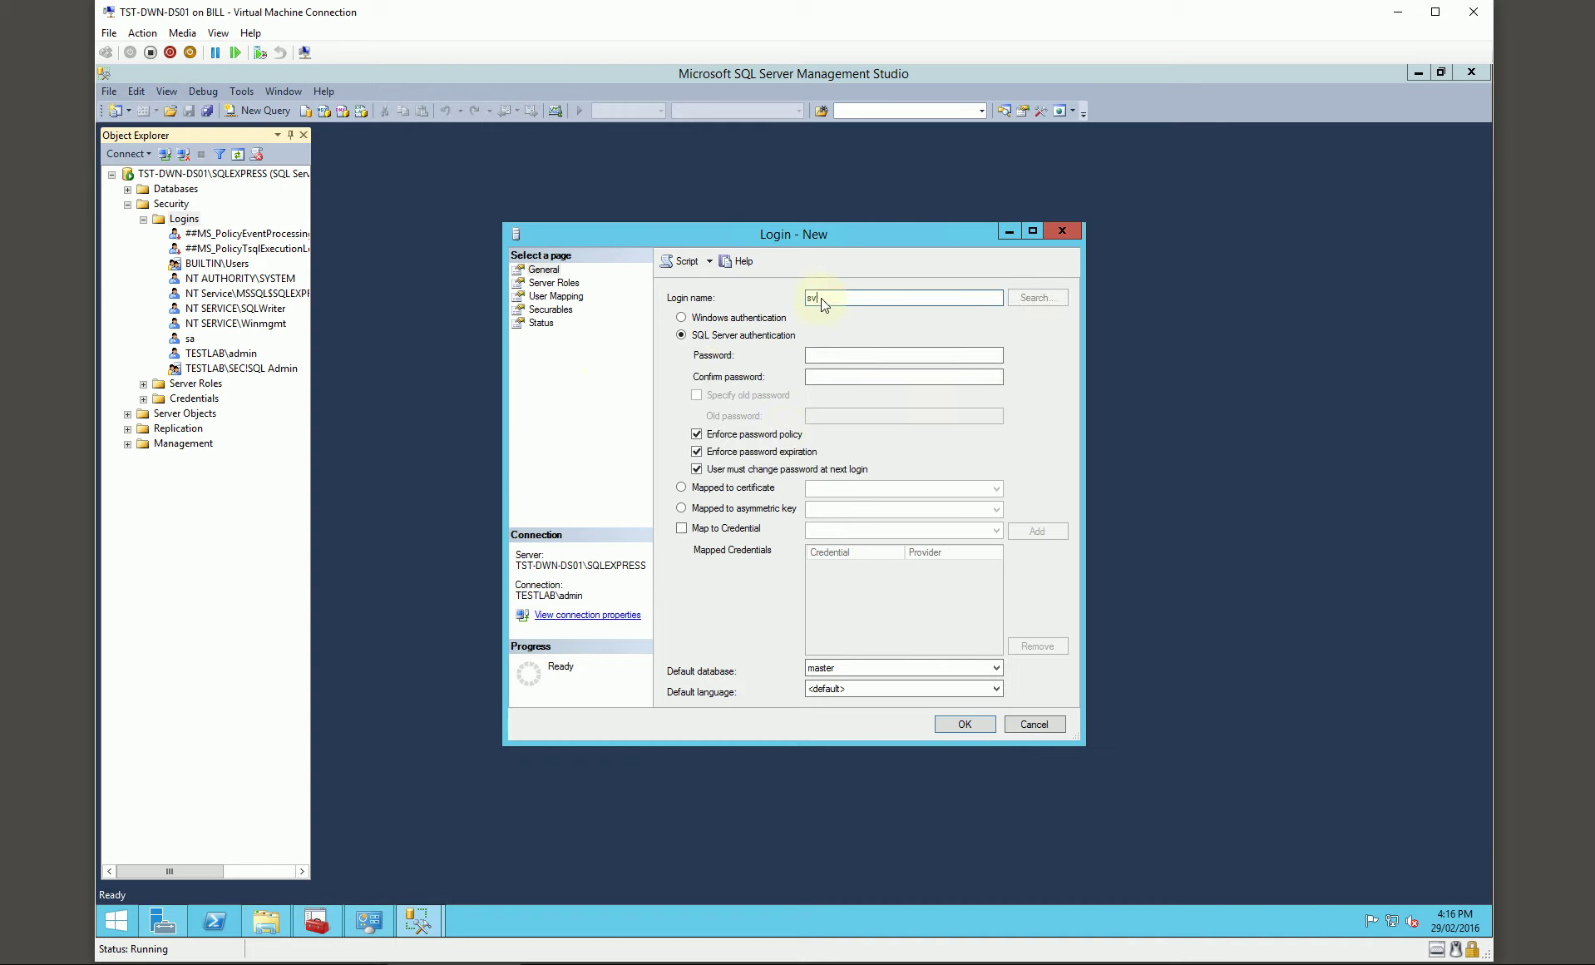
left_click(820, 298)
type("svc-mdtbuild")
key("Tab")
key("Tab")
key("Tab")
type("••••••••••")
key("Tab")
type("••••••••••")
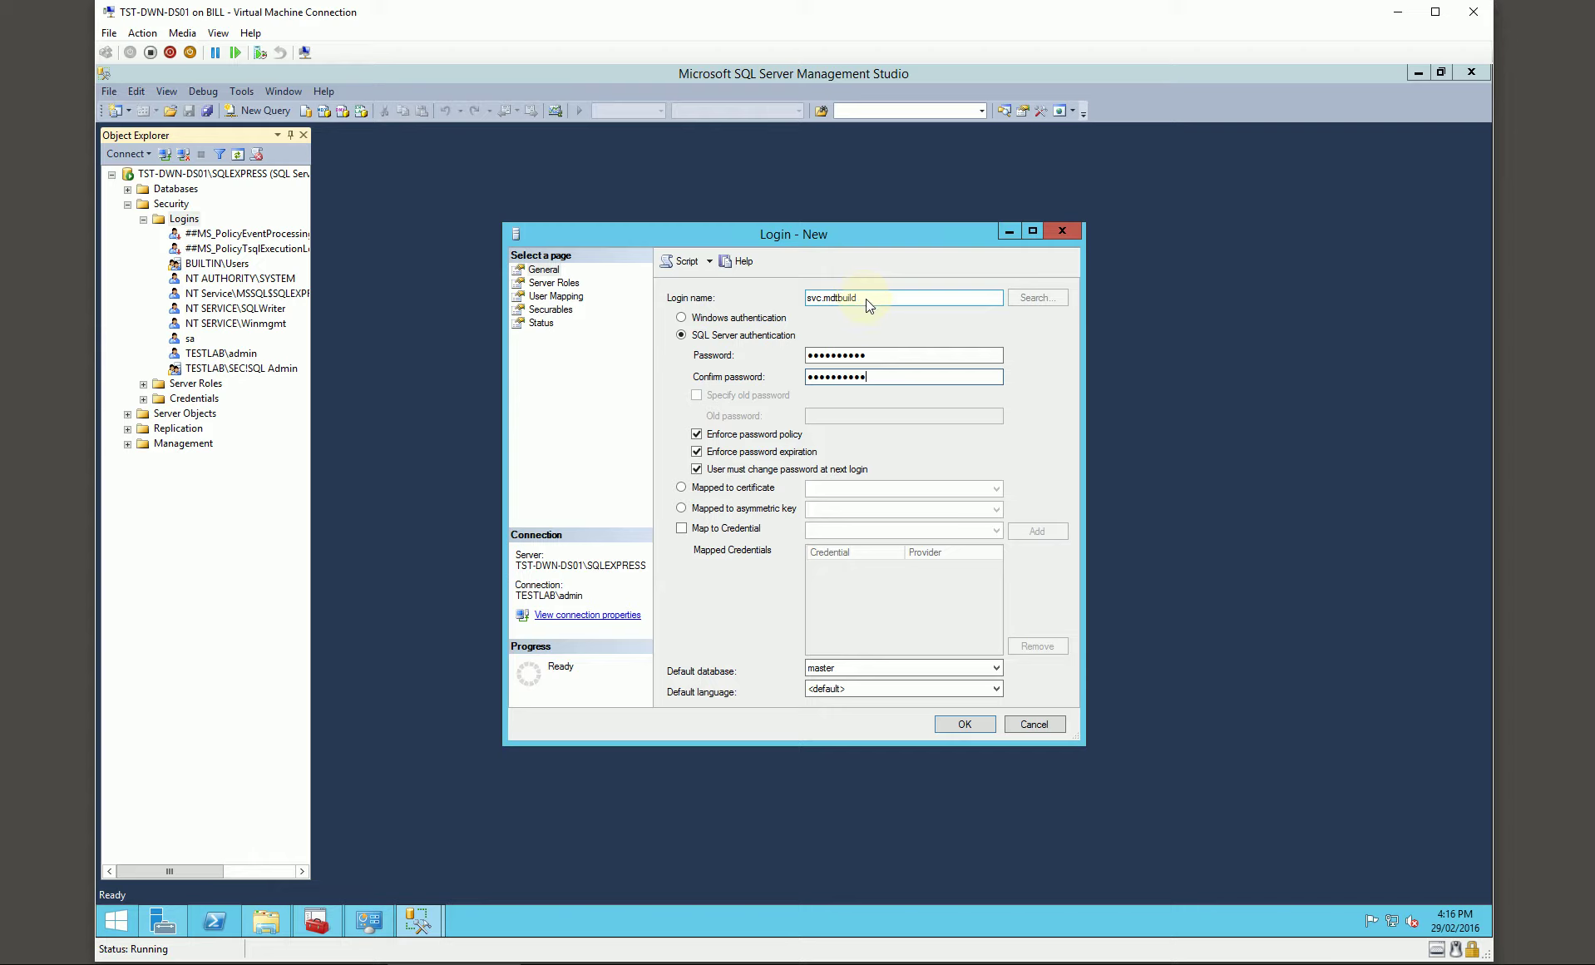
left_click(722, 434)
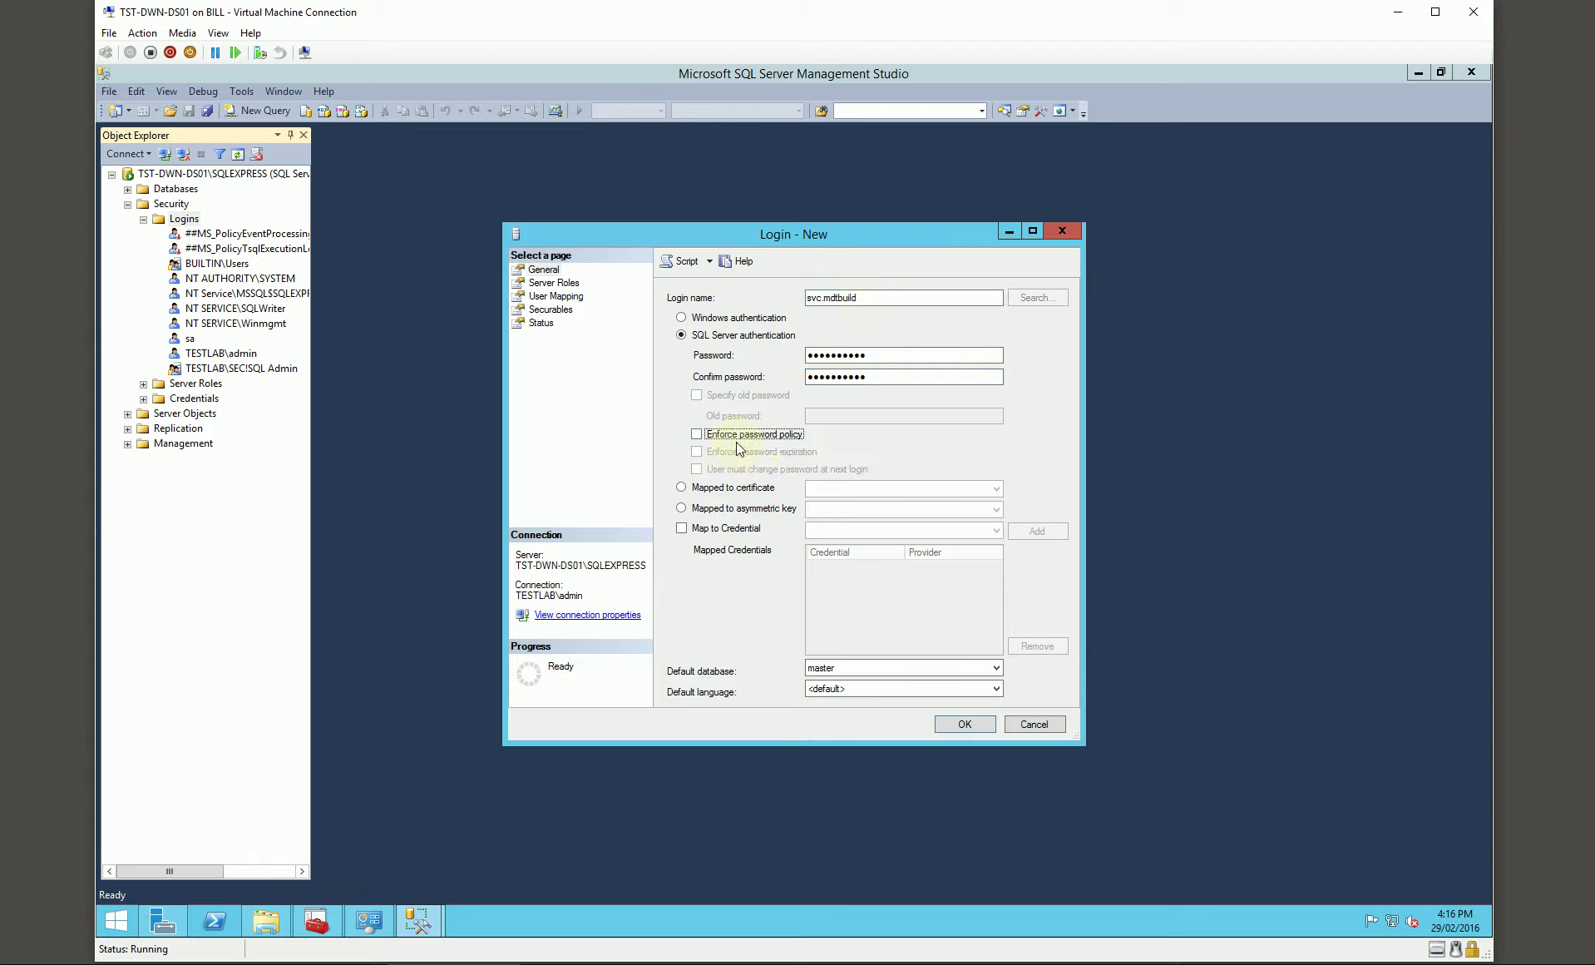
Step: Check the user mapping, save the new login and close Management Studio
left_click(559, 297)
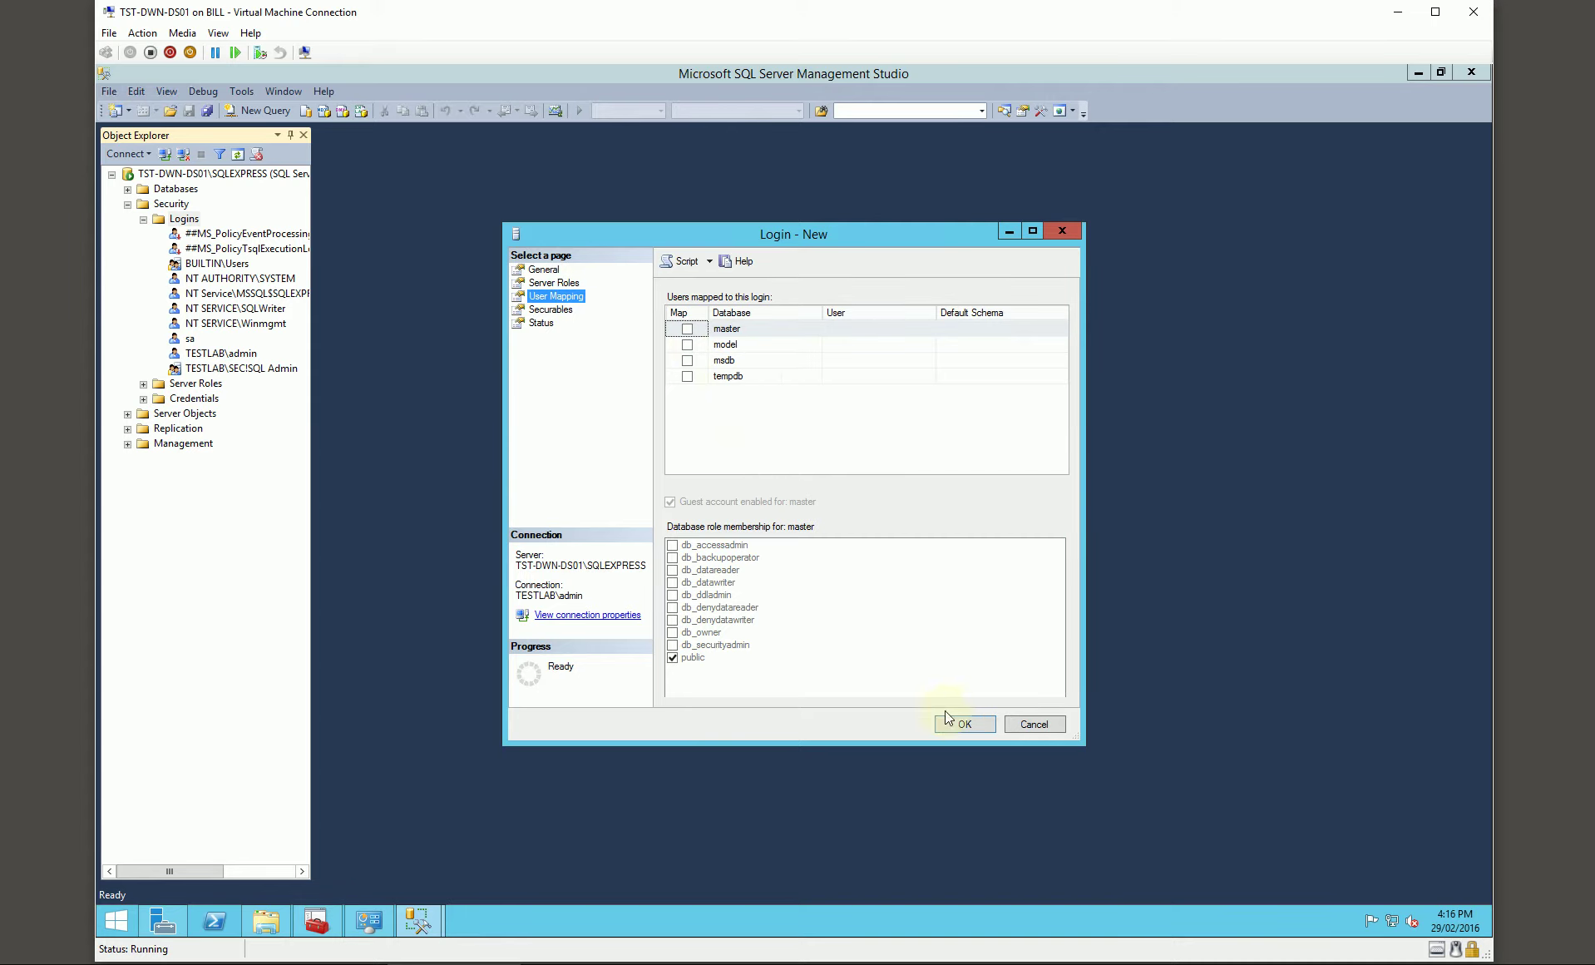
left_click(964, 722)
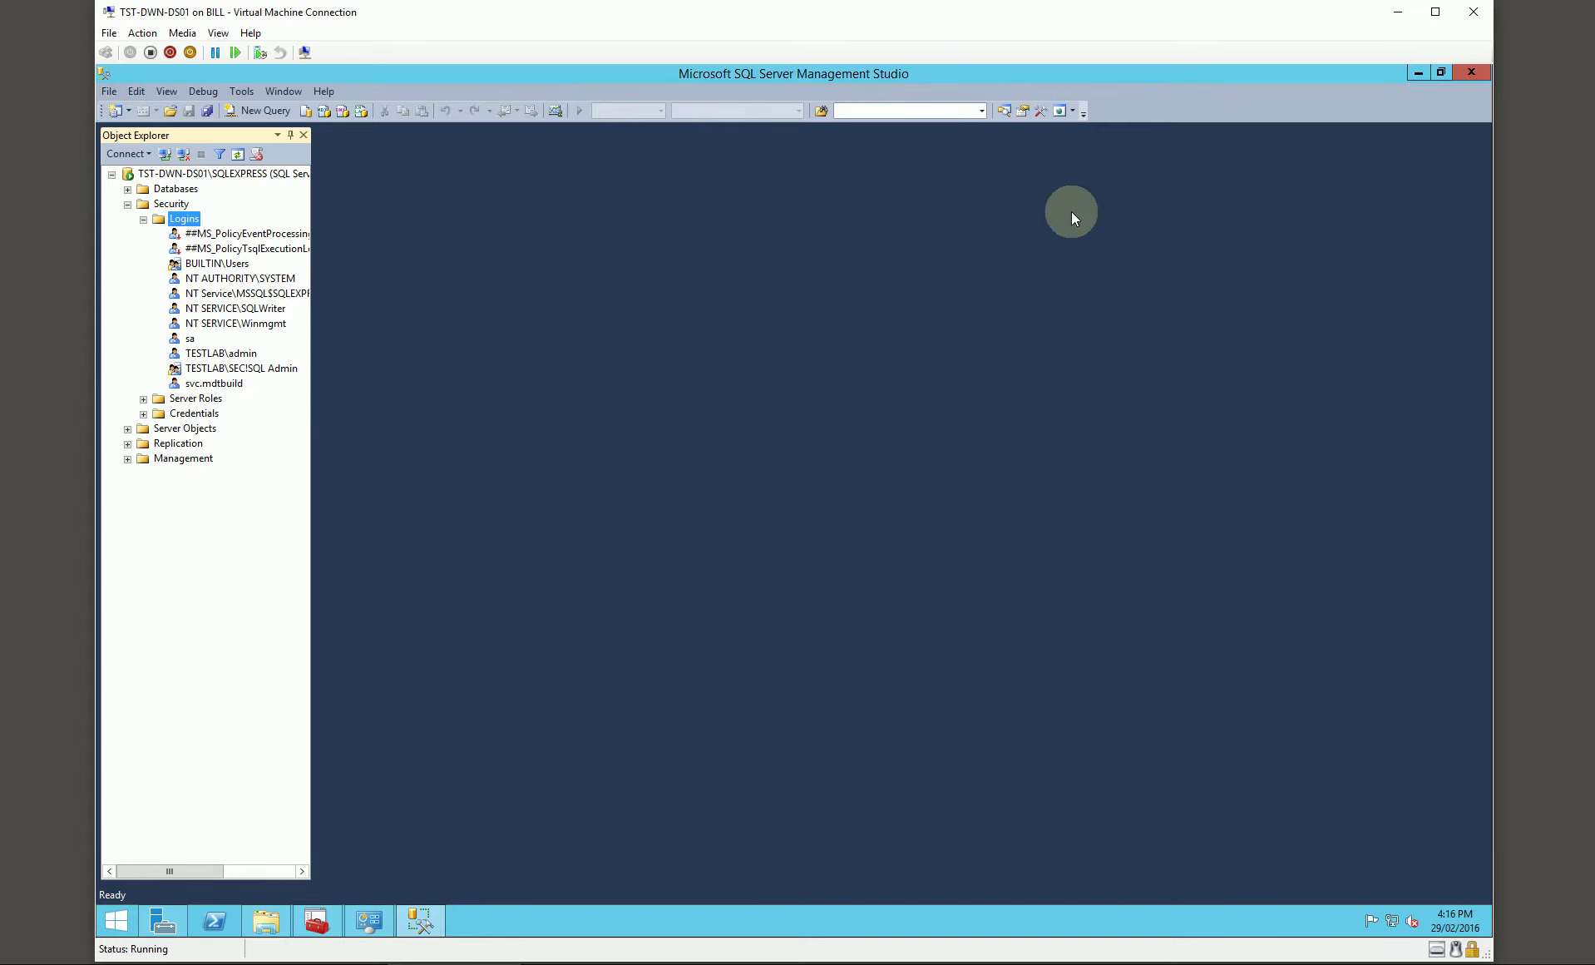
left_click(1470, 73)
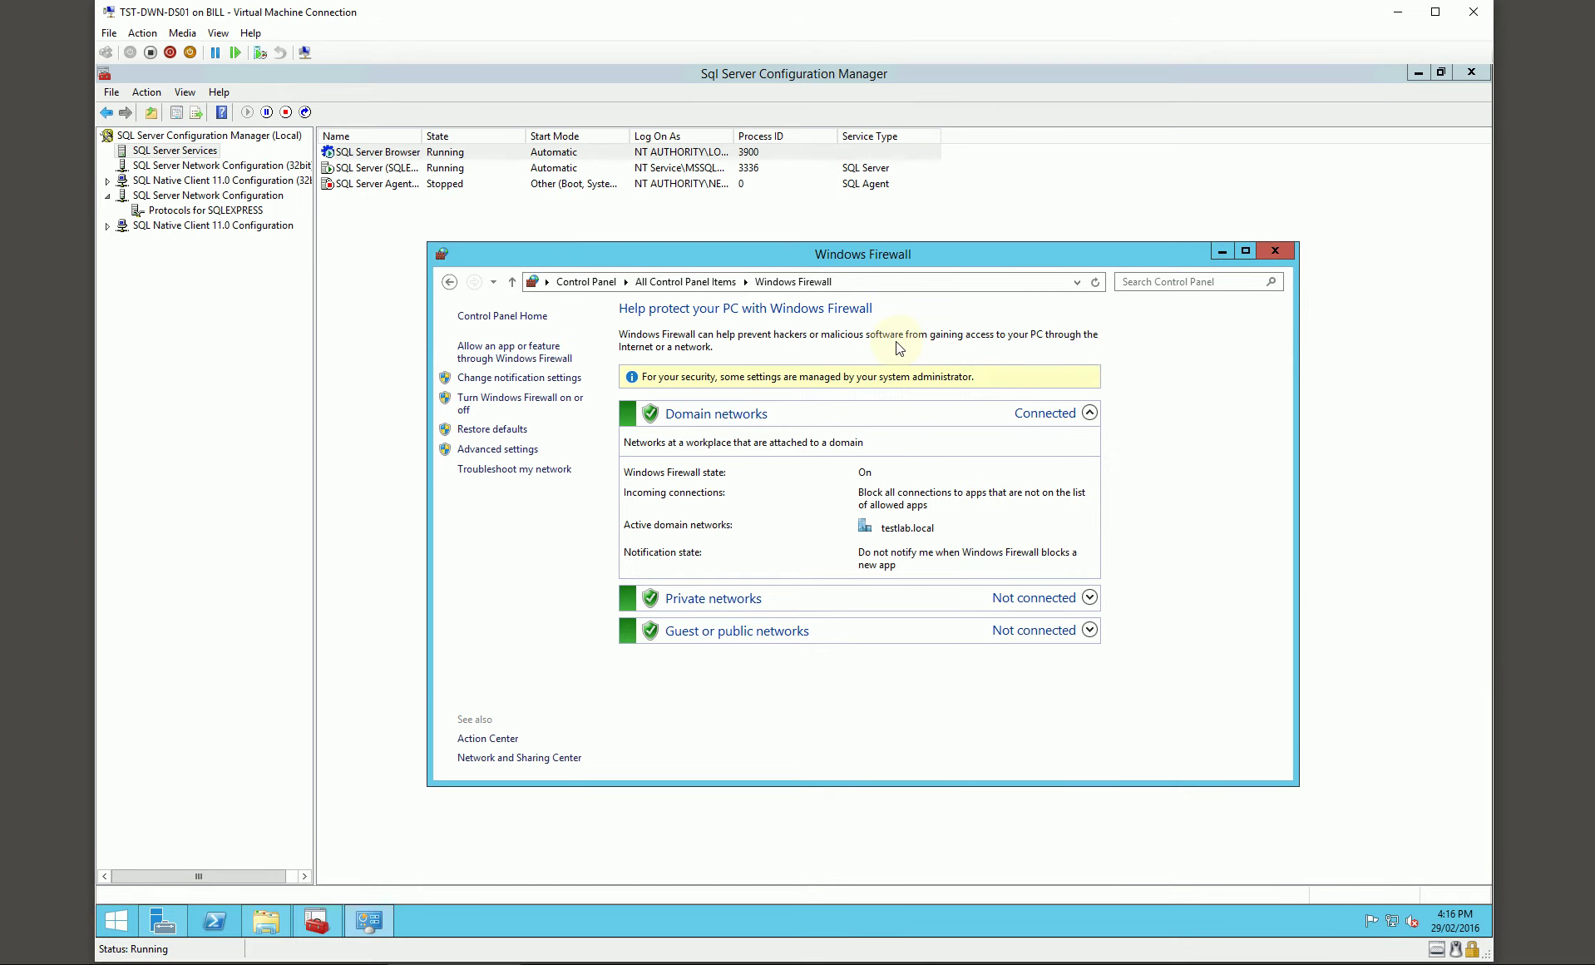
left_click_drag(1169, 249, 1155, 247)
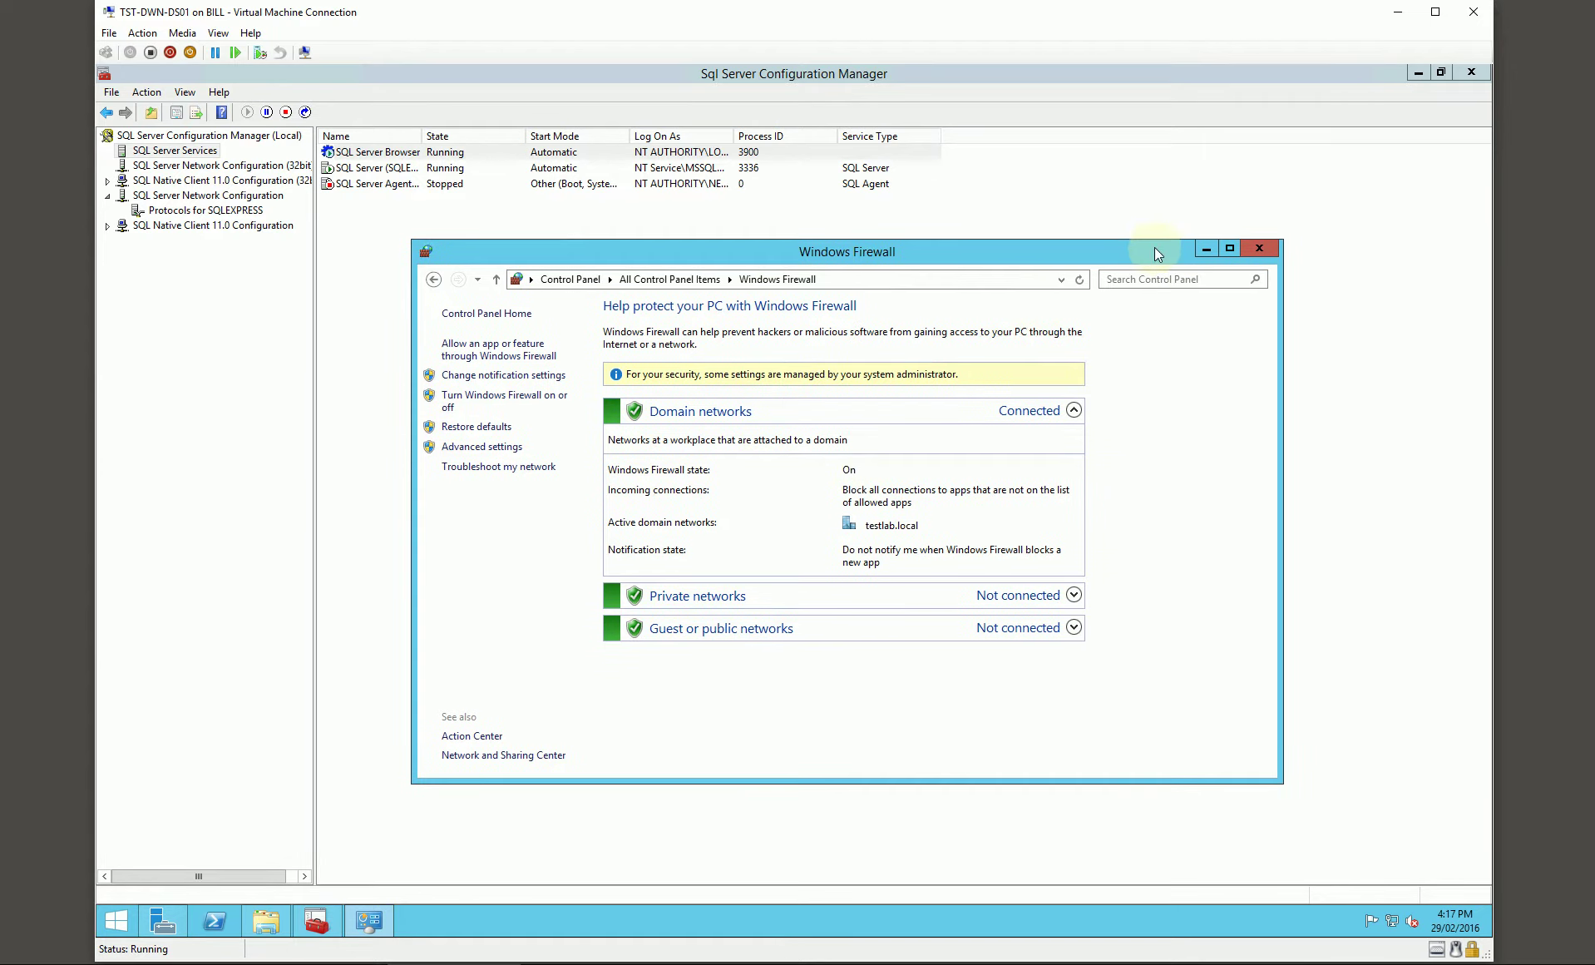
Step: Start Deployment Workbench from the Microsoft Deployment Toolkit entries in the Apps list
left_click(117, 919)
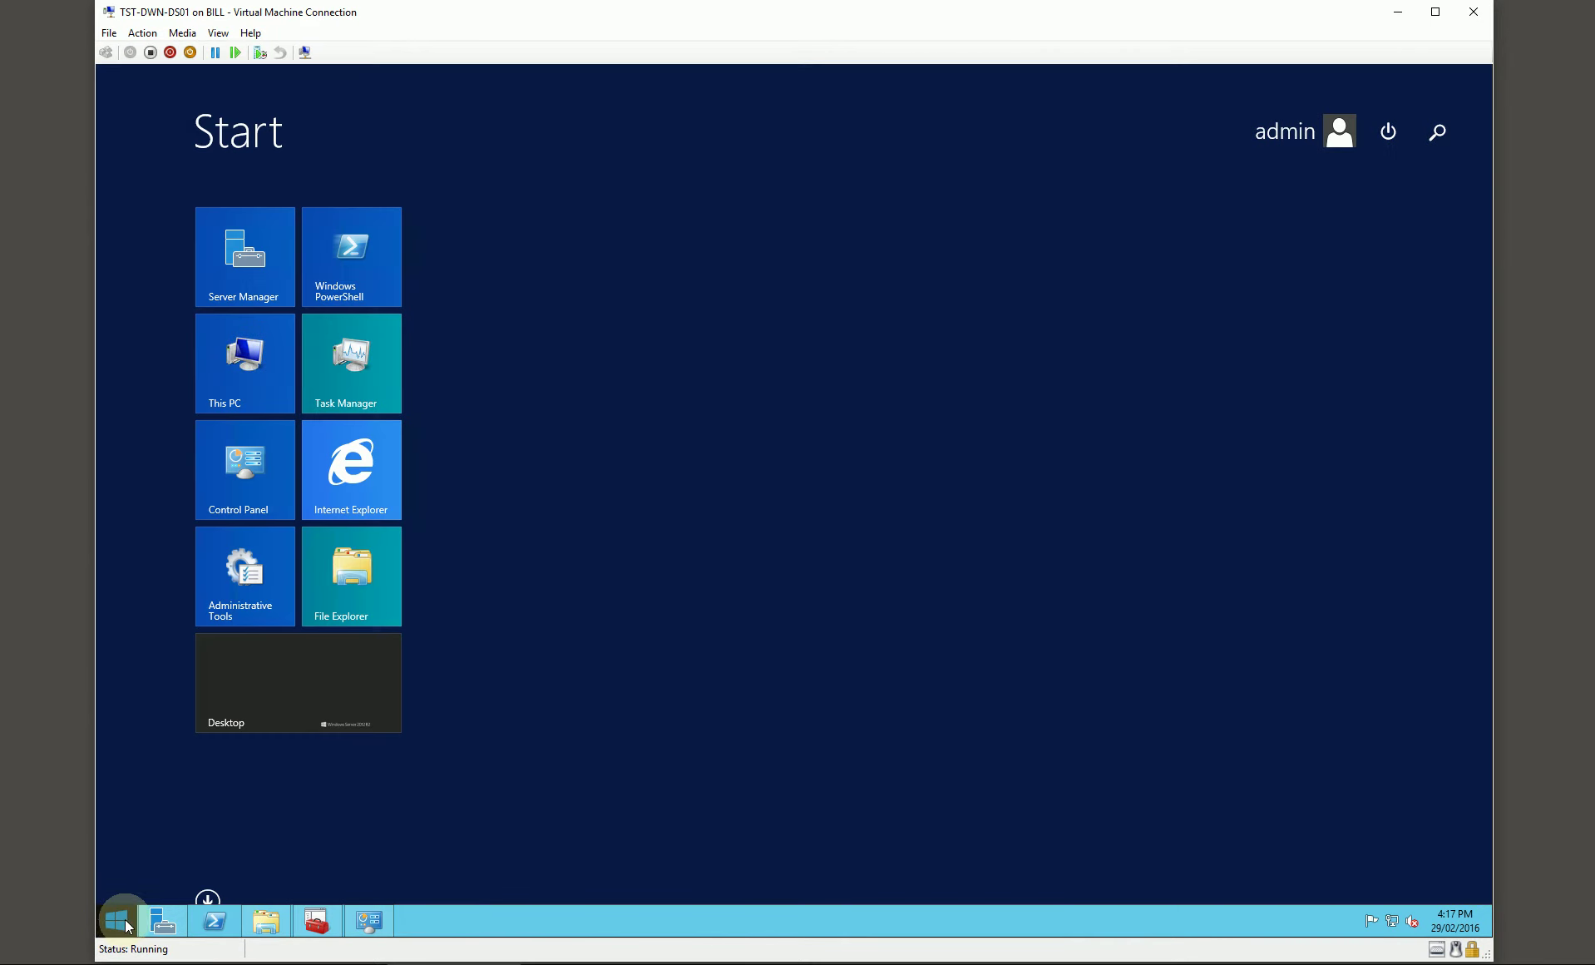
left_click(209, 899)
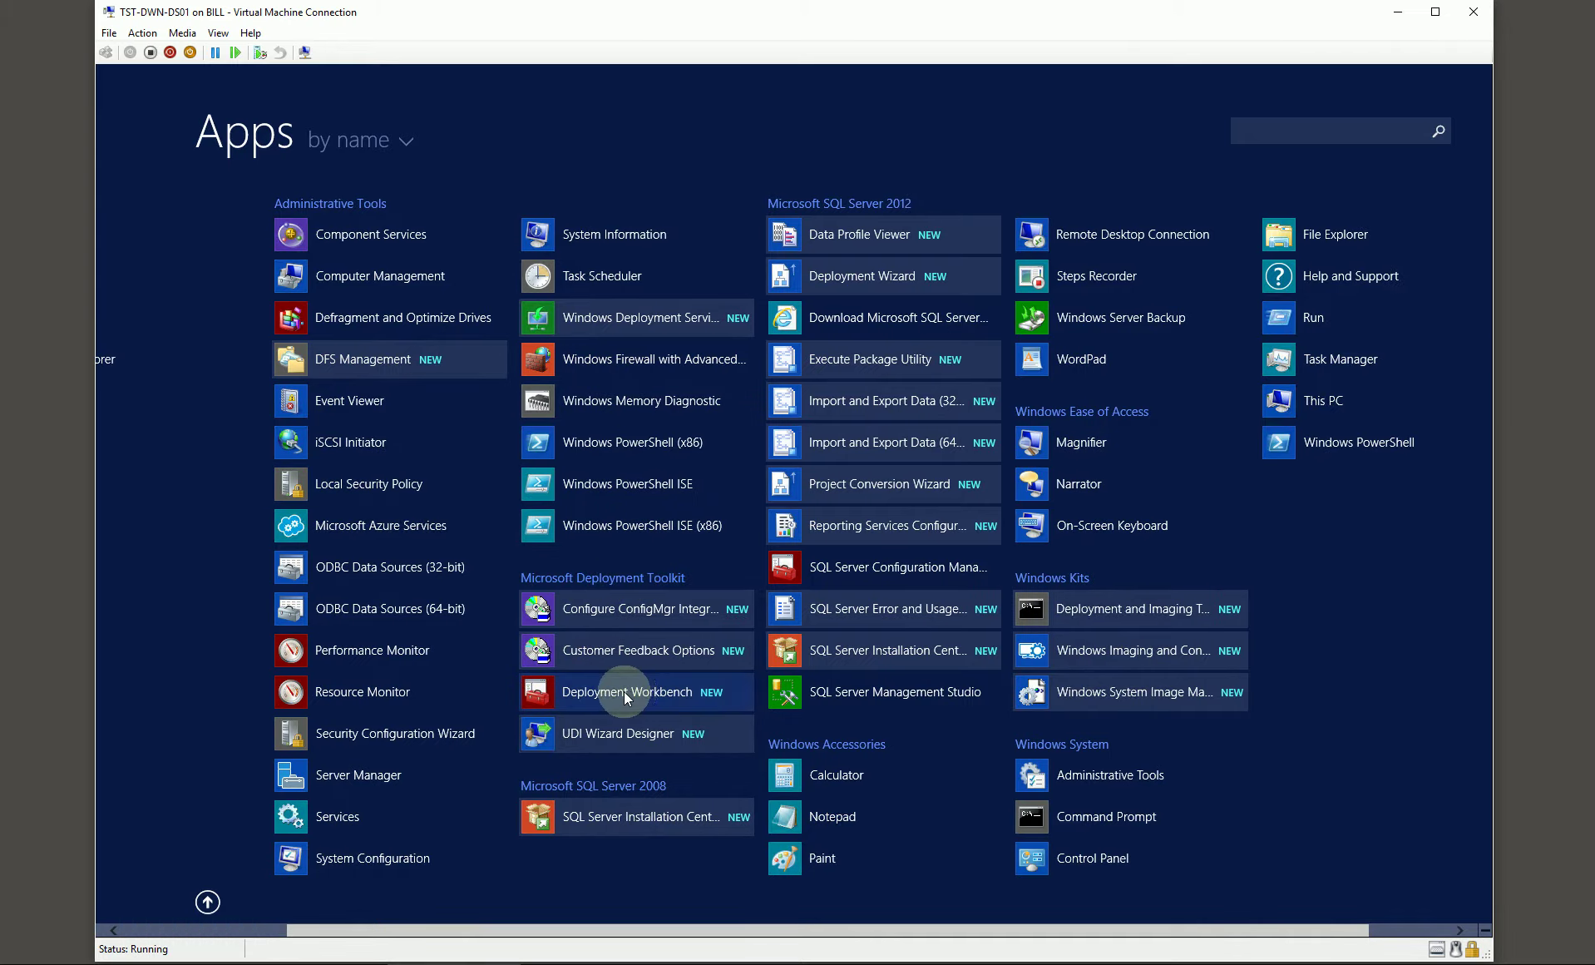
left_click(623, 692)
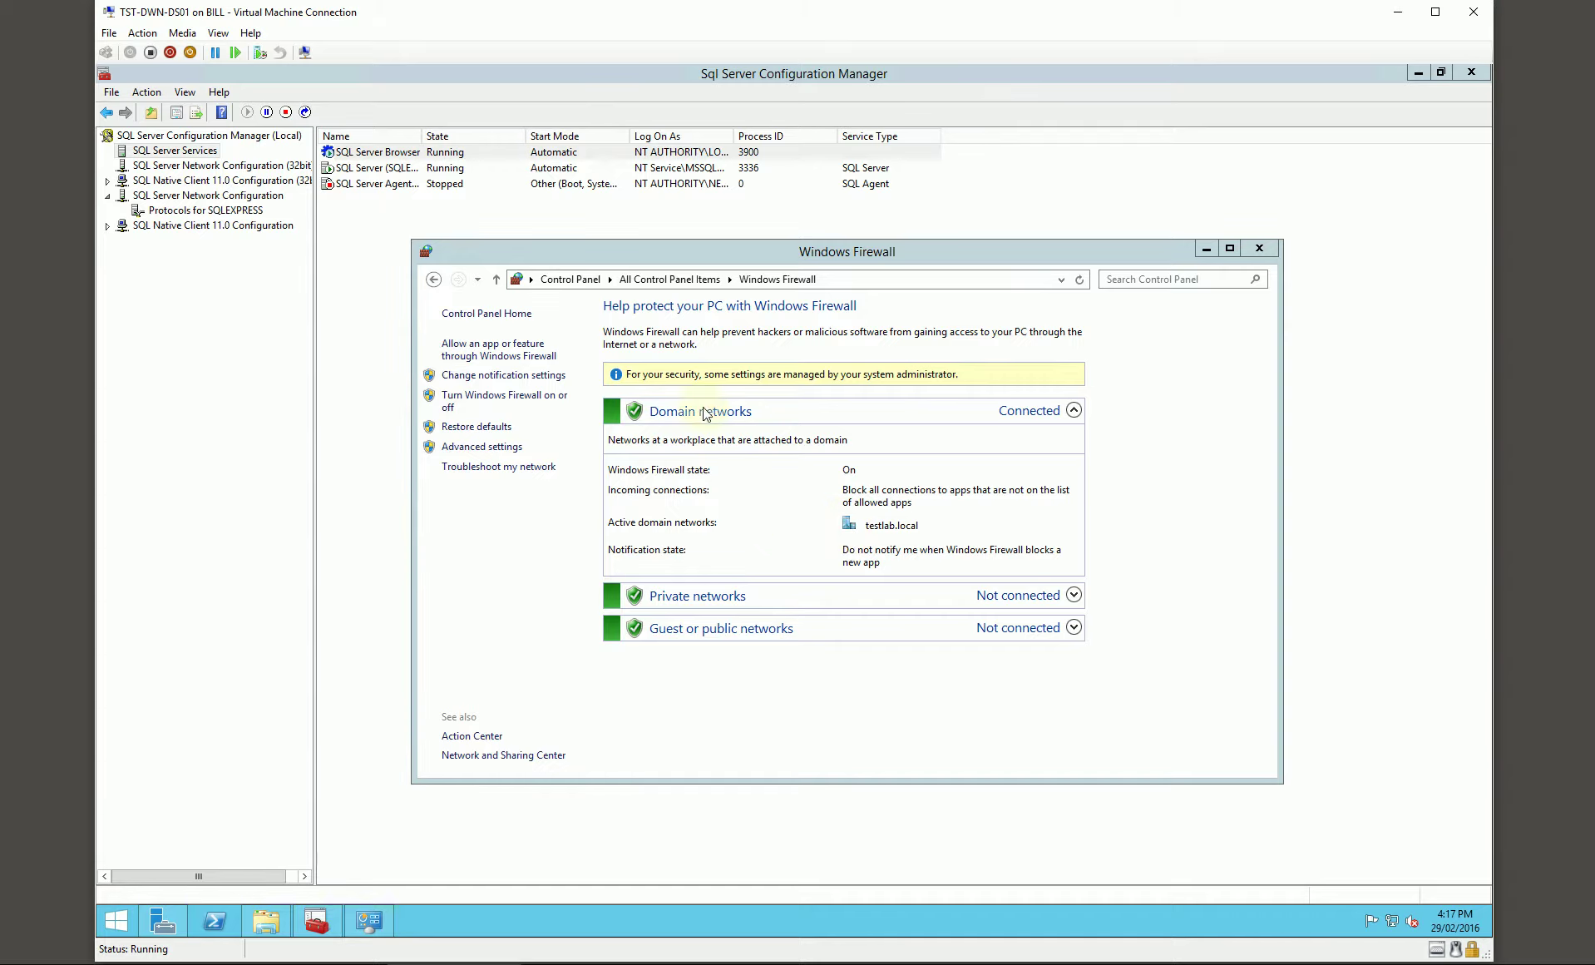
Step: Start a new deployment share at D:\DeploymentShare, shared as DeploymentShare$, with the default description
left_click(173, 168)
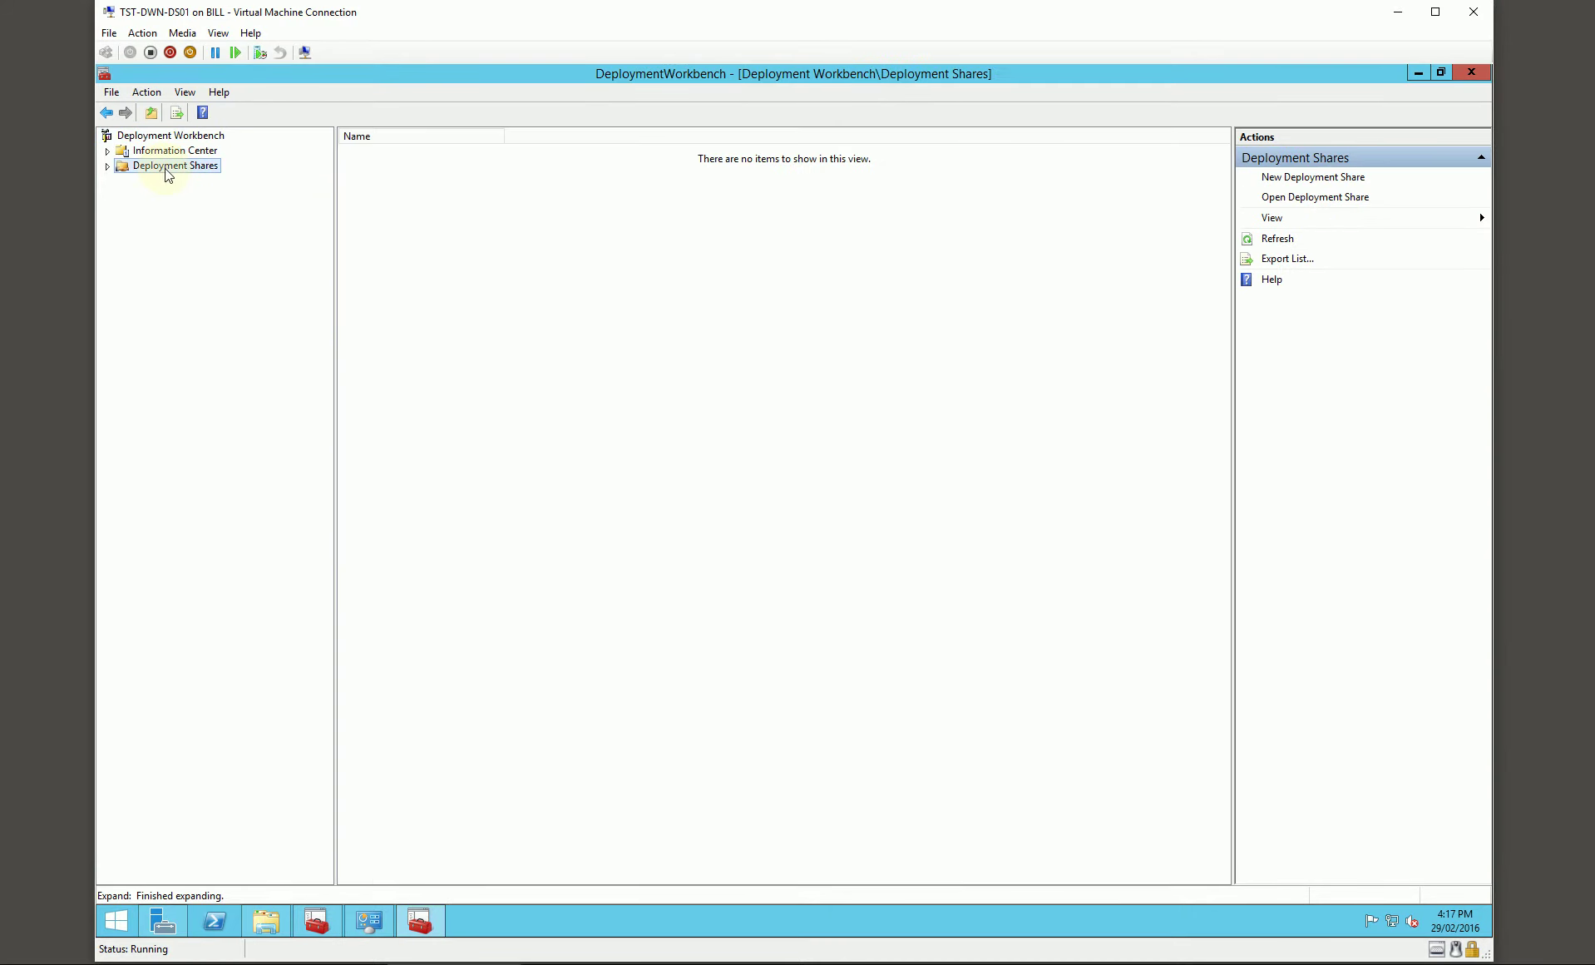
right_click(186, 167)
left_click(217, 182)
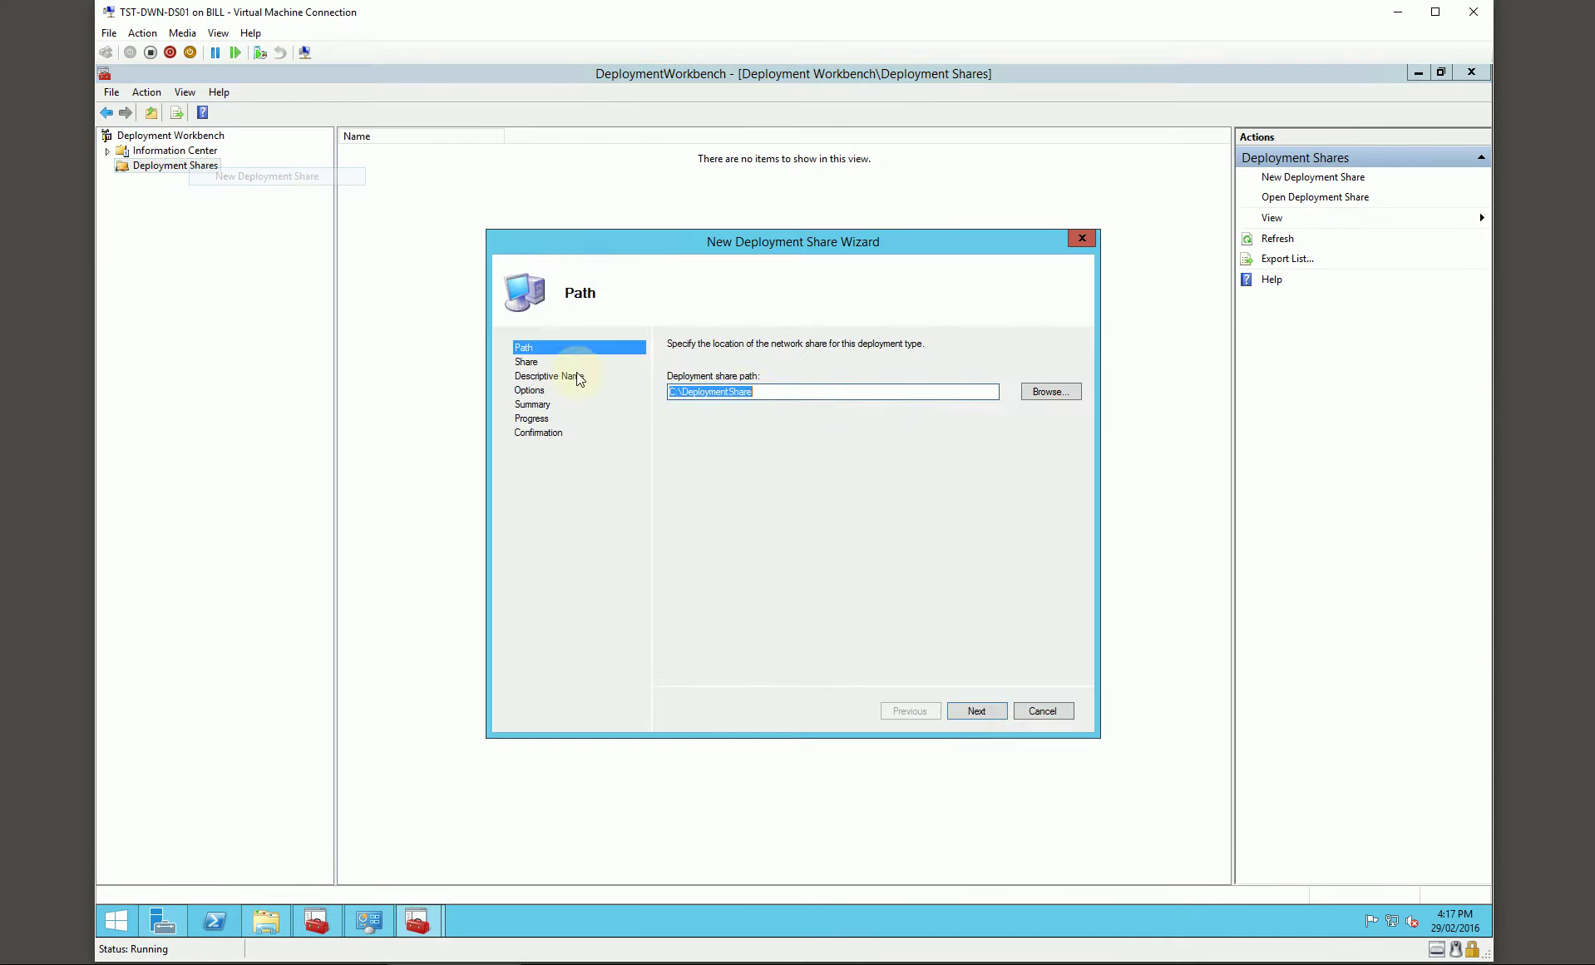
left_click(973, 709)
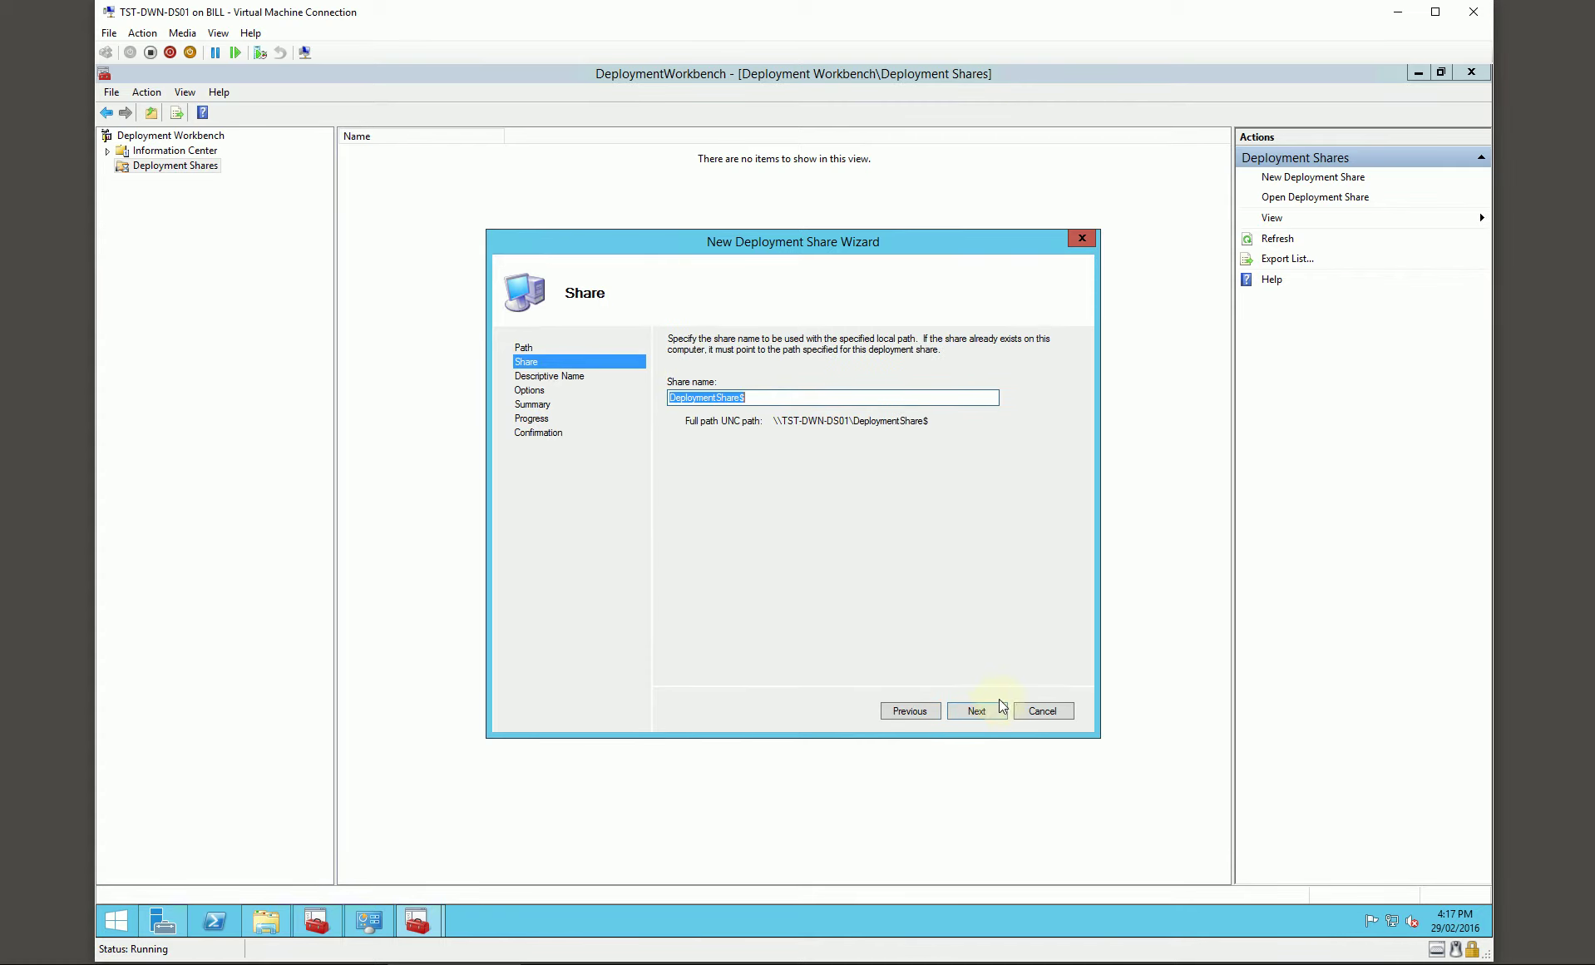
left_click(973, 709)
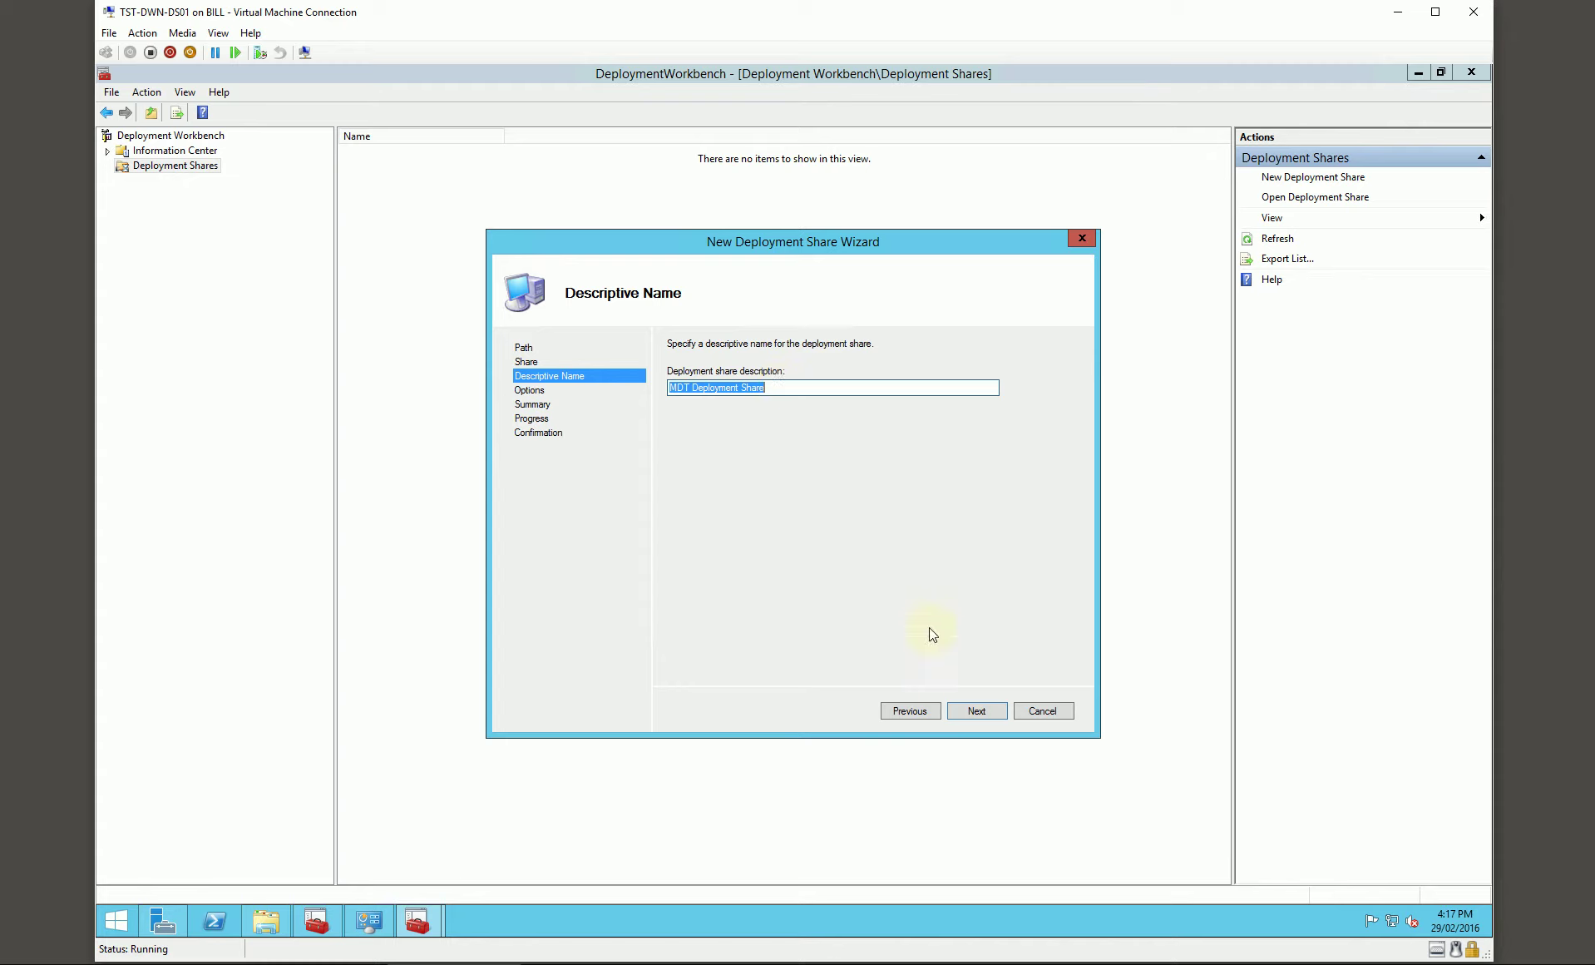
left_click(976, 709)
Step: Turn off the computer backup, image capture and BitLocker options and finish creating the share
left_click(692, 383)
left_click(697, 441)
left_click(697, 459)
left_click(977, 710)
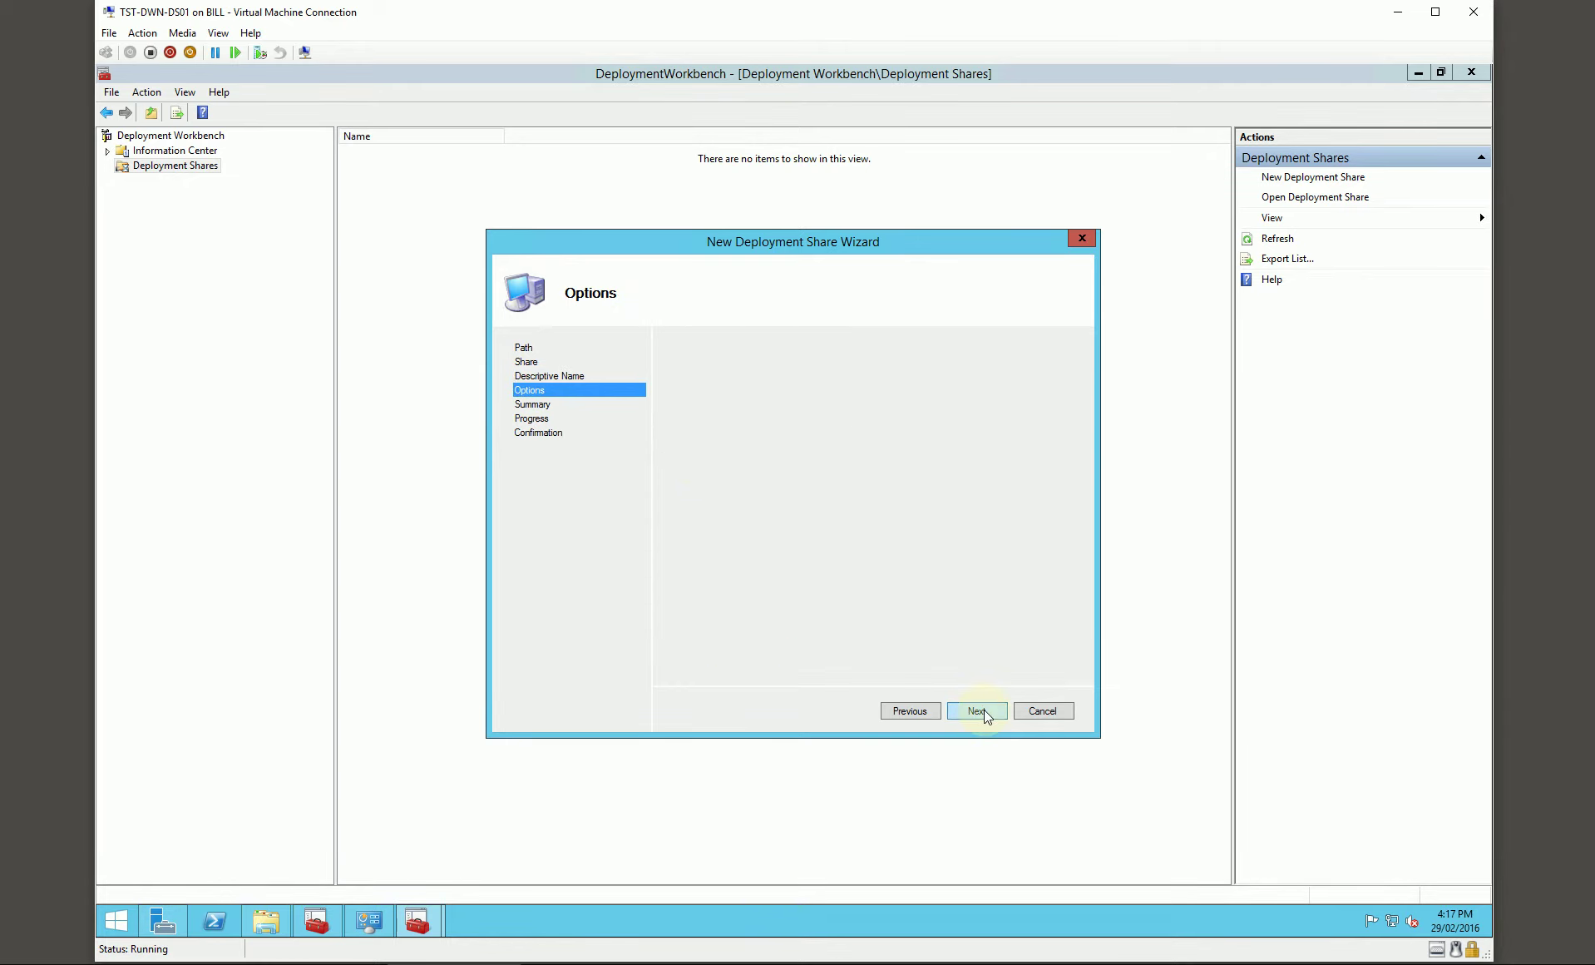
left_click(978, 713)
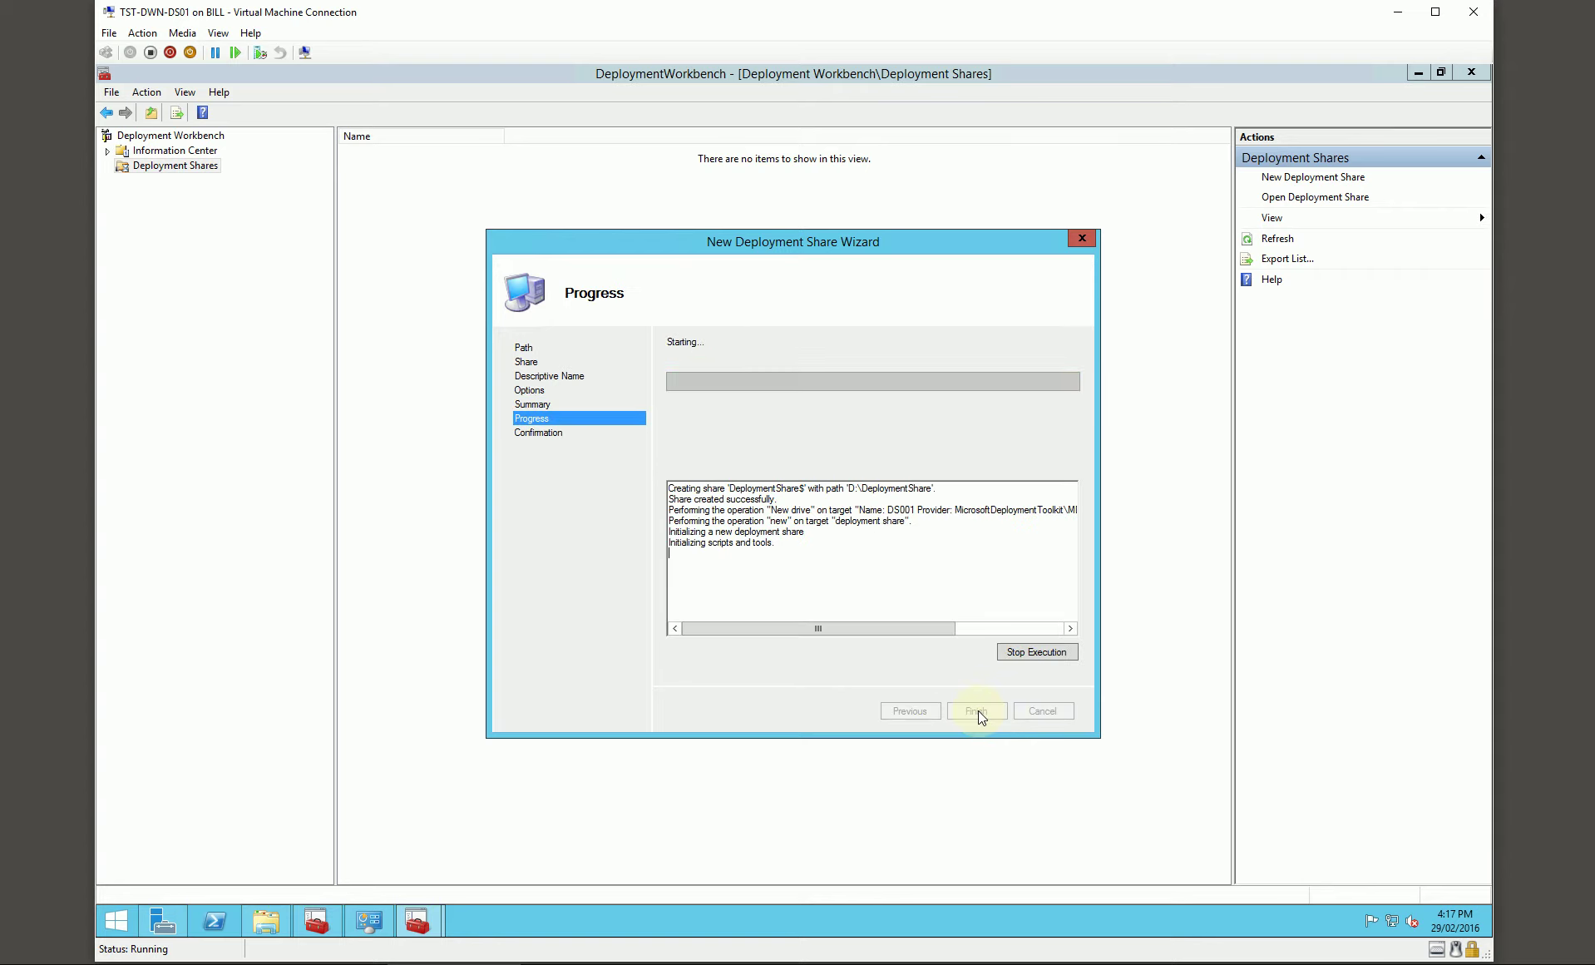
left_click(976, 712)
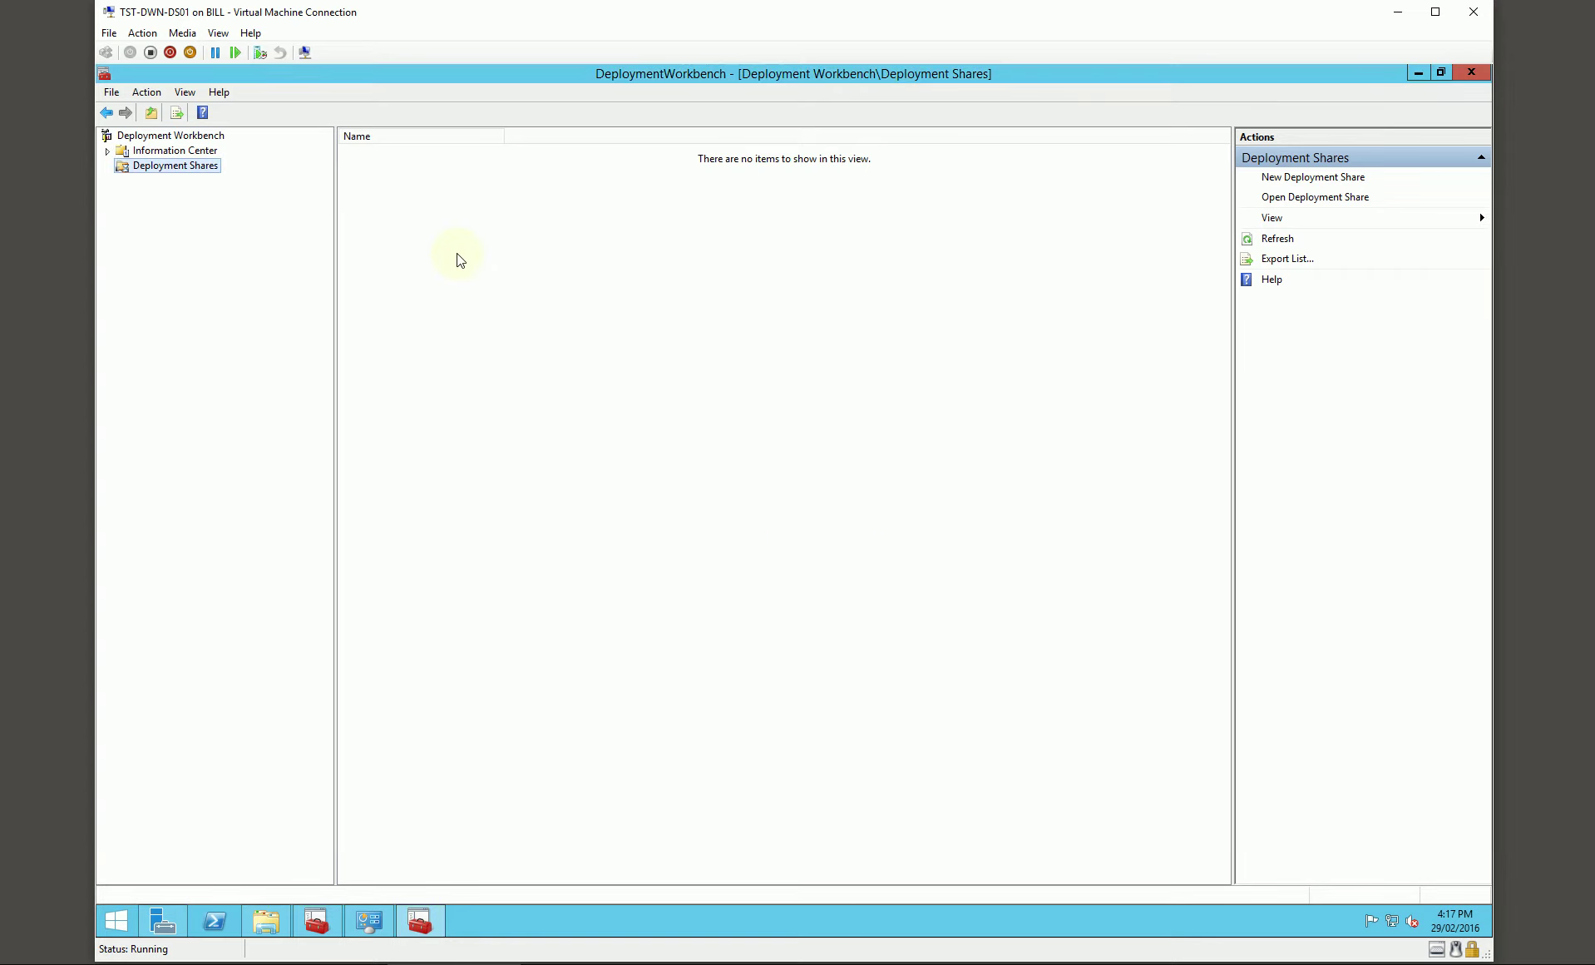
Step: Point a new deployment database at TST SQLEXPRESS on port 1433 using TCP/IP Sockets
left_click(173, 182)
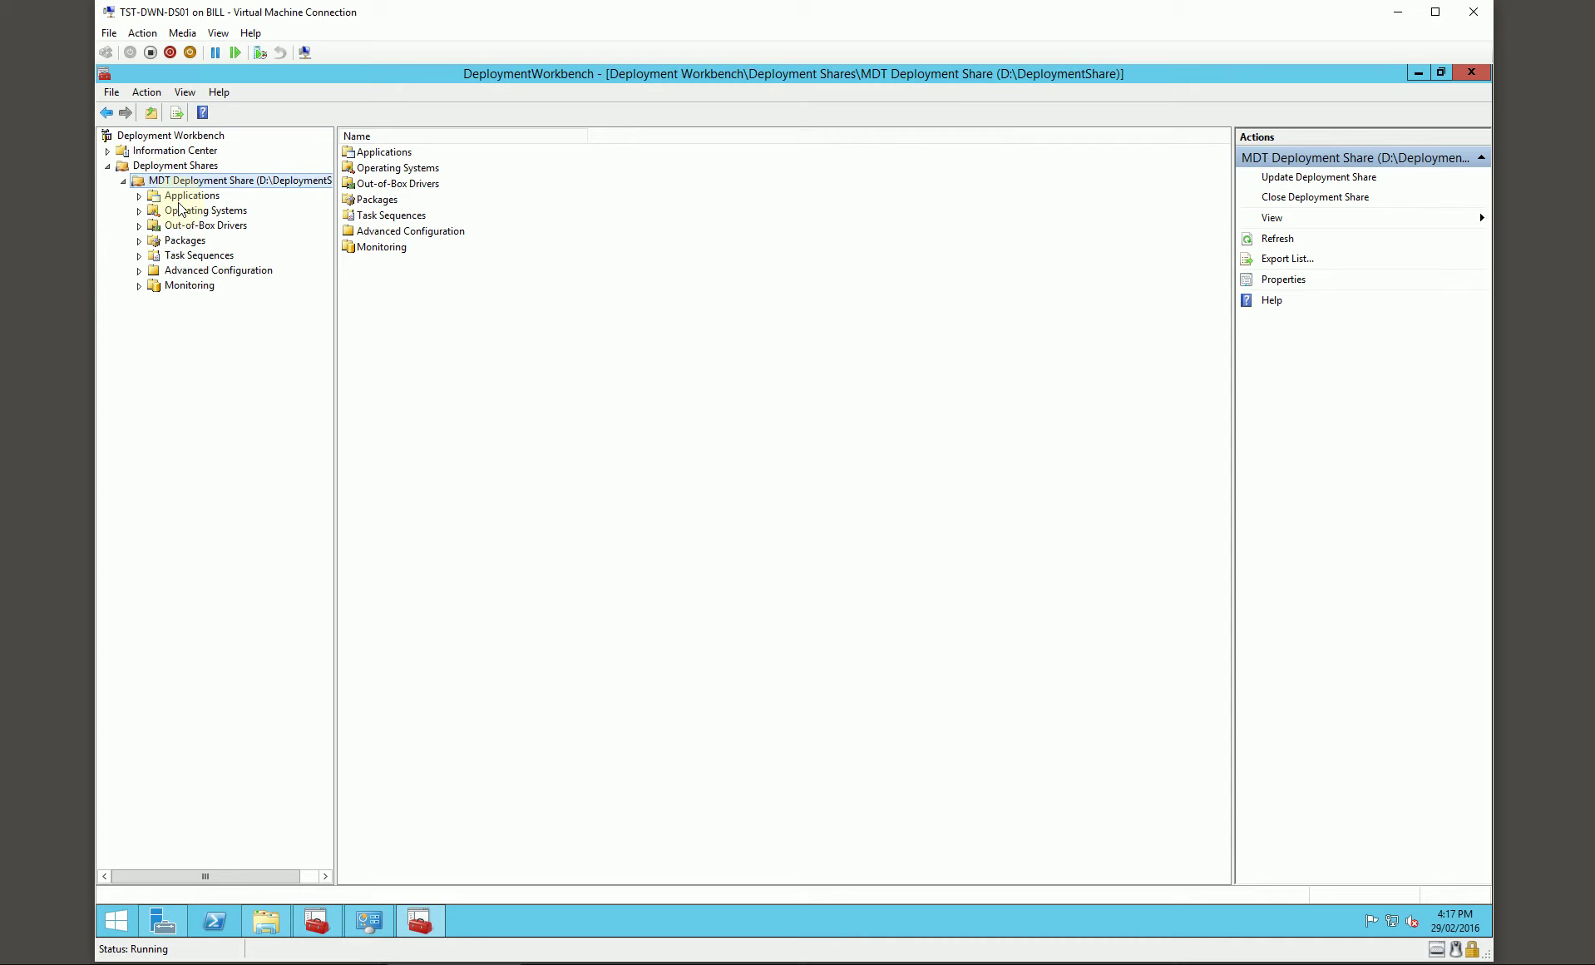
left_click(139, 270)
left_click(158, 333)
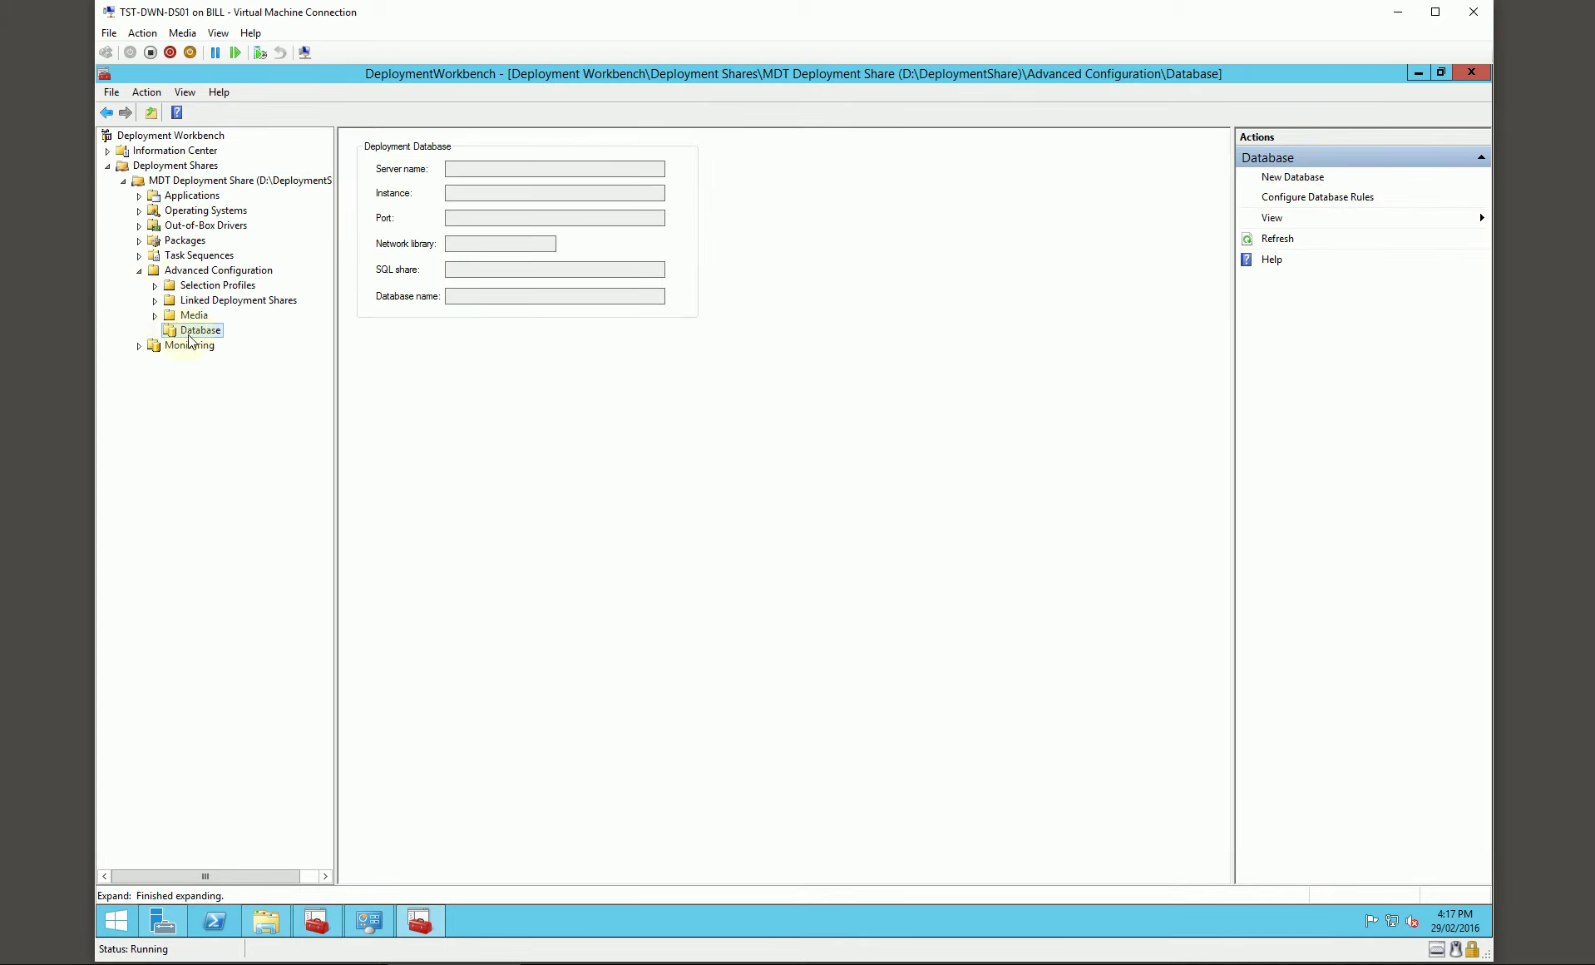
right_click(188, 331)
left_click(214, 342)
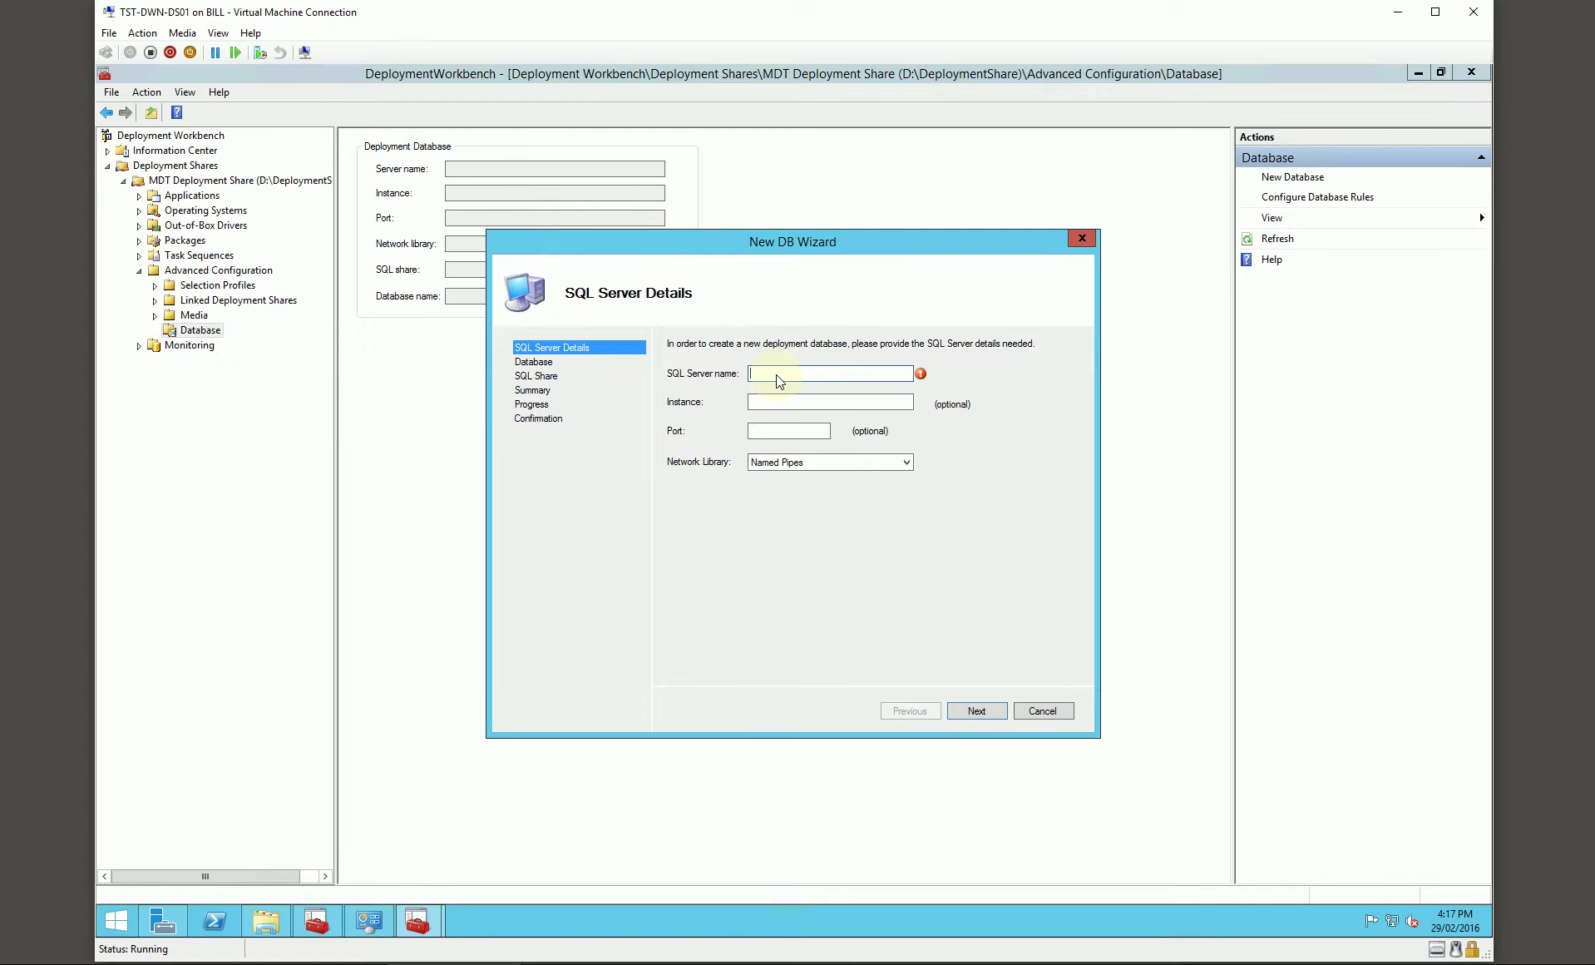
type("TST")
type("SQLEXPRESS")
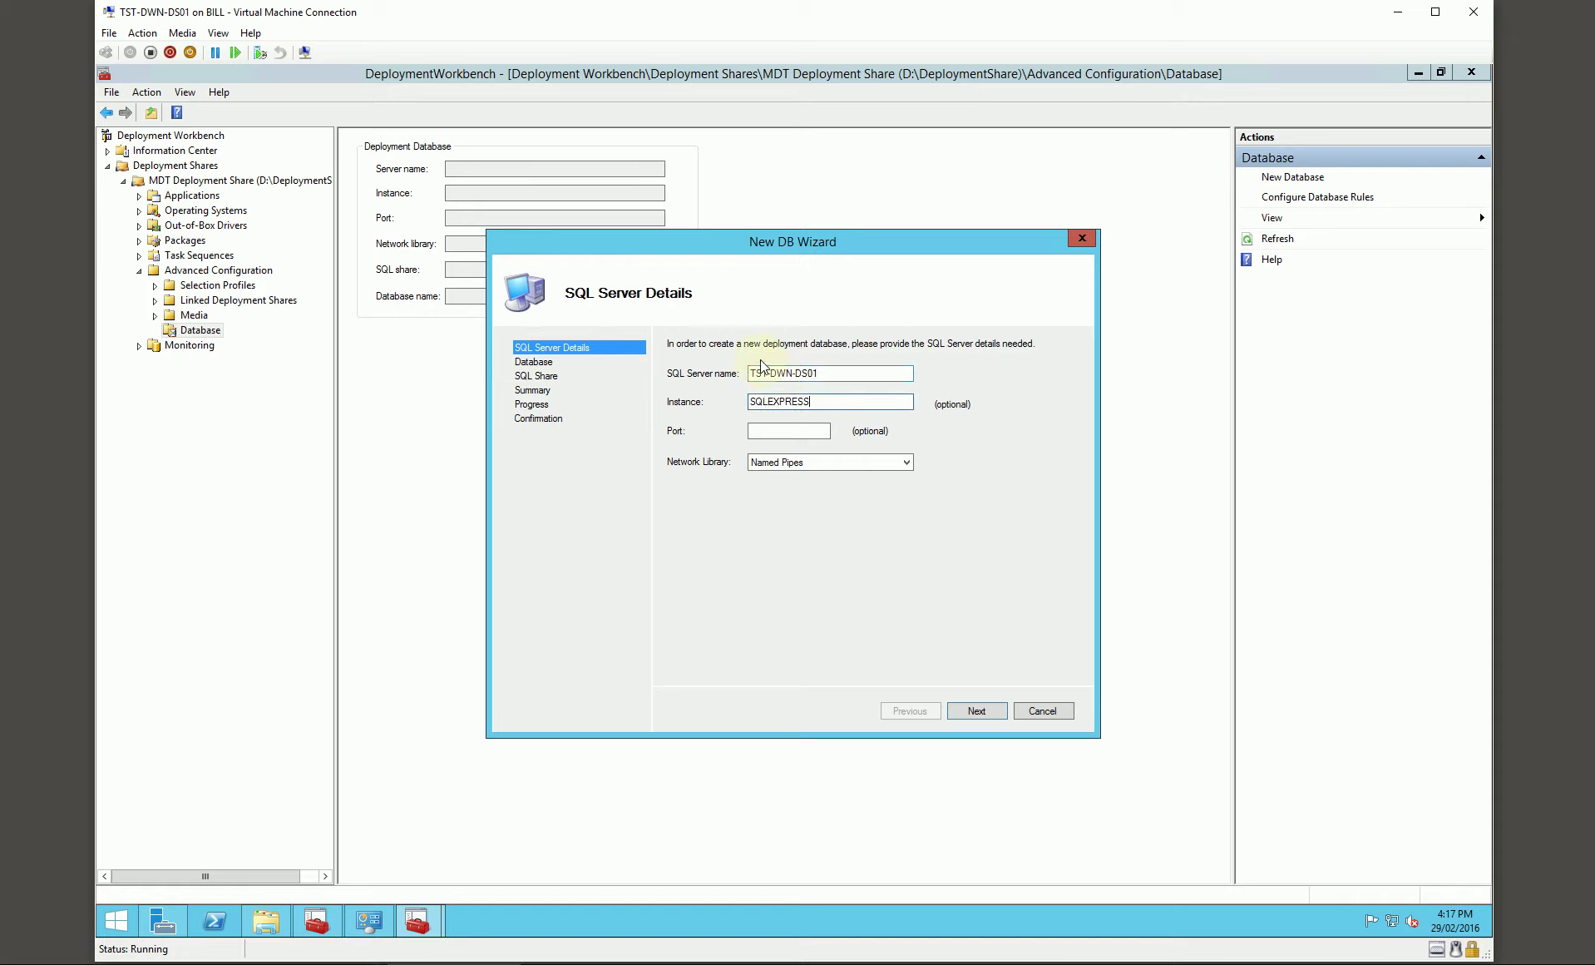
type("1433")
left_click(832, 462)
left_click(796, 486)
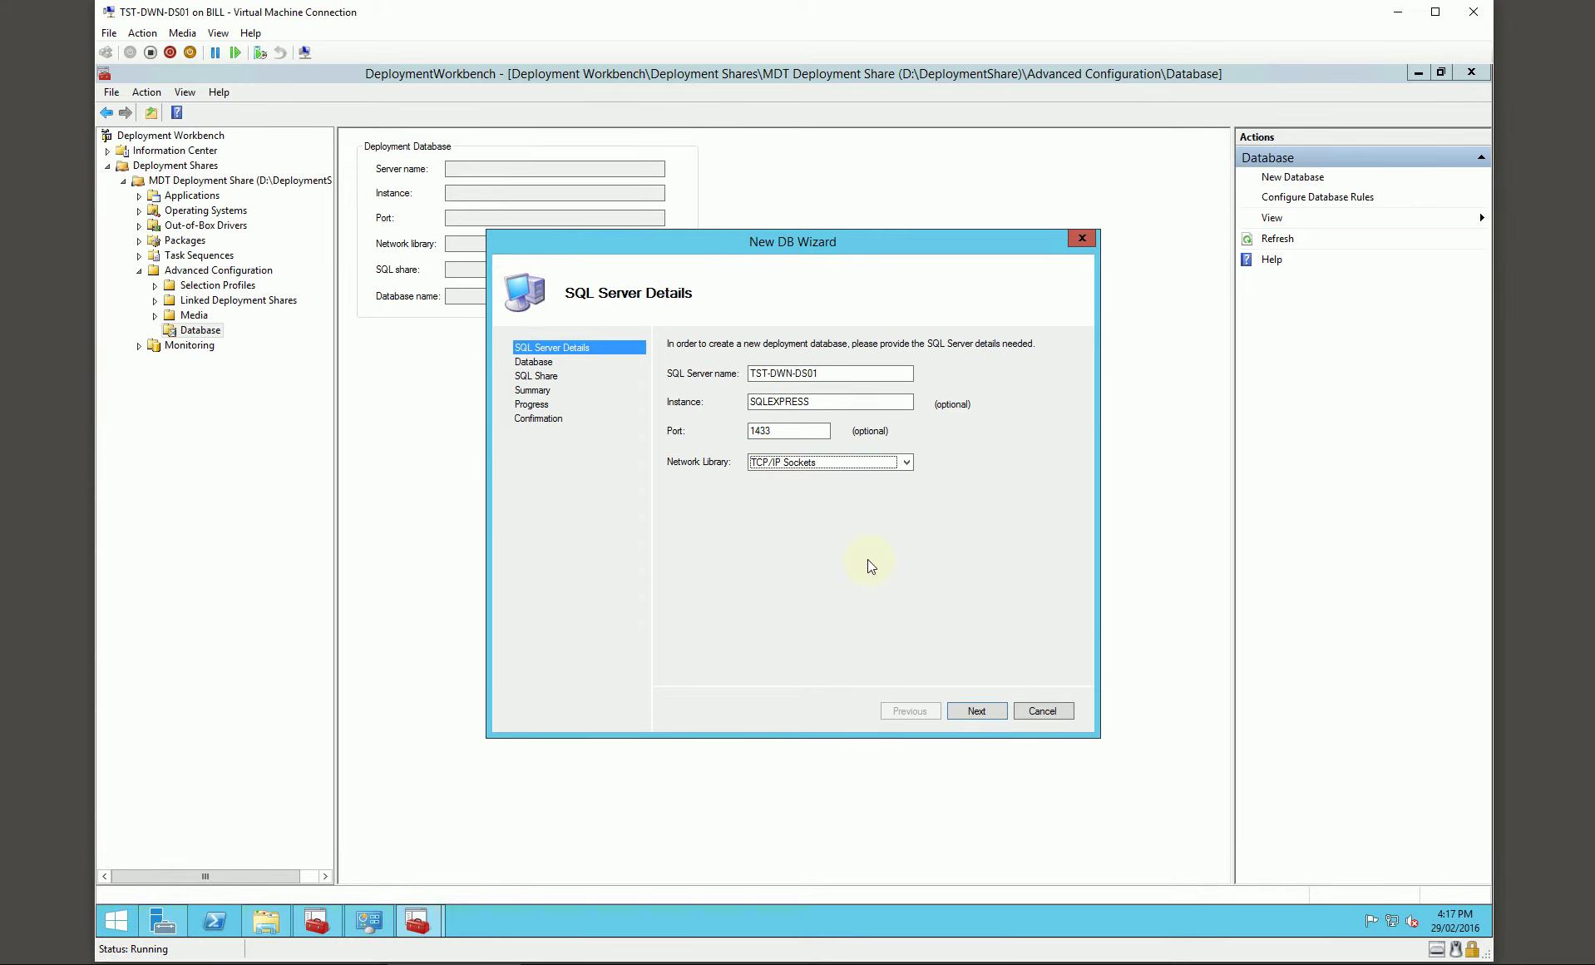
left_click(975, 710)
Step: Create the new MDTDB database with DeploymentShare$ as the SQL share and finish the wizard
left_click(722, 380)
left_click(779, 402)
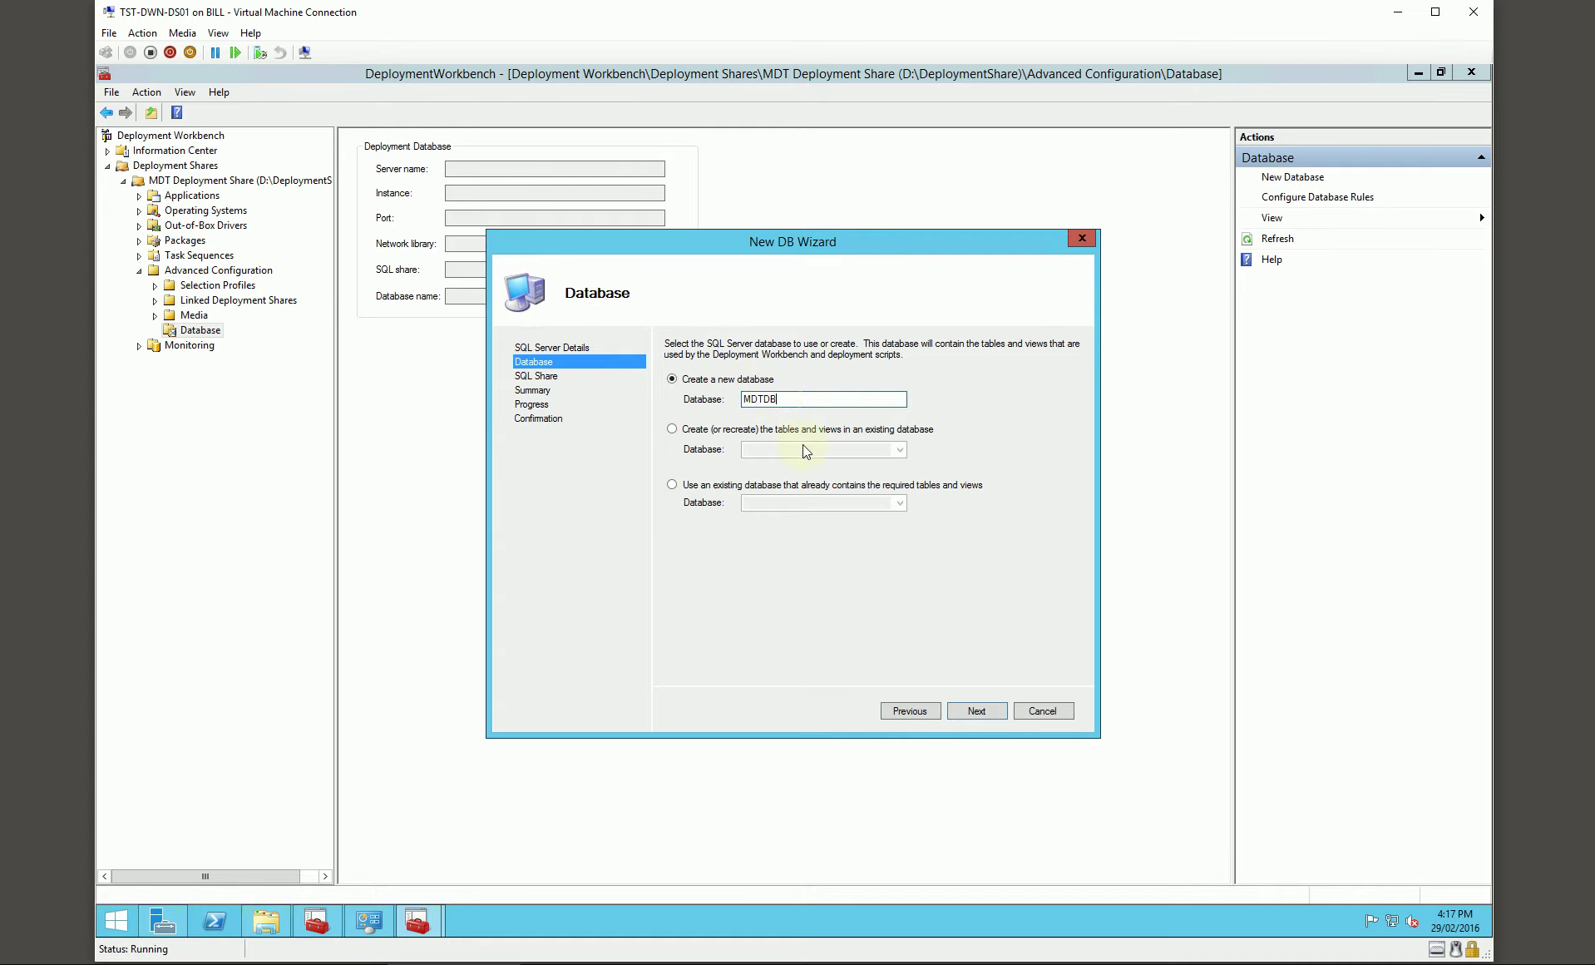
left_click(976, 711)
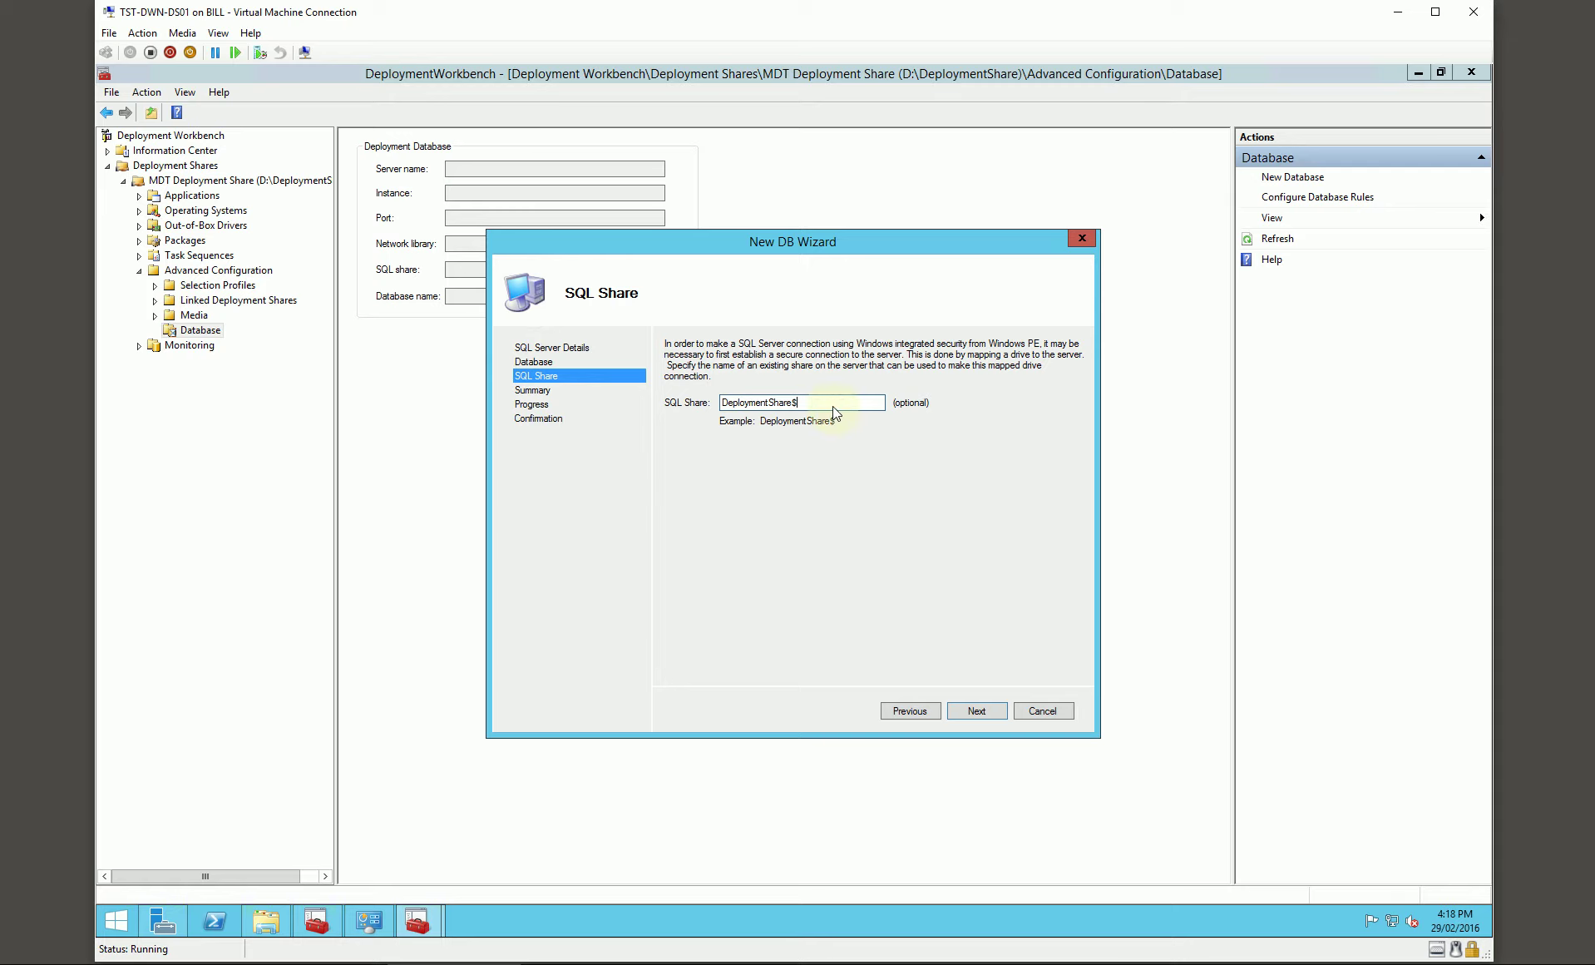
left_click(973, 711)
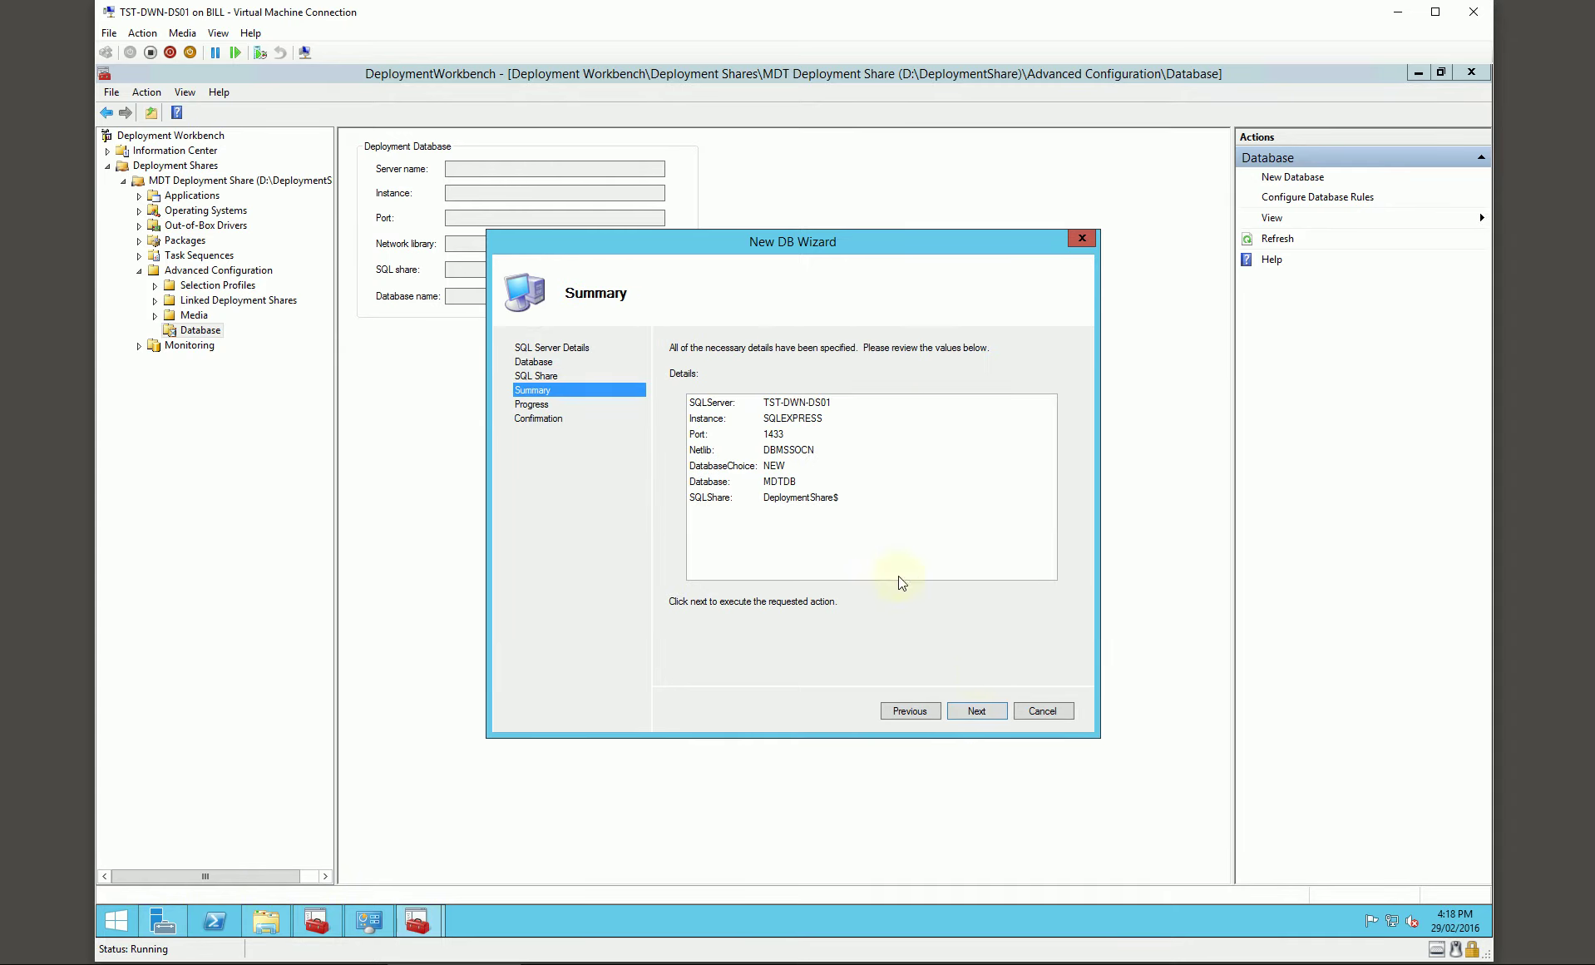
left_click(976, 711)
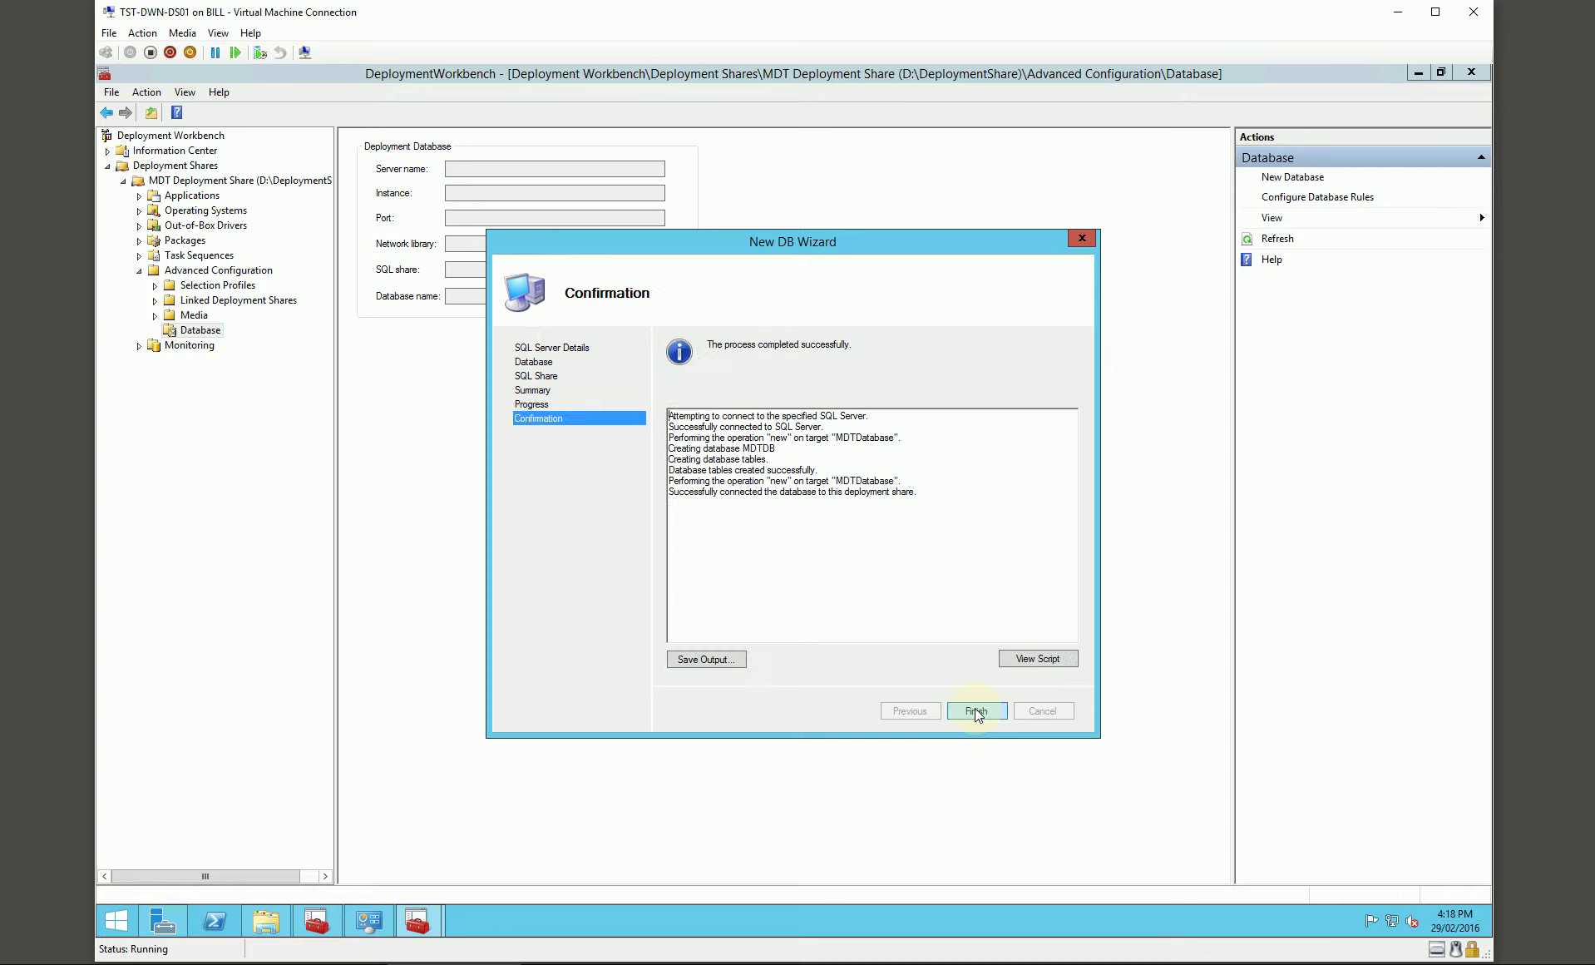
left_click(976, 711)
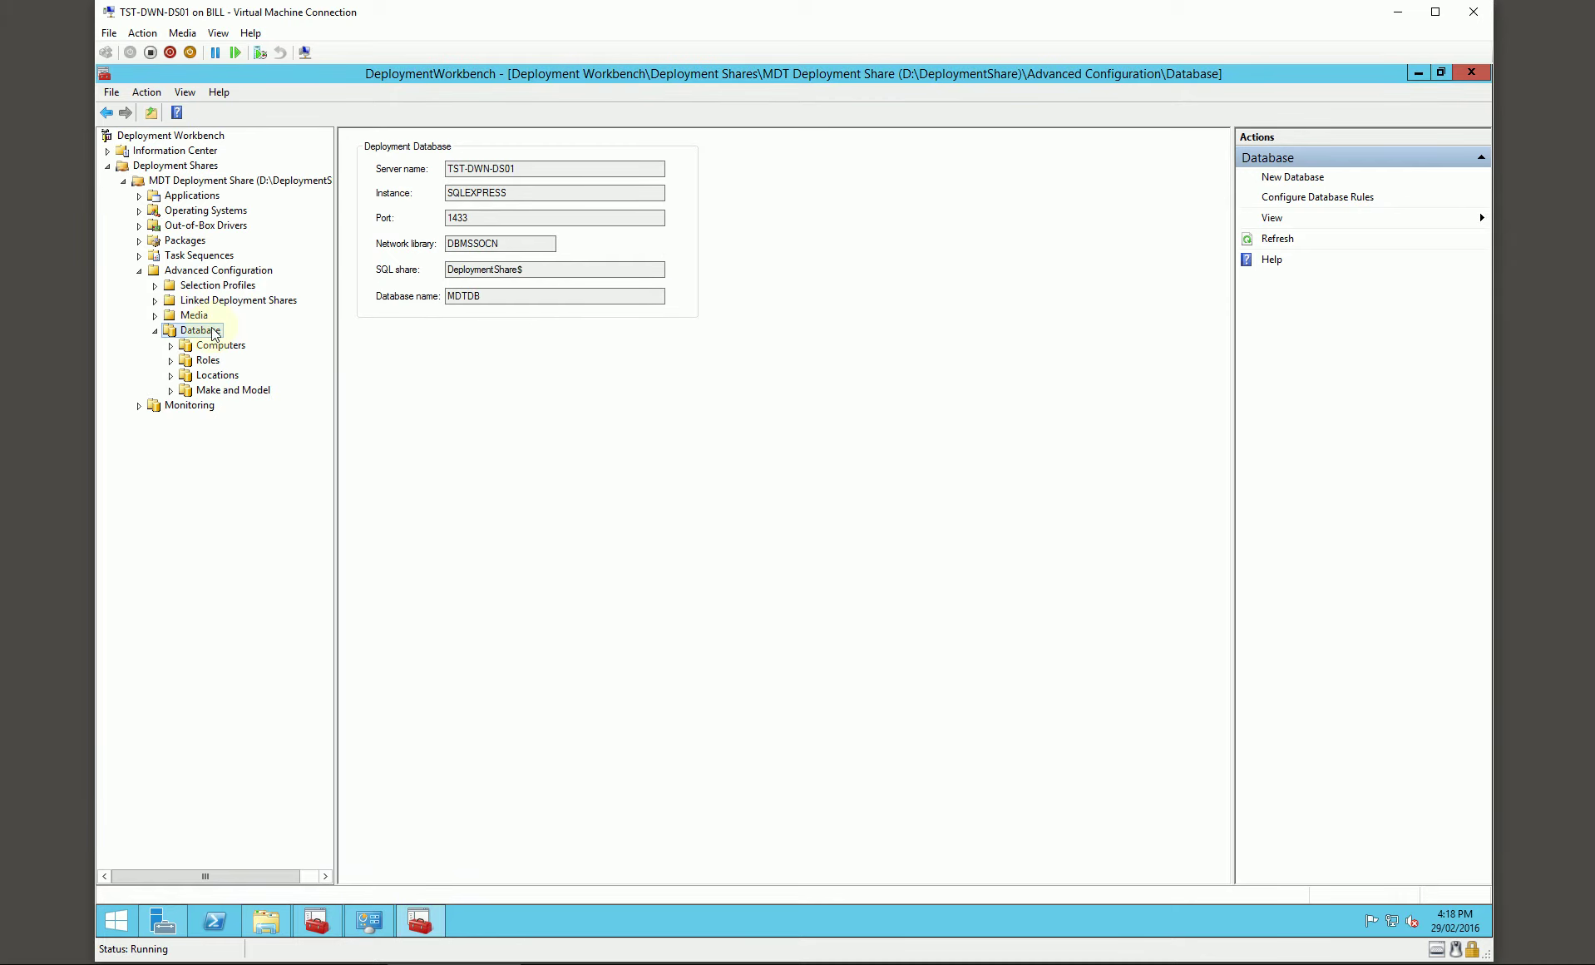
Step: Close Deployment Workbench and launch SQL Server Management Studio from the Start apps list
left_click(1470, 72)
left_click(123, 920)
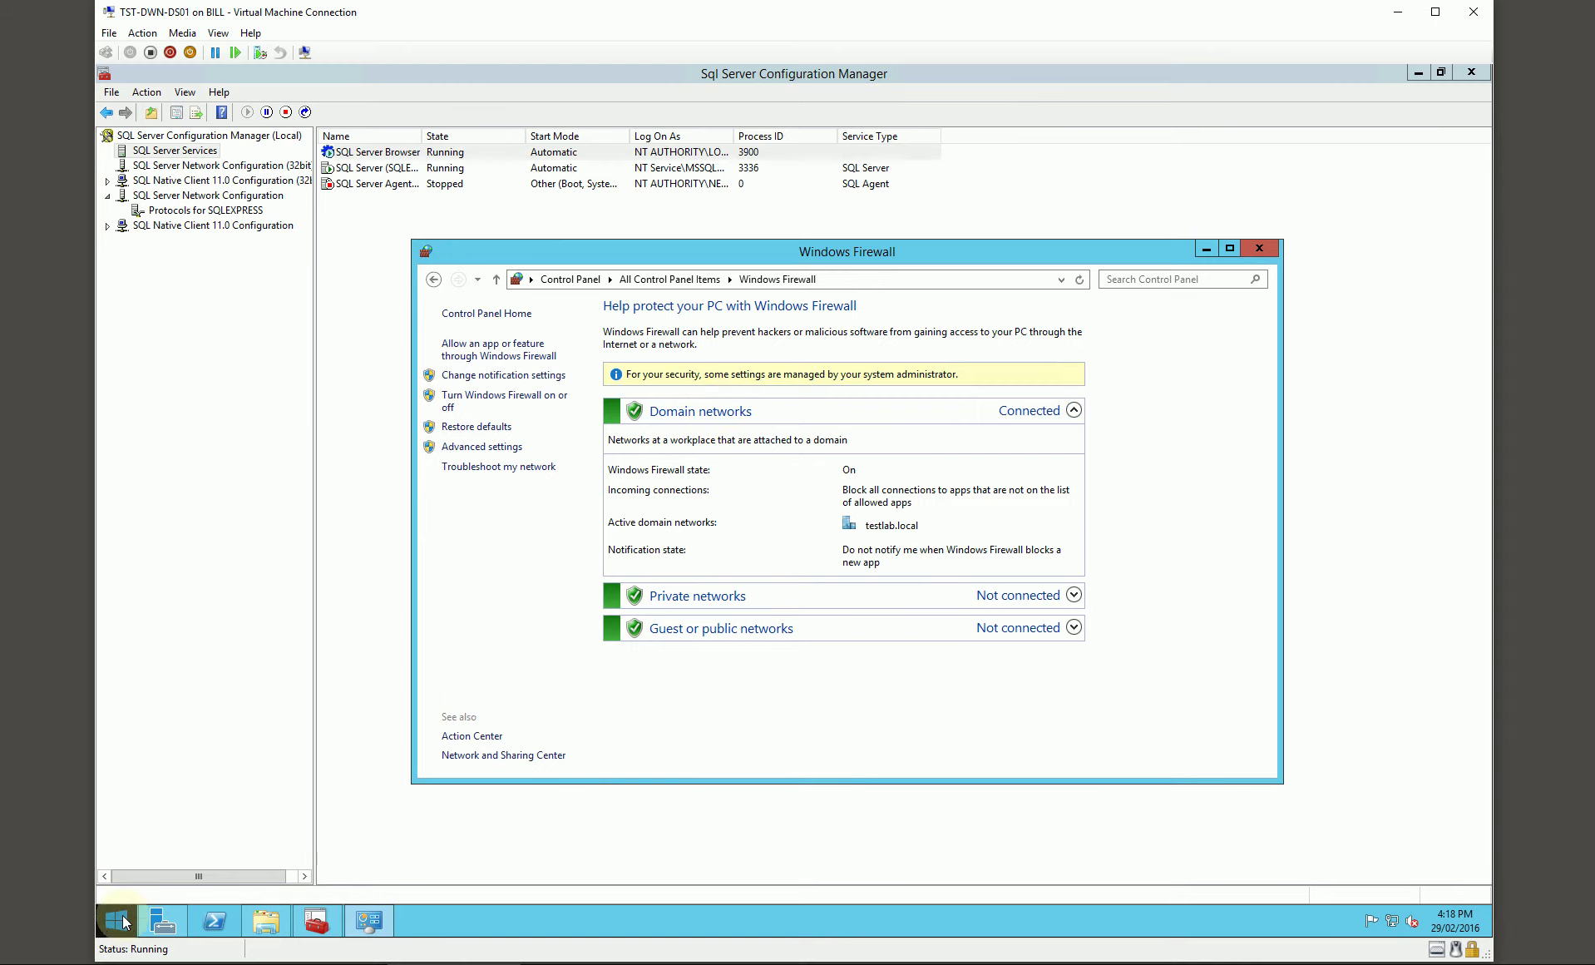
left_click(207, 898)
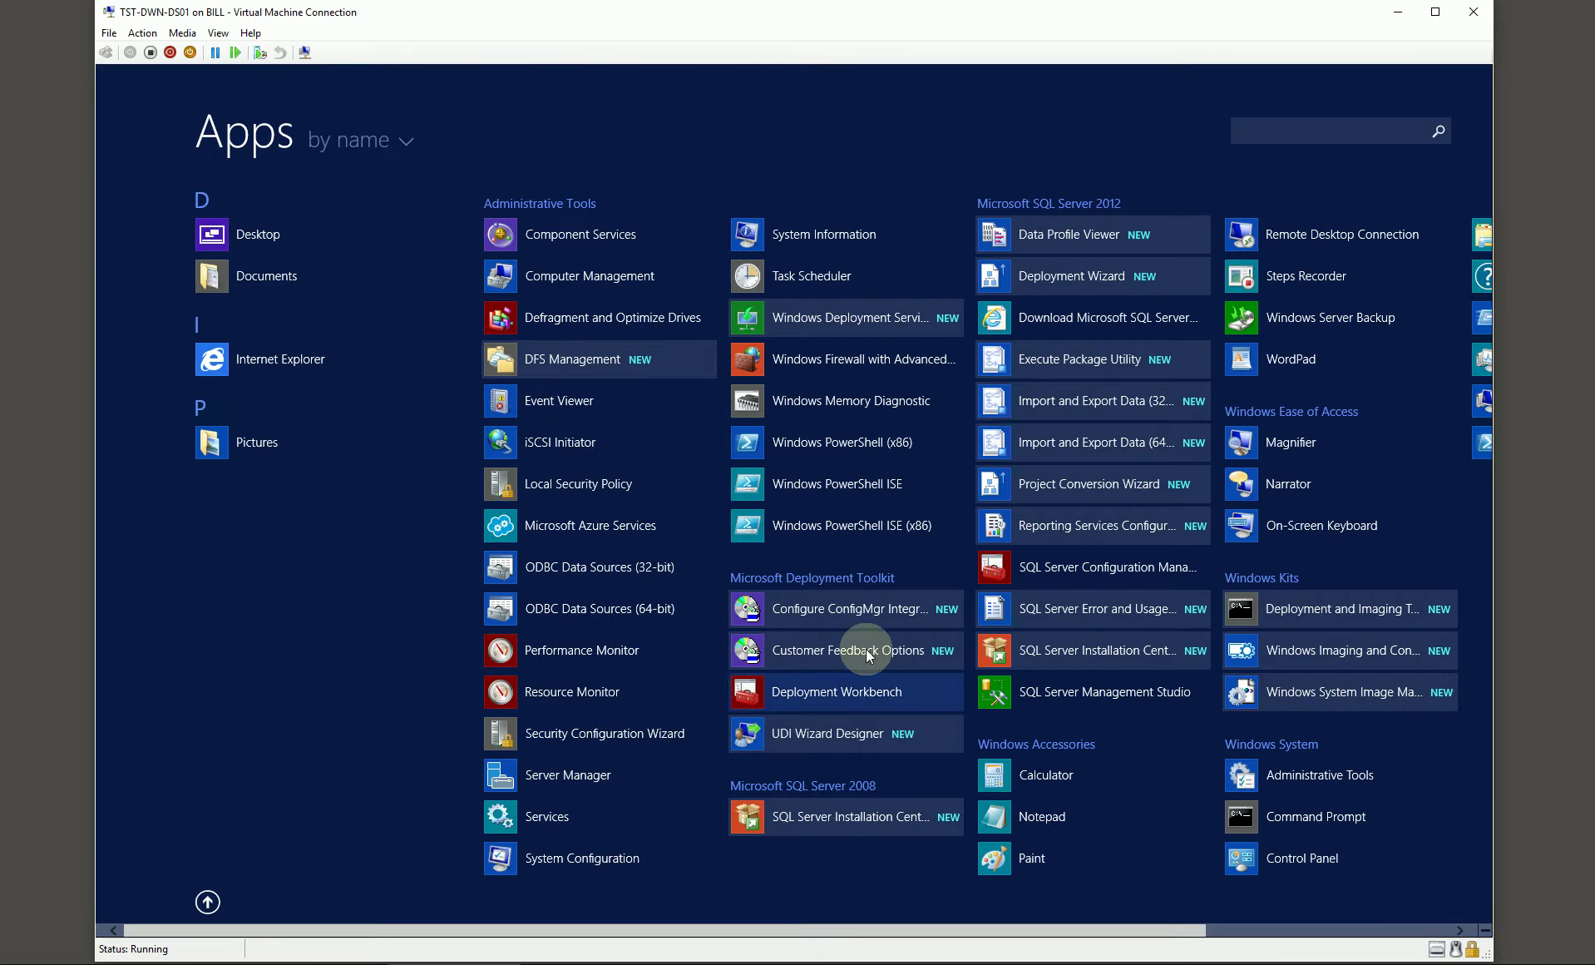
left_click(1092, 692)
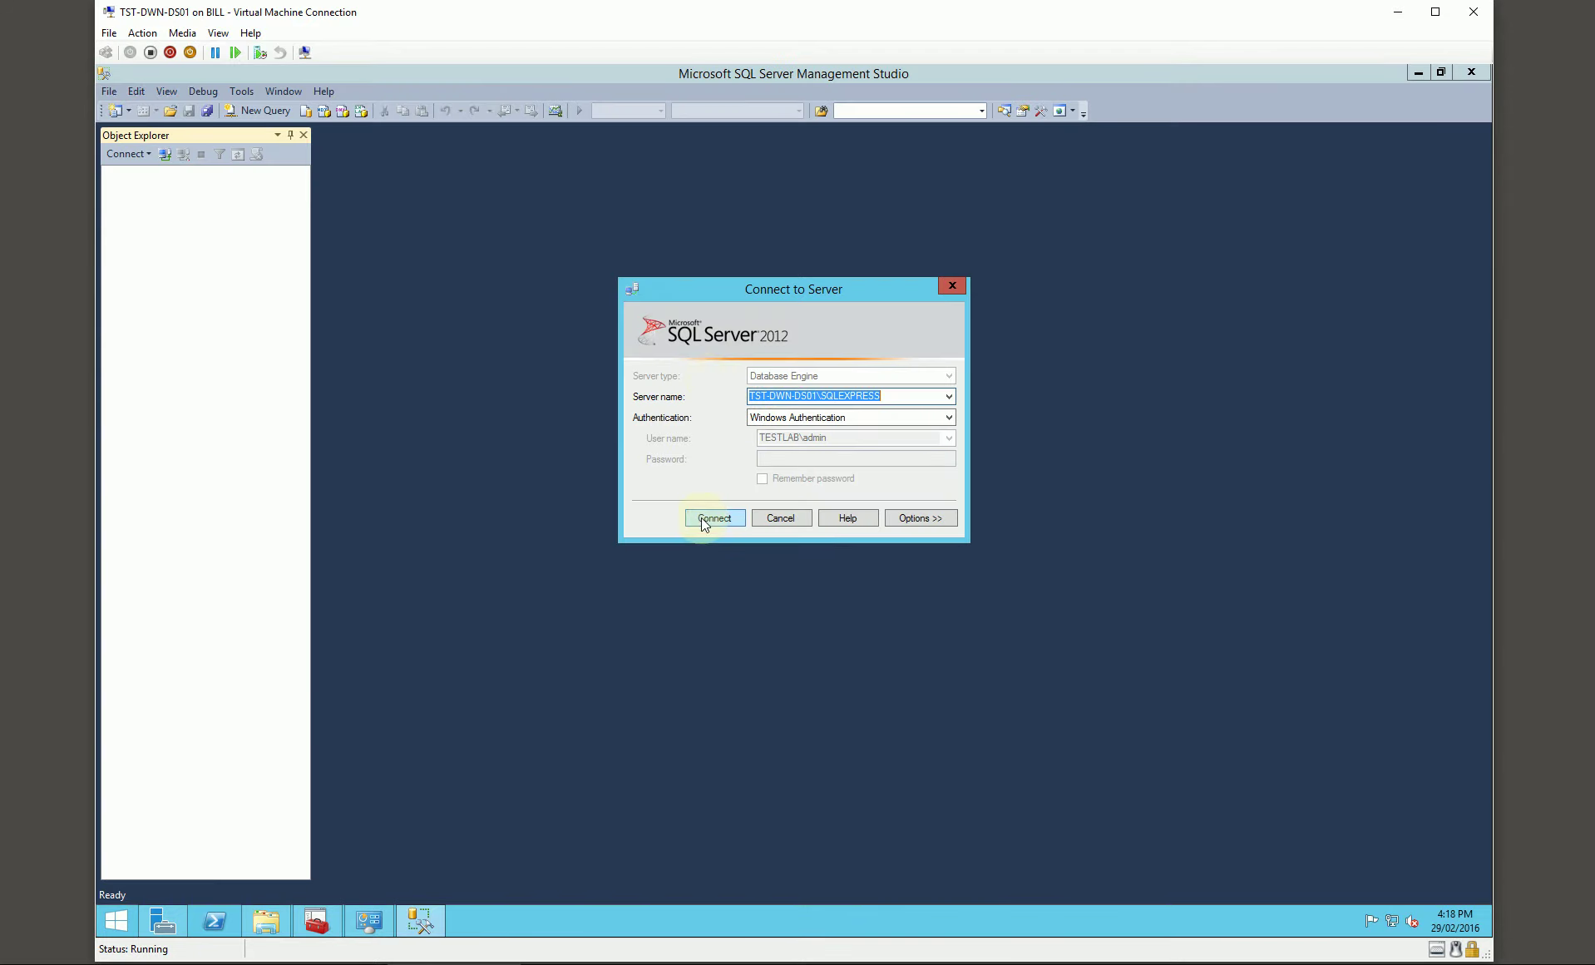
Step: Connect to SQLEXPRESS and open the MDT build service login's properties under Security > Logins
left_click(703, 518)
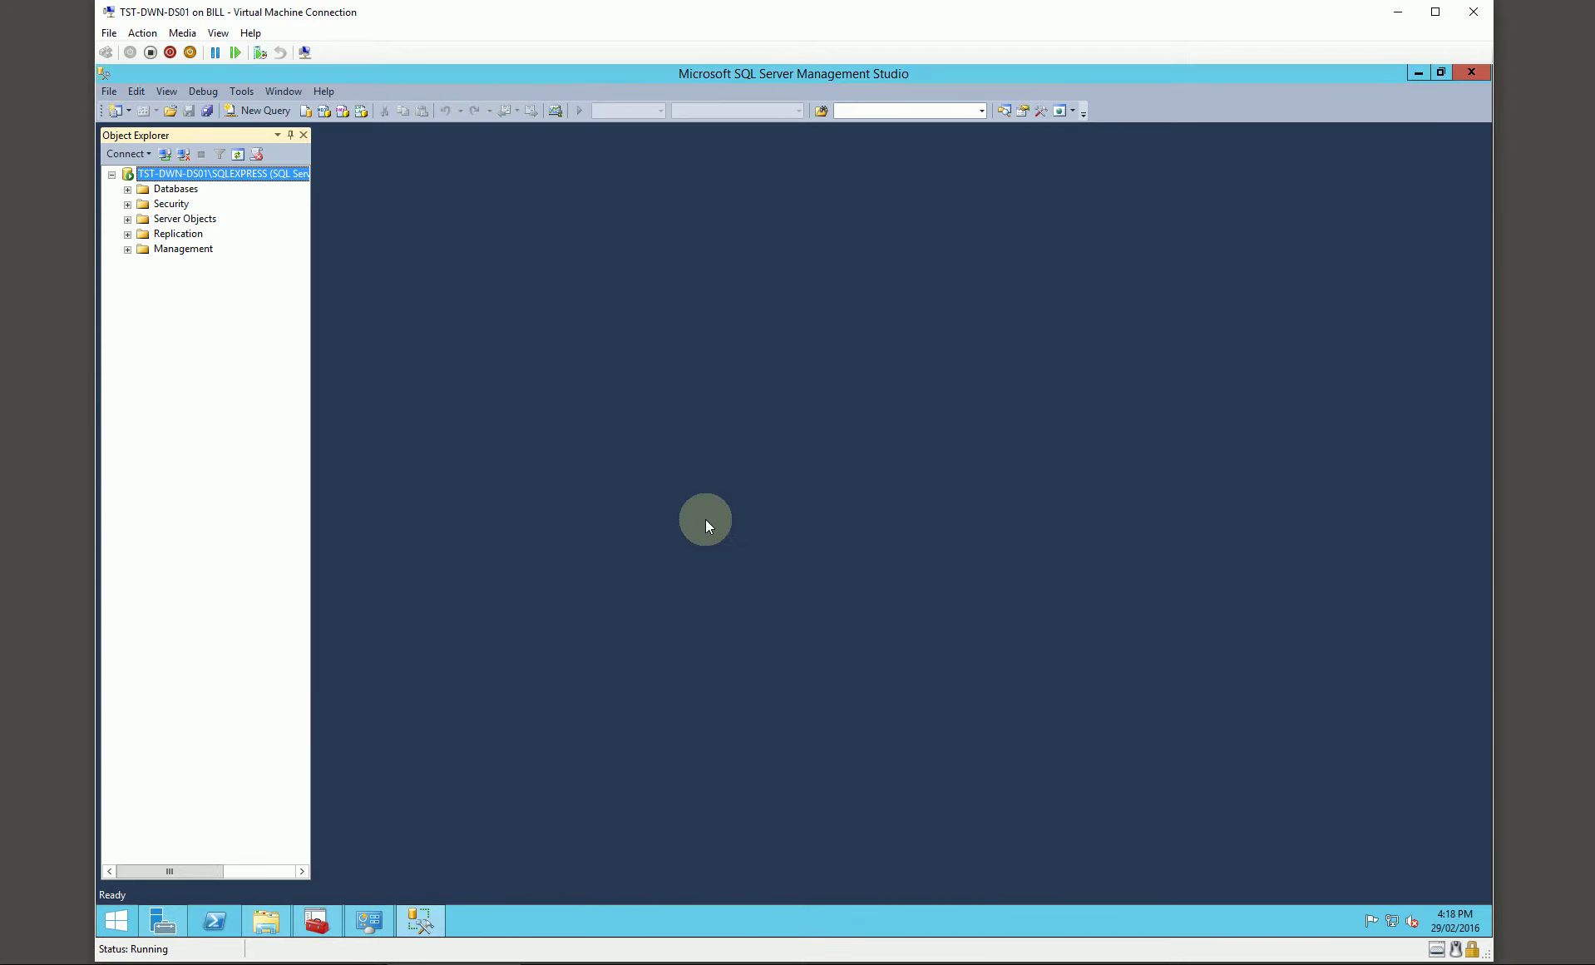
left_click(128, 203)
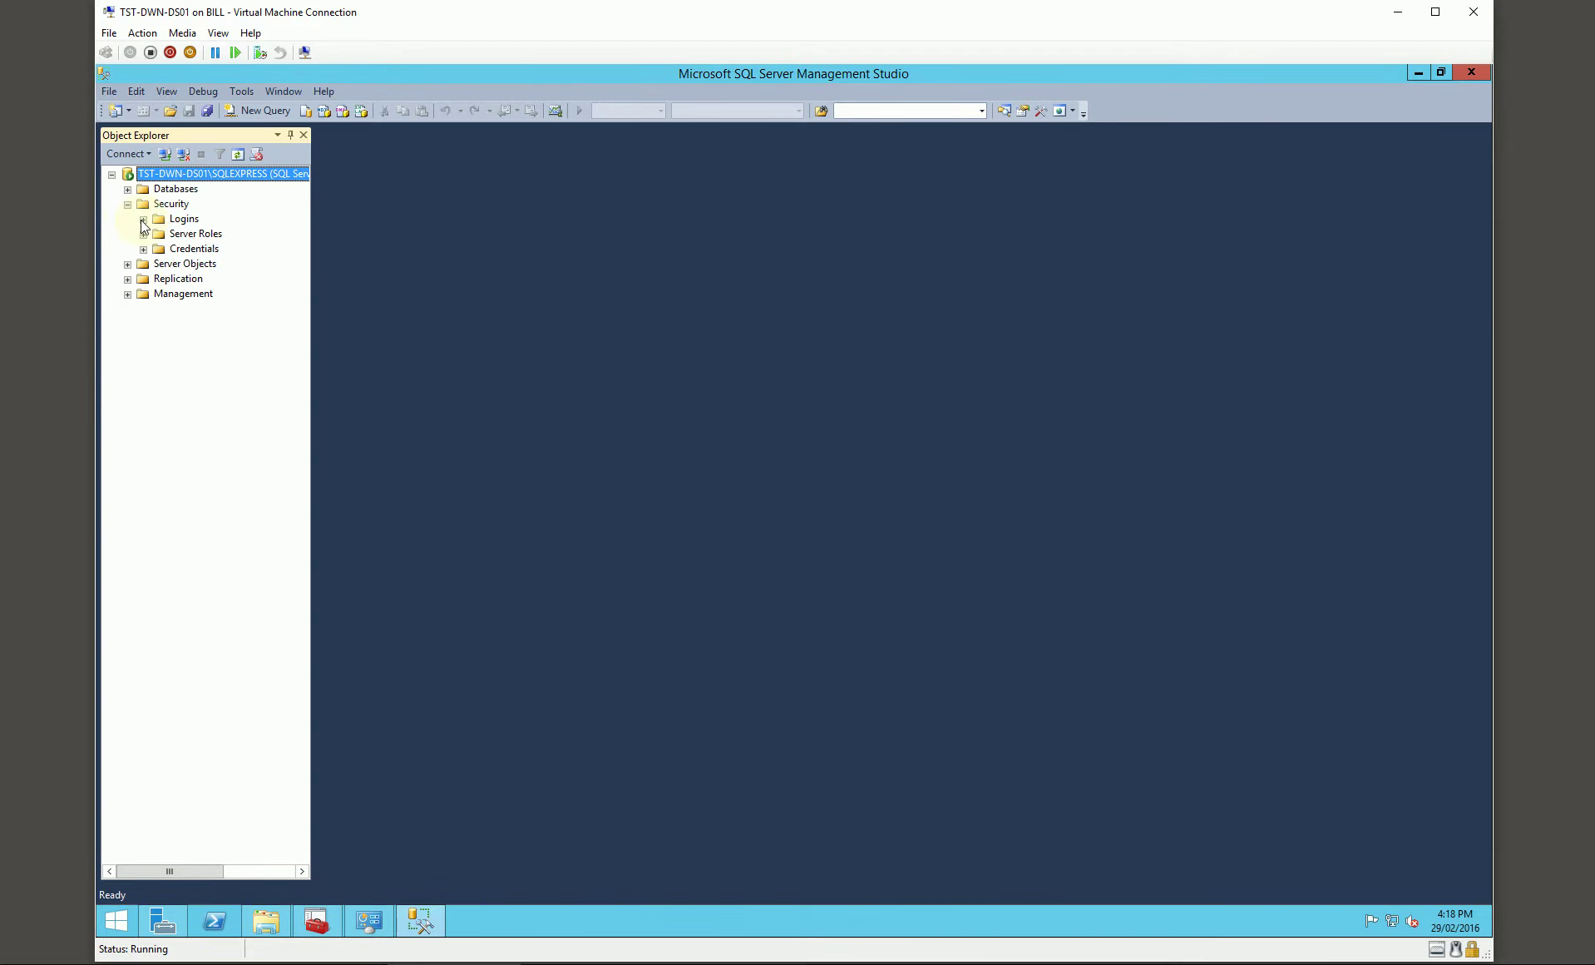
left_click(143, 219)
double_click(217, 354)
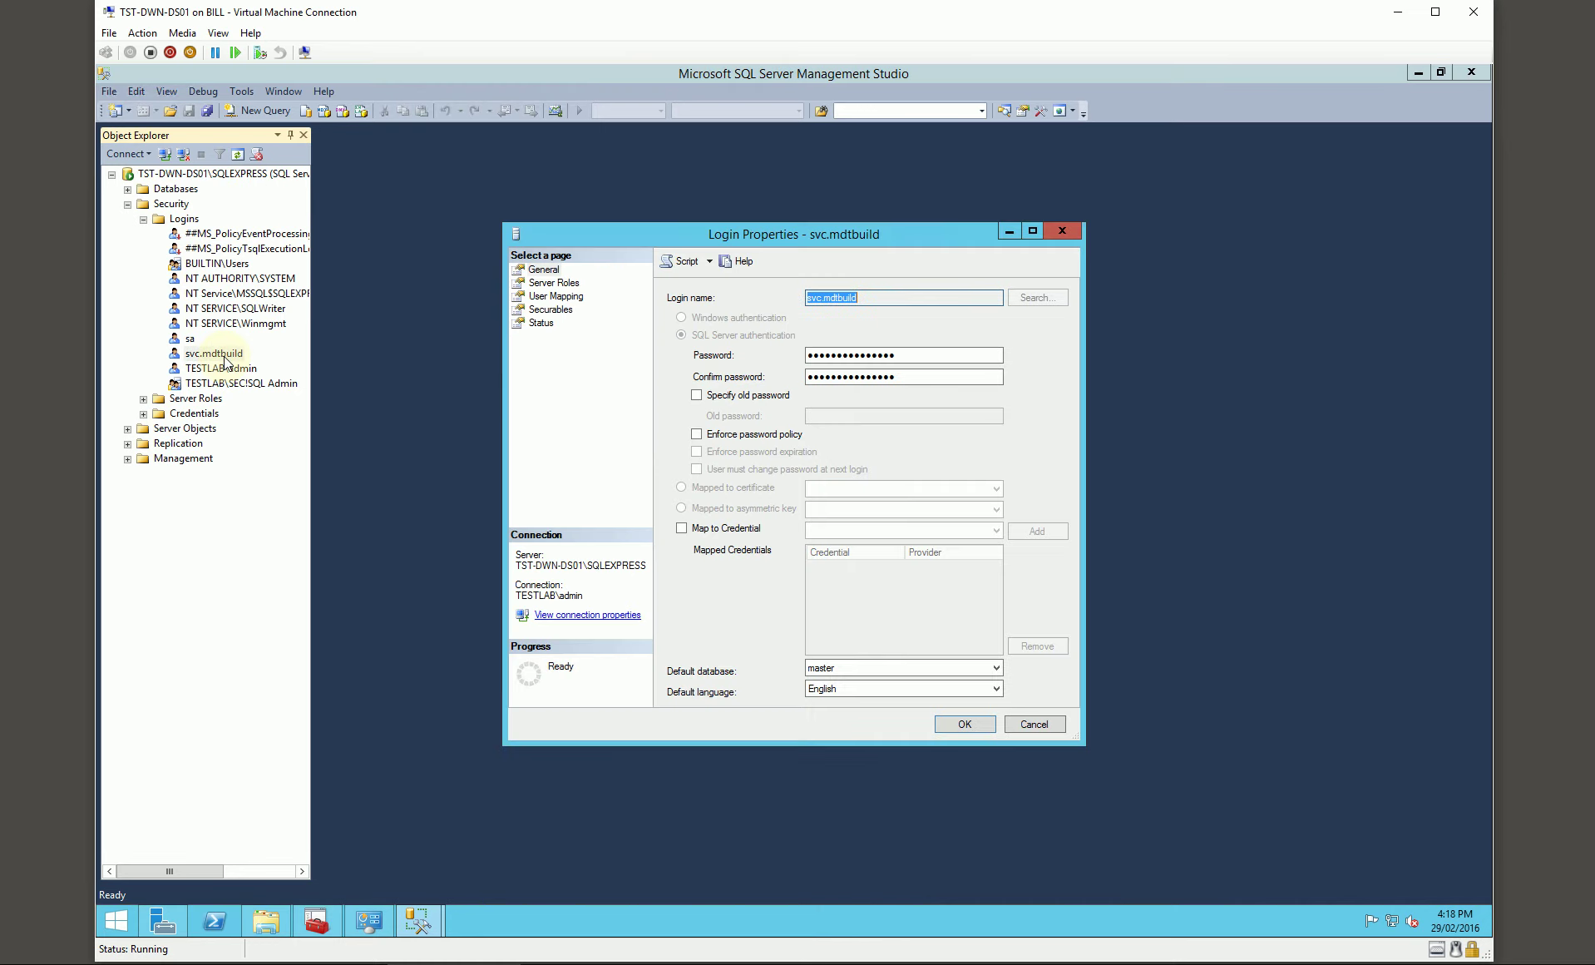
Step: Map the login to MDTDB with db_datareader membership, then expand the server's Databases
left_click(556, 296)
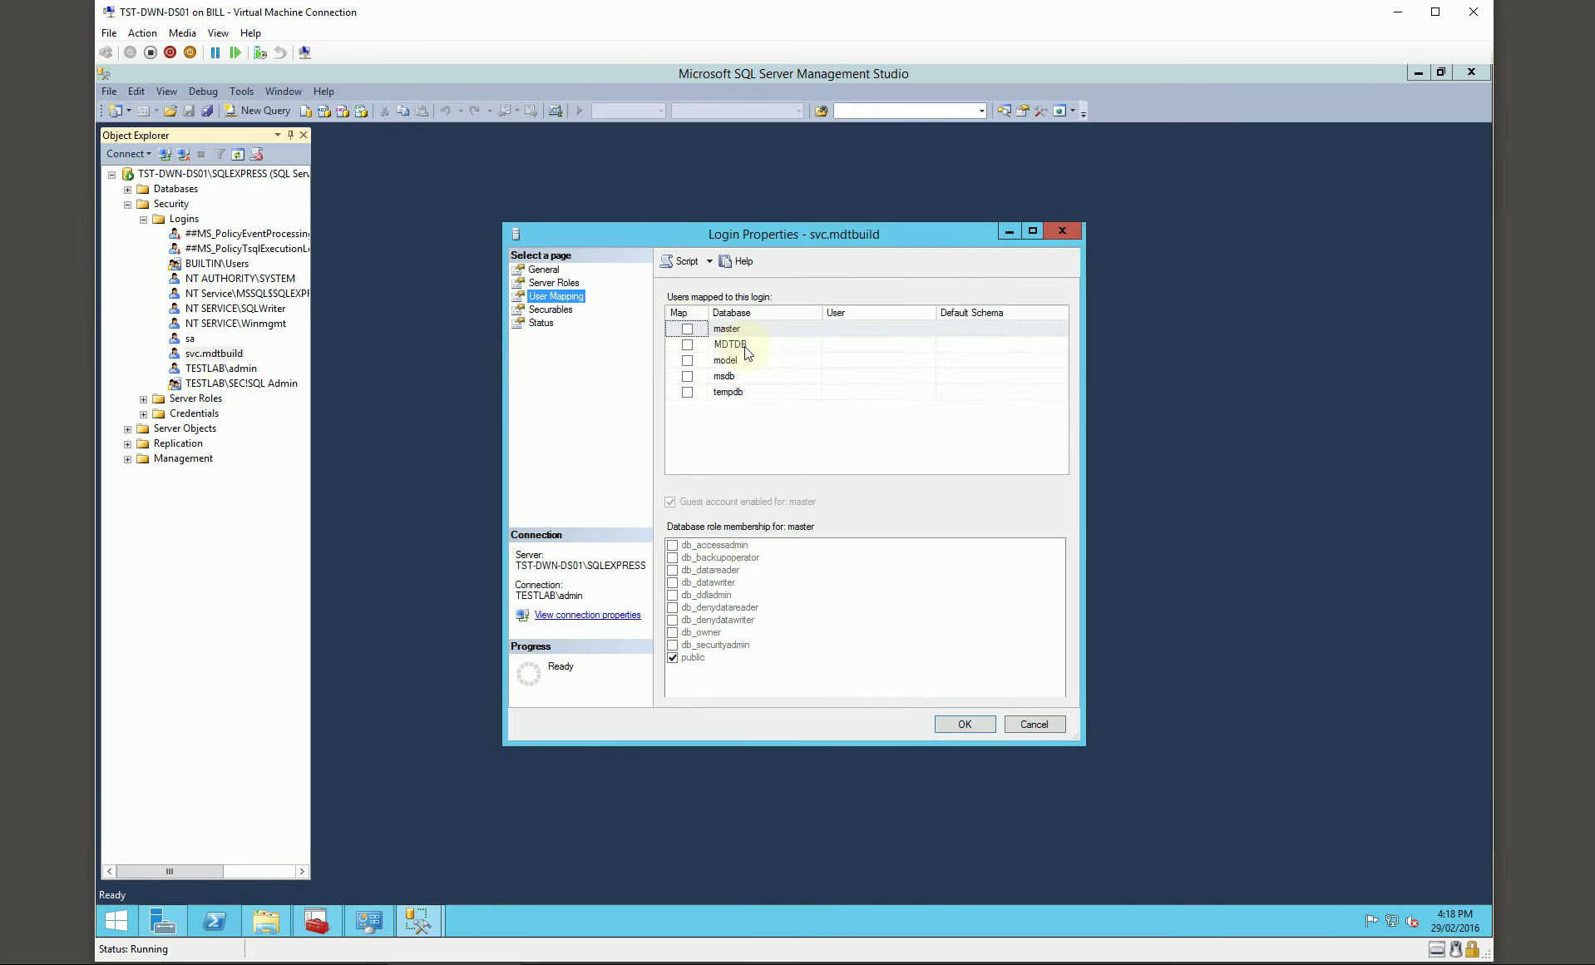
left_click(745, 353)
left_click(687, 344)
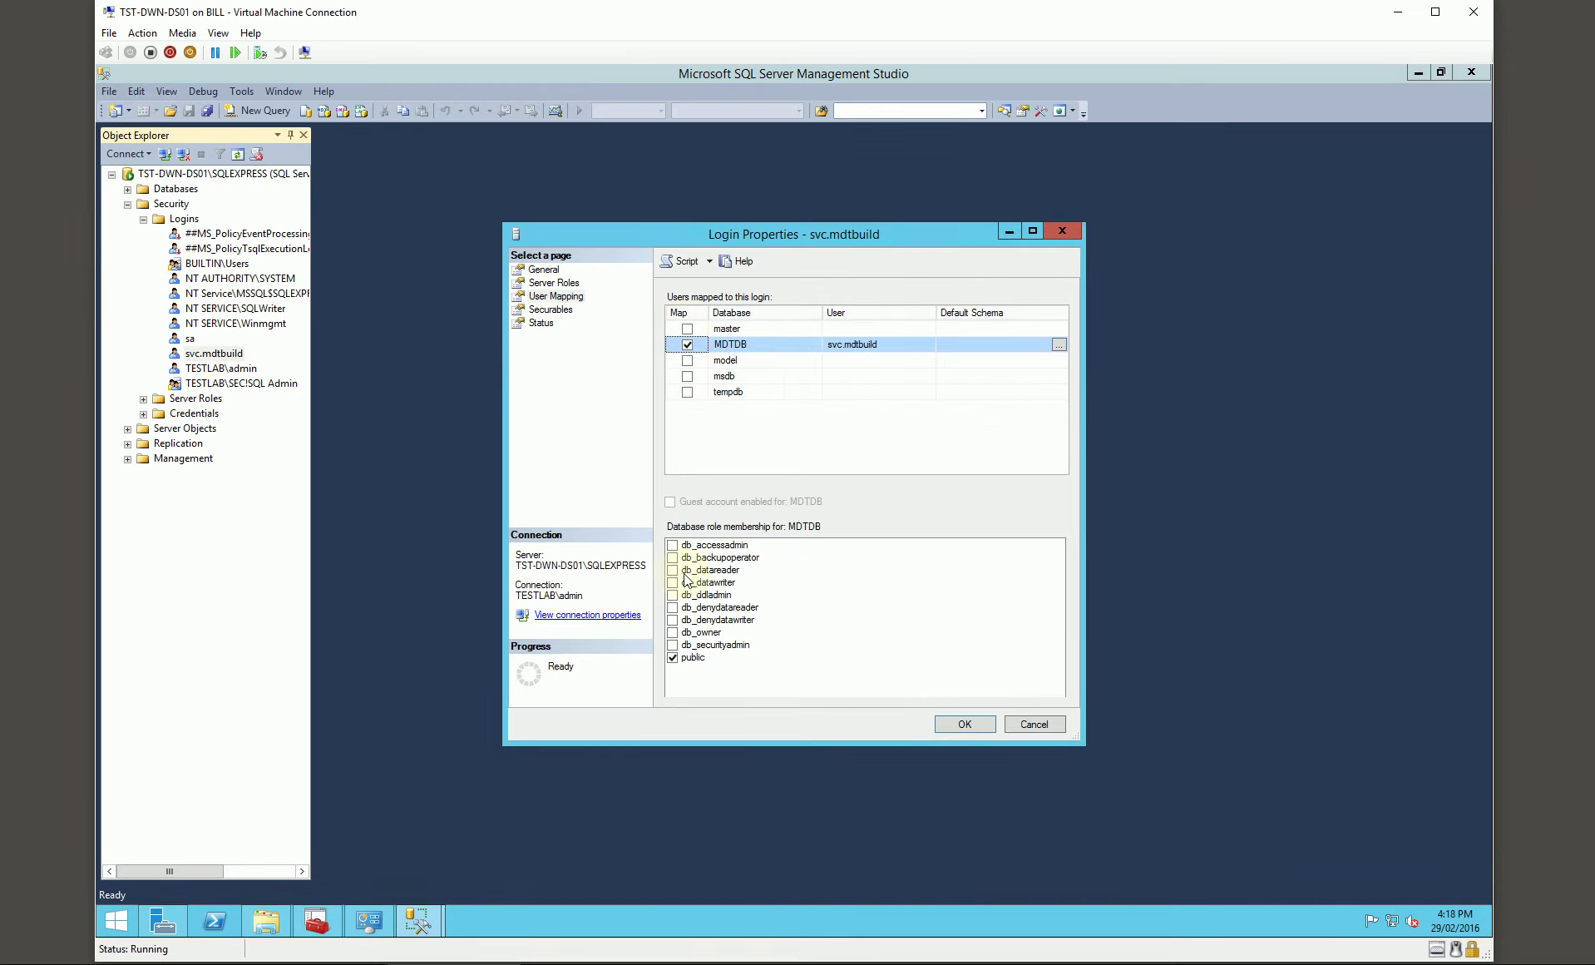
left_click(672, 570)
left_click(953, 725)
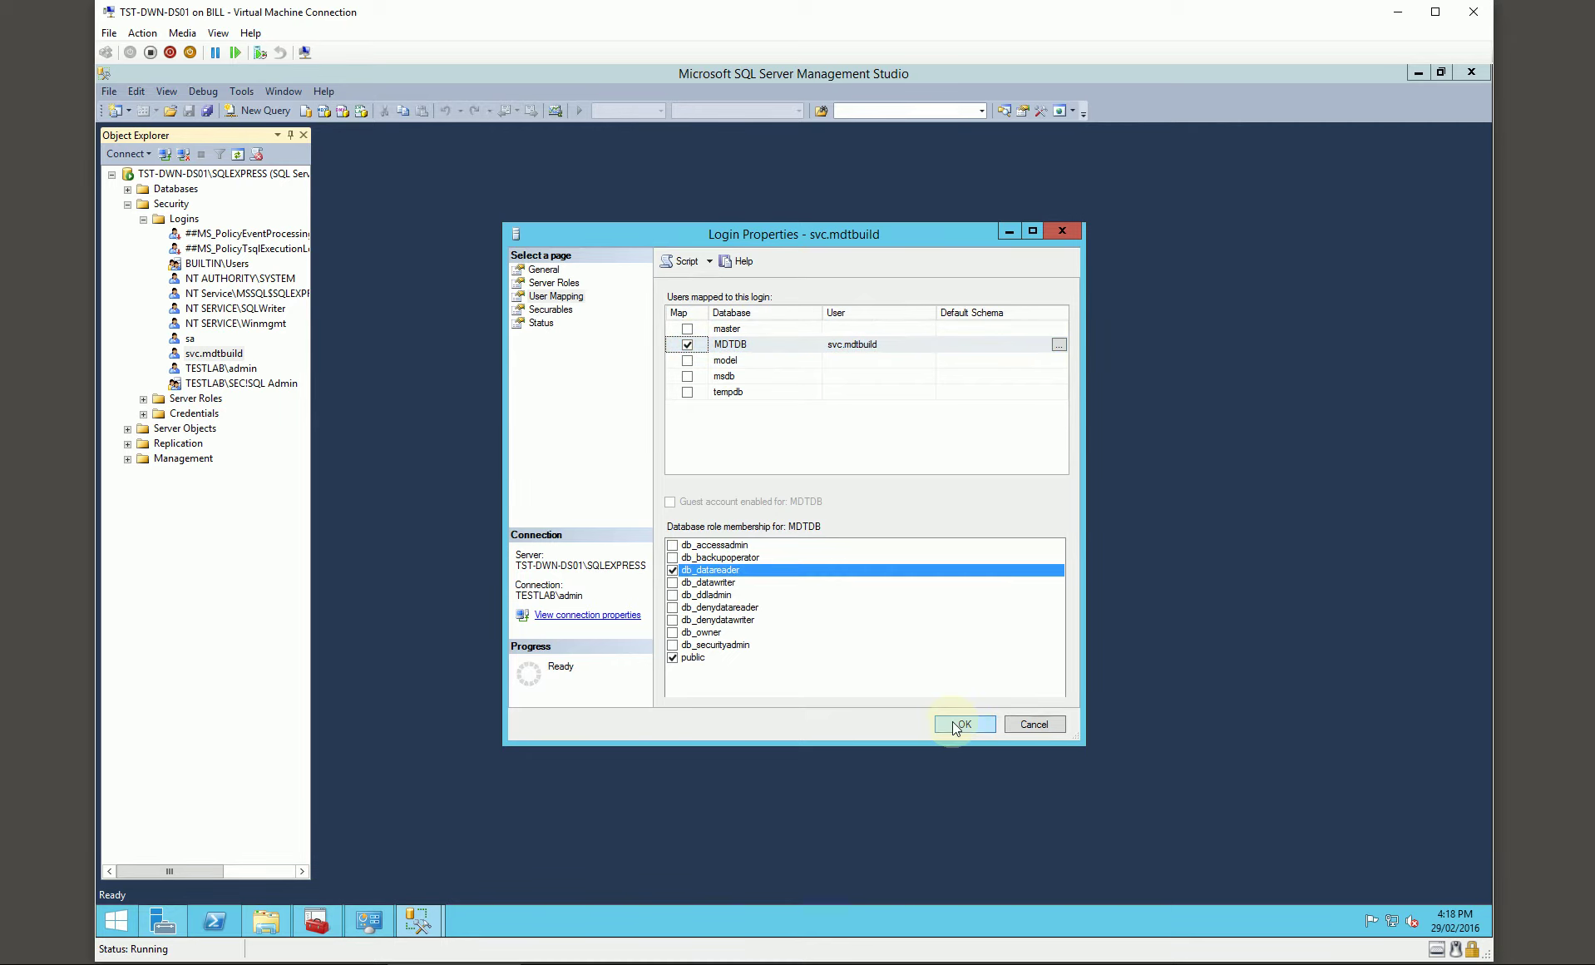
left_click(127, 189)
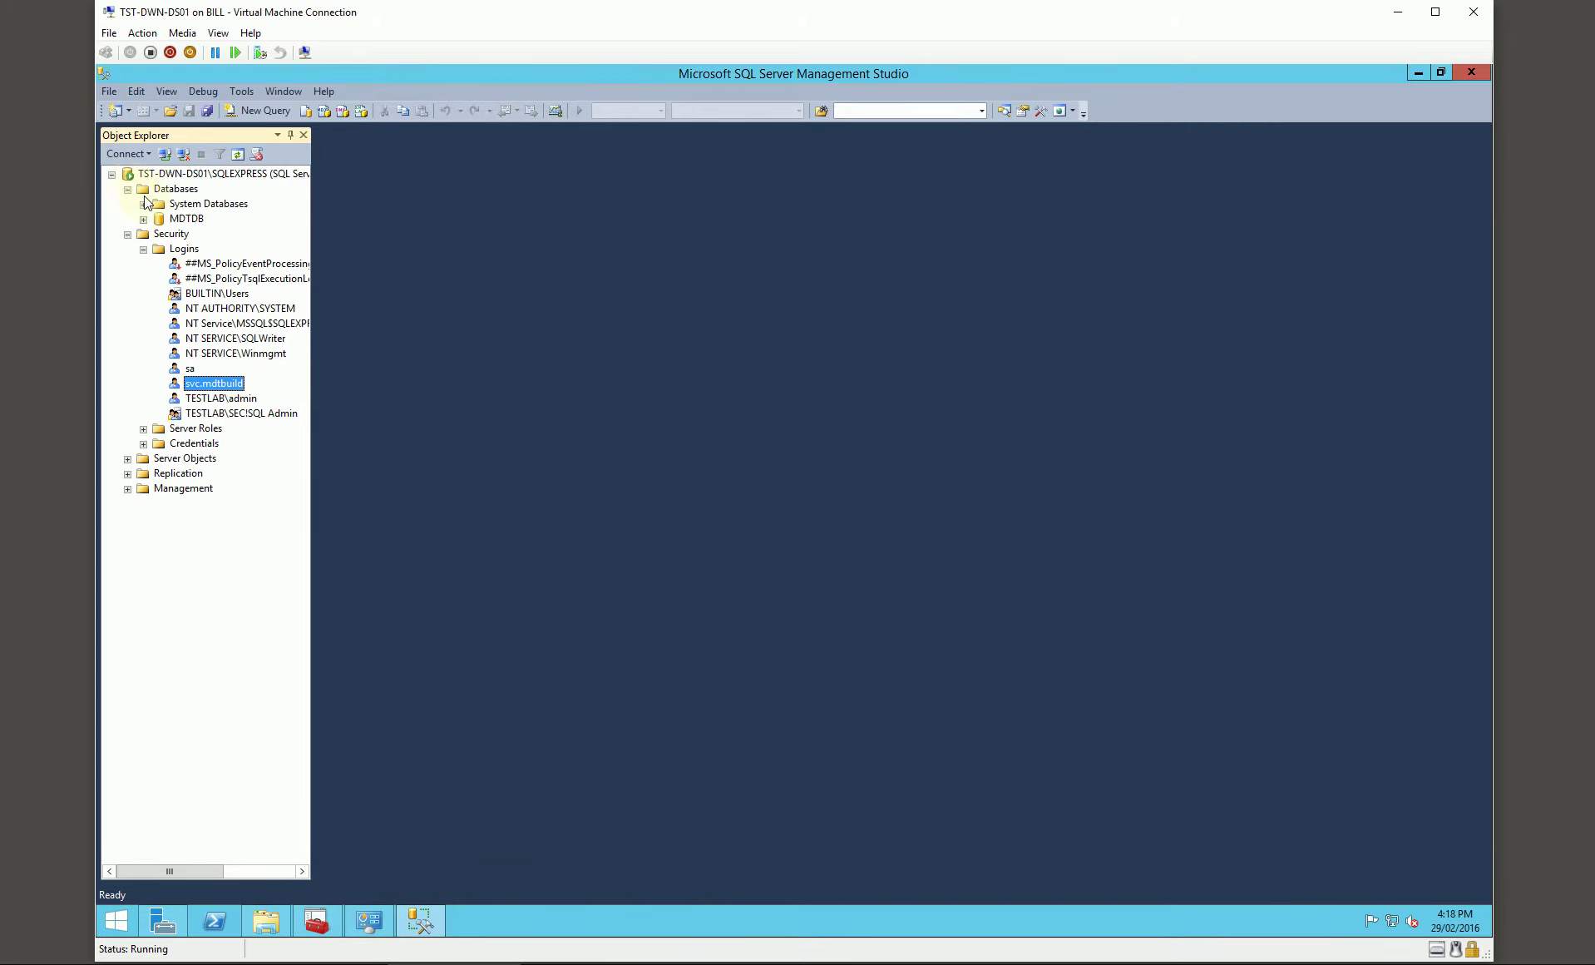
Step: Expand MDTDB > Tables > dbo.Settings > Columns and bring up the Columns folder's options
left_click(144, 220)
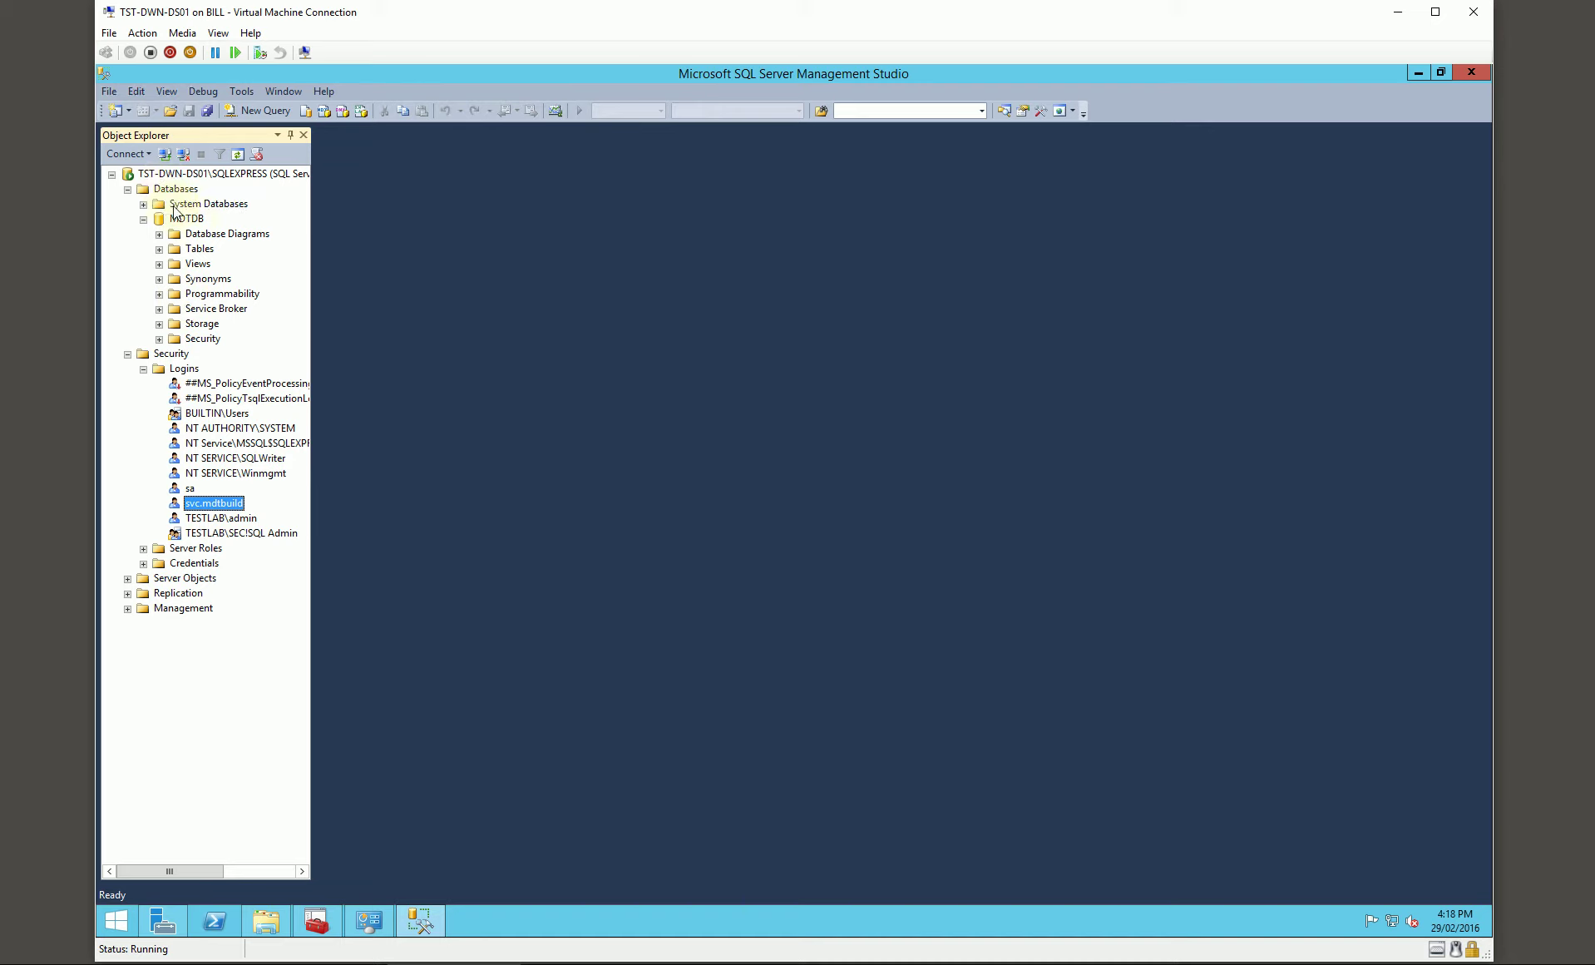
left_click(159, 249)
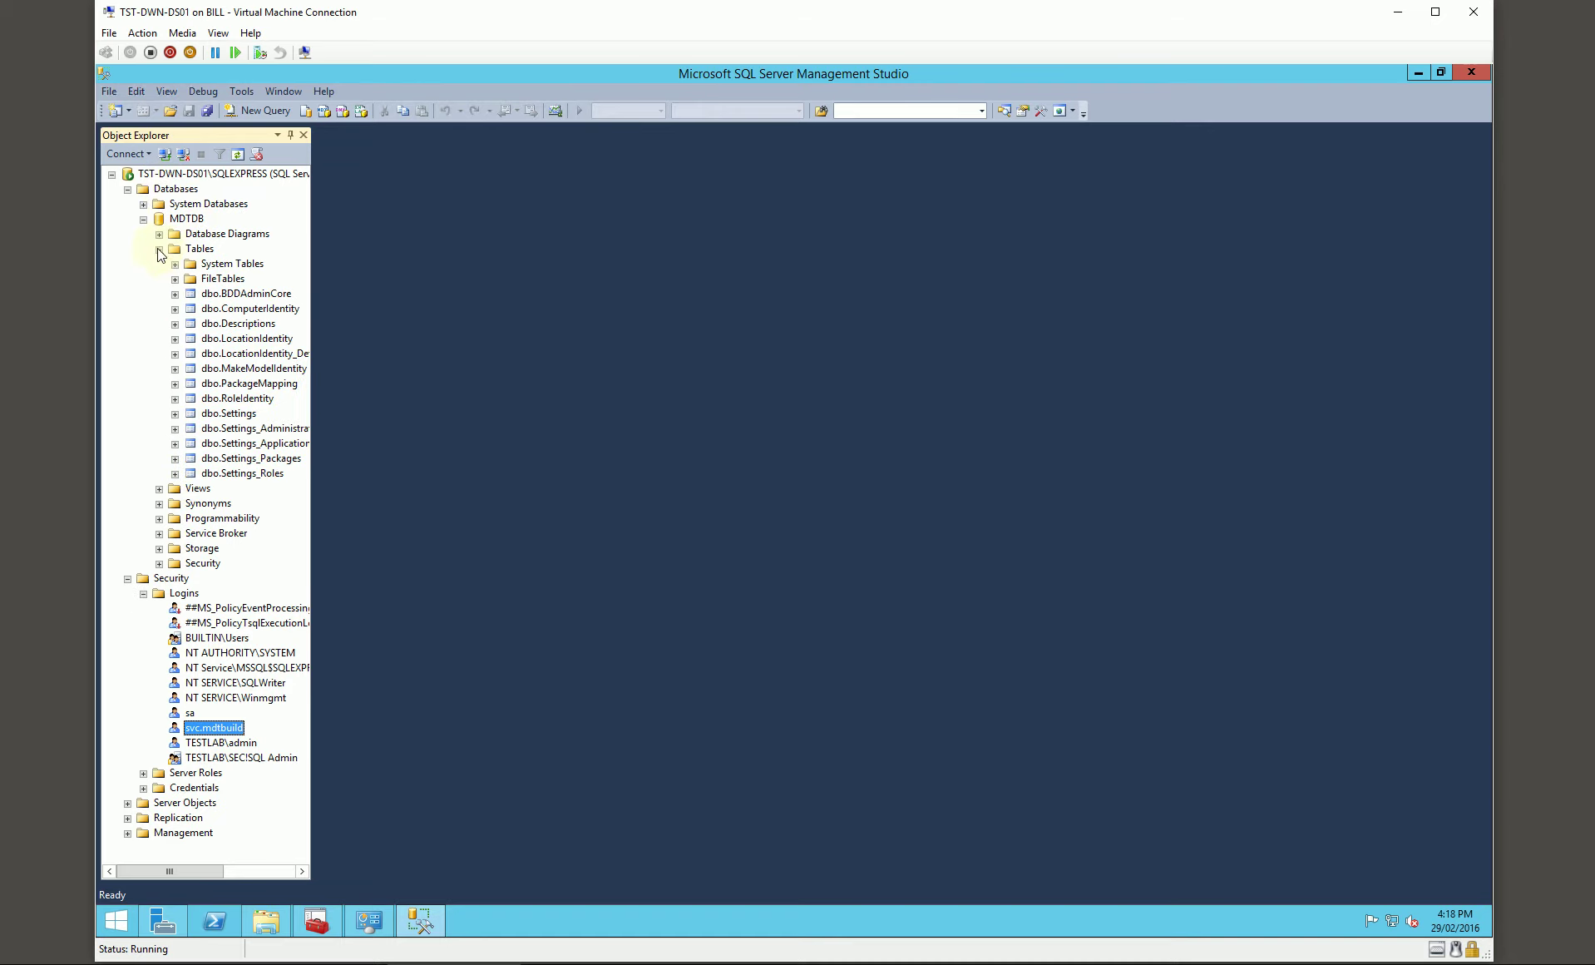
left_click(175, 413)
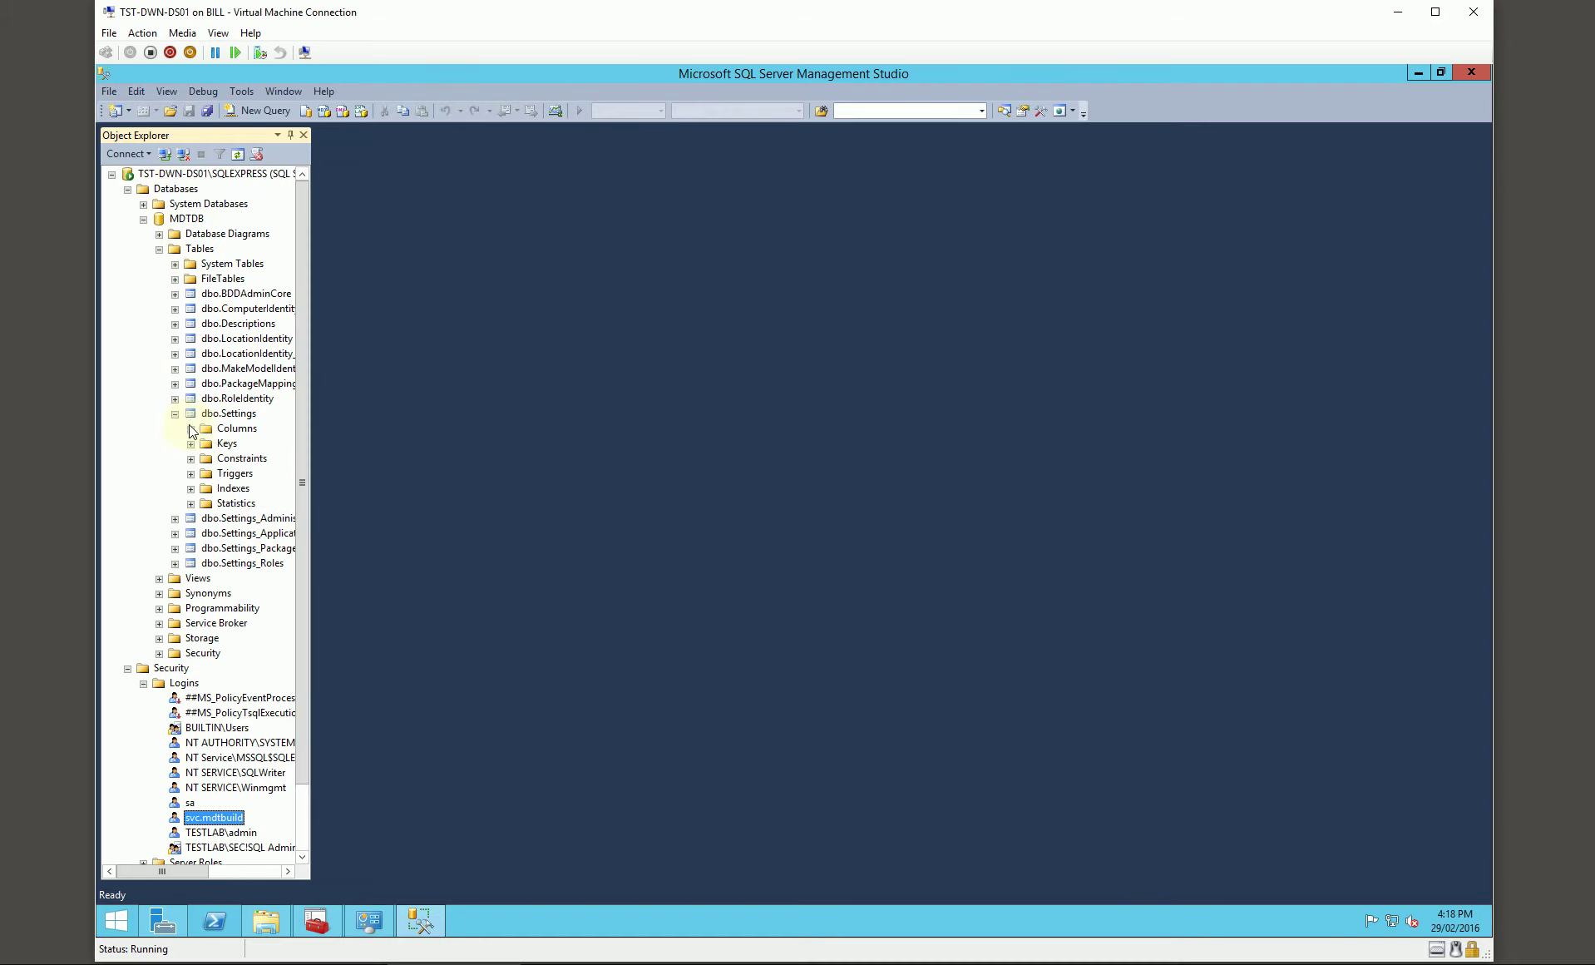
left_click(191, 428)
right_click(244, 176)
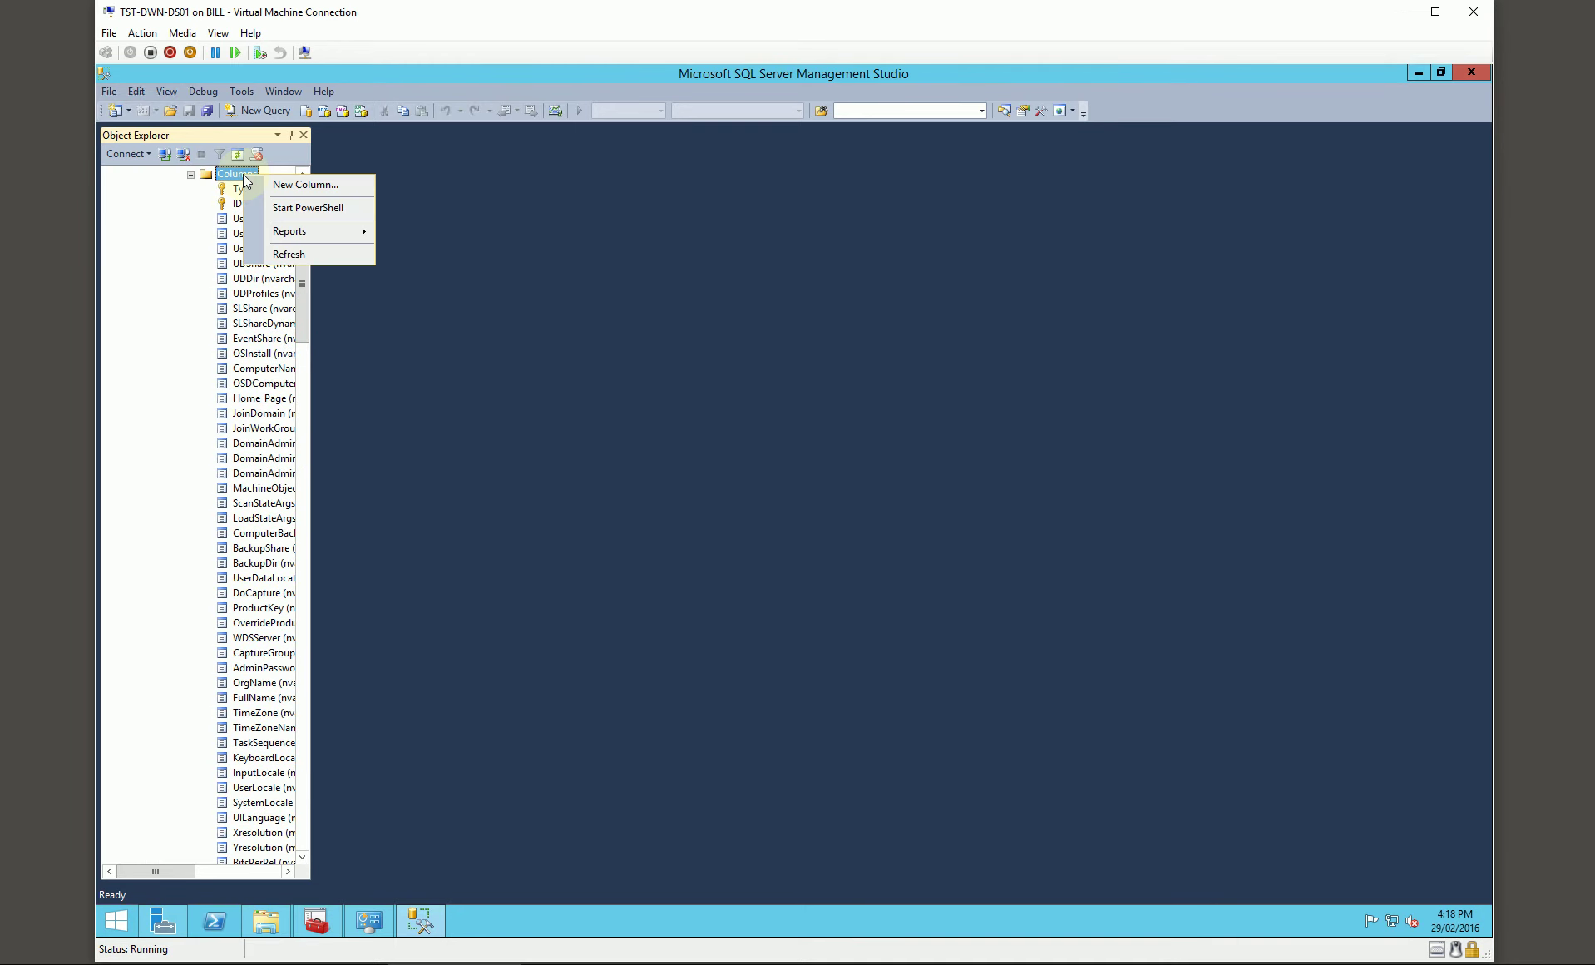
Step: Add a DeploymentType column of type nvarchar(255) to dbo.Settings
left_click(268, 185)
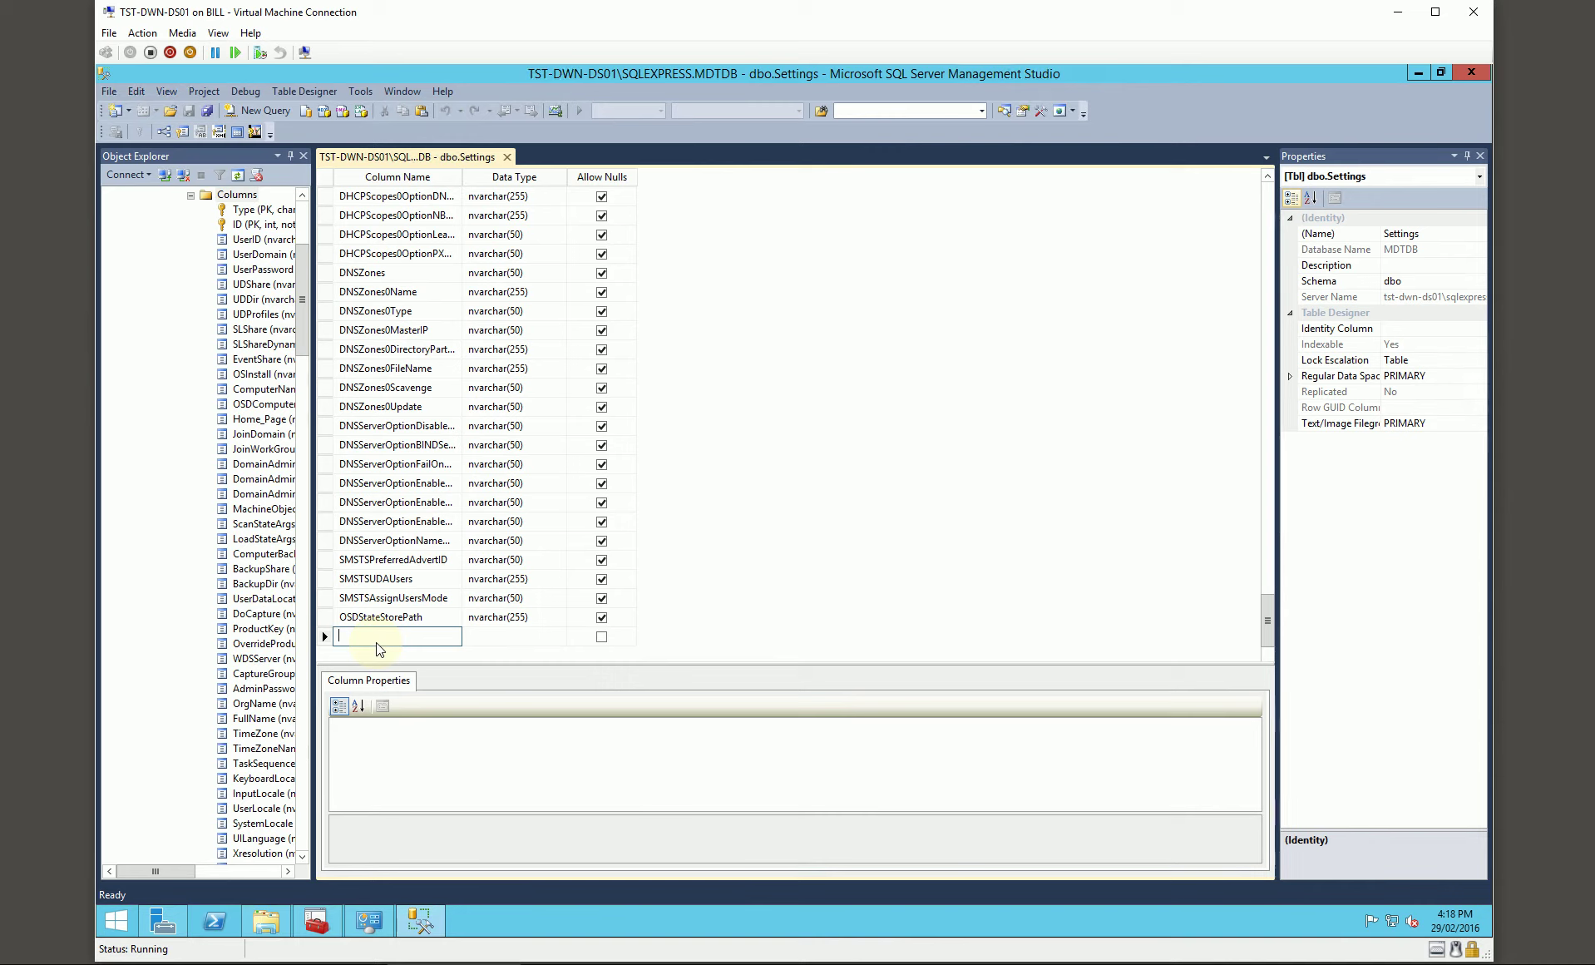
type("DeploymentType")
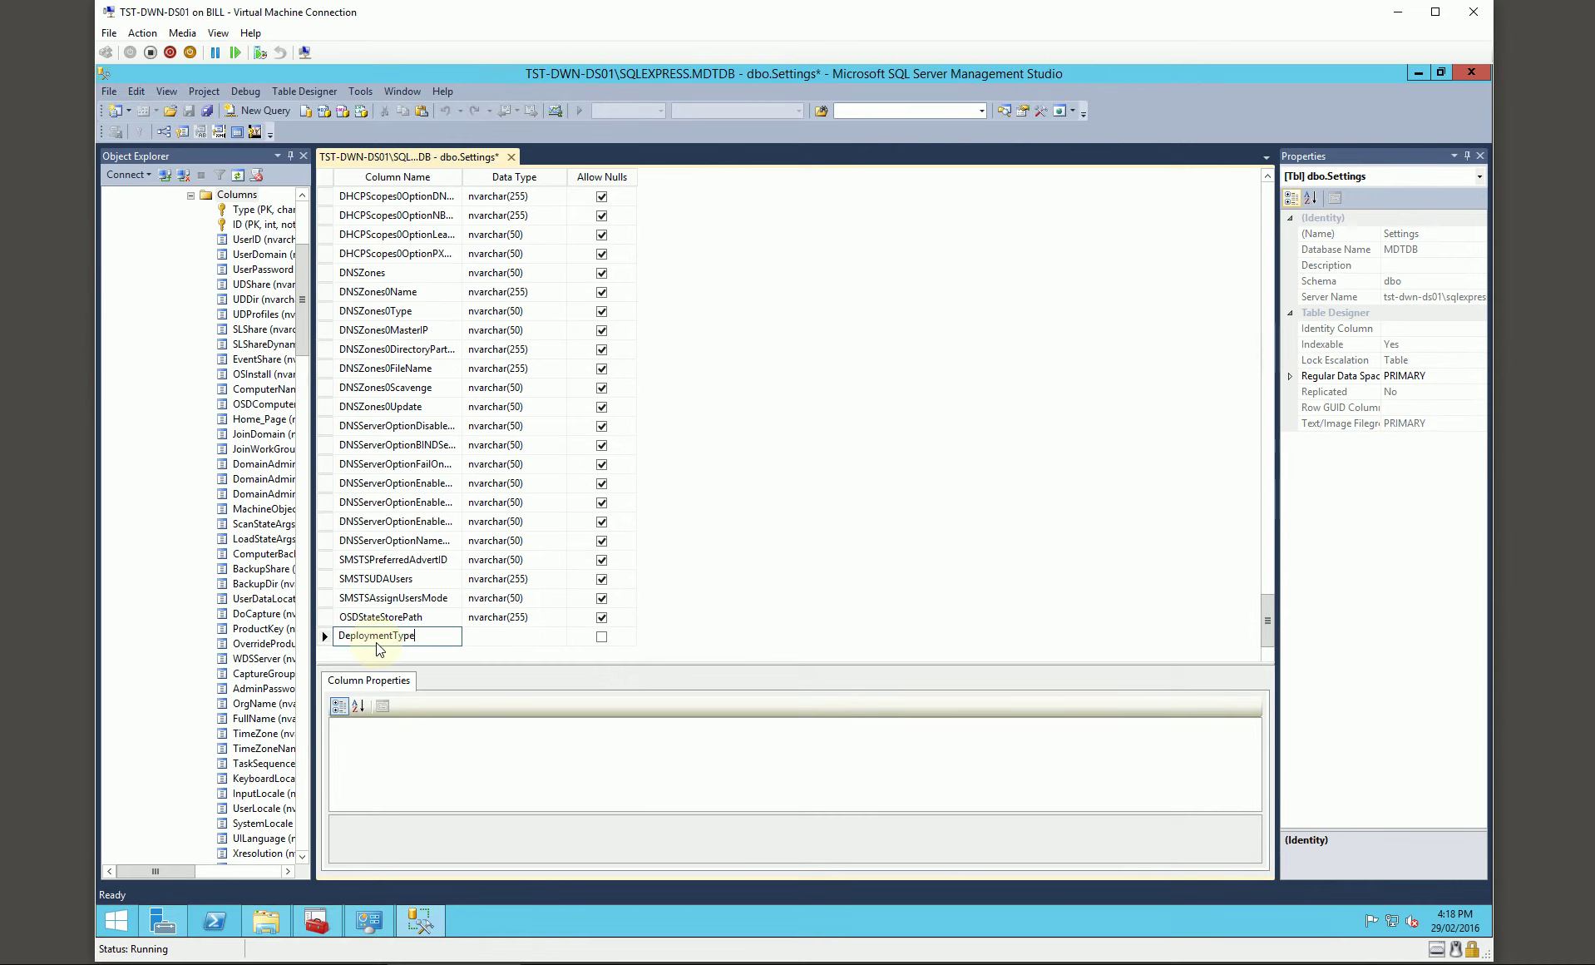
key("Tab")
left_click(469, 636)
type("varchar(10")
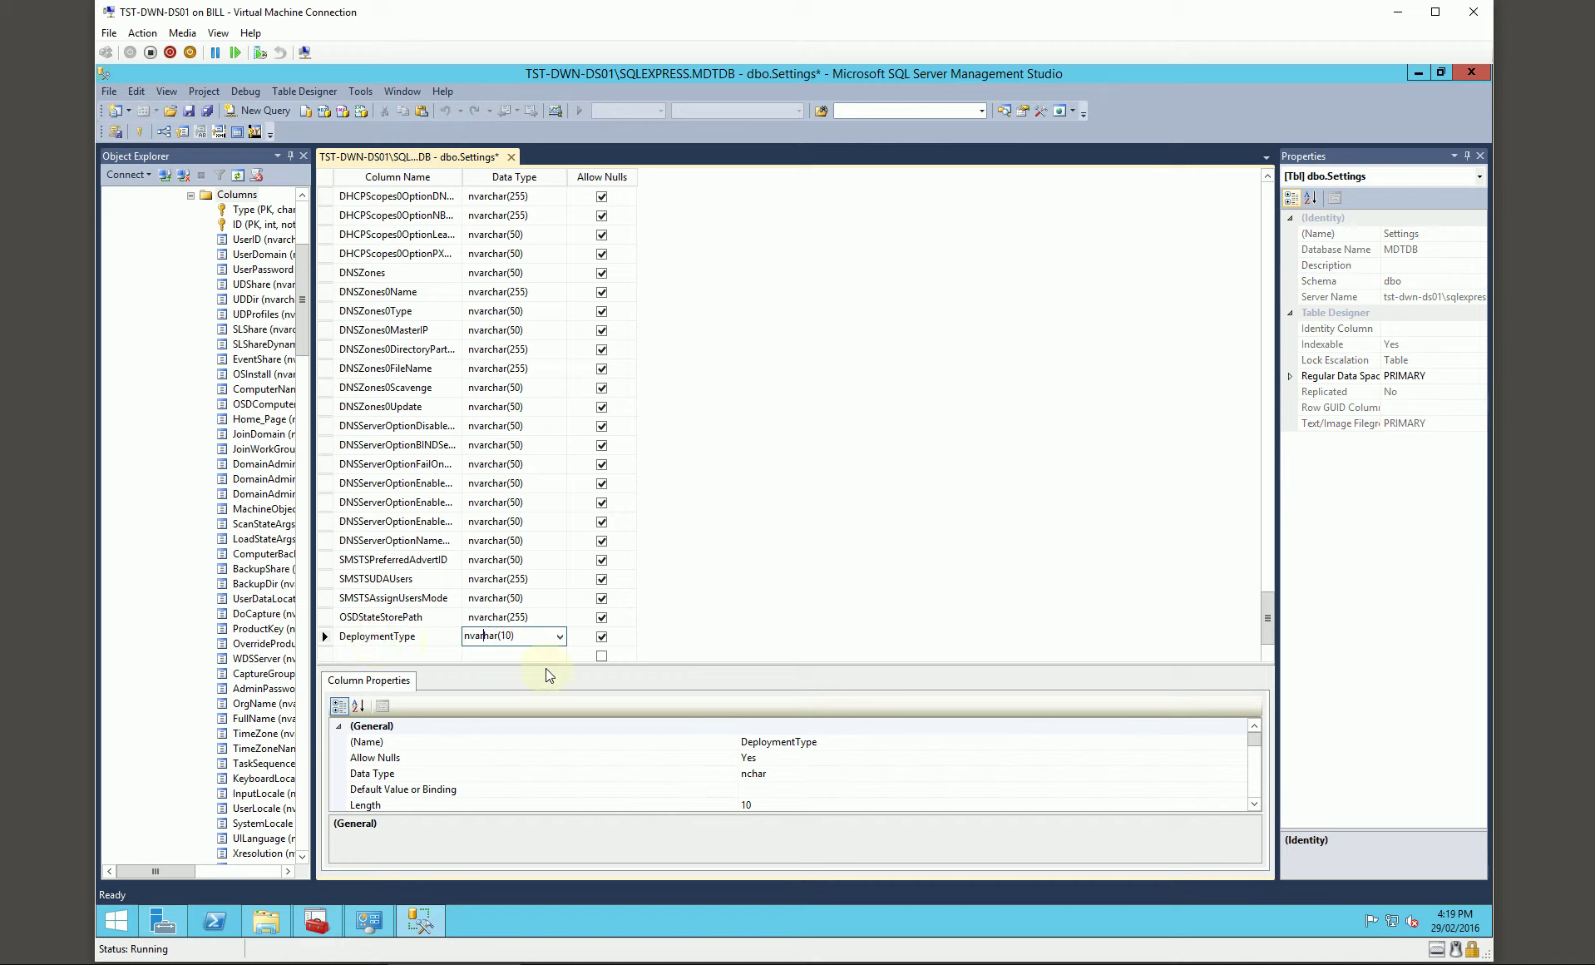
key("Right")
key("Delete")
key("Delete")
type("255")
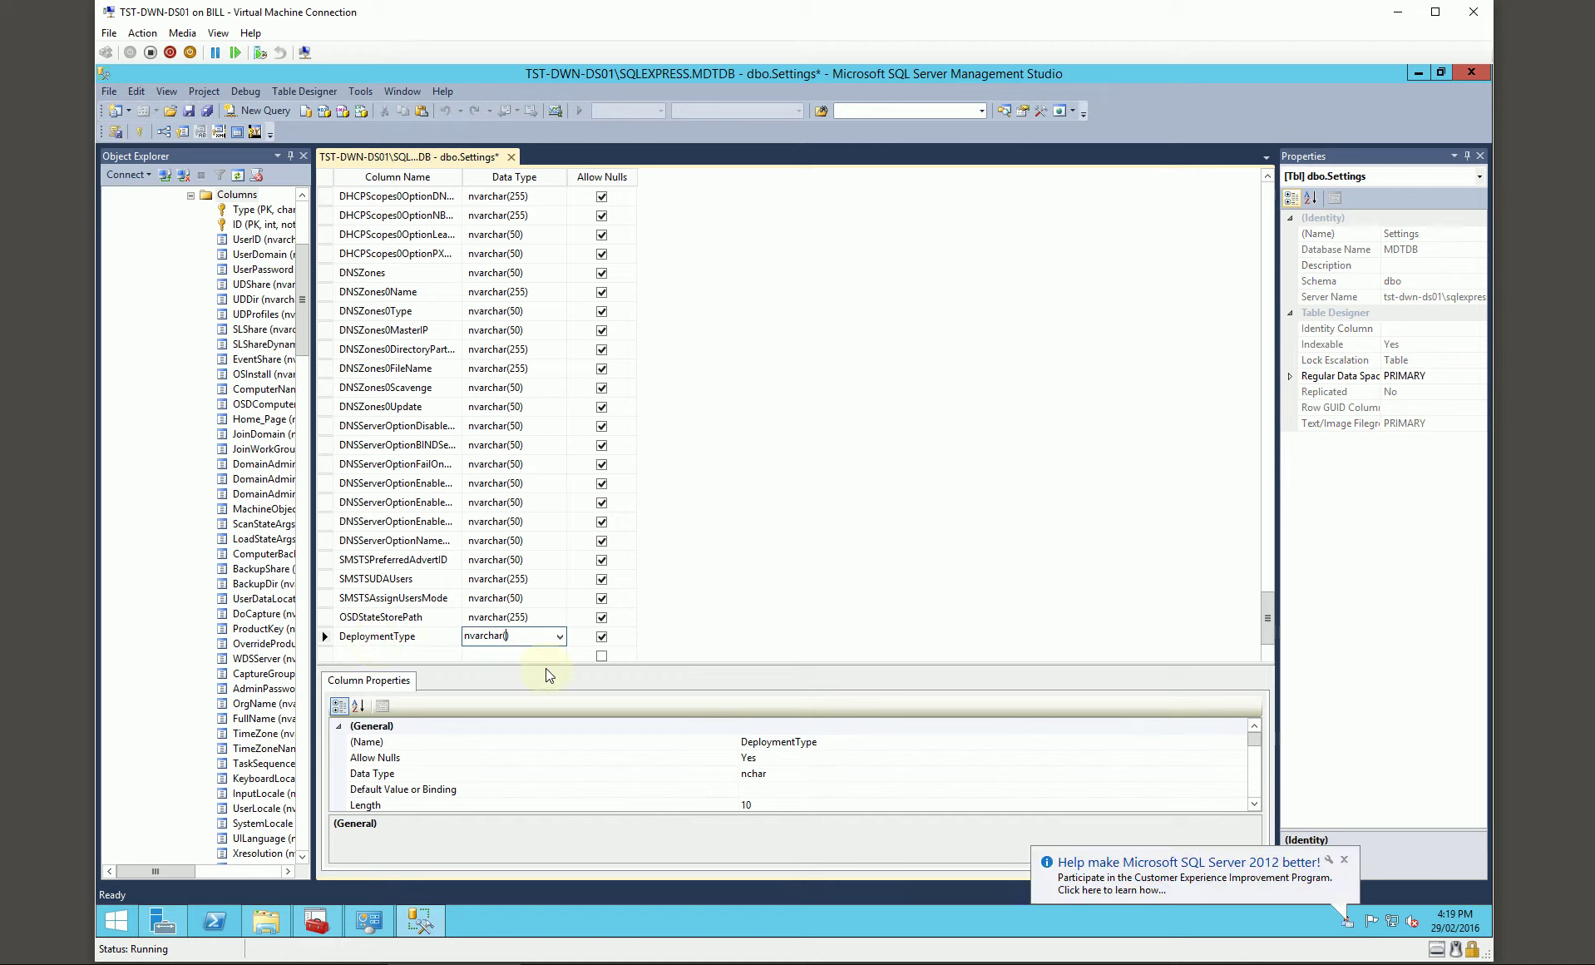
key("Return")
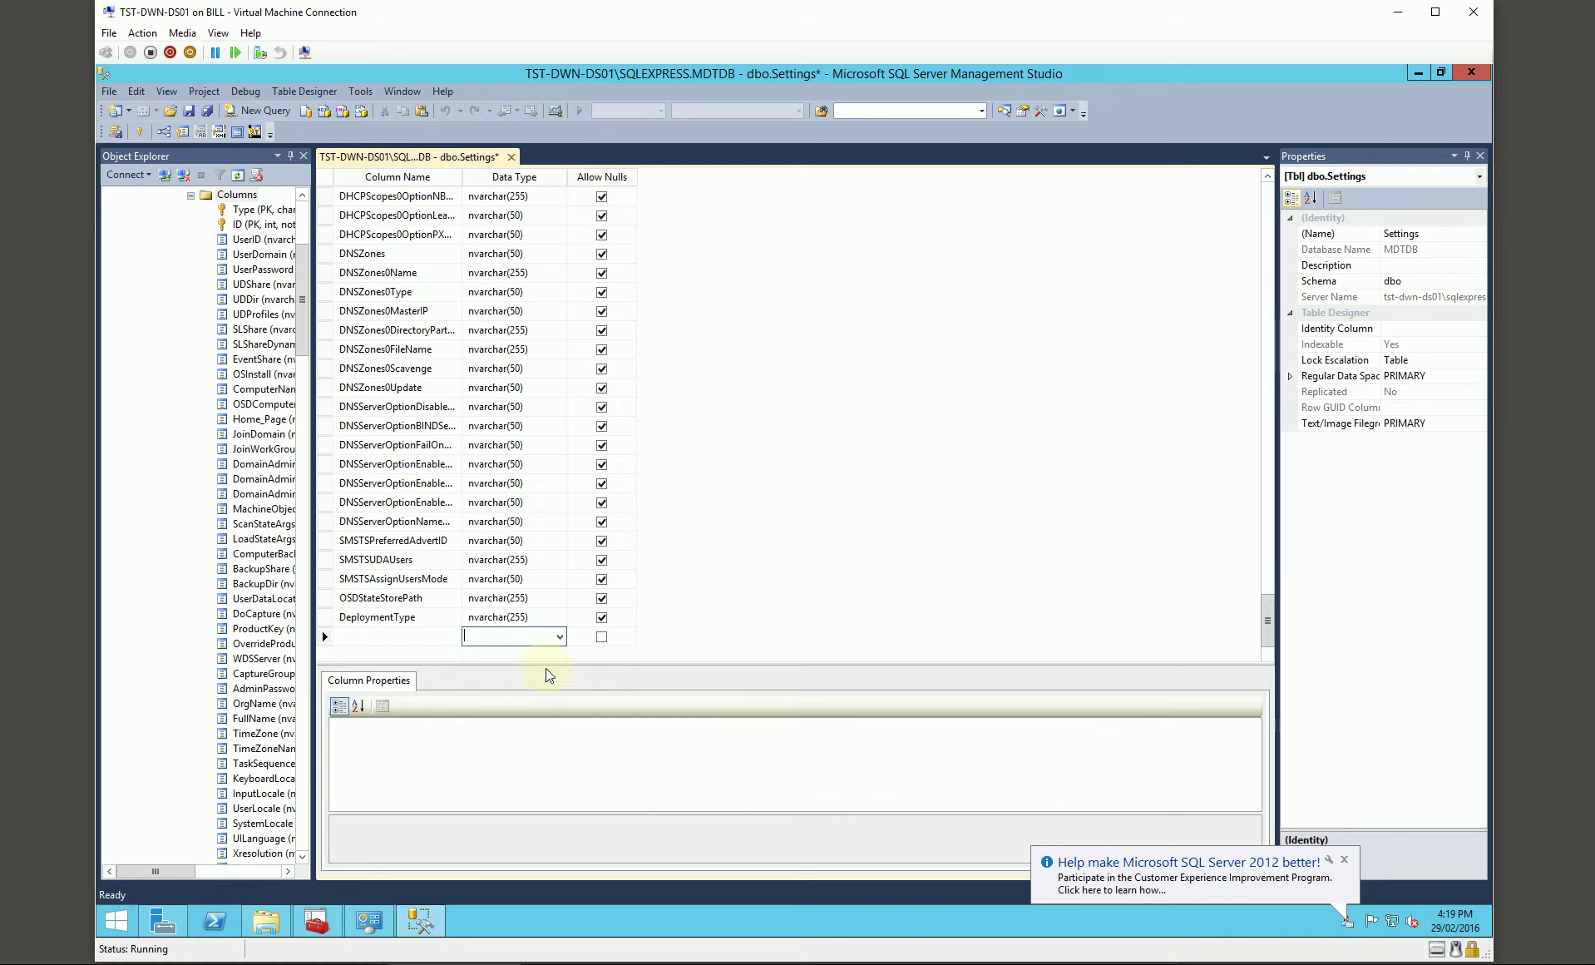
Step: Add a DeployRoot column of type nvarchar(255)
type("DeployRoot")
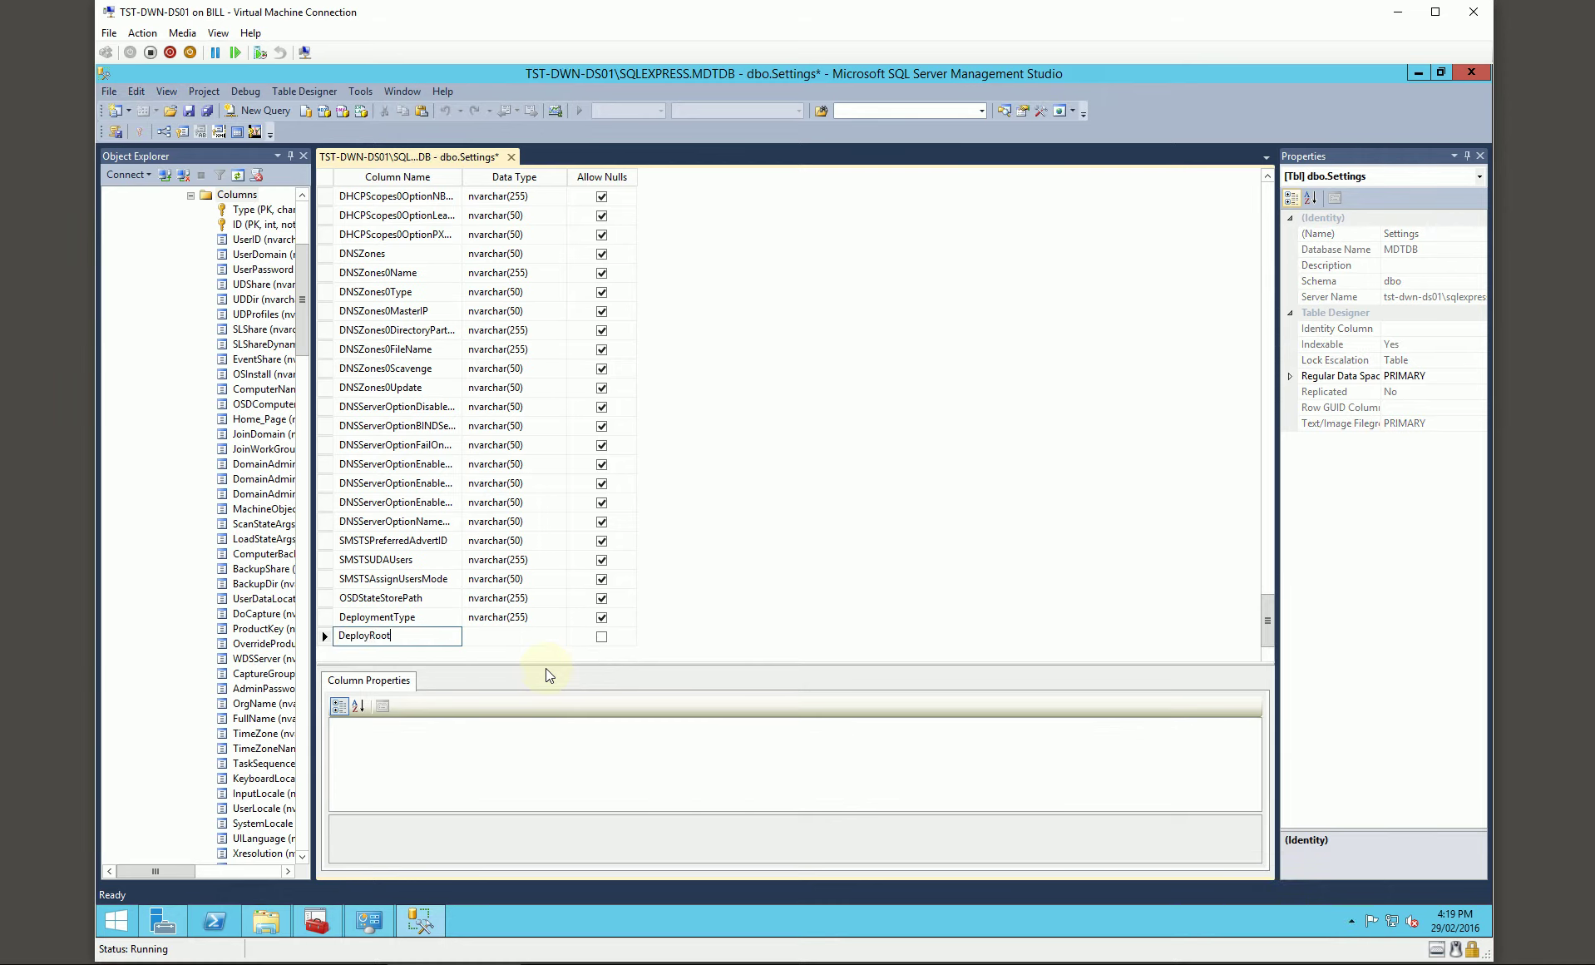
key("Tab")
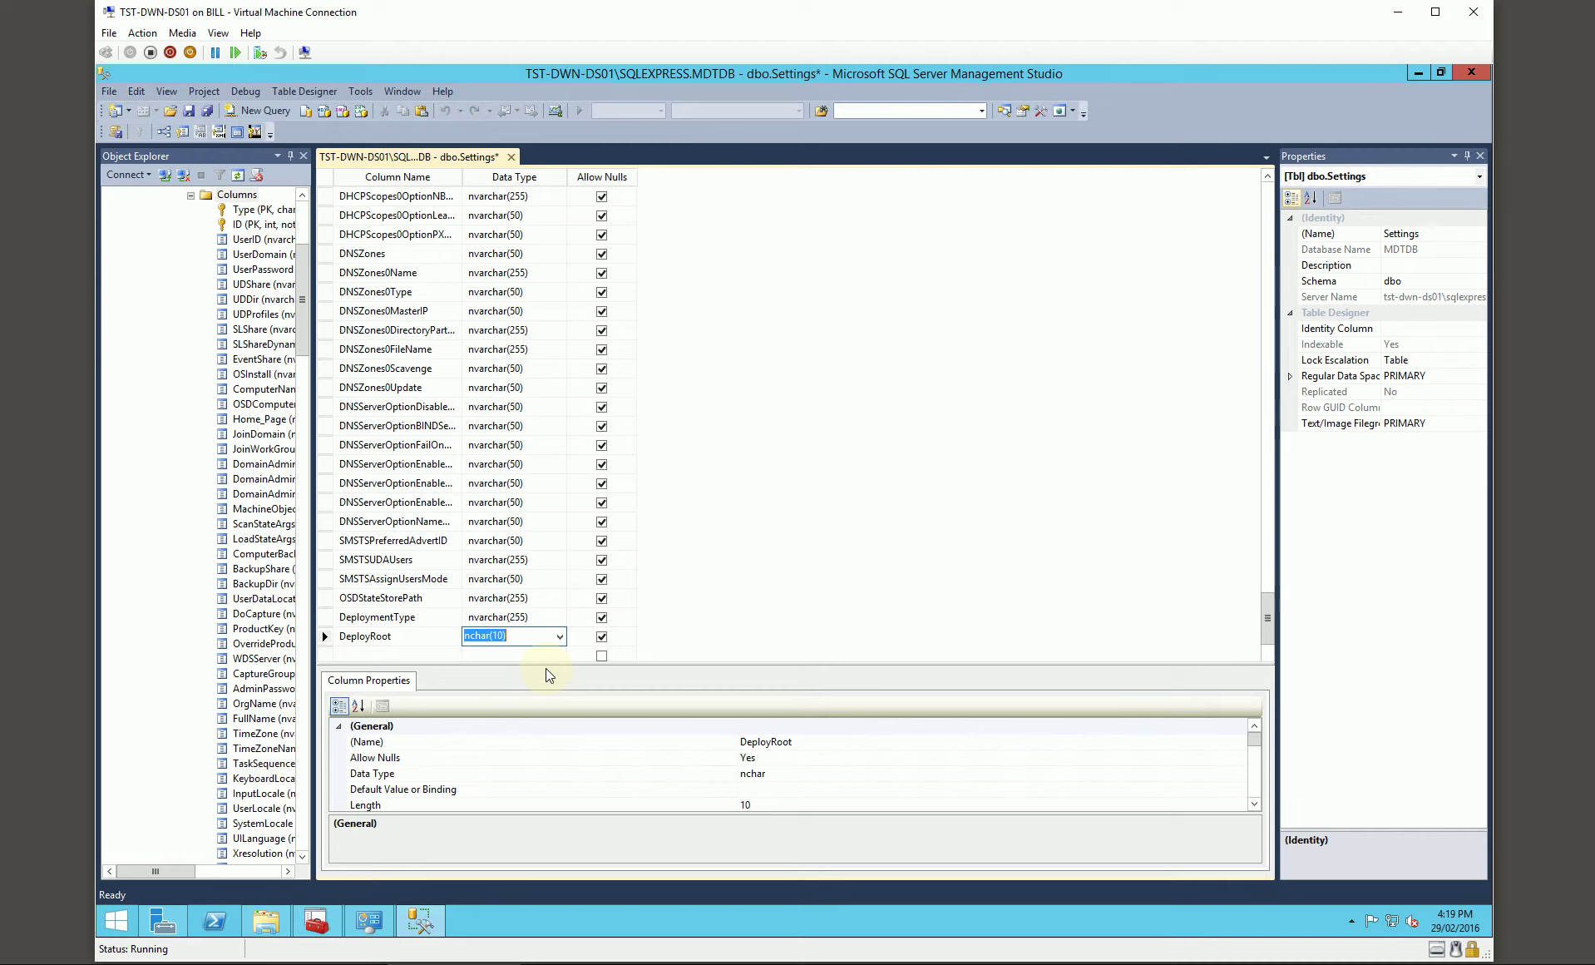
type("vna")
key("BackSpace")
key("BackSpace")
key("BackSpace")
type("nvar")
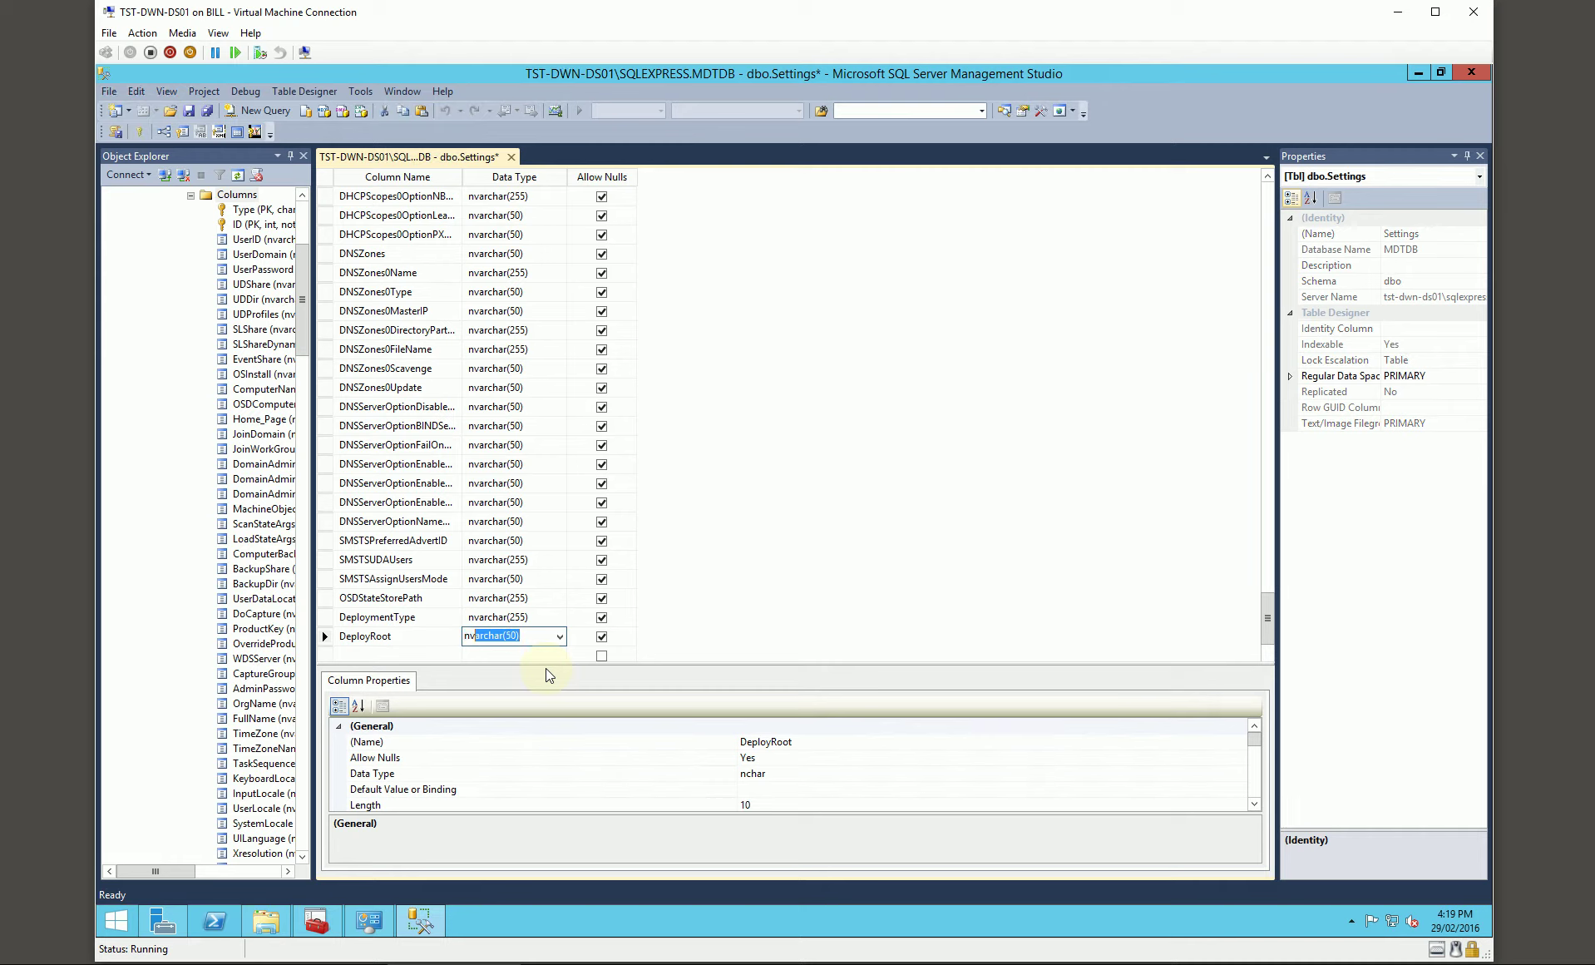
key("End")
type("255")
key("Return")
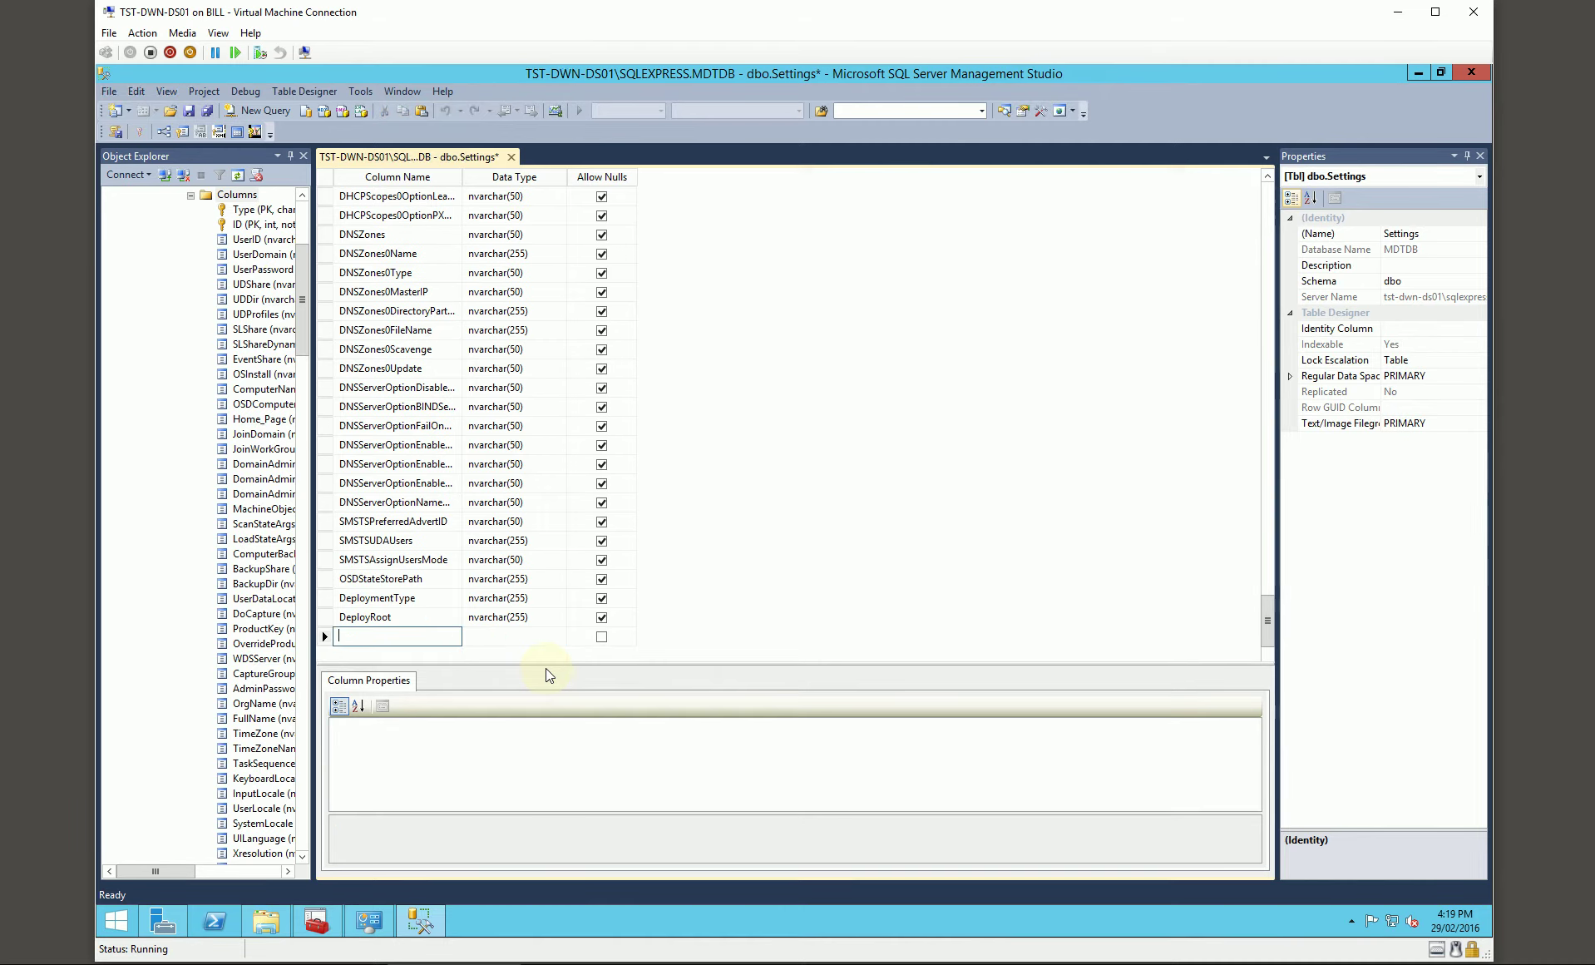
Step: Add EventService and HideShell columns, both of type nvarchar(50)
type("EventService")
key("Tab")
type("nv")
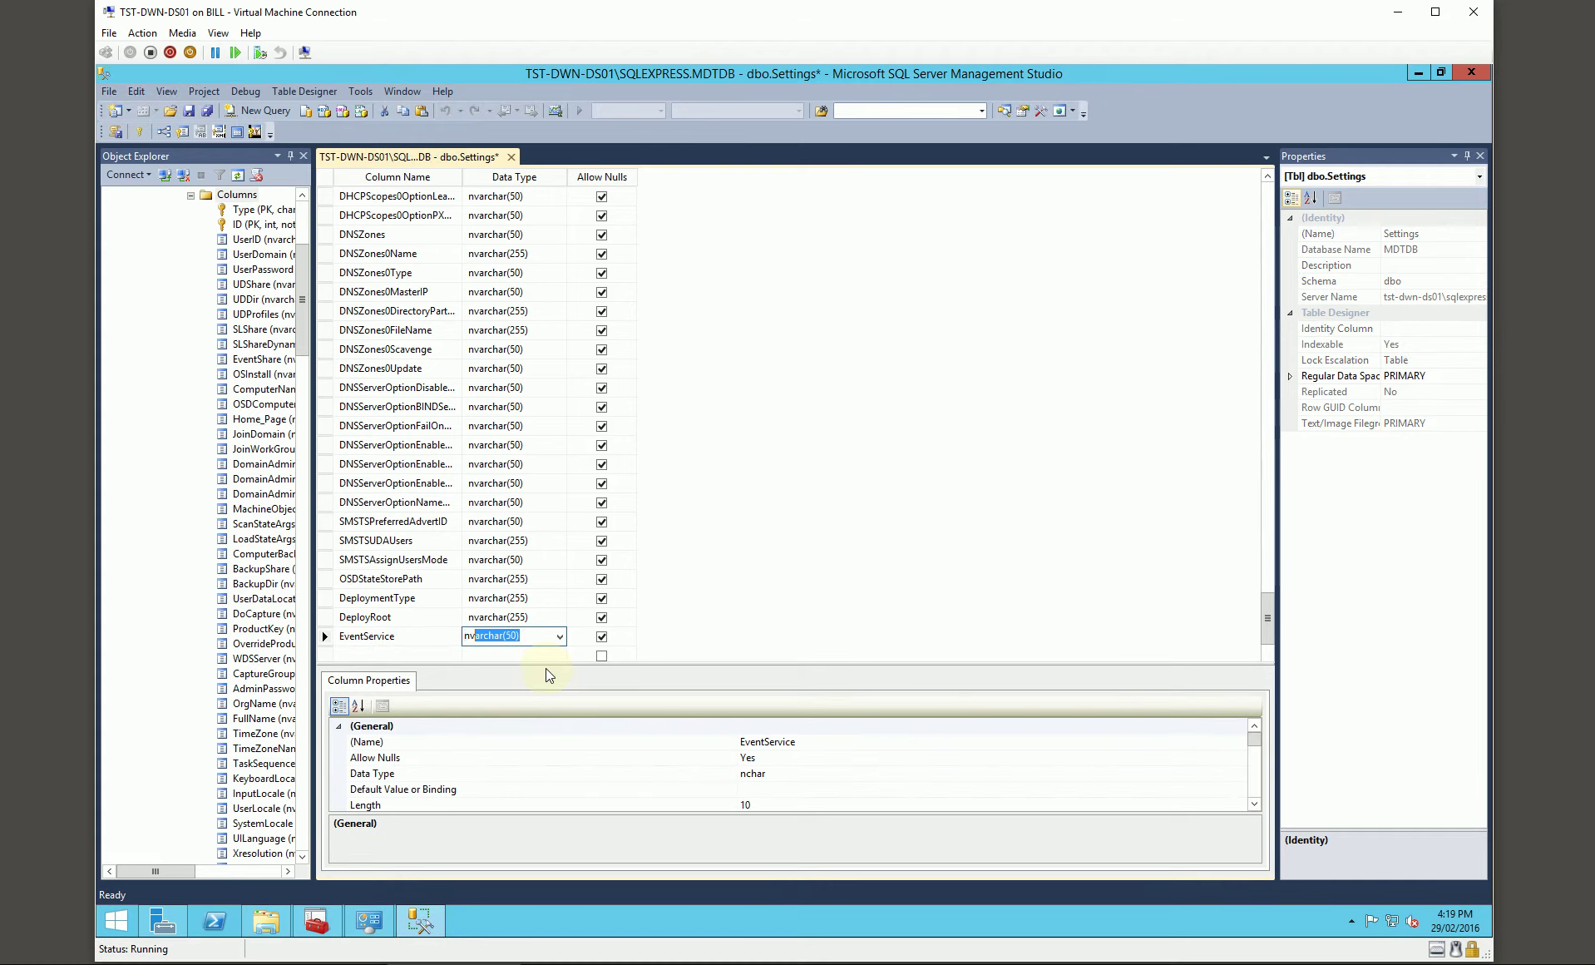
key("Tab")
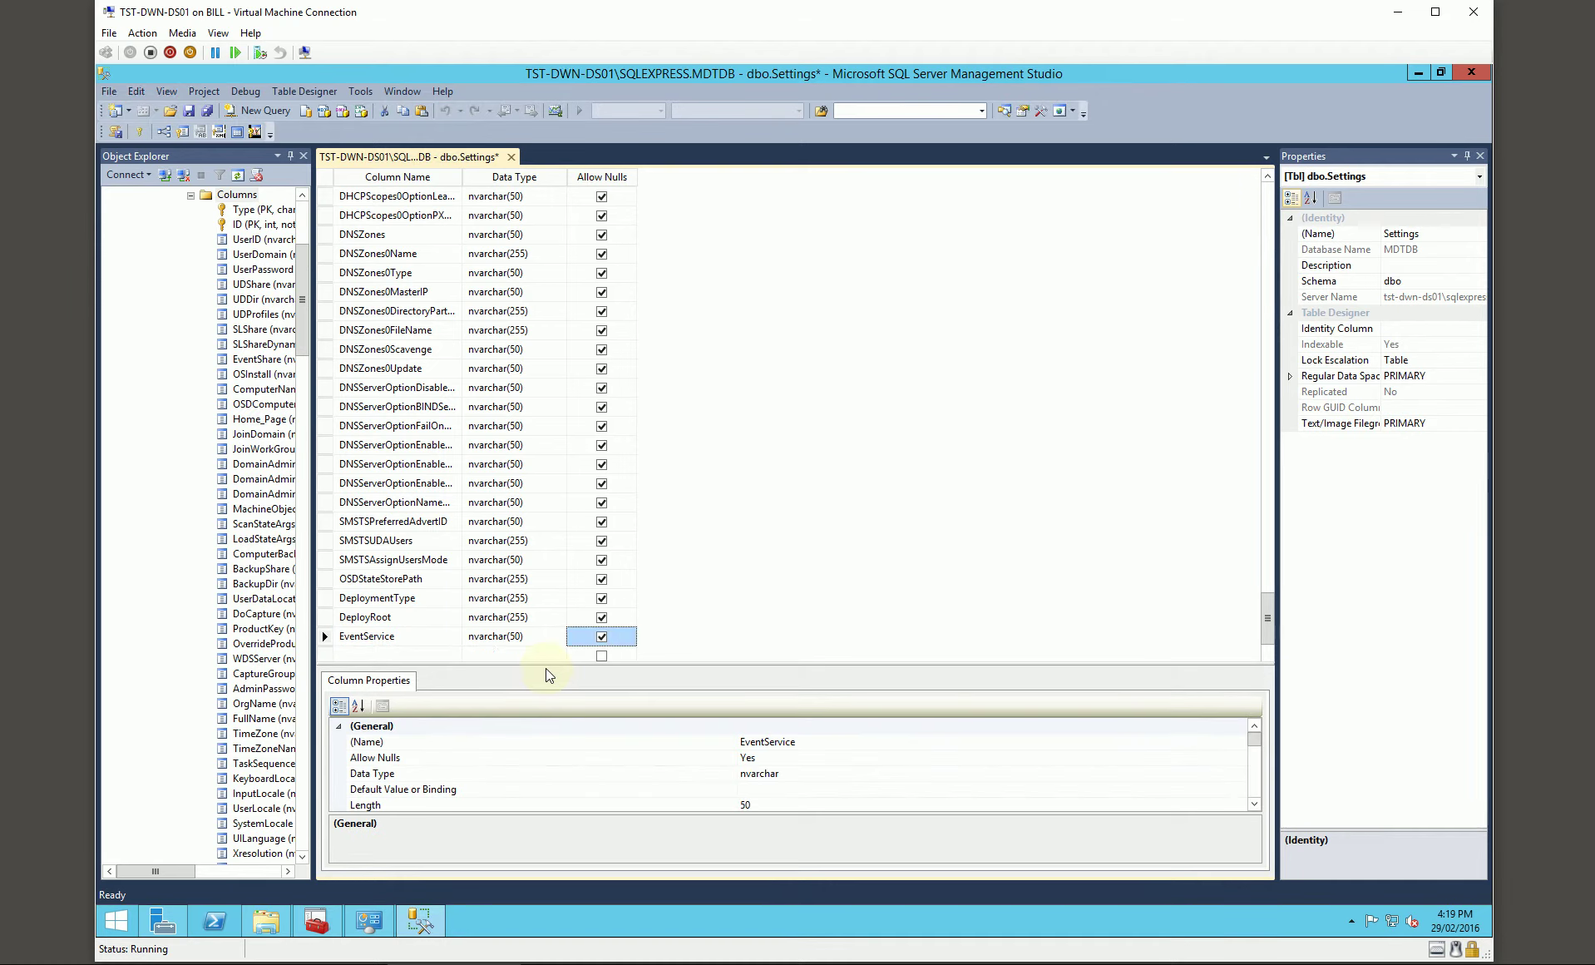
key("shift+Tab")
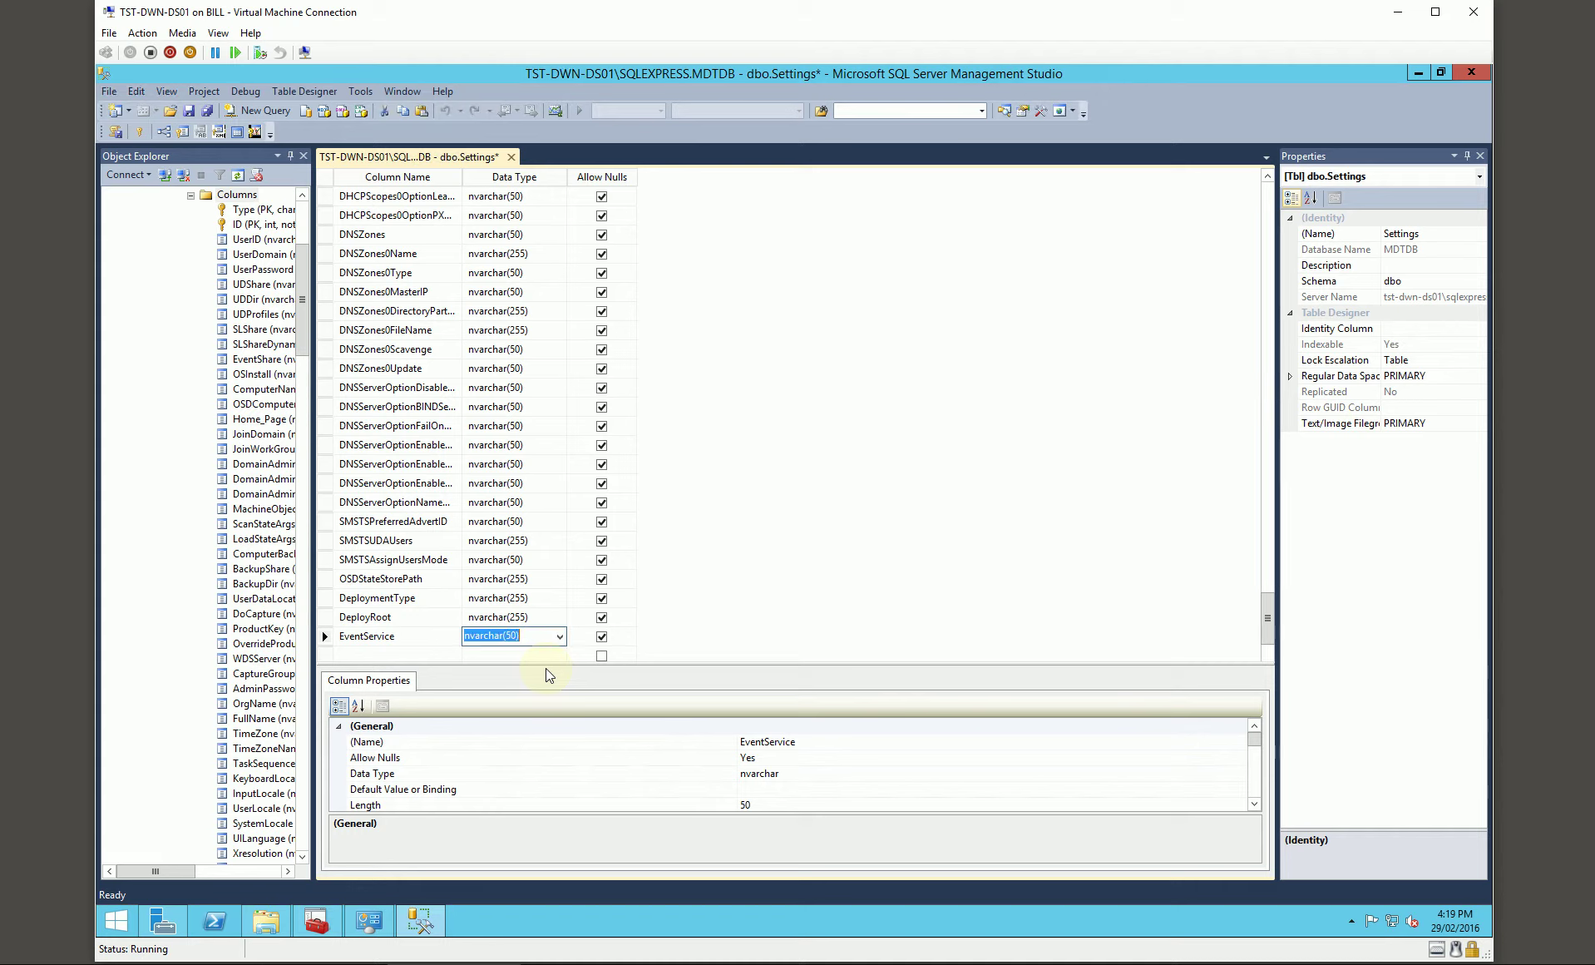
key("Tab")
key("Tab")
type("HideShell")
key("Tab")
type("nva")
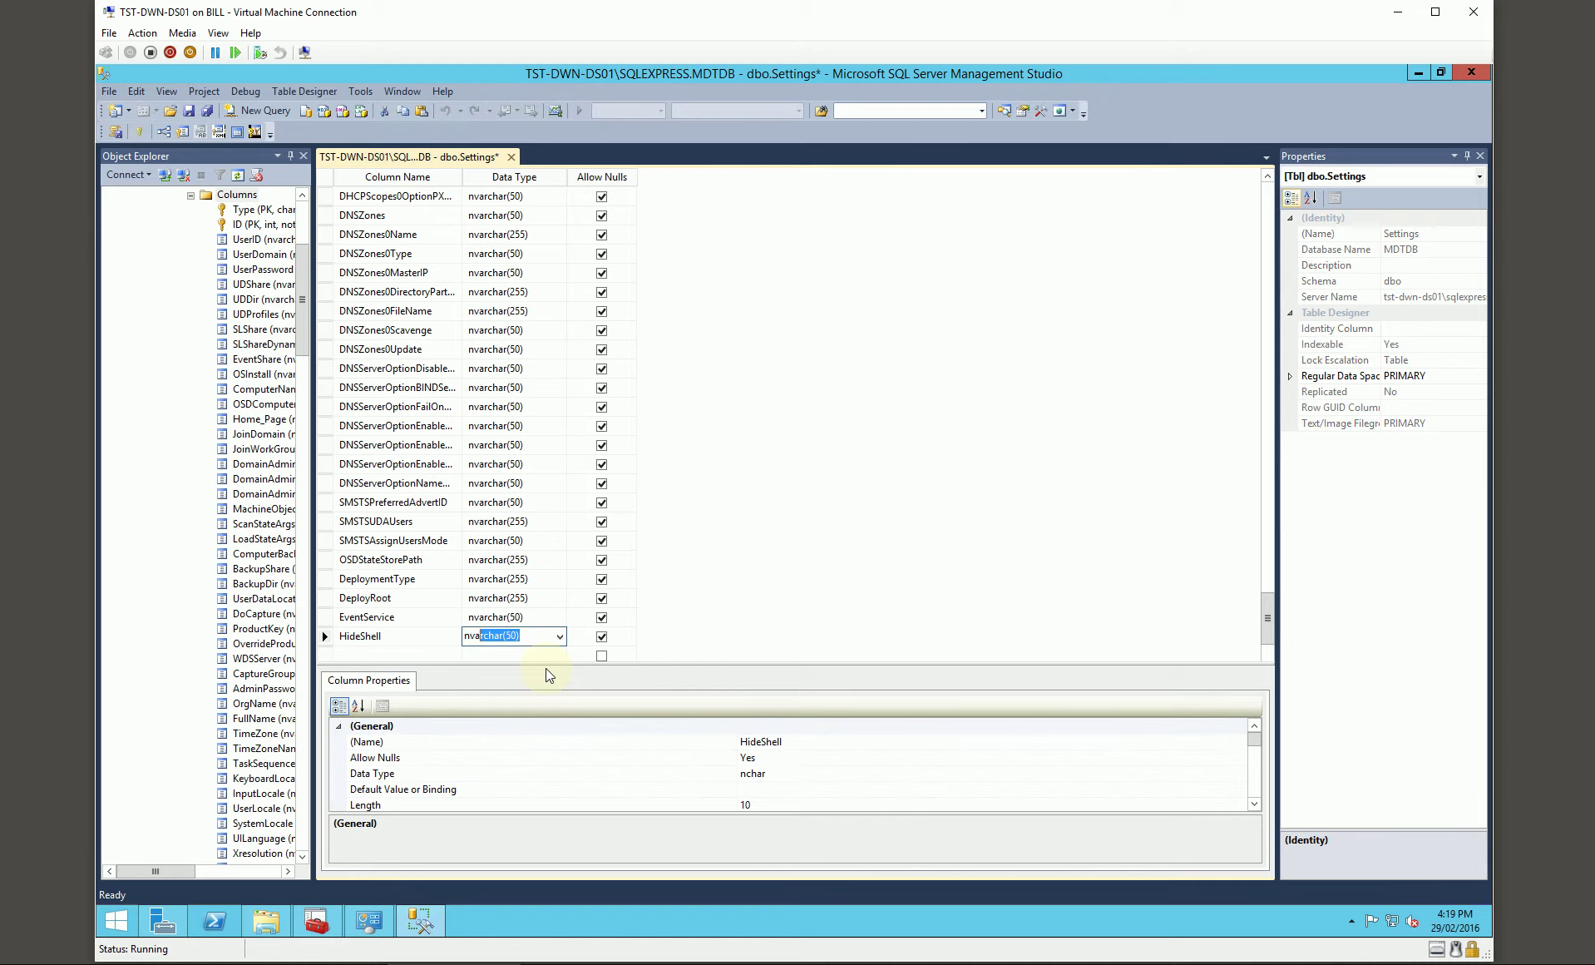
key("Return")
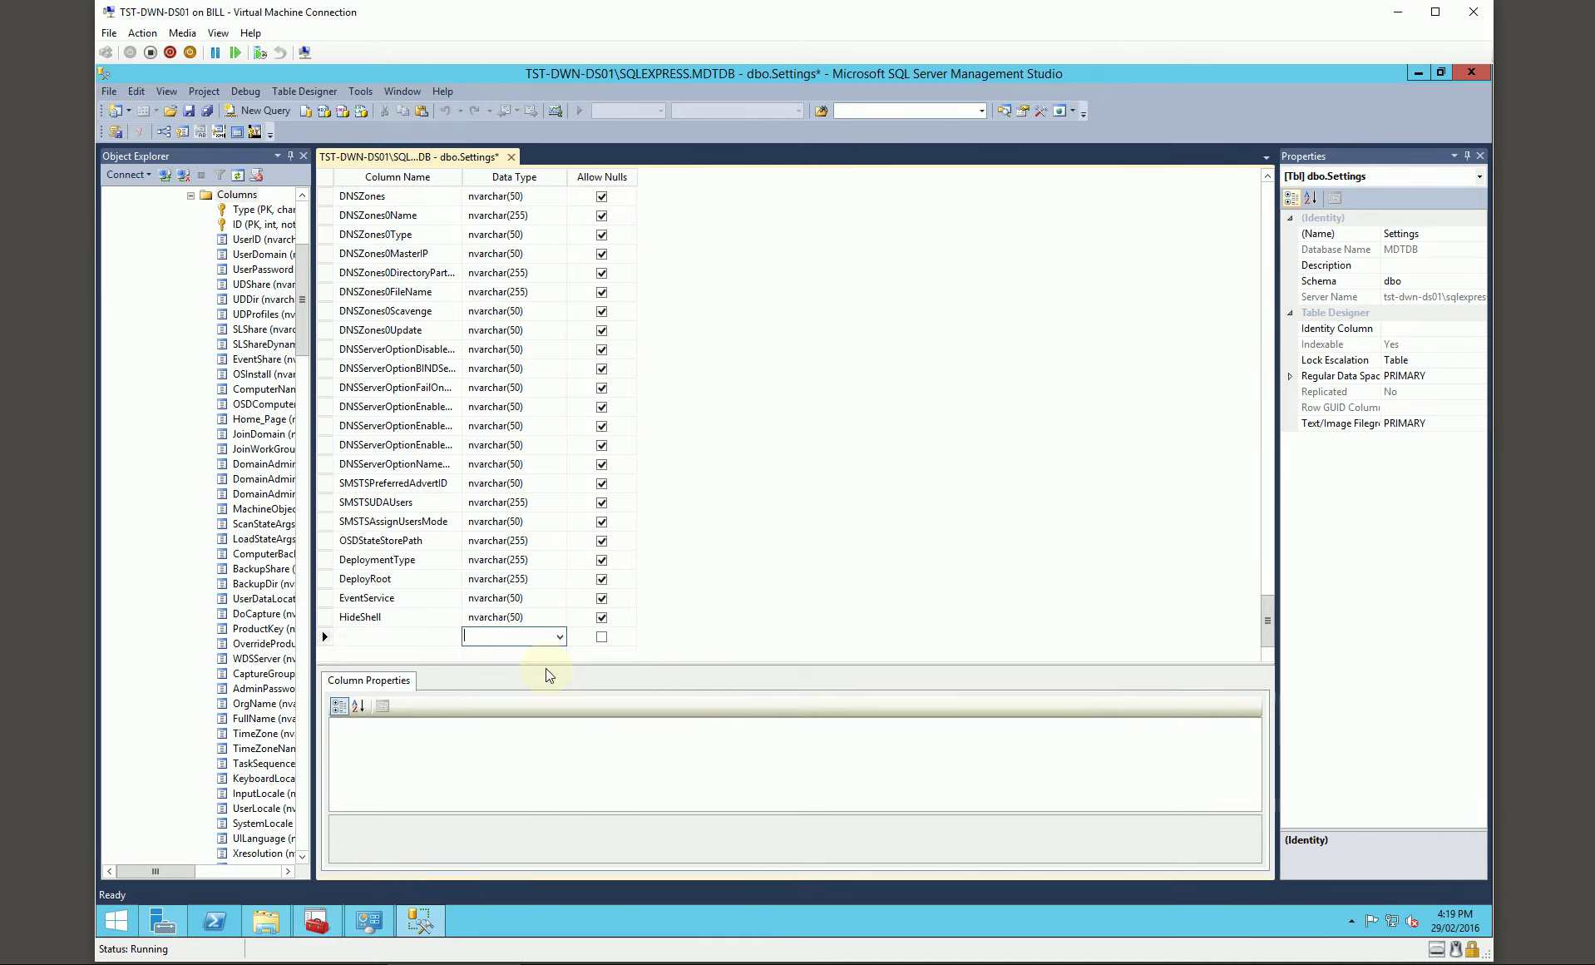
Step: Review the four new columns' properties and save the dbo.Settings table
left_click(391, 562)
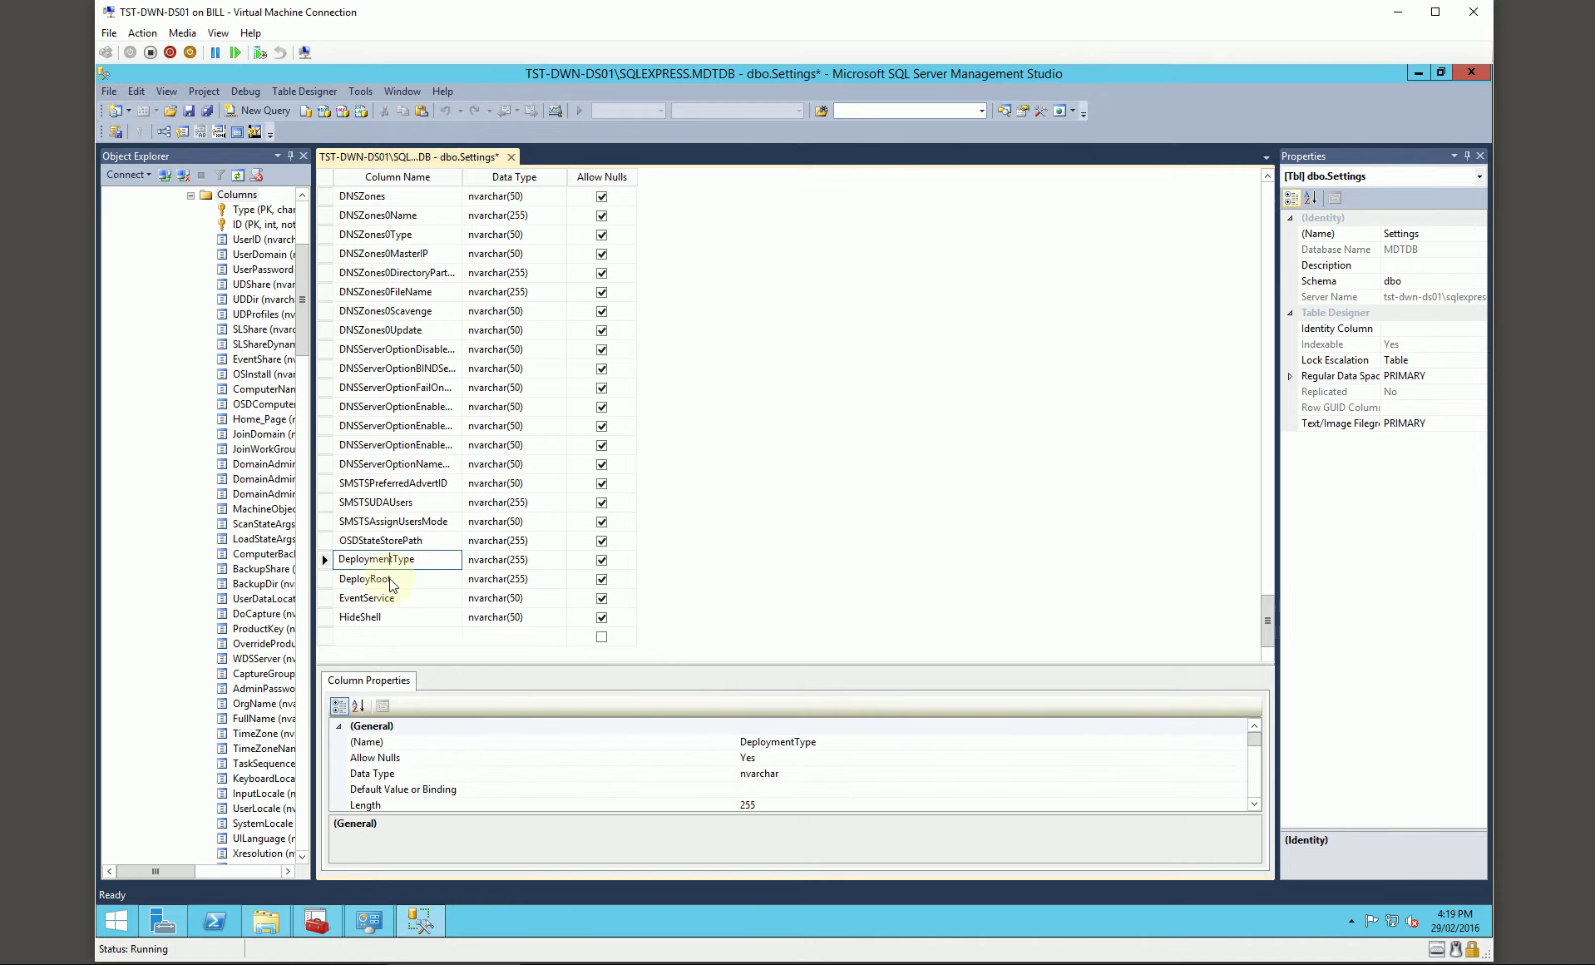
left_click(404, 581)
left_click(408, 598)
left_click(409, 618)
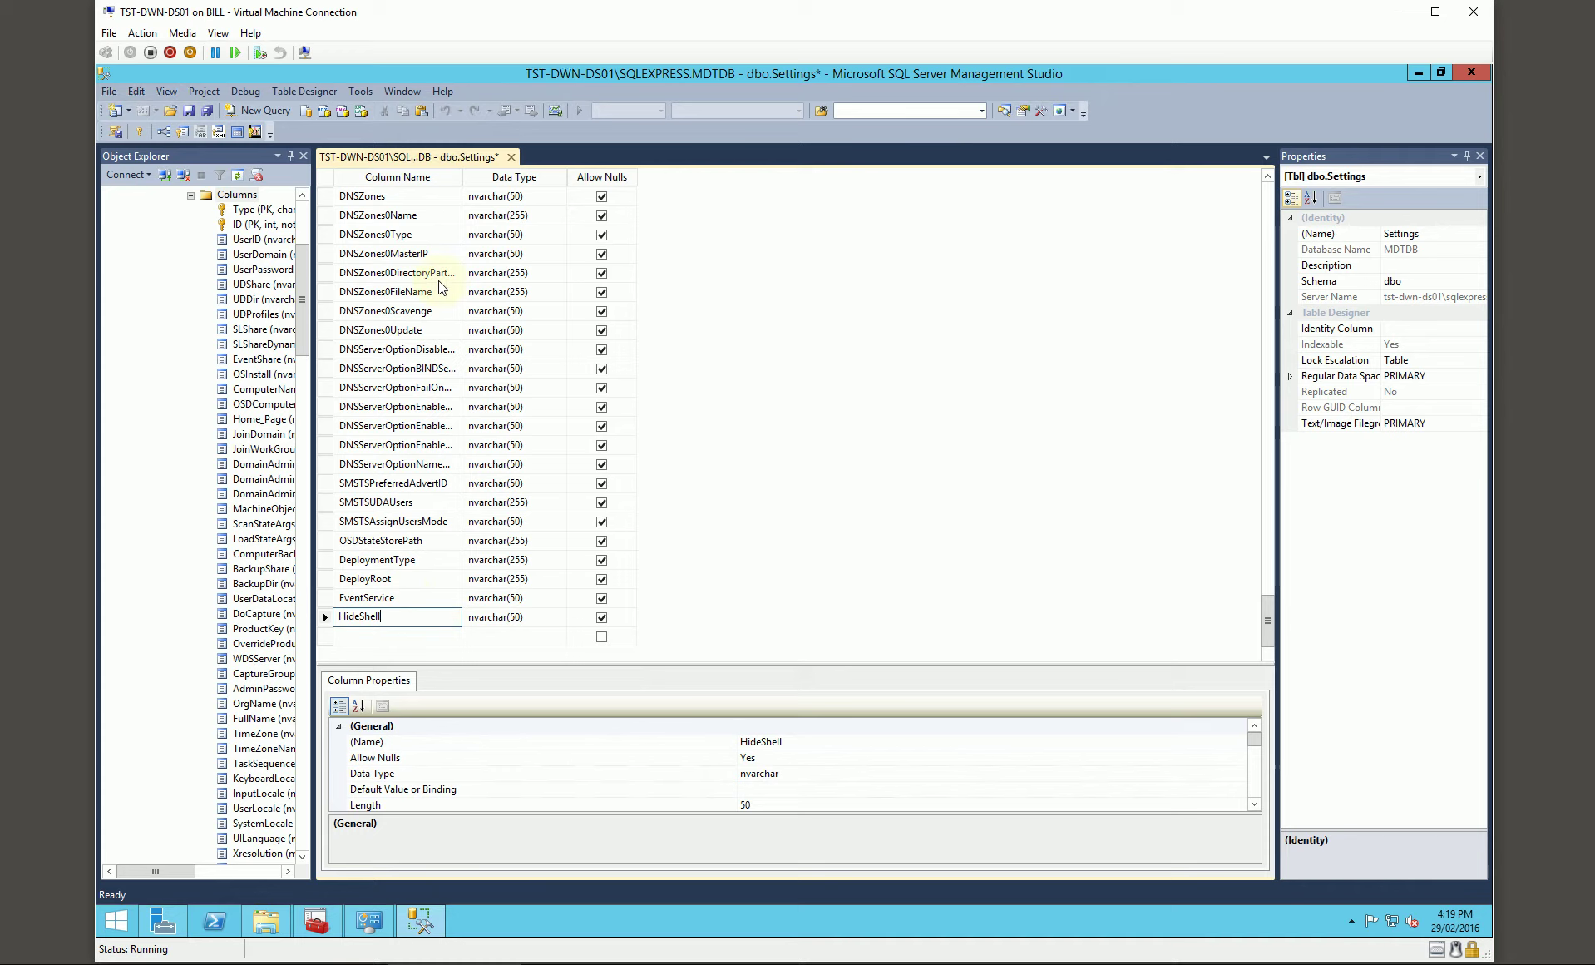
left_click(189, 111)
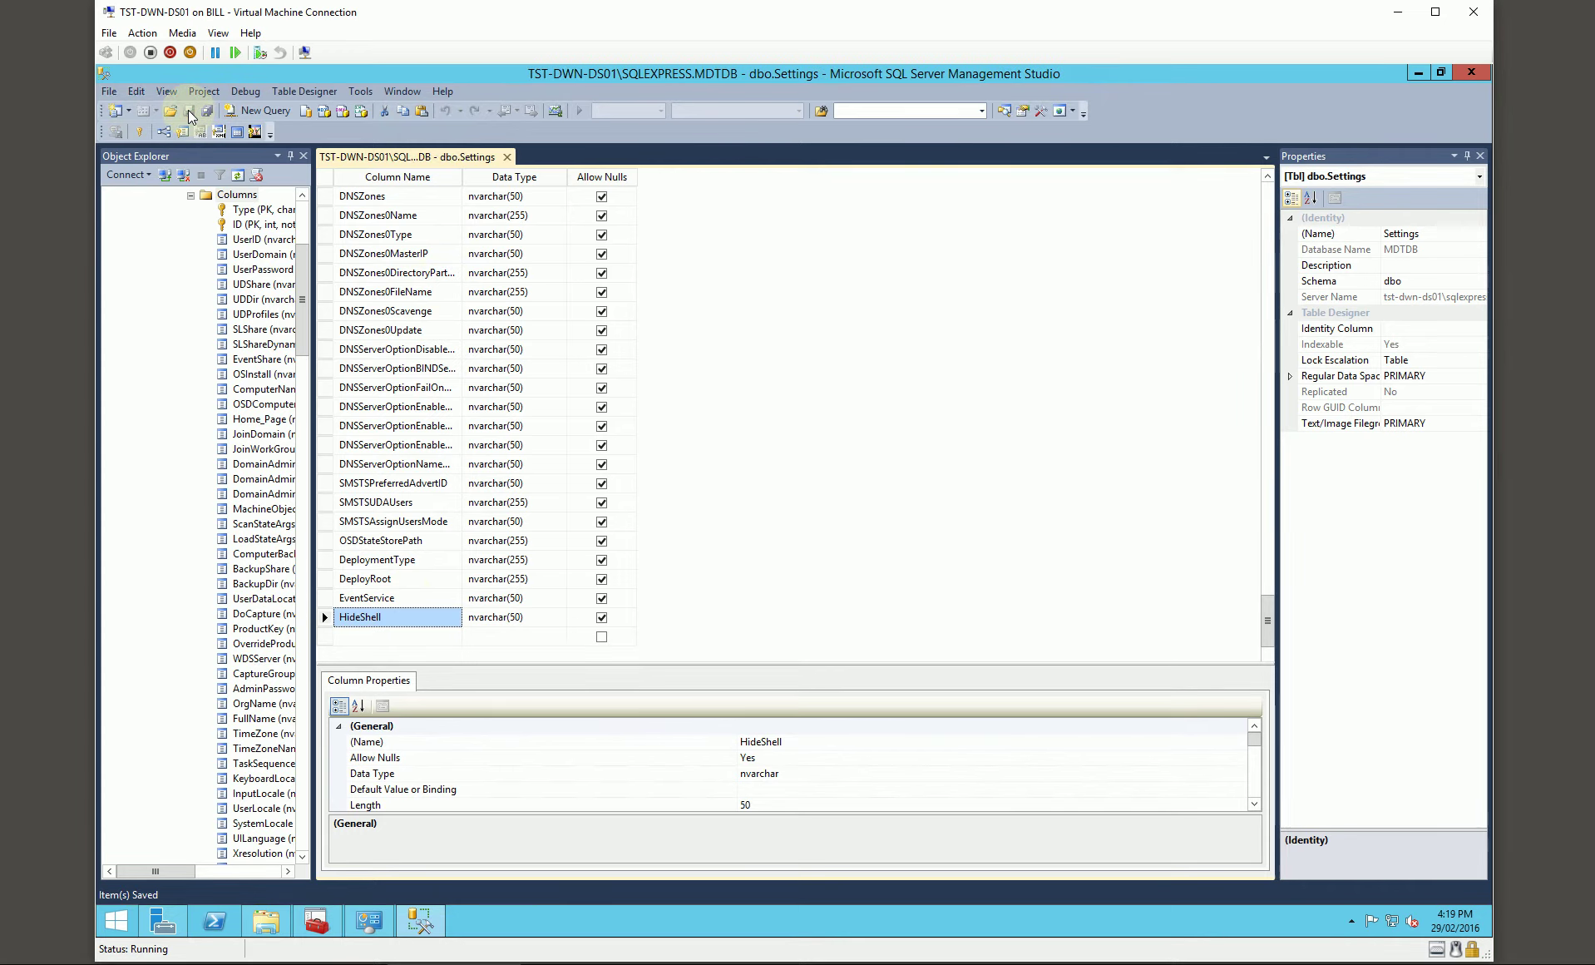
Step: Run sp_refreshview on the ComputerSettings, LocationSettings, MakeModelSettings and RoleSettings views in MDTDB
left_click(275, 117)
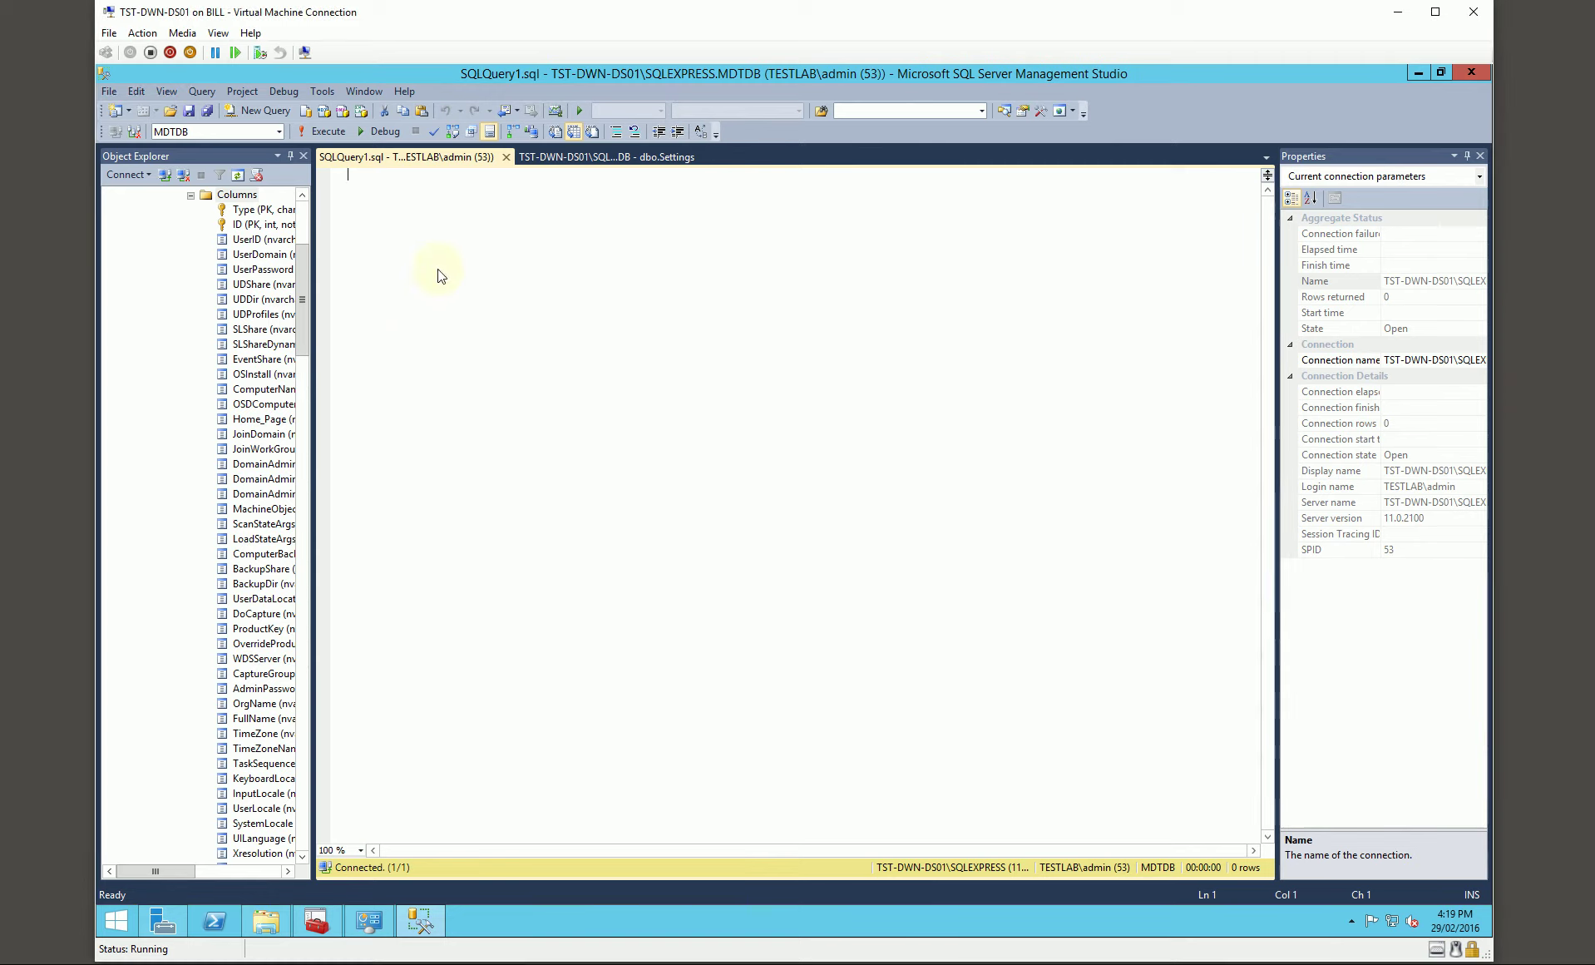
type("EXECUTE sp_refreshview '[dbo].[ComputerSettings]' EXECUTE sp_refreshview '[dbo].[LocationSettings]' EXECUTE sp_refreshview '[dbo].[MakeModelSettings]' EXECUTE sp_refreshview '[dbo].[RoleSettings]'")
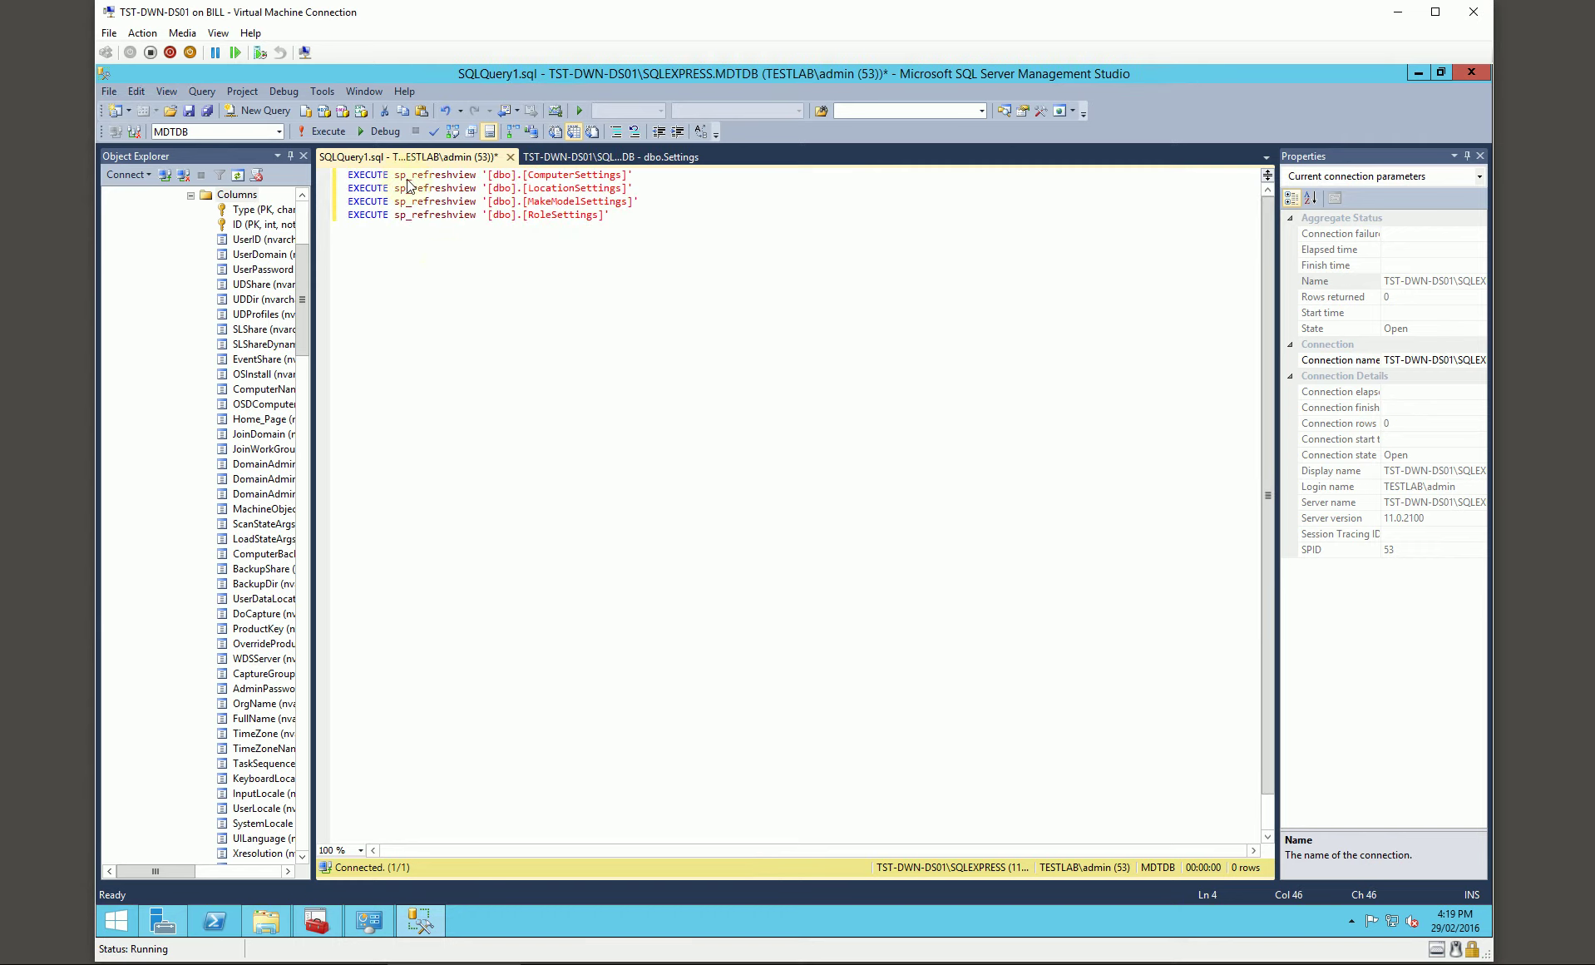
left_click(563, 177)
left_click(569, 215)
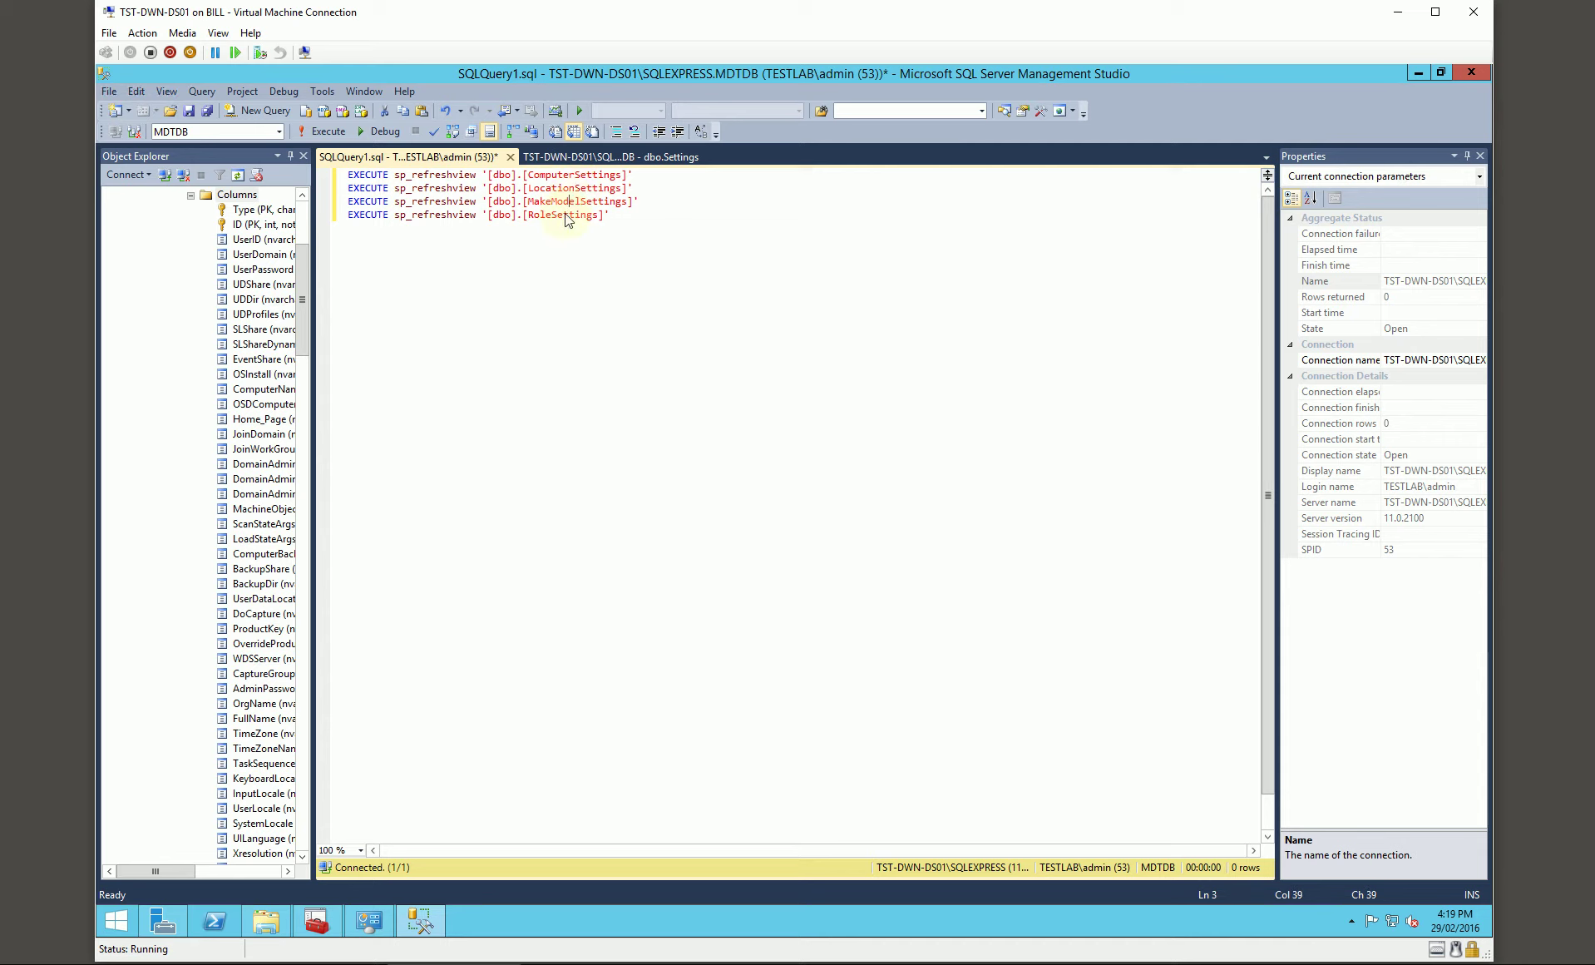
left_click(324, 132)
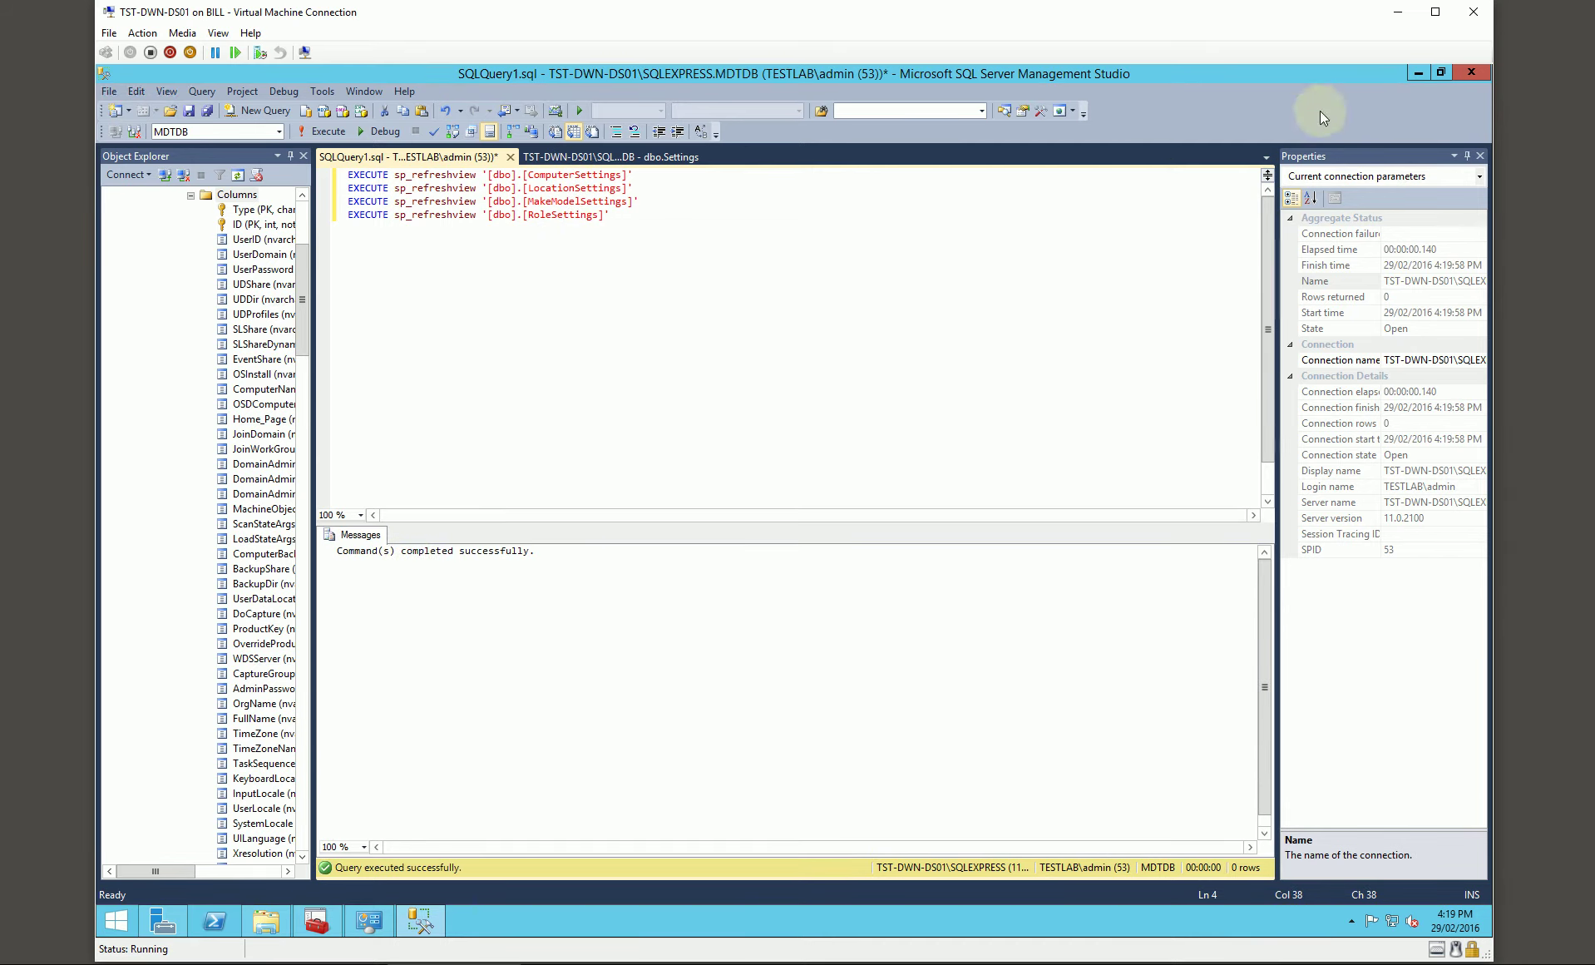
Step: Close Management Studio without saving the query, close Windows Firewall and the installer folder, minimize Configuration Manager
left_click(1474, 73)
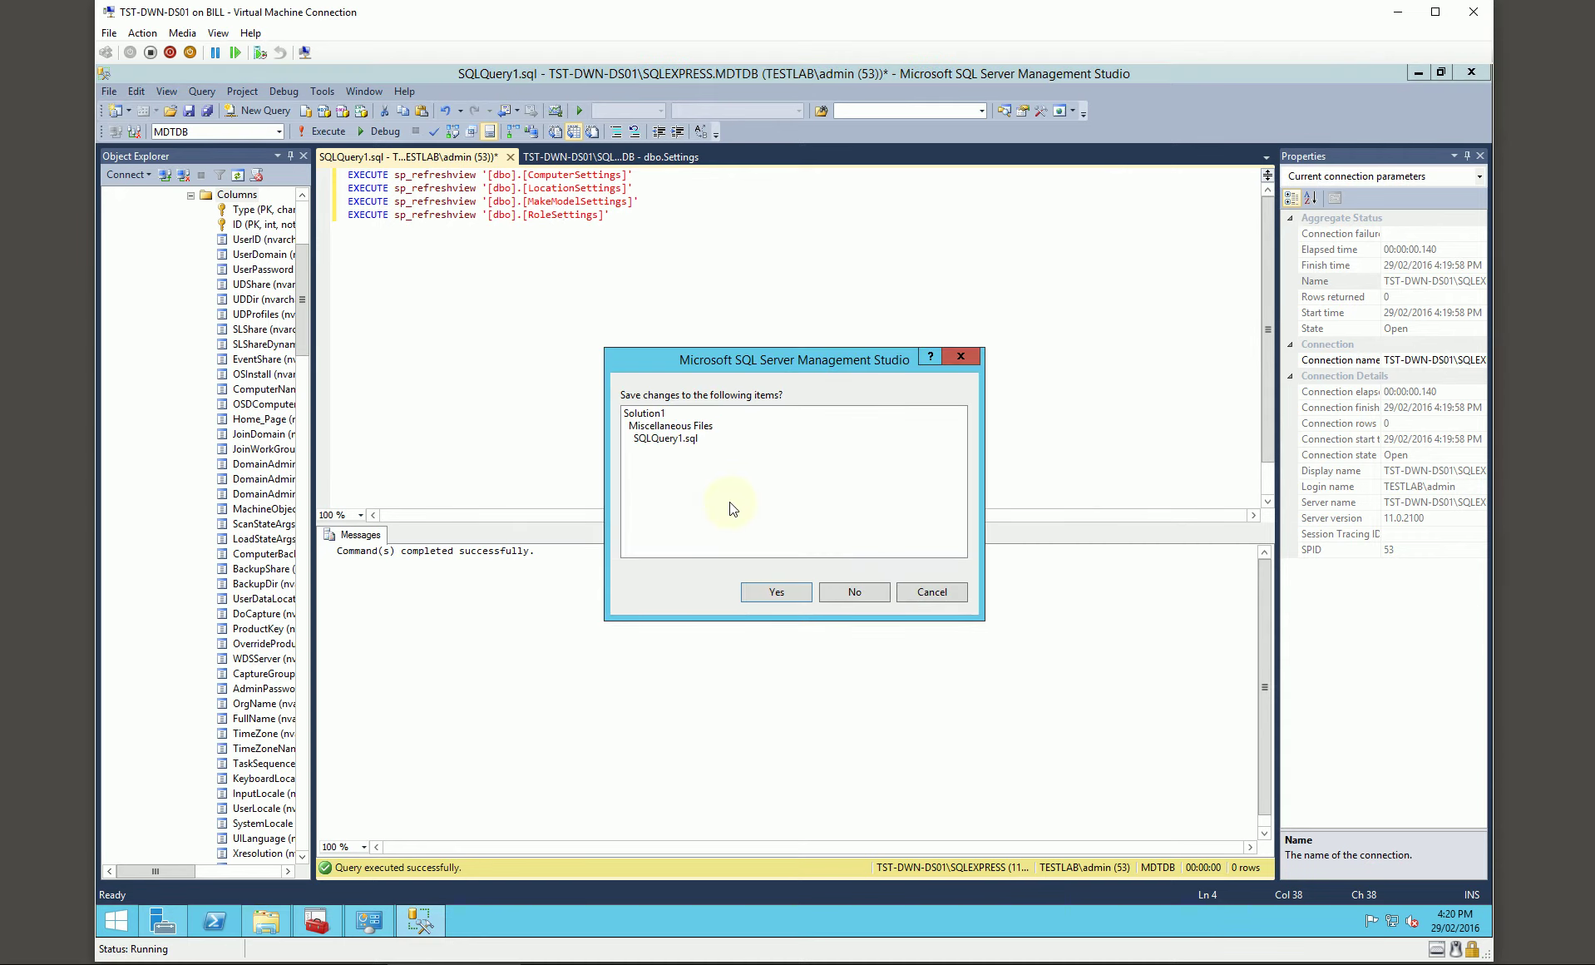
left_click(850, 593)
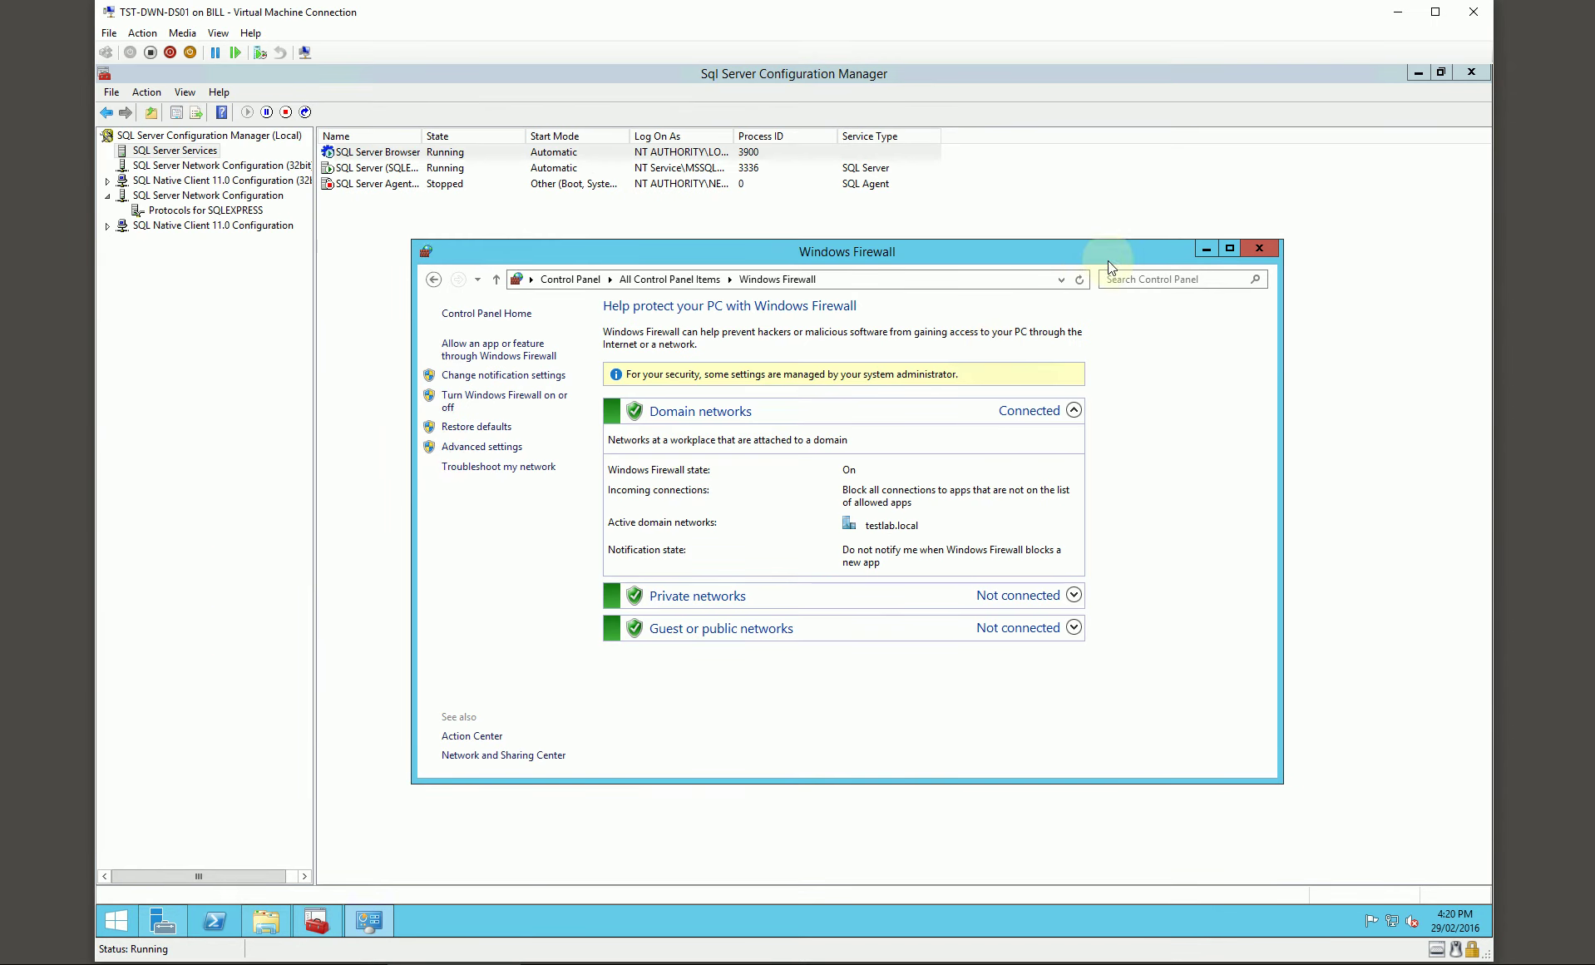
left_click_drag(1108, 261, 1084, 267)
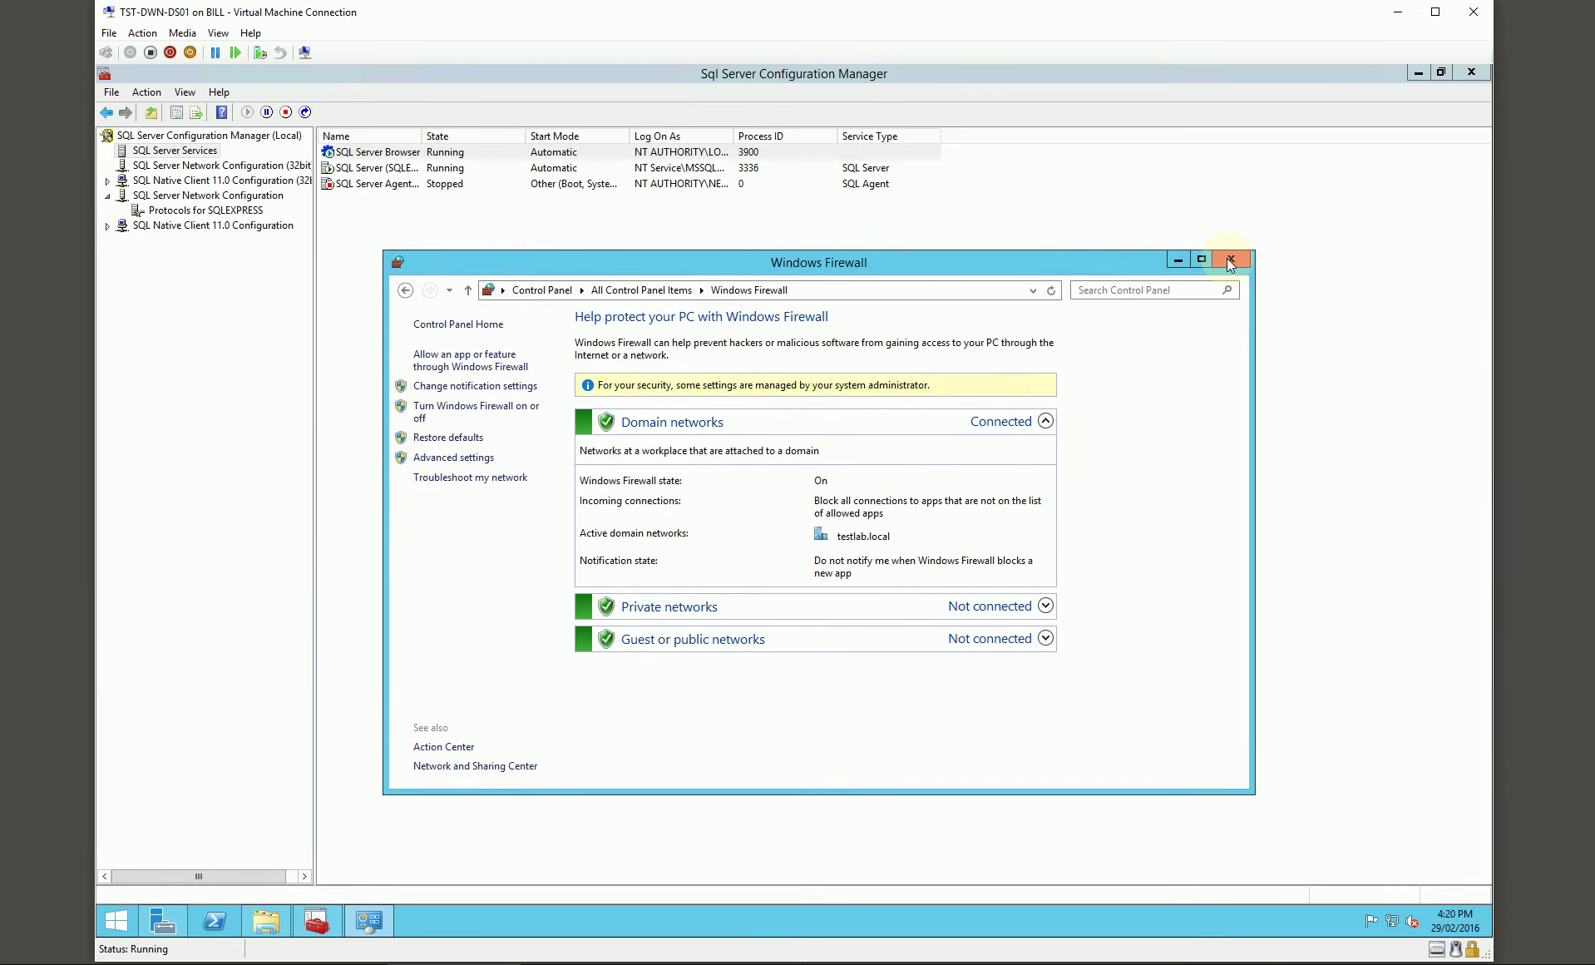
left_click(1227, 257)
left_click(1416, 72)
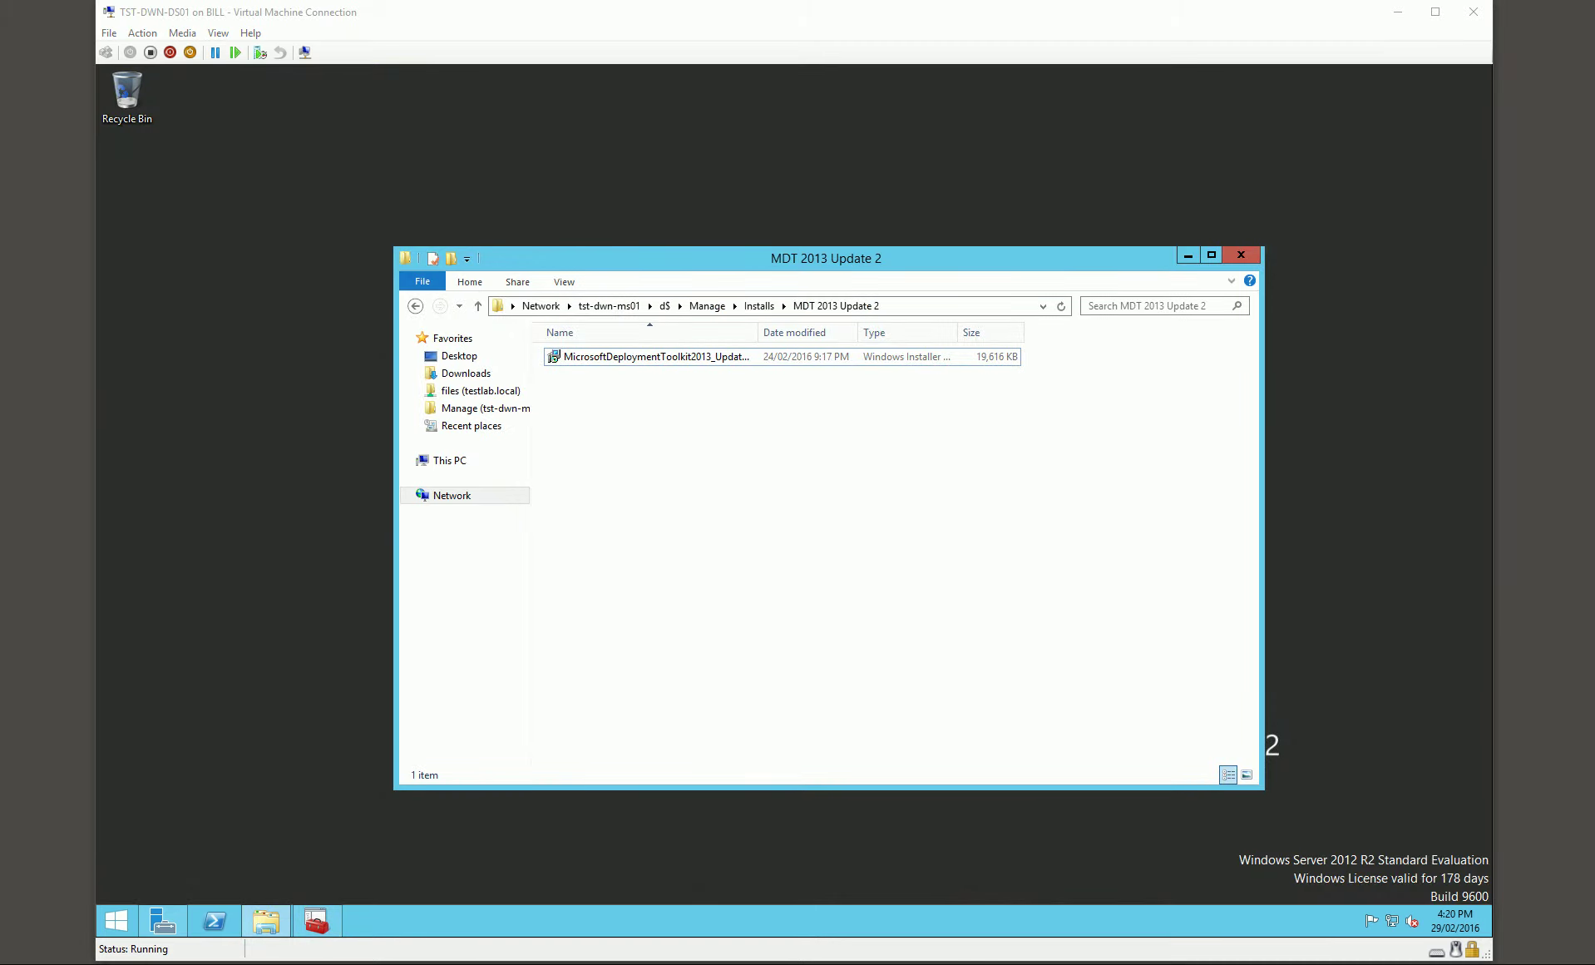
key("alt+F4")
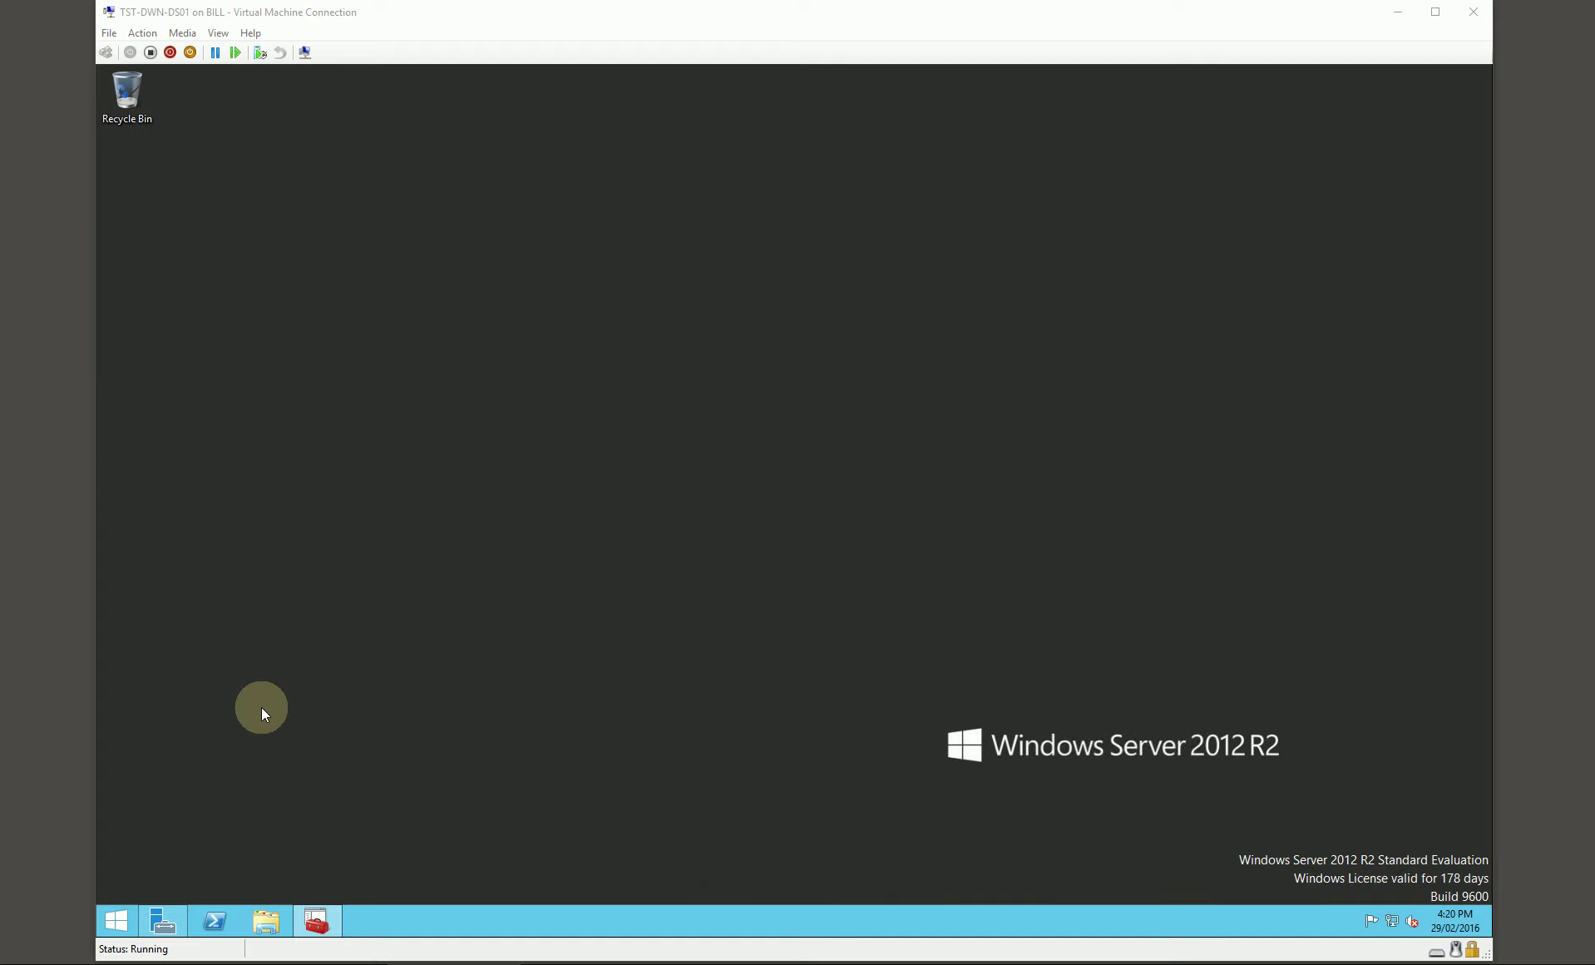
Step: Open Windows Deployment Services from Server Manager and start configuring TST-DWN-DS01.testlab.local
left_click(163, 920)
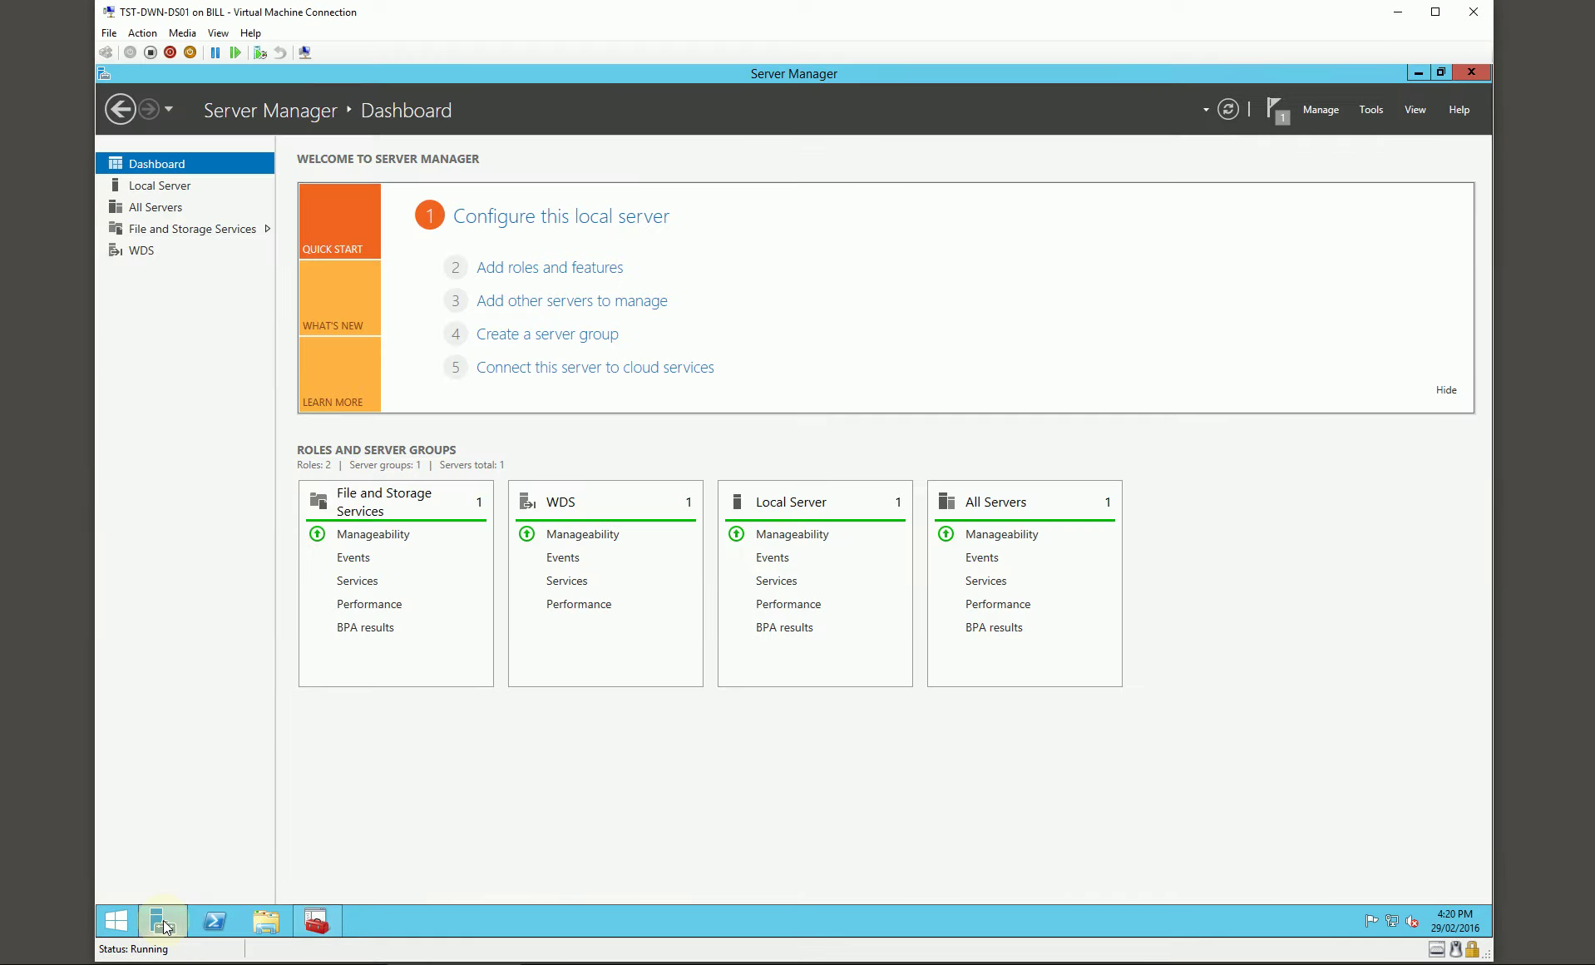
left_click(1383, 110)
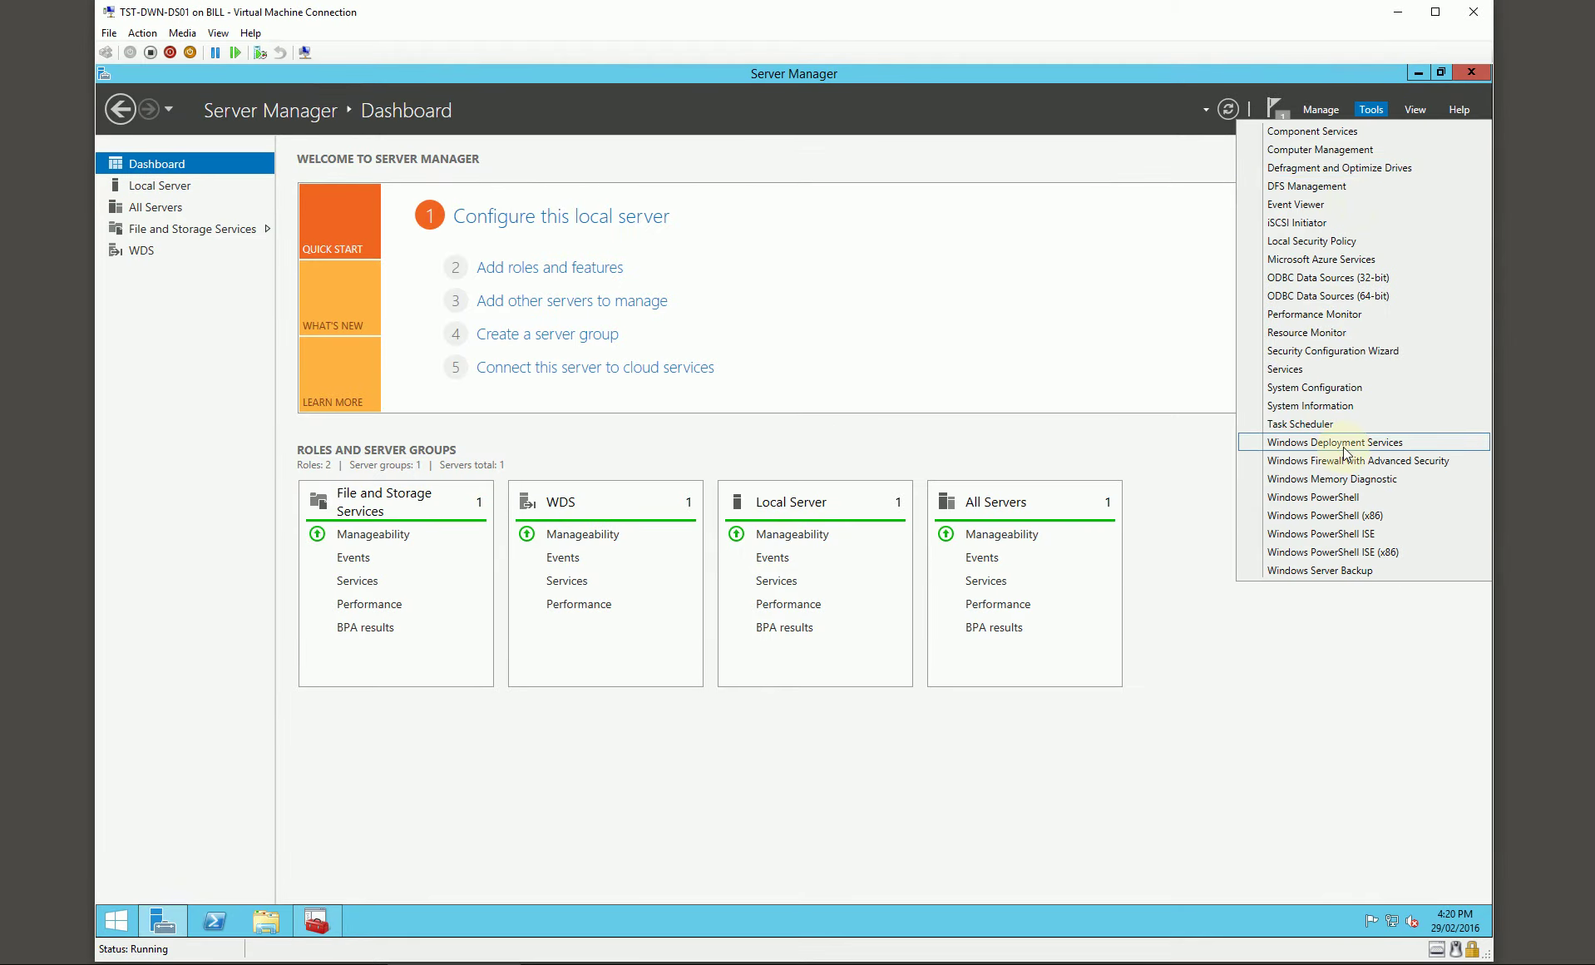
left_click(1335, 441)
left_click(268, 251)
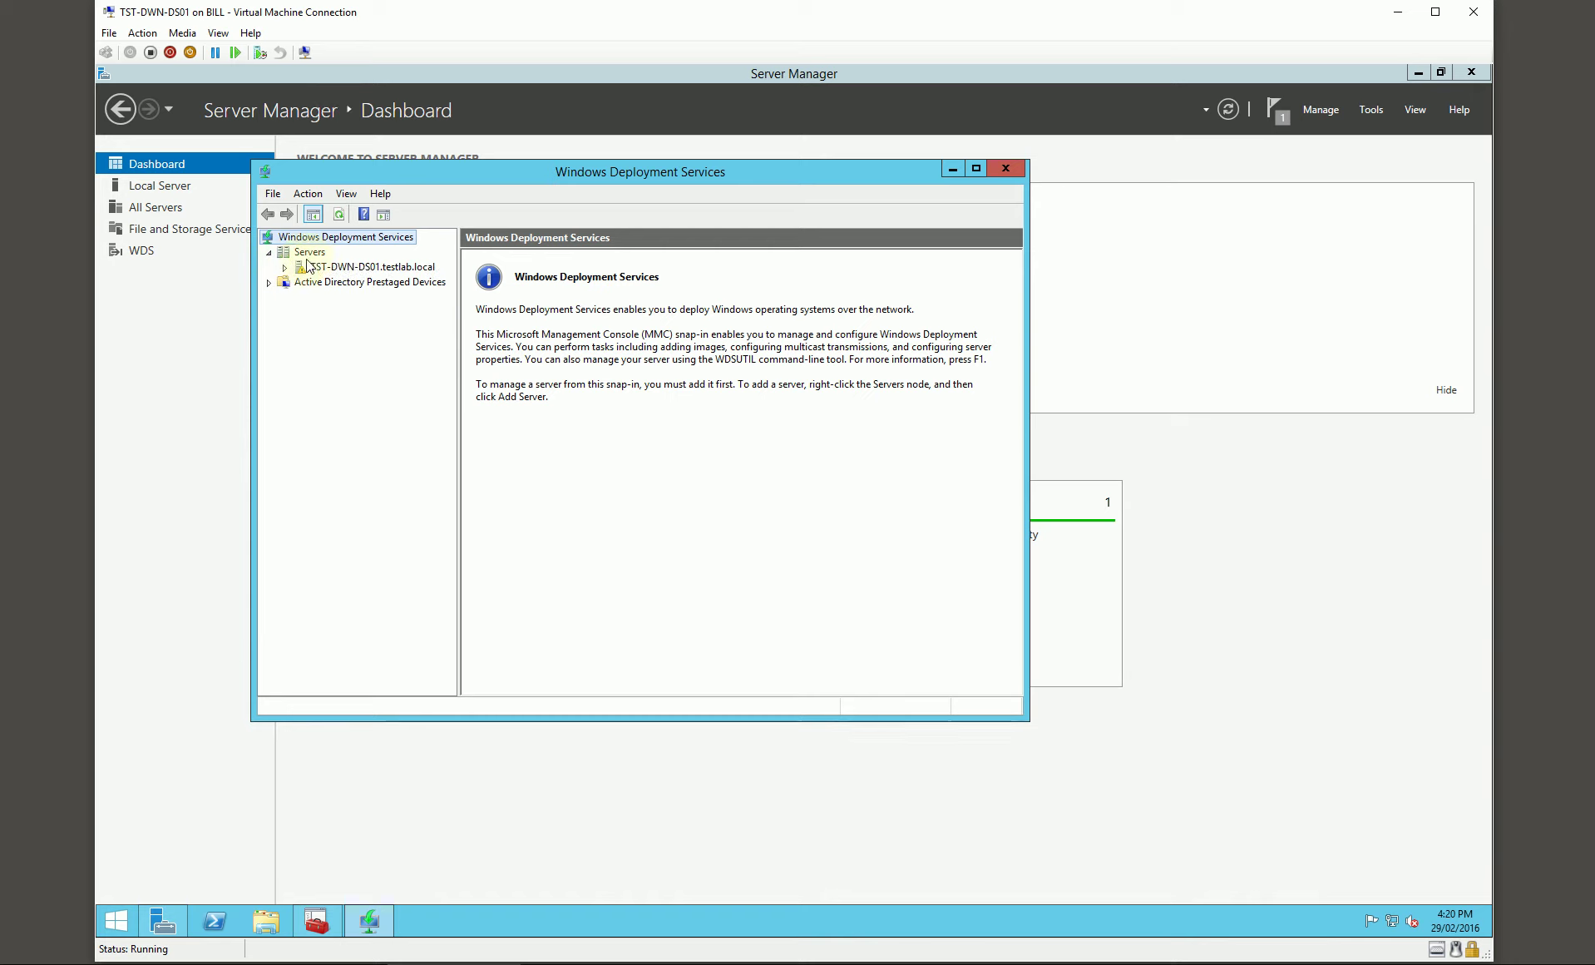
left_click(313, 267)
right_click(314, 269)
left_click(354, 281)
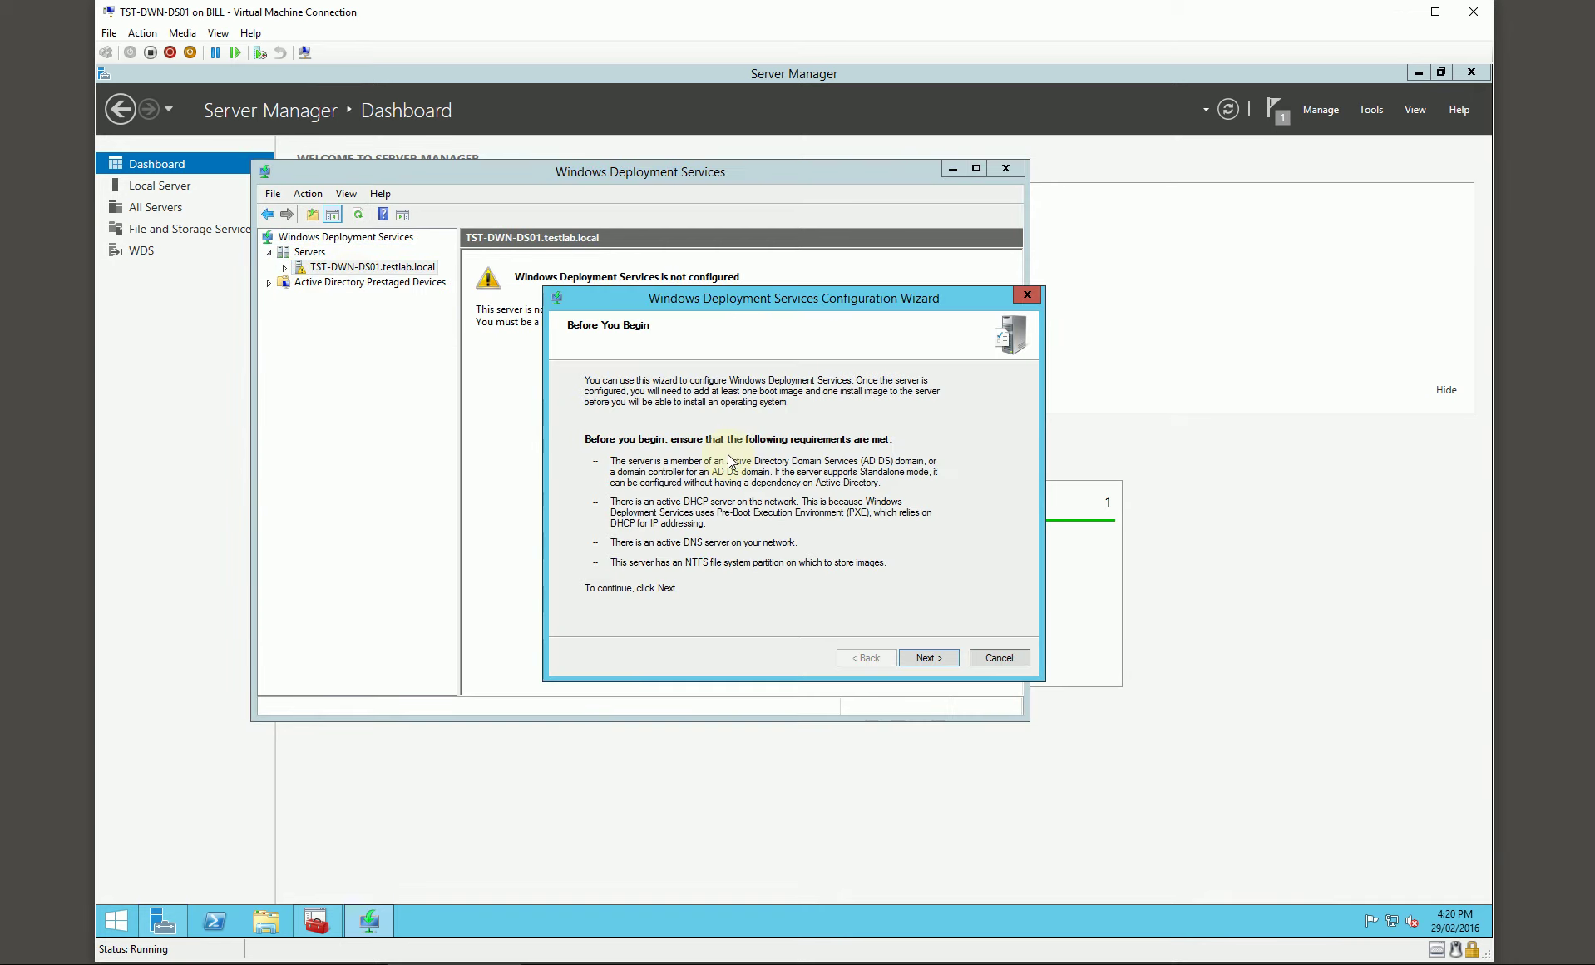
Step: Configure WDS with Active Directory integration, D:\RemoteInstall as the folder, responding to all clients
left_click(930, 657)
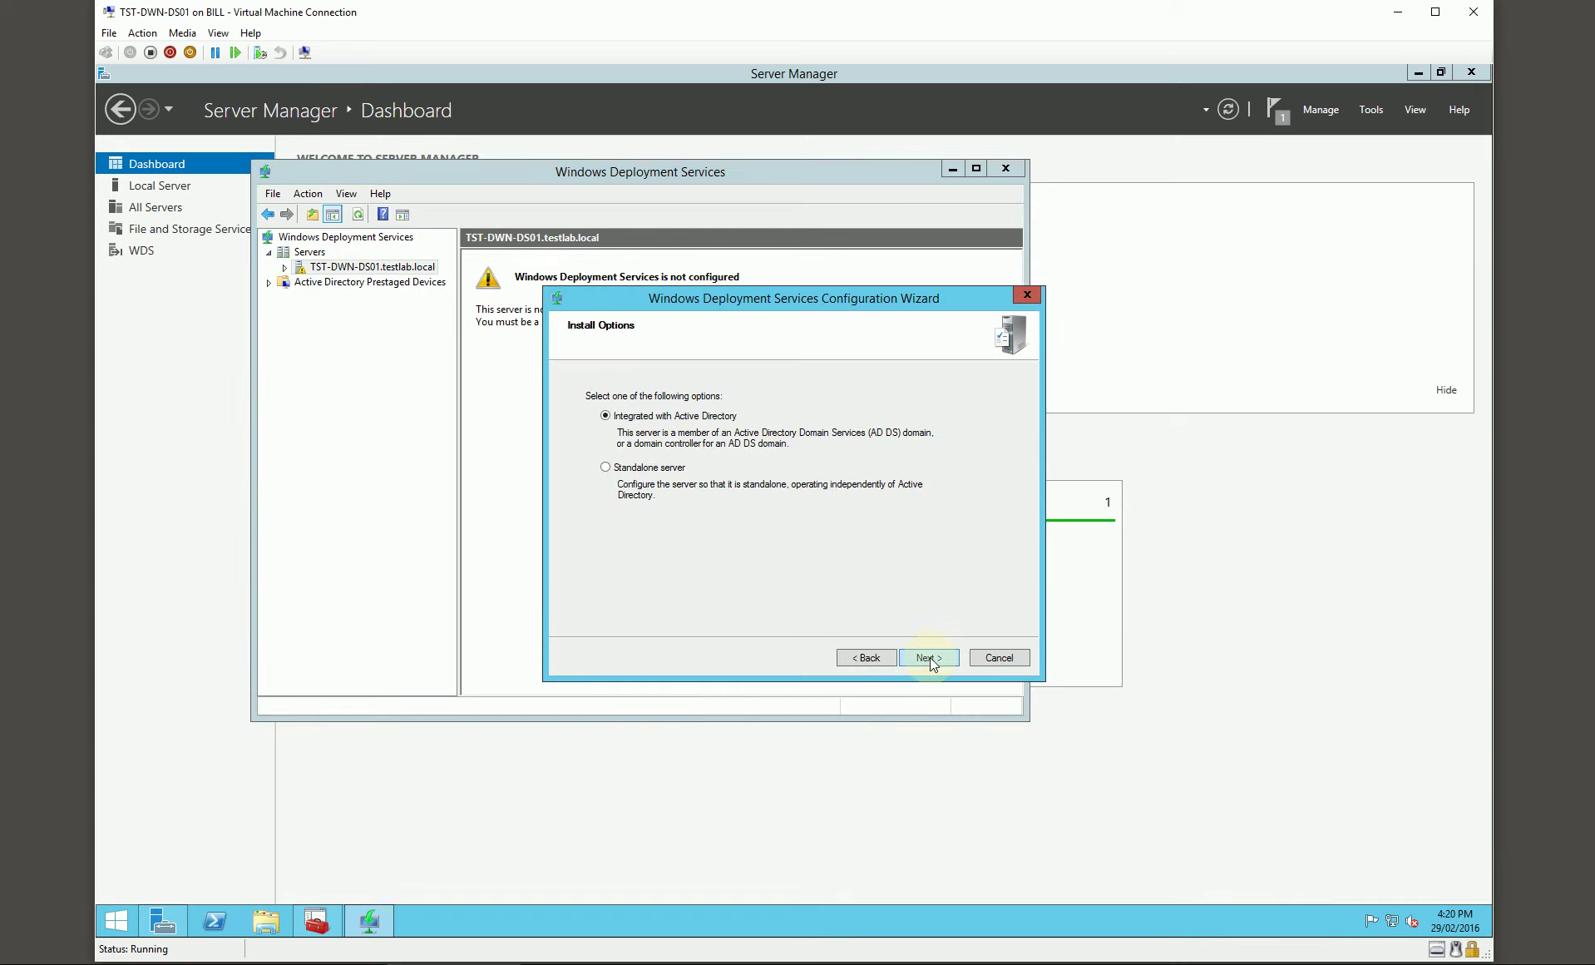
left_click(930, 656)
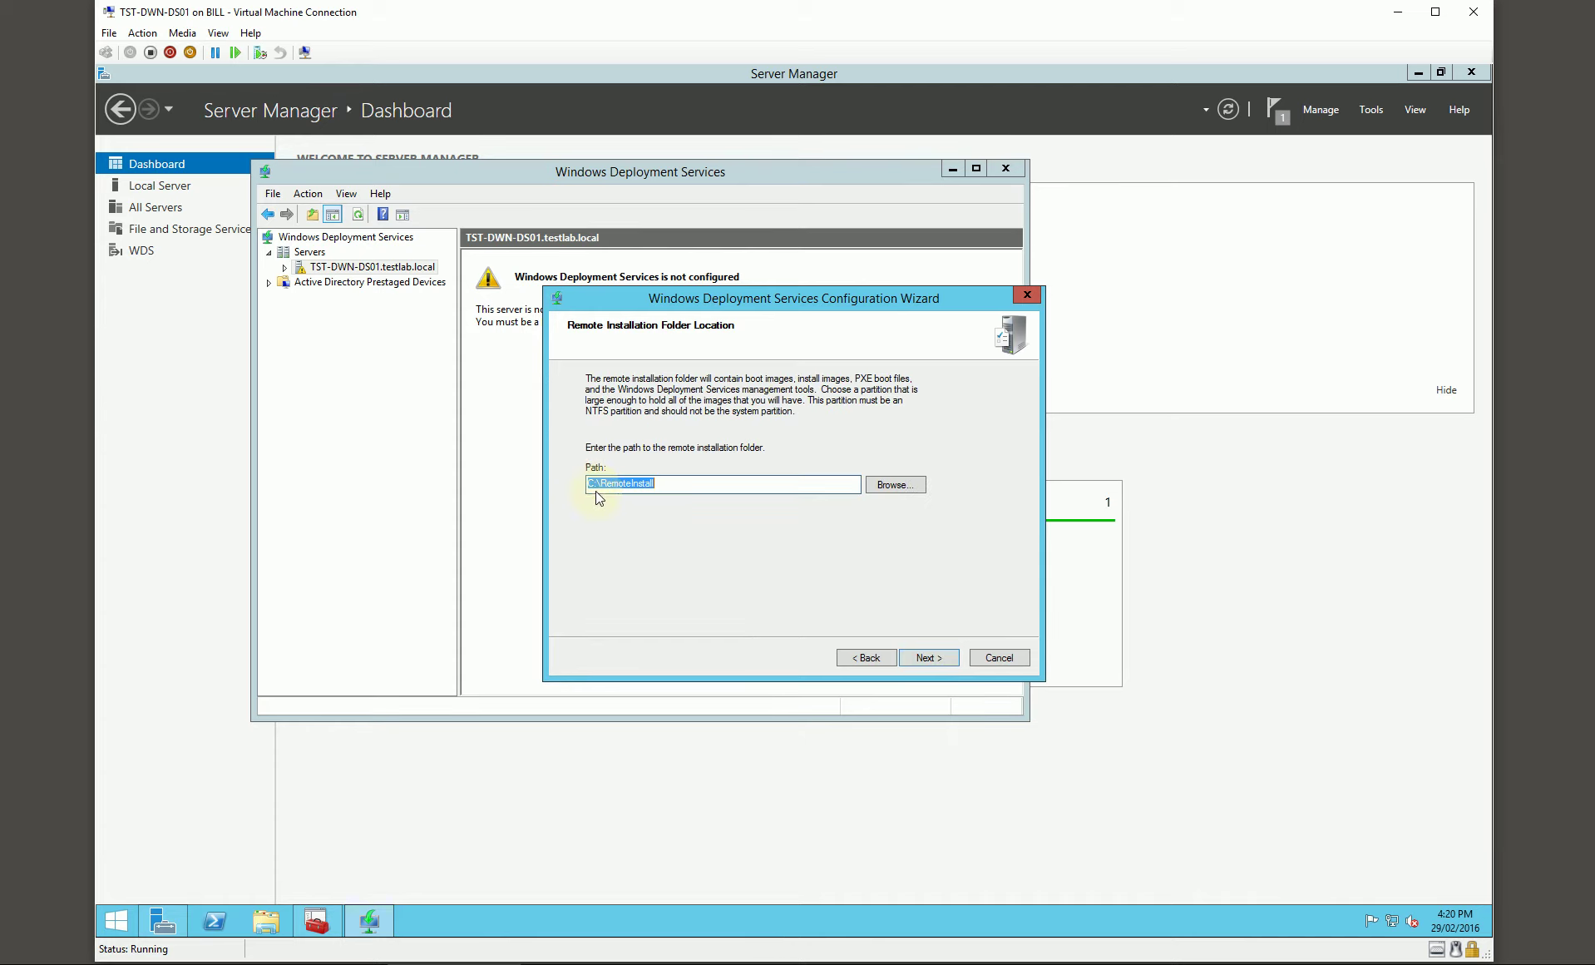
left_click_drag(595, 487, 588, 486)
type("D")
left_click(928, 657)
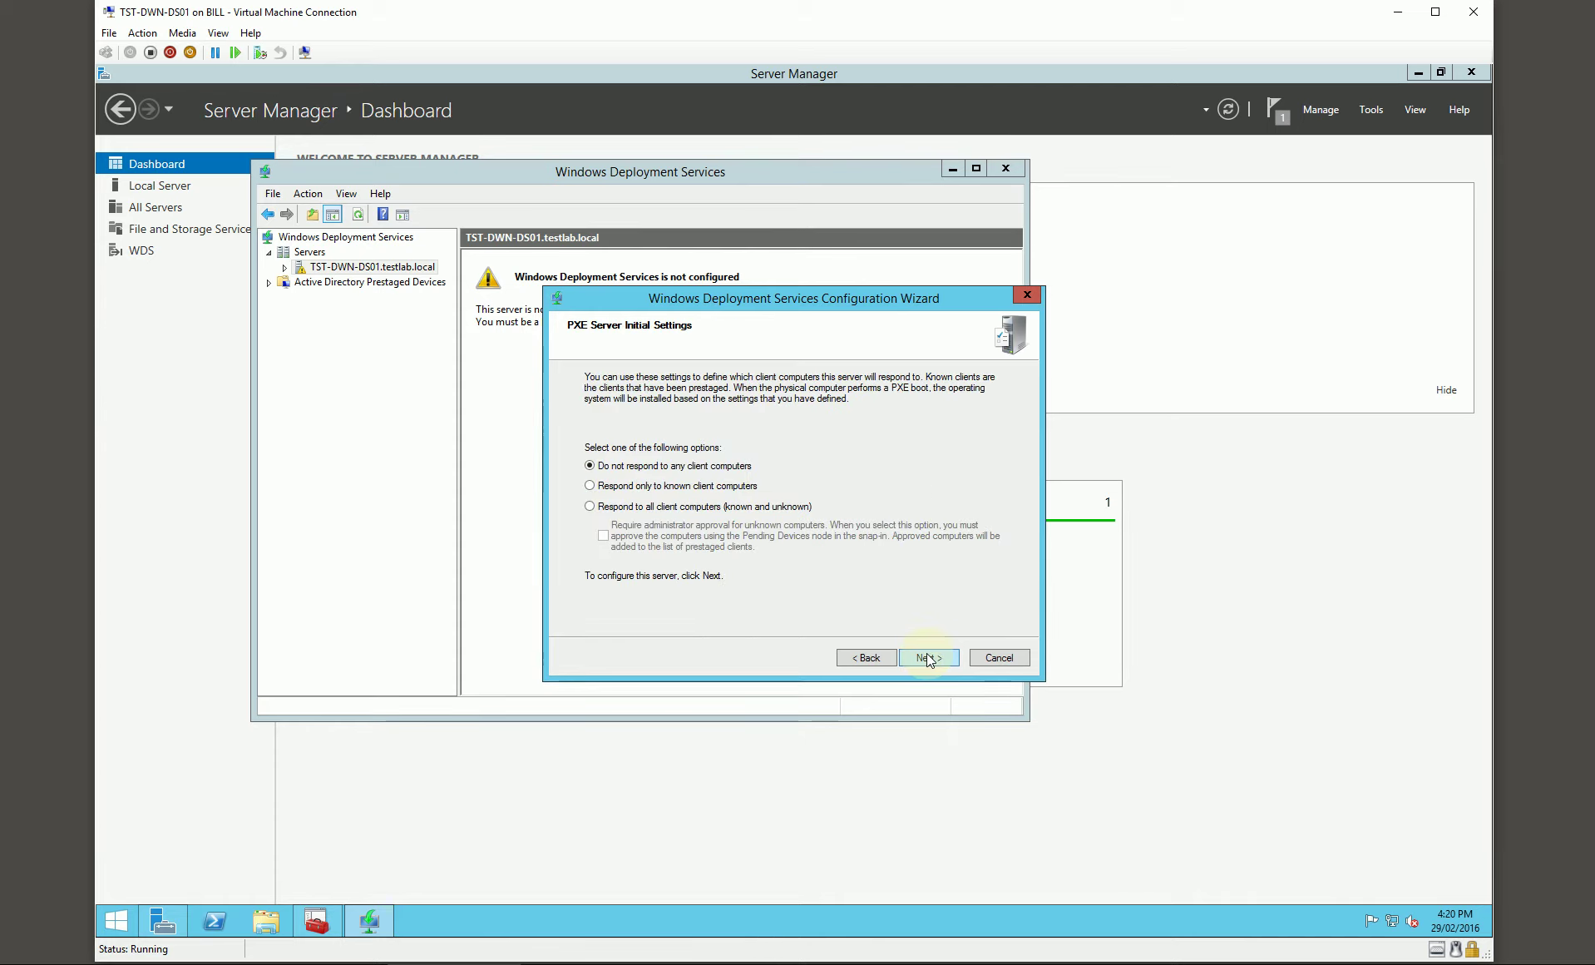
left_click(663, 506)
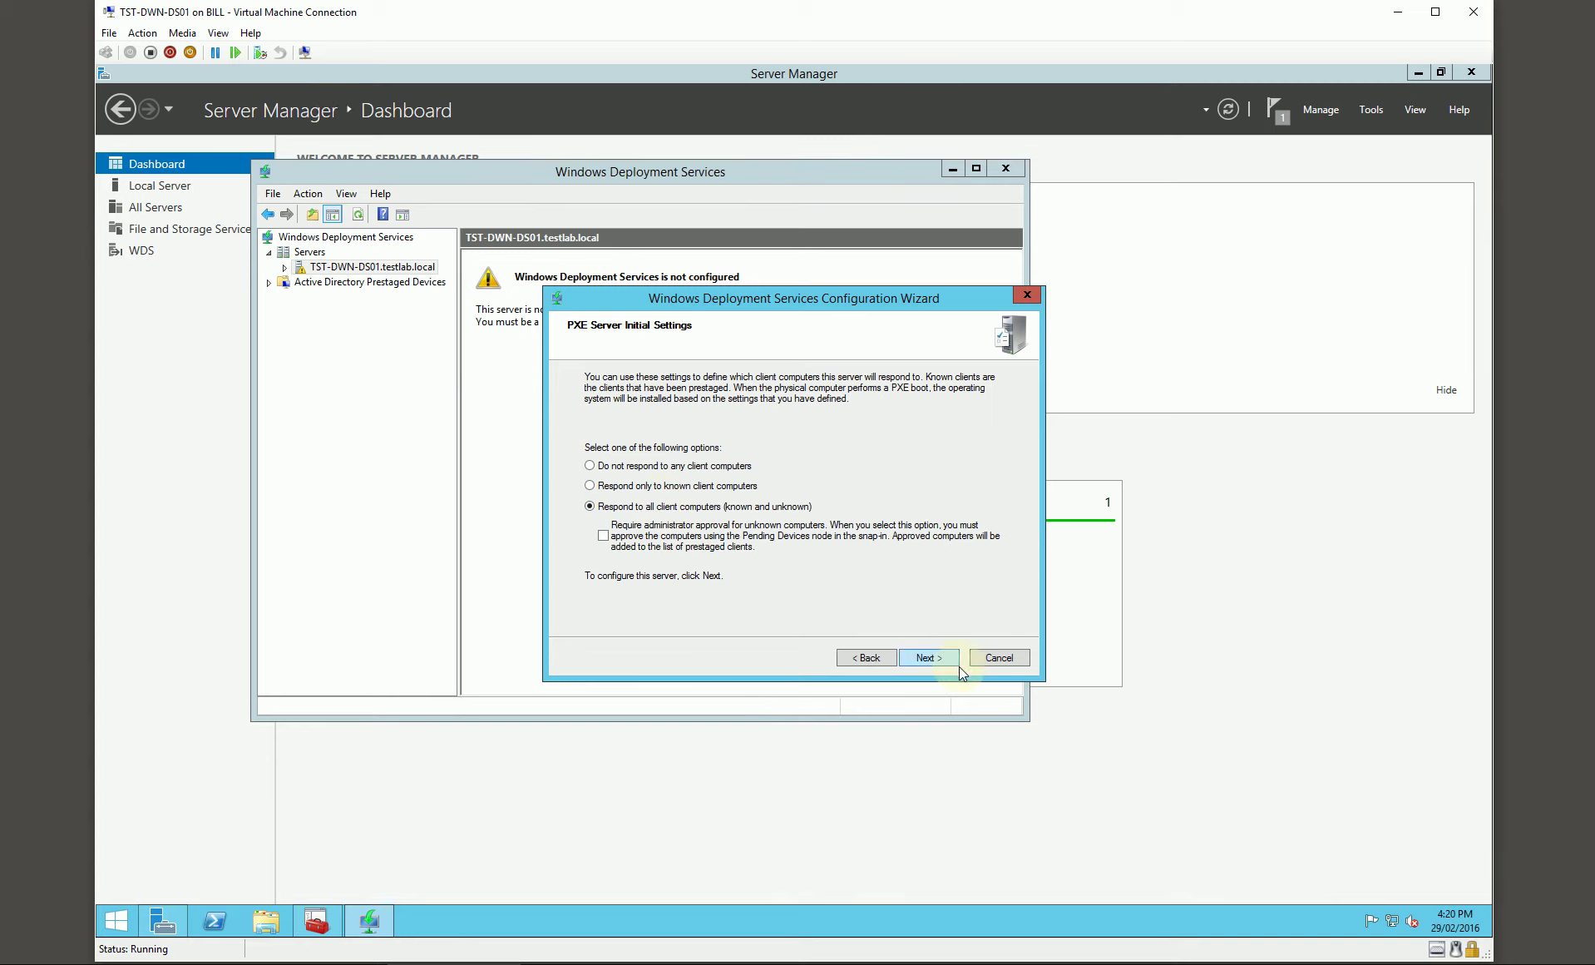
left_click(931, 660)
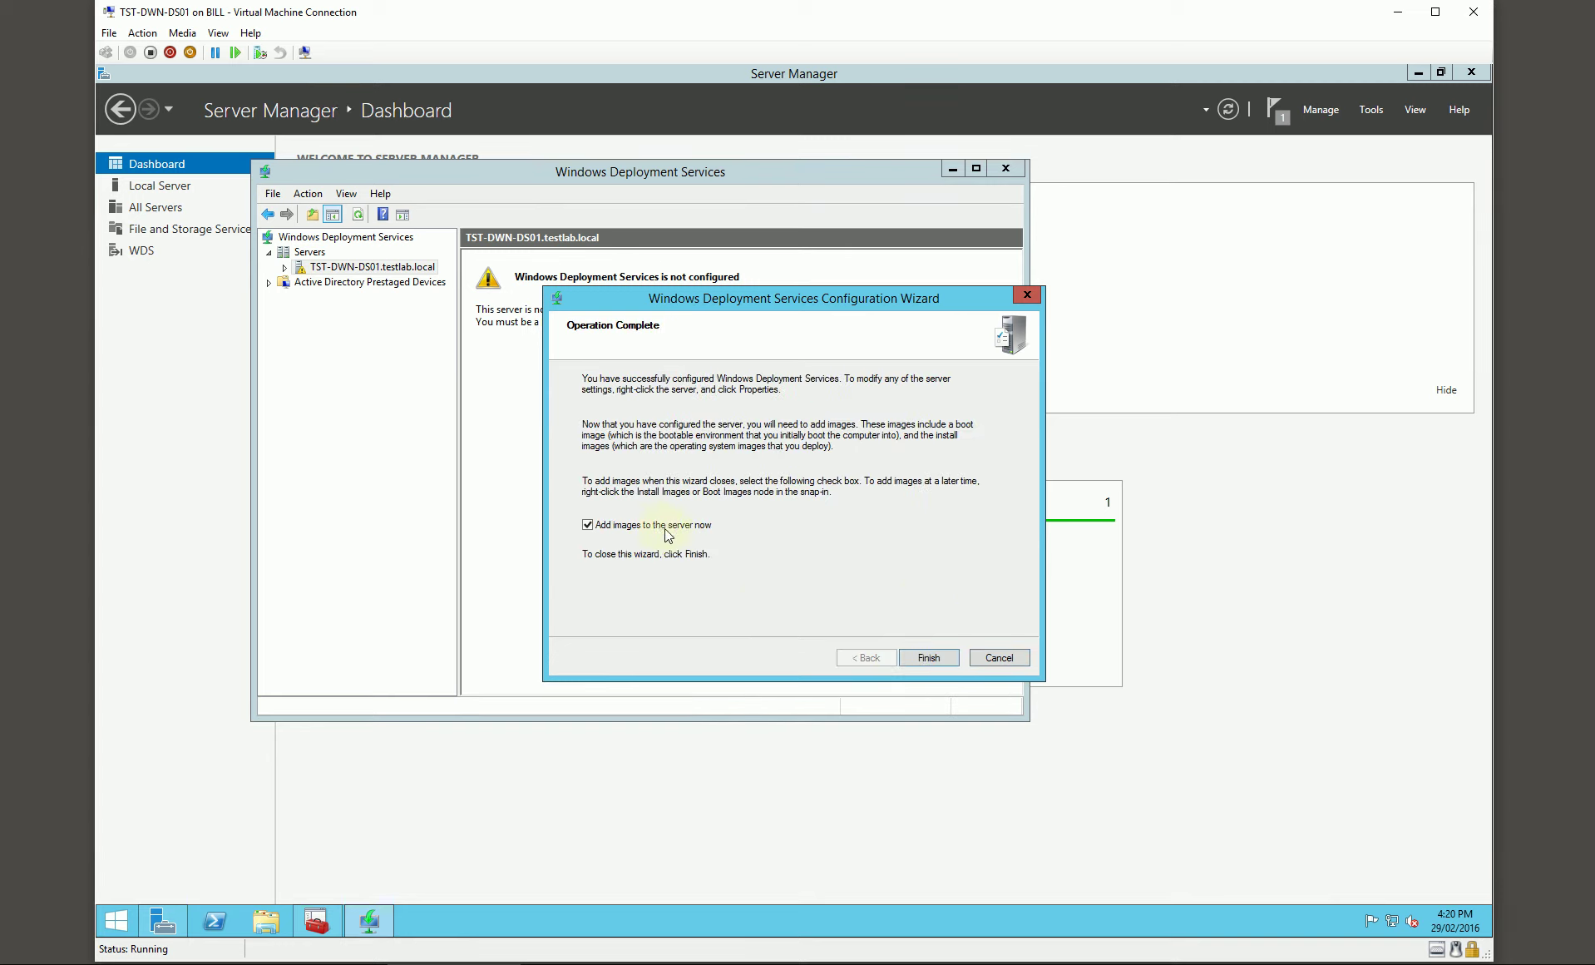
left_click(929, 657)
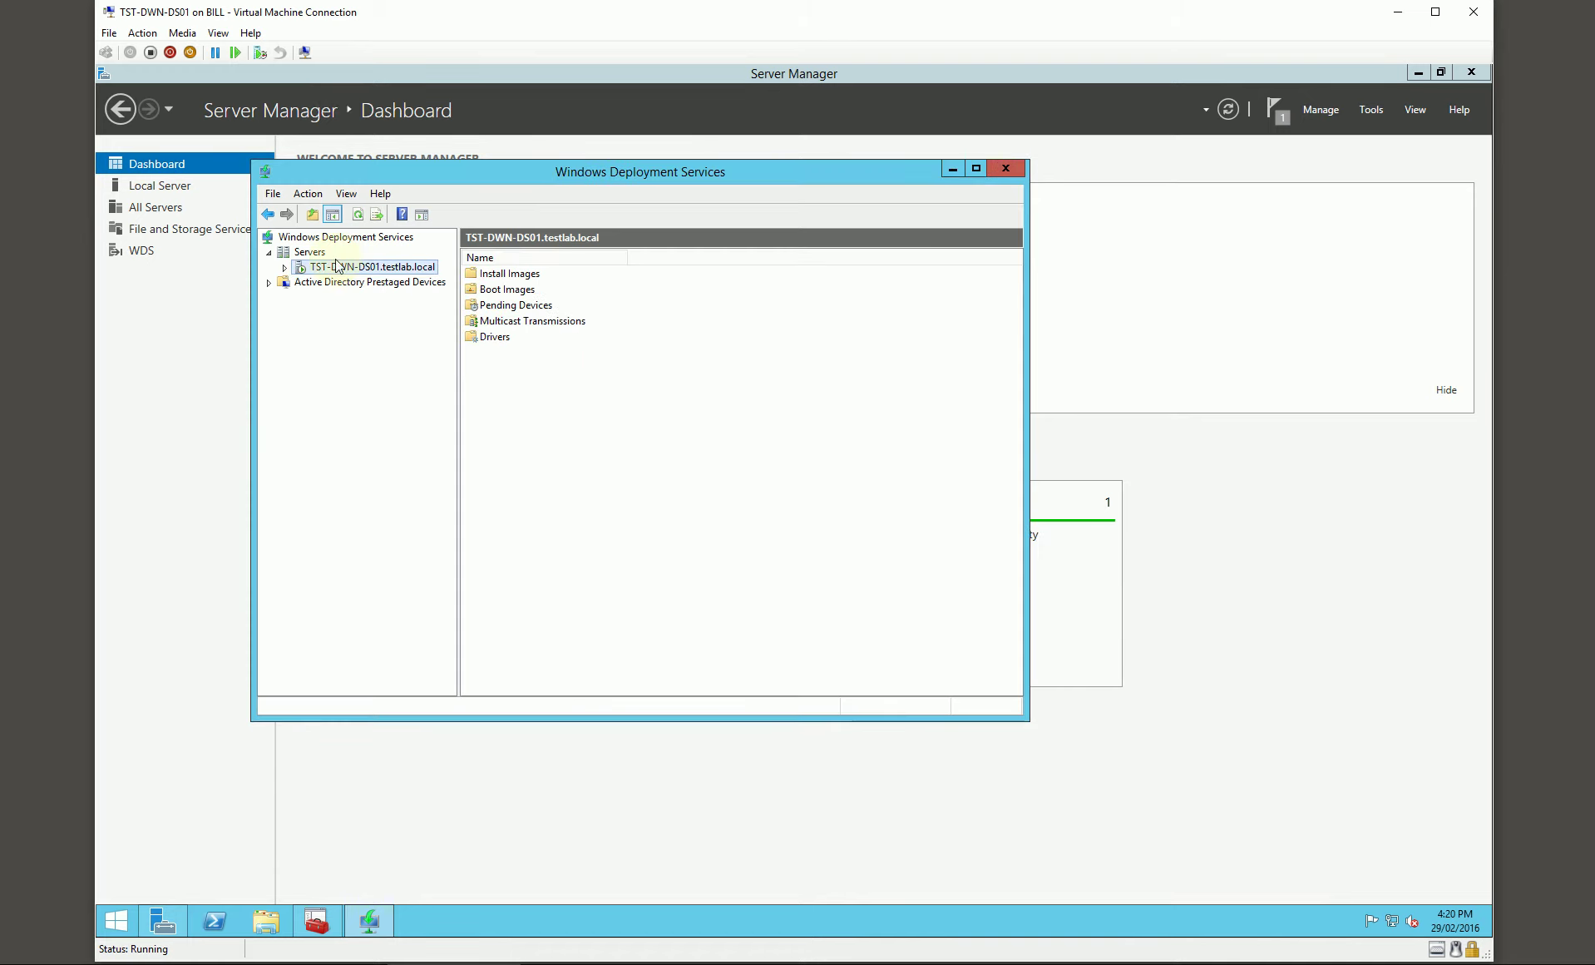
Step: Check the server's Boot Images folder, then close the deployment services console
double_click(336, 266)
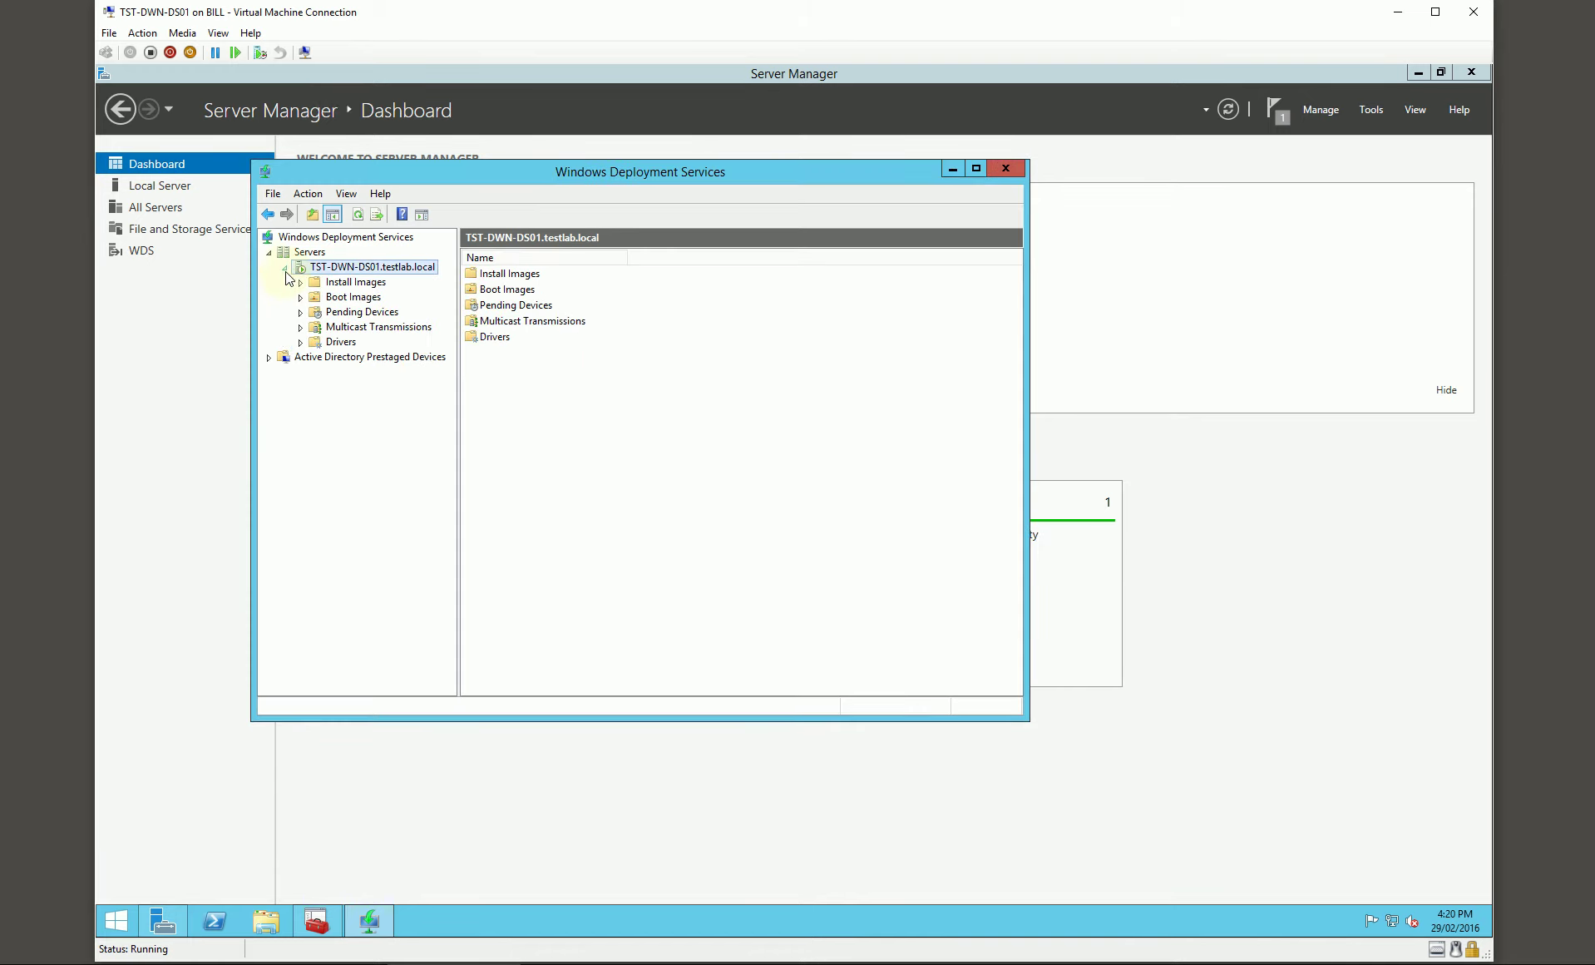
left_click(356, 297)
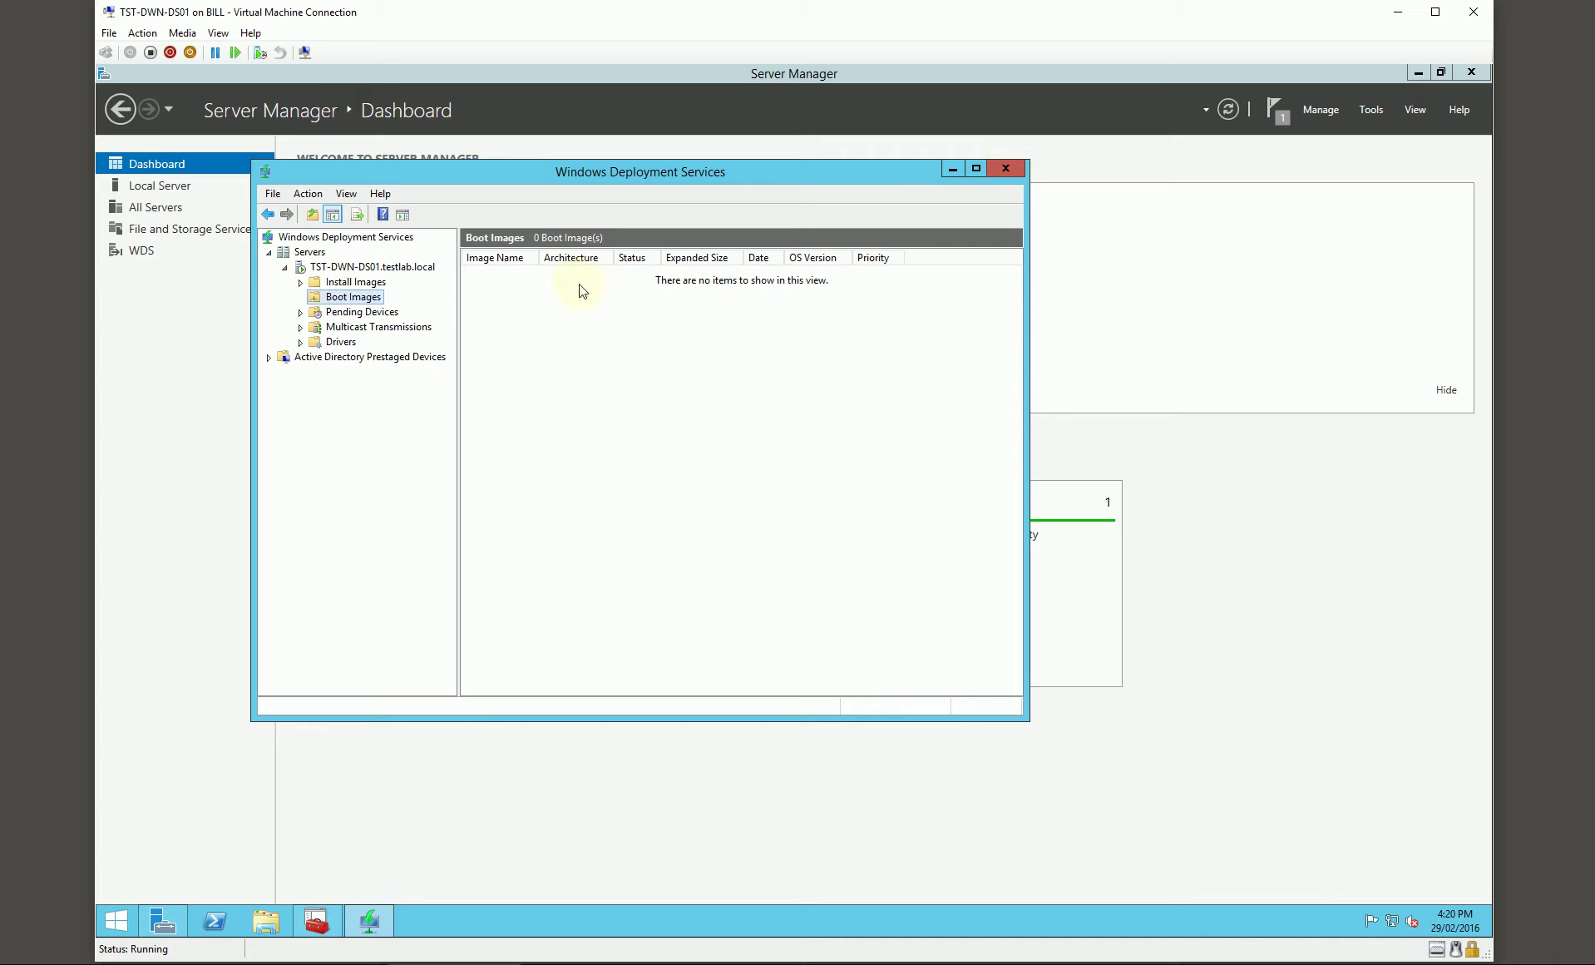
left_click_drag(642, 175, 677, 196)
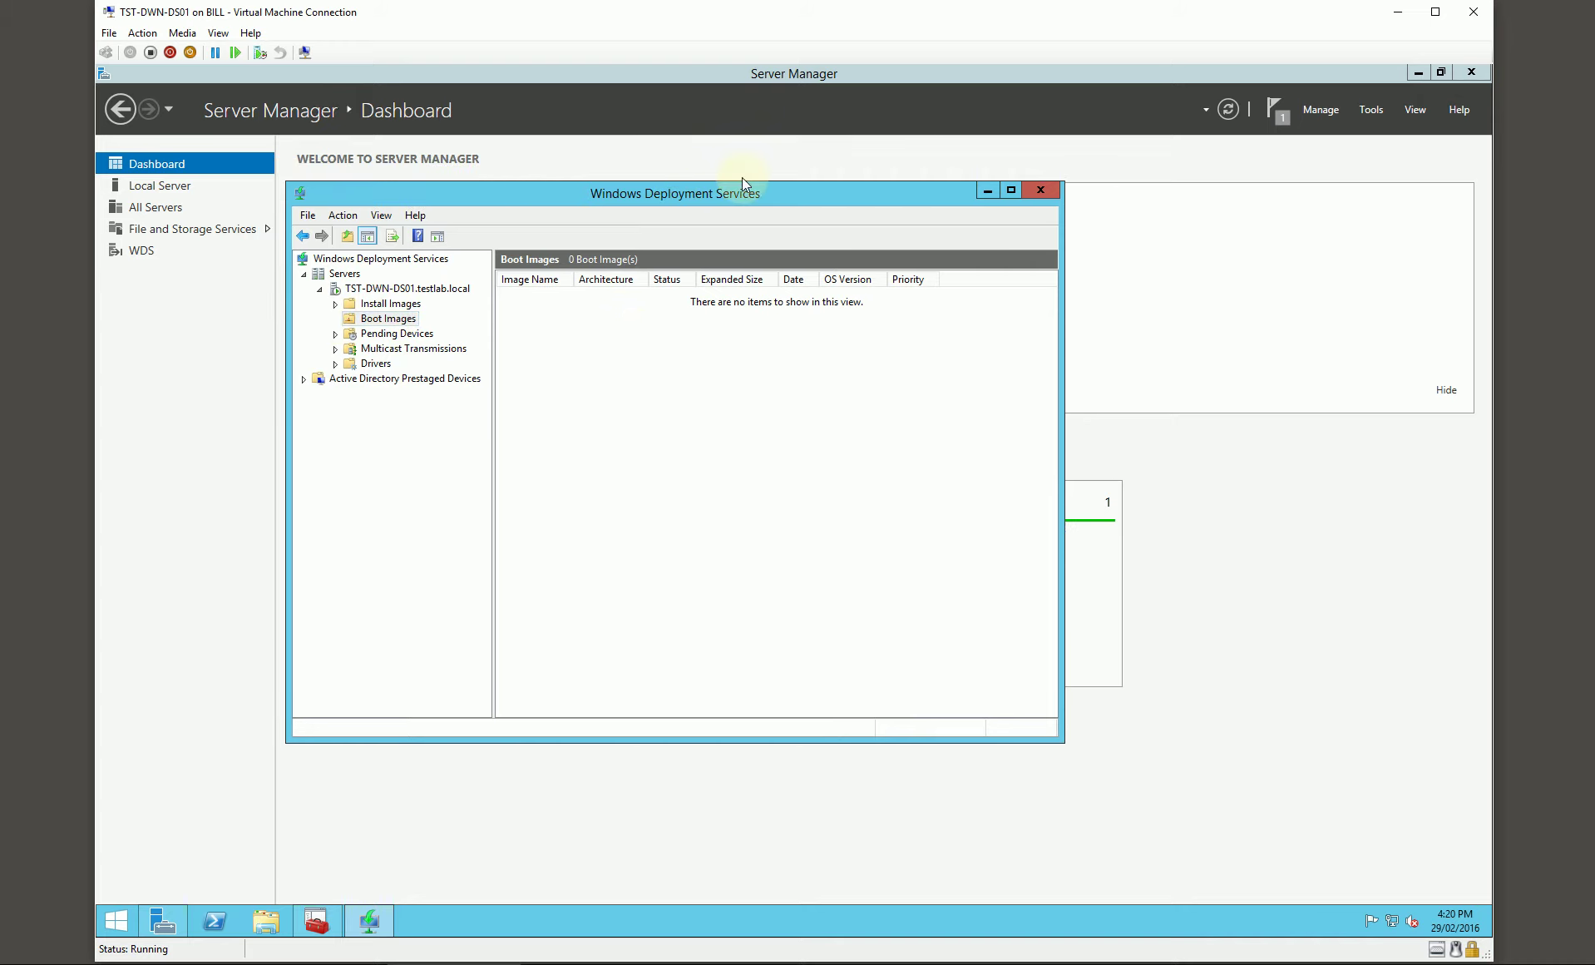
left_click(1044, 192)
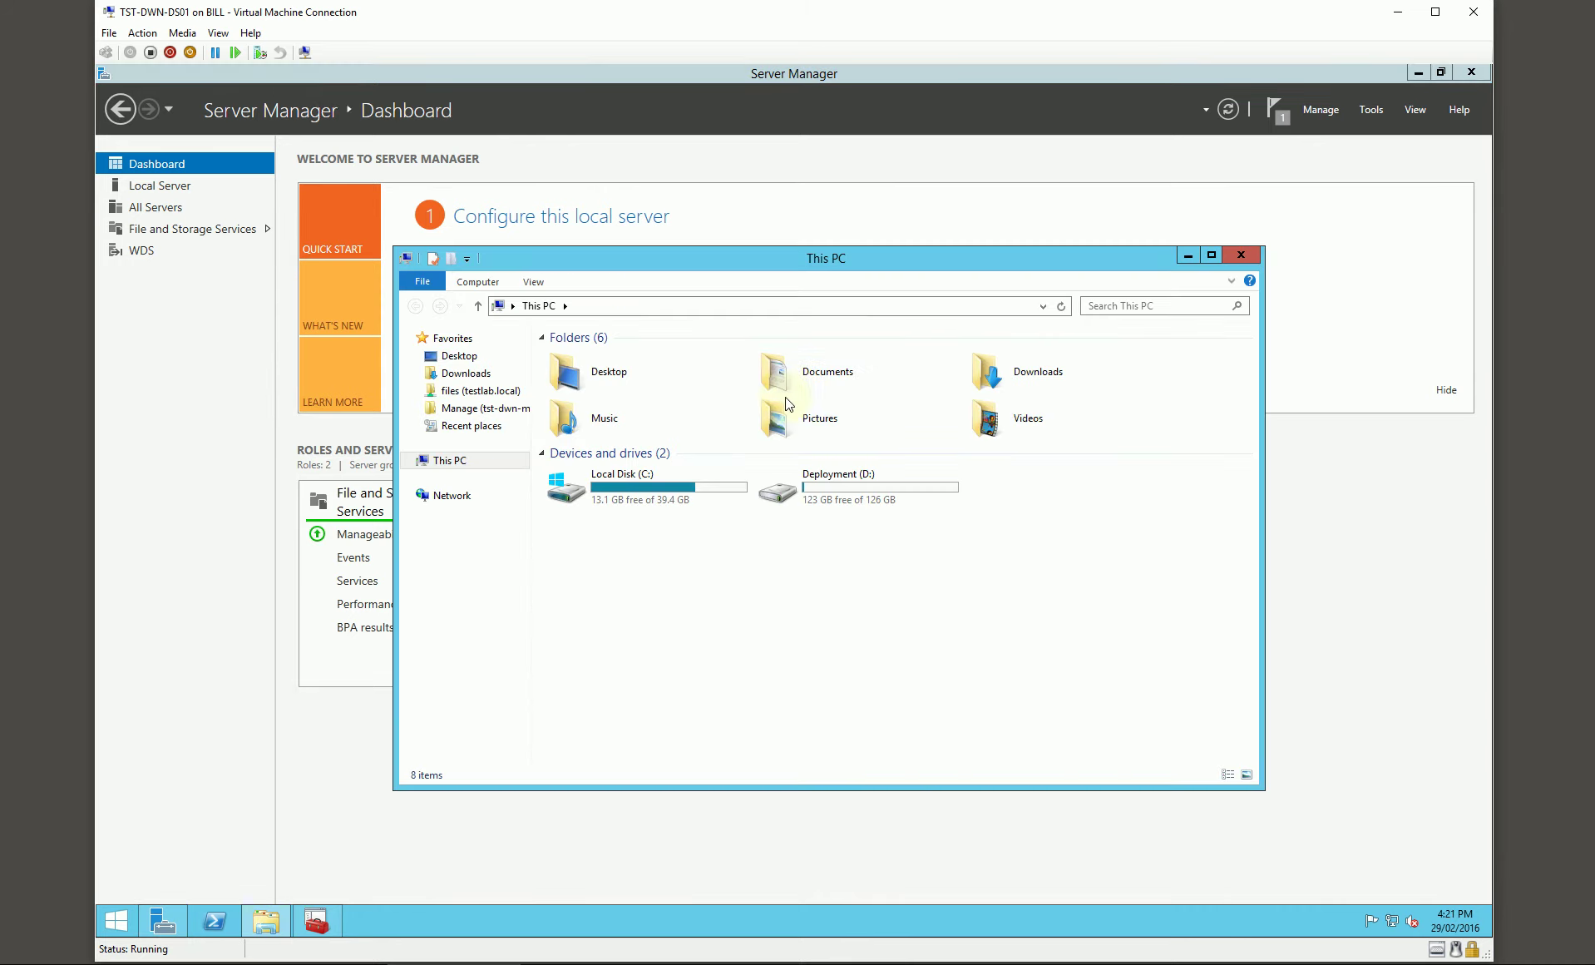
Step: Create a new folder named DeploymentLogs on the Deployment (D:) drive
double_click(817, 482)
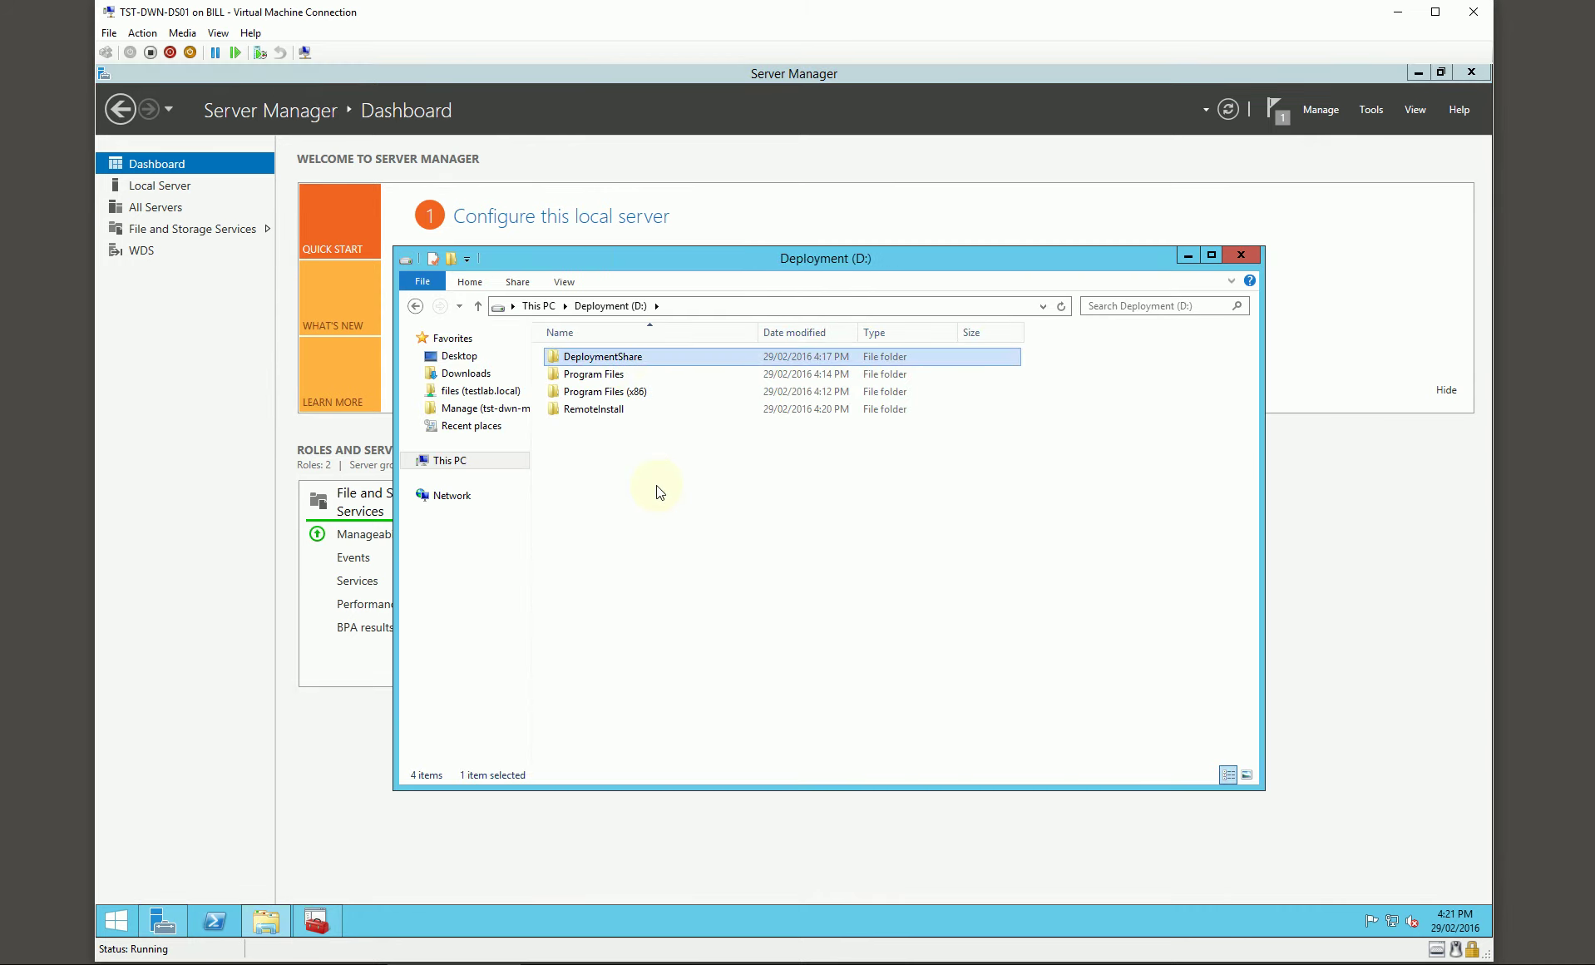
key("ctrl+shift+n")
type("D")
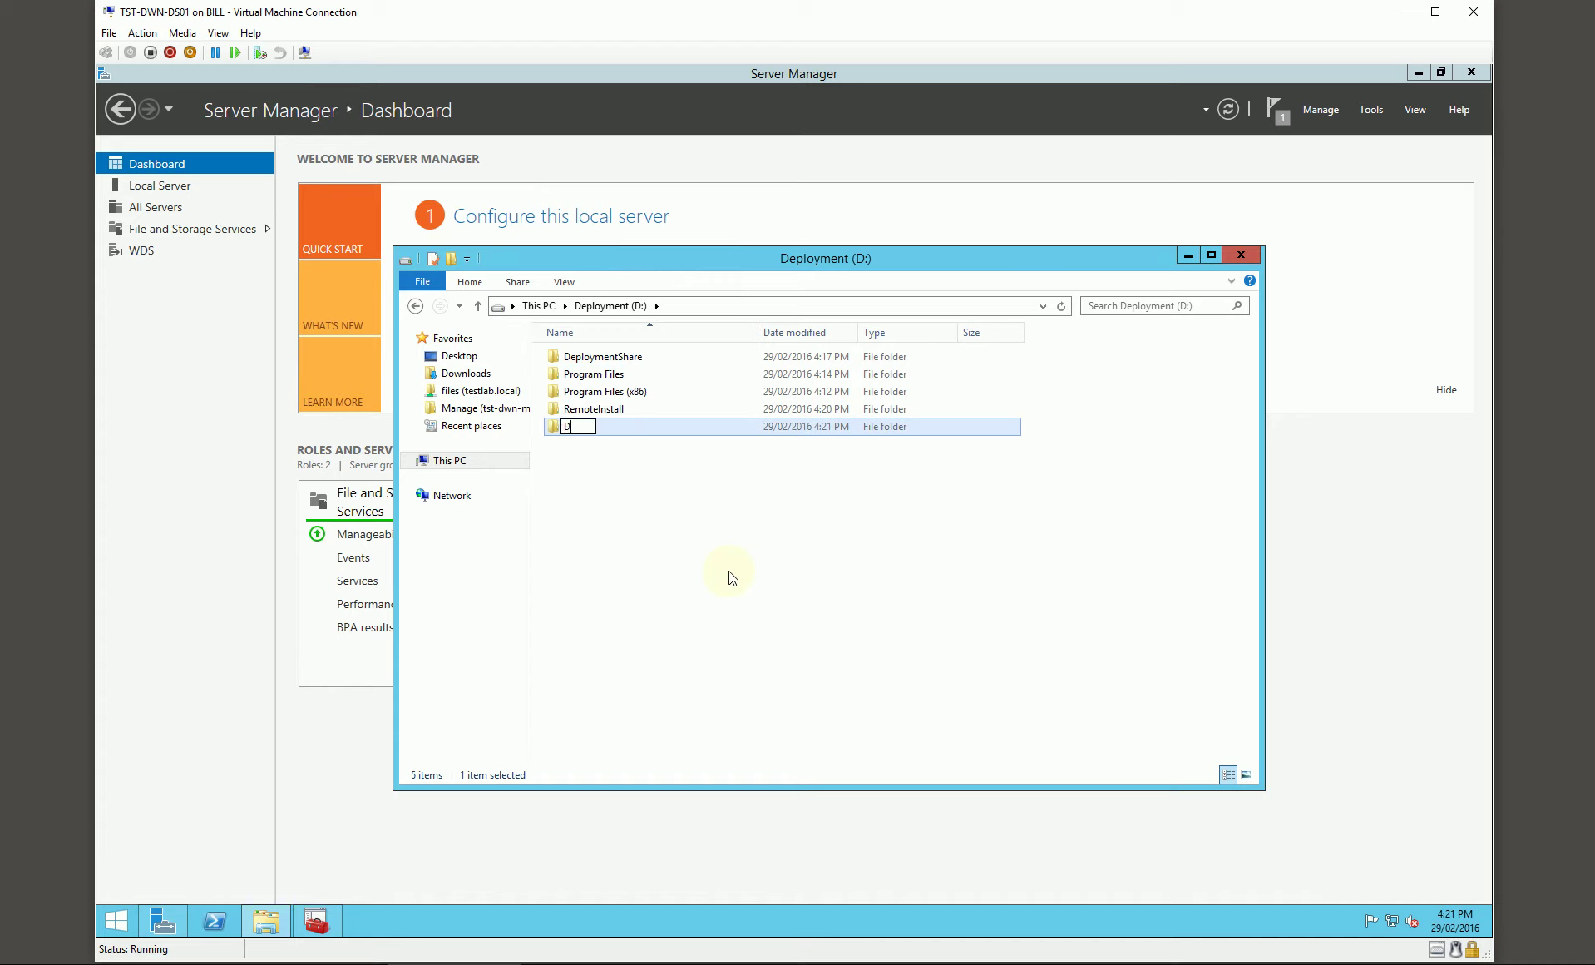
type("eploymentLogs")
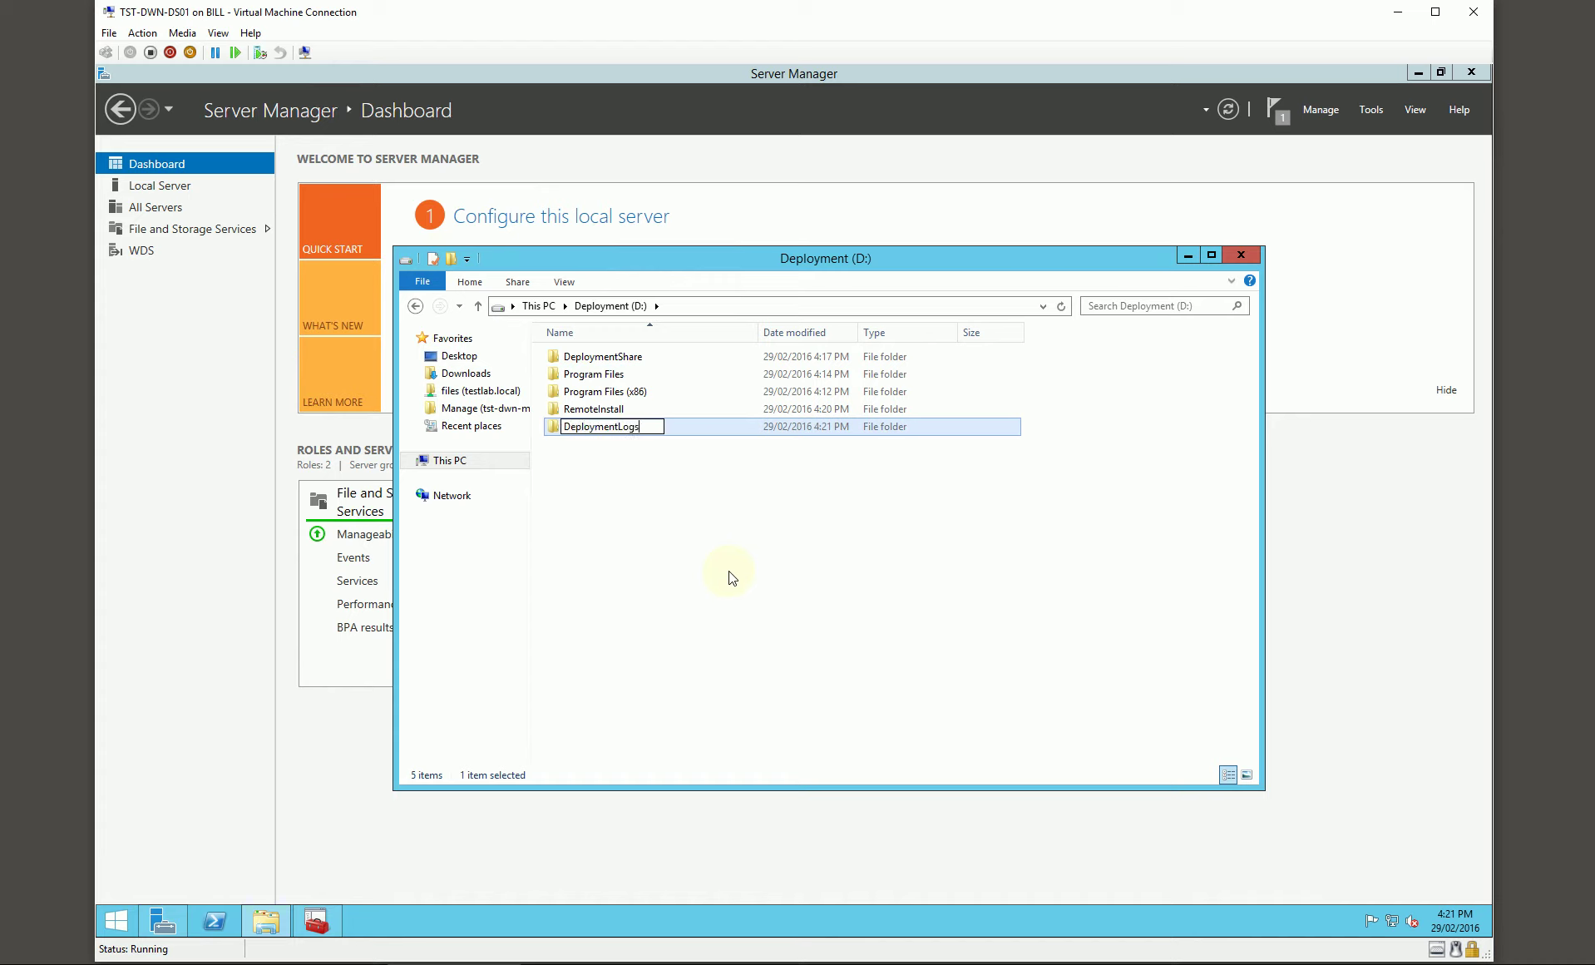
key("Return")
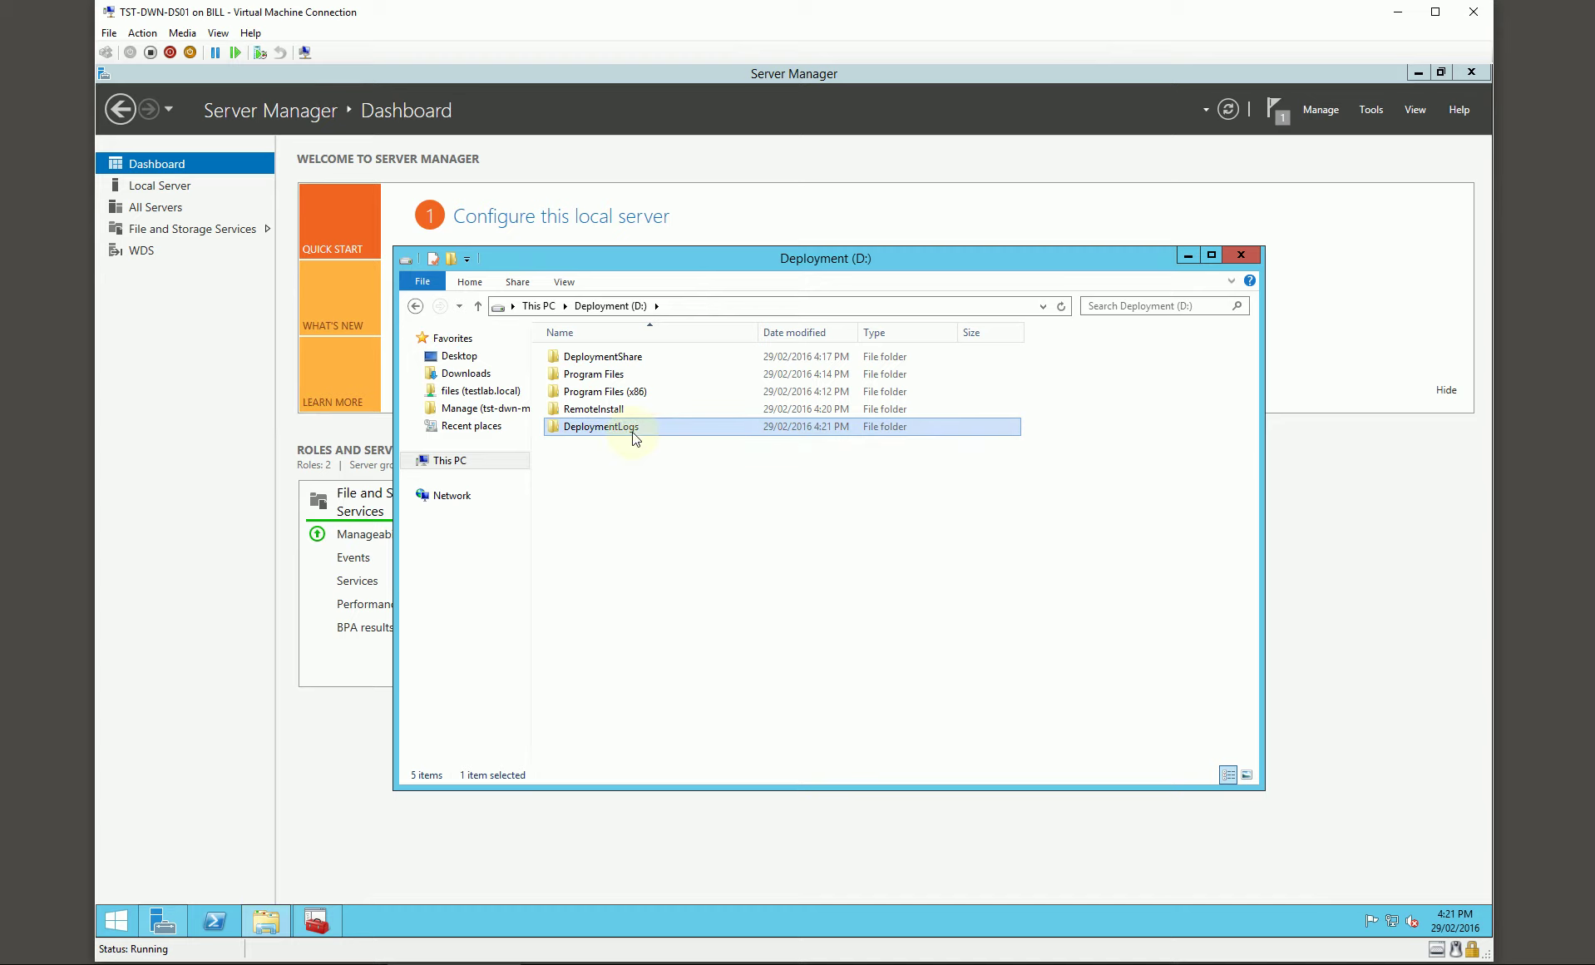
Step: Share DeploymentLogs as DeploymentLogs$ with Full Control for Everyone
right_click(609, 428)
left_click(722, 679)
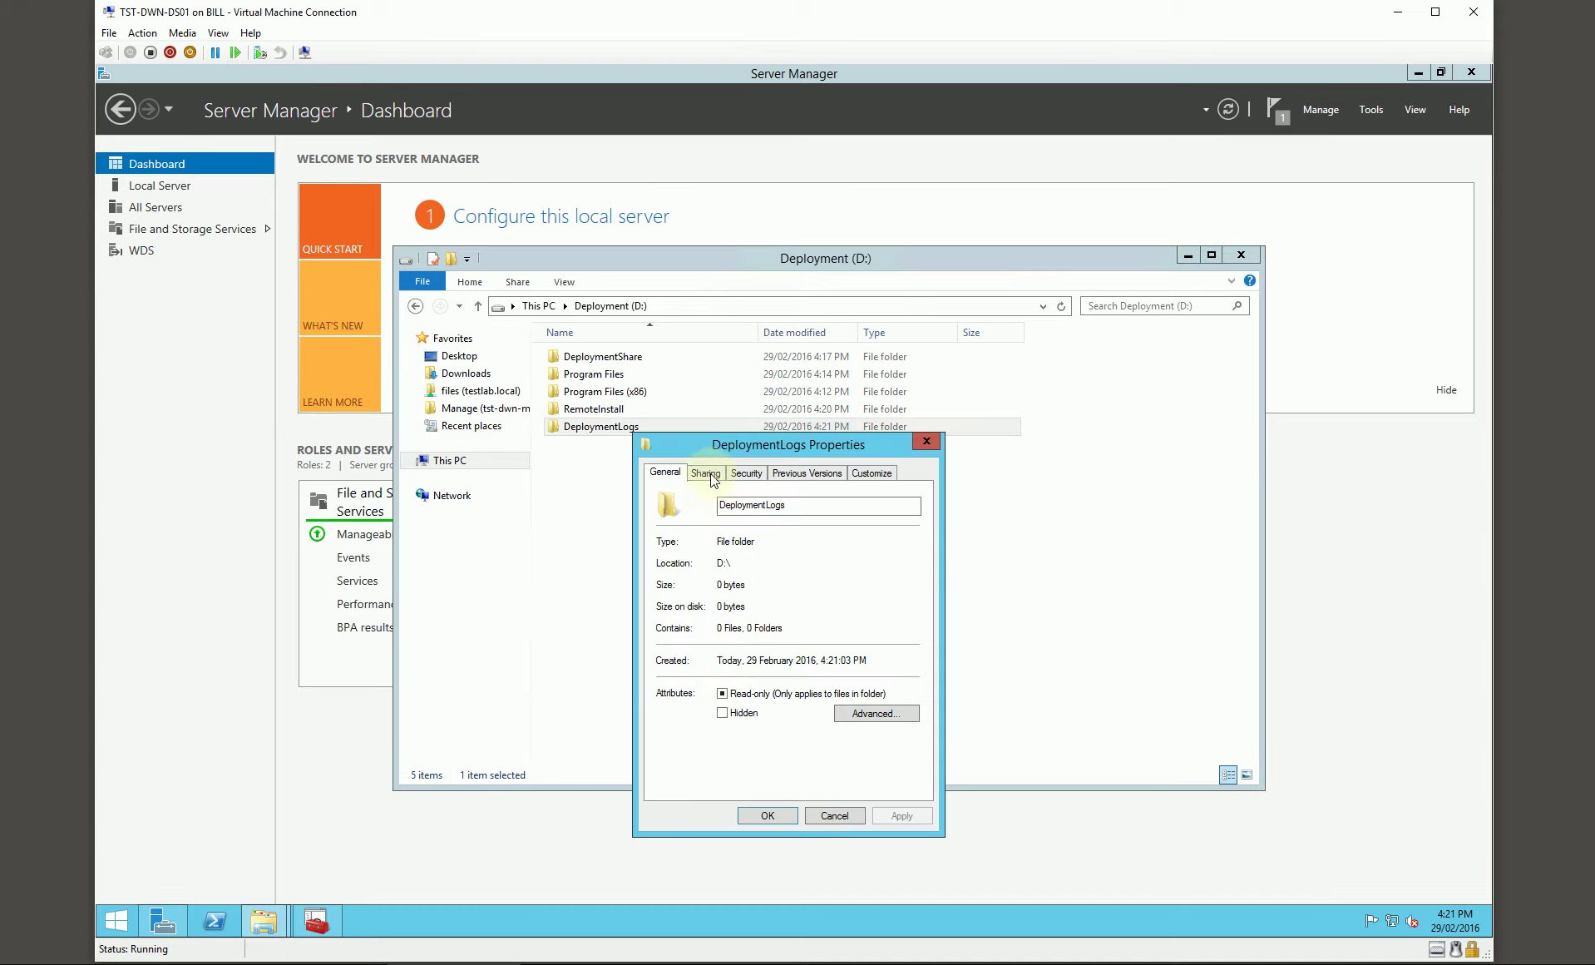
left_click(705, 473)
left_click(731, 675)
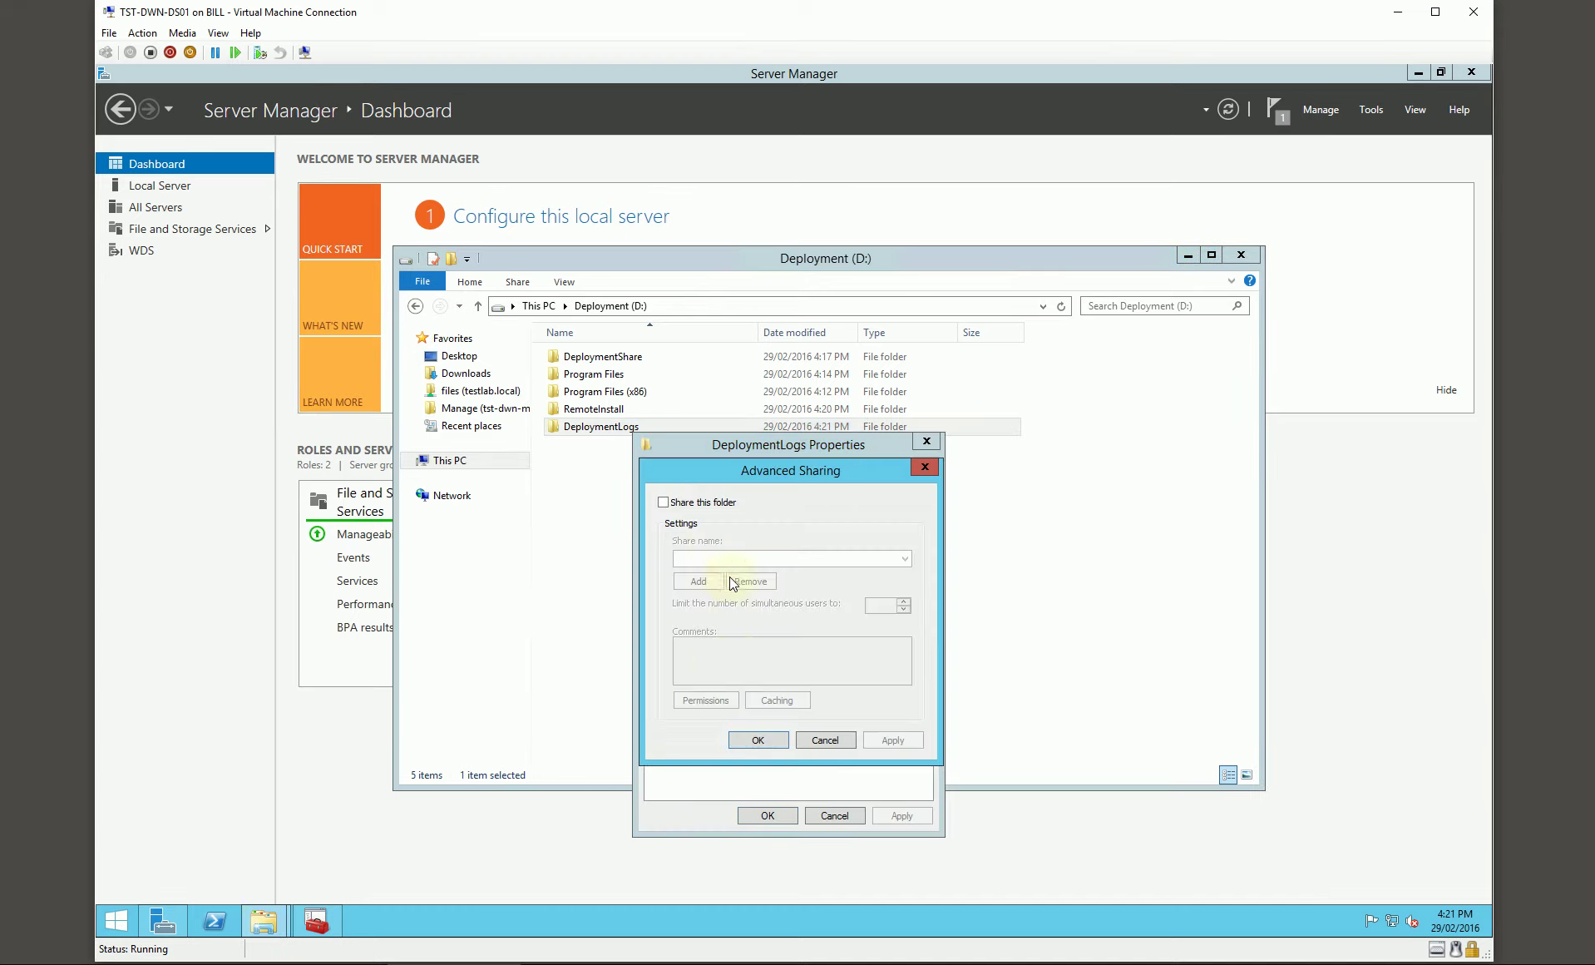
left_click(696, 502)
left_click(767, 558)
type("$")
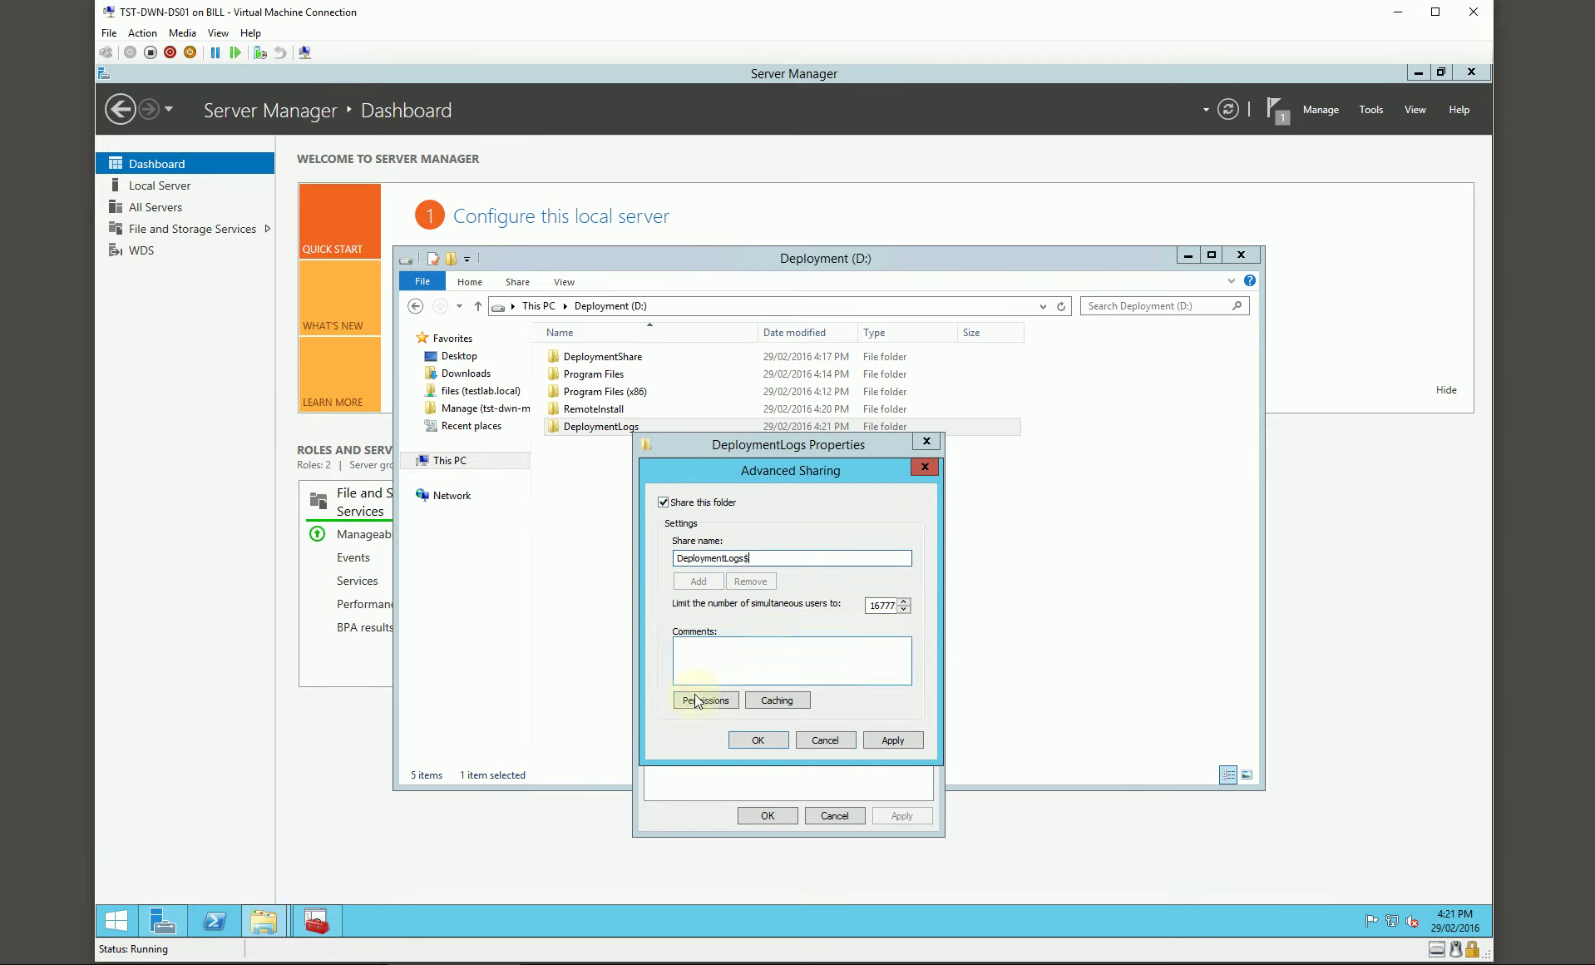
left_click(697, 701)
left_click(856, 684)
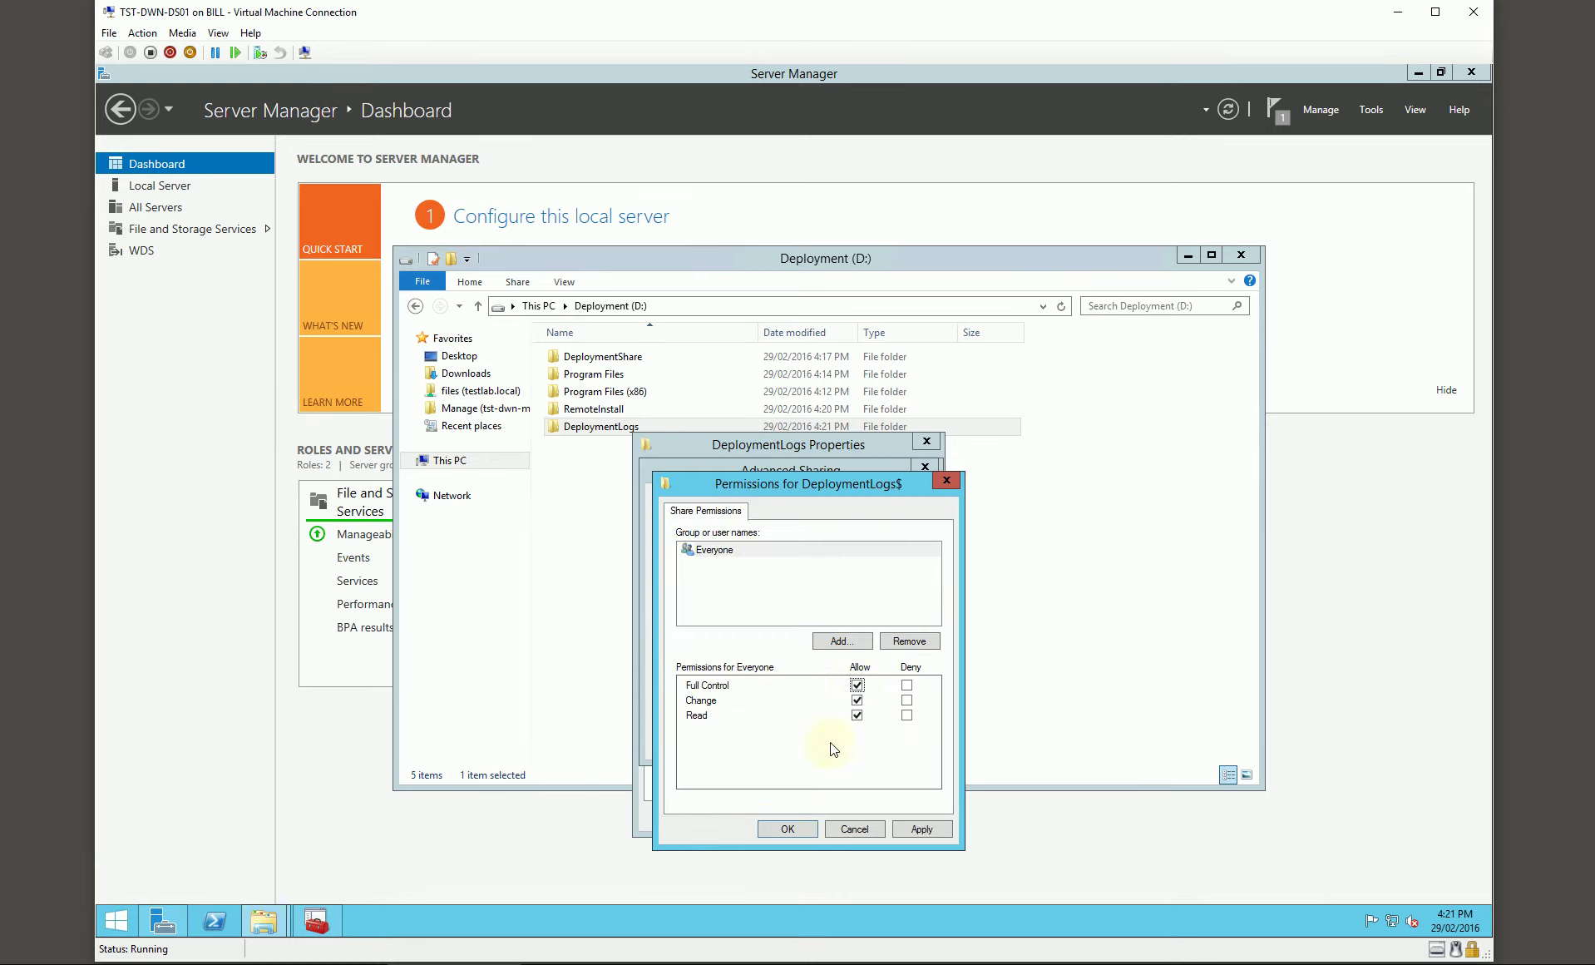
left_click(804, 834)
left_click(764, 742)
Step: Add Everyone to the DeploymentLogs folder's security permissions and close its properties
left_click(747, 472)
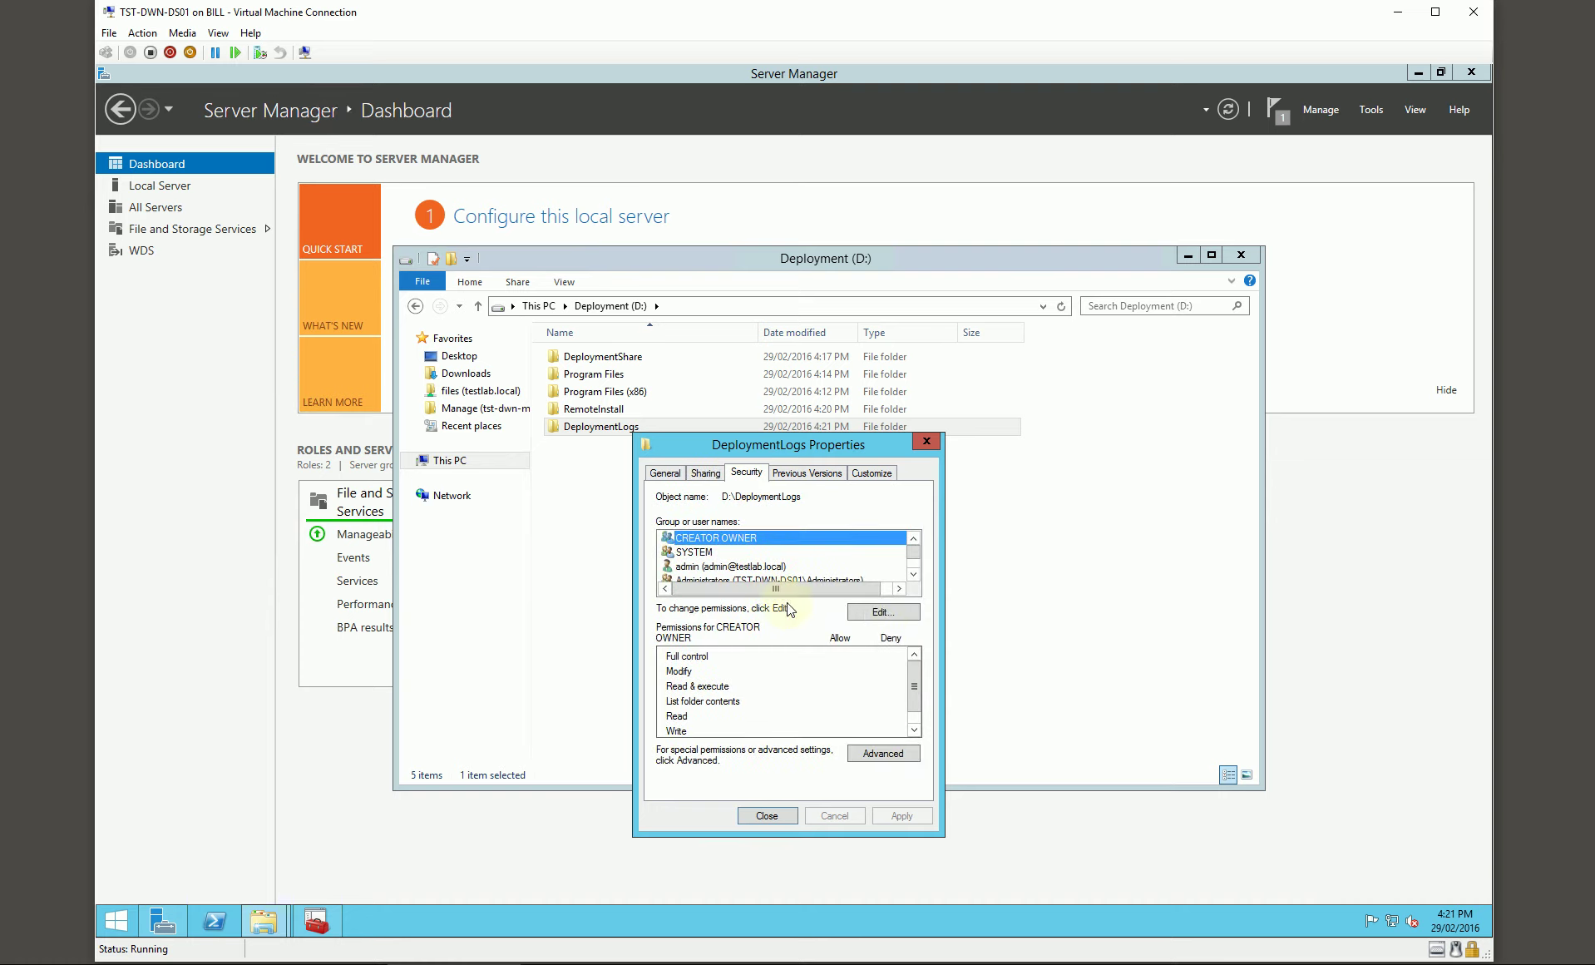
left_click(881, 613)
left_click(840, 696)
type("everyone")
key("Return")
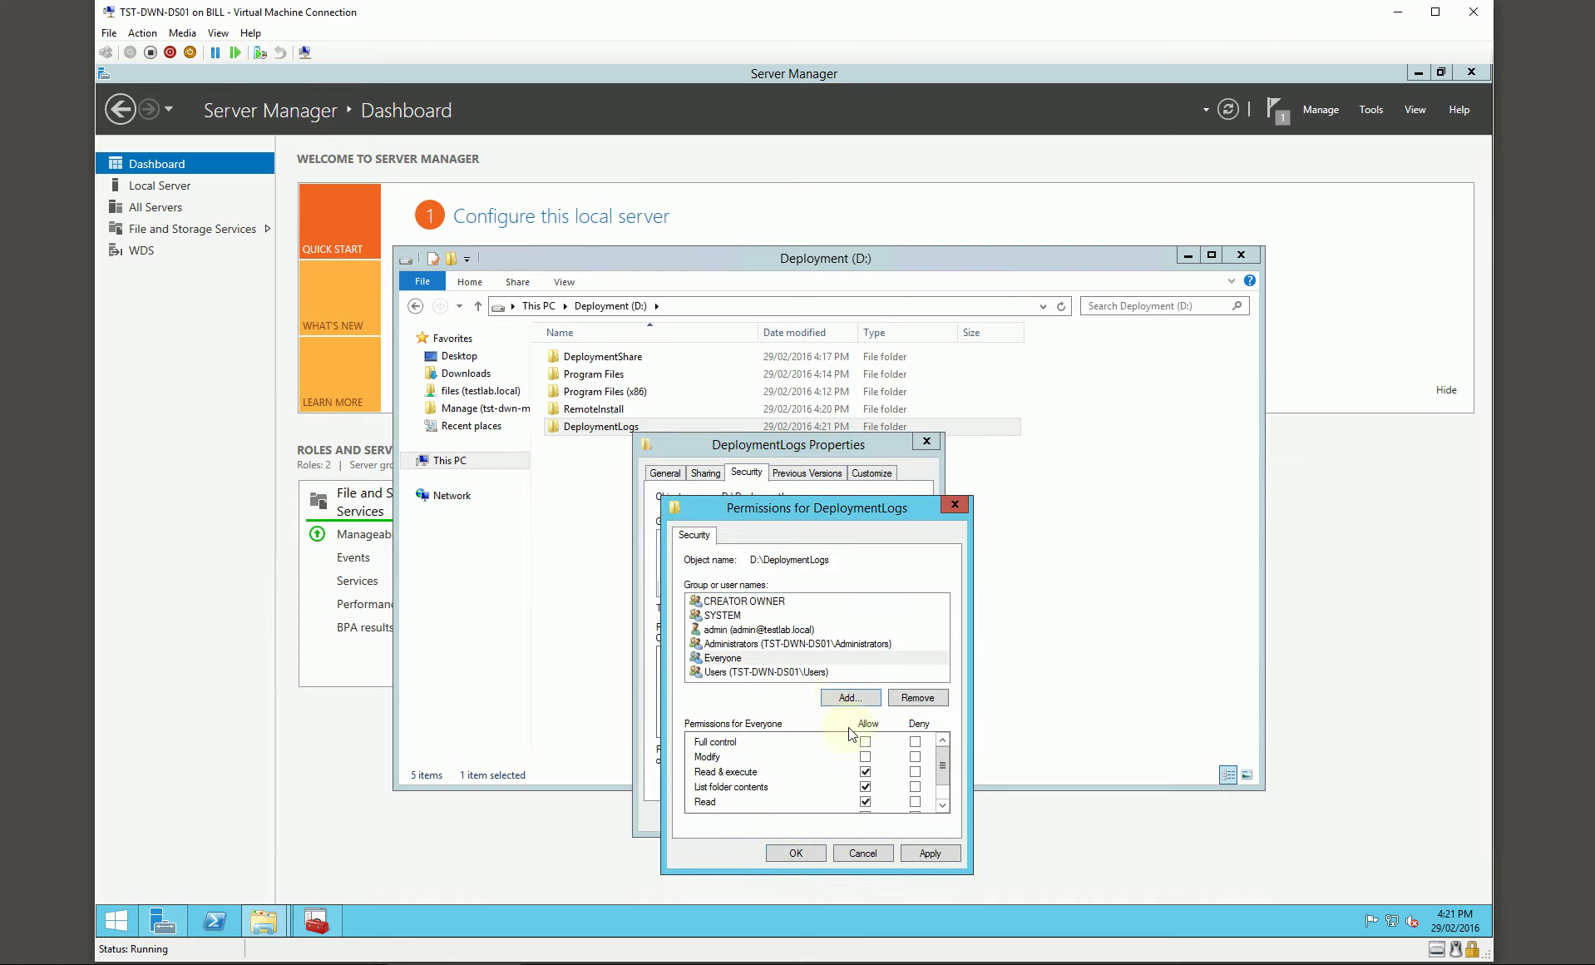
left_click(804, 851)
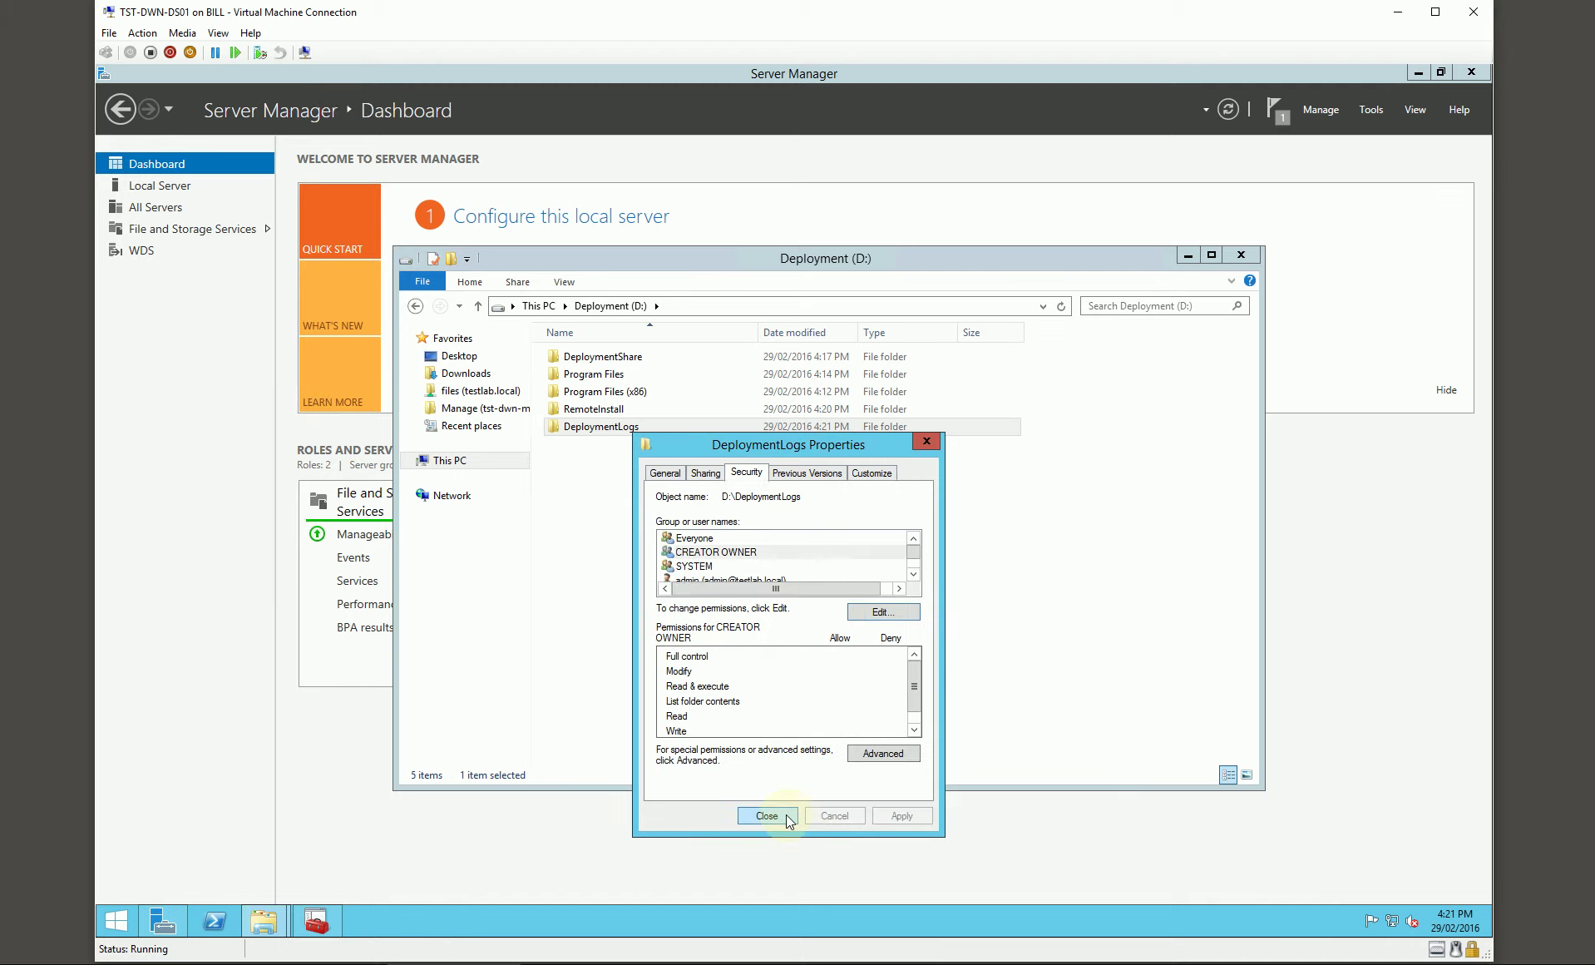
left_click(787, 818)
left_click(617, 360)
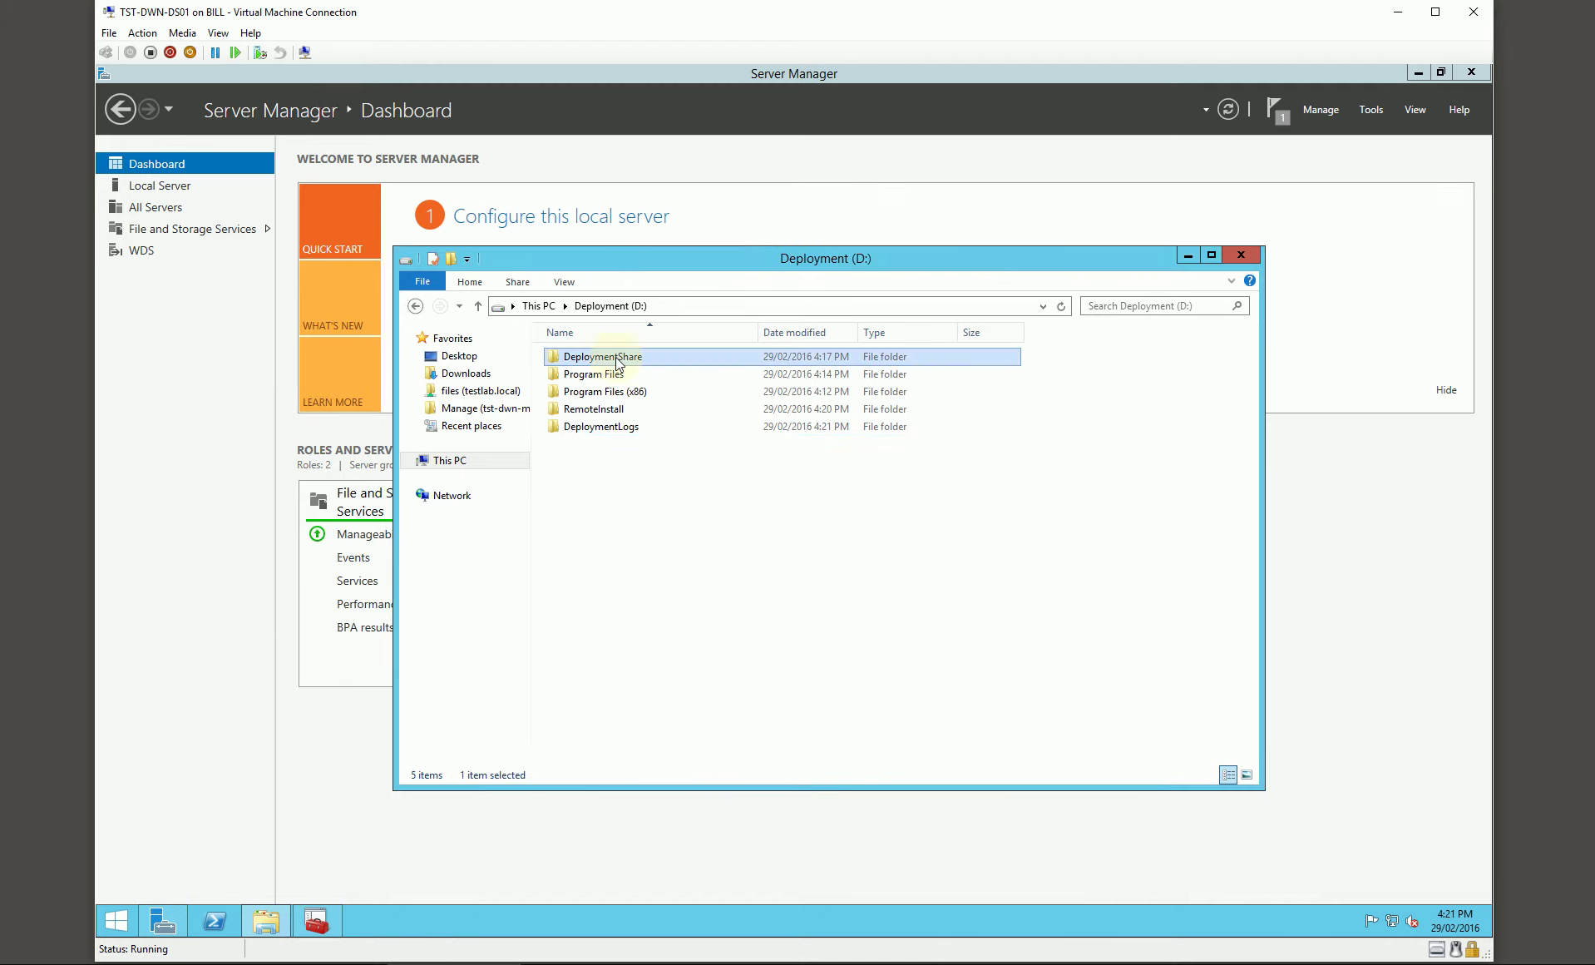
left_click(632, 474)
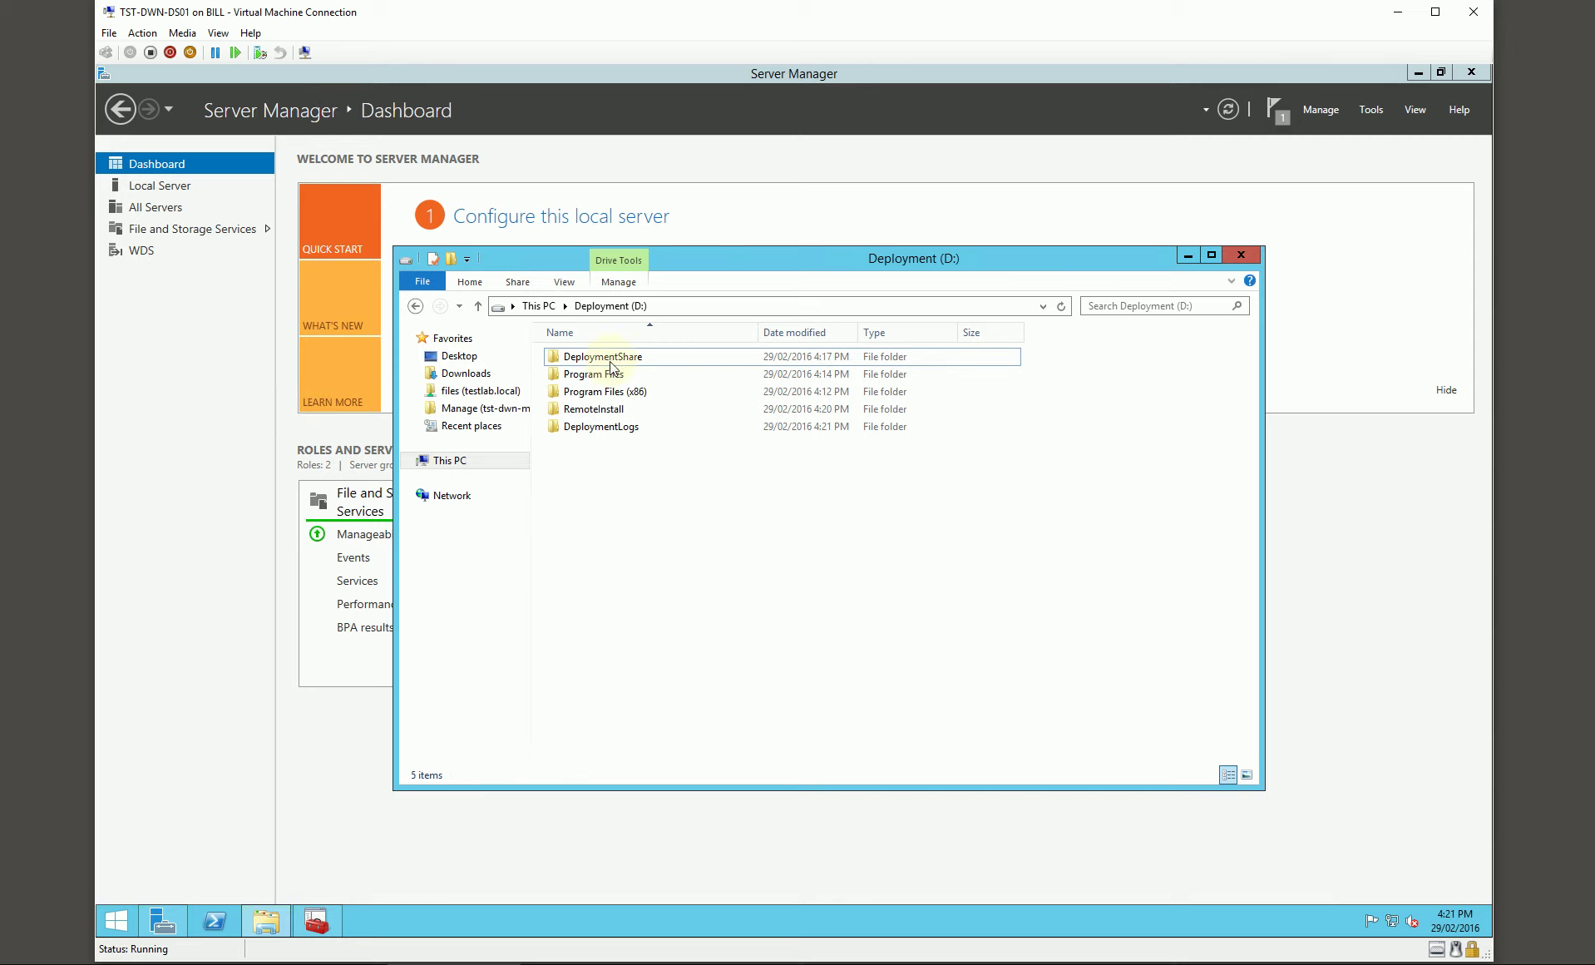
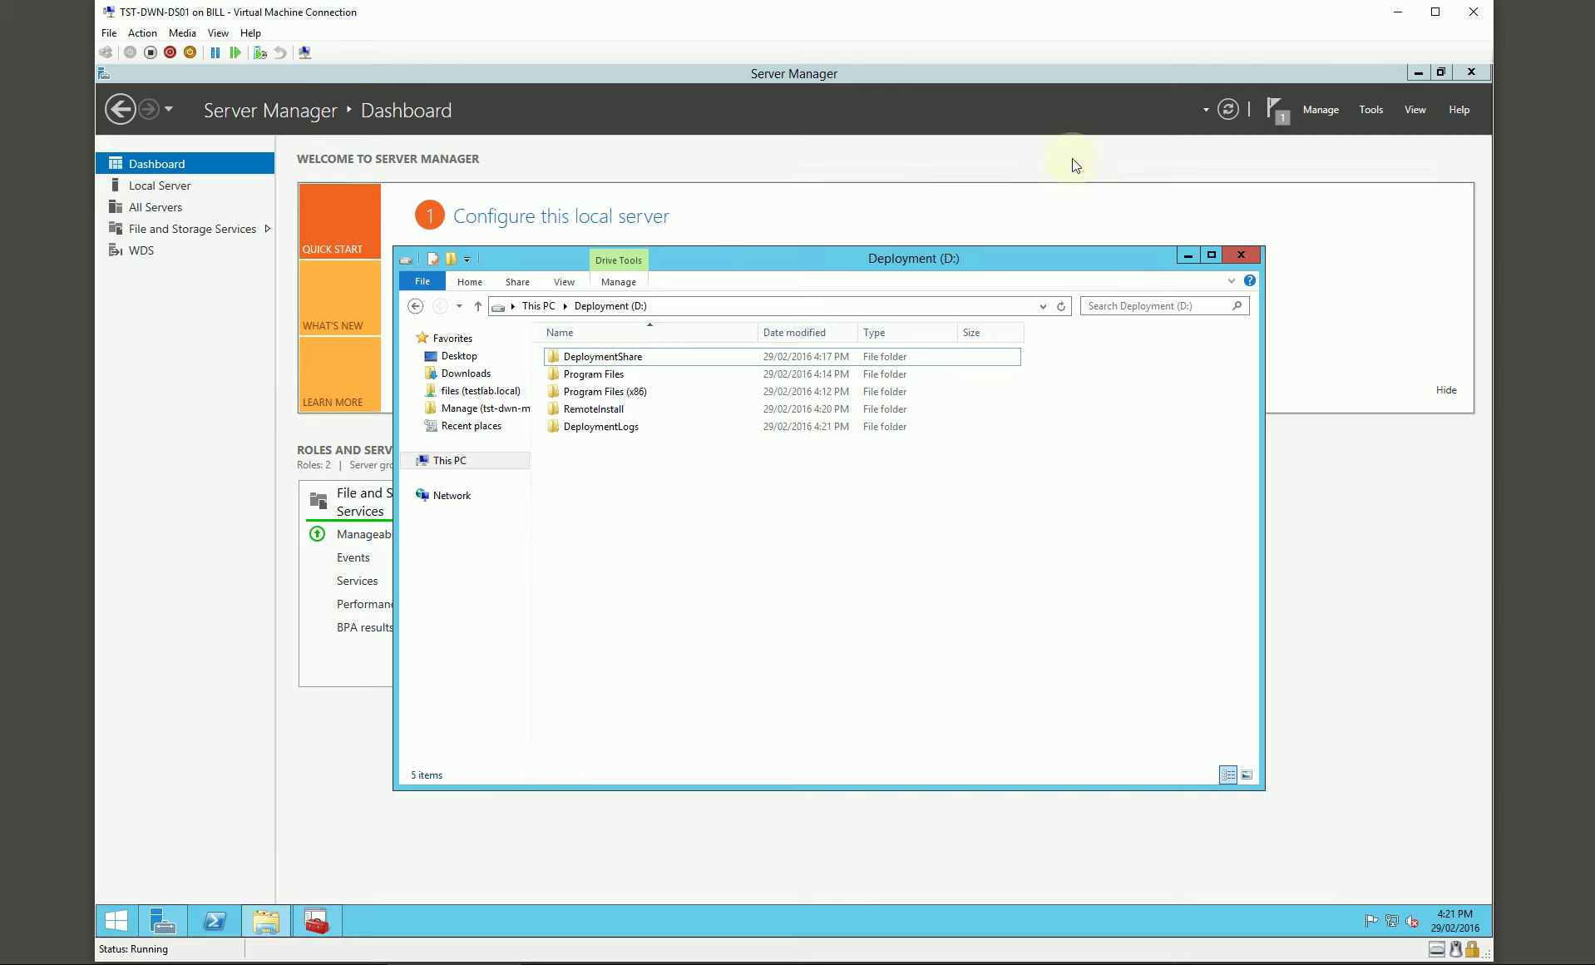
Step: Maximize the VM window and switch to the member server's Active Directory Users and Computers
left_click(1435, 14)
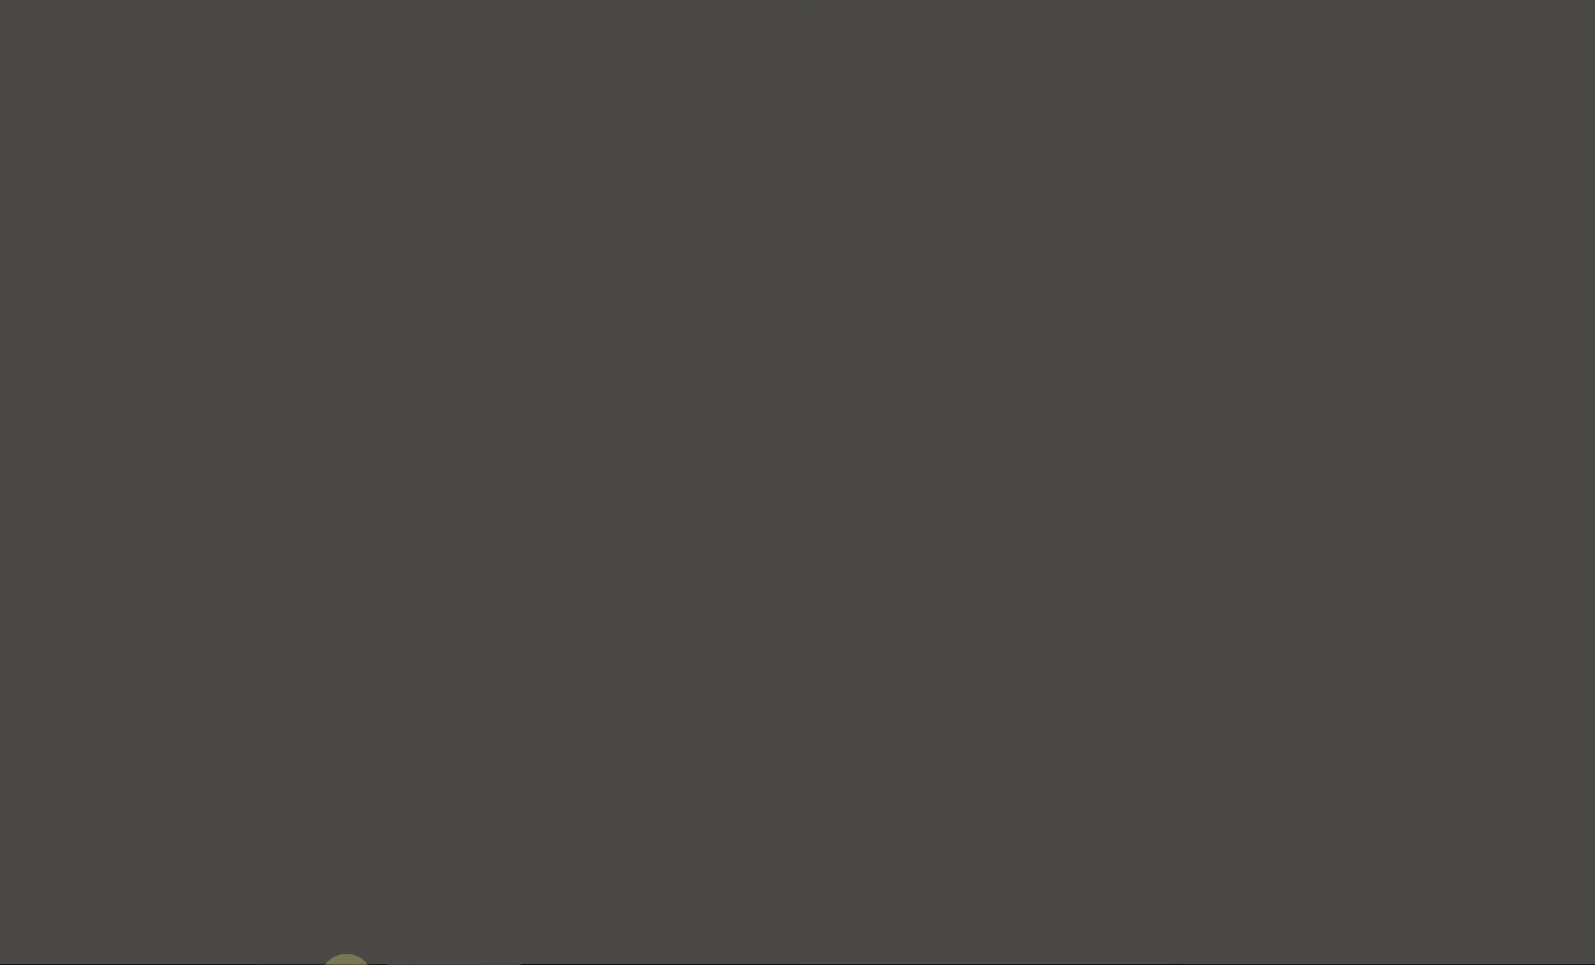
left_click(346, 956)
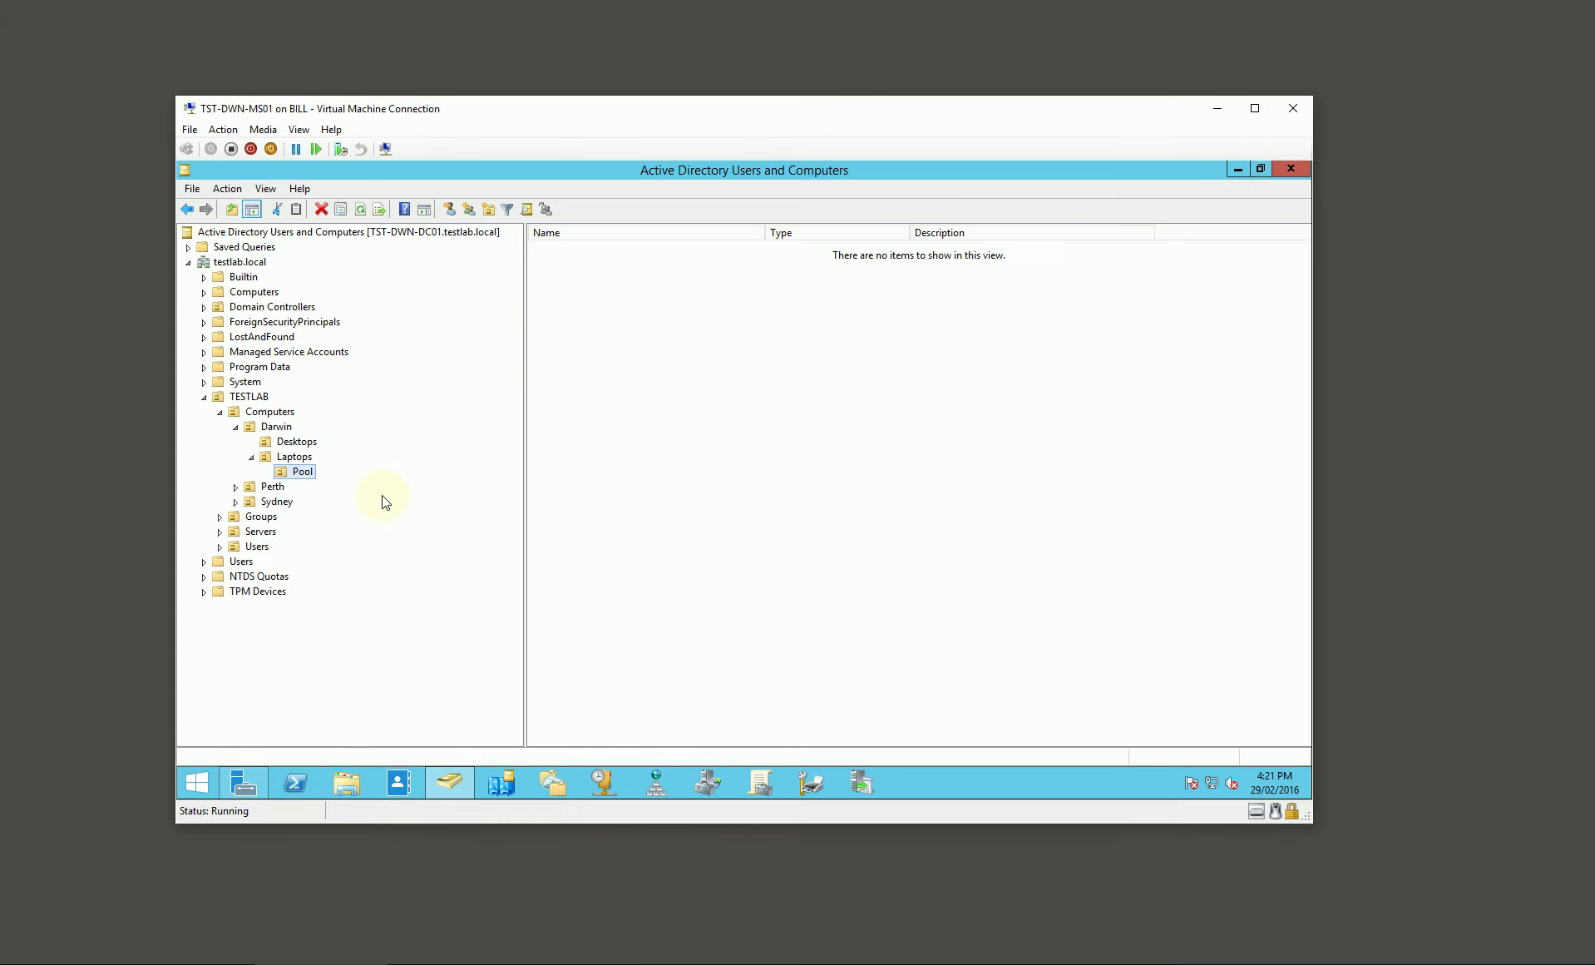
Step: Create user svc.mdtbuild in TESTLAB Users\Services with a never-expiring password the user cannot change
left_click(220, 546)
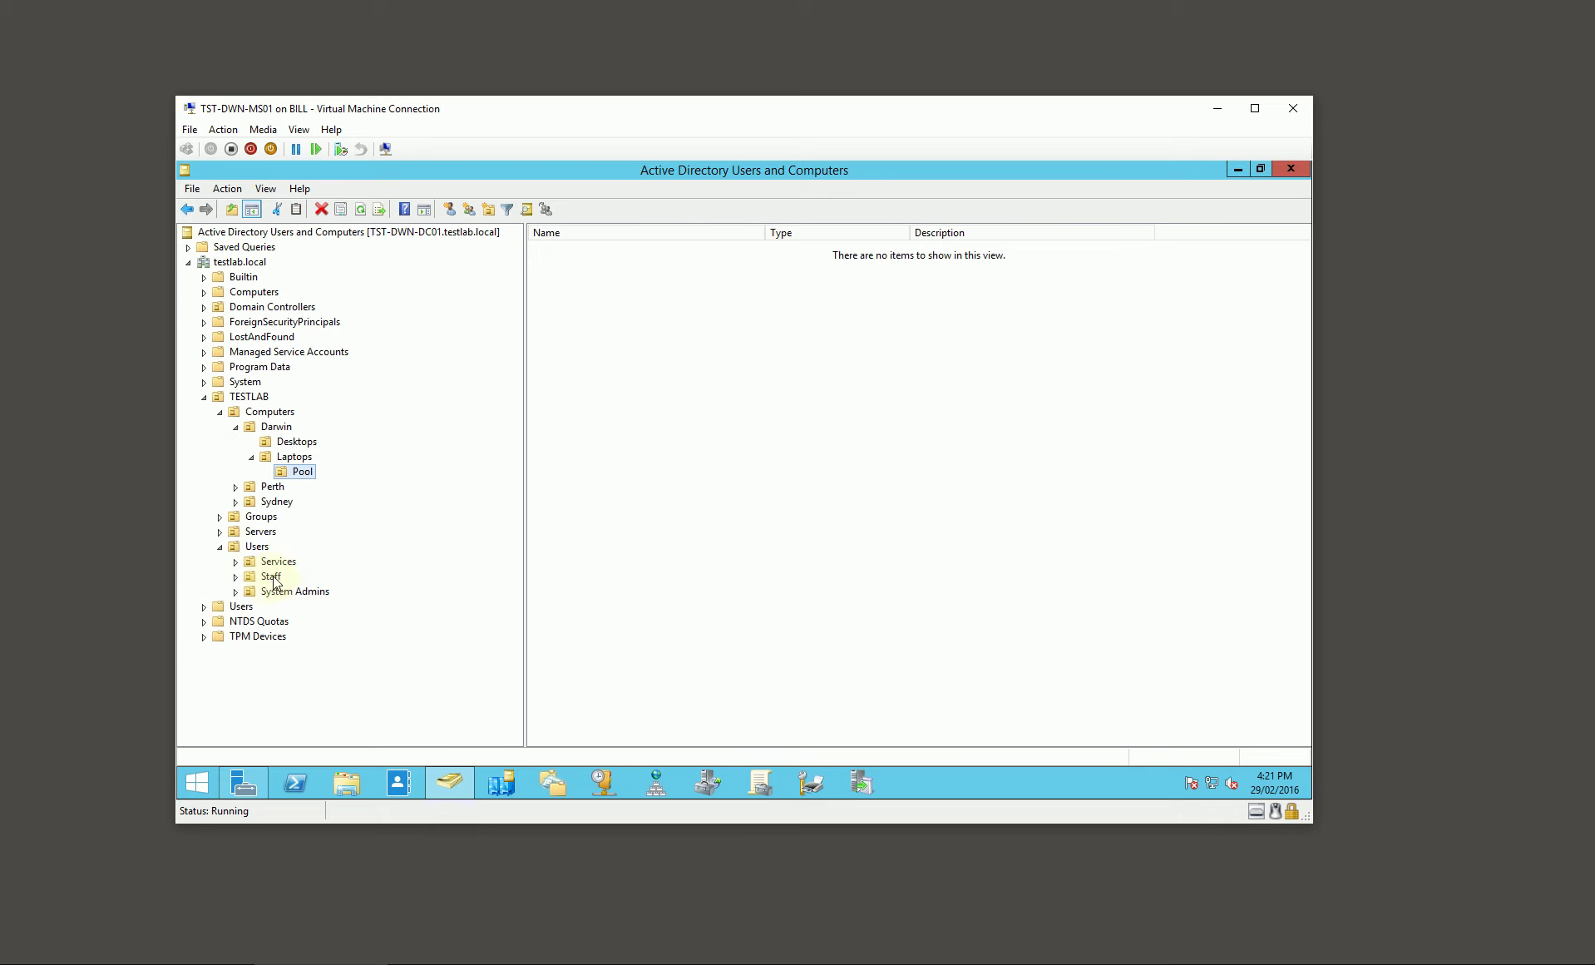
left_click(277, 562)
right_click(587, 335)
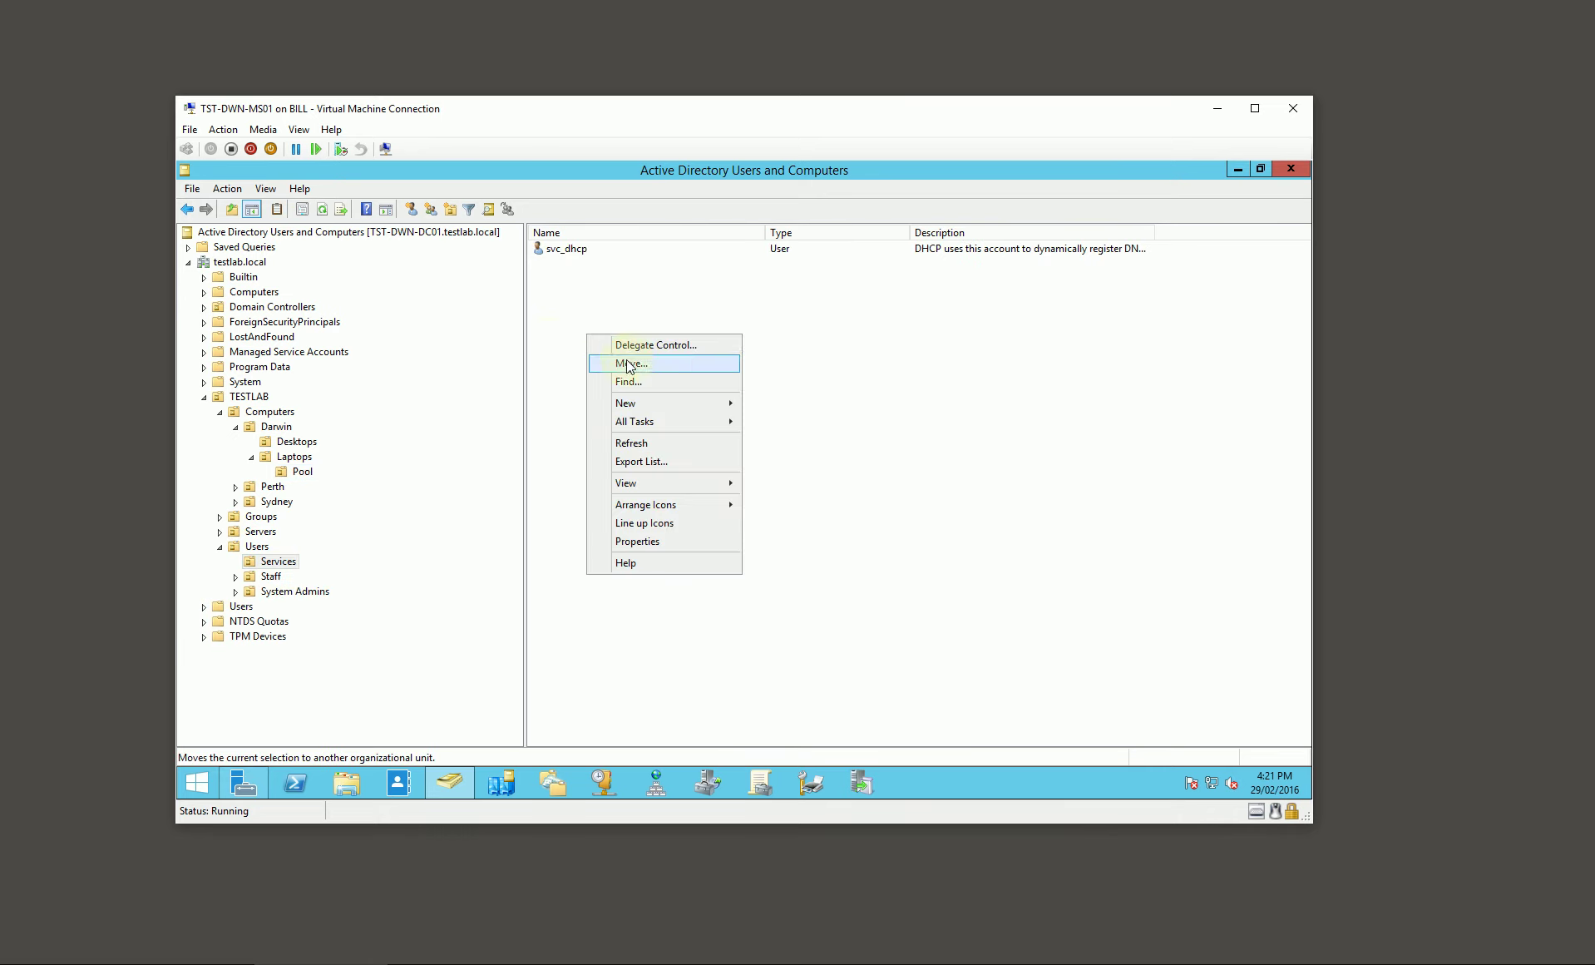
mouse_move(673, 407)
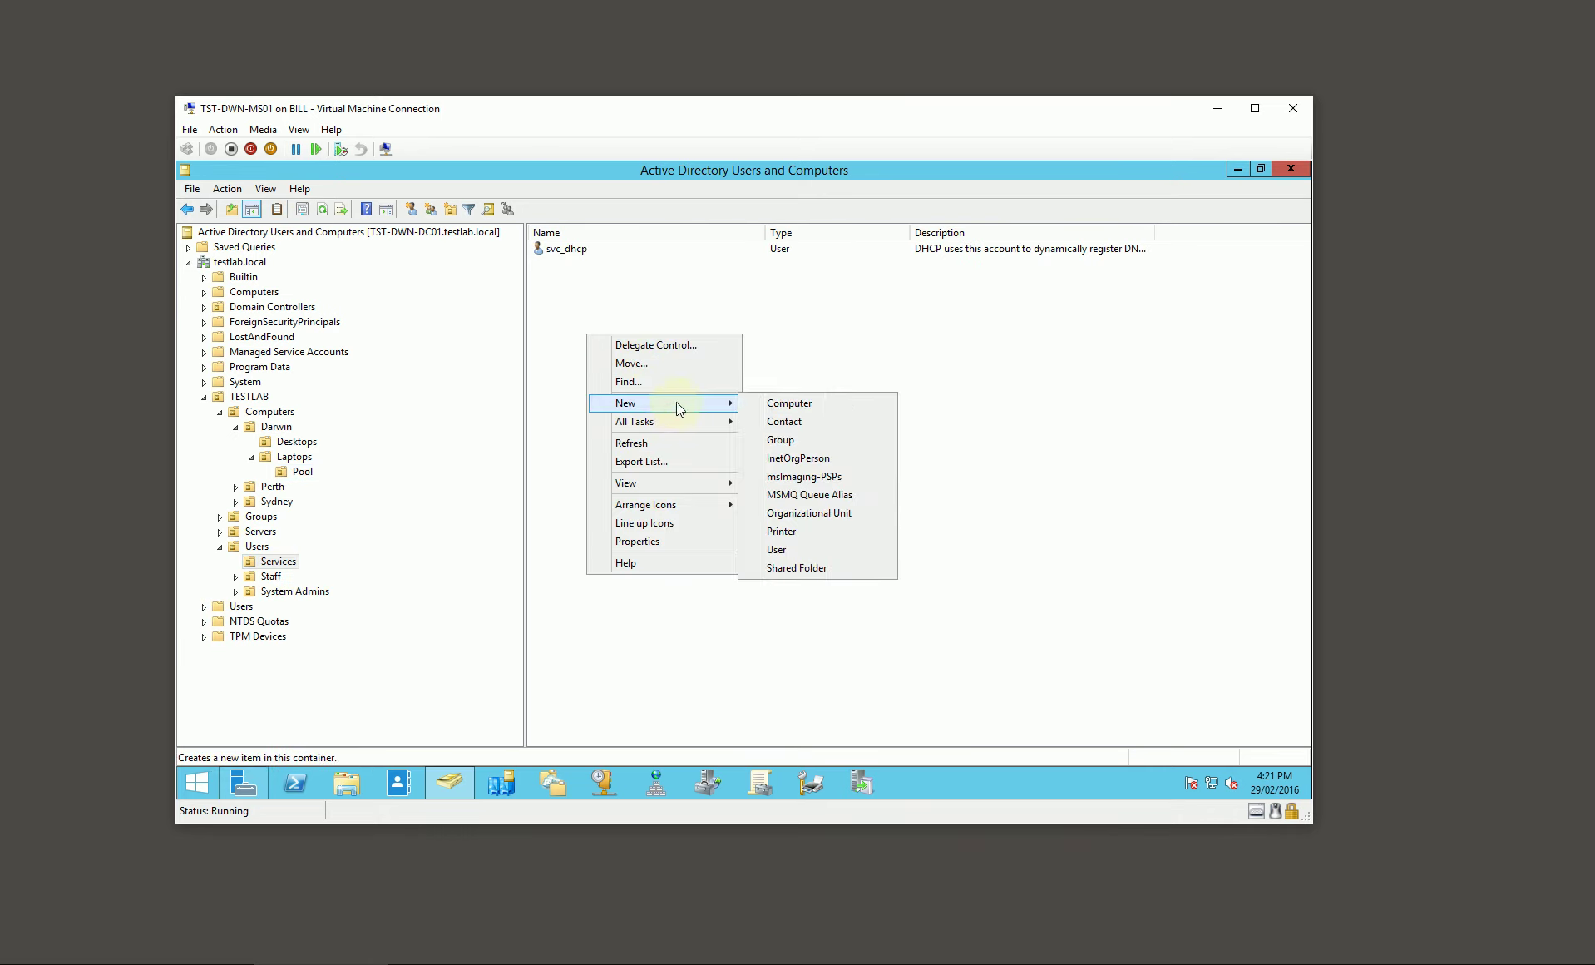
left_click(797, 551)
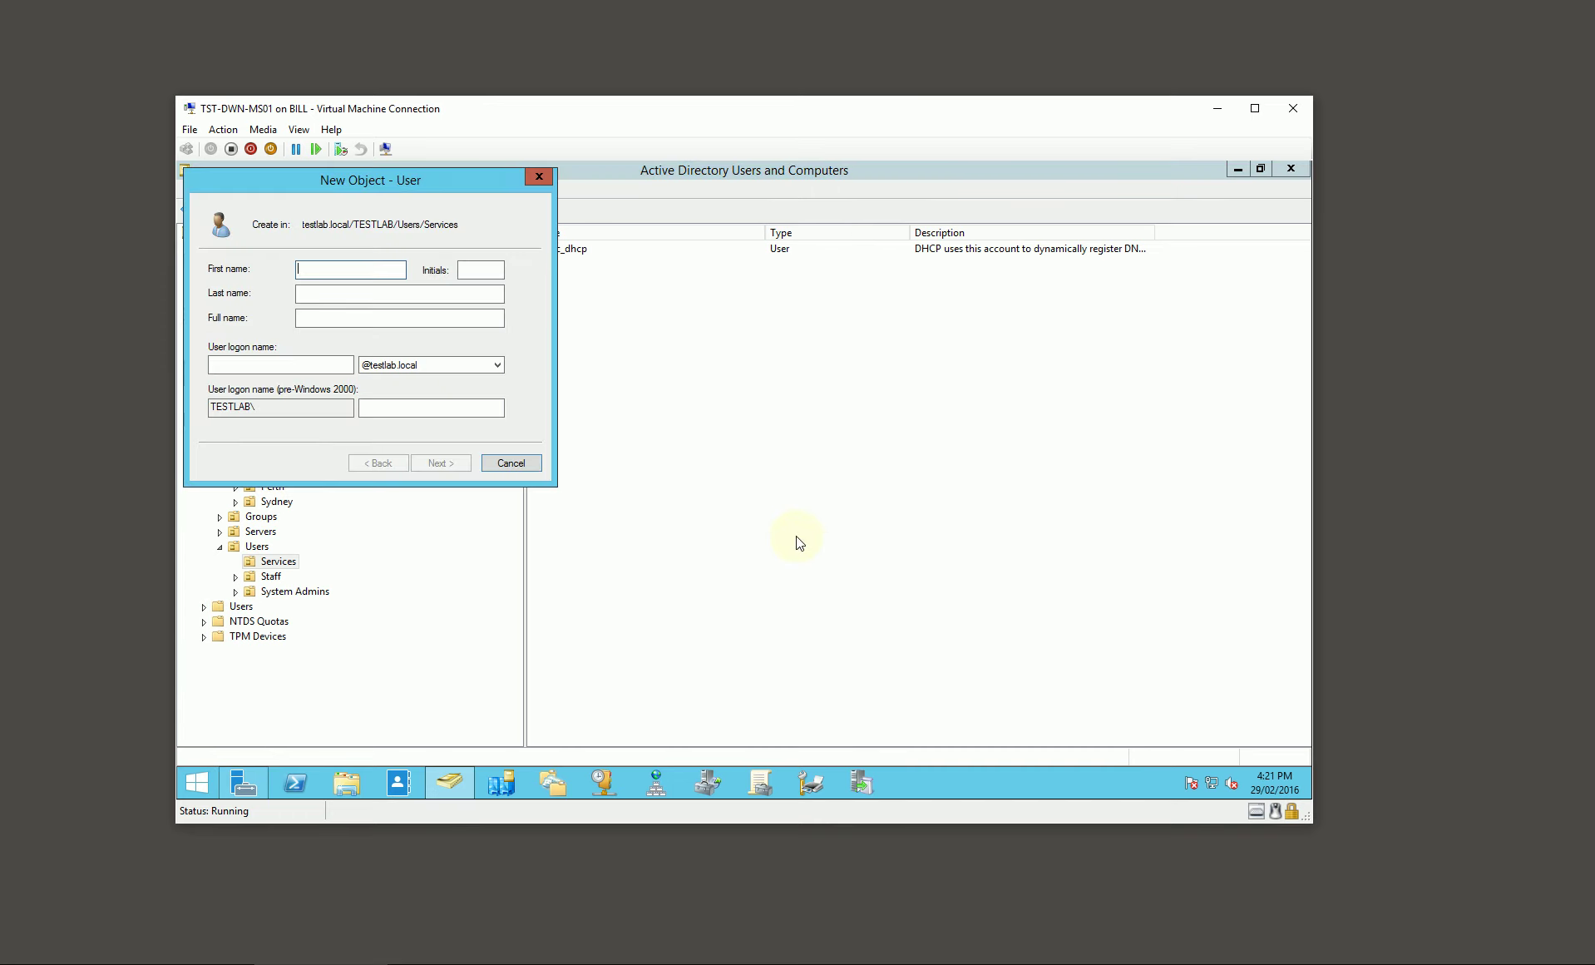
type("svc.mdtbuild")
key("Tab")
key("Tab")
type("s")
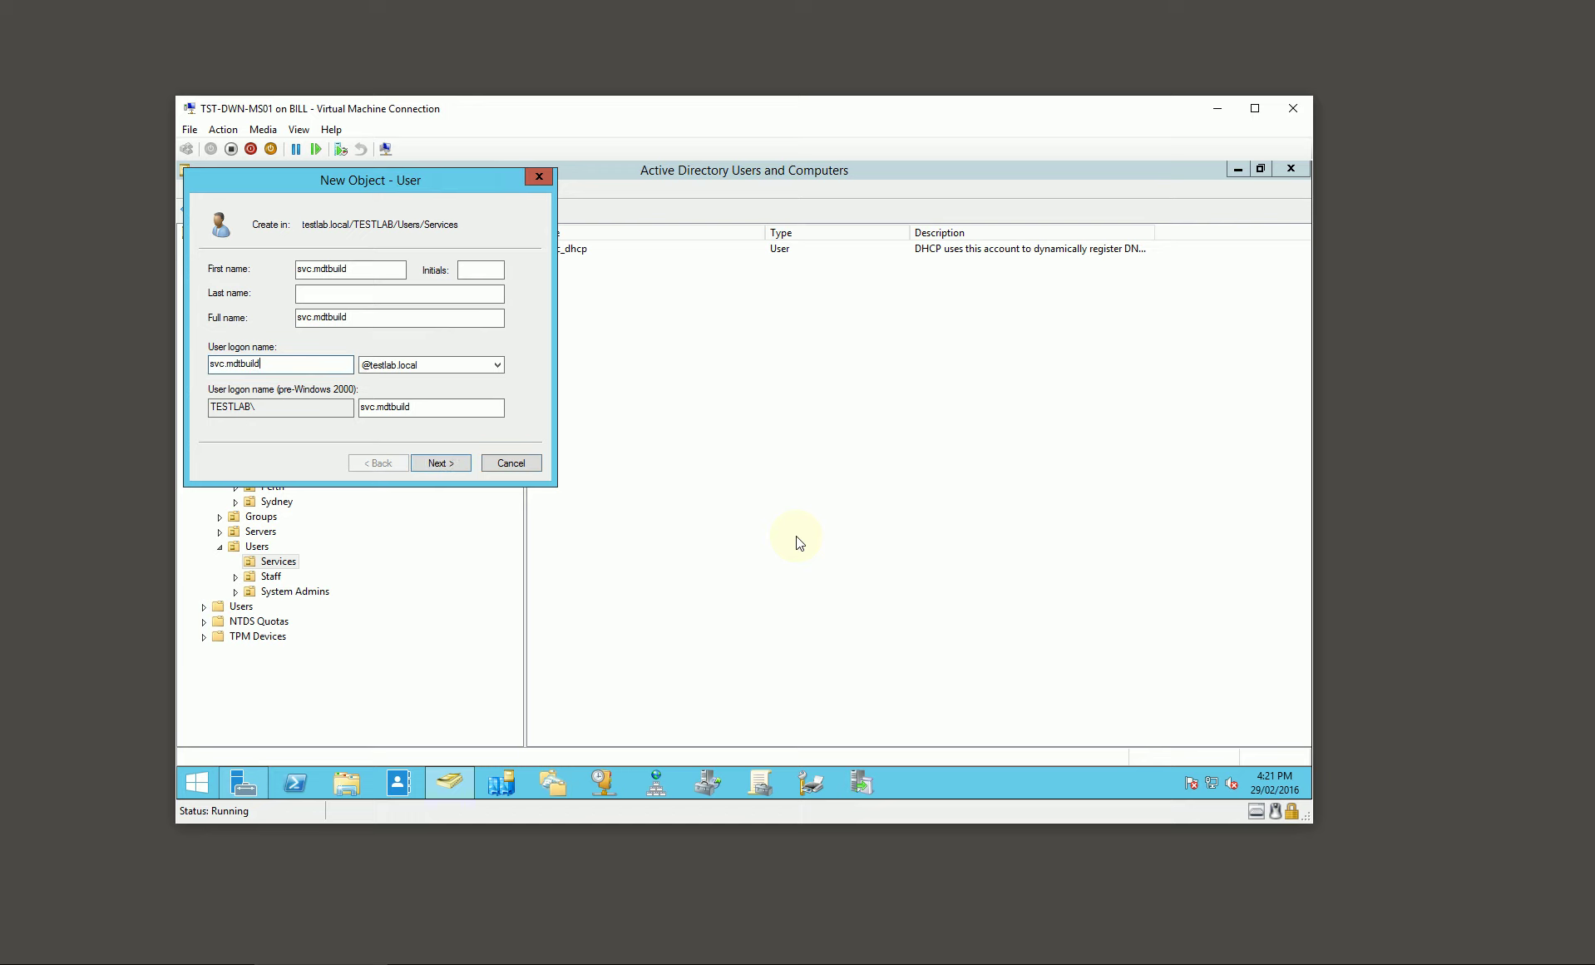
key("Return")
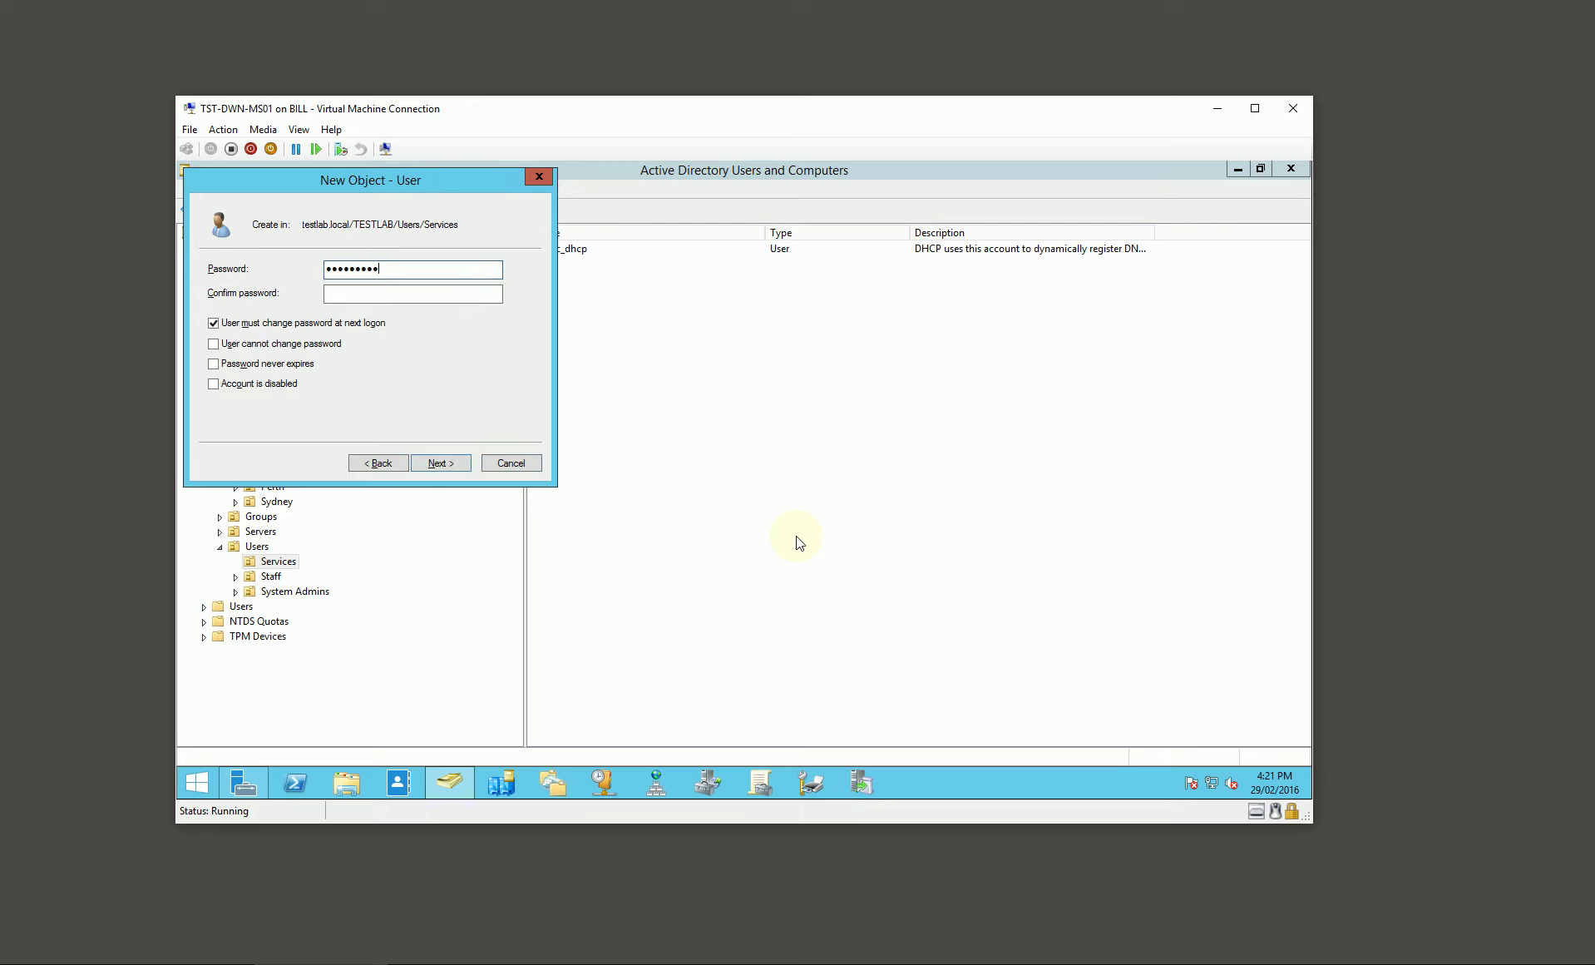
type("****")
key("Tab")
key("space")
key("Tab")
key("space")
key("Tab")
key("space")
key("Return")
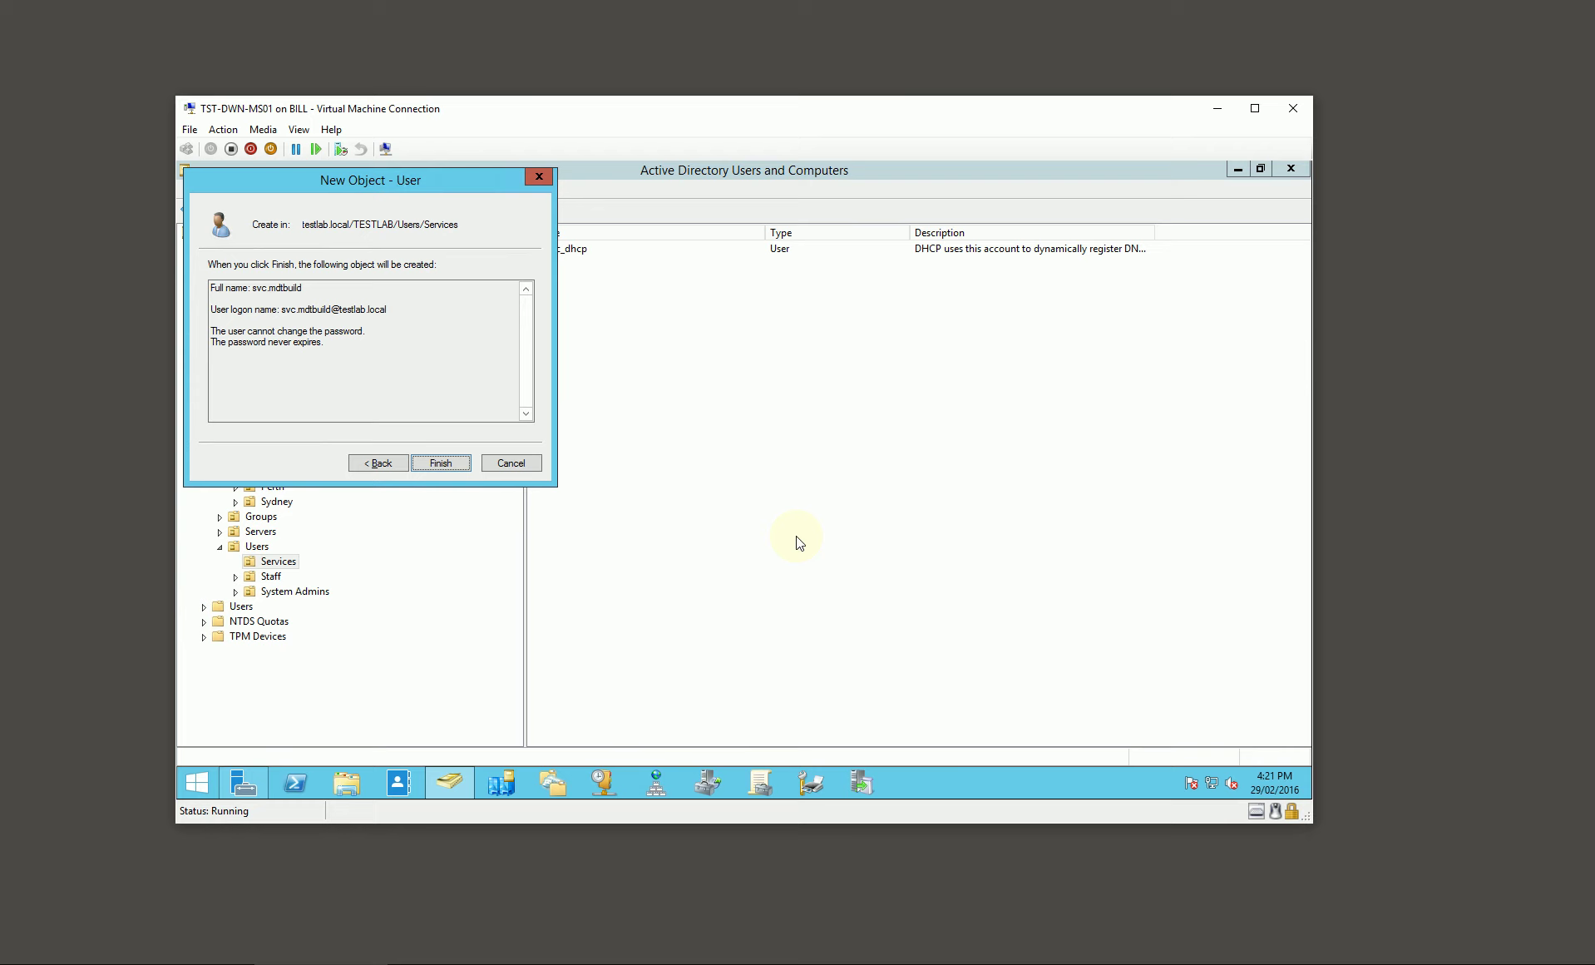
key("Return")
Step: Create user svc.mdtjoin in Services, its password unchangeable by the user and never expiring
right_click(574, 351)
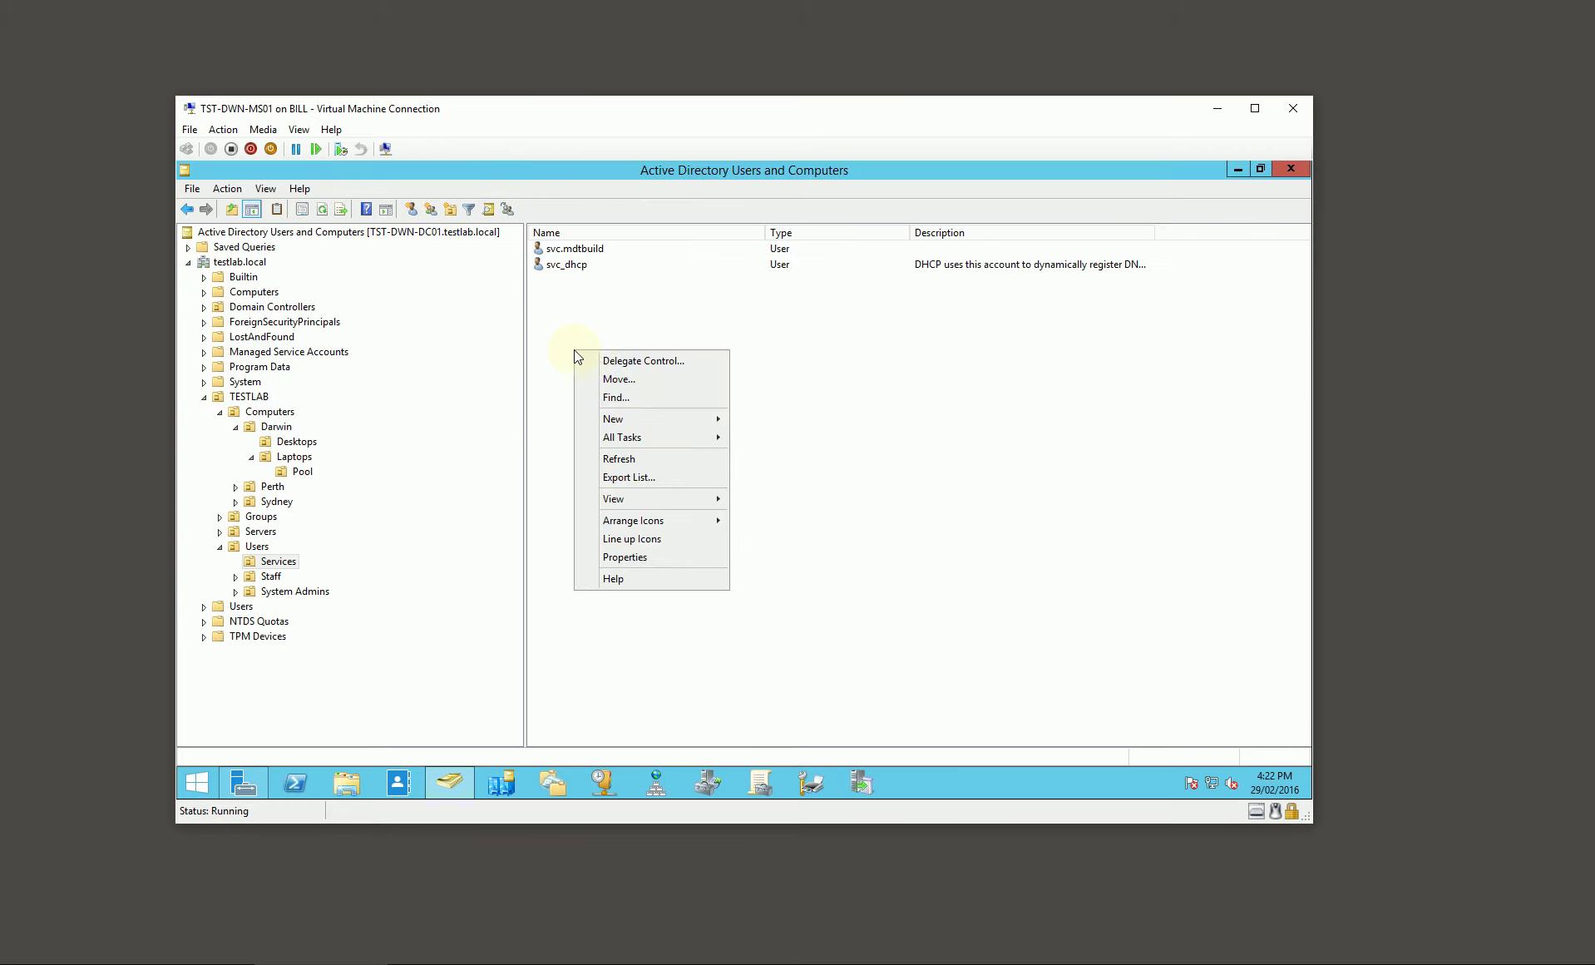
mouse_move(655, 419)
left_click(791, 565)
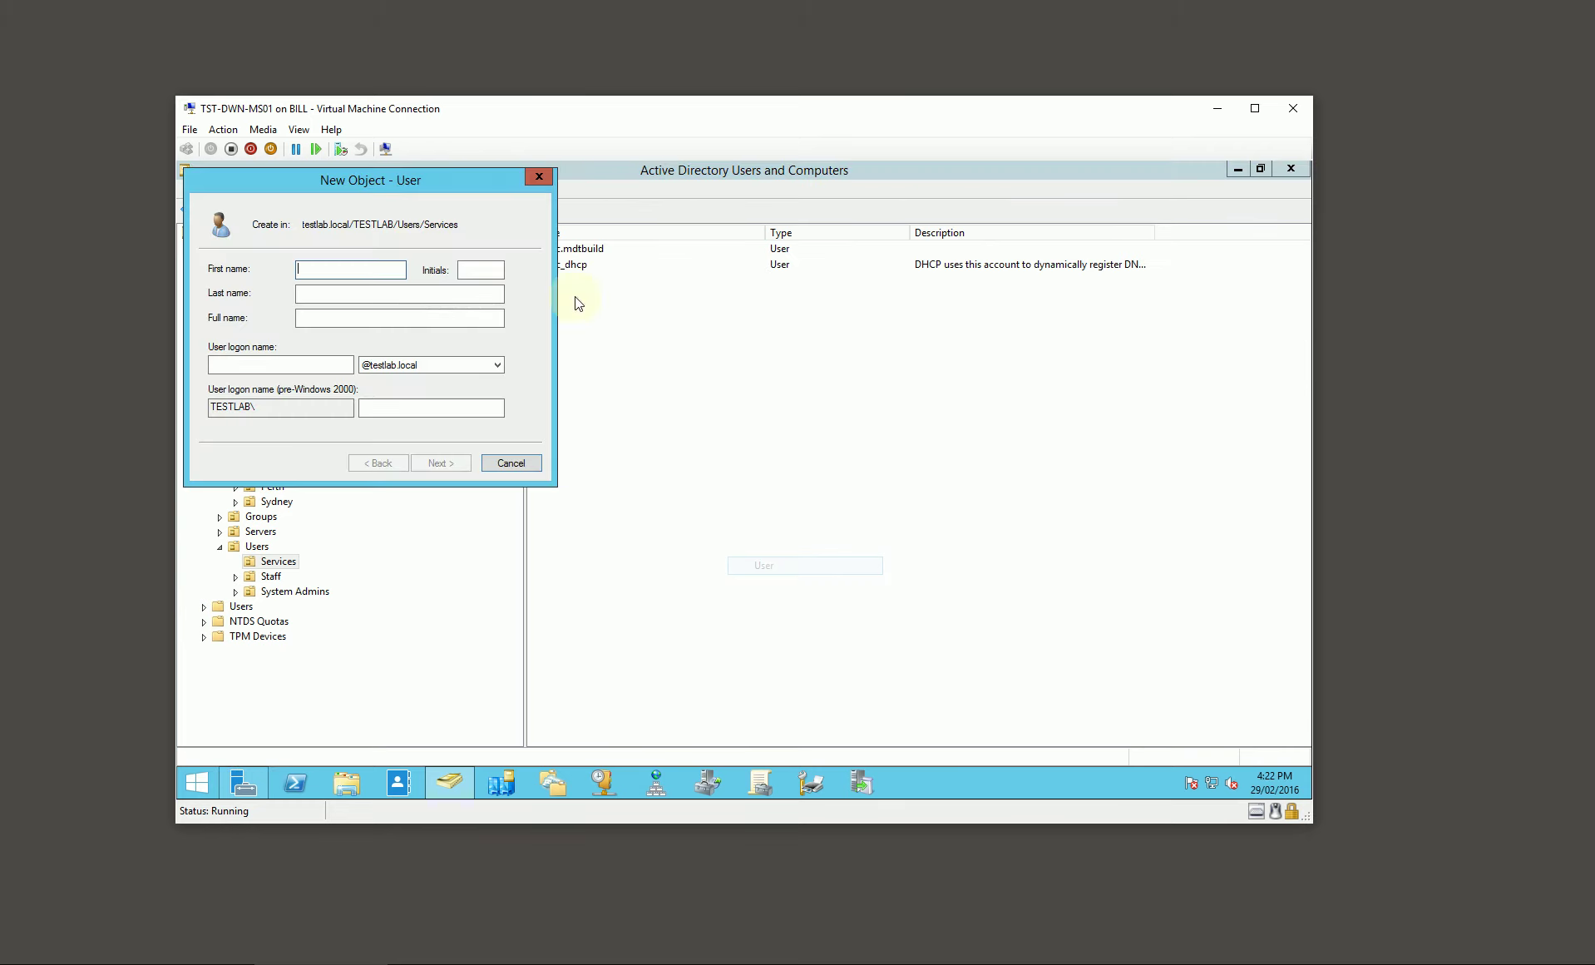
left_click_drag(475, 181, 732, 354)
type("svc.mdtjoin")
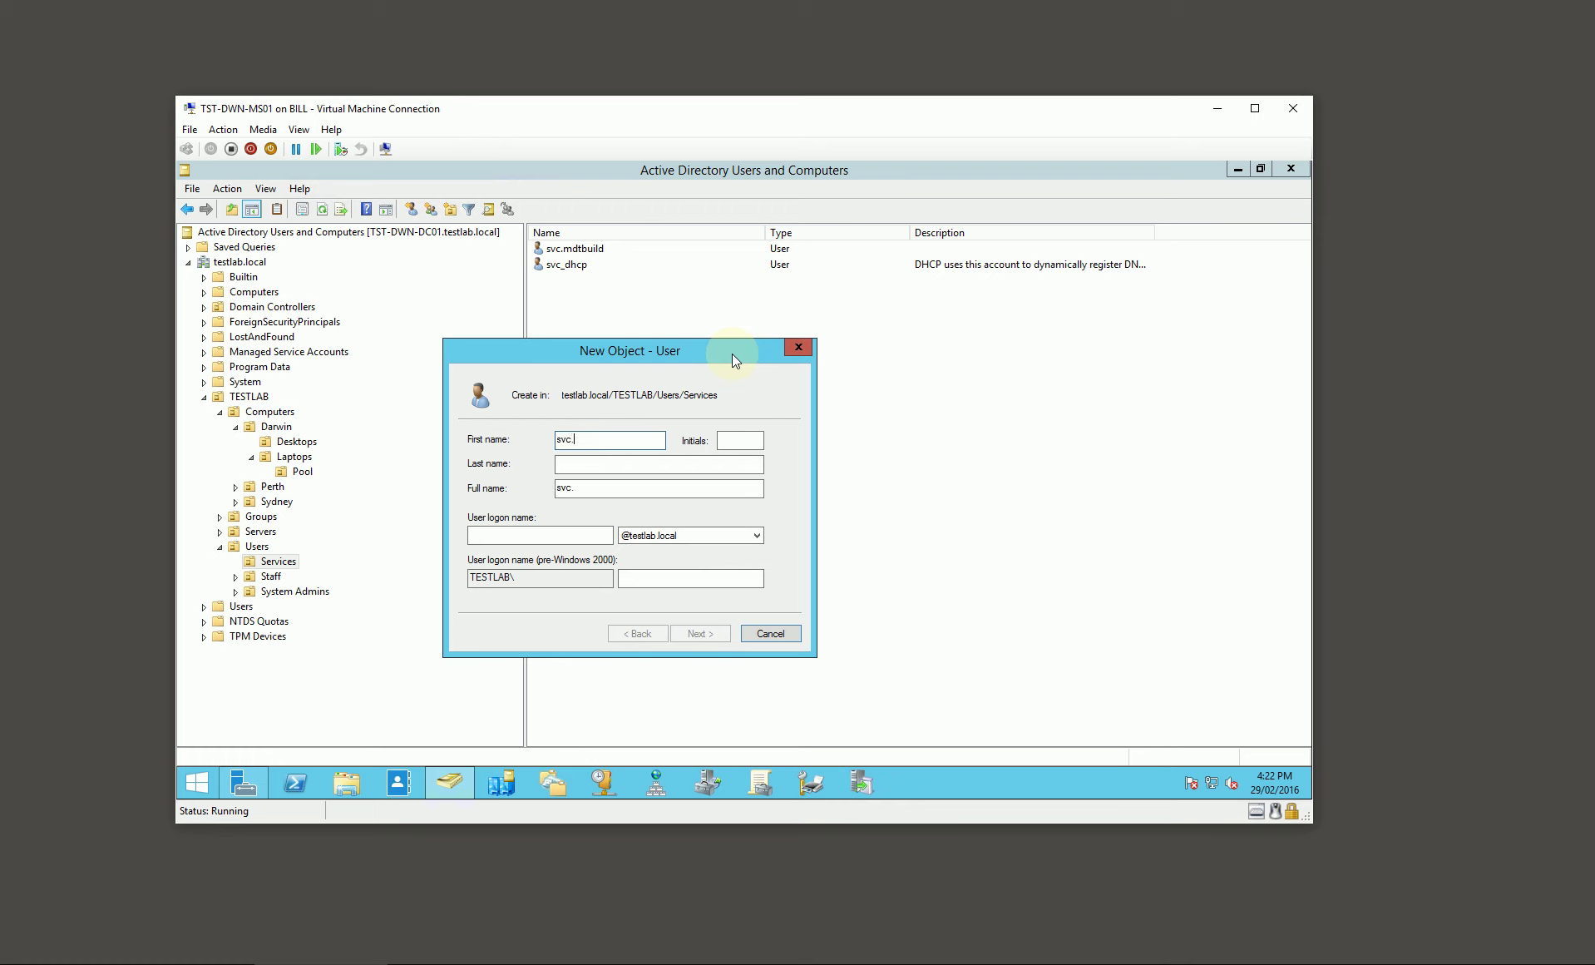
key("Tab")
key("Tab")
key("Tab")
type("svc.mdtjoin")
key("Return")
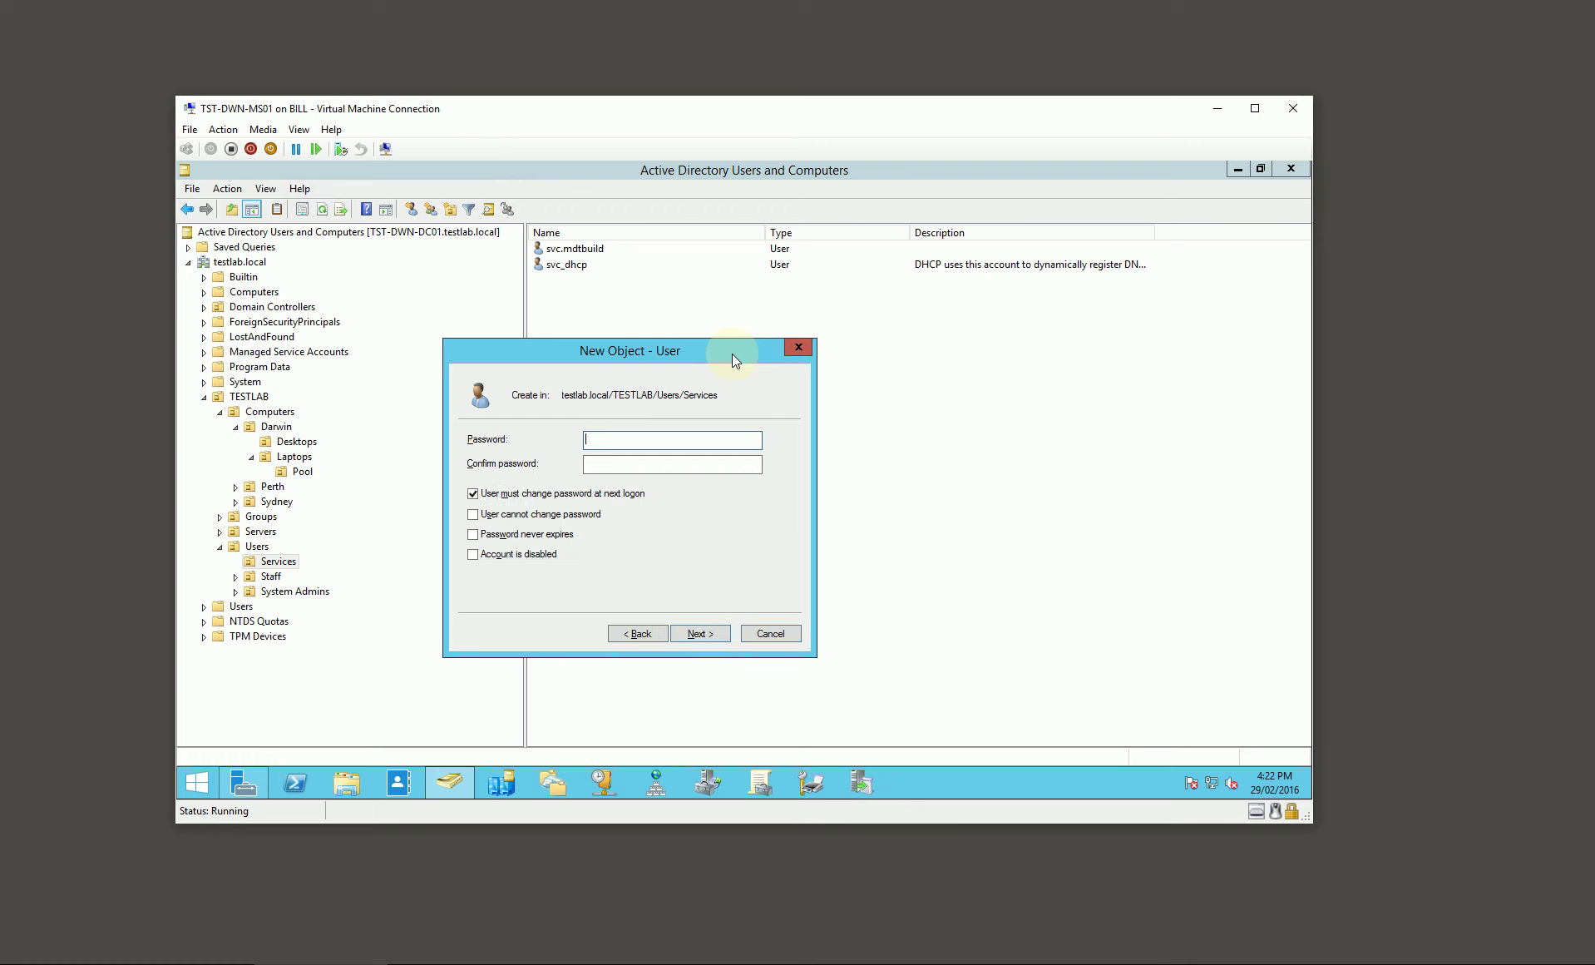
type("••••••••")
key("Tab")
type("••••••••••")
key("Tab")
key("space")
key("Tab")
key("space")
key("Tab")
key("space")
key("Return")
key("Return")
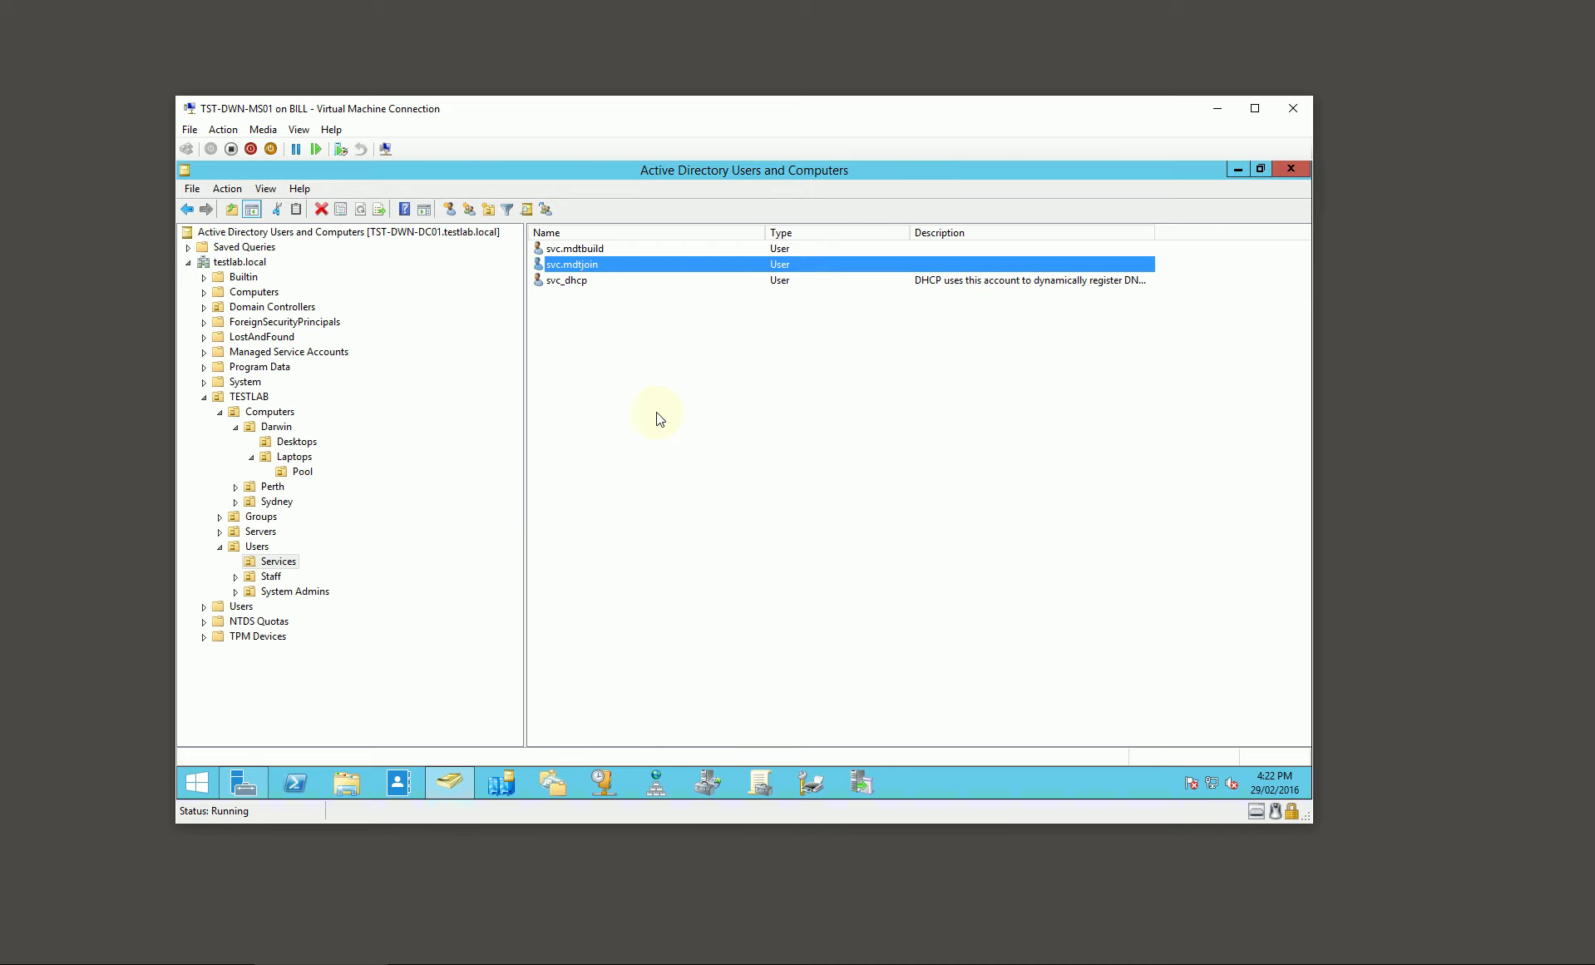
Step: Create group FL!TST-DWN-DS01!DeploymentShare!R in Groups\Folder Access\Darwin
left_click(221, 517)
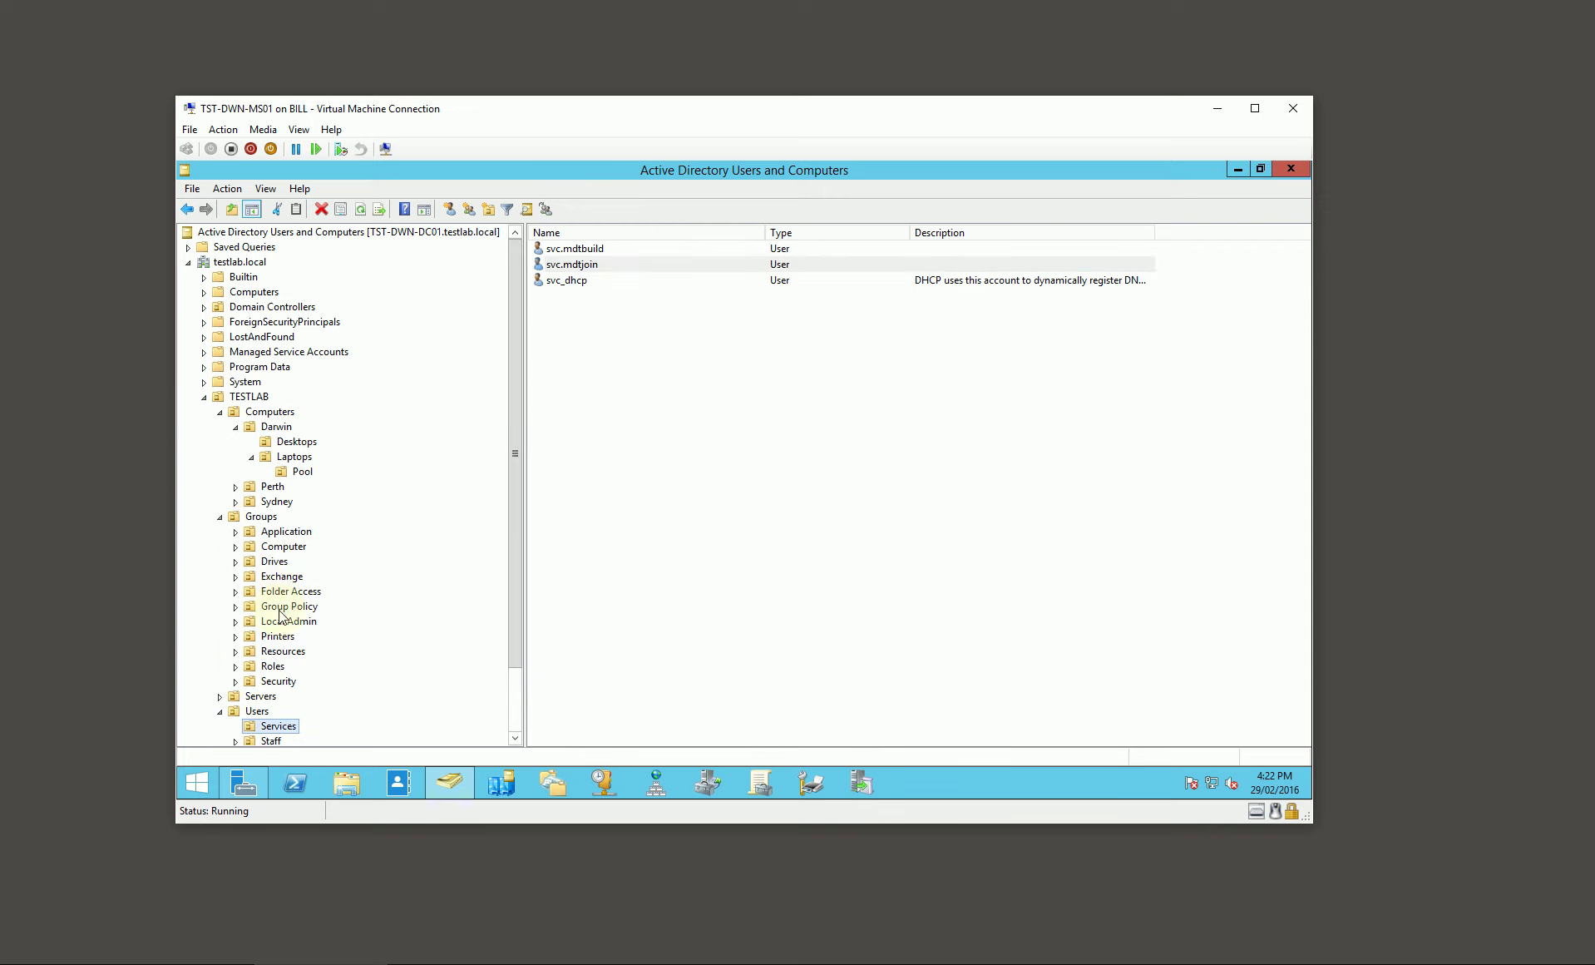
left_click(235, 592)
left_click(235, 592)
left_click(291, 621)
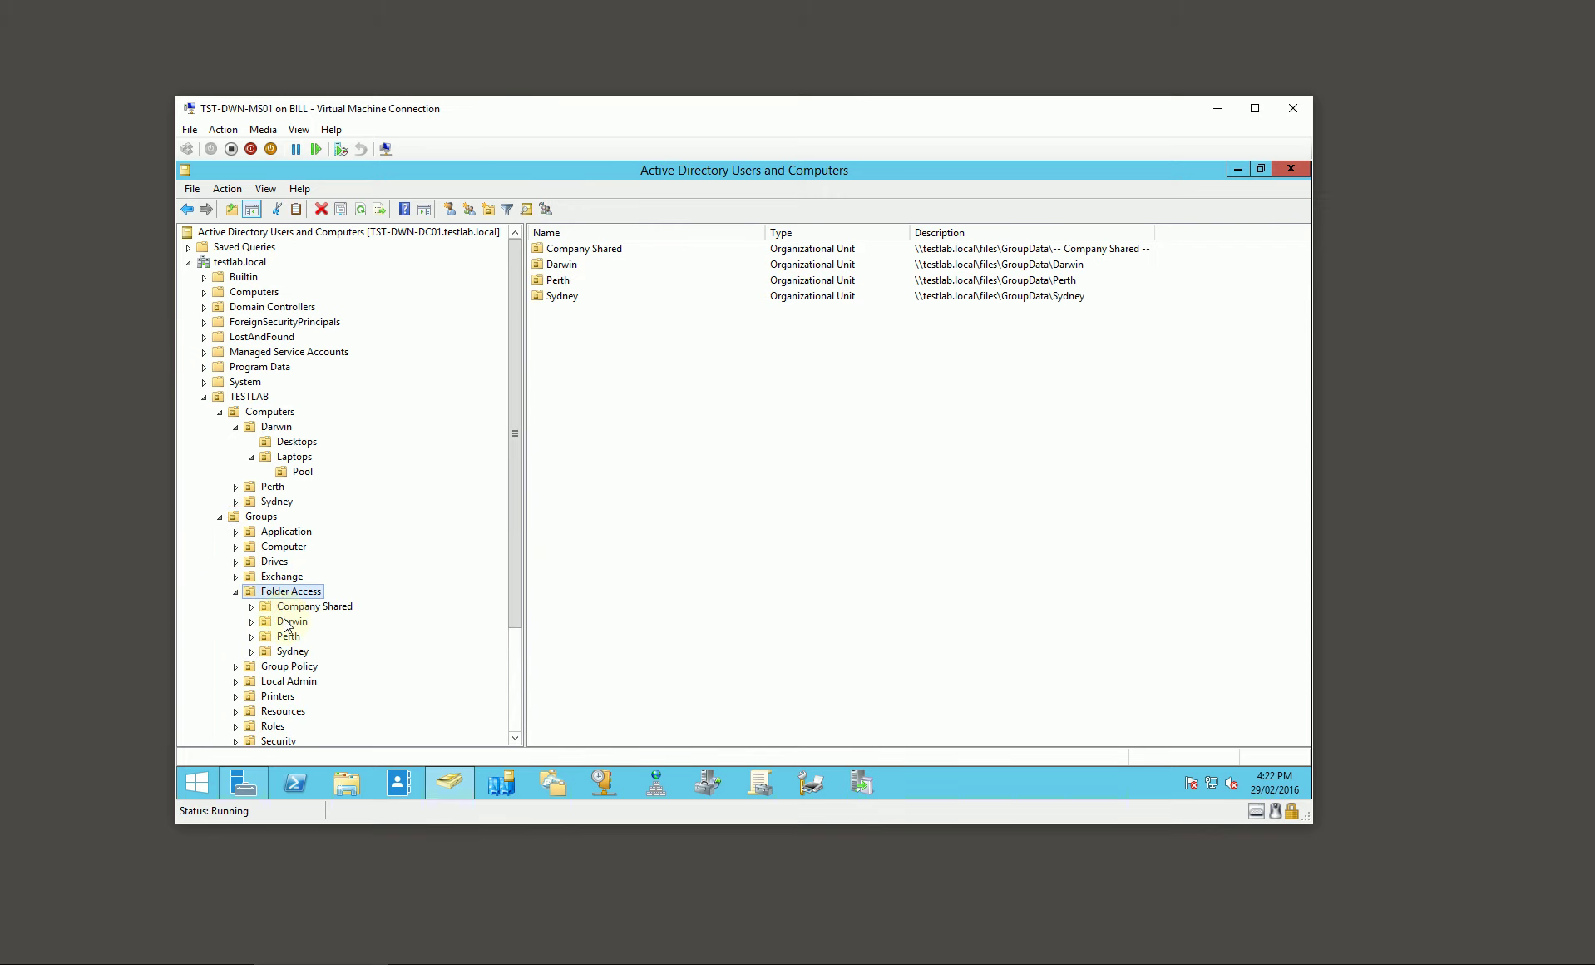
right_click(579, 350)
mouse_move(647, 411)
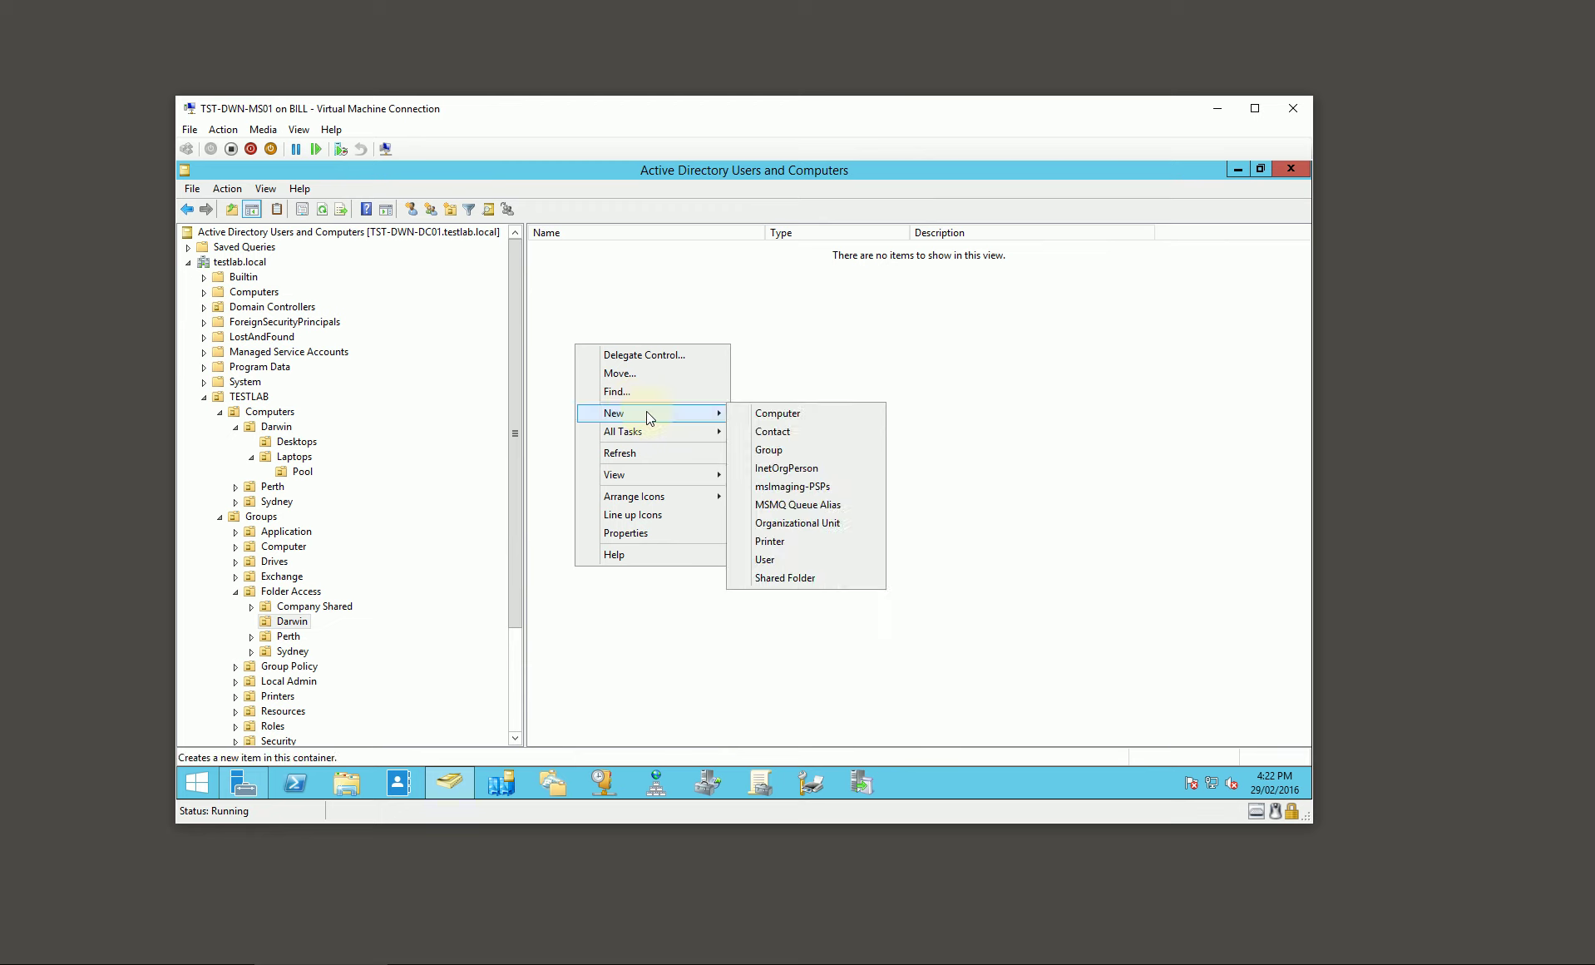
left_click(793, 451)
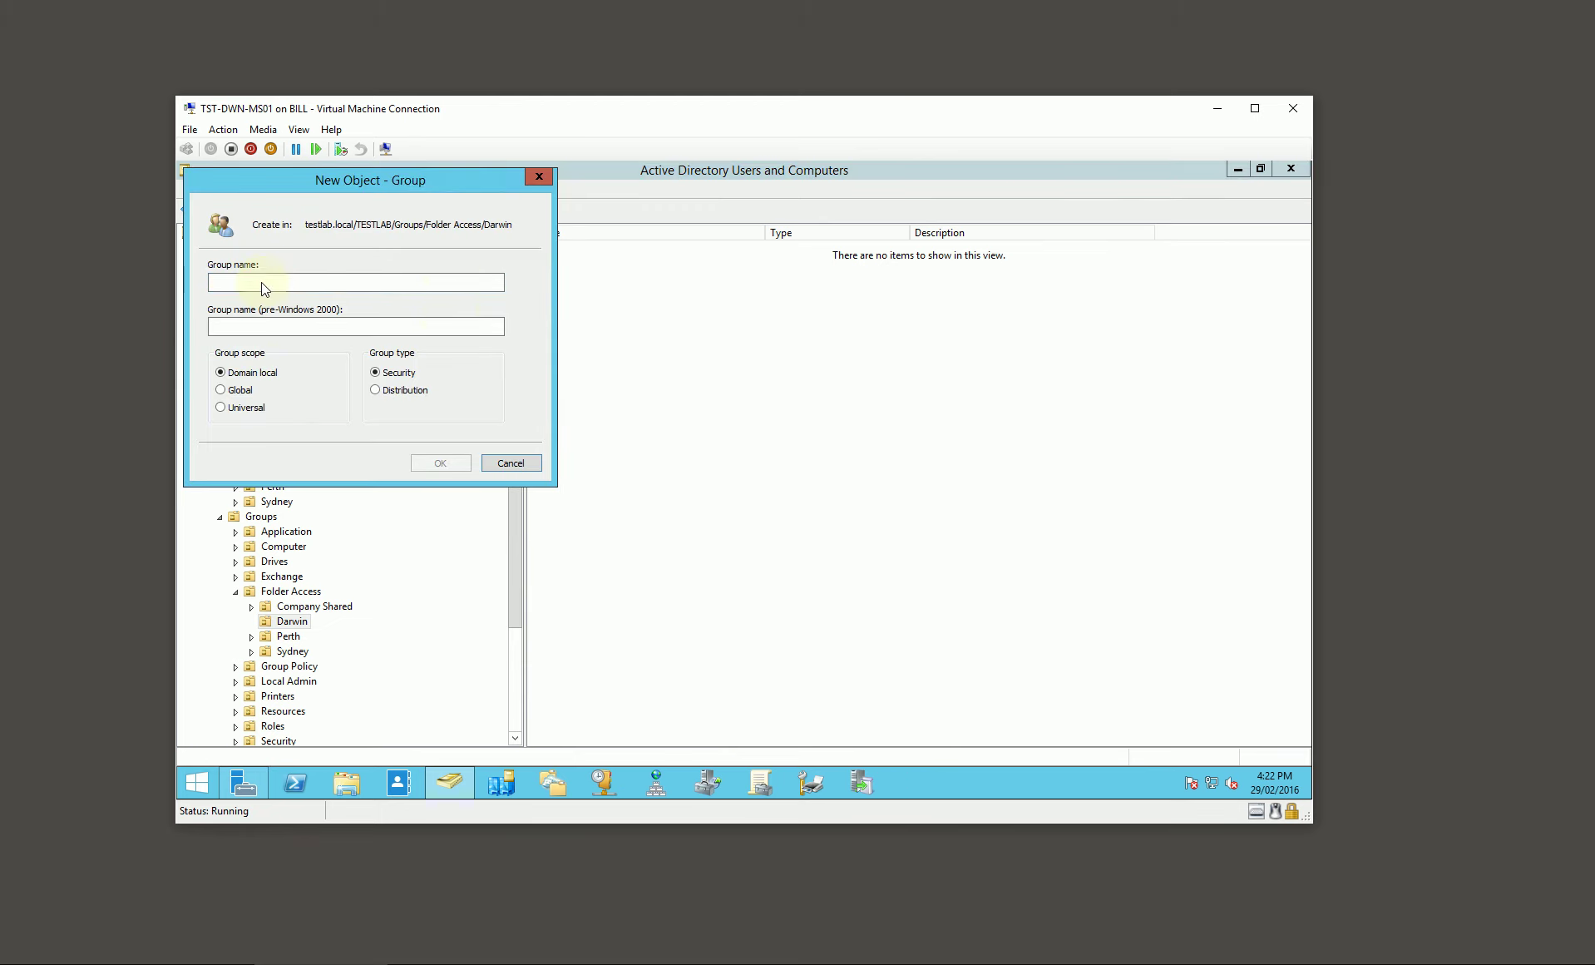
left_click_drag(317, 189, 727, 350)
type("FL!")
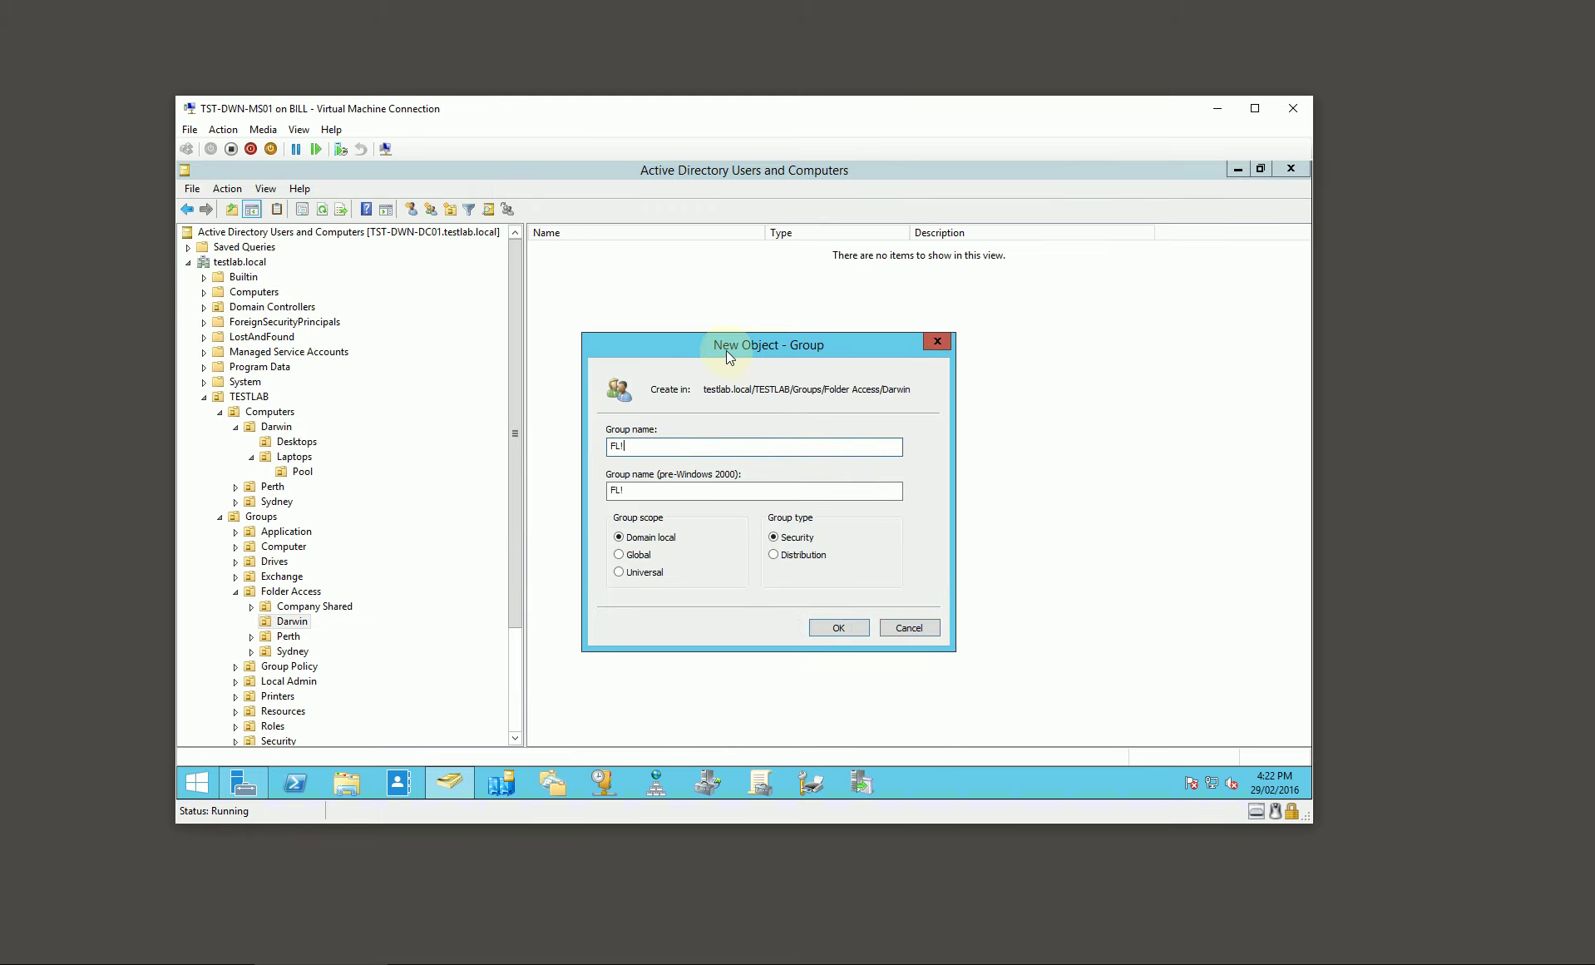
type("TST-DWN-DS01!DeploymentShare!R")
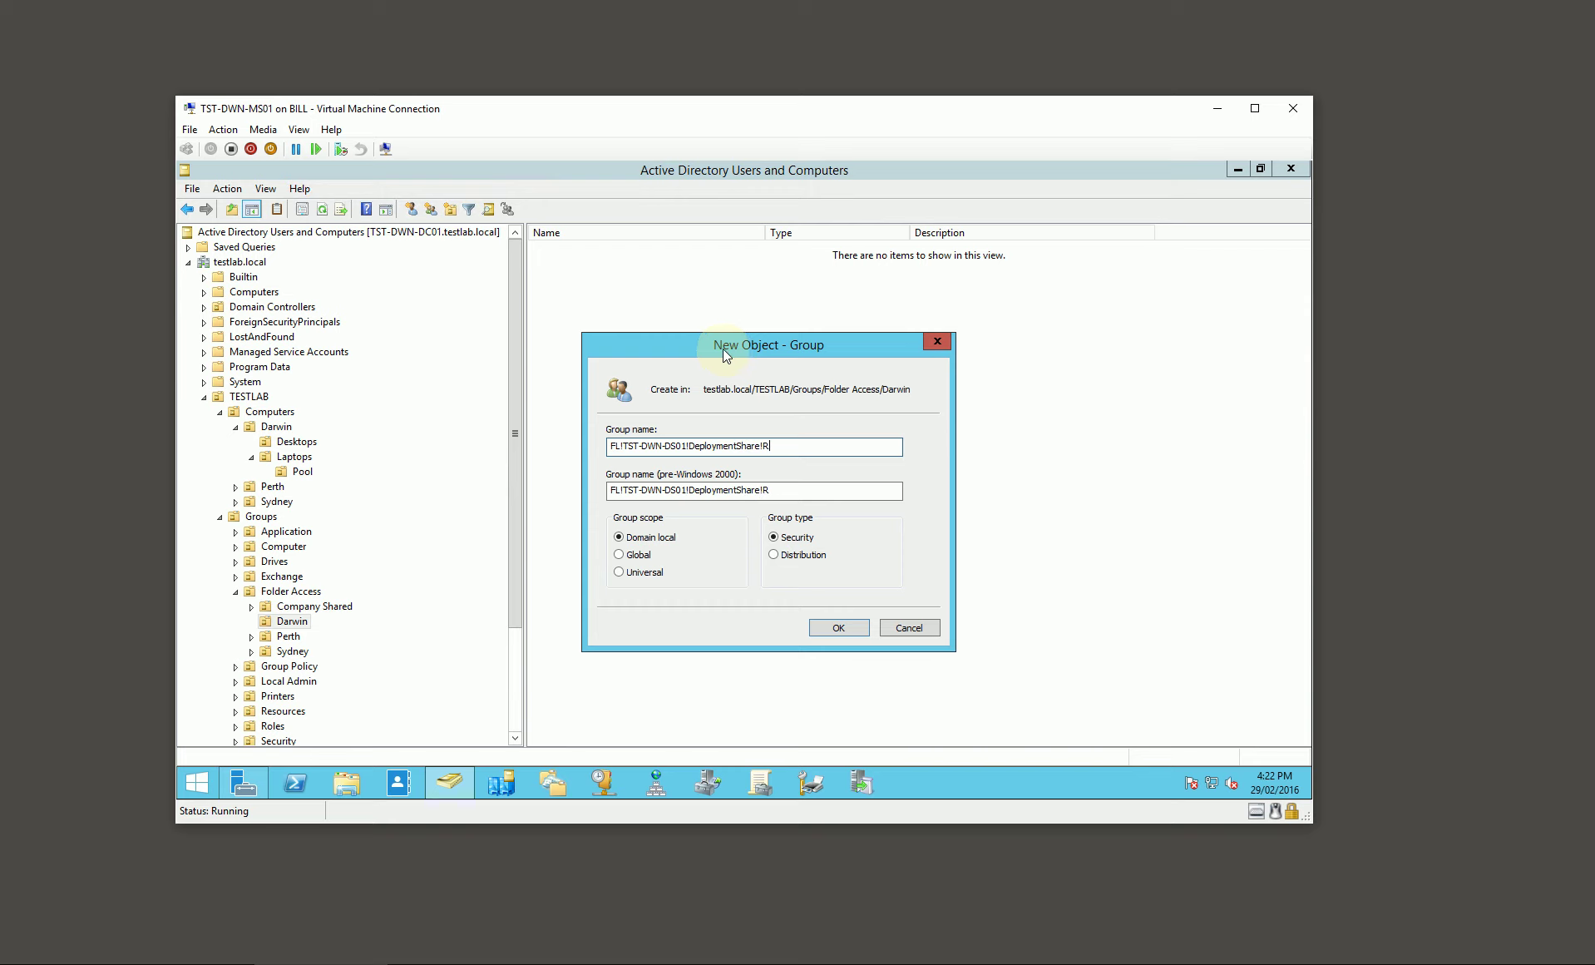
left_click(838, 627)
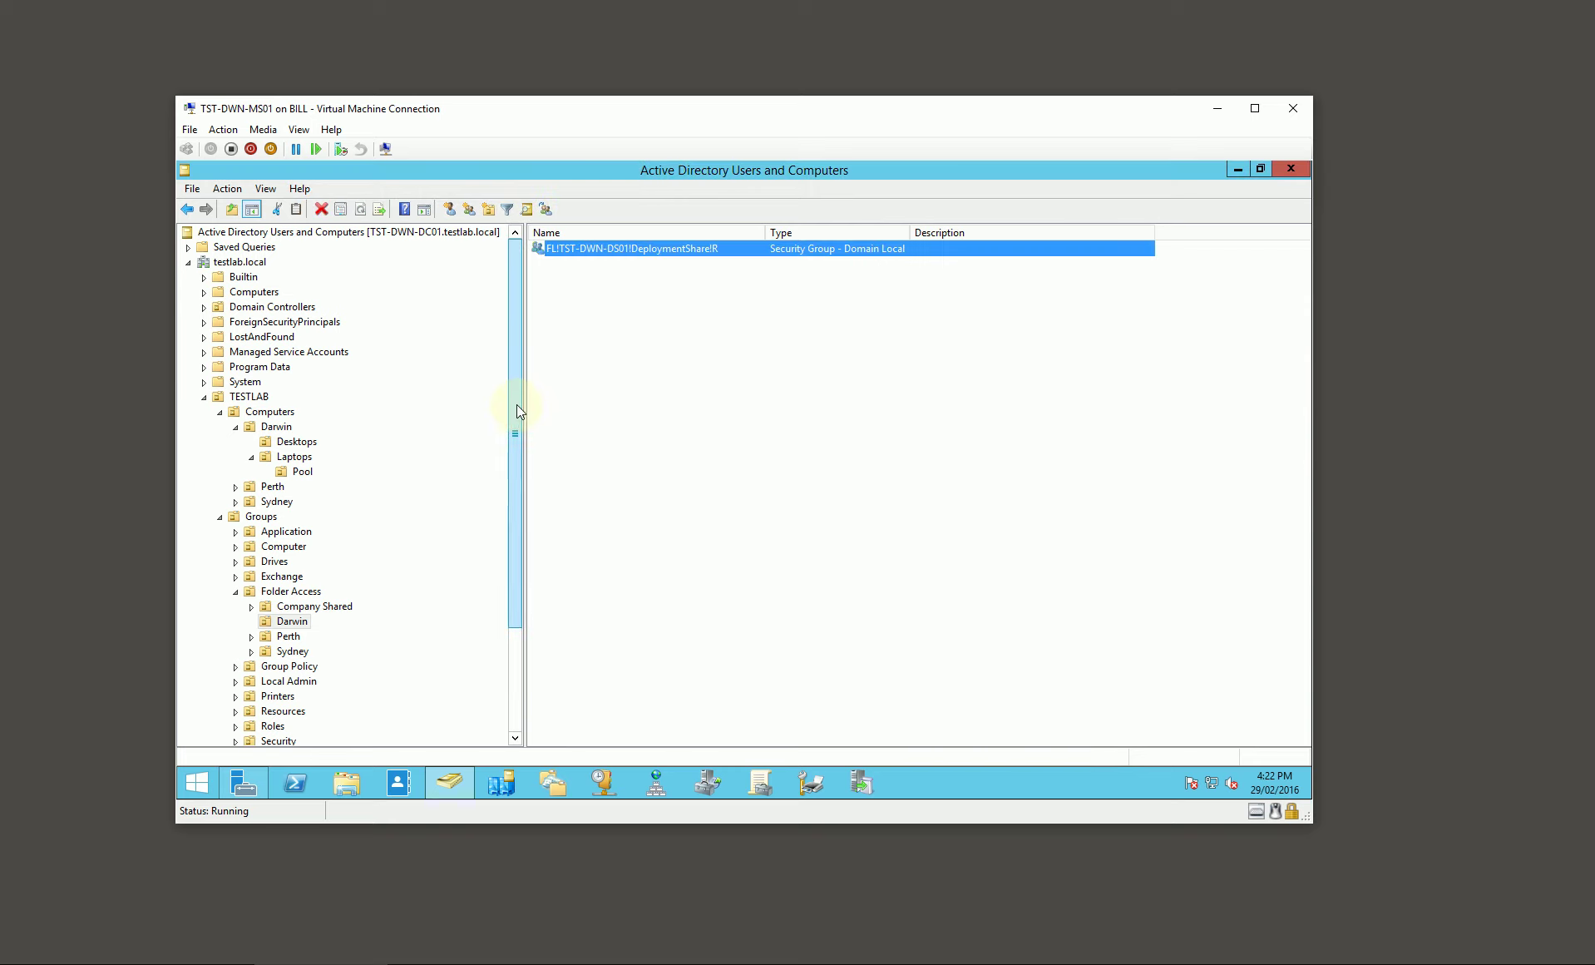
left_click_drag(516, 406, 521, 539)
Step: Create a No Logon Rights group in the domain's Users container
left_click(242, 696)
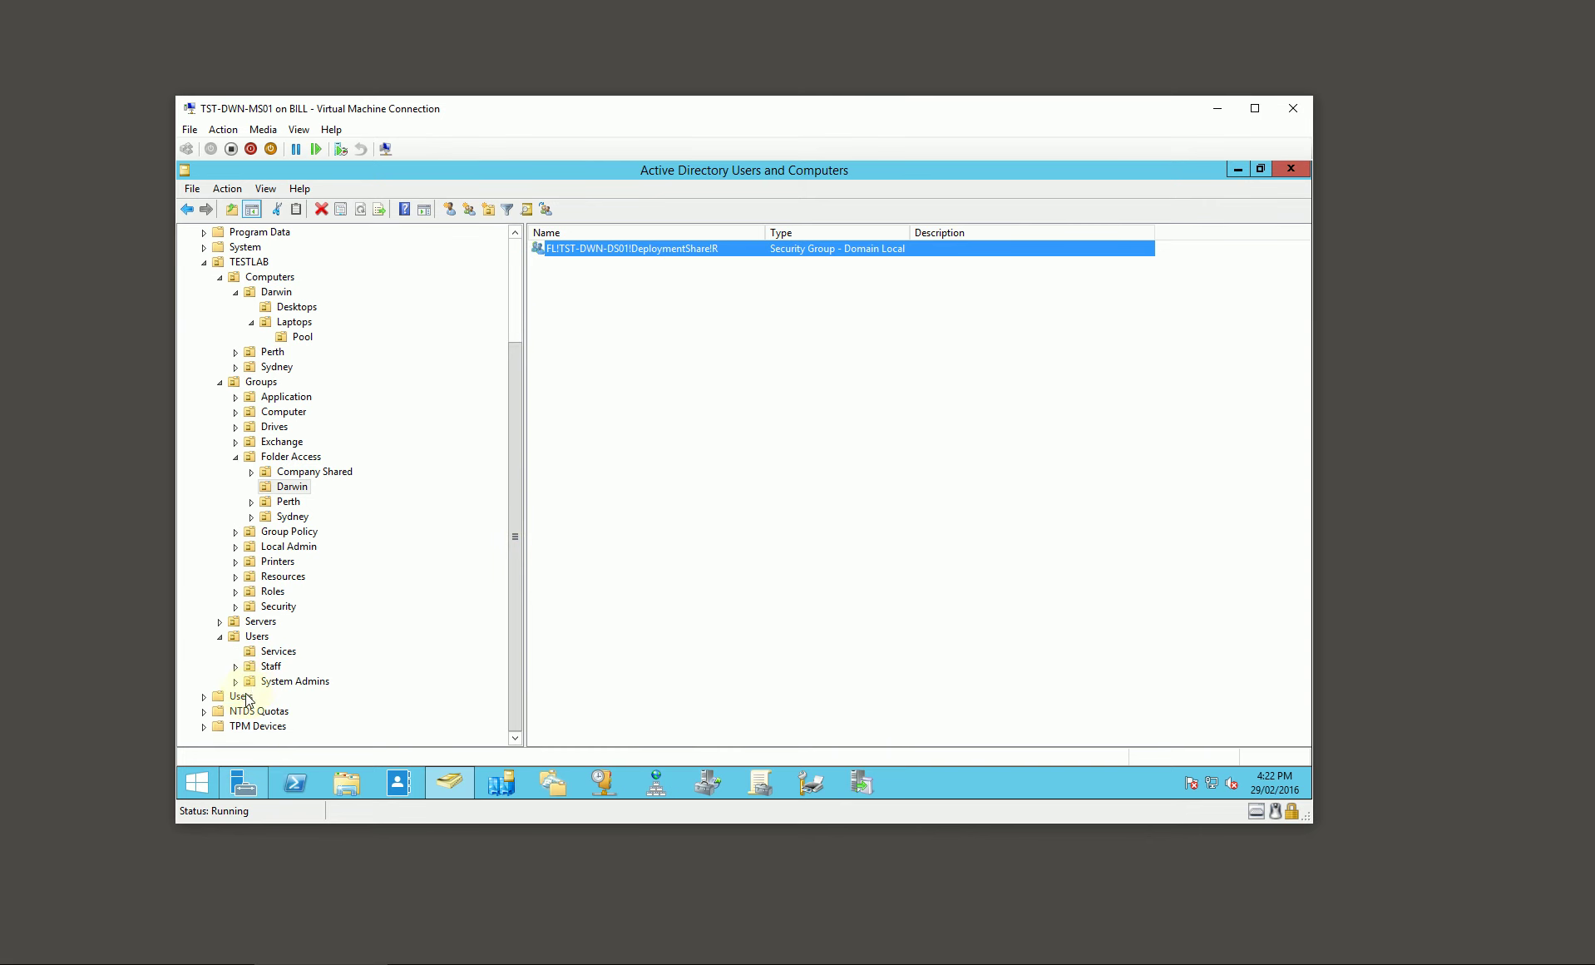
right_click(606, 662)
mouse_move(682, 488)
left_click(821, 528)
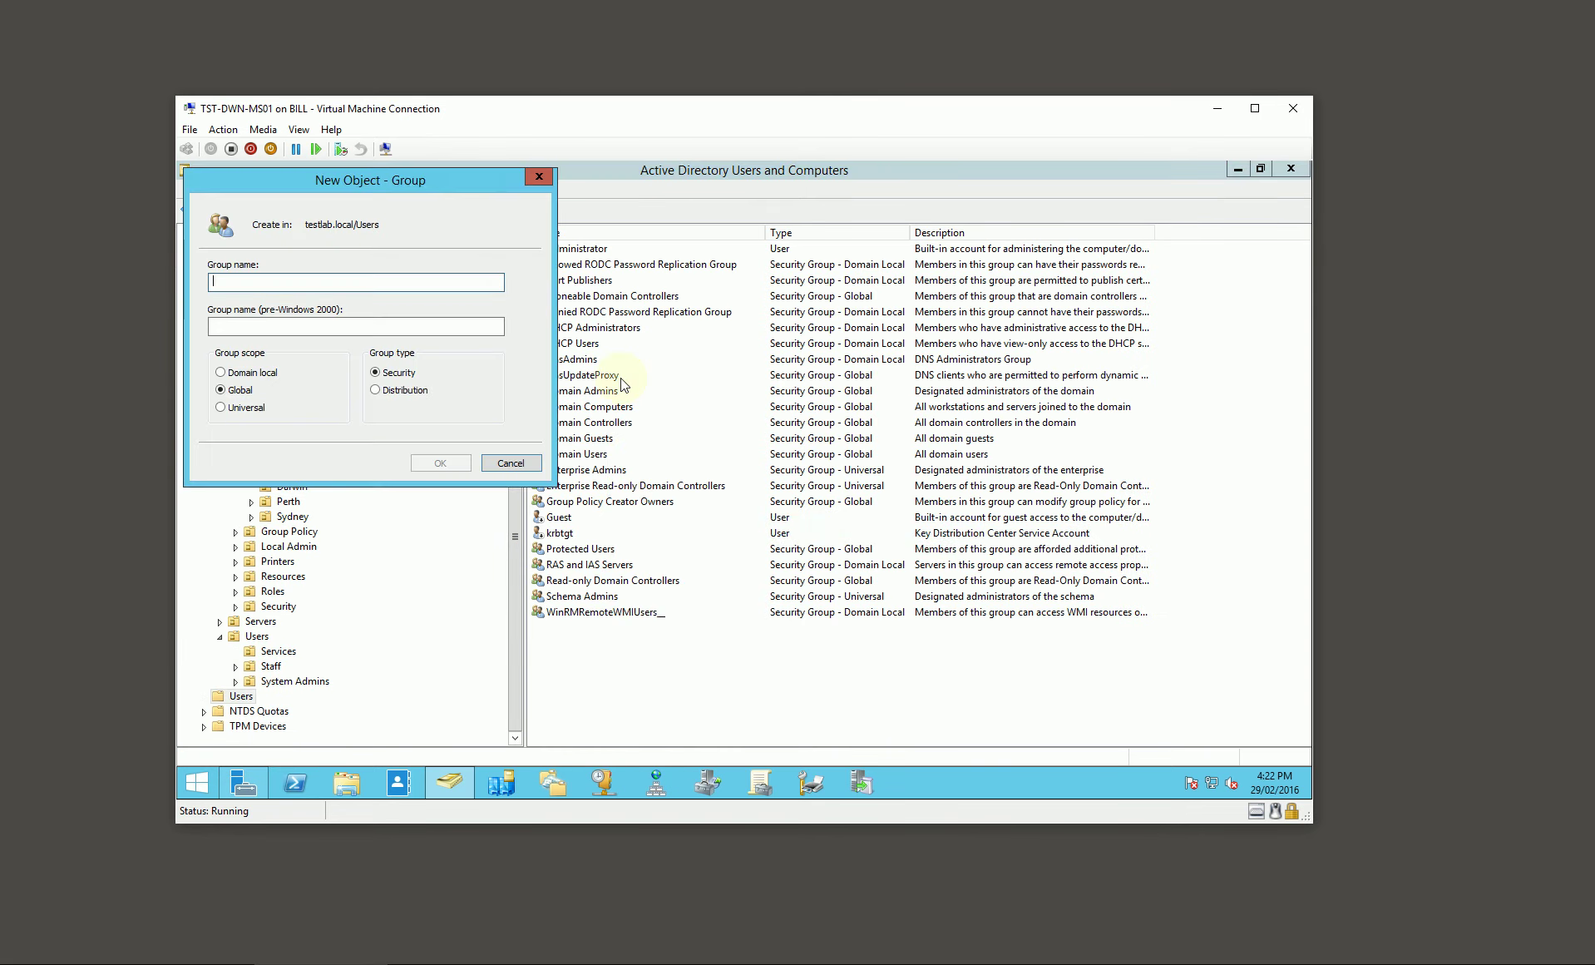
type("No Logon Rights")
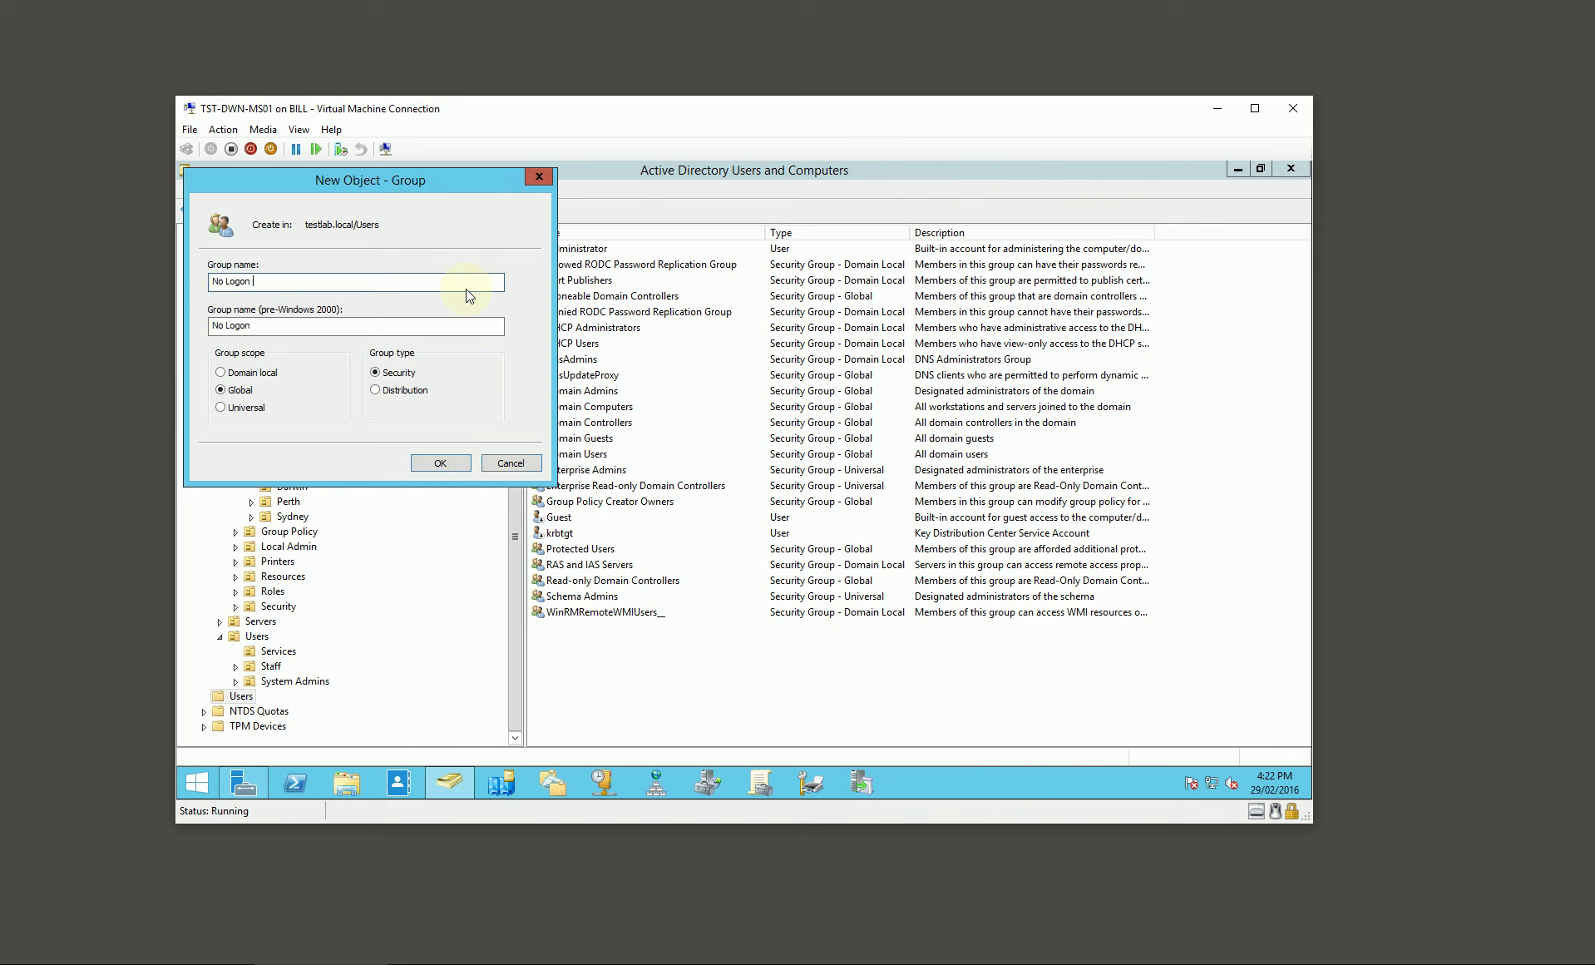
key("Return")
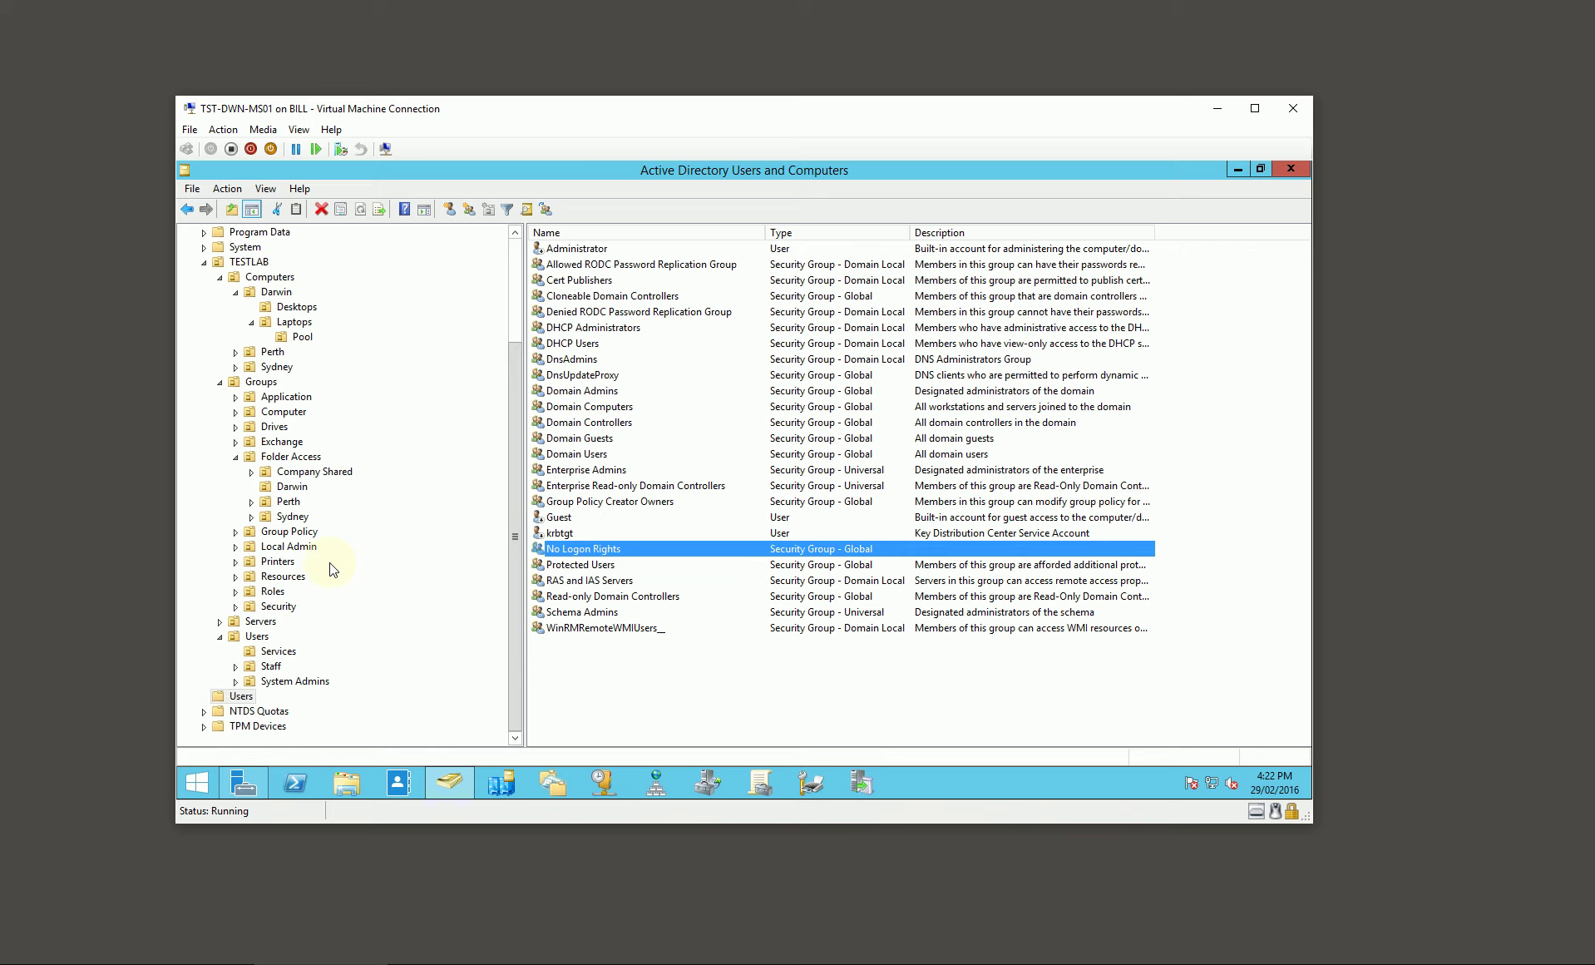
Step: Create domain-local group SEC!AD Computer Account Admin in Groups\Security
left_click(293, 605)
right_click(576, 348)
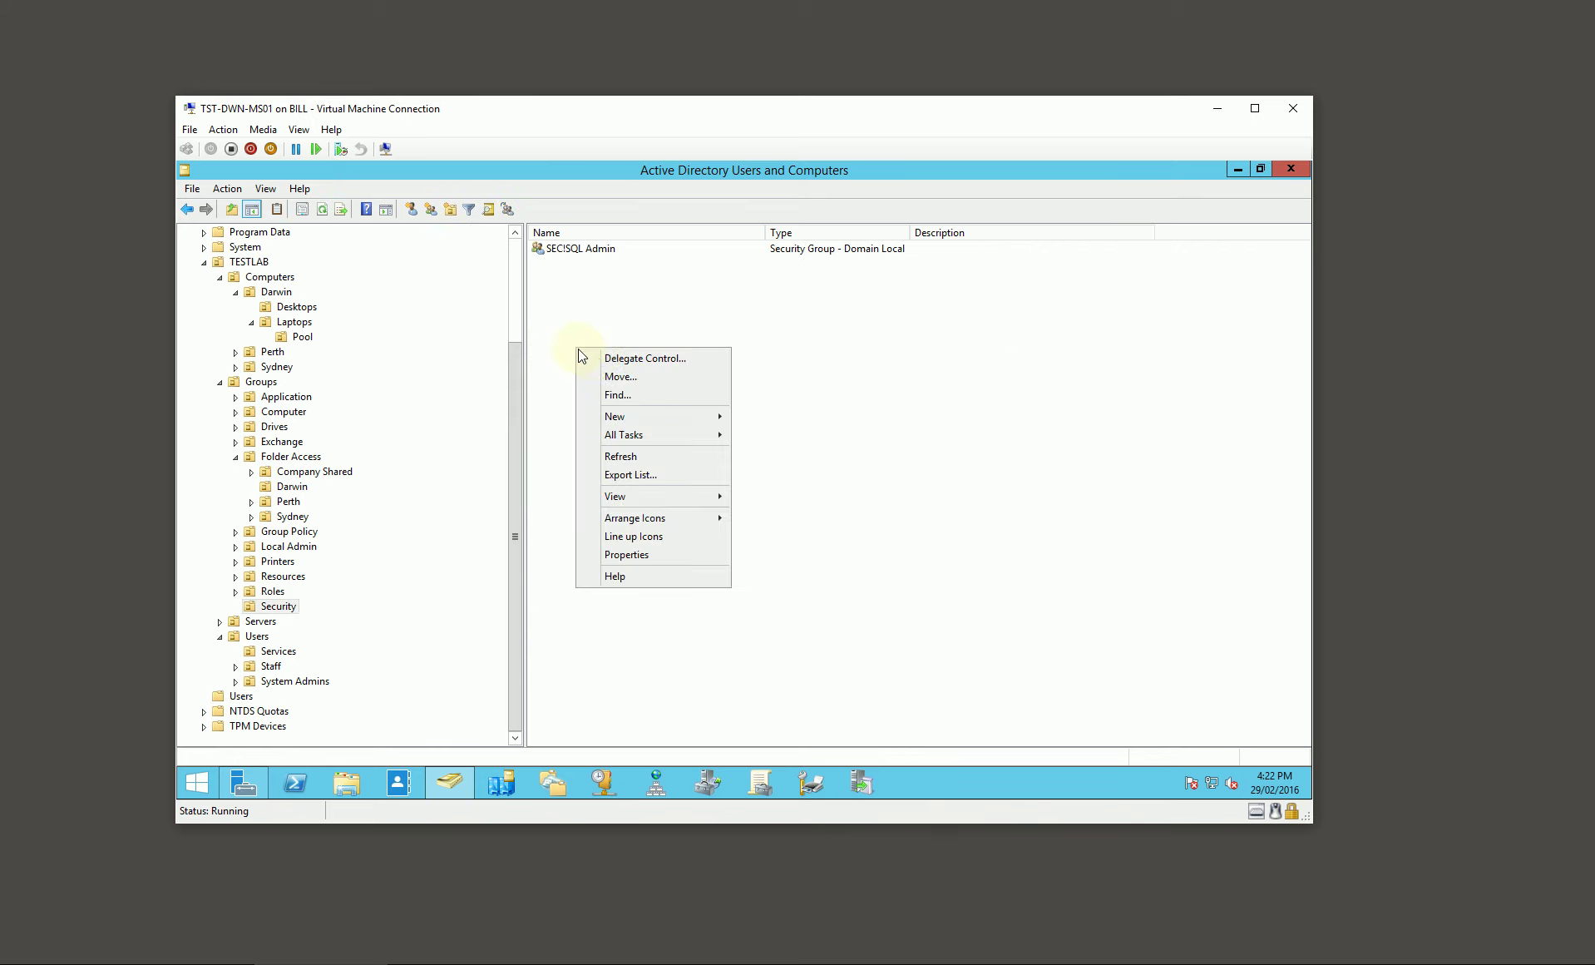
mouse_move(648, 418)
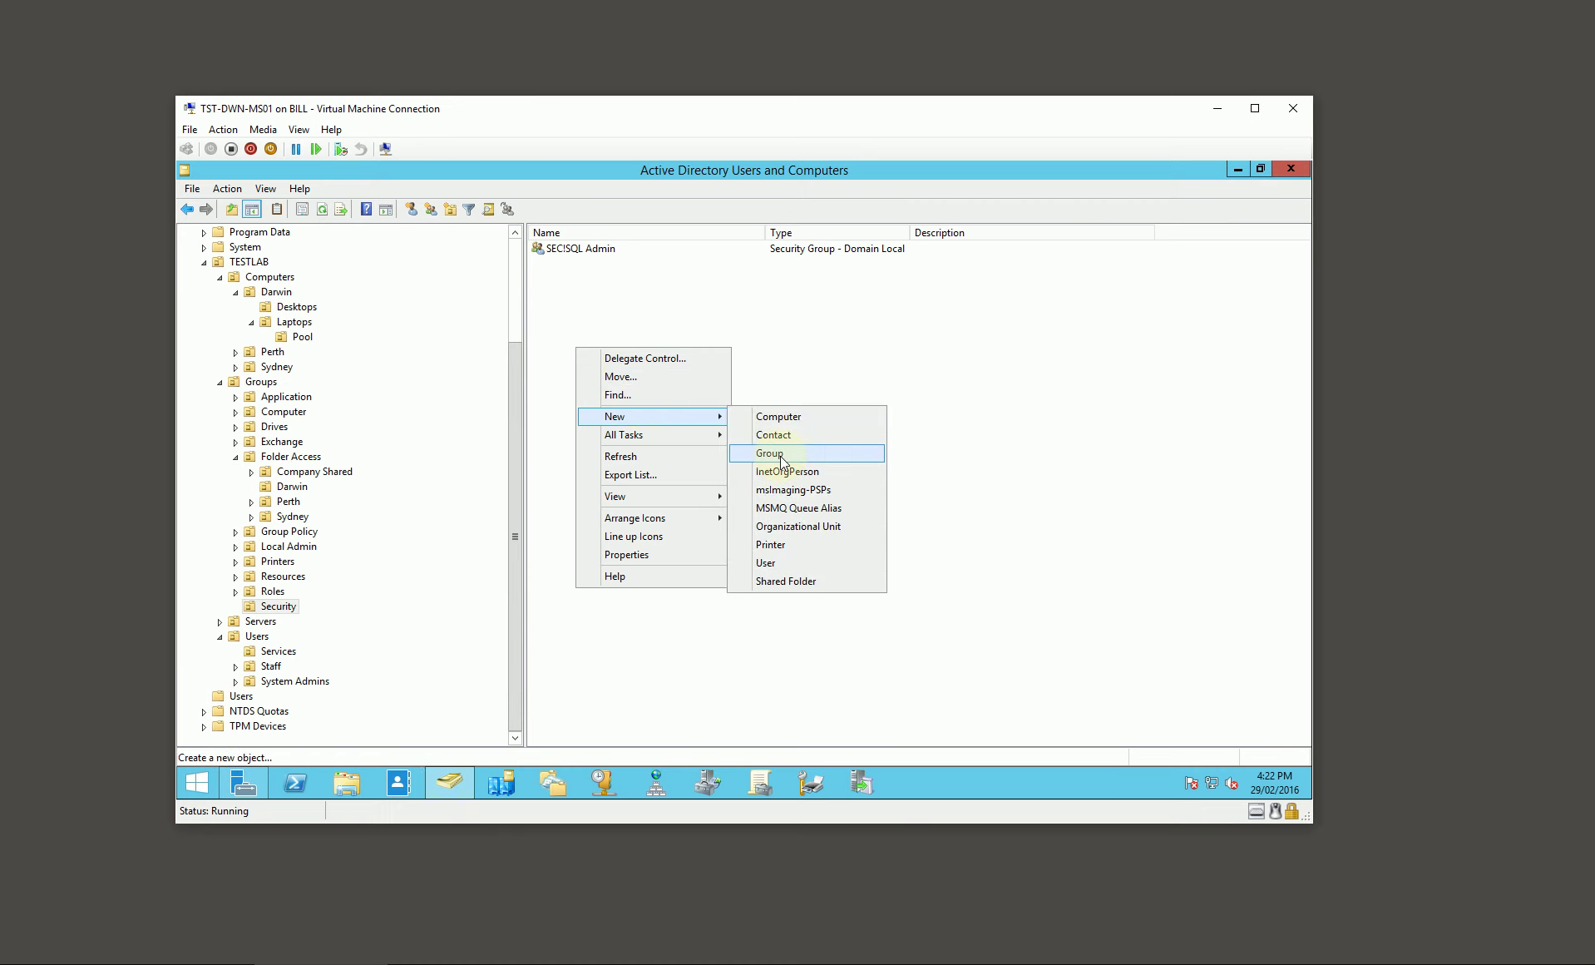
left_click(782, 458)
left_click(259, 371)
left_click(280, 290)
type("SEC!AD Compute")
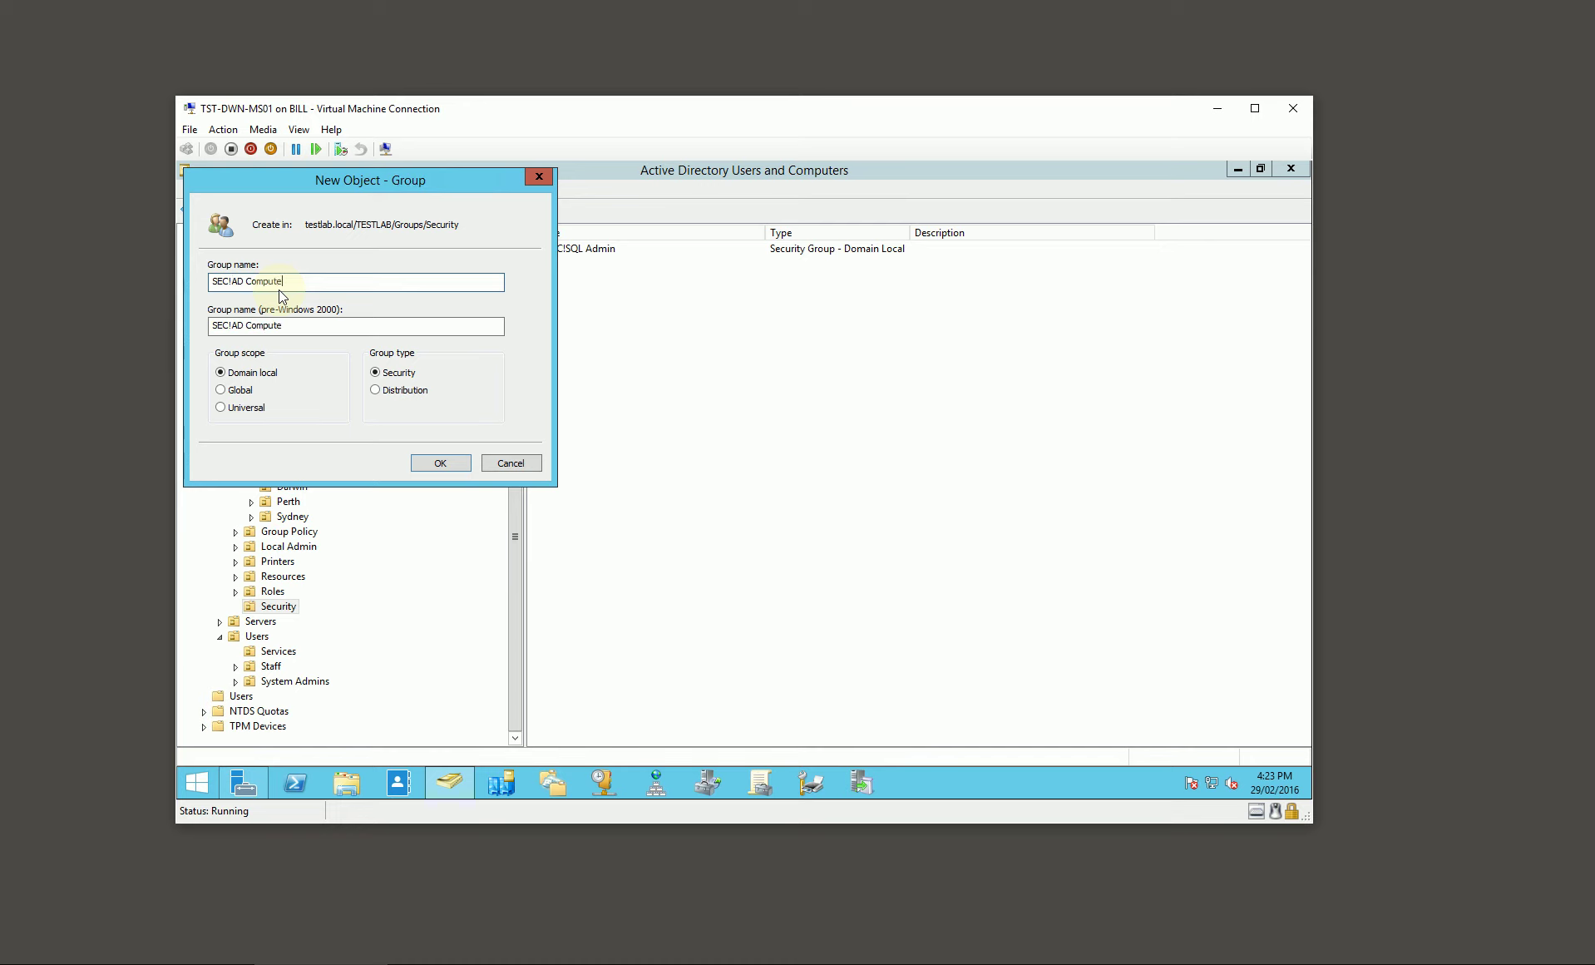
type("r Account Admin")
key("Return")
mouse_move(518, 389)
left_mouse_down()
mouse_move(515, 359)
mouse_move(511, 384)
left_mouse_up()
left_click(277, 326)
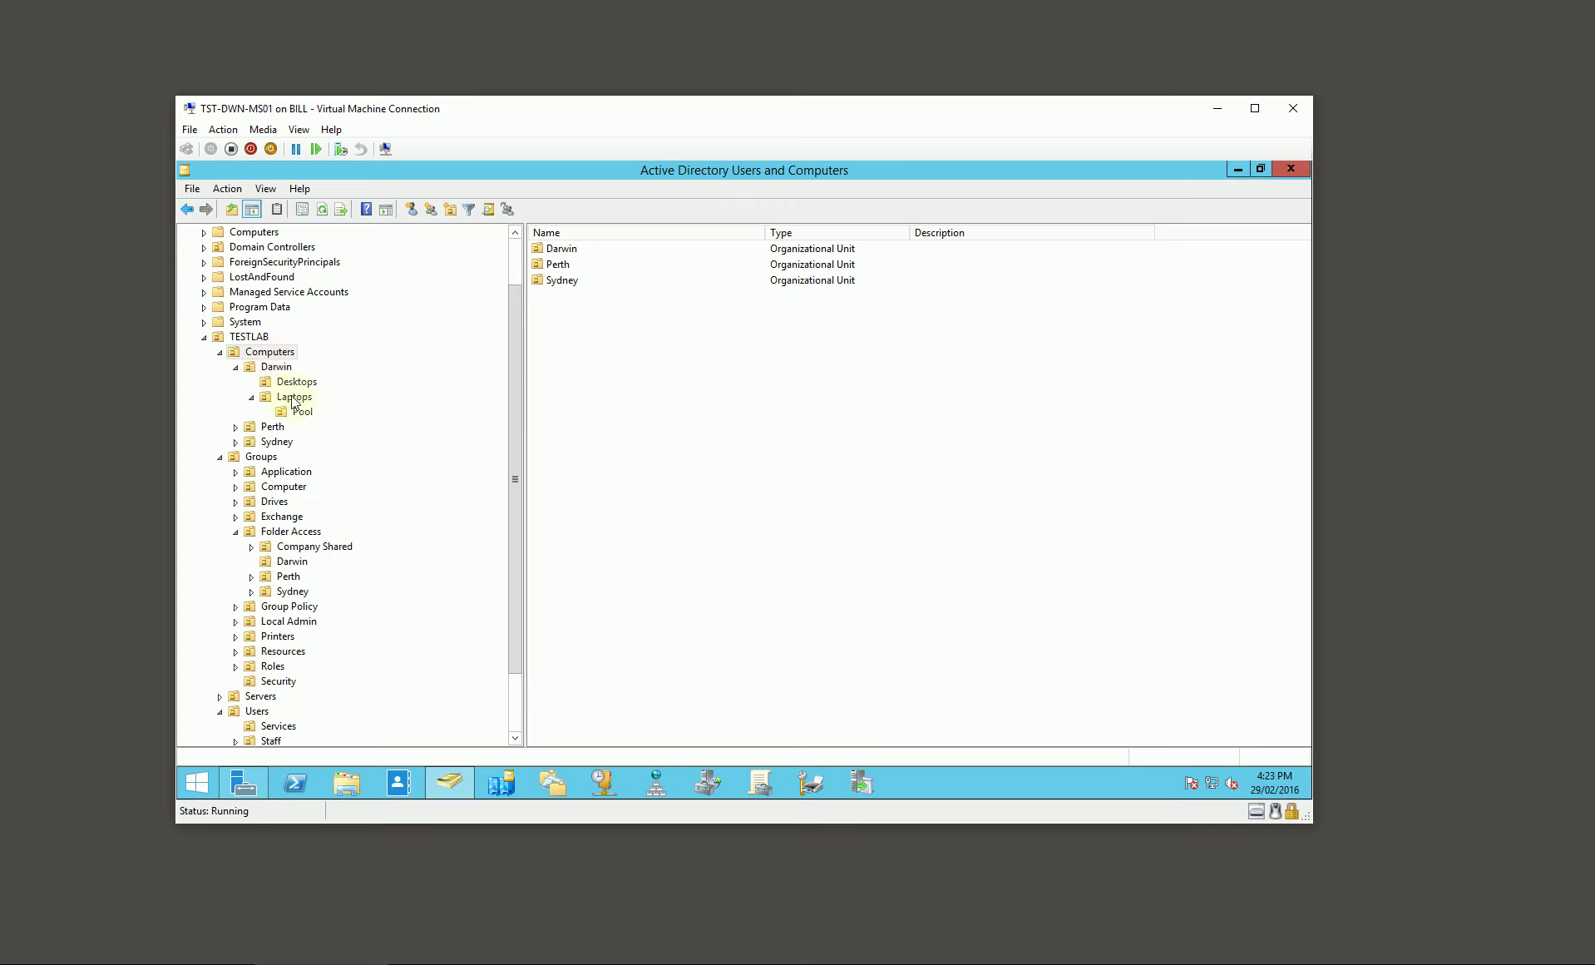
Step: Add a permission entry for SEC!AD Computer Account Admin in the Computers OU's advanced security
right_click(278, 350)
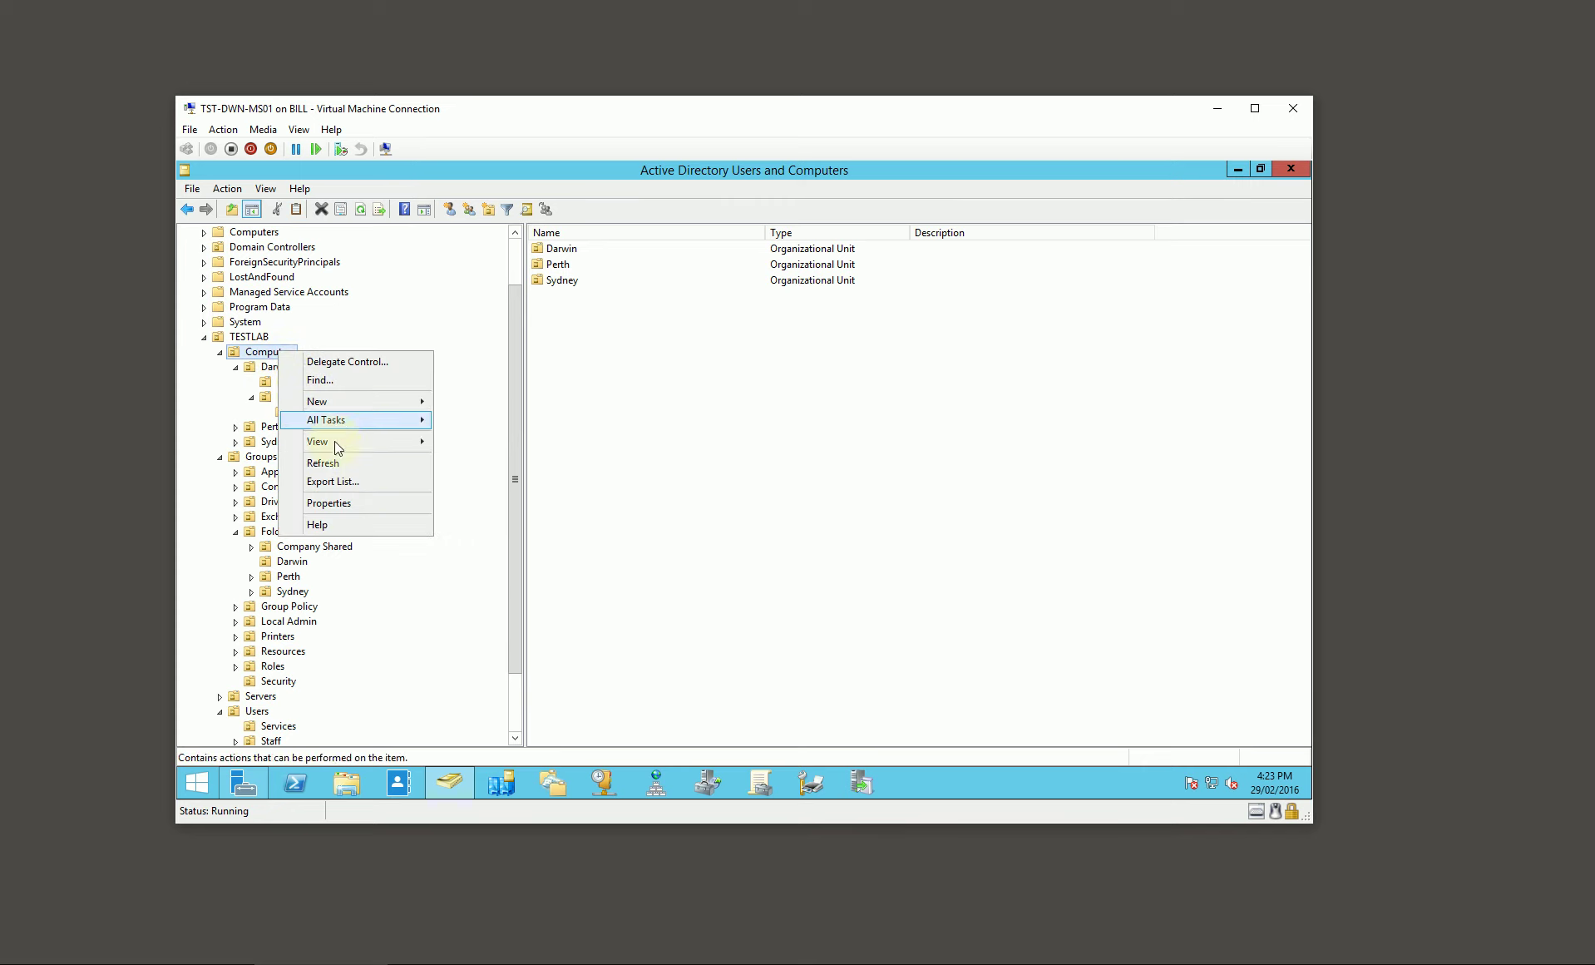
left_click(336, 503)
left_click(742, 312)
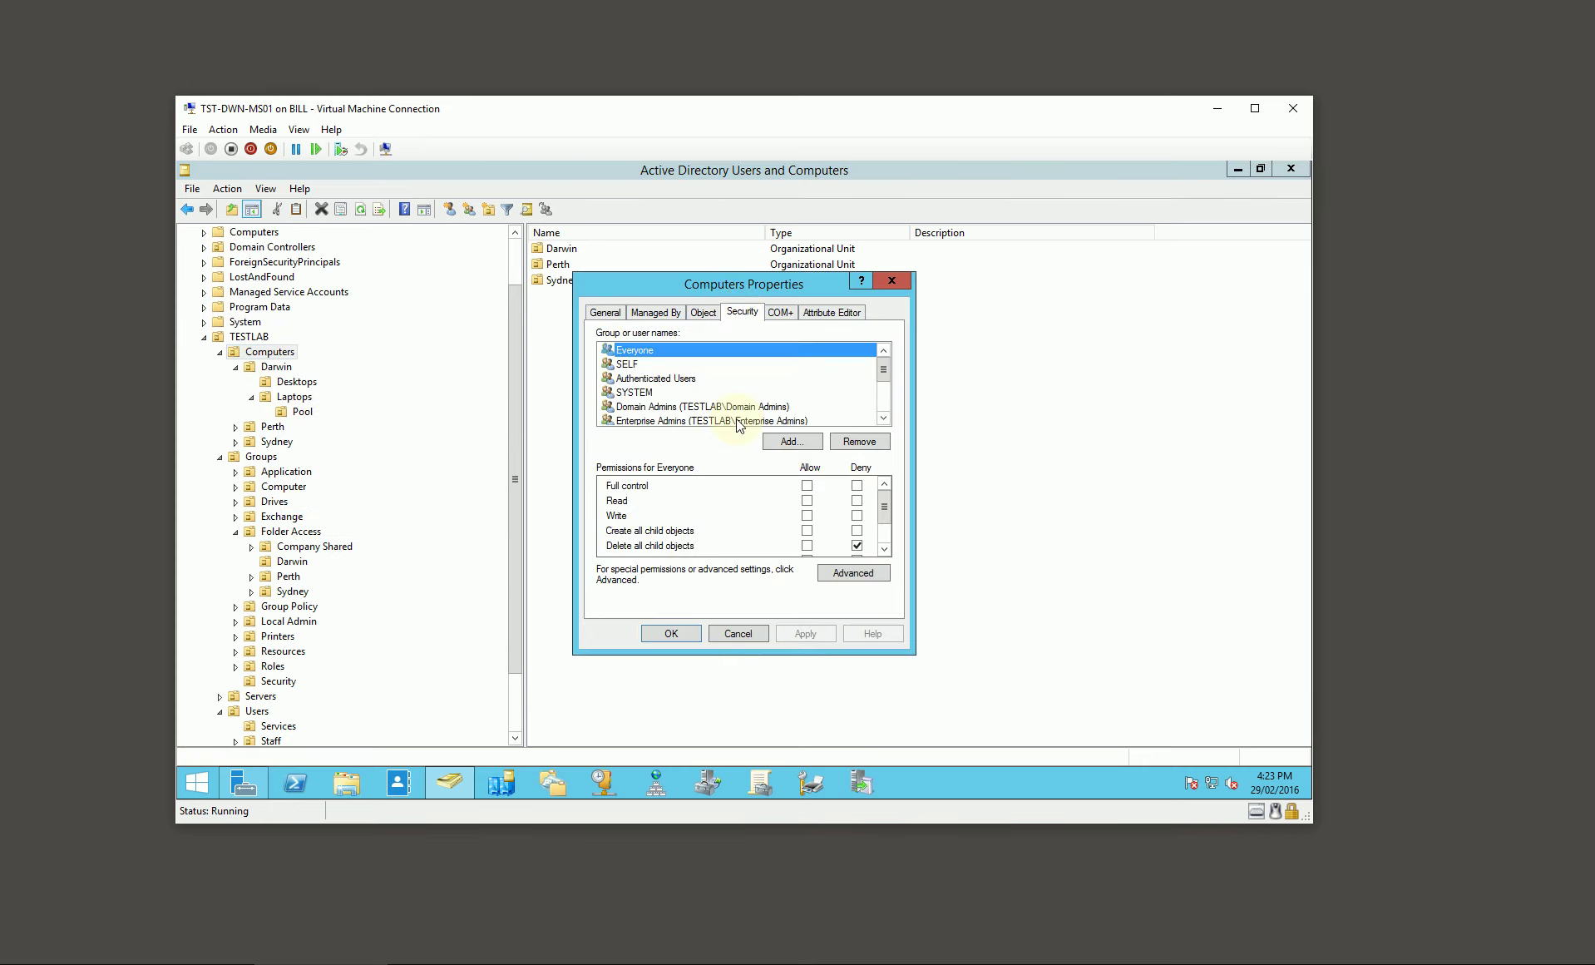
left_click(854, 574)
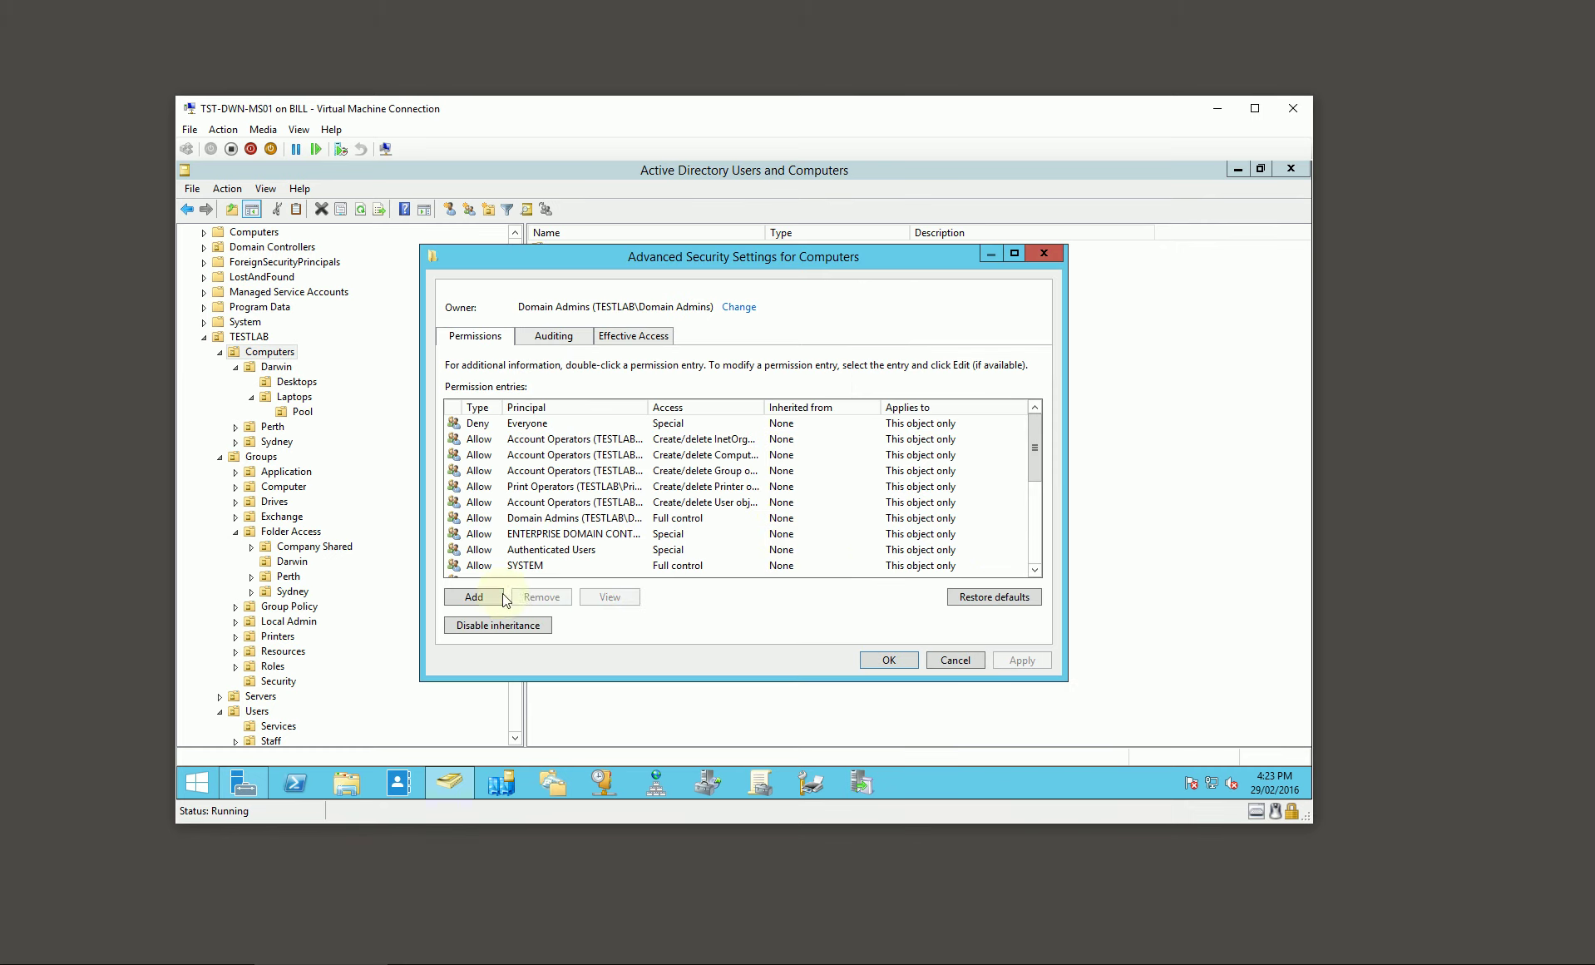
left_click(502, 593)
left_click(477, 269)
type("sec")
key("Return")
double_click(461, 379)
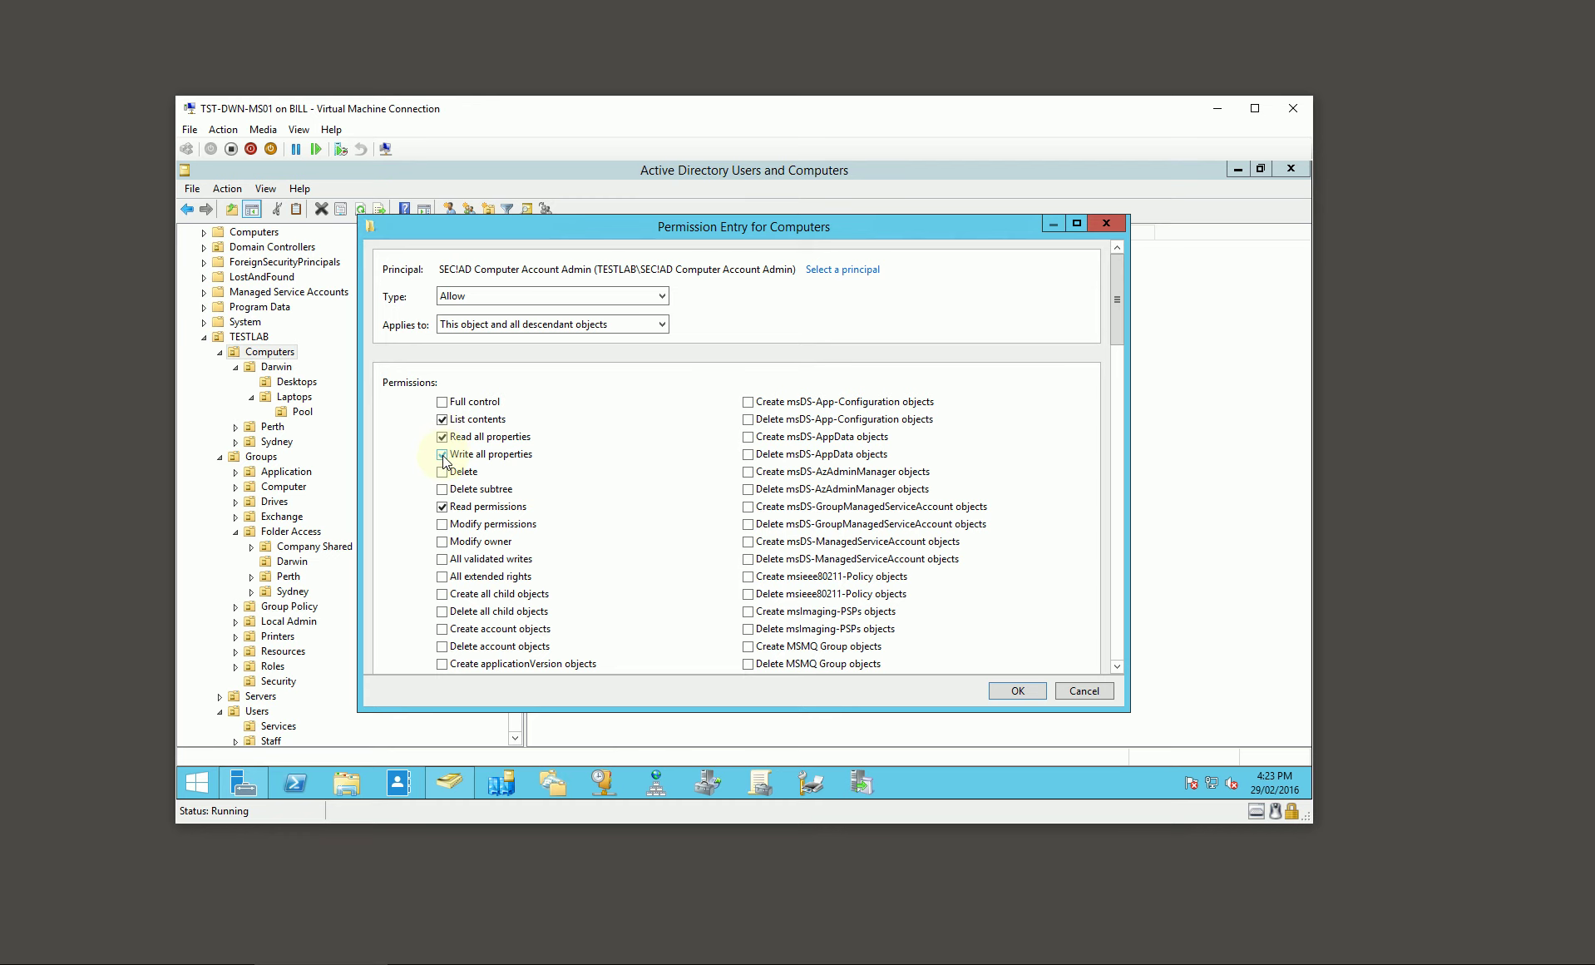
Step: Allow Create and Delete Computer objects, save the permissions, and list the Services OU accounts
scroll(466, 566, "down", 2)
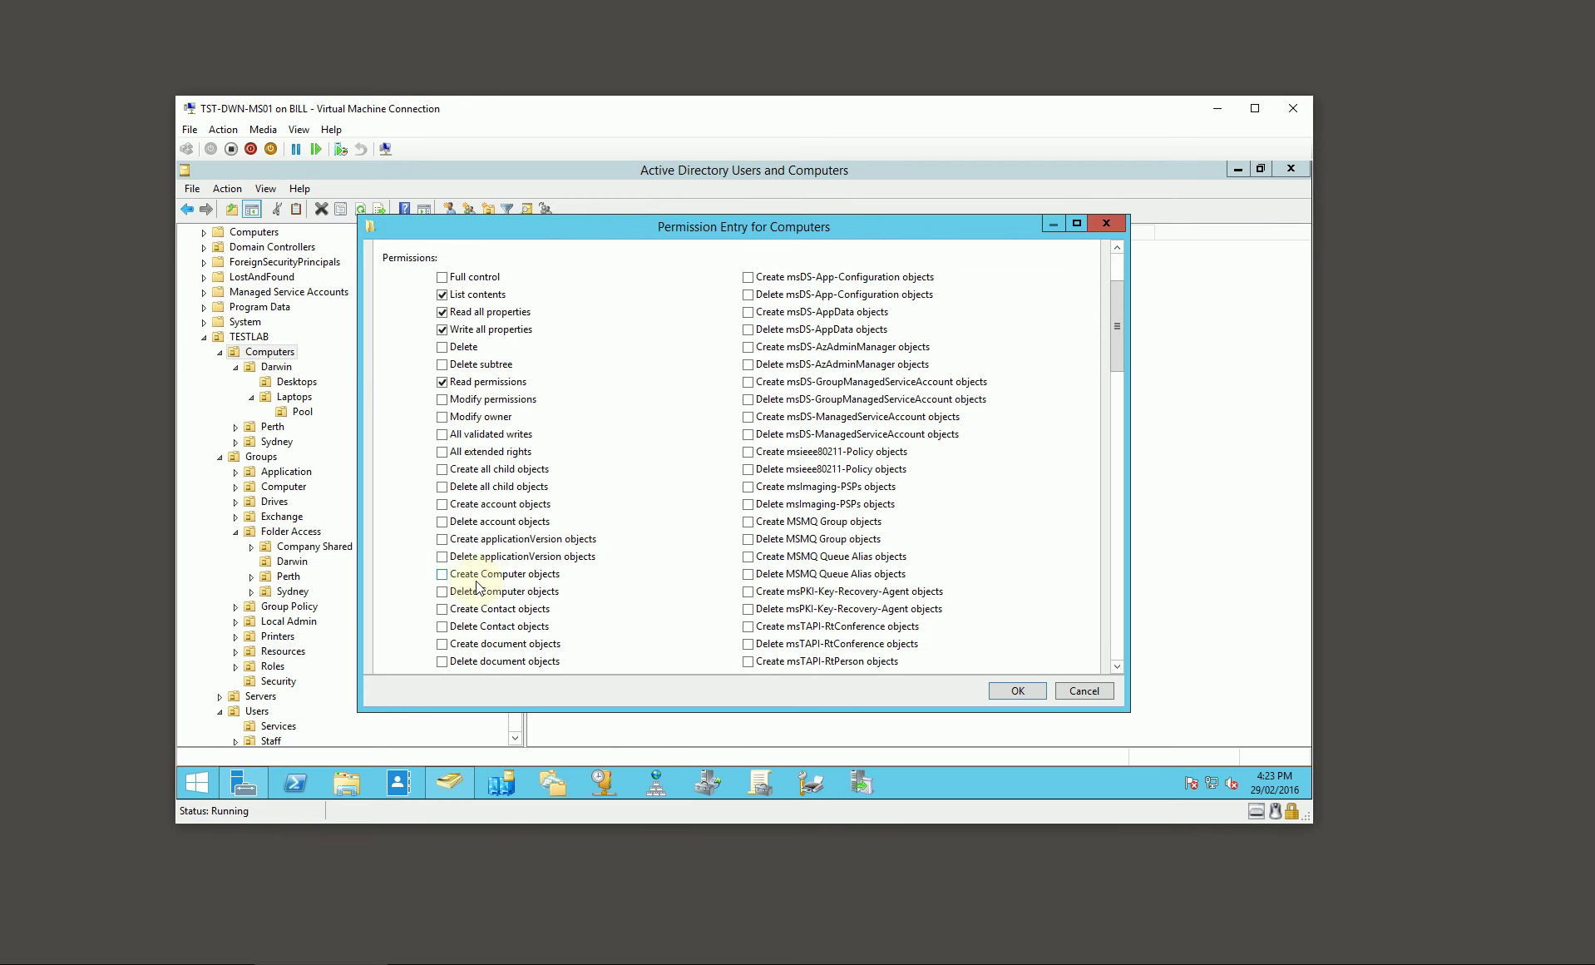
left_click(442, 574)
left_click(441, 592)
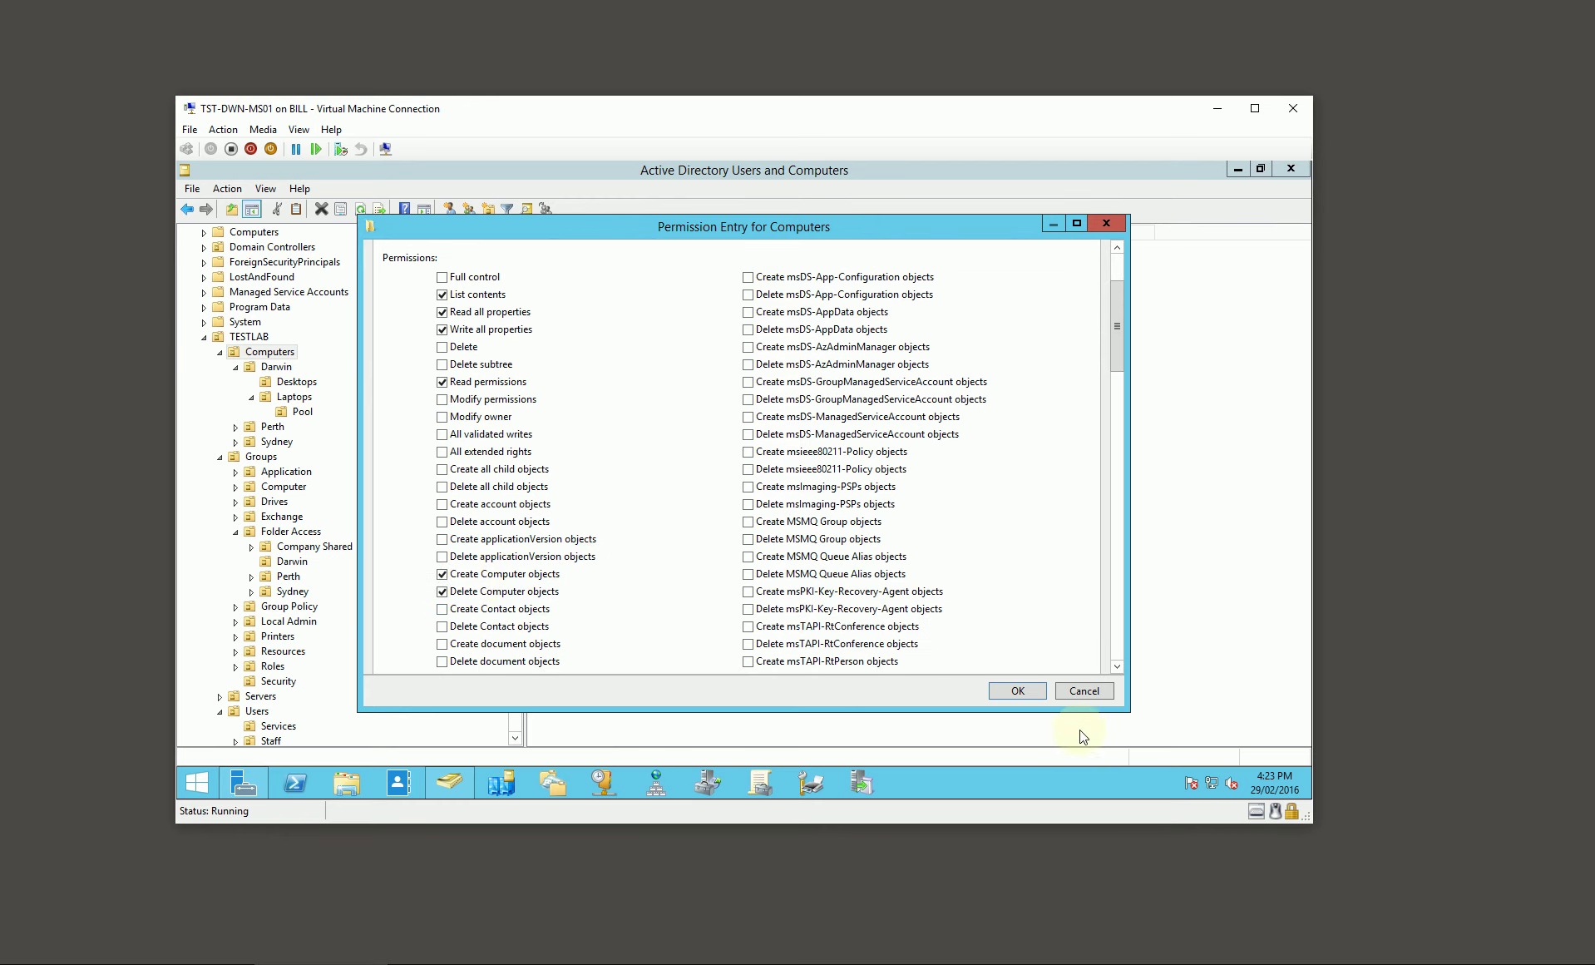
left_click(1027, 691)
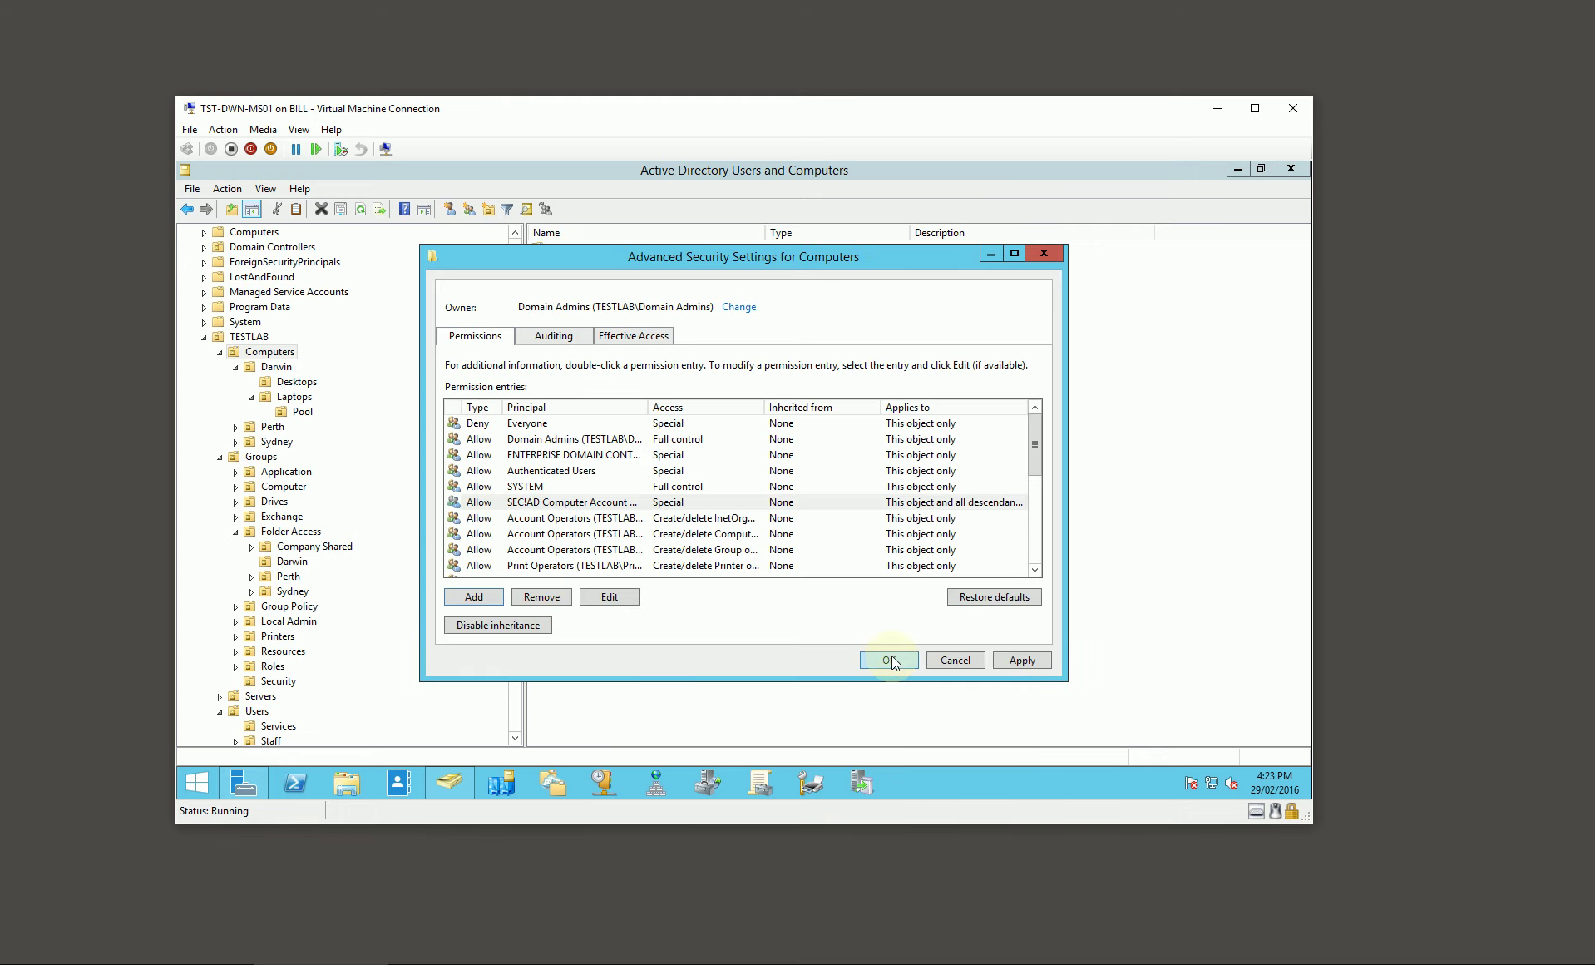
left_click(890, 655)
left_click(683, 633)
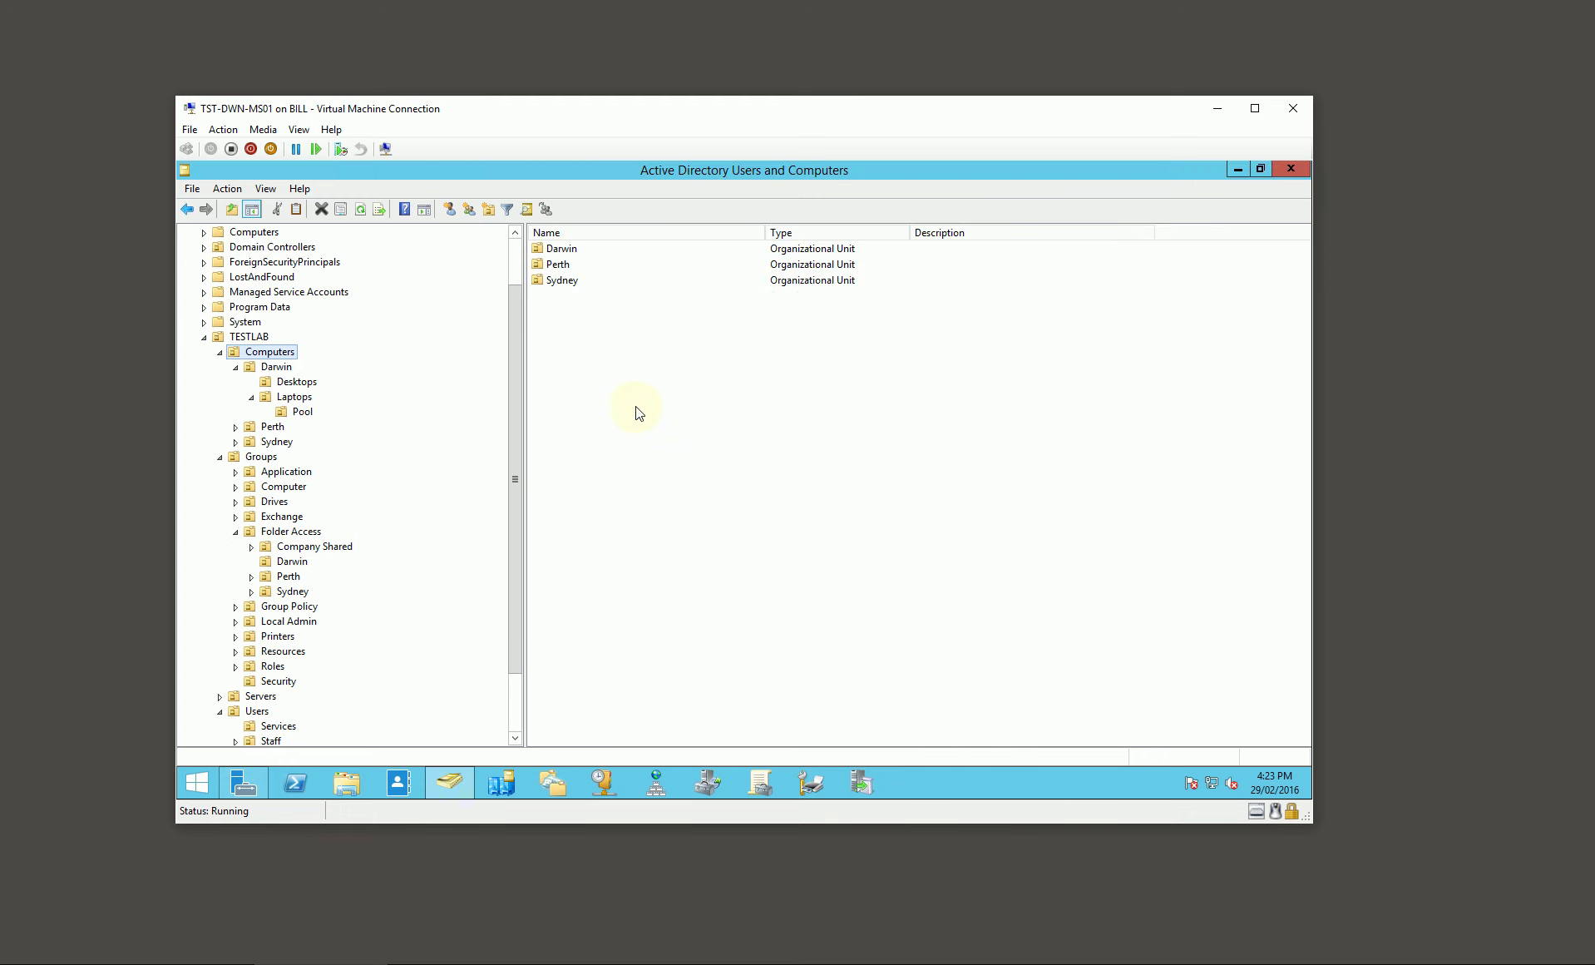
left_click_drag(517, 475, 520, 550)
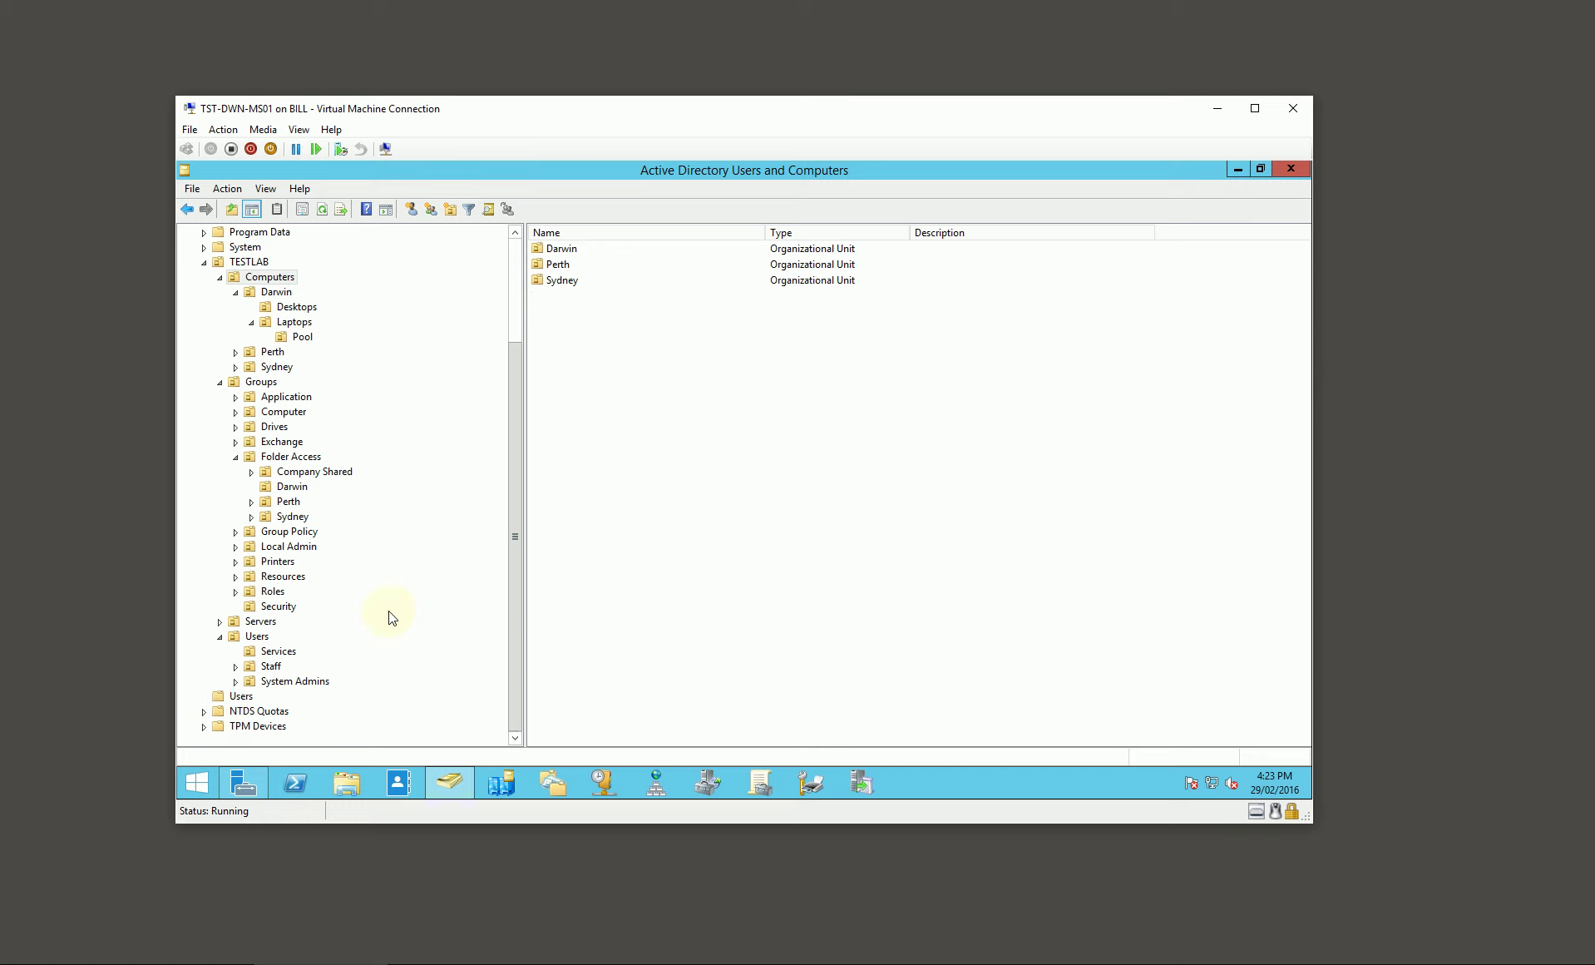
left_click(280, 653)
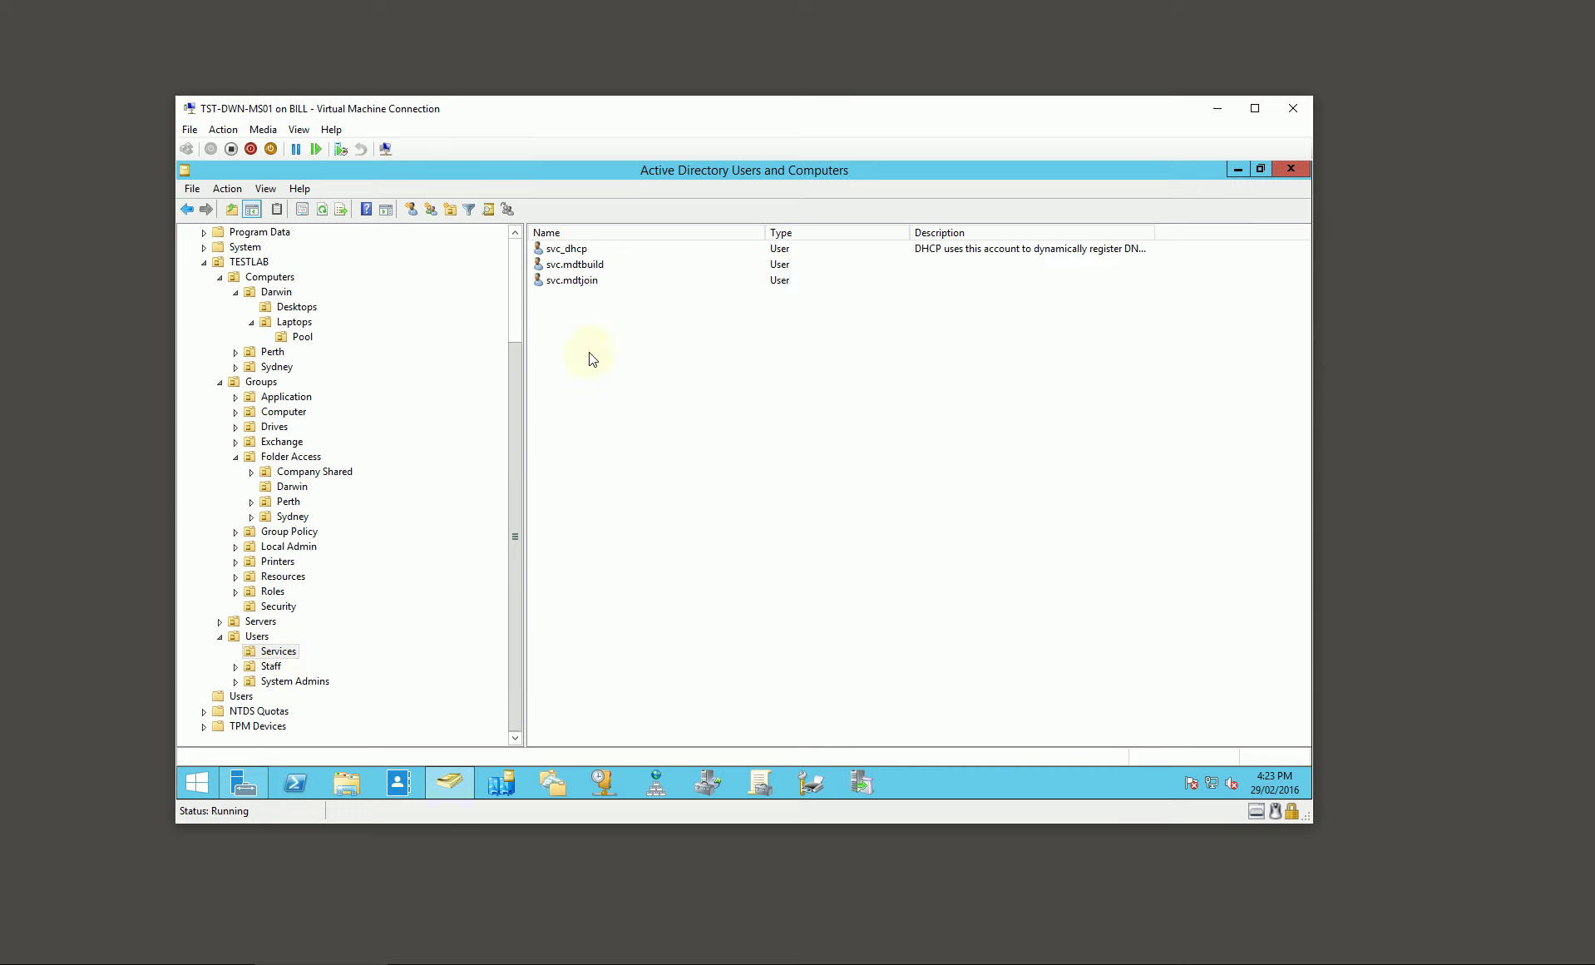
Step: Add svc.mdtbuild to the FL!TST-DWN-DS01!DeploymentShare!R group
double_click(580, 266)
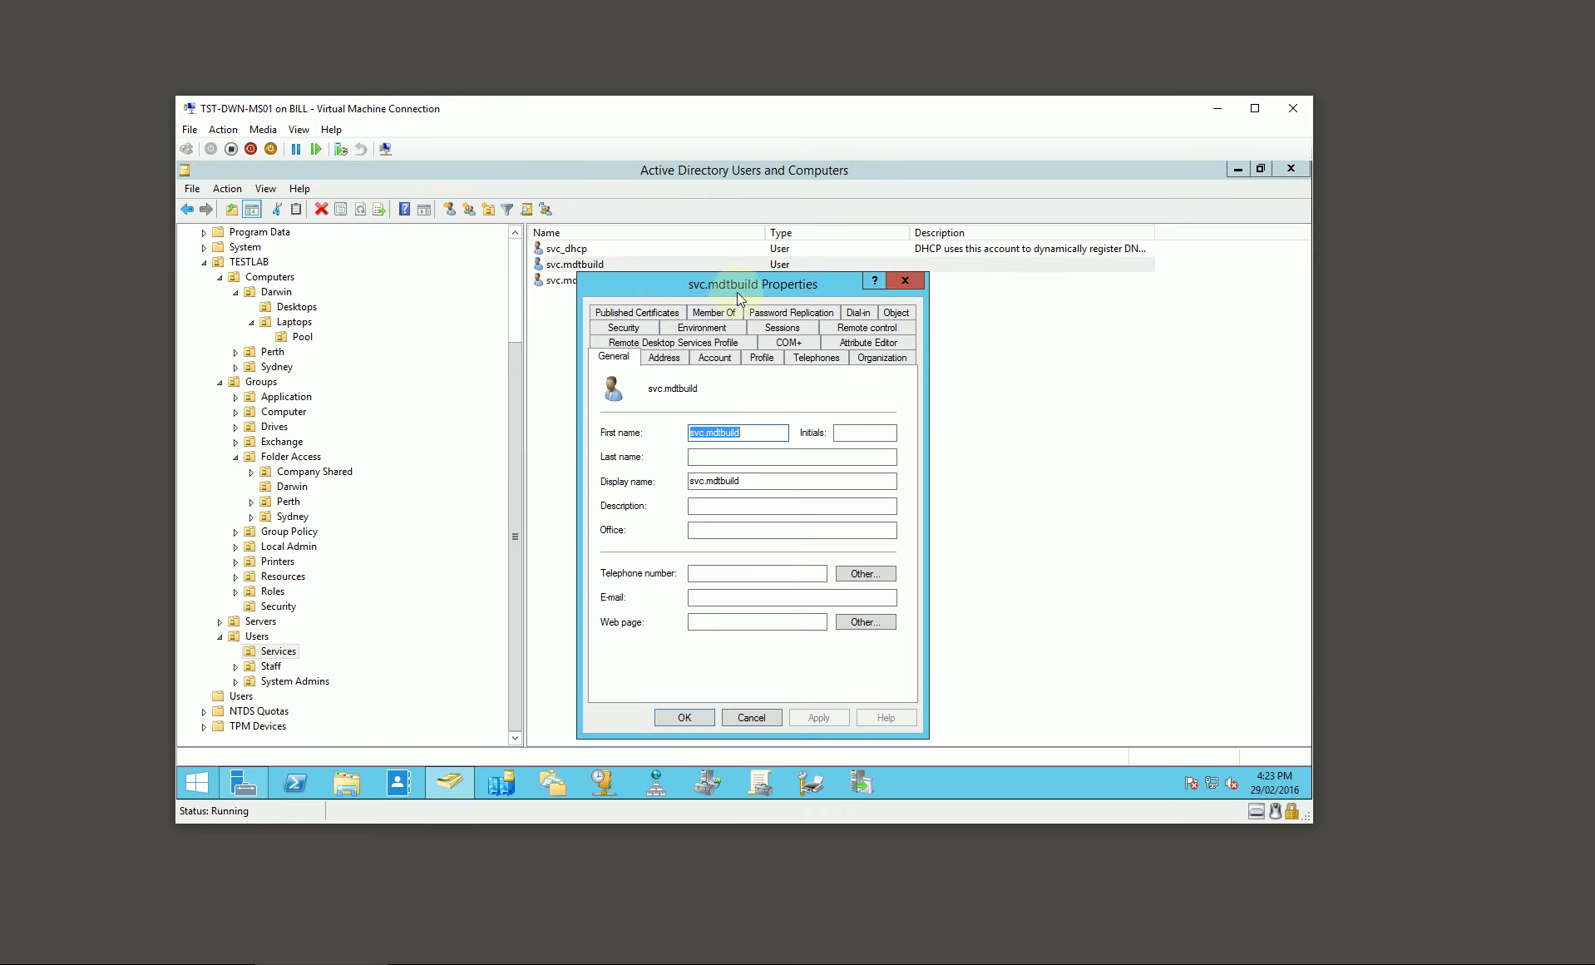
left_click(738, 344)
left_click(660, 584)
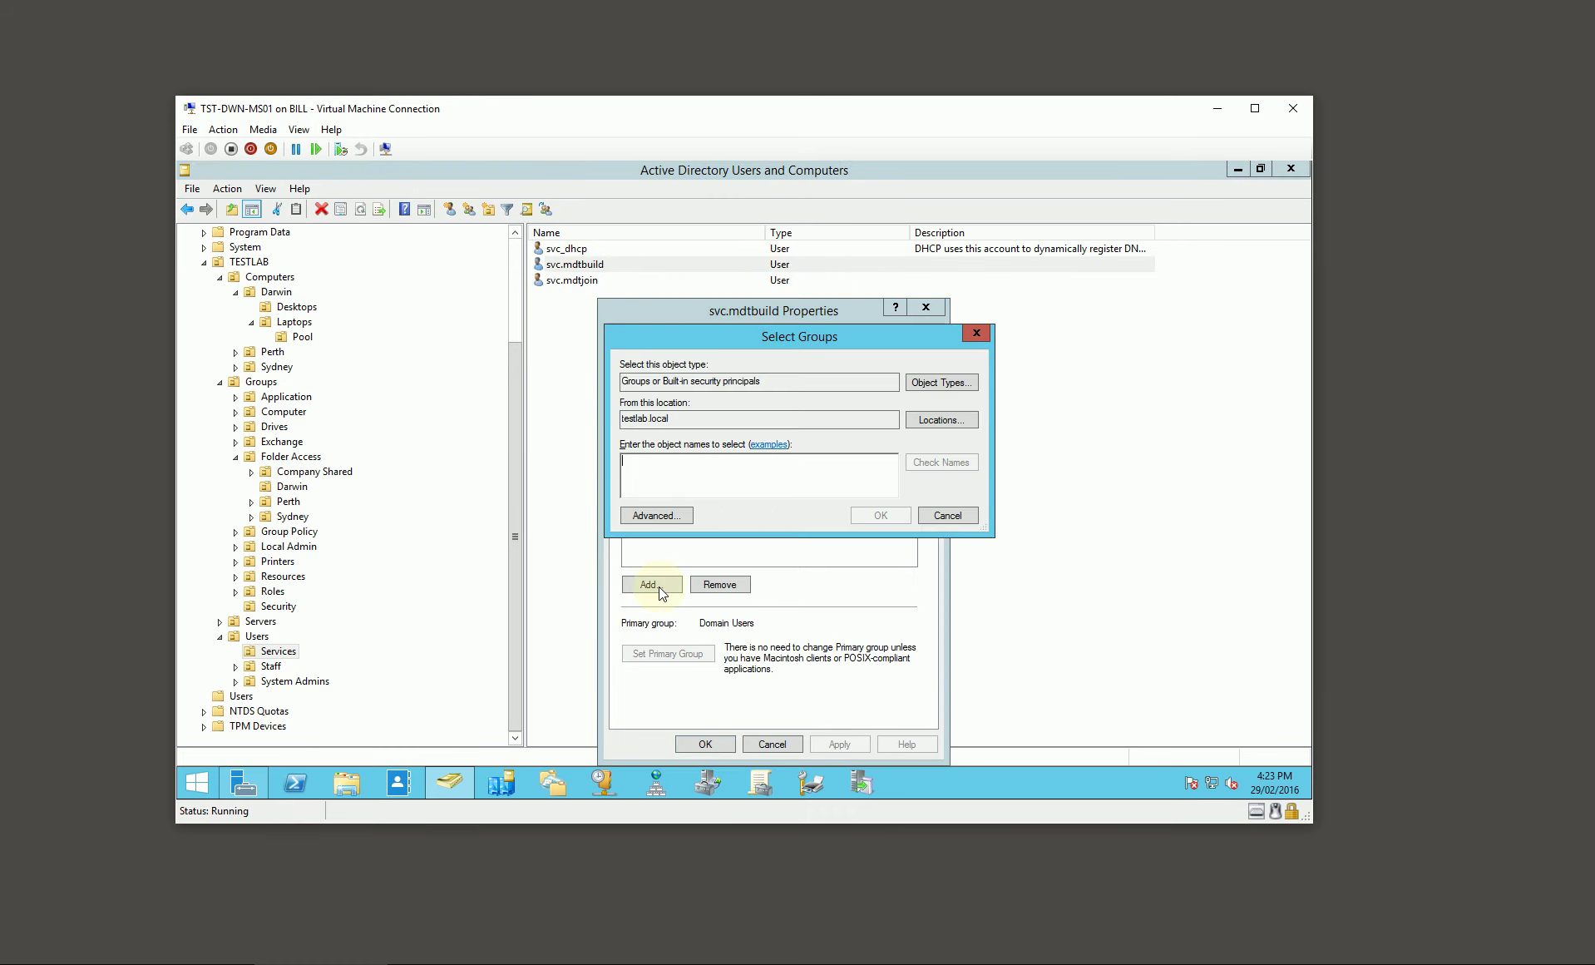
key("ctrl+v")
key("Return")
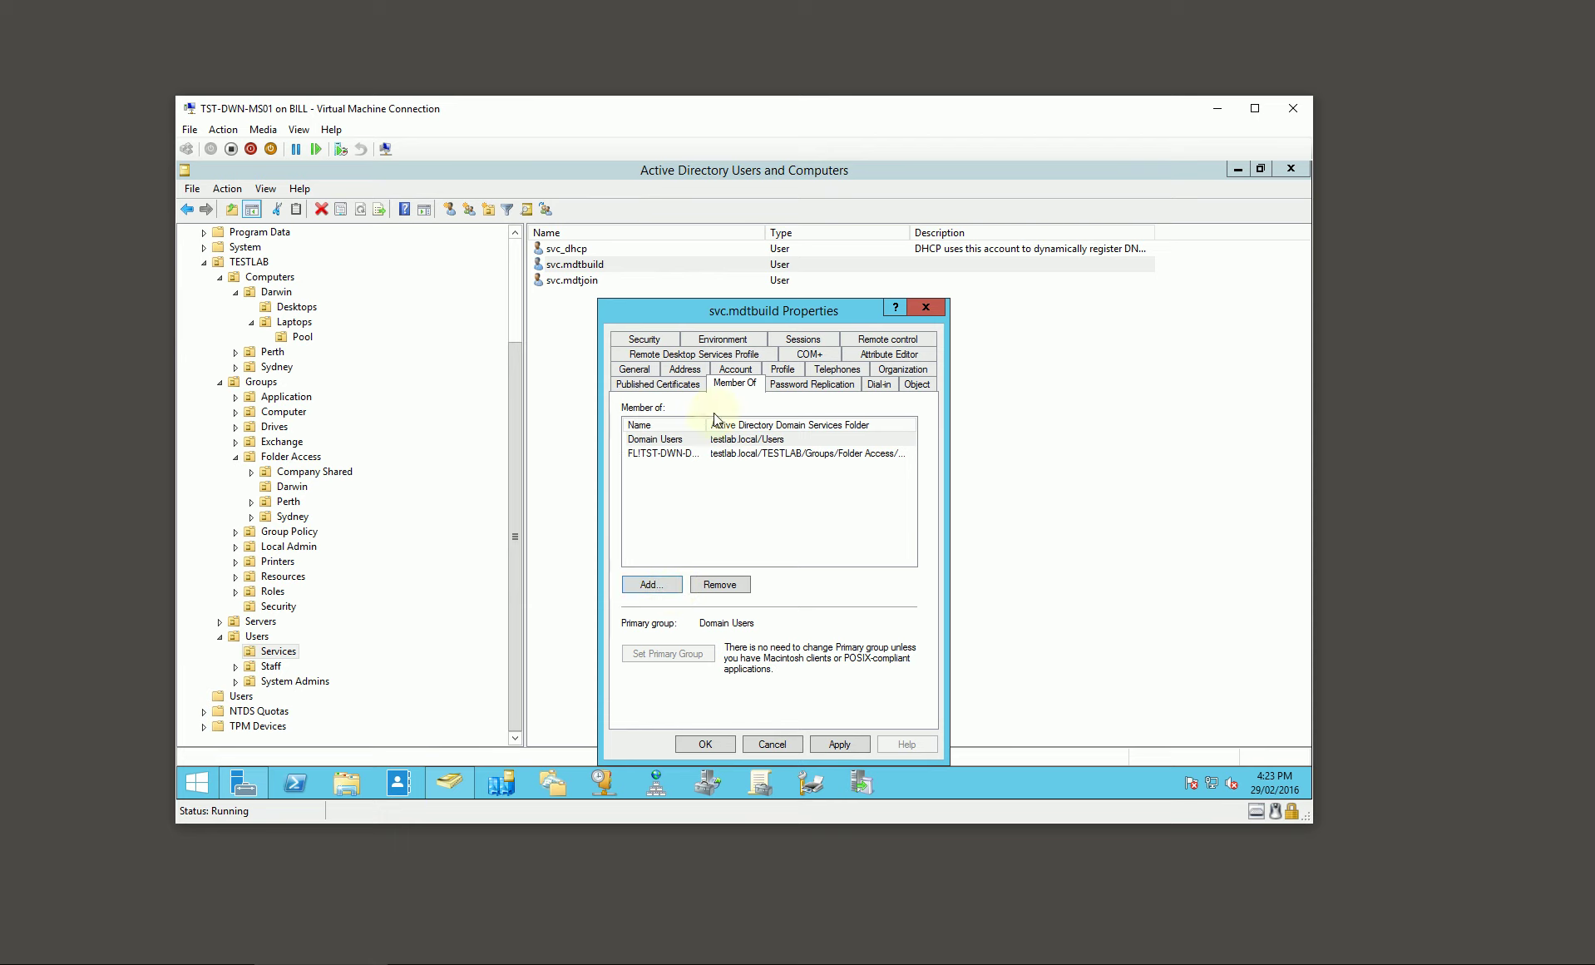
double_click(708, 426)
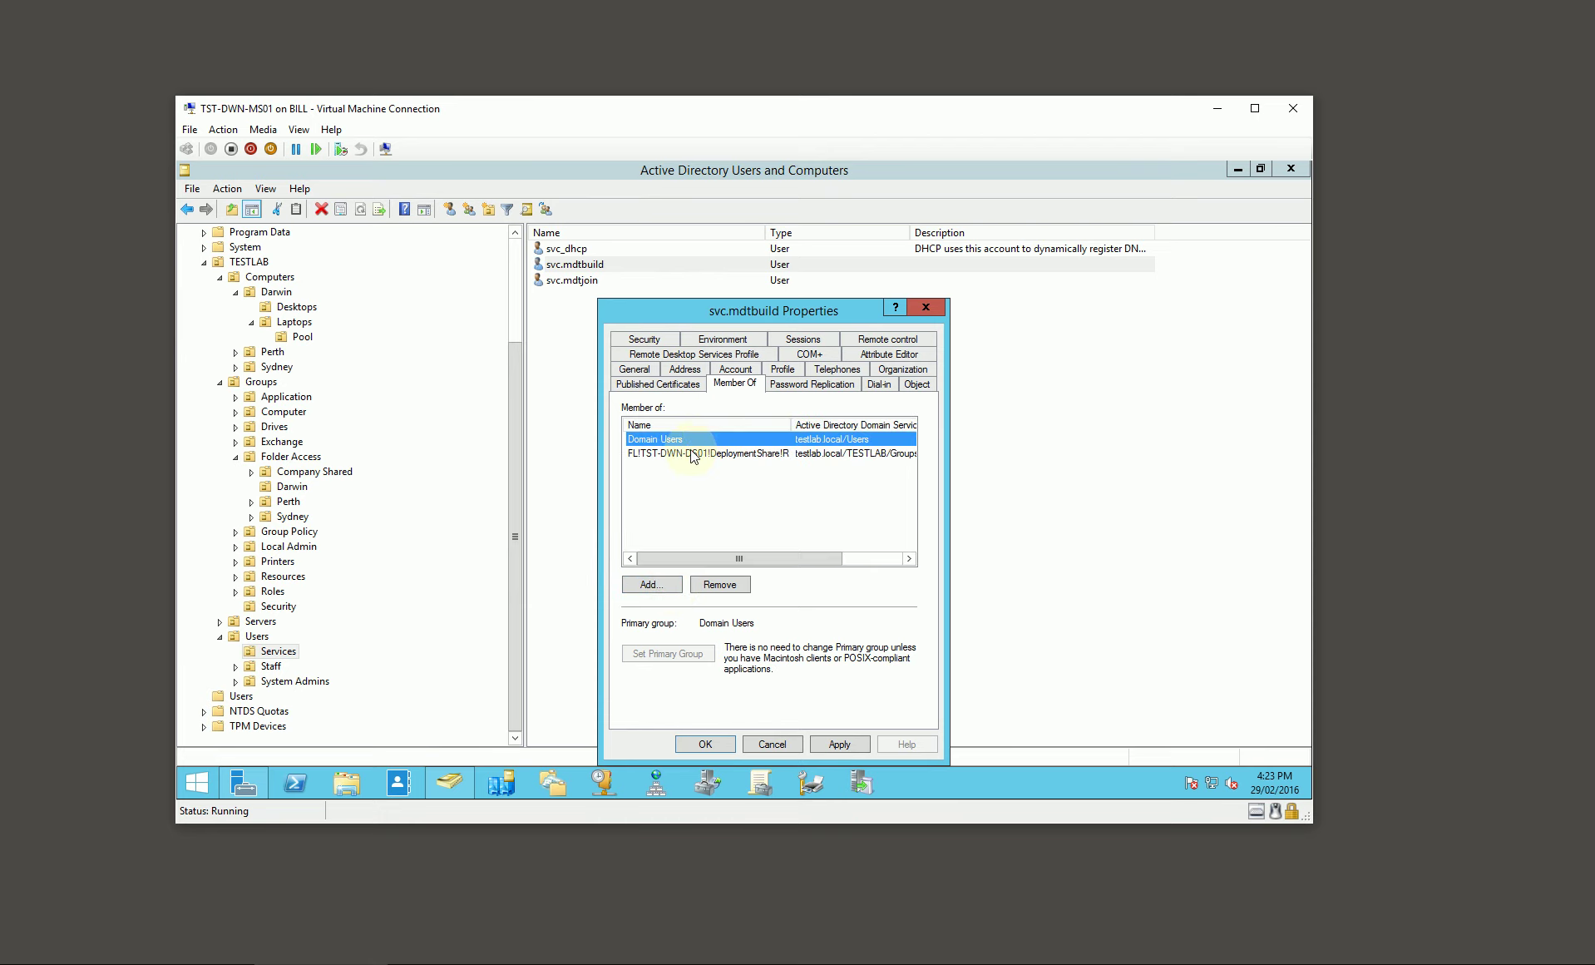
Step: Add svc.mdtbuild to No Logon Rights as primary group, remove Domain Users, and save
left_click(652, 583)
type("n")
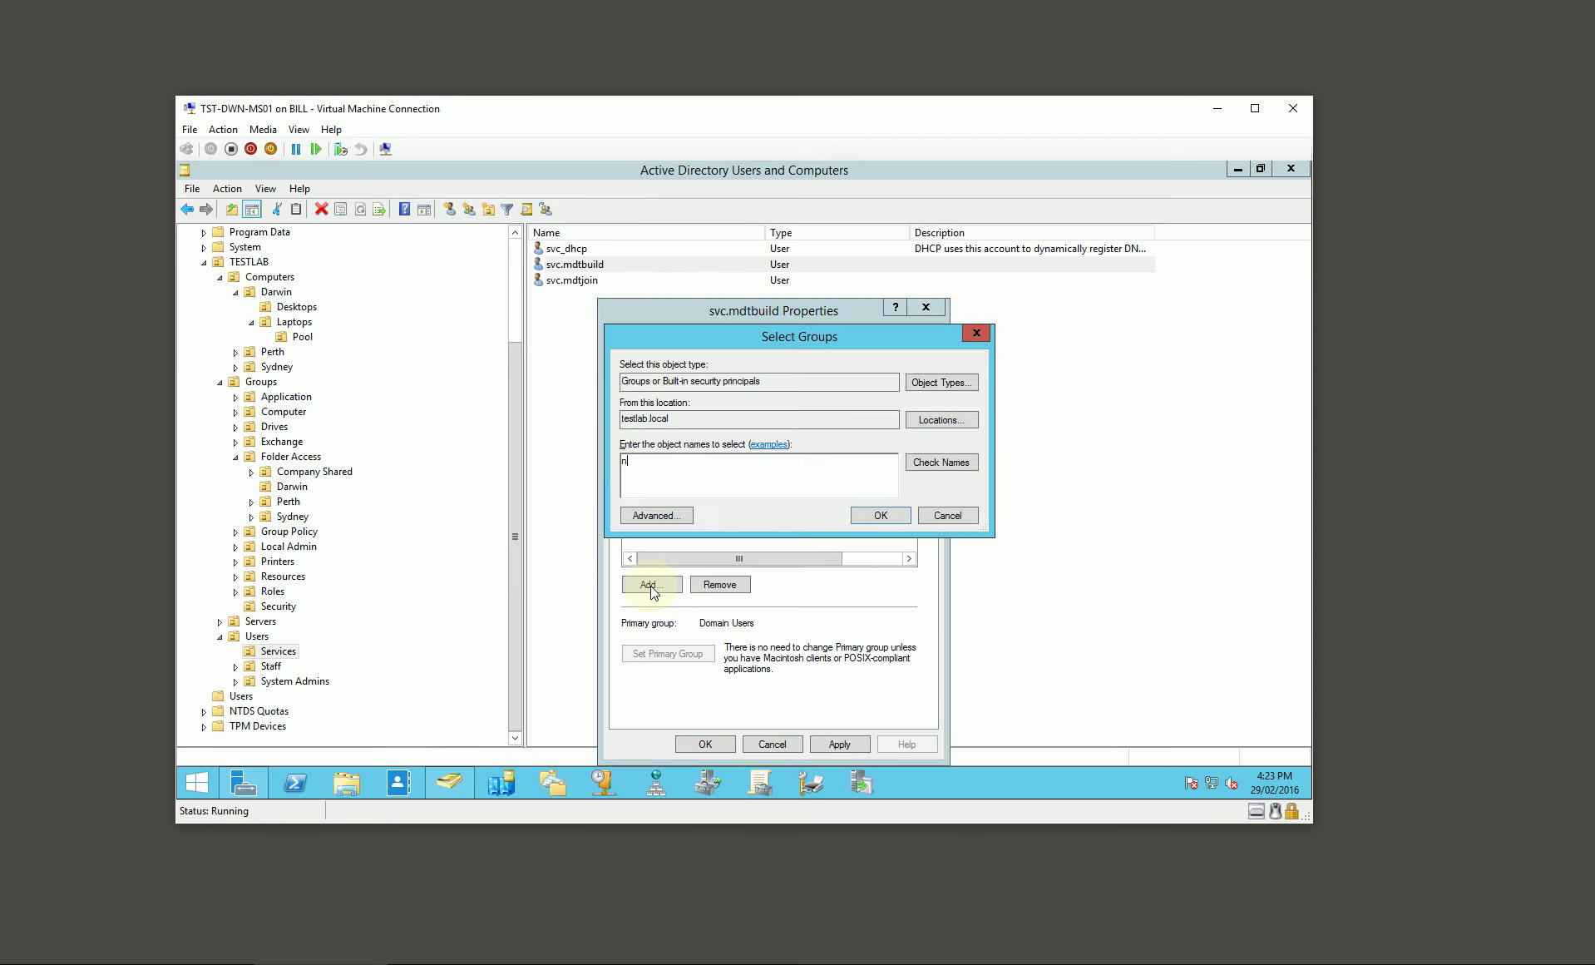
type("o l")
key("Return")
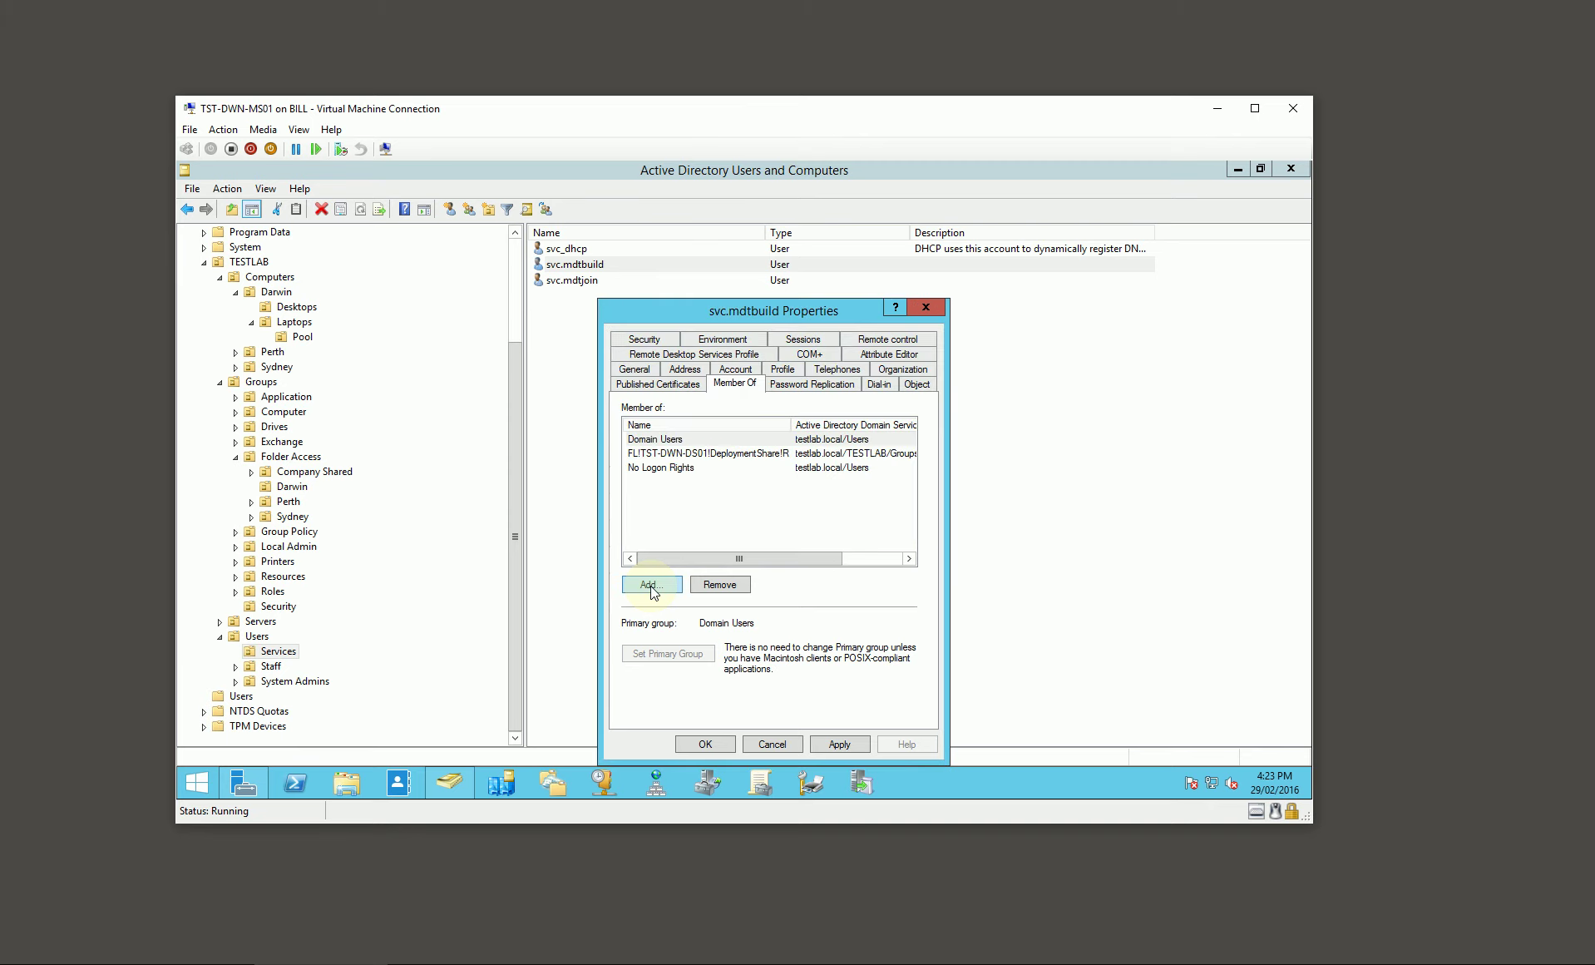
left_click(670, 467)
left_click(672, 651)
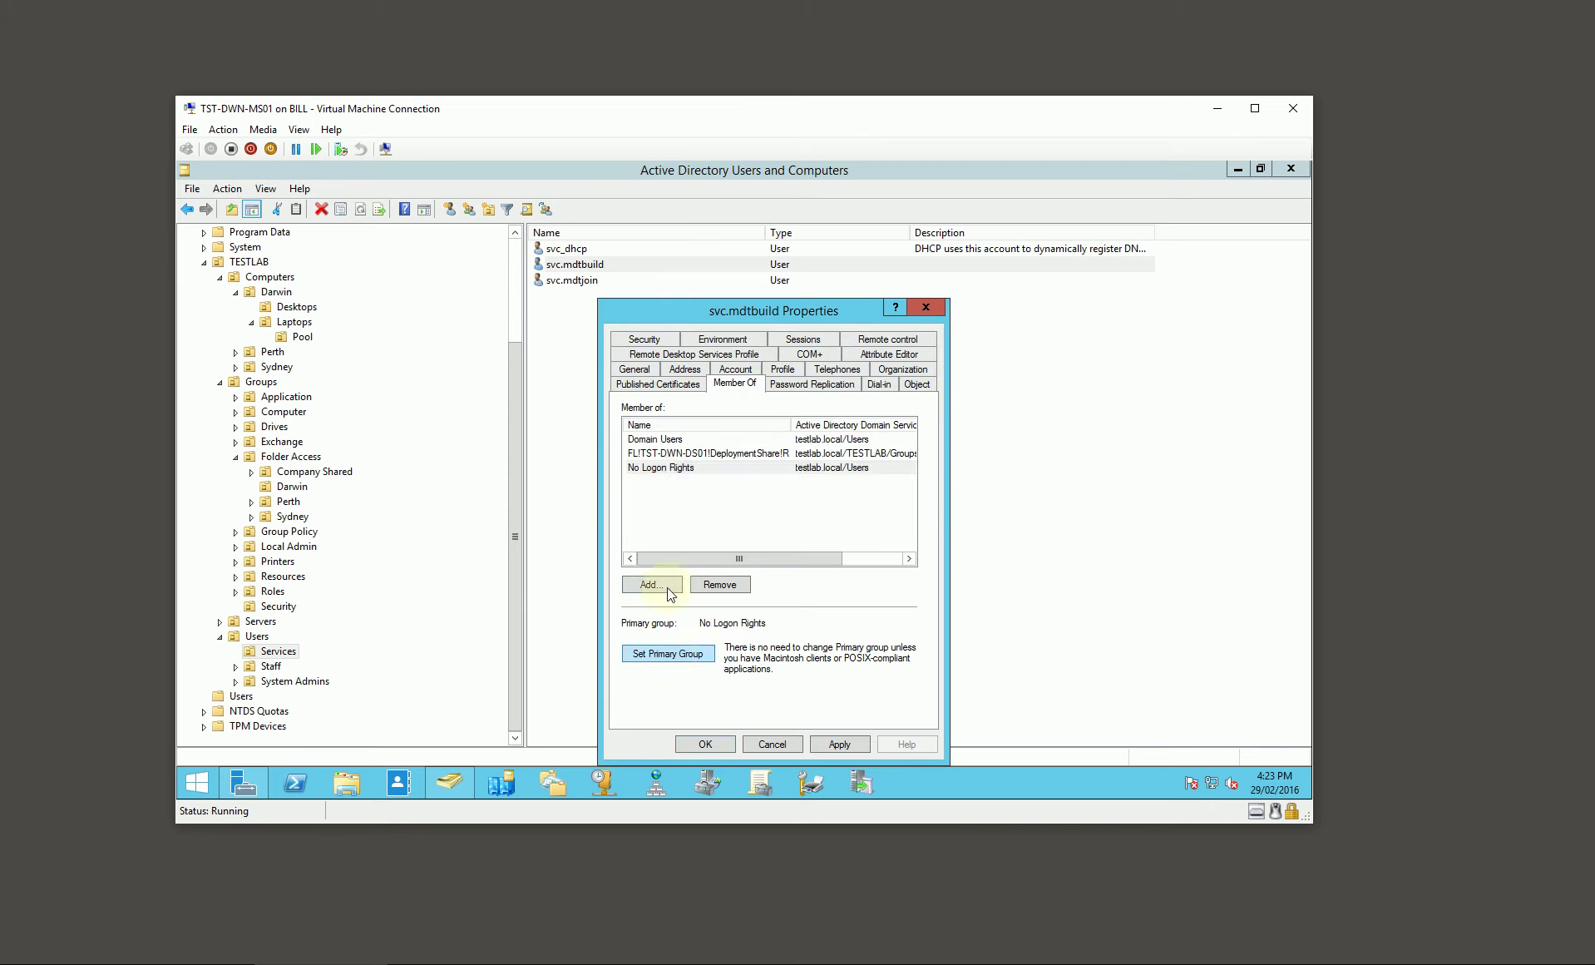
left_click(657, 439)
left_click(720, 583)
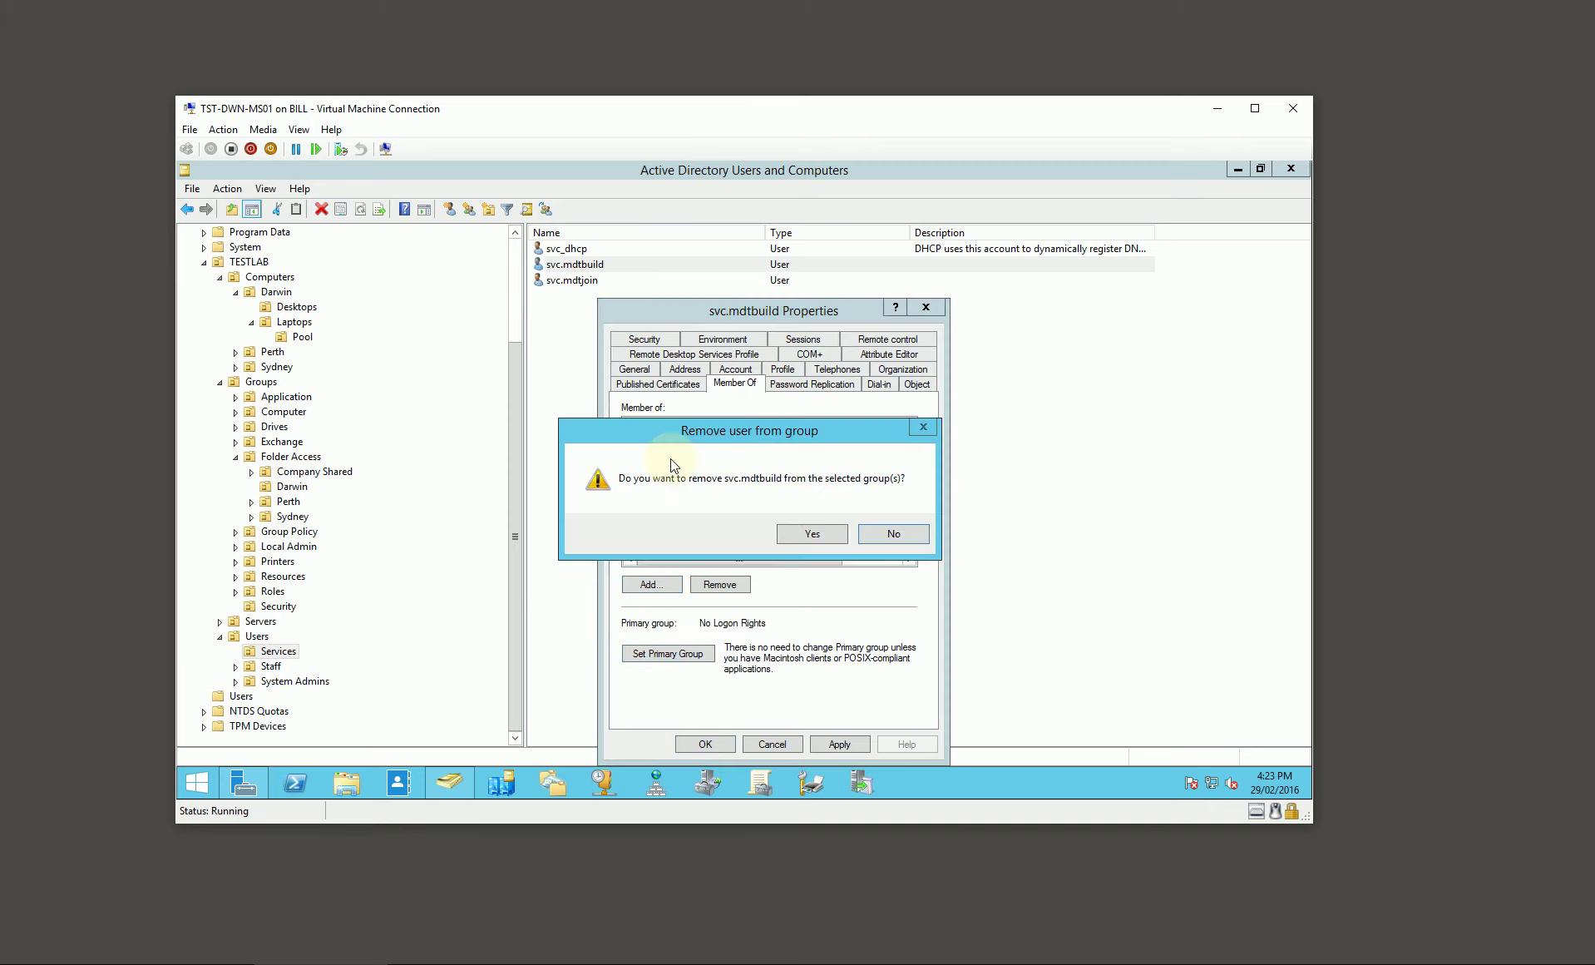
left_click(812, 533)
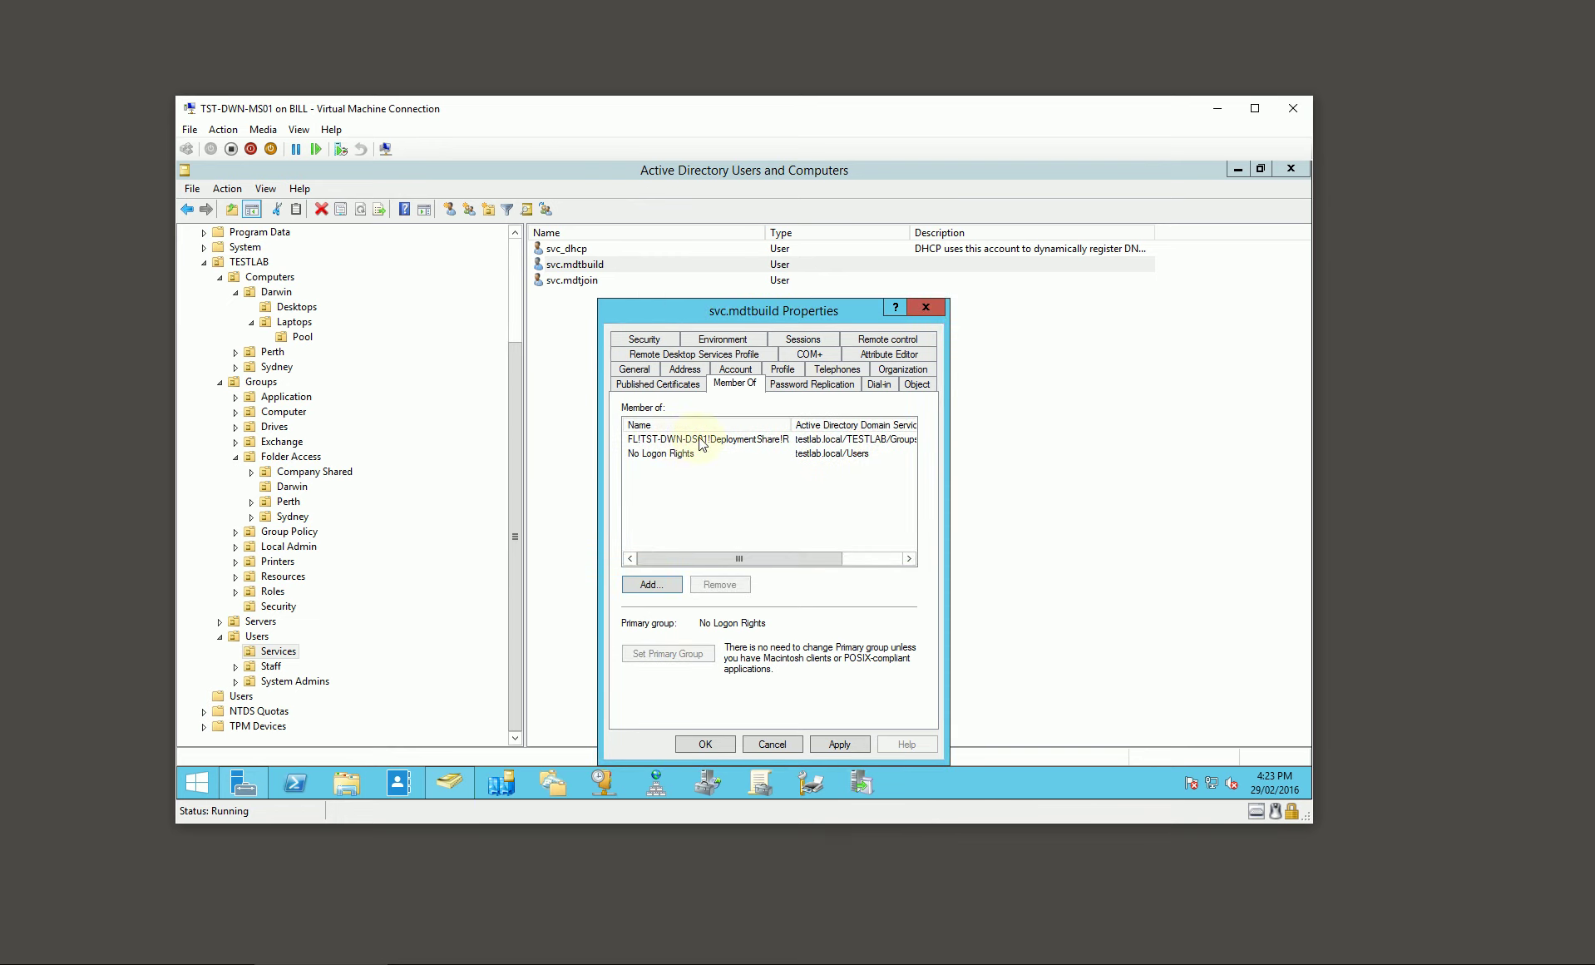
left_click(735, 441)
left_click_drag(769, 313, 702, 306)
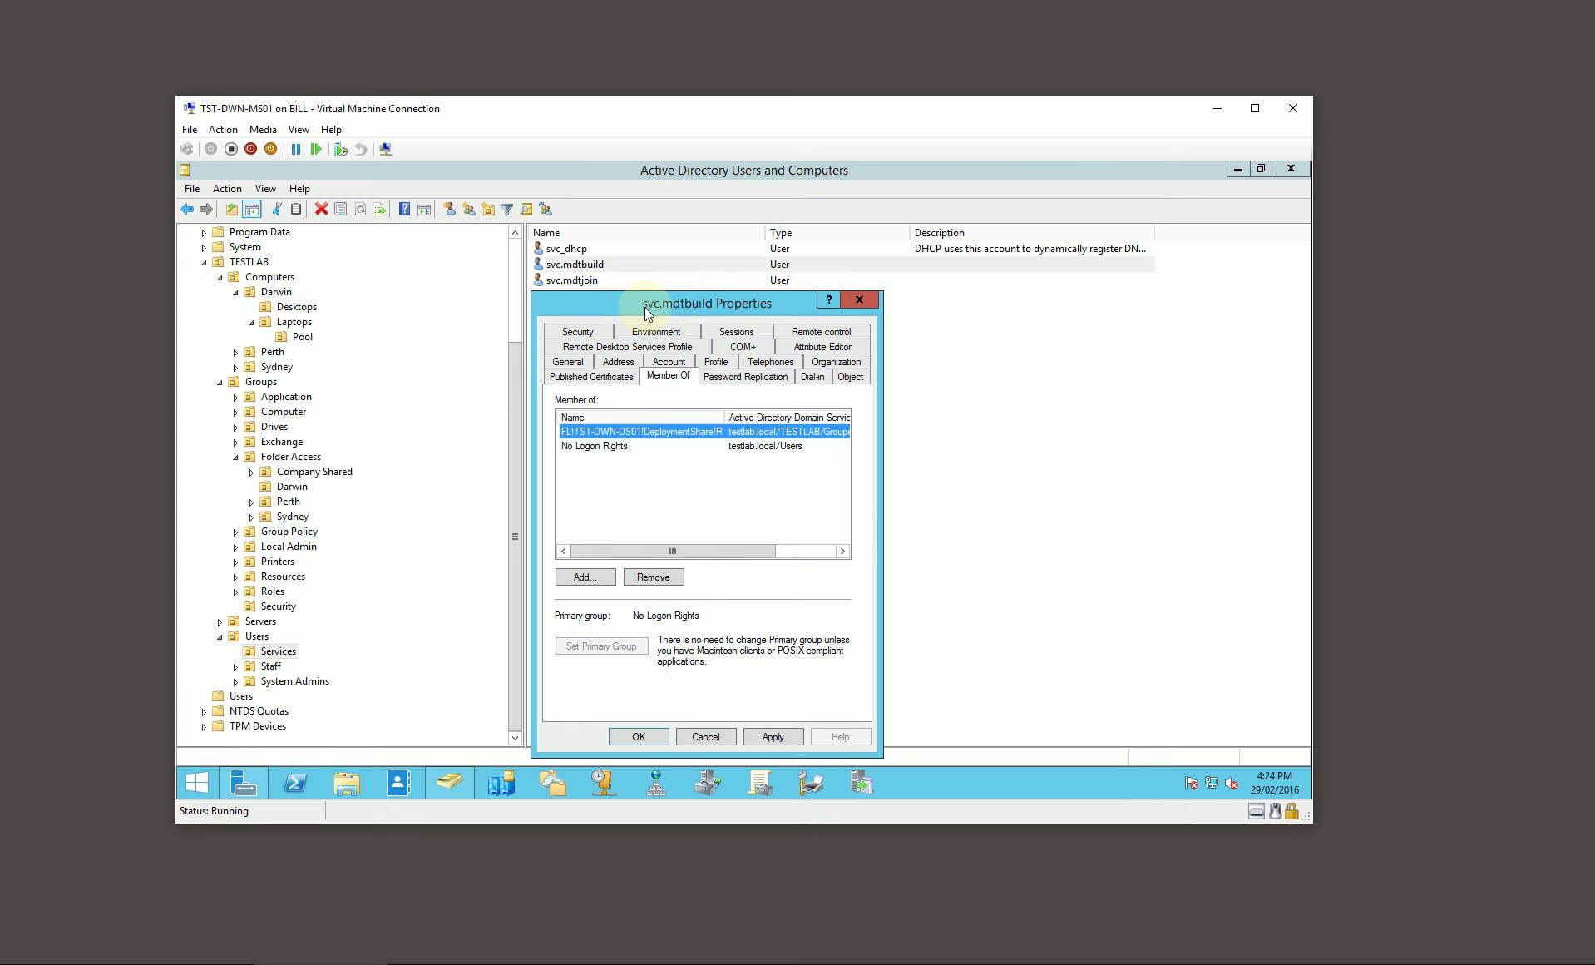
mouse_move(705, 307)
left_mouse_down()
mouse_move(722, 307)
mouse_move(688, 306)
left_mouse_up()
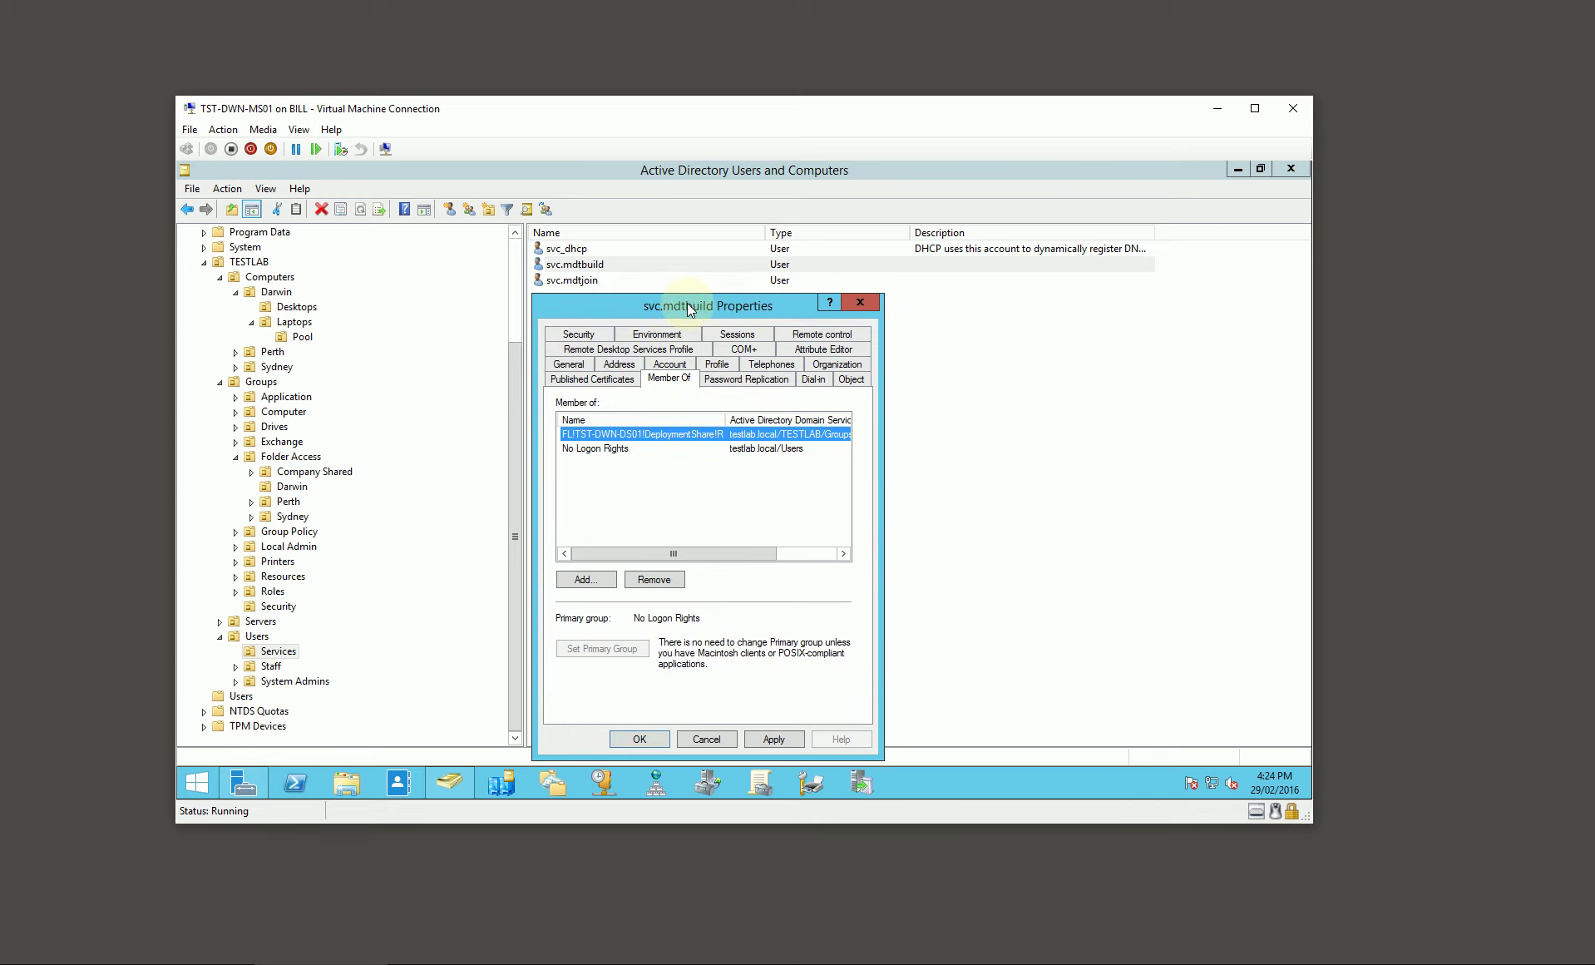
left_click(639, 739)
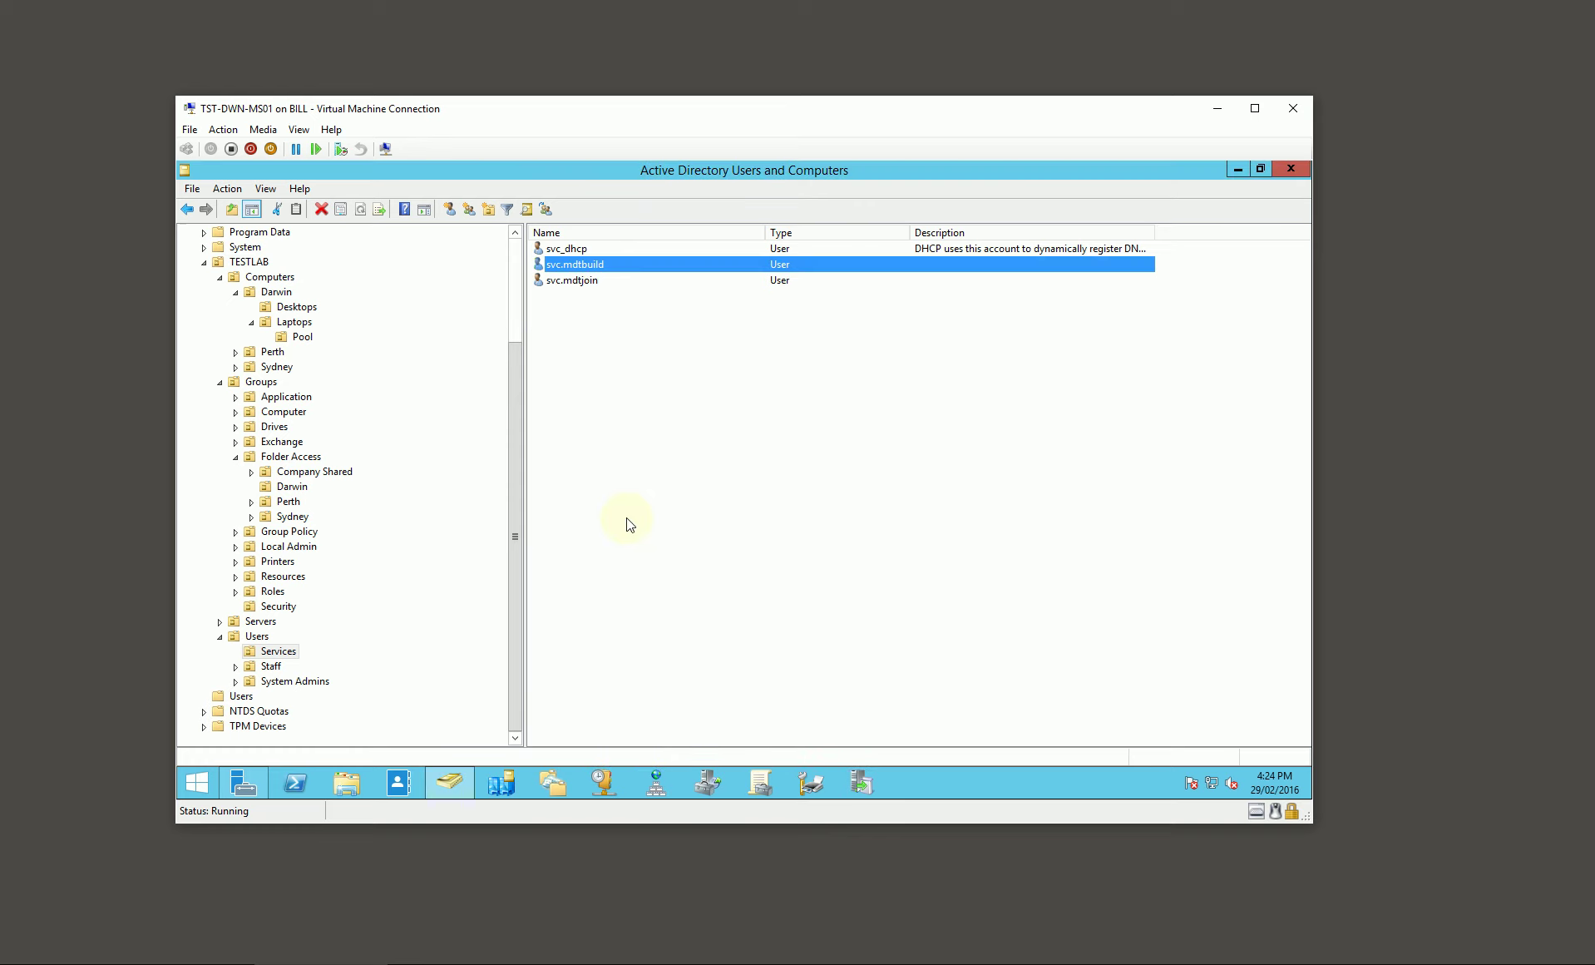
Step: Add svc.mdtjoin to the No Logon Rights and SEC!AD Computer Account Admin groups
double_click(587, 280)
left_click_drag(687, 313, 757, 301)
left_click(739, 321)
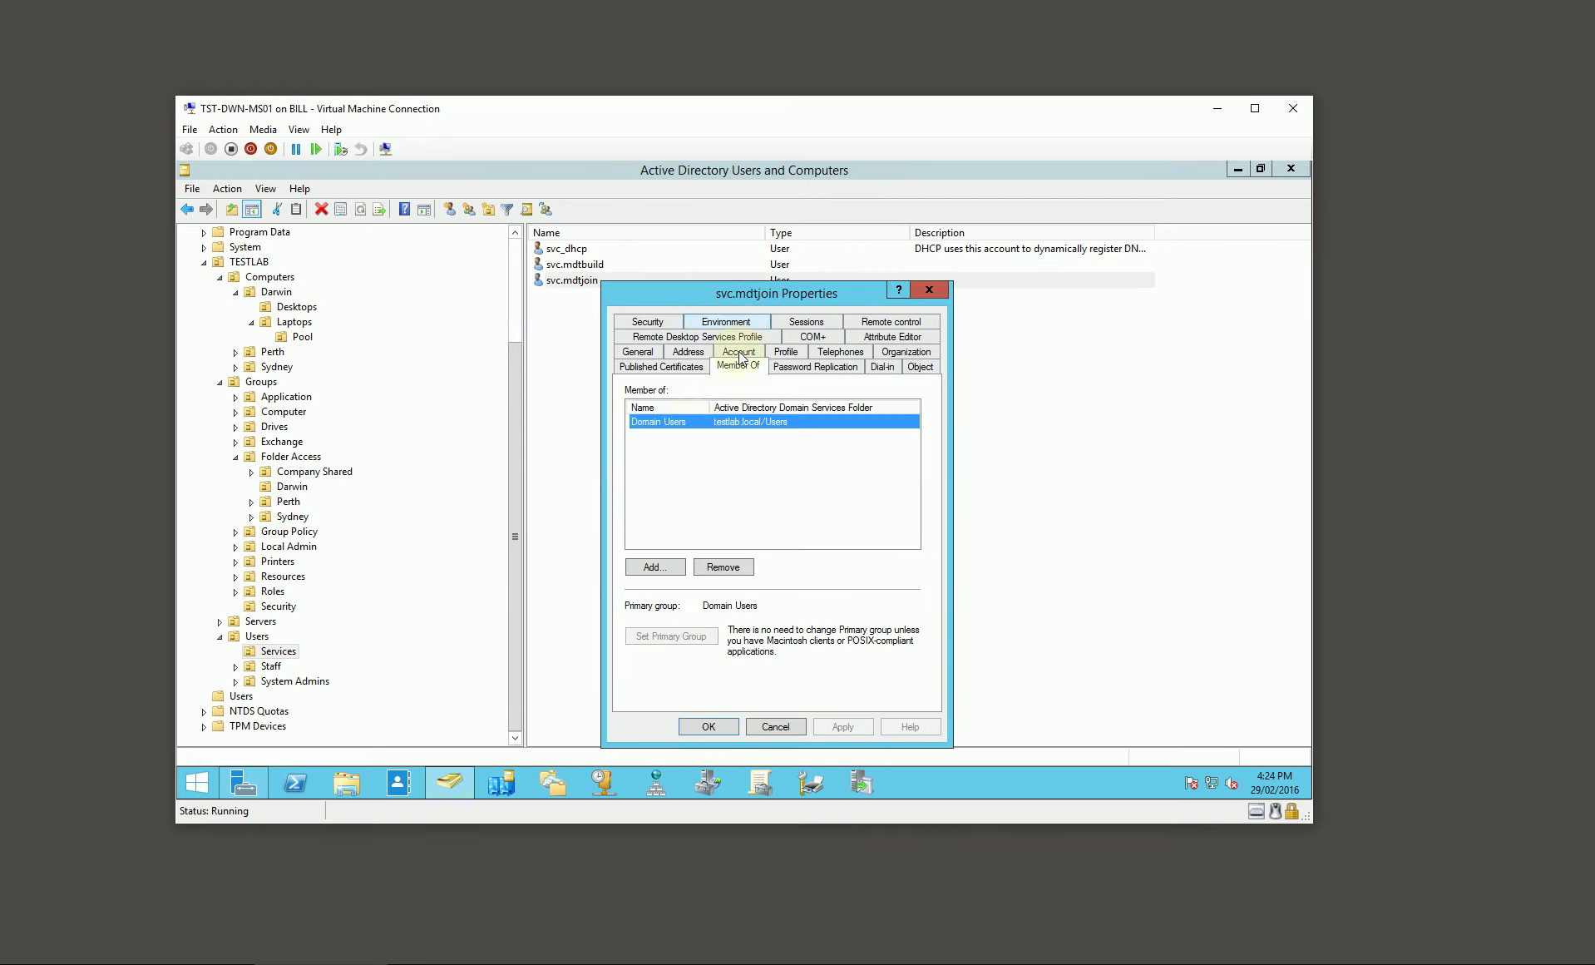
left_click(660, 566)
type("no l")
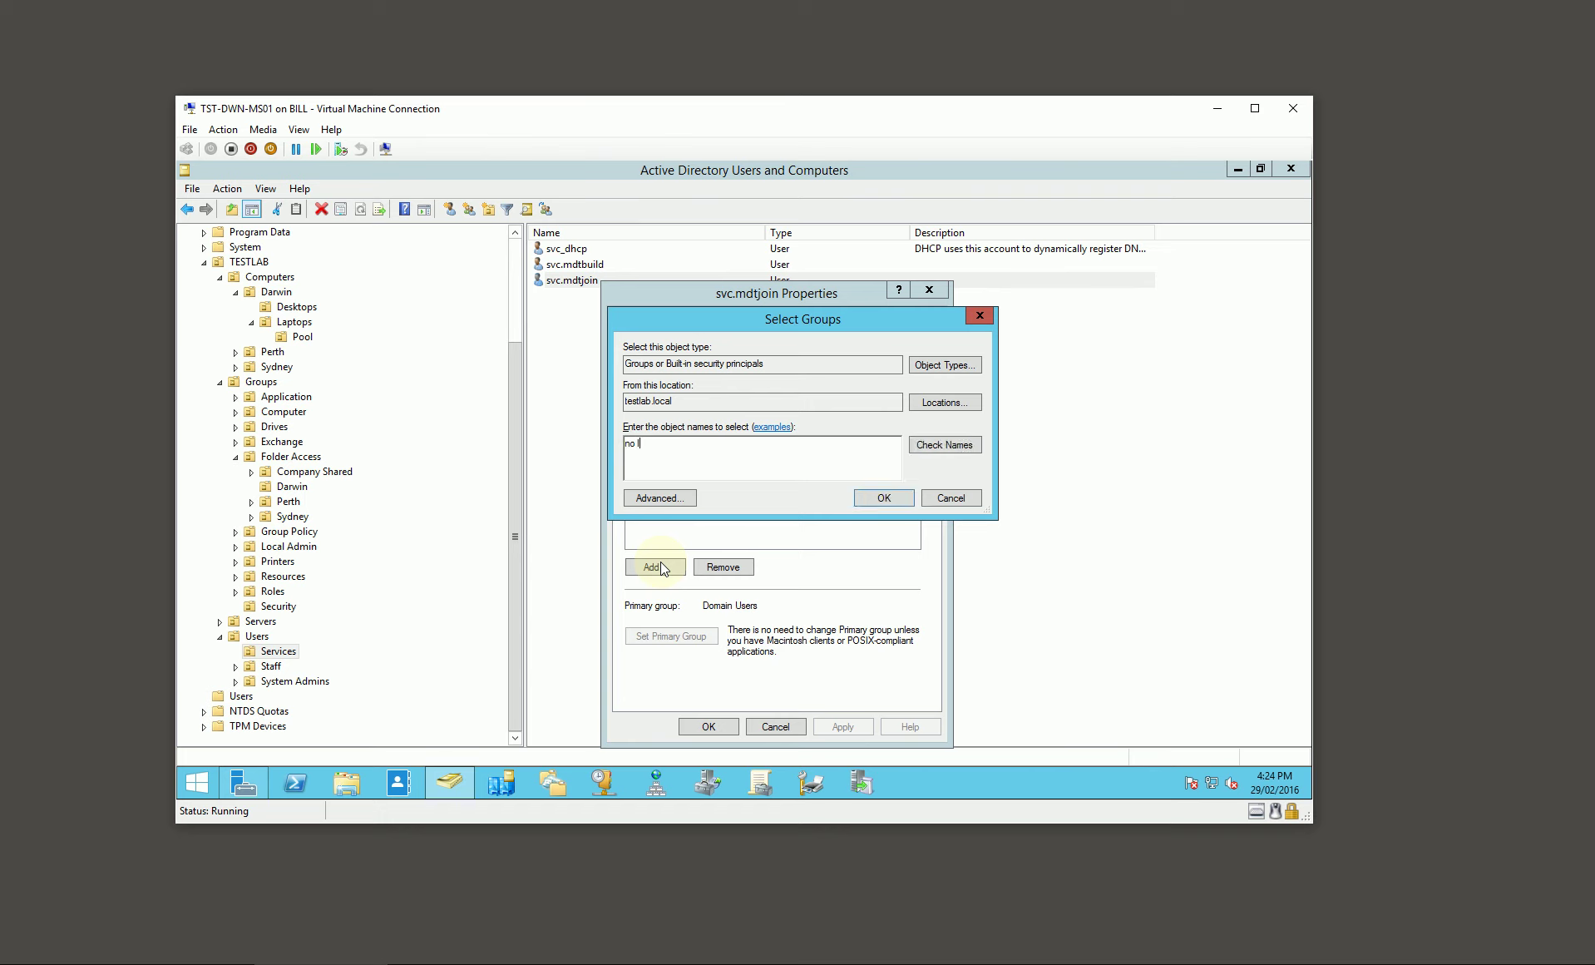
key("Return")
left_click(659, 567)
type("sec")
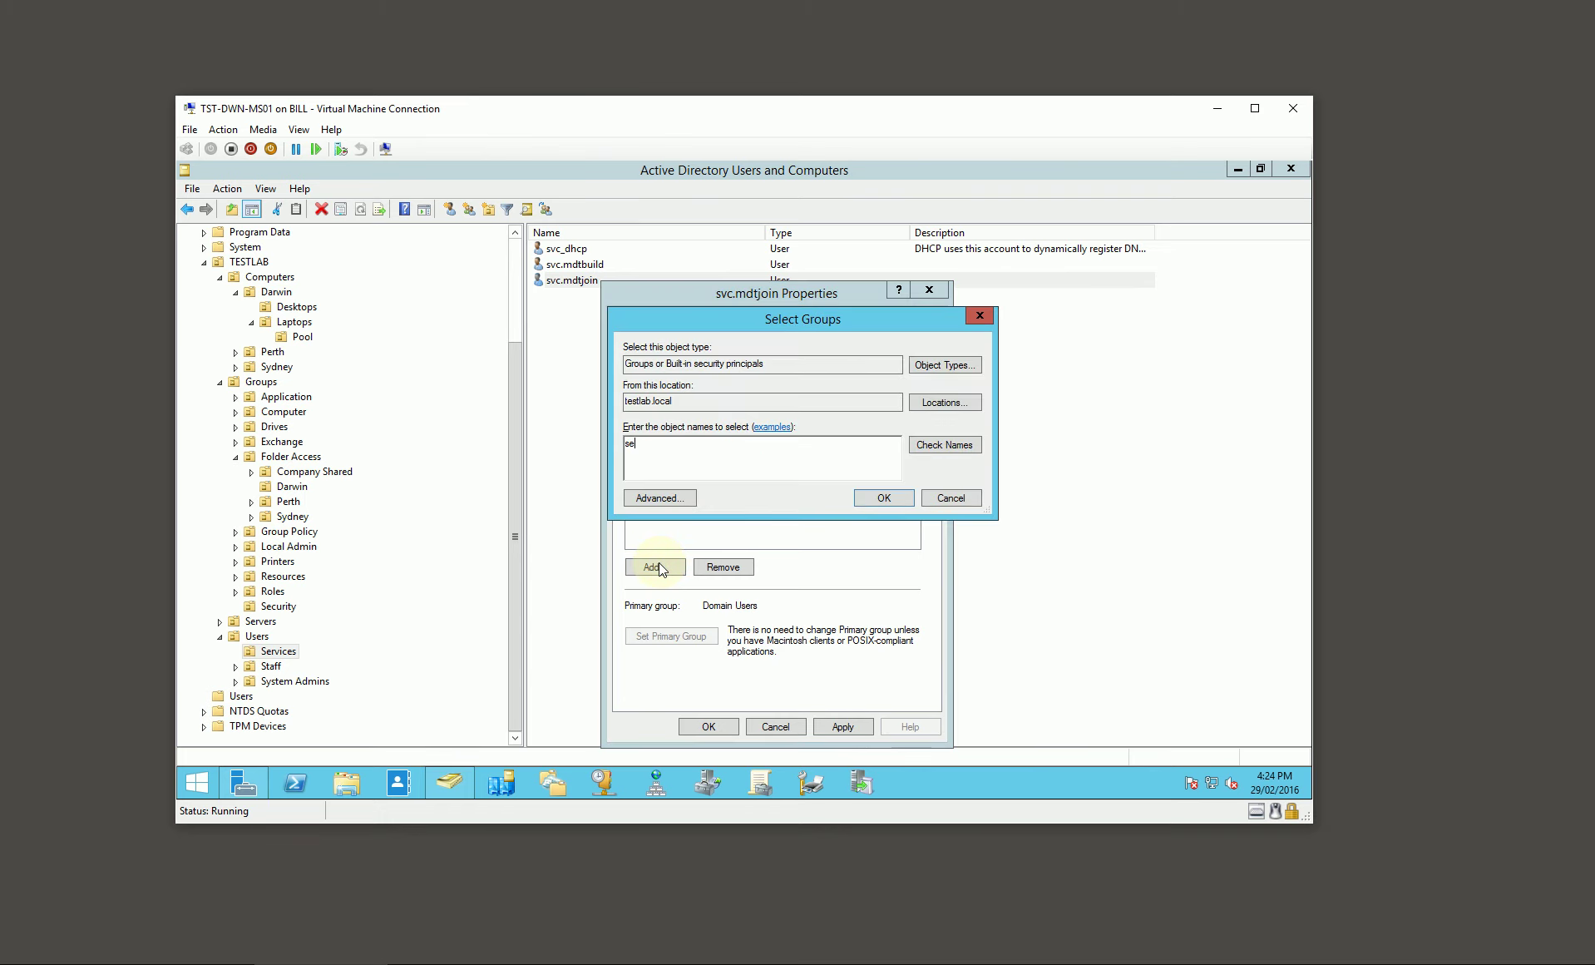
key("Return")
double_click(687, 445)
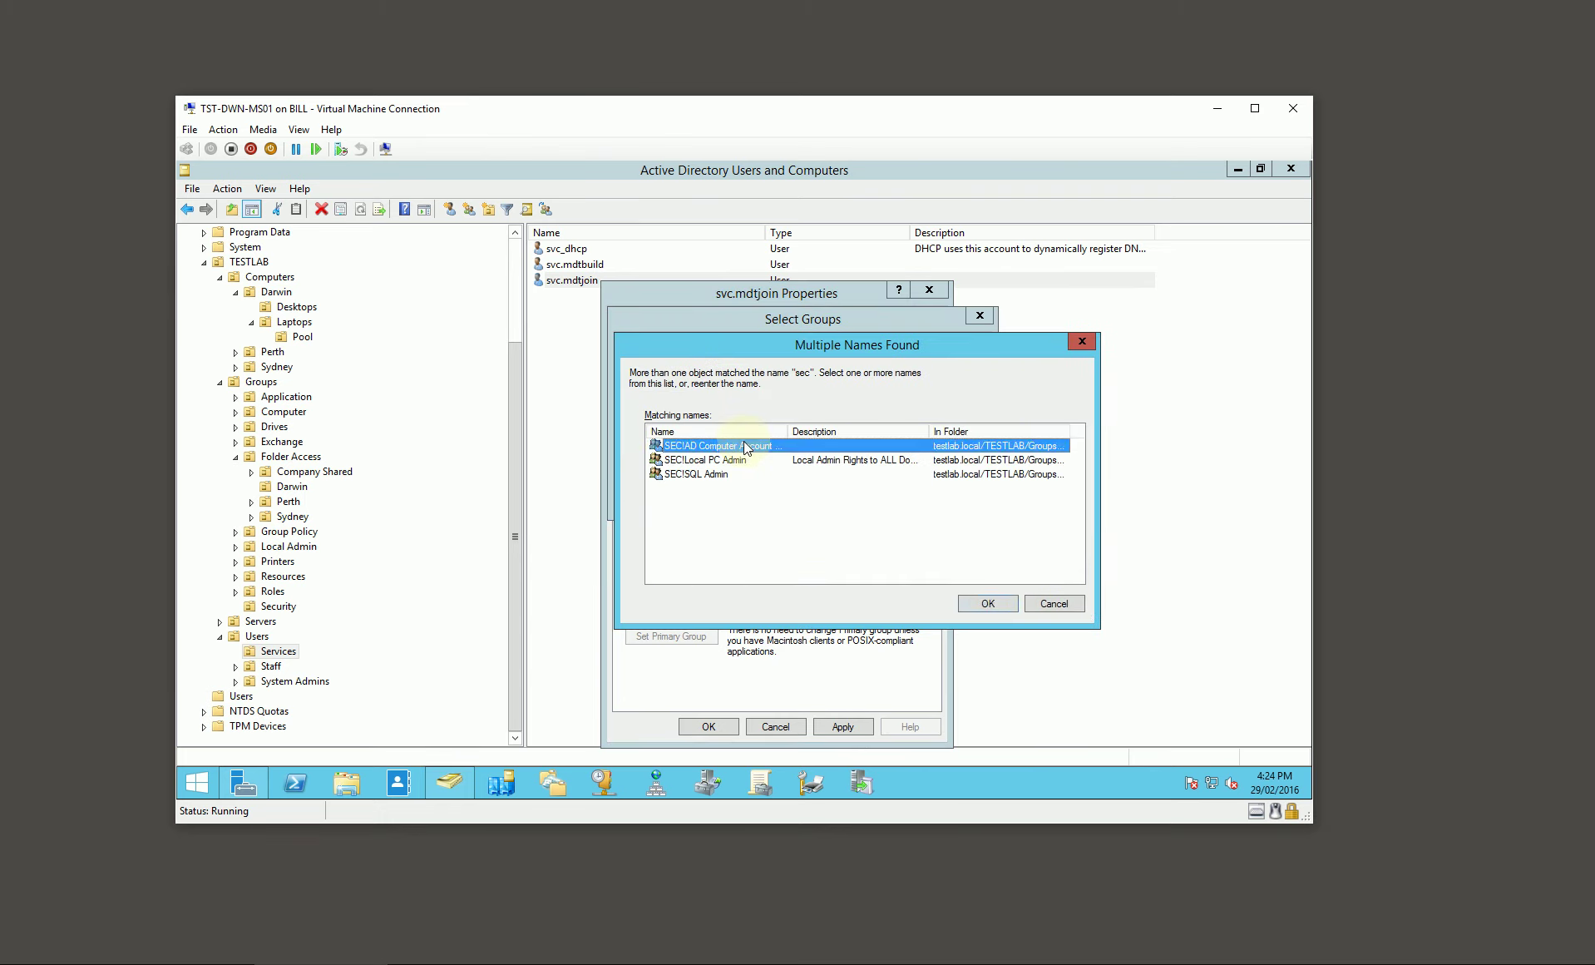
Step: Make No Logon Rights svc.mdtjoin's primary group, remove Domain Users, and save
left_click(686, 436)
left_click(687, 636)
left_click(677, 424)
left_click(723, 566)
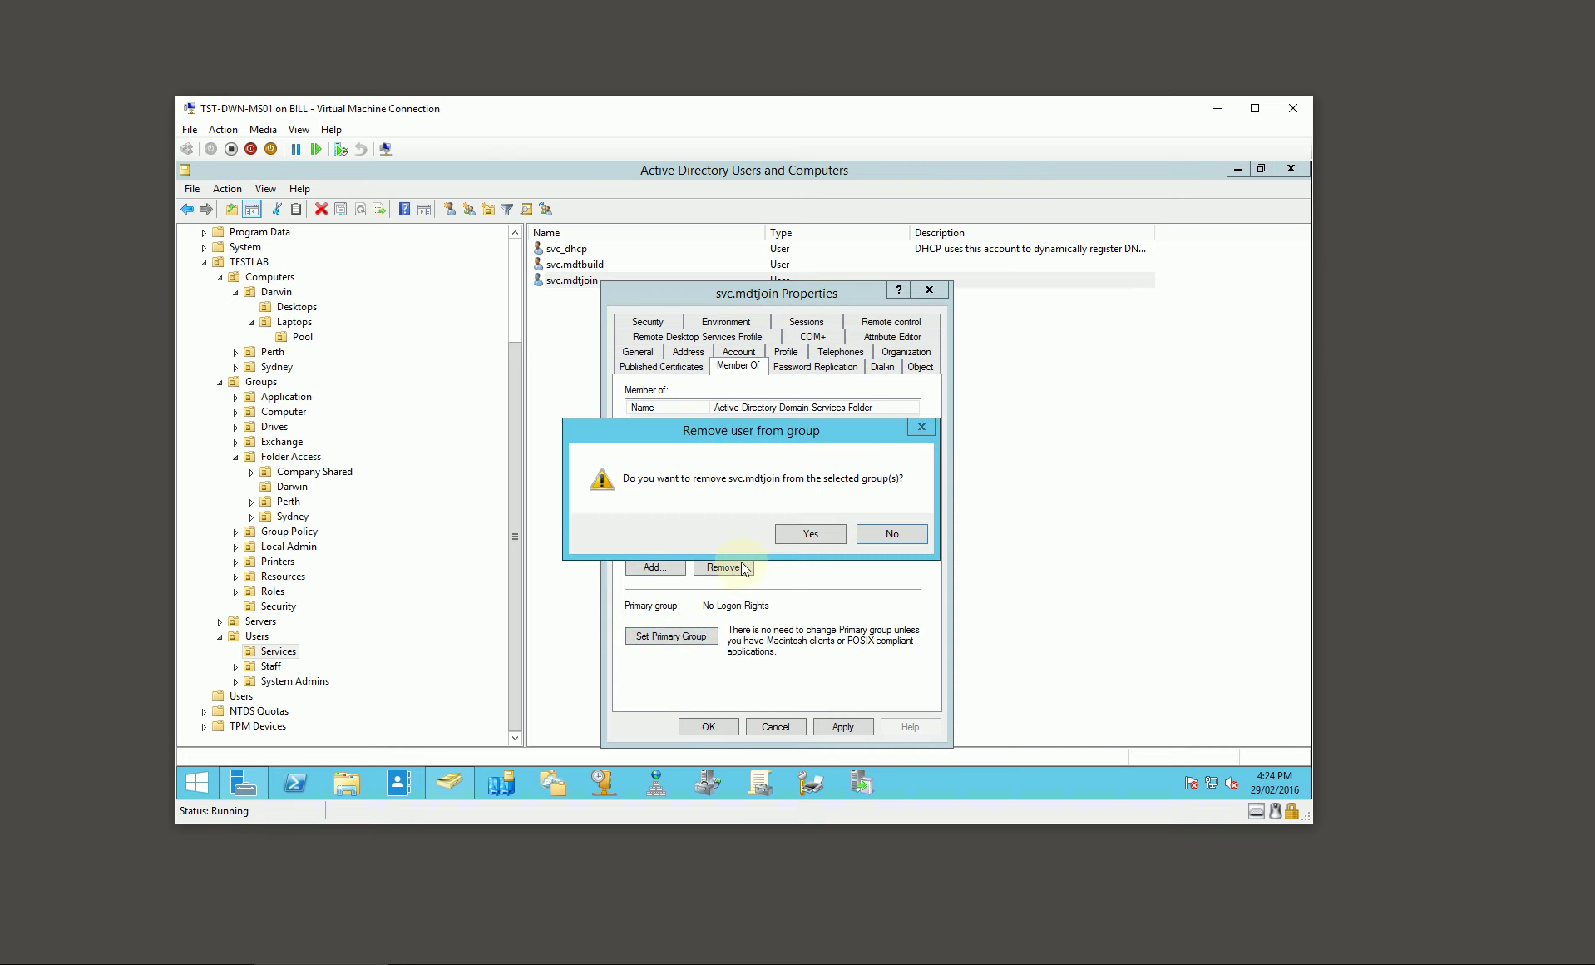
left_click(794, 532)
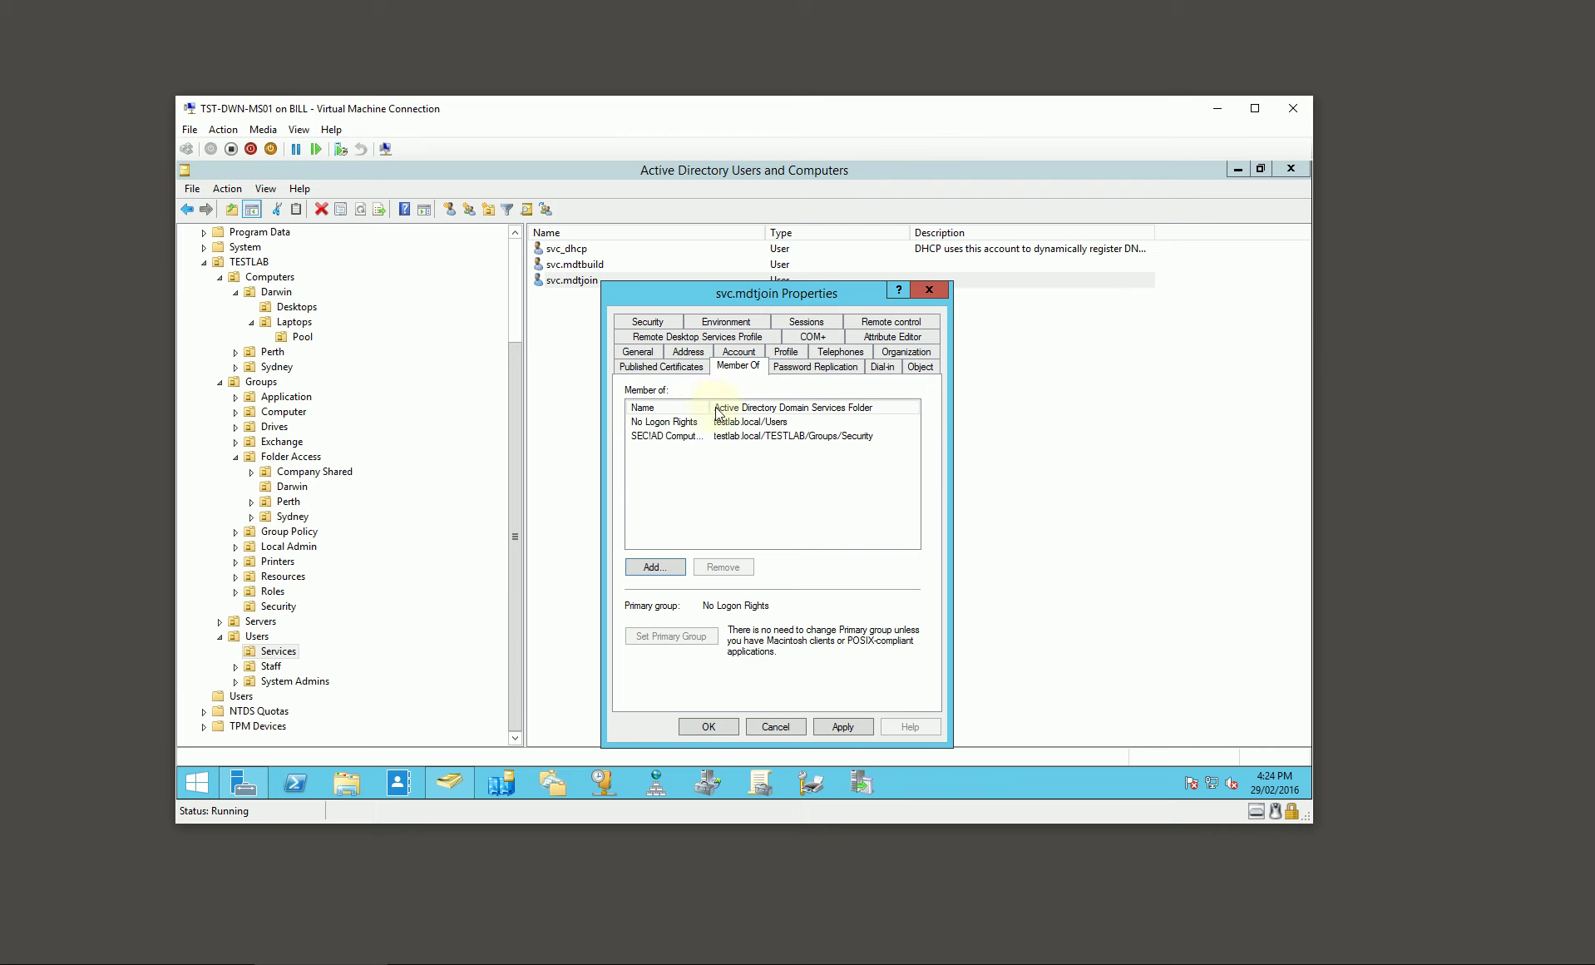
left_click_drag(714, 407, 735, 409)
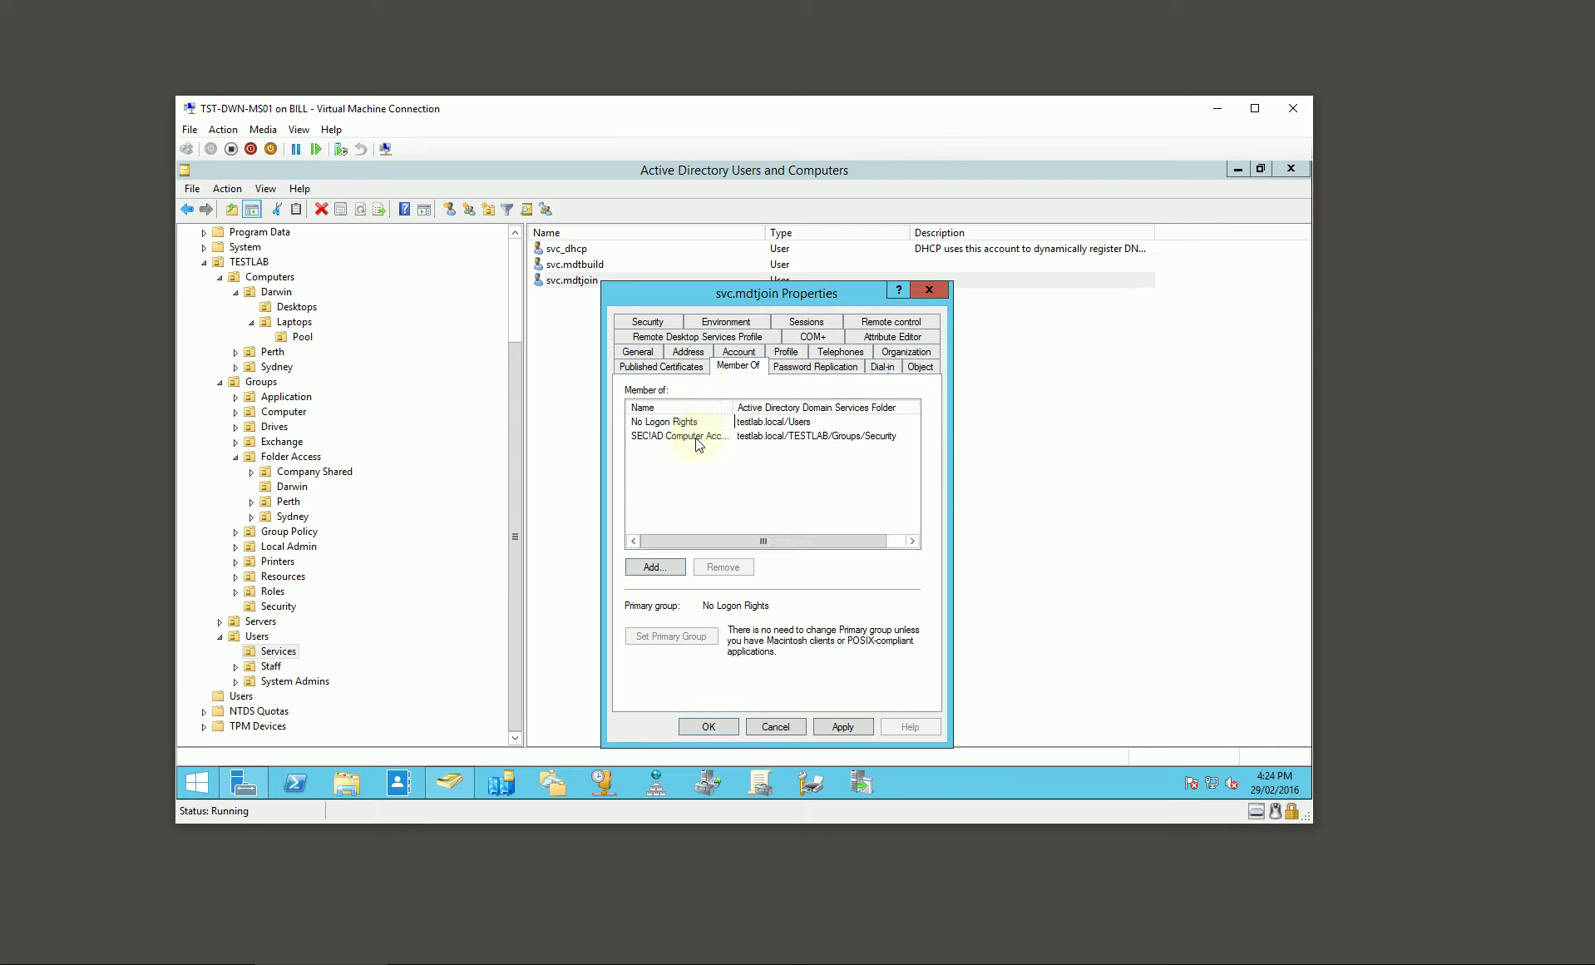
left_click(708, 726)
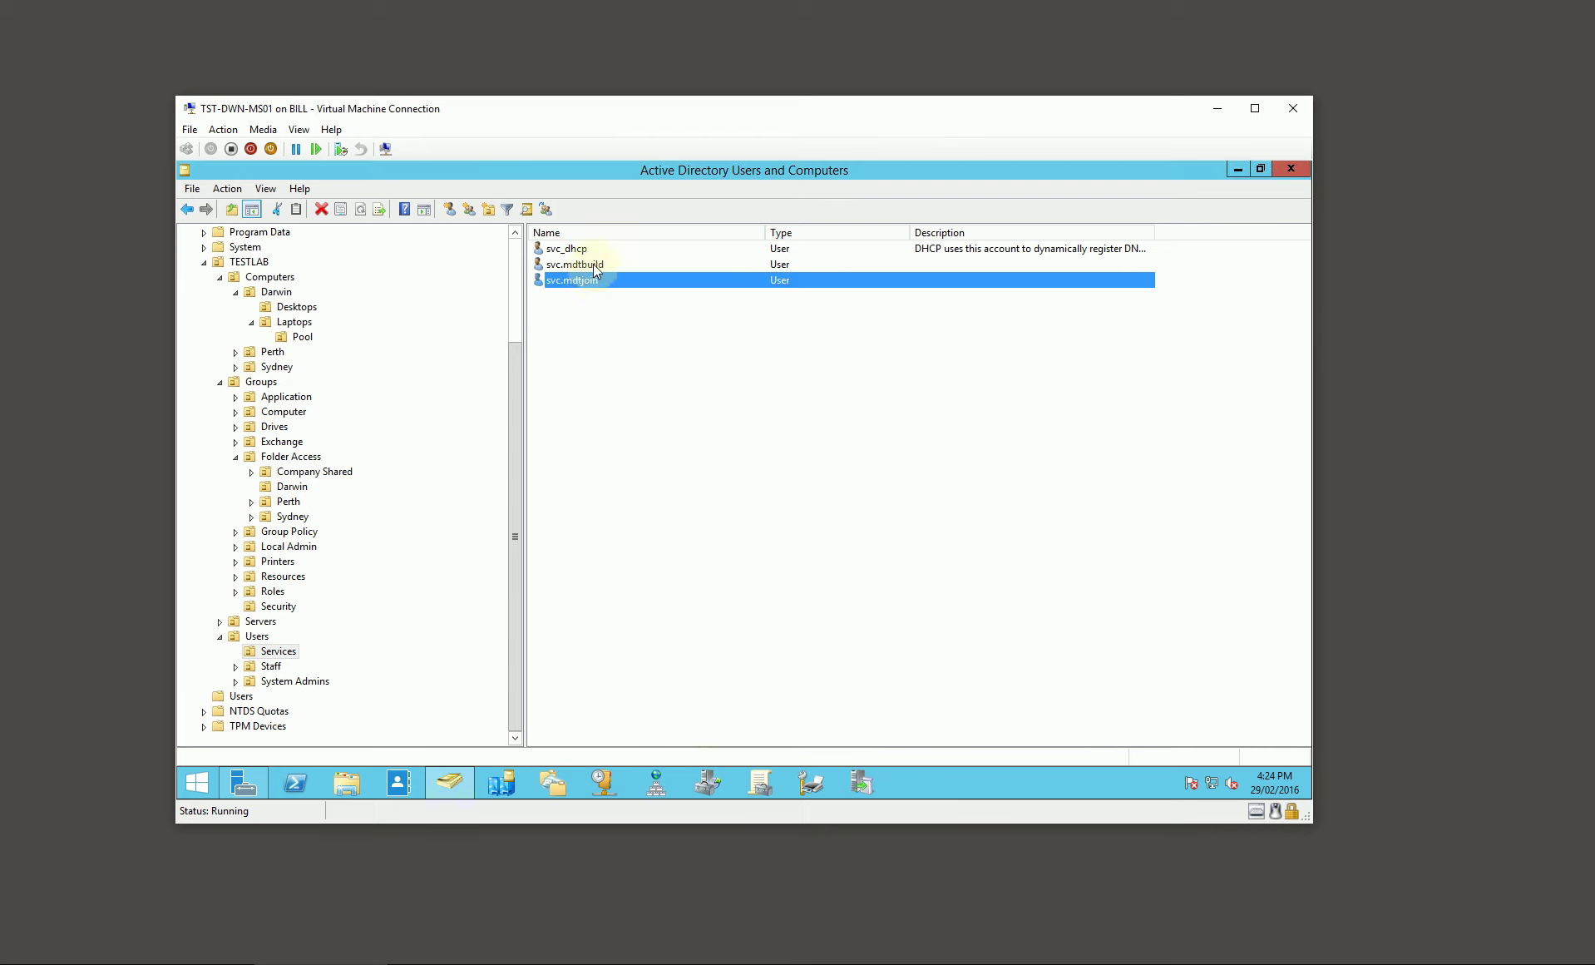
left_click(595, 265)
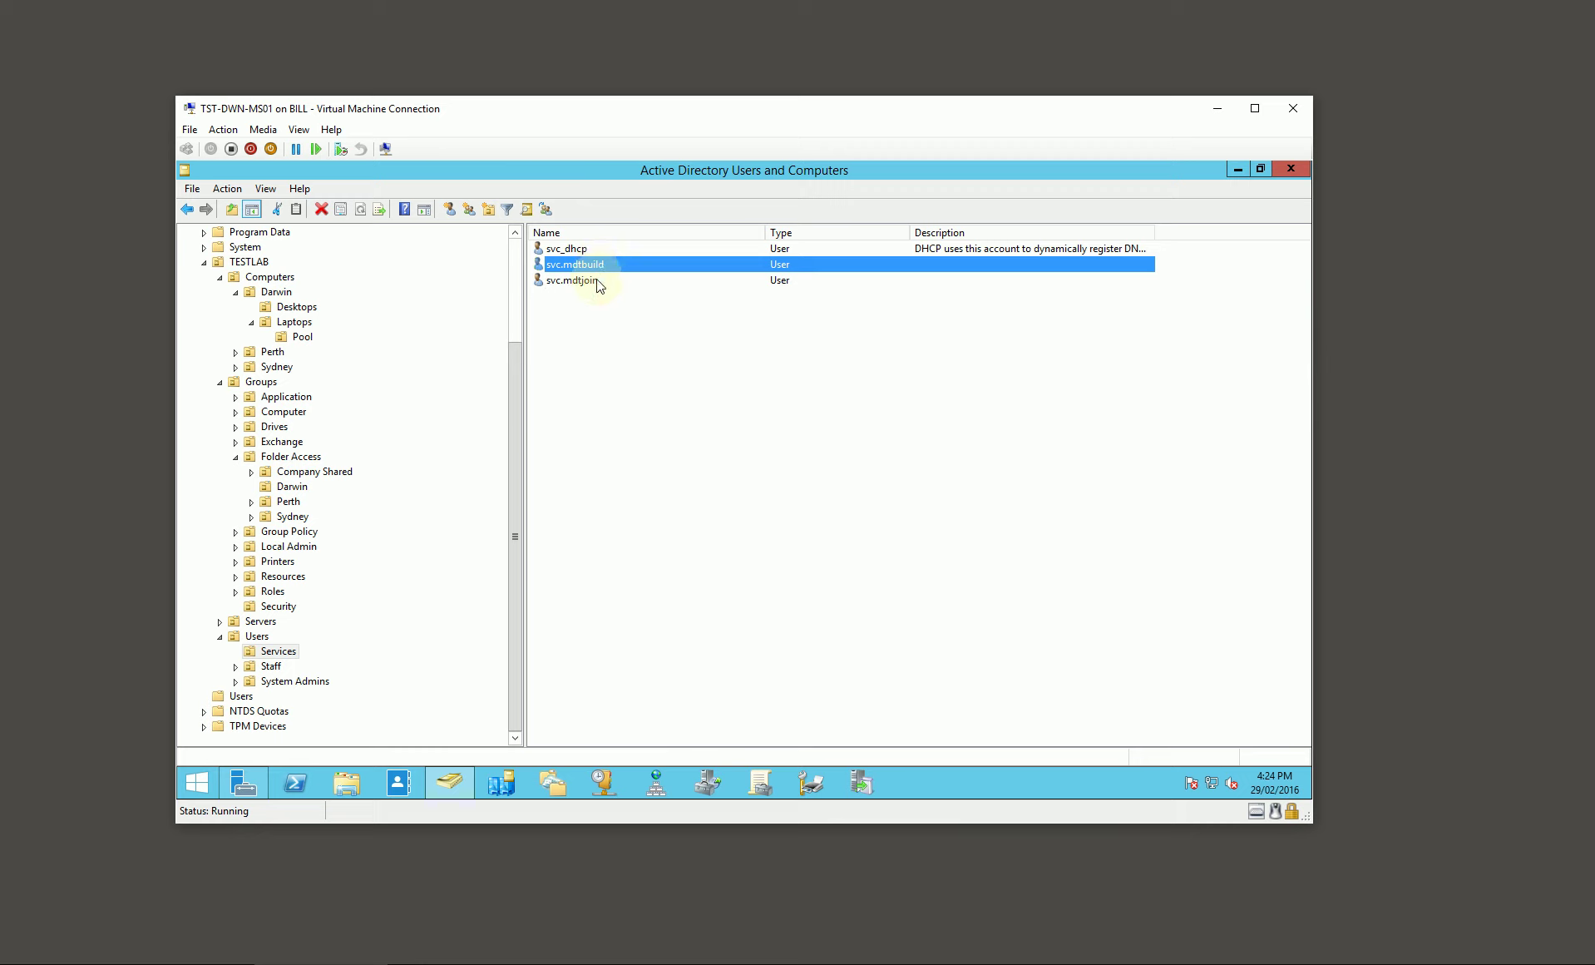
Step: Review the svc.mdtjoin and svc.mdtbuild accounts, then minimize Active Directory Users and Computers
left_click(595, 280)
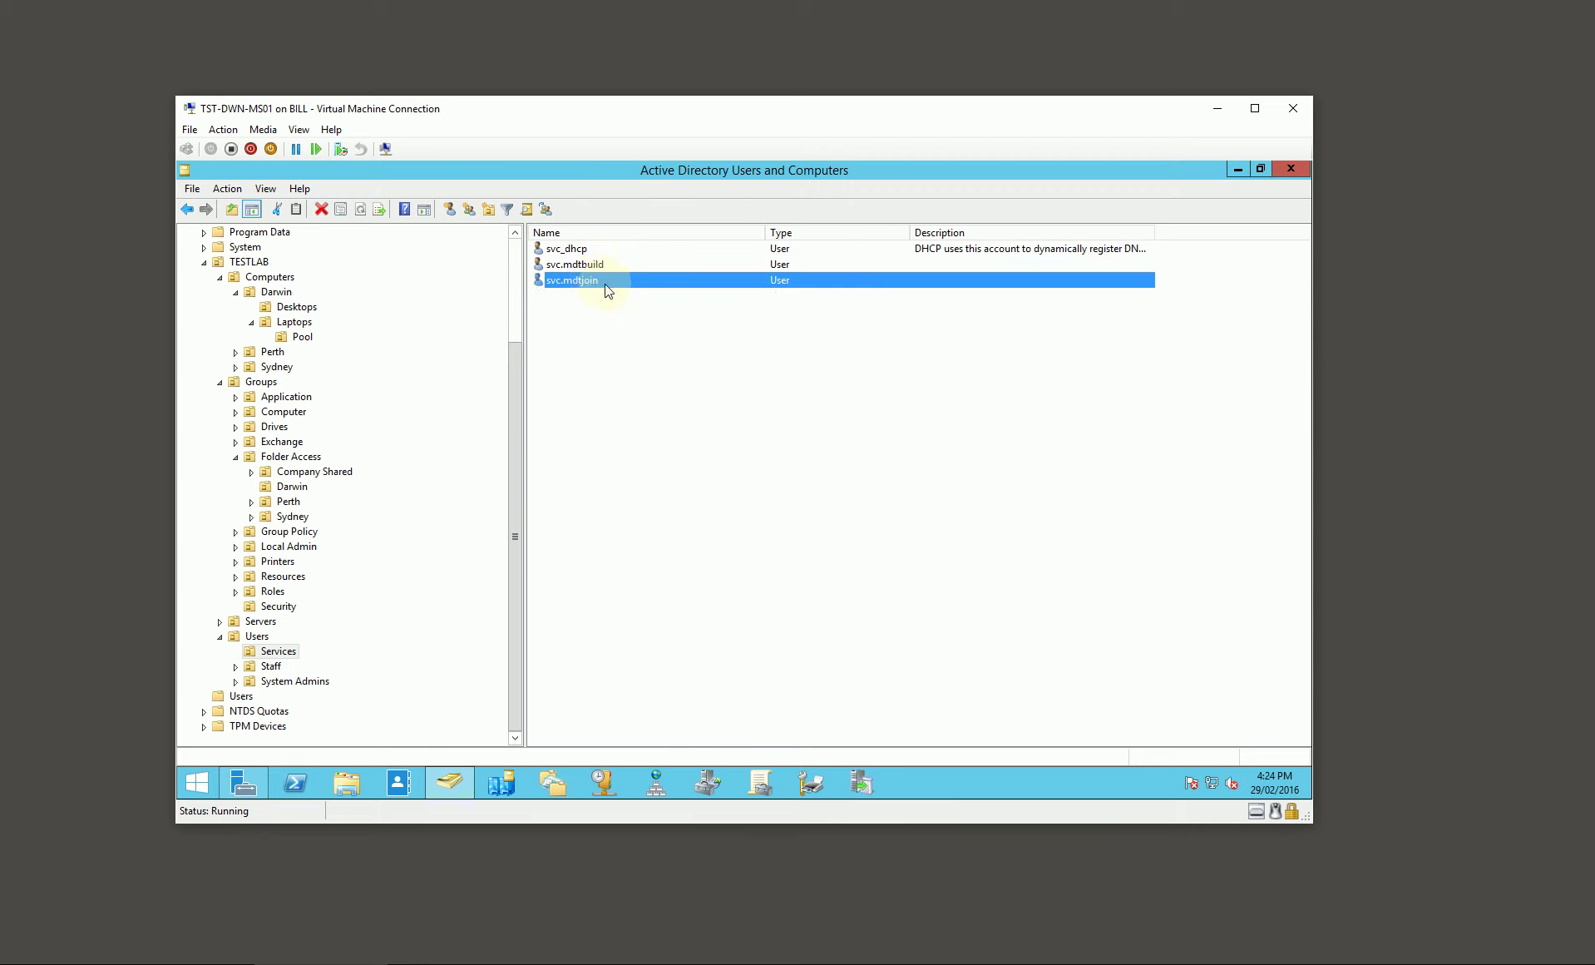
left_click(602, 264)
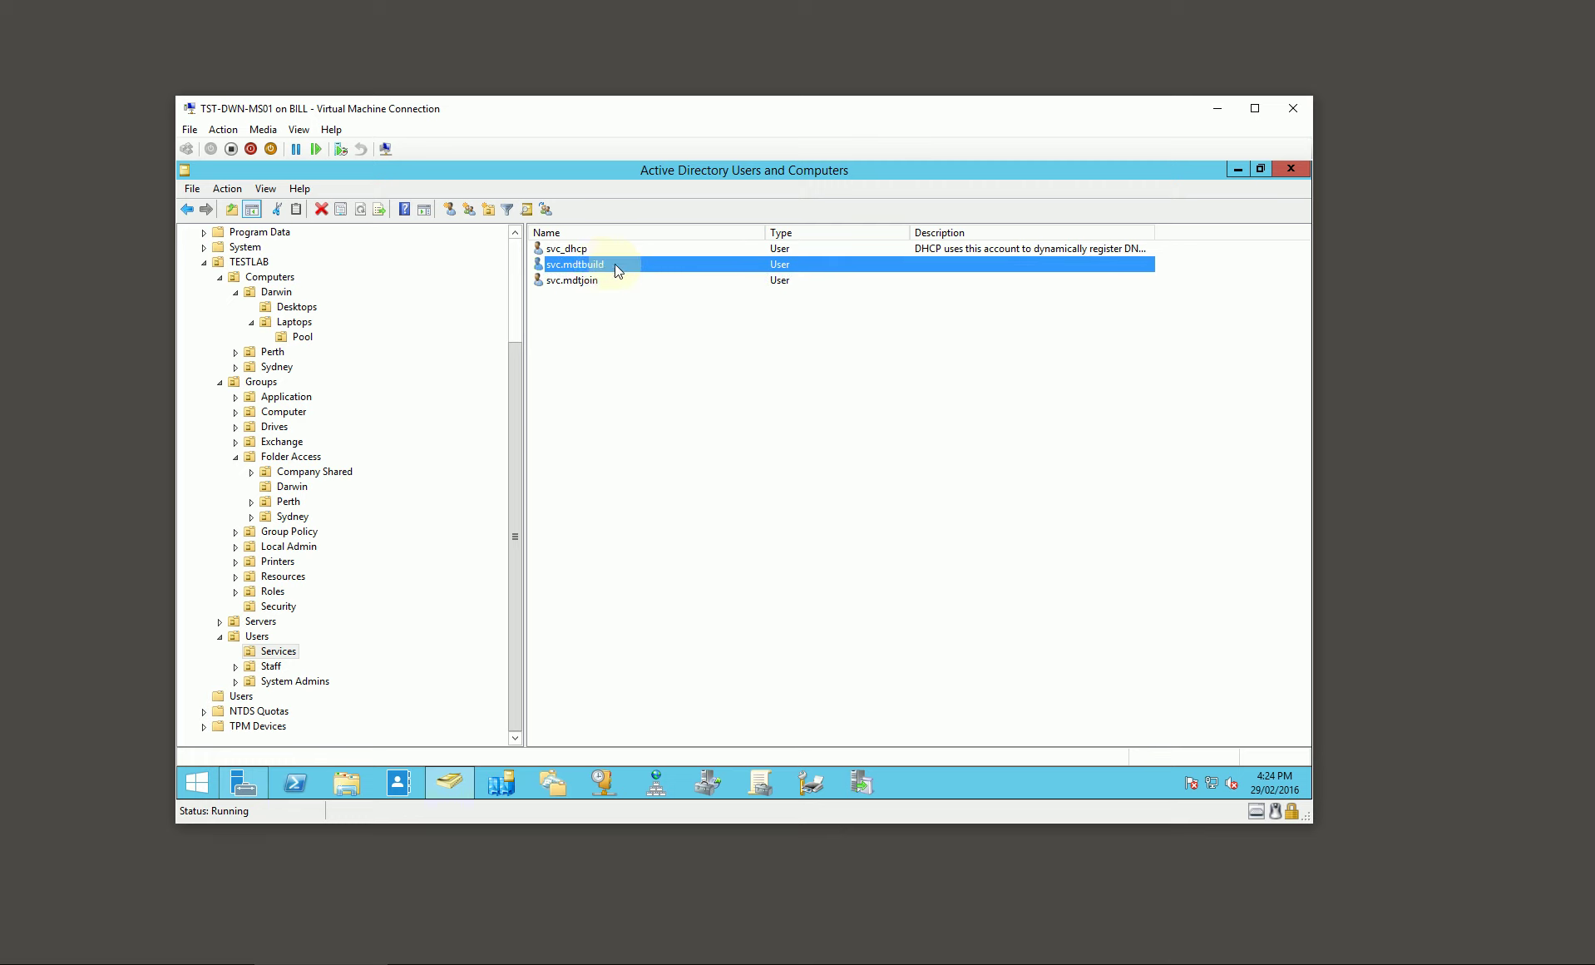
left_click(594, 281)
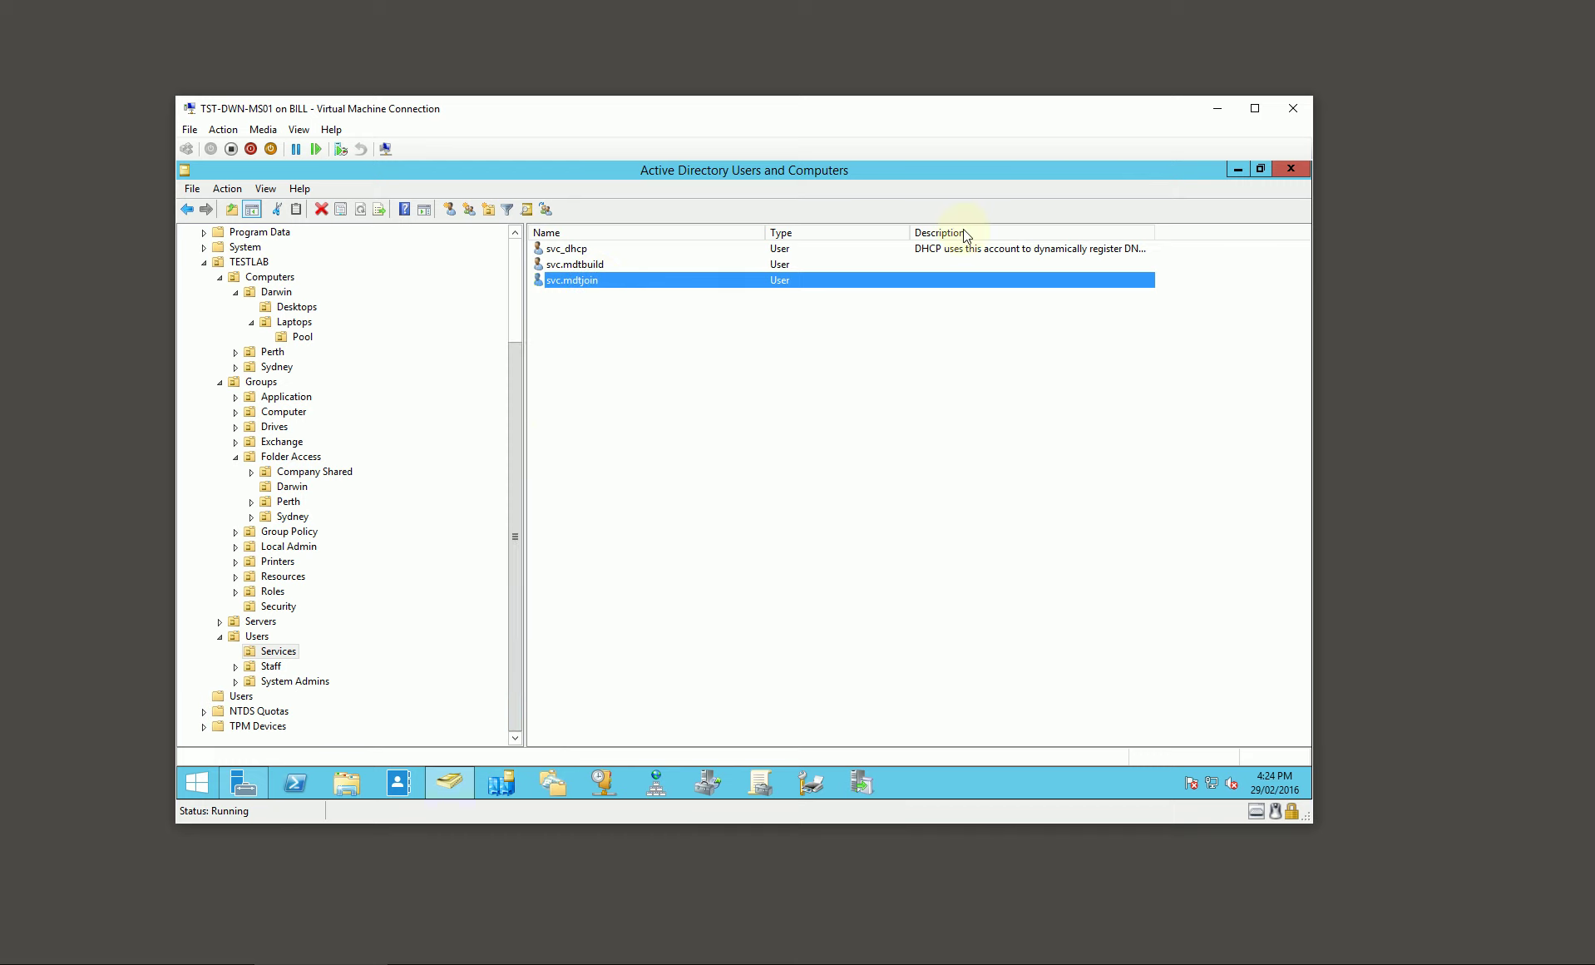
left_click(1238, 168)
Step: Open the Data (D:) drive in File Explorer, then switch to the deployment server's console
left_click(334, 787)
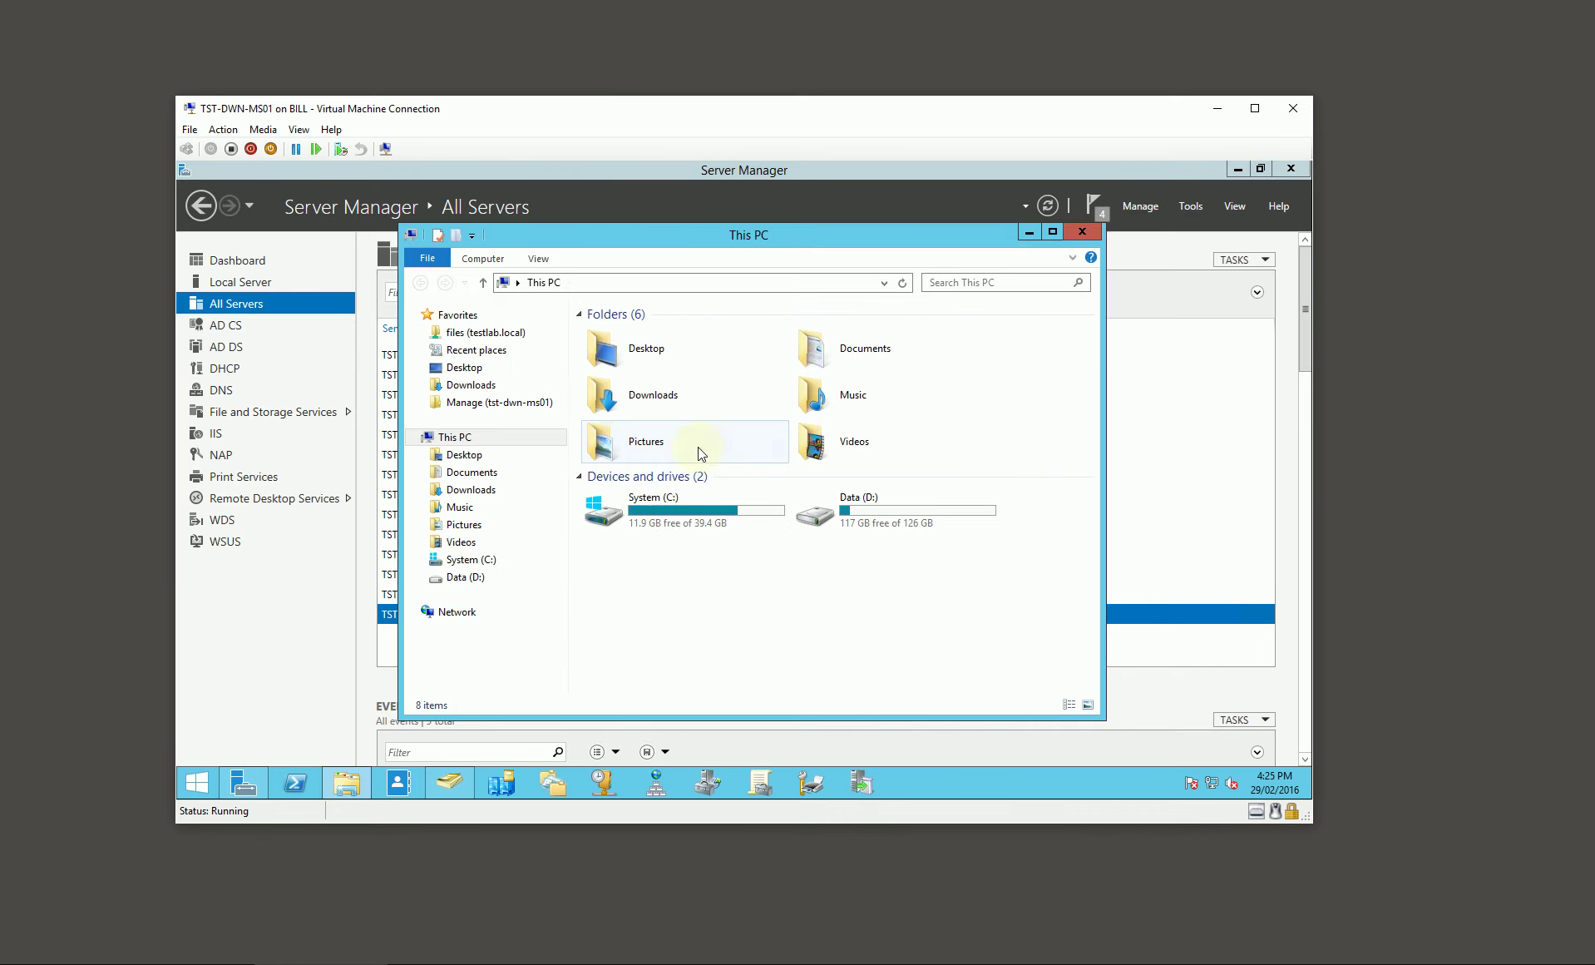
double_click(844, 514)
left_click(663, 369)
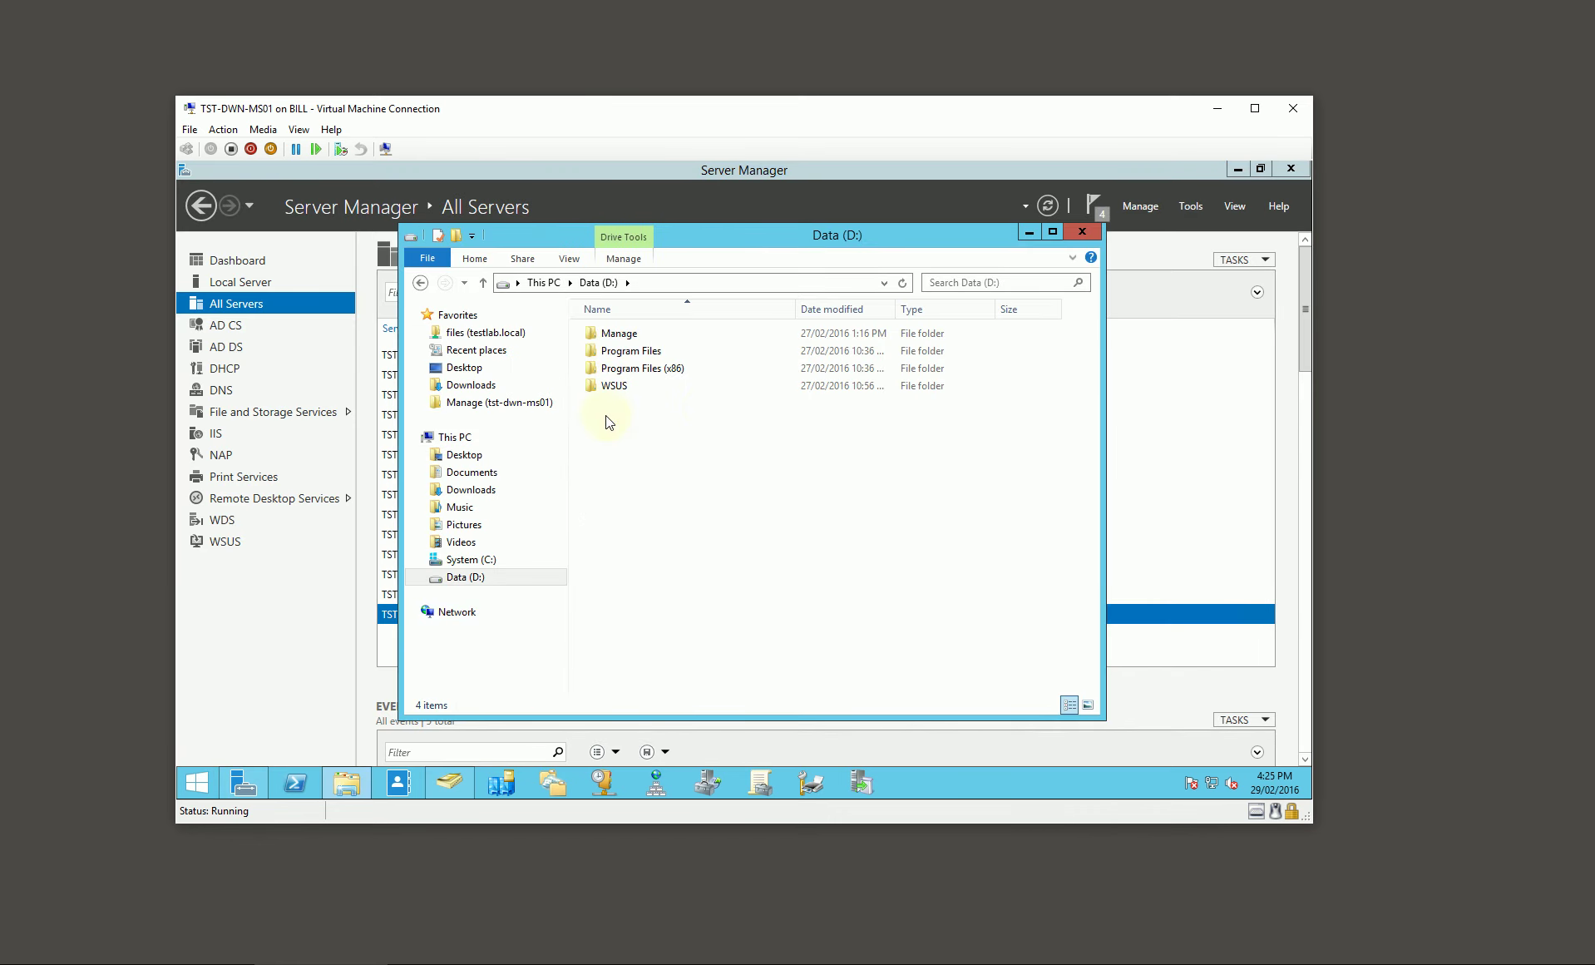
left_click(1215, 109)
left_click(421, 959)
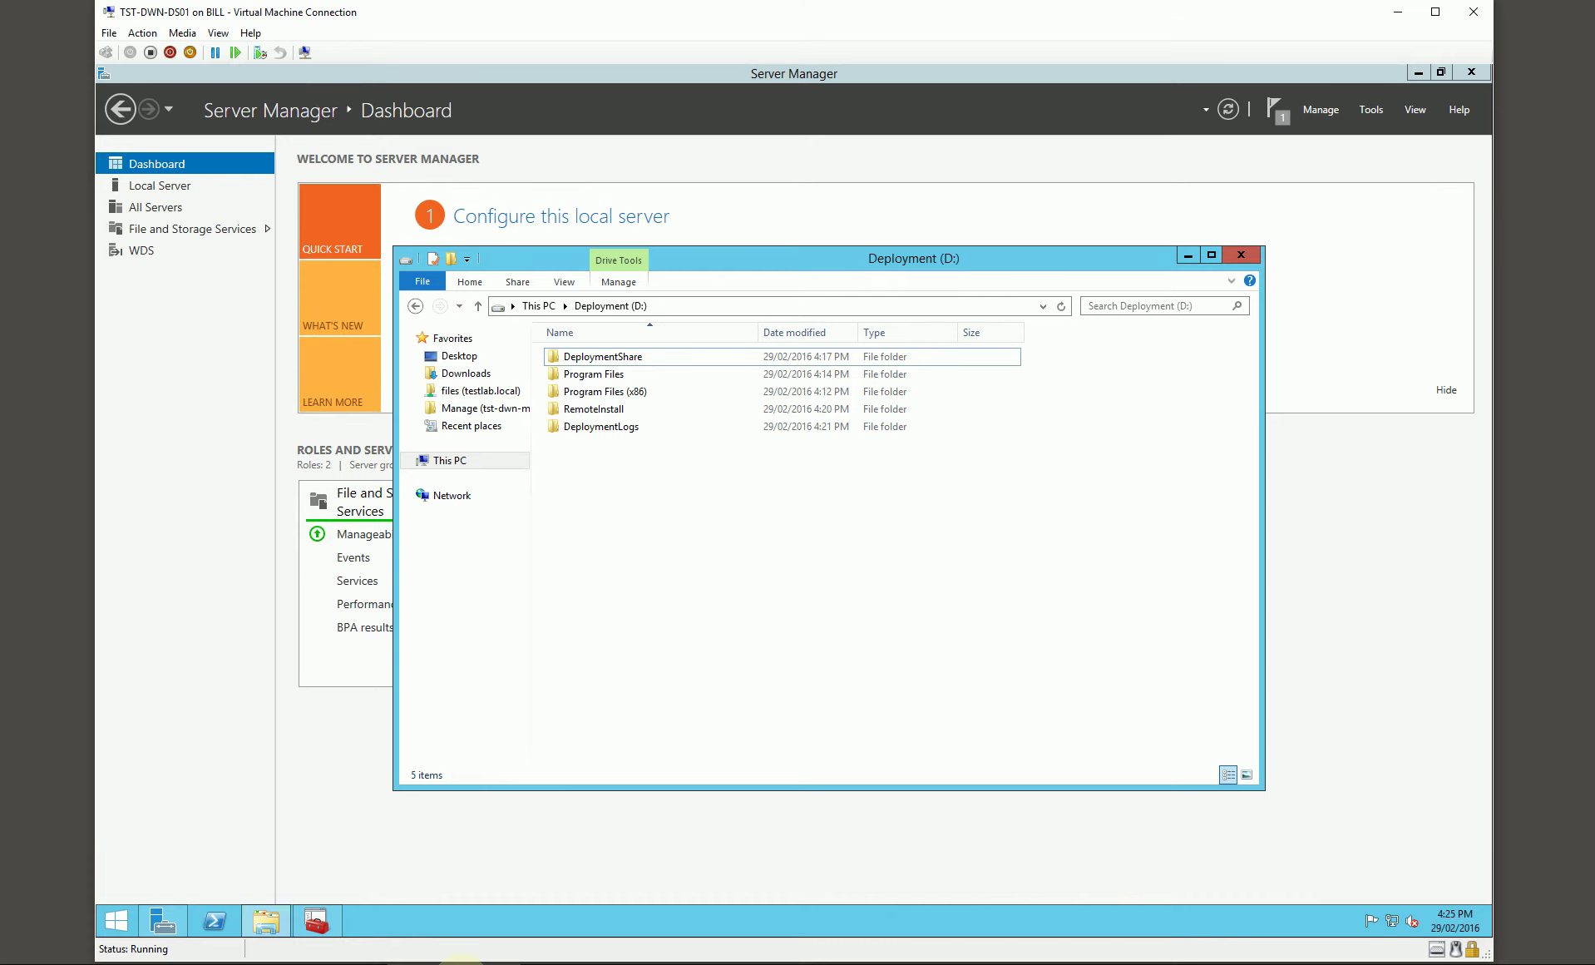
Step: Open DeploymentShare's properties and load its advanced security settings with administrative rights
left_click(604, 362)
right_click(604, 363)
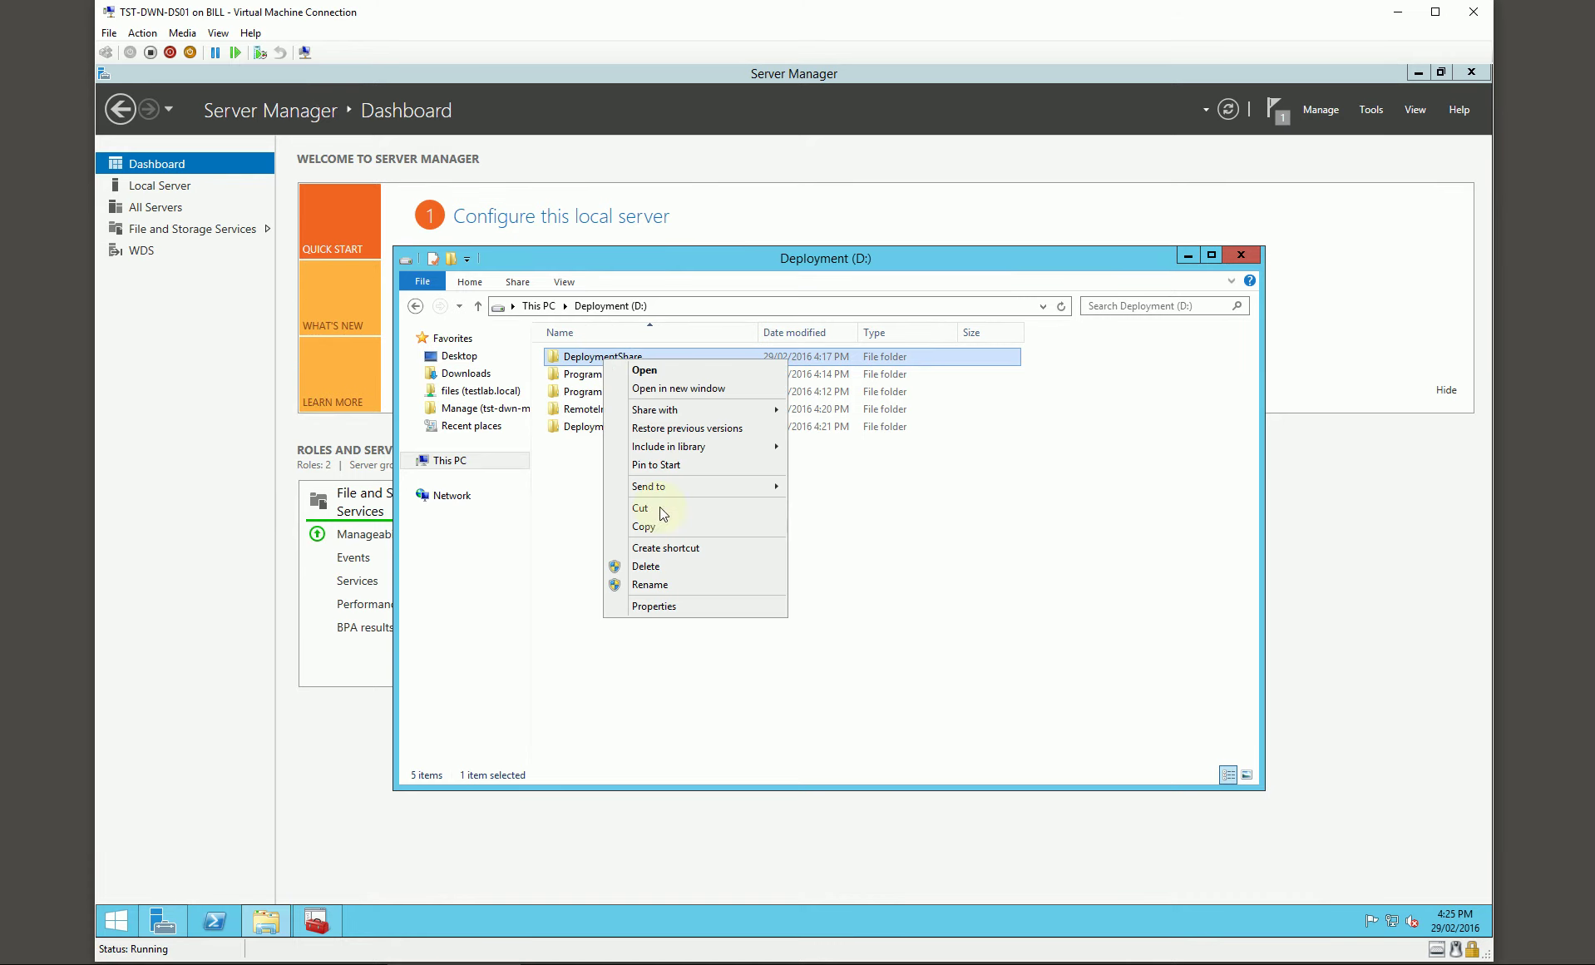
left_click(666, 607)
left_click(726, 403)
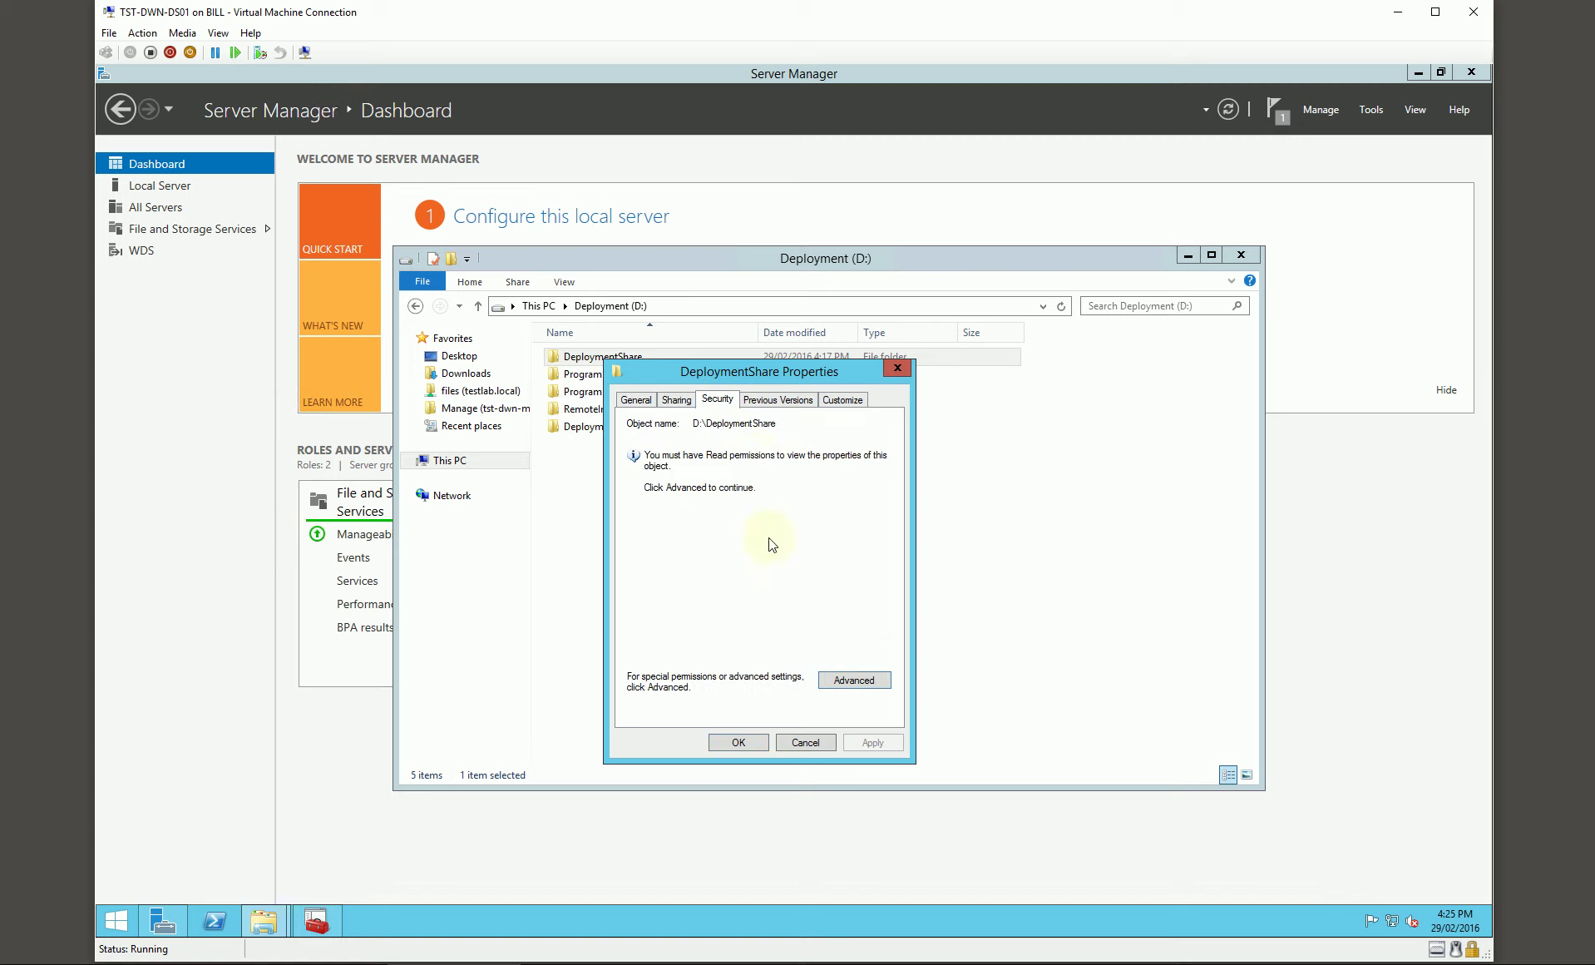
left_click(855, 683)
left_click(576, 450)
left_click(1007, 681)
Step: Add FL!TST-DWN-DS01!DeploymentShare!R with Read to DeploymentShare's share permissions
left_click(676, 400)
left_click(699, 599)
left_click(679, 627)
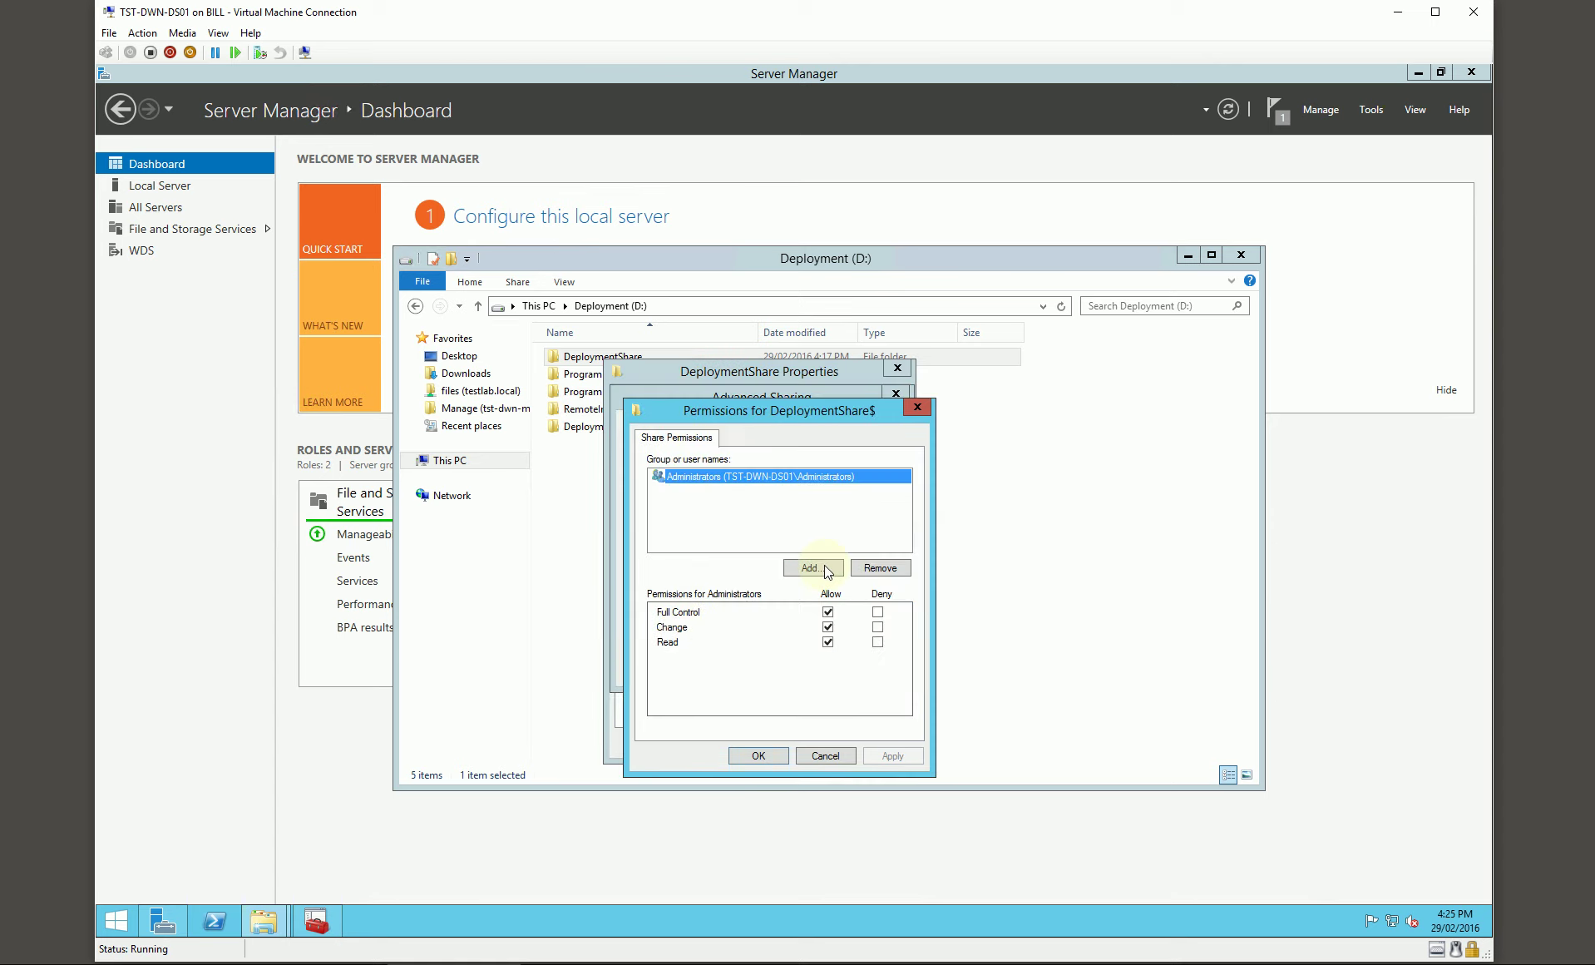
left_click(841, 566)
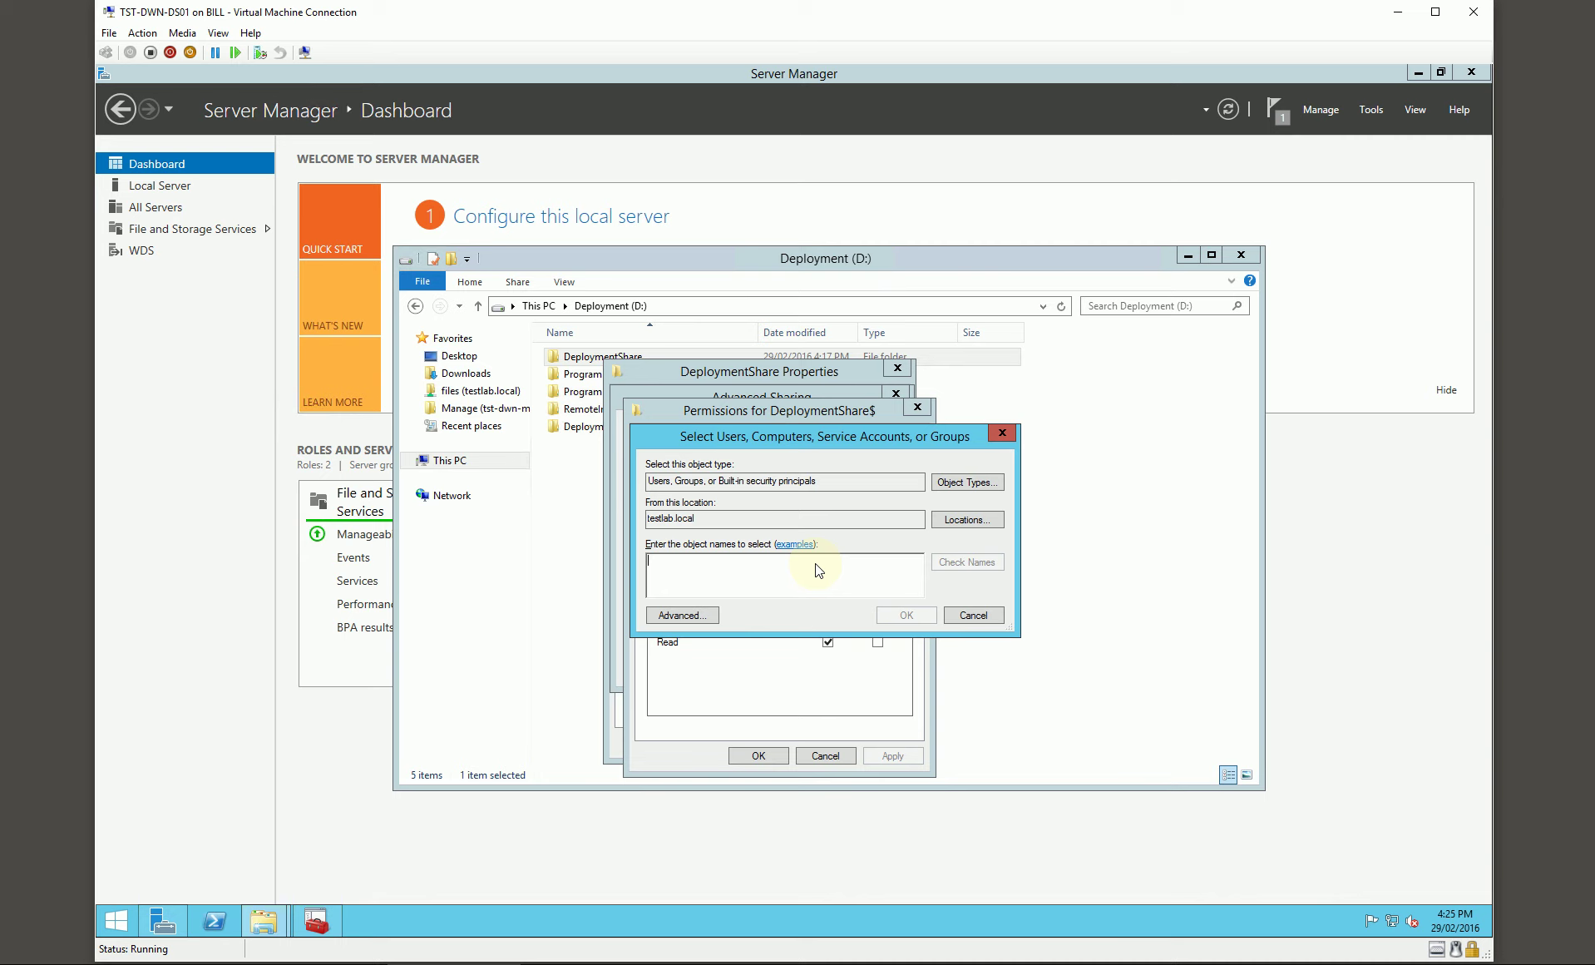
type("FL!TST-DWN-DS01!DeploymentShare!R")
key("Return")
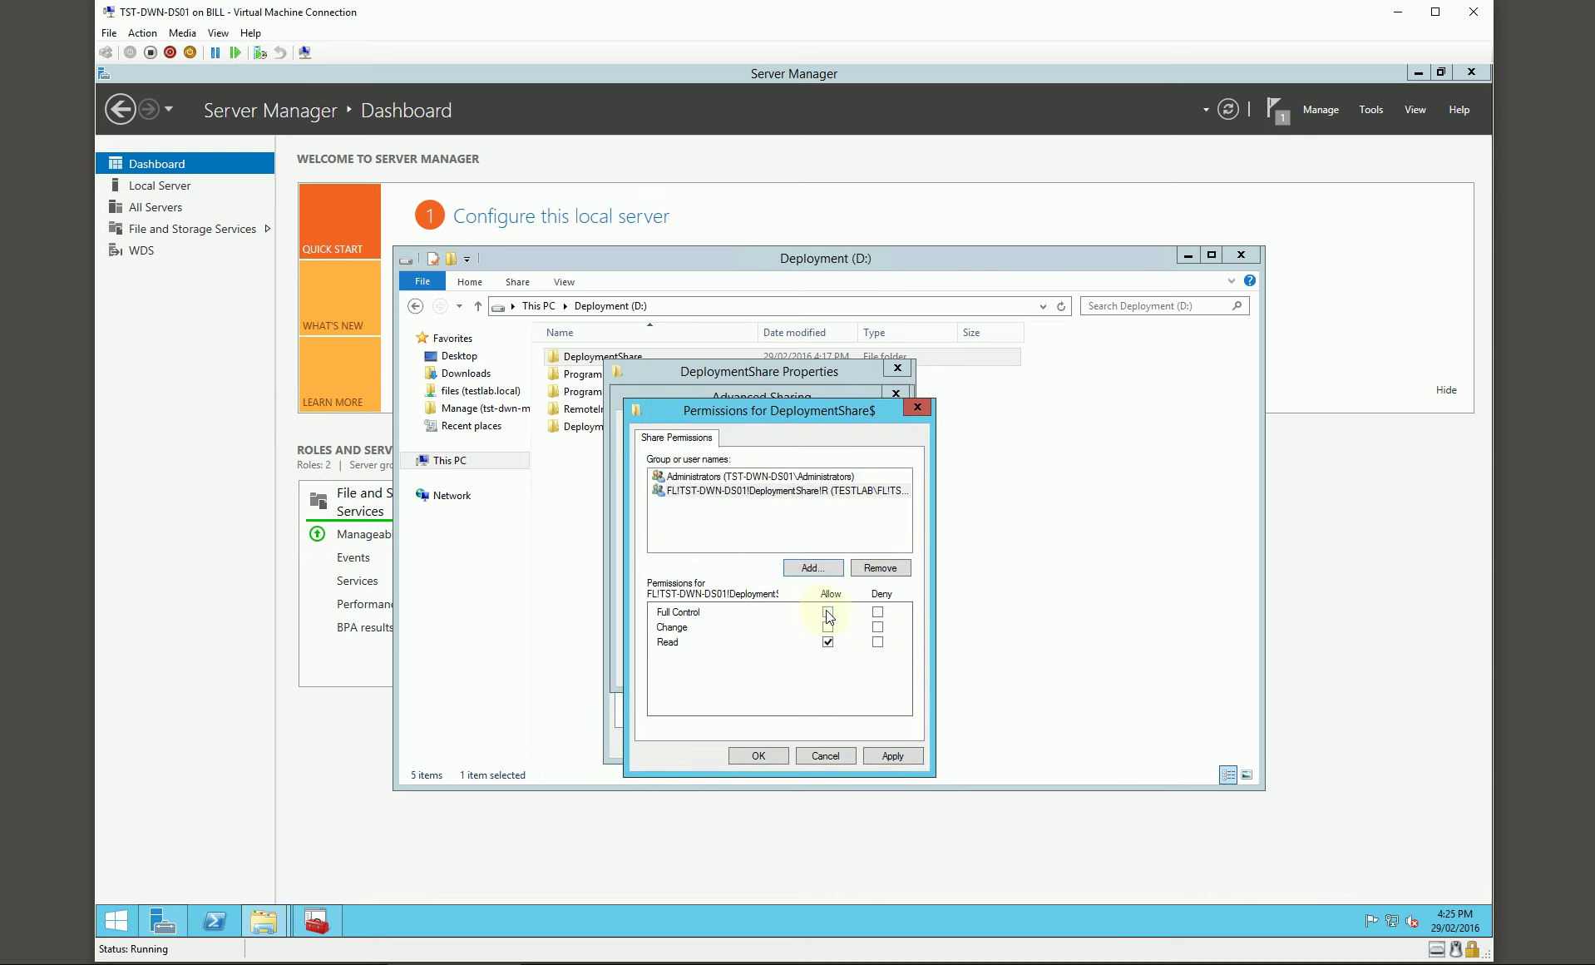
left_click(764, 754)
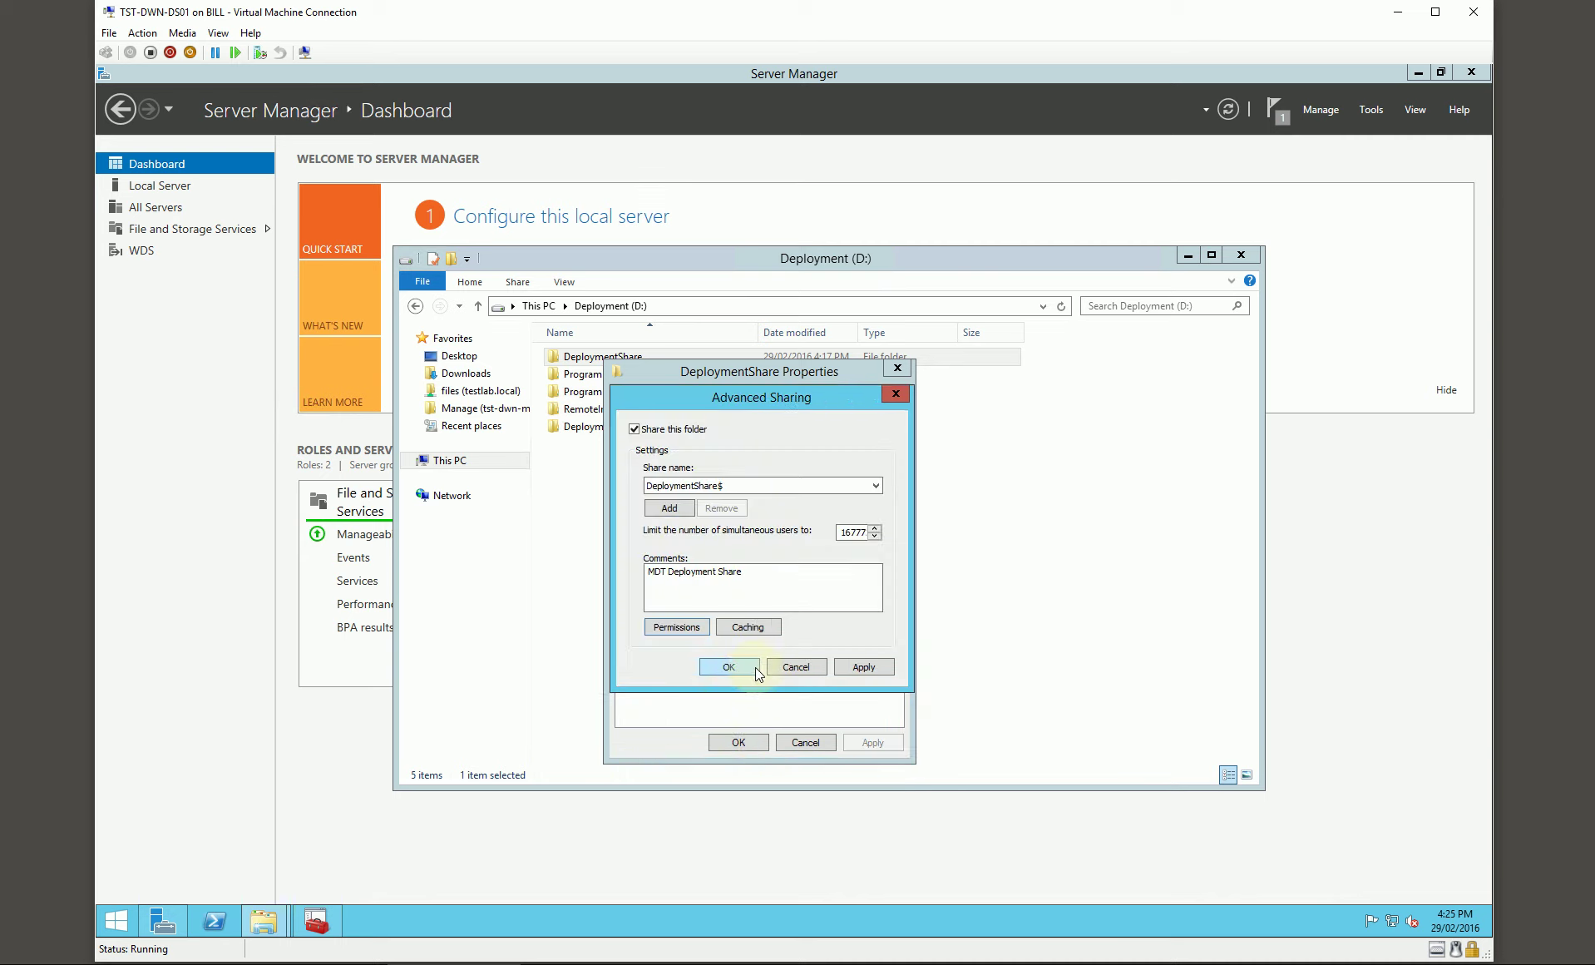
left_click(755, 667)
Step: Add a Read & execute NTFS entry for FL!TST-DWN-DS01!DeploymentShare!R on DeploymentShare
left_click(719, 401)
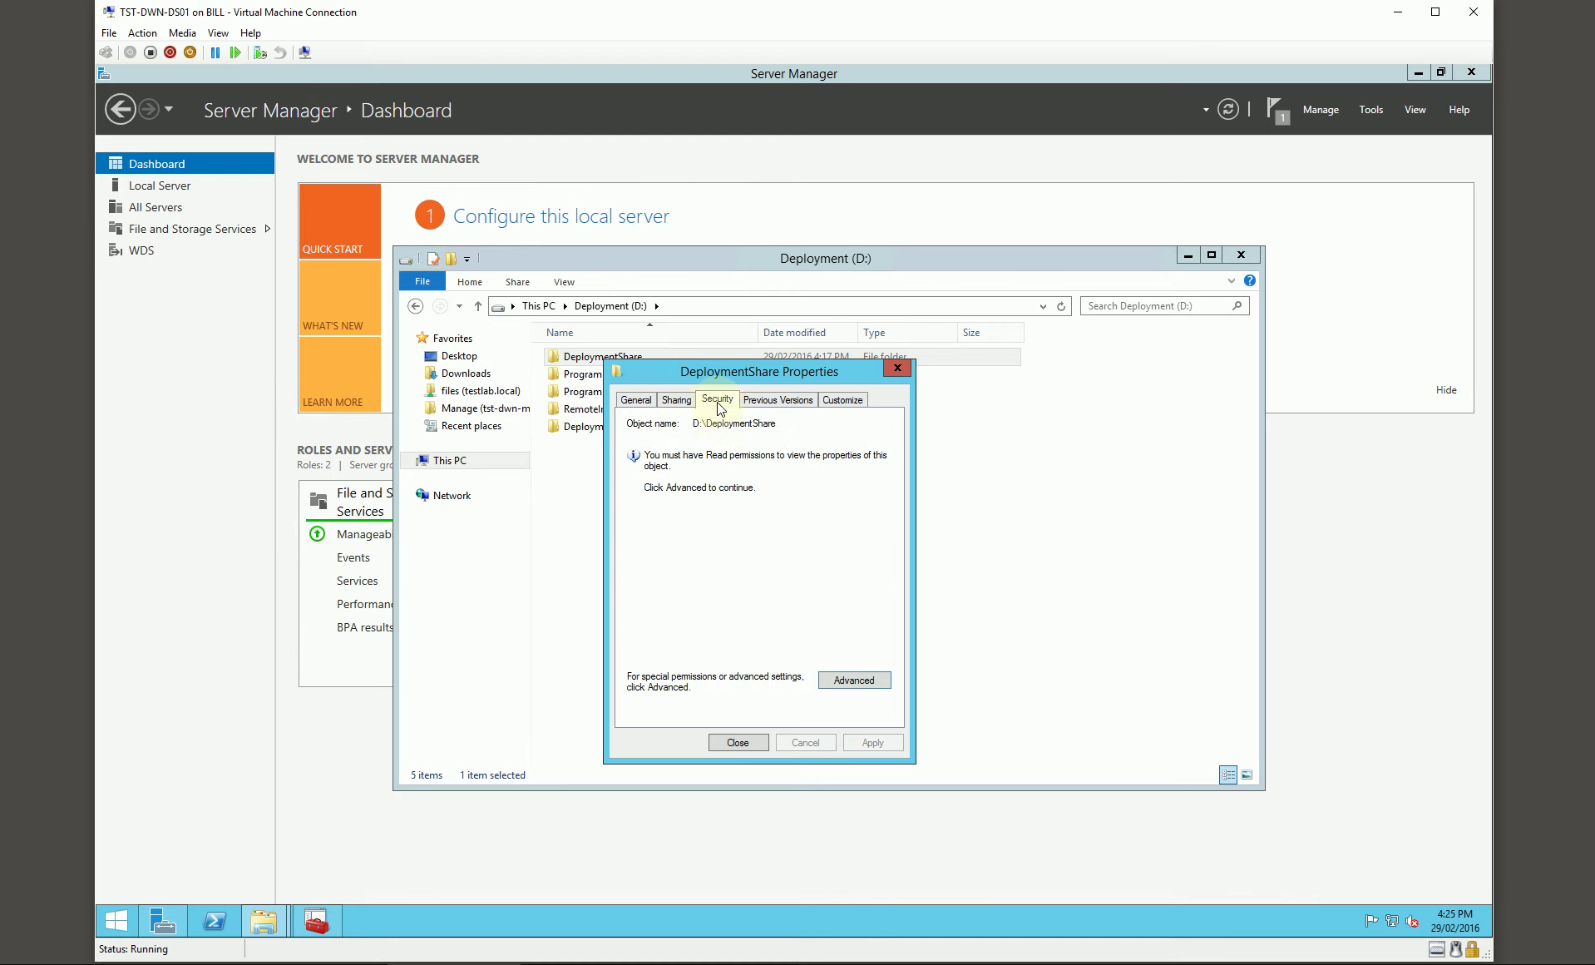
left_click(861, 679)
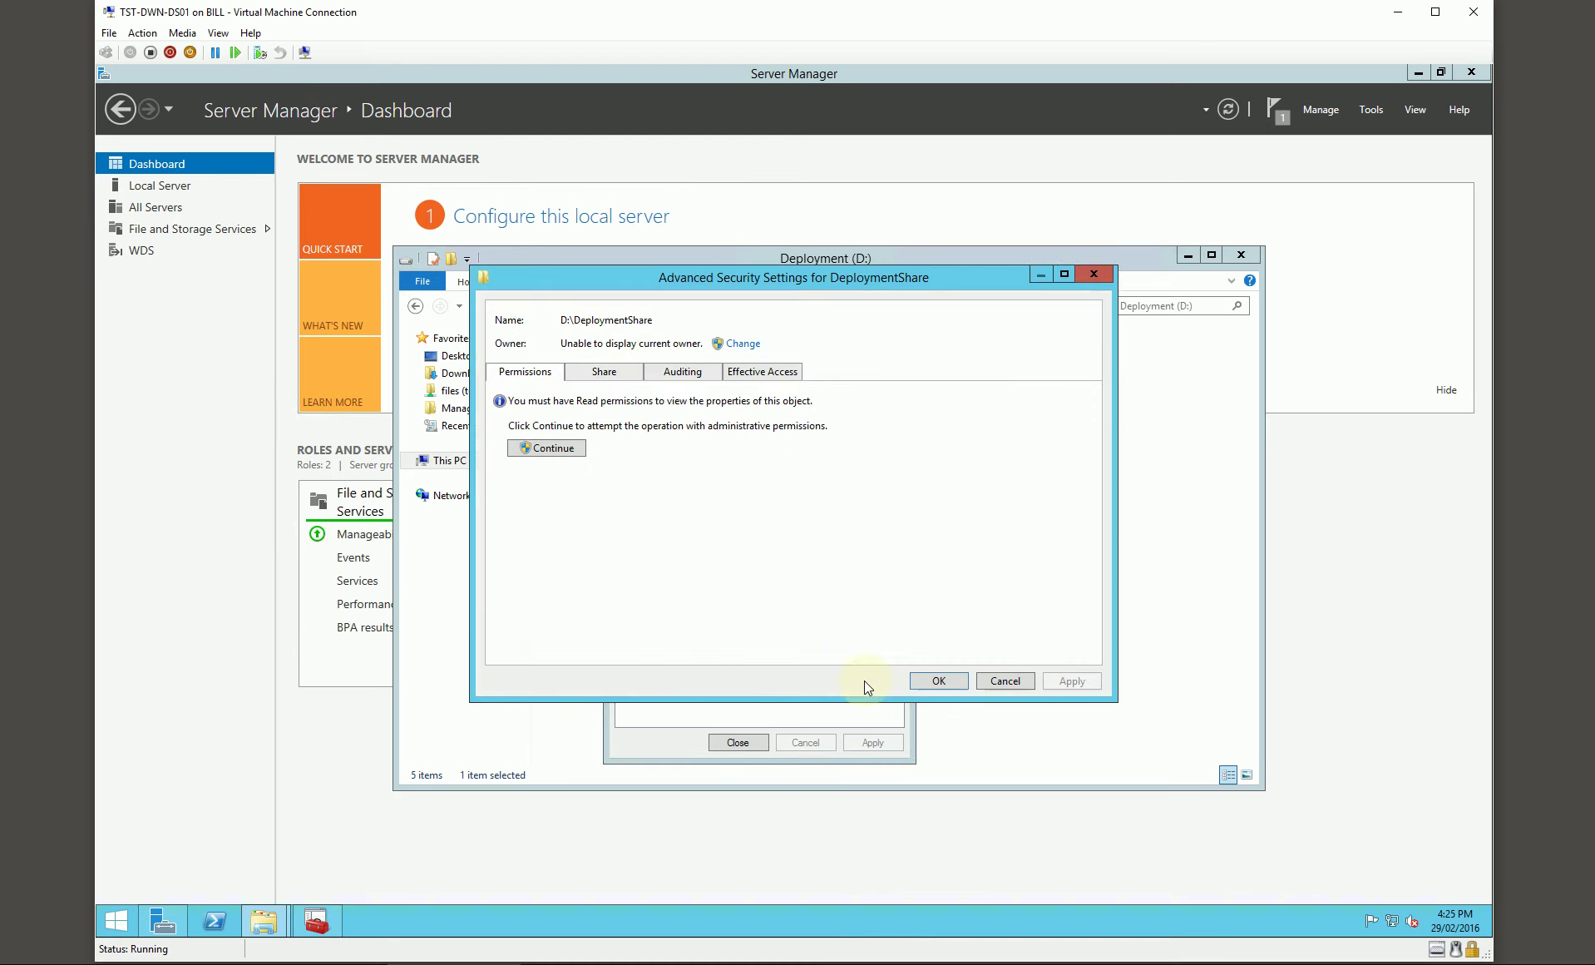
left_click(573, 445)
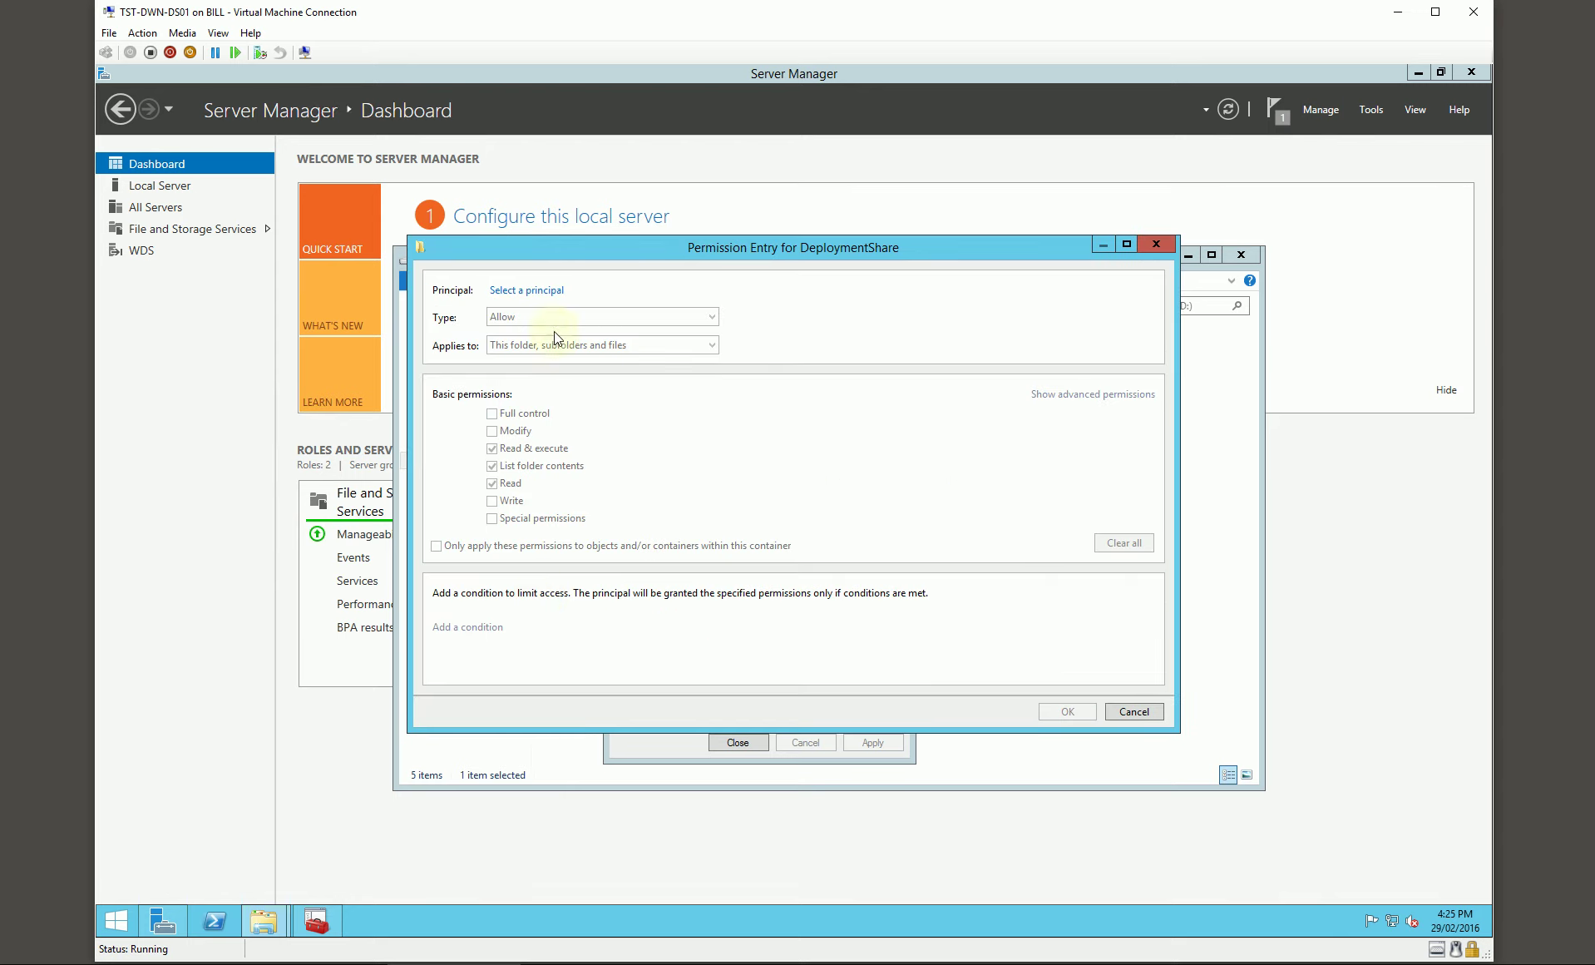
left_click(543, 291)
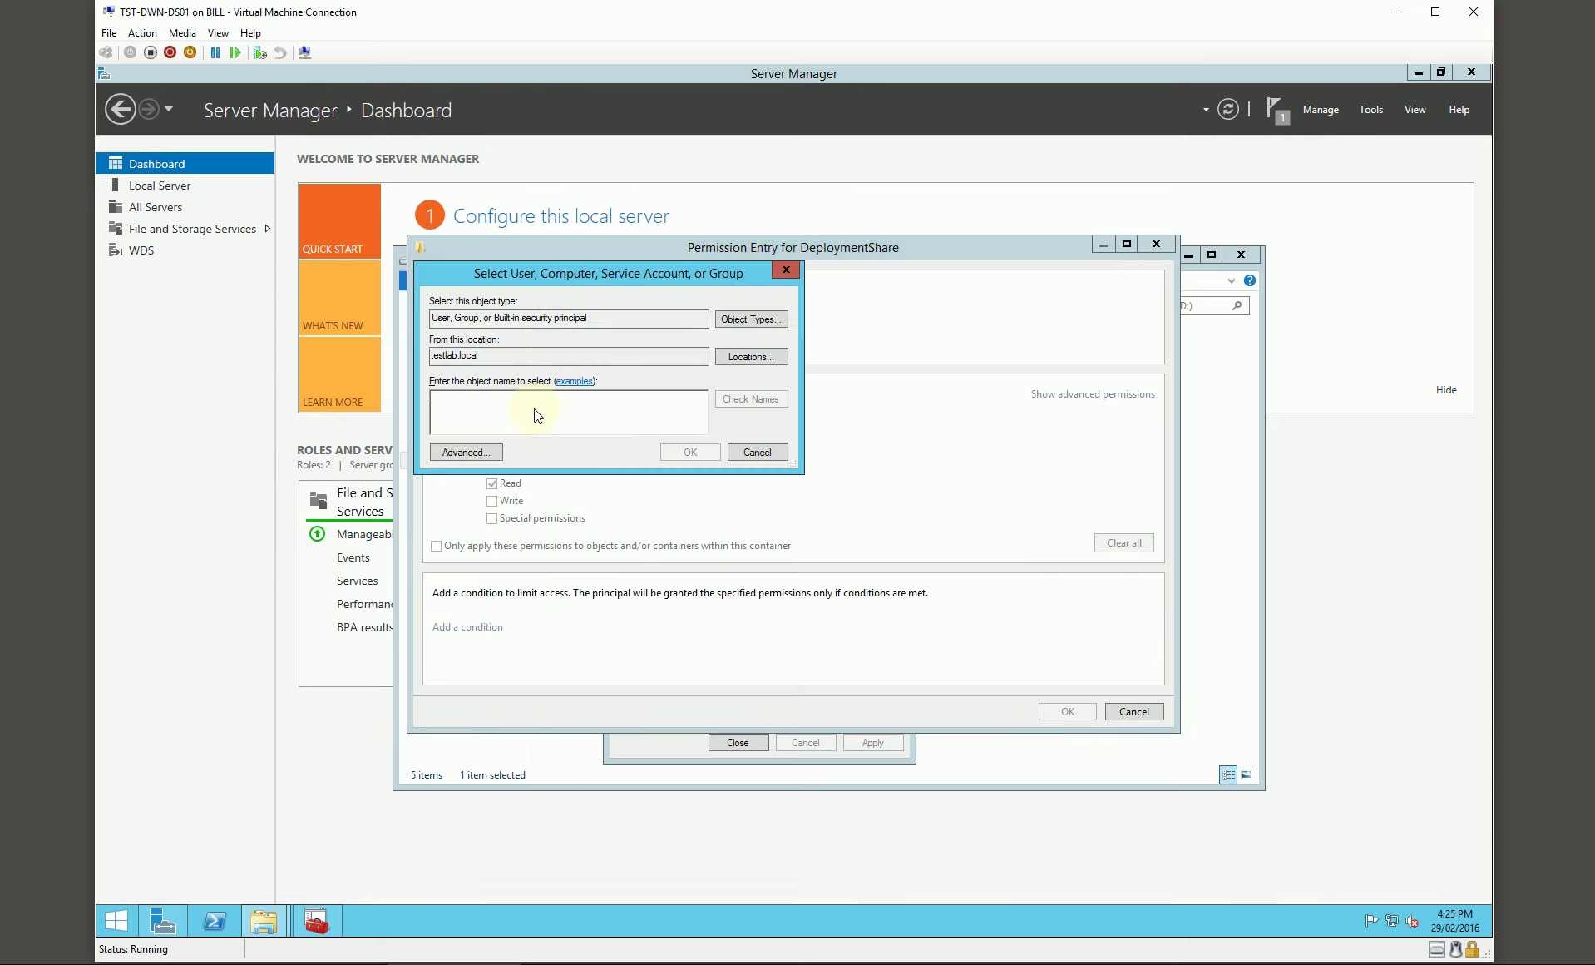
type("FL!TST-DWN-DS01!DeploymentShare!R")
key("Return")
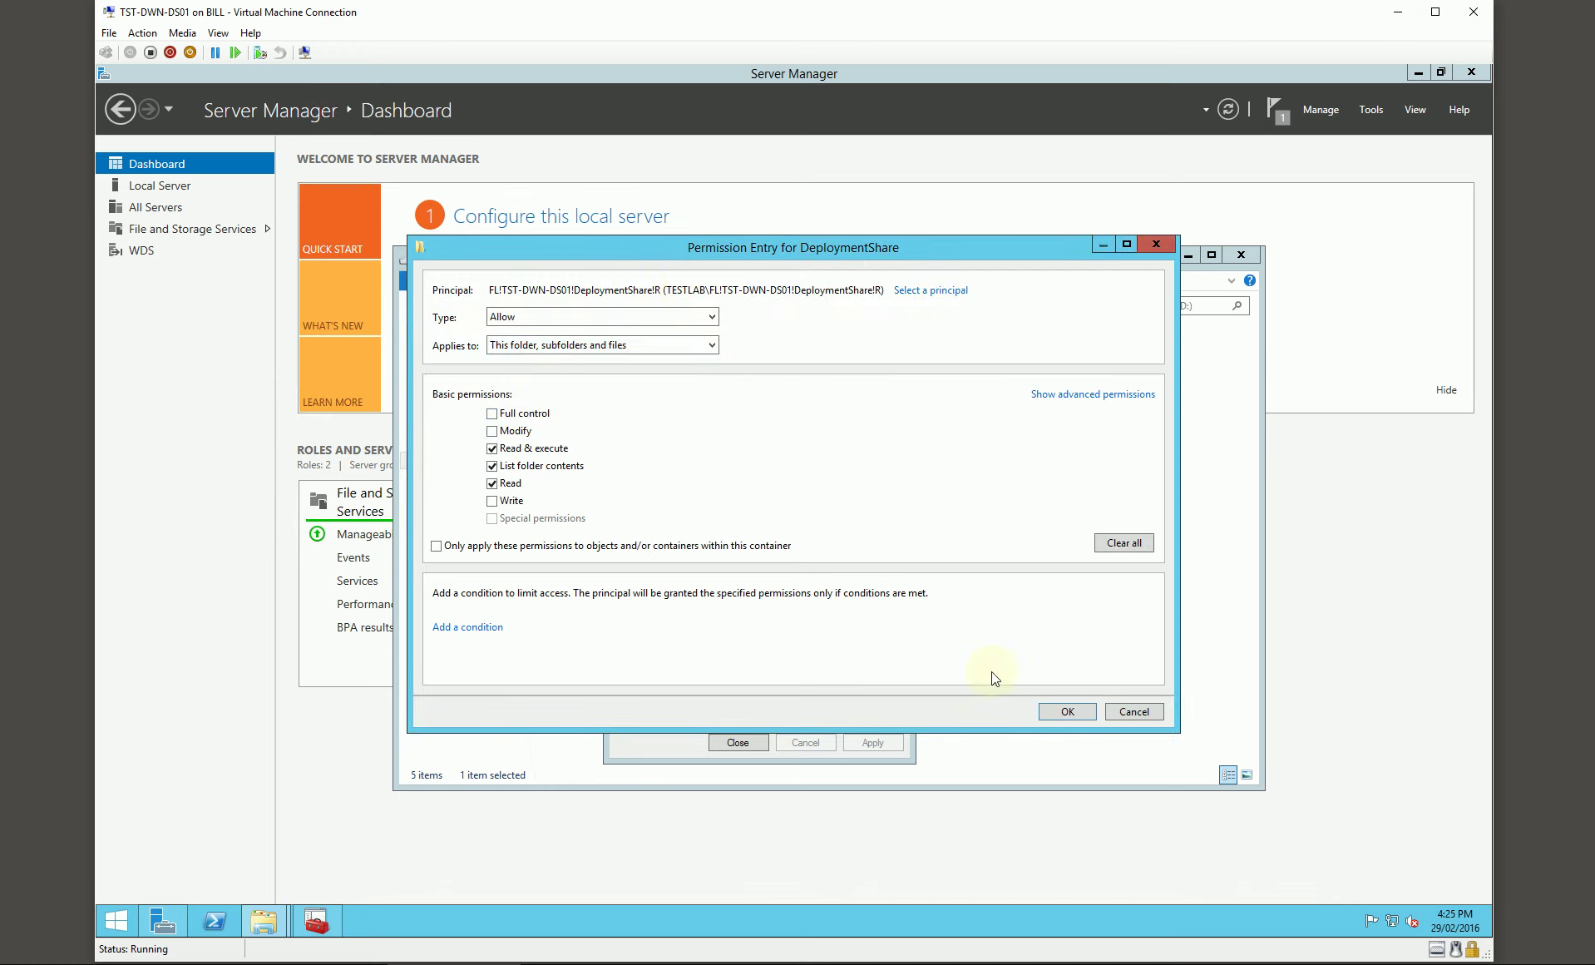
left_click(1068, 711)
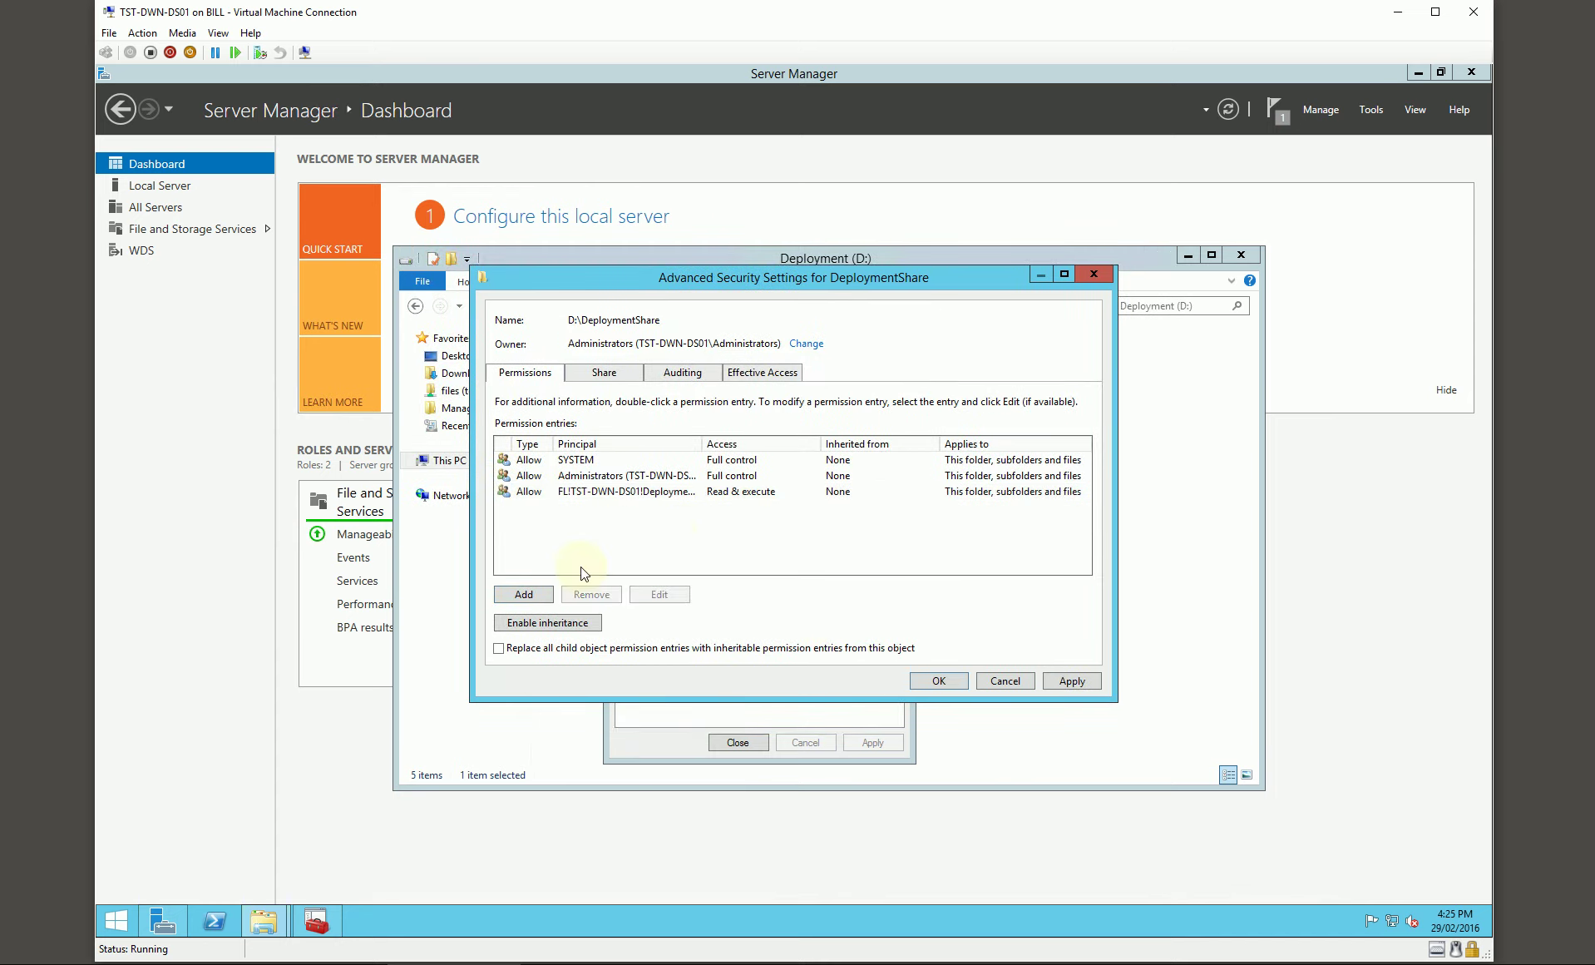
Step: Add a Full control NTFS entry for the admin account
left_click(516, 592)
left_click(533, 292)
type("admin")
key("Return")
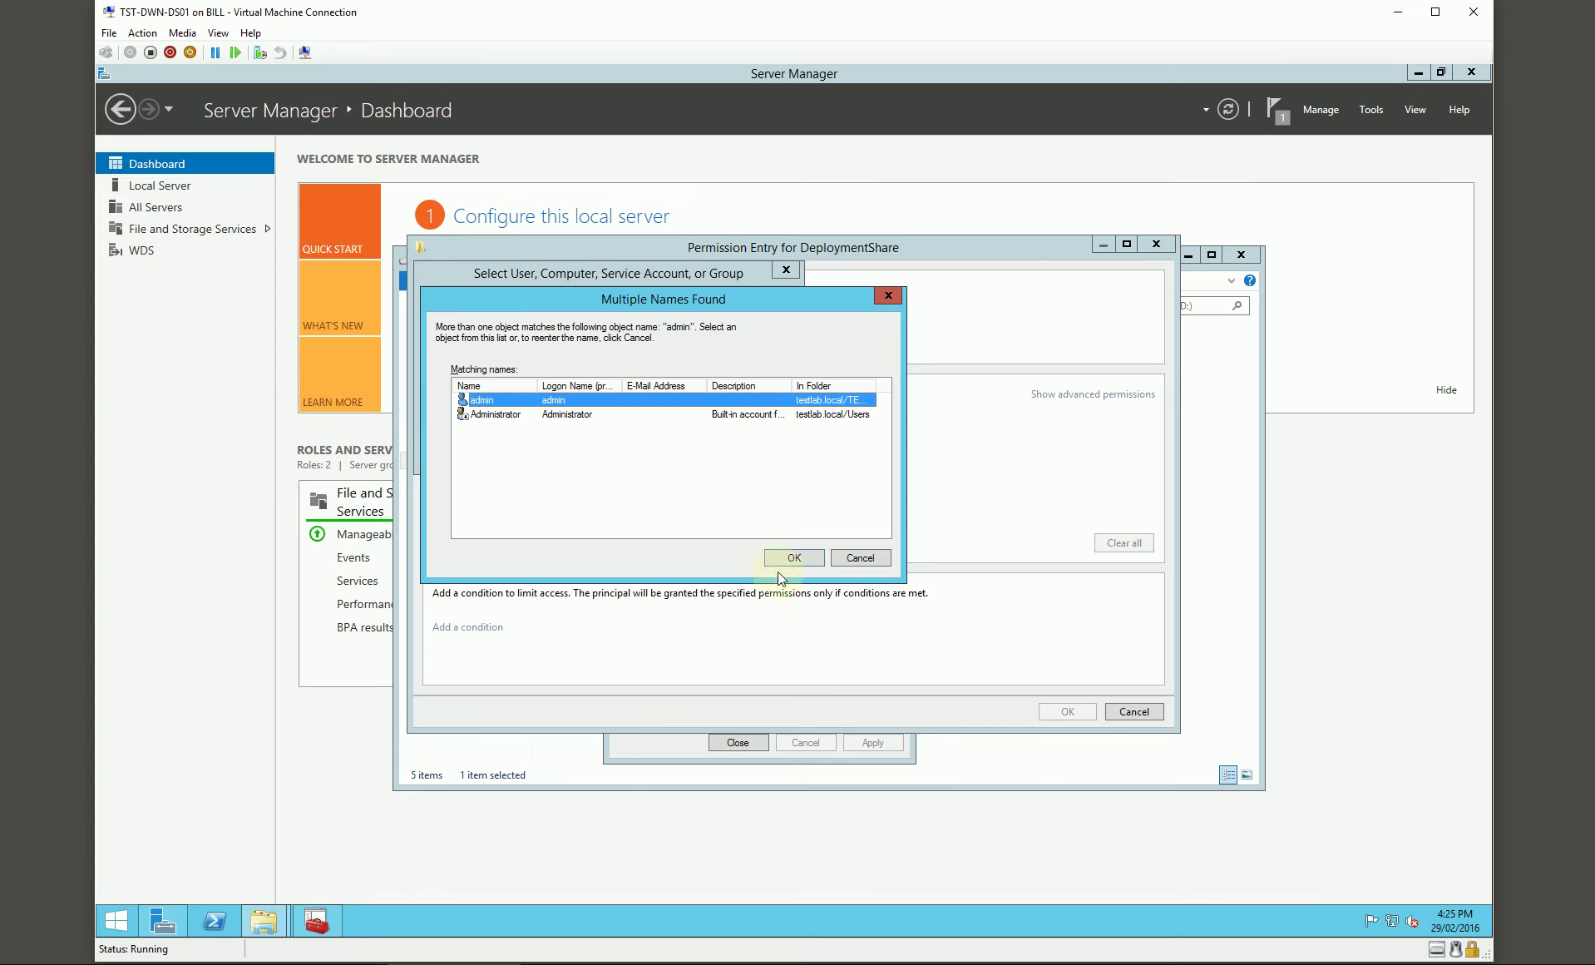
left_click(780, 559)
left_click(524, 413)
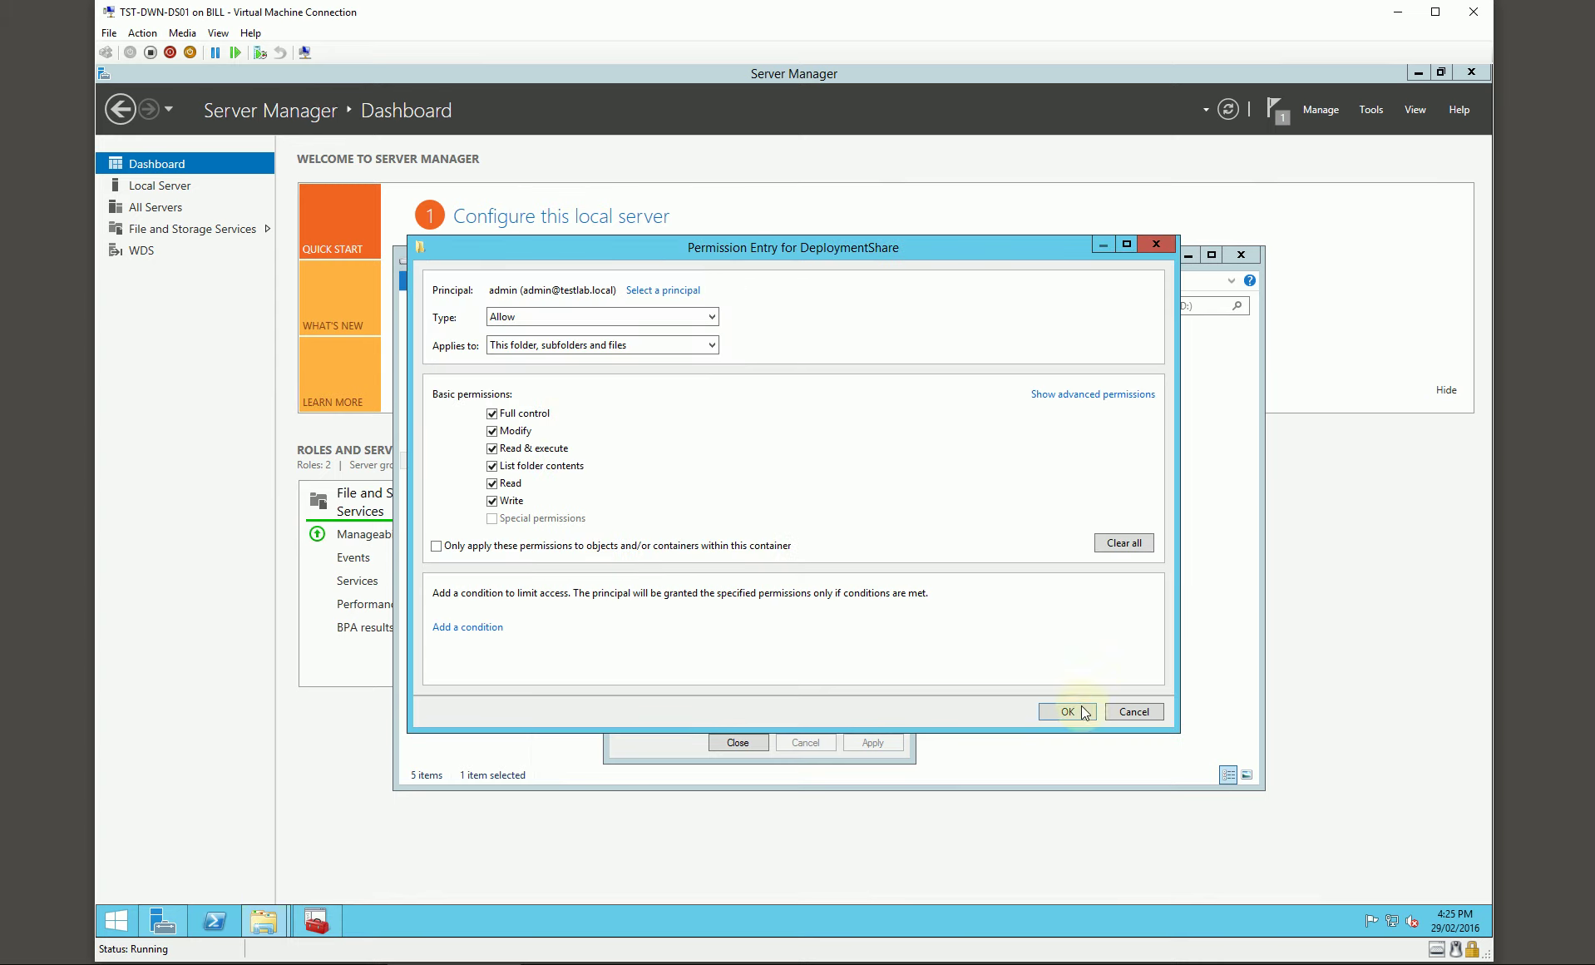
left_click(1067, 711)
Step: Grant Domain Admins Full control, apply the permissions, and open the DeploymentShare folder
left_click(536, 592)
left_click(537, 294)
type("domain")
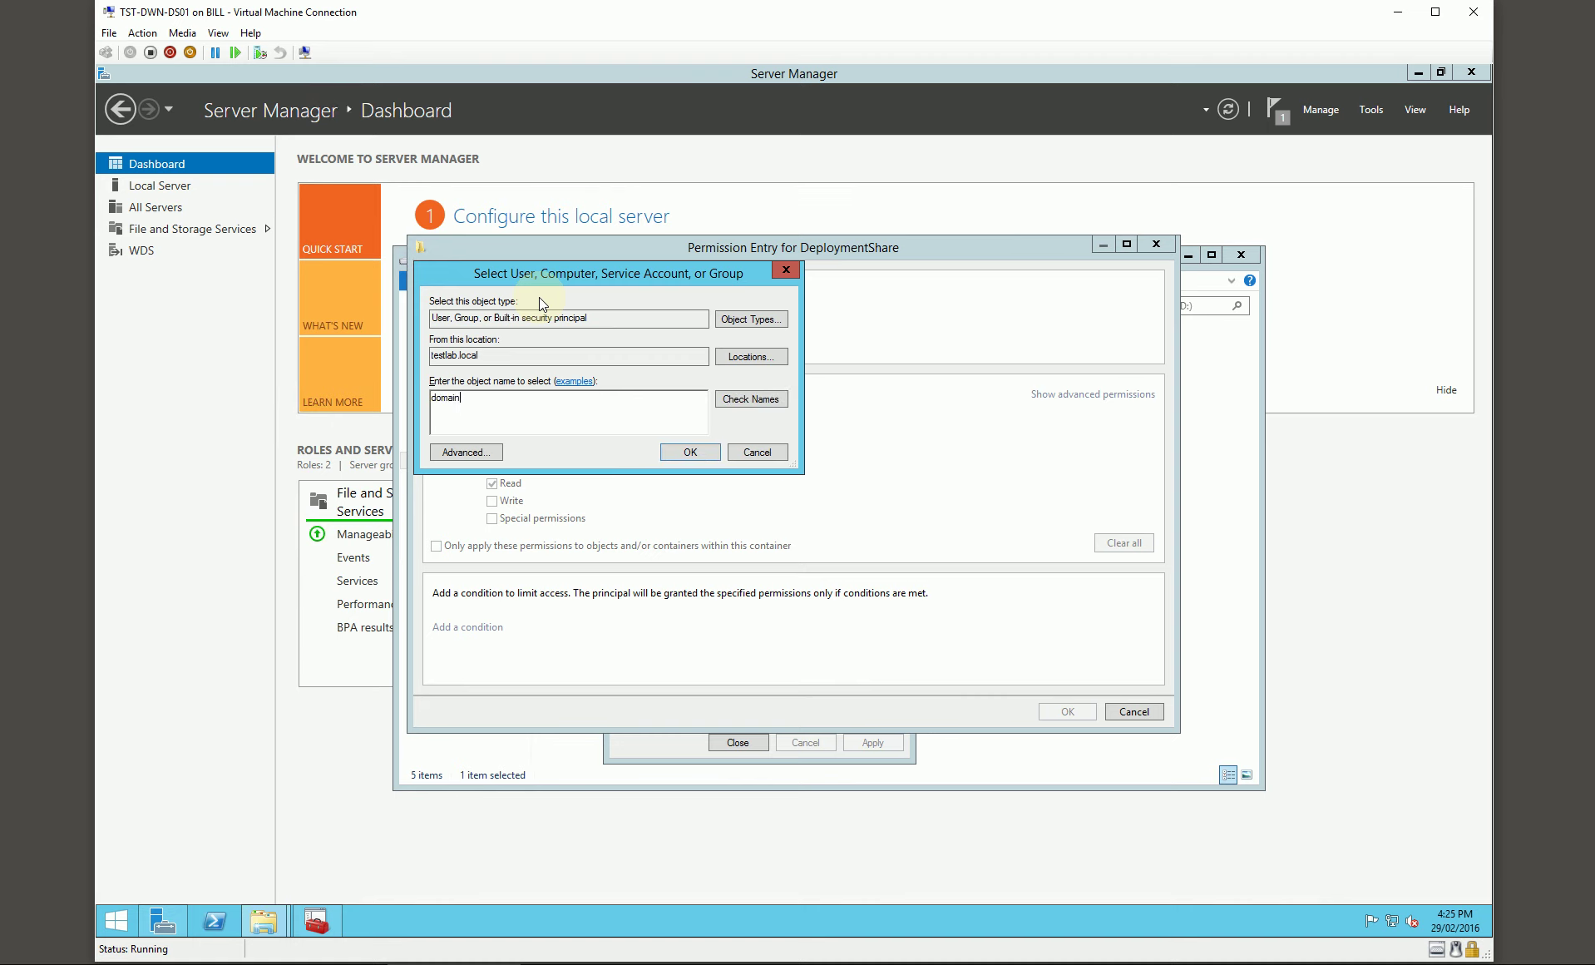
type(" admins")
key("Return")
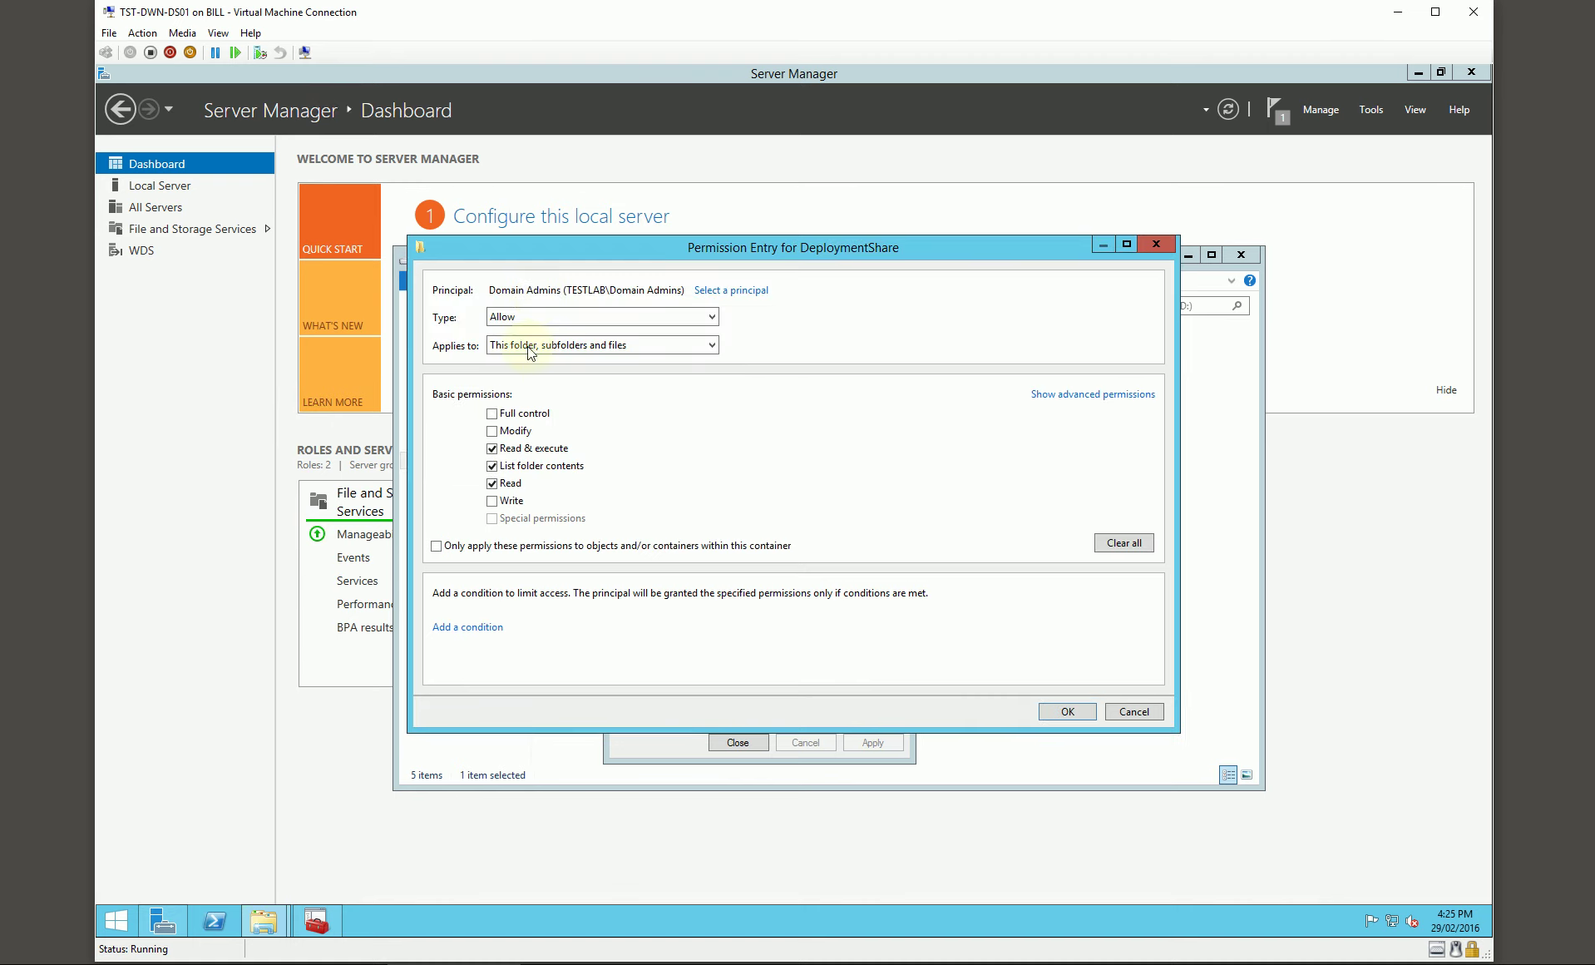
left_click(492, 414)
left_click(1066, 710)
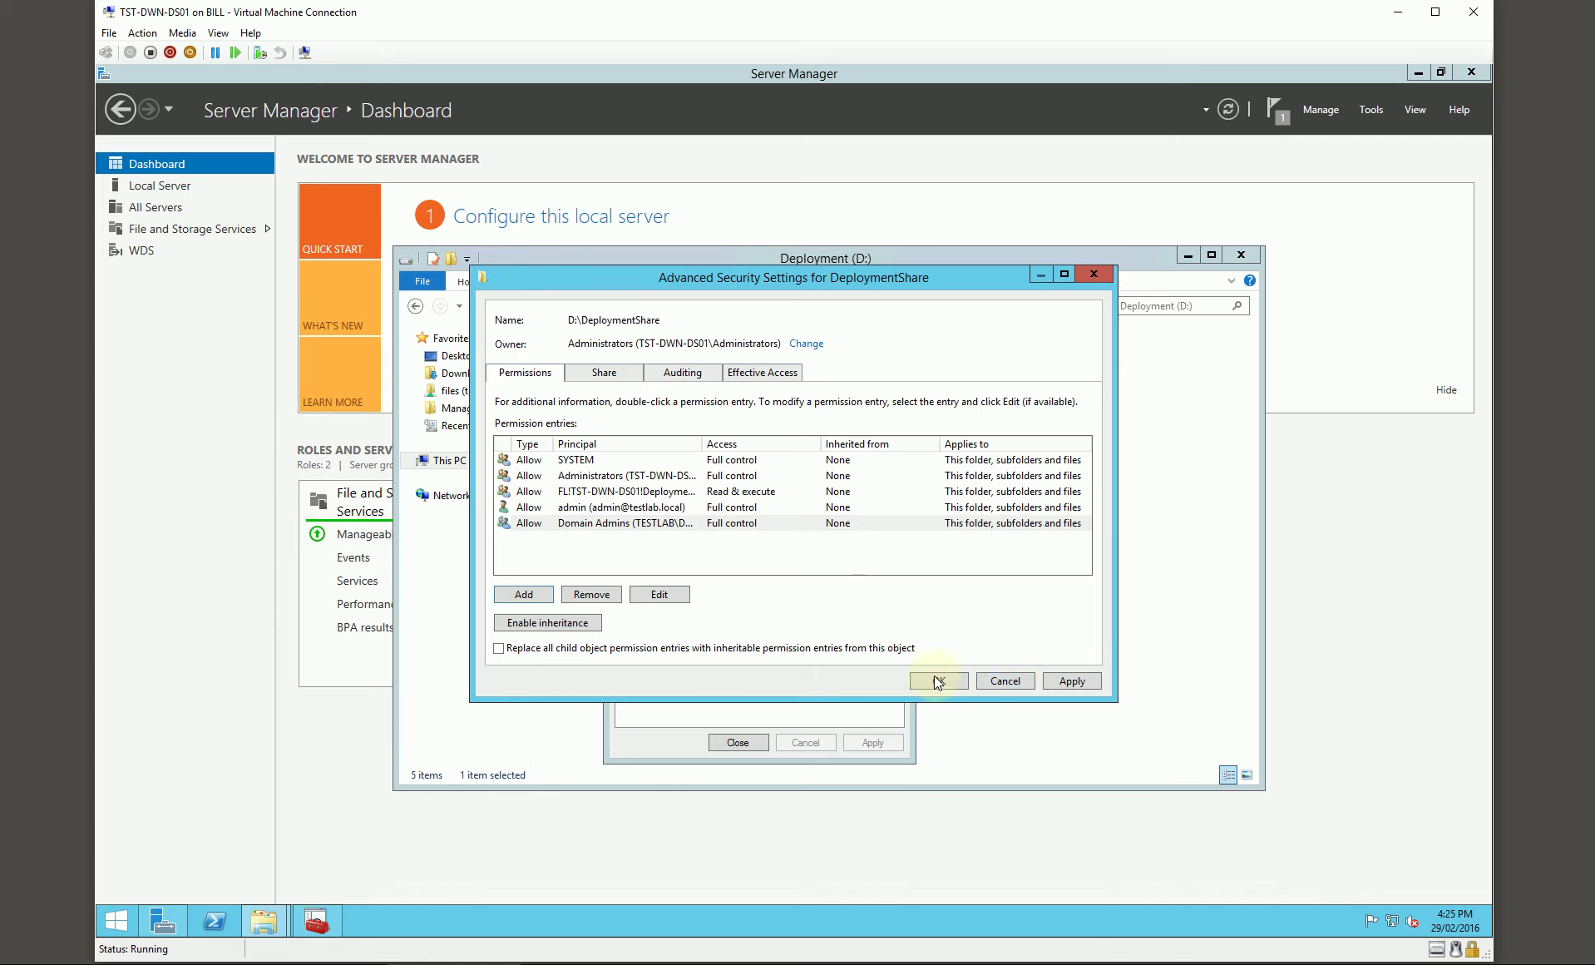
left_click(938, 682)
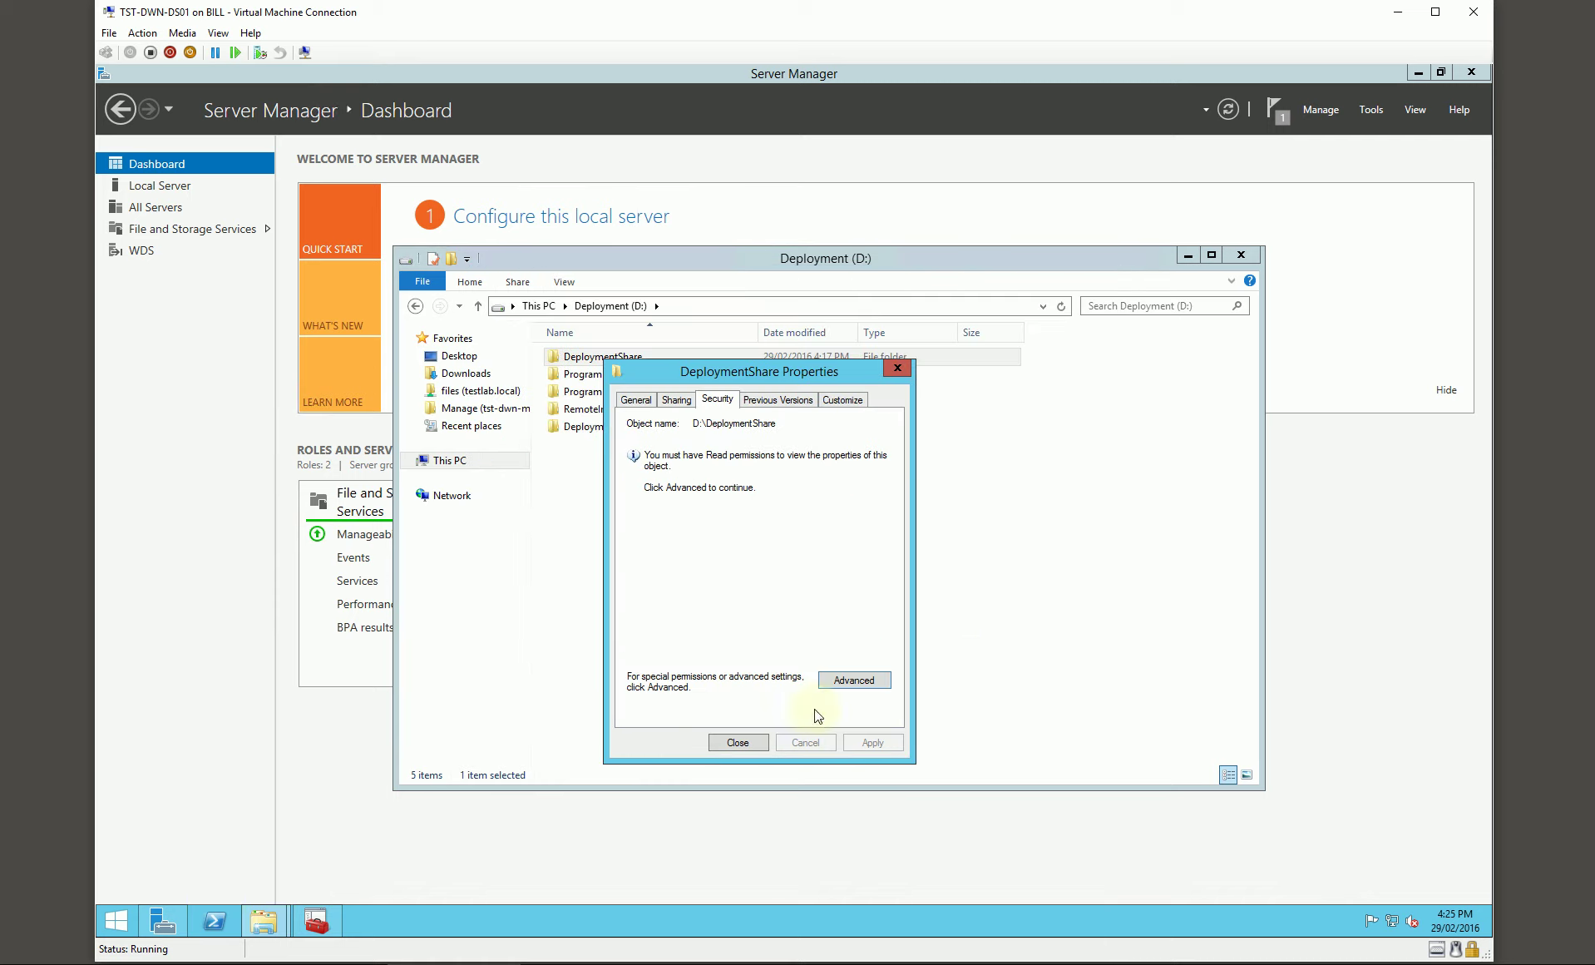
left_click(737, 741)
double_click(627, 358)
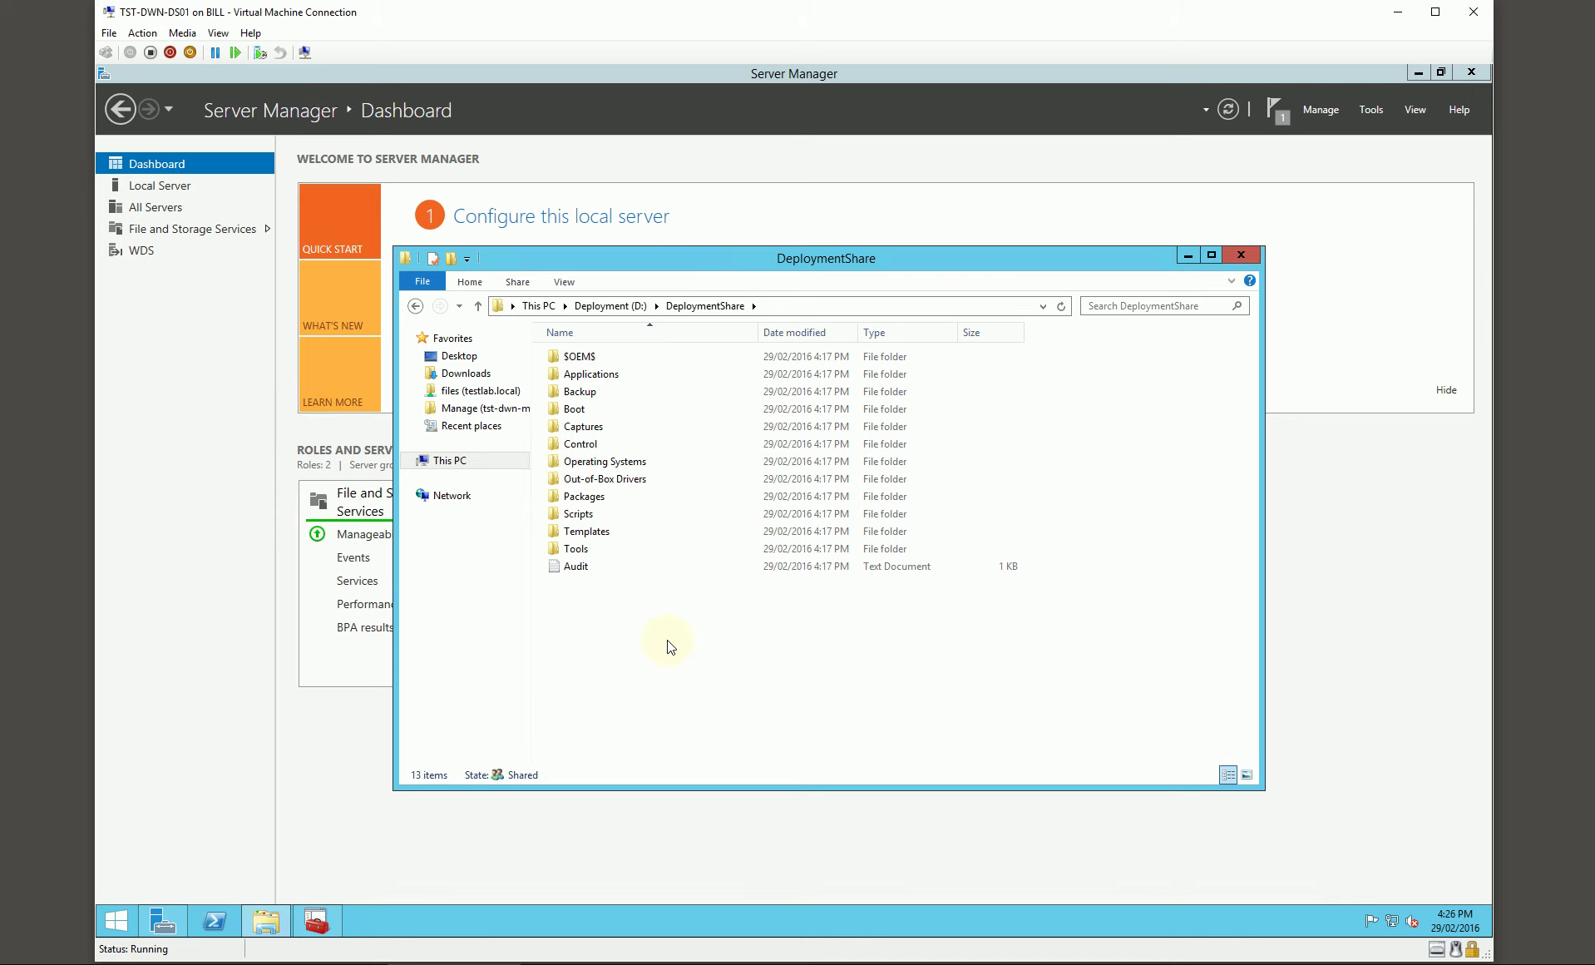
Step: Go back to the D: drive and into Program Files\Microsoft Deployment Toolkit
key("BackSpace")
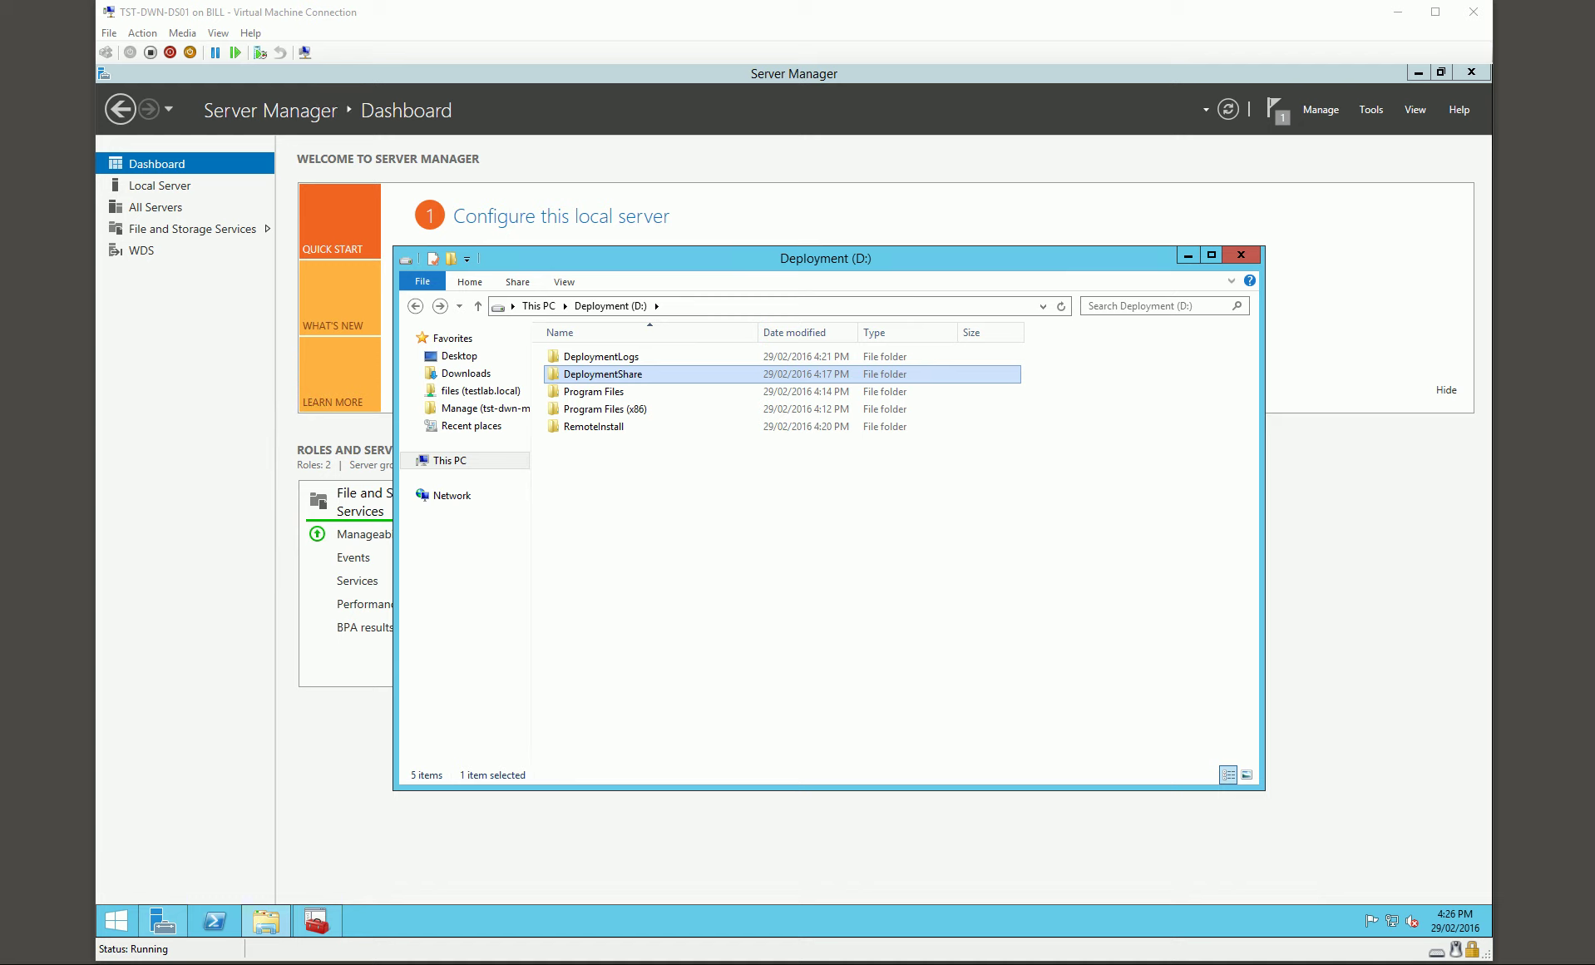
left_click(703, 503)
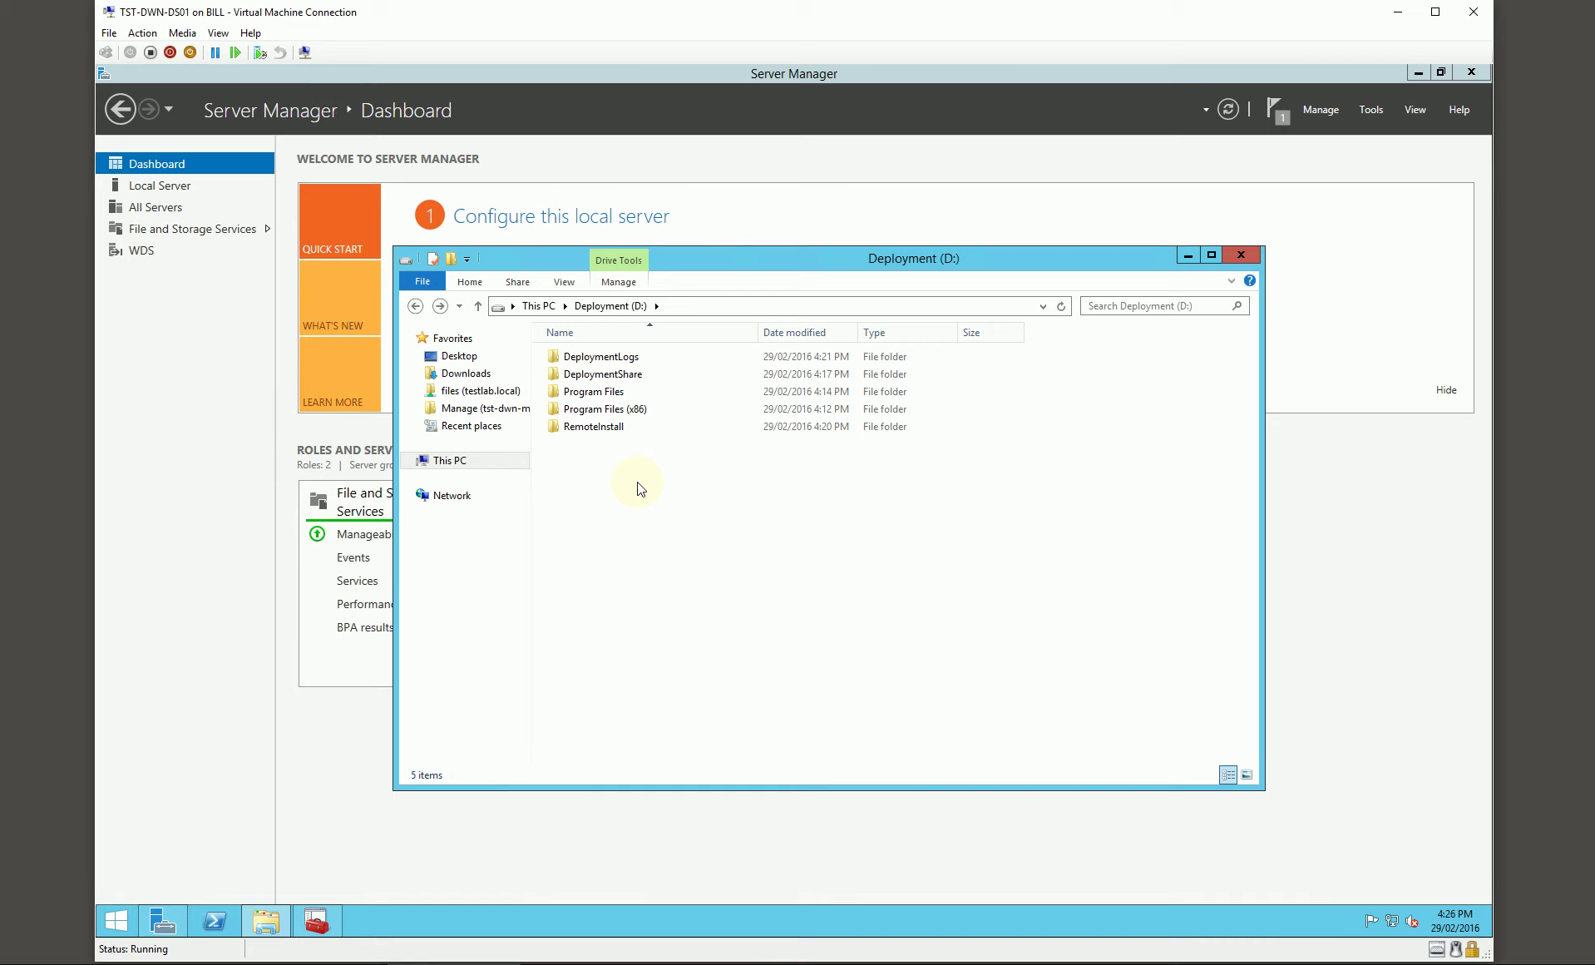
double_click(615, 394)
left_click(634, 361)
double_click(633, 361)
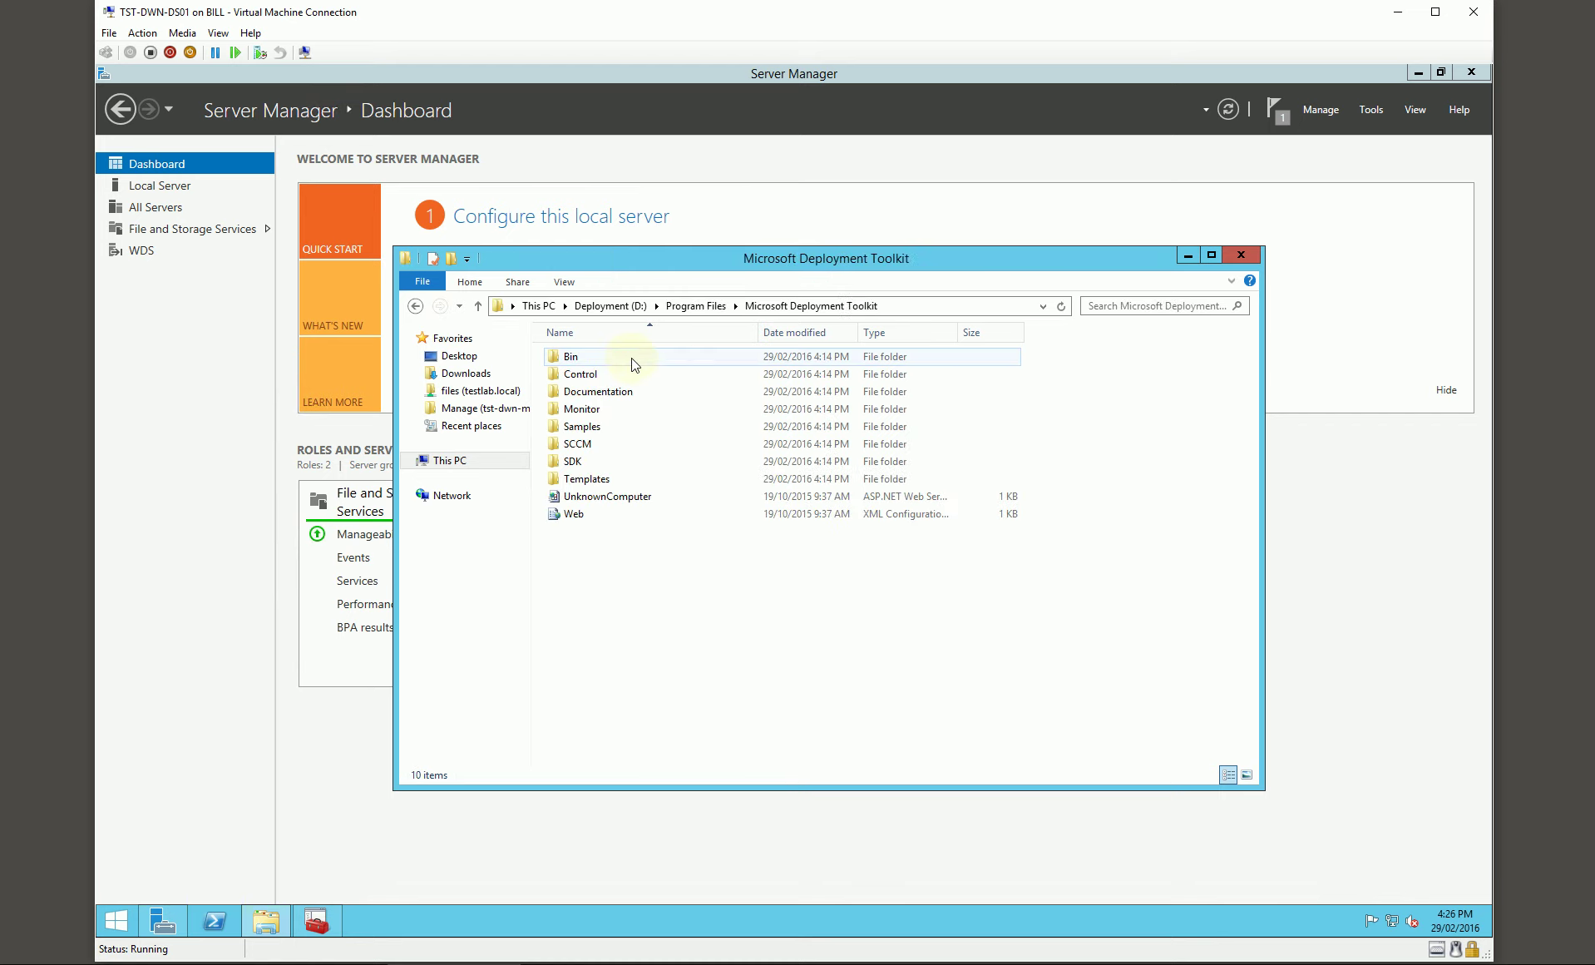
Step: Create nested folders ExtraFiles\Deploy\Scripts and open the empty Scripts folder
left_click(452, 259)
type("ExtraFil")
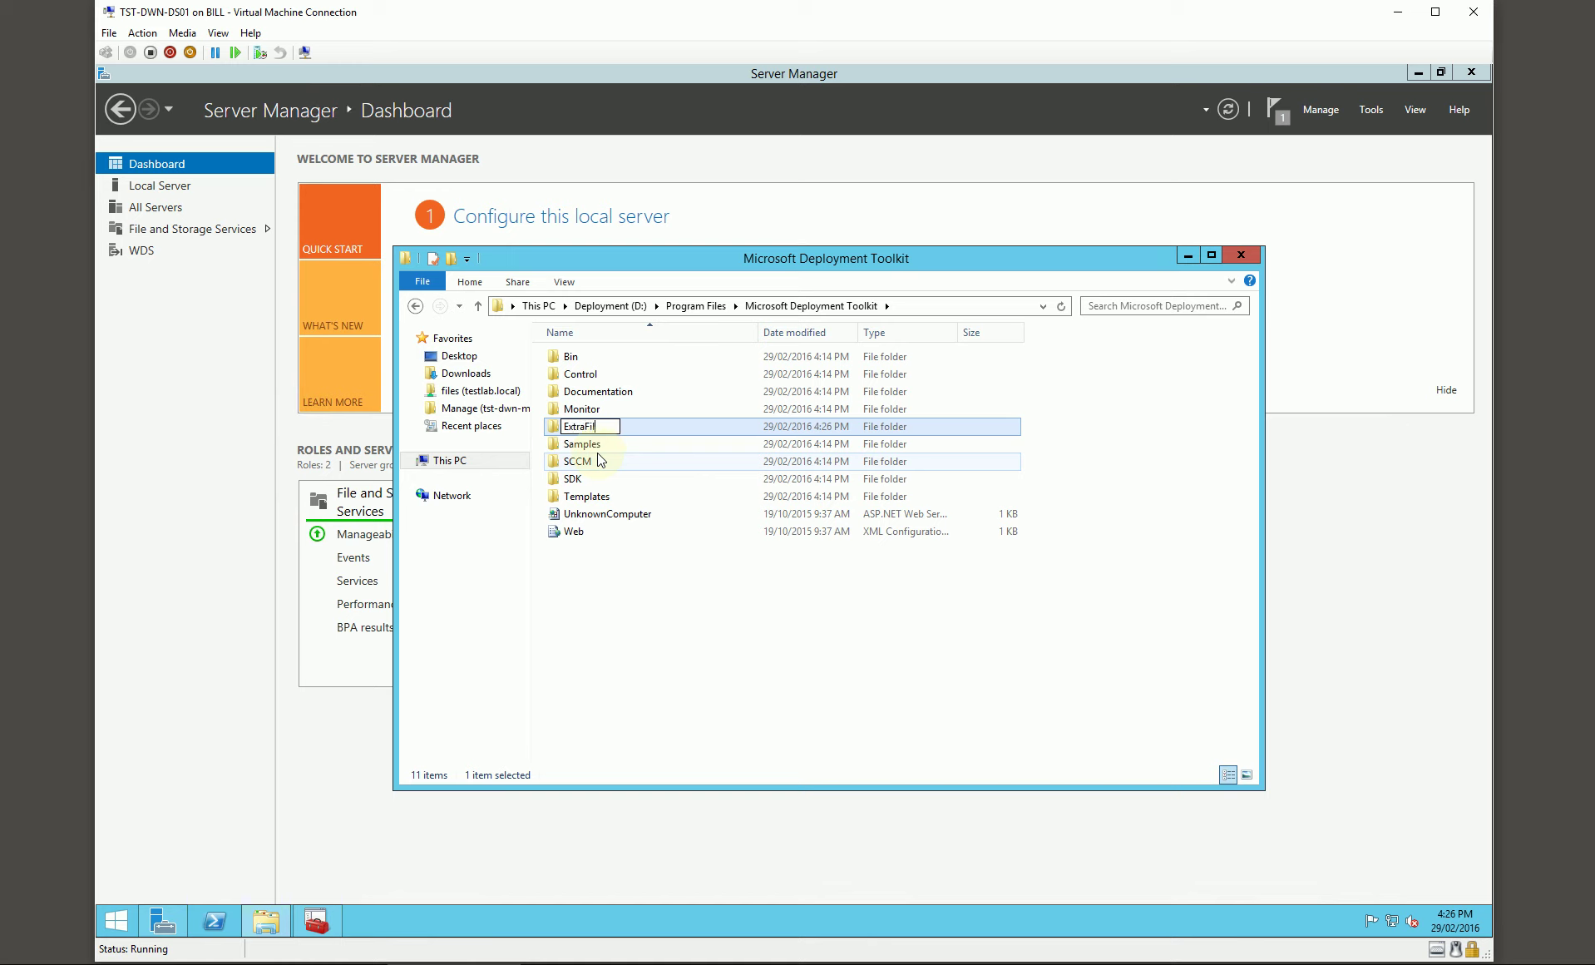
type("es")
key("Return")
key("Return")
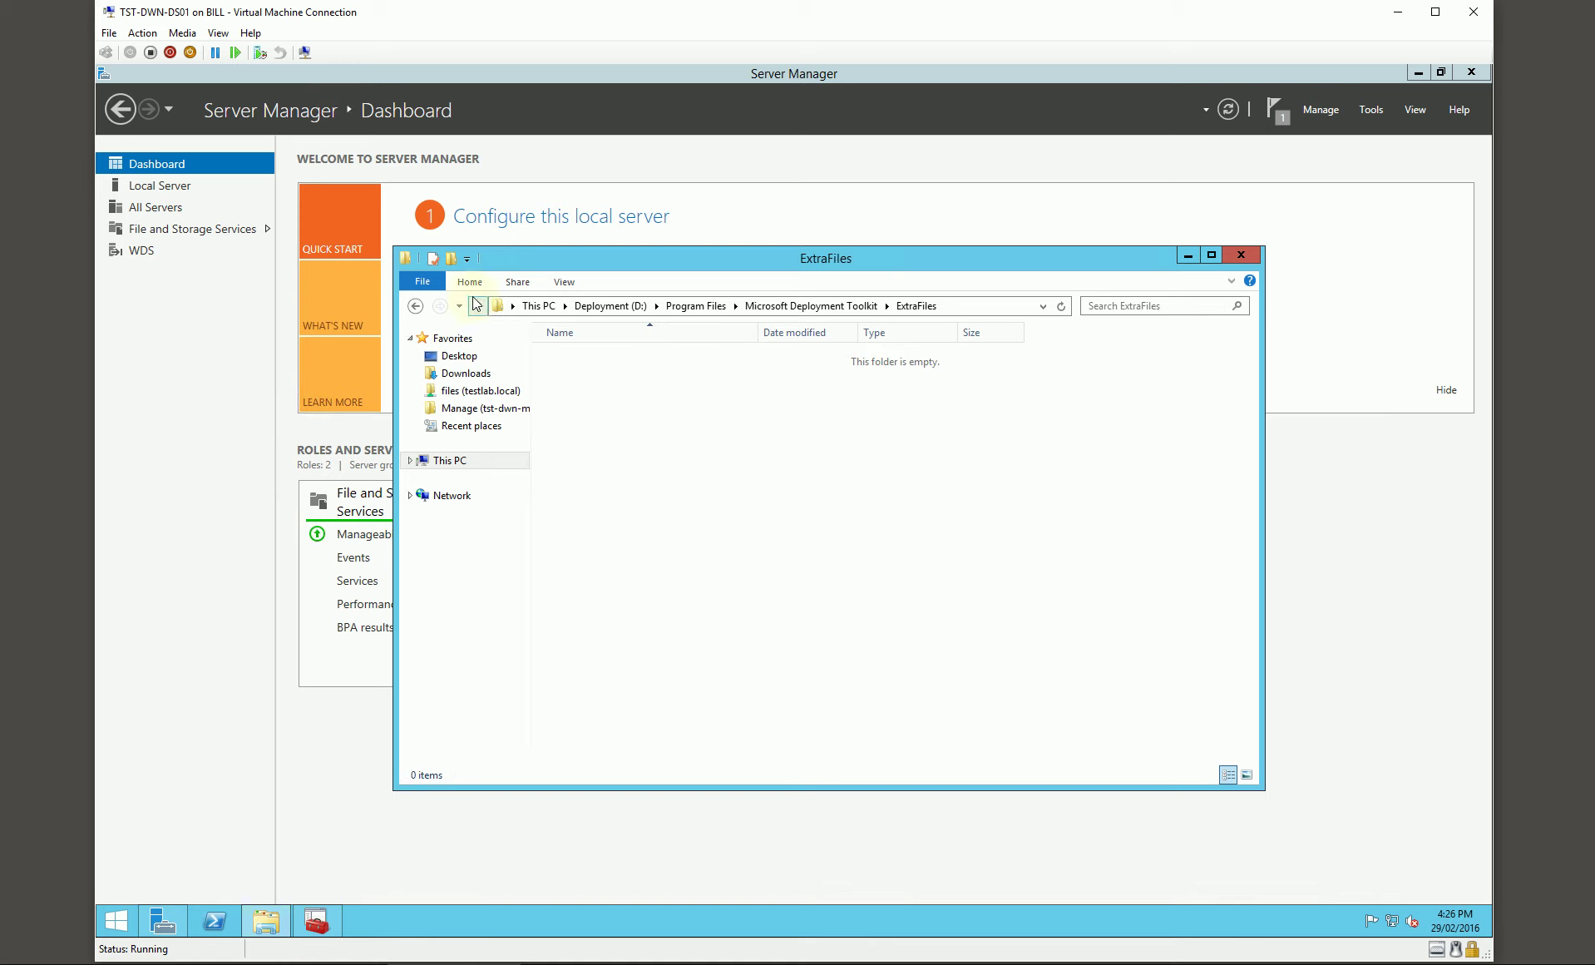
left_click(452, 259)
type("Deploy")
key("Return")
key("Return")
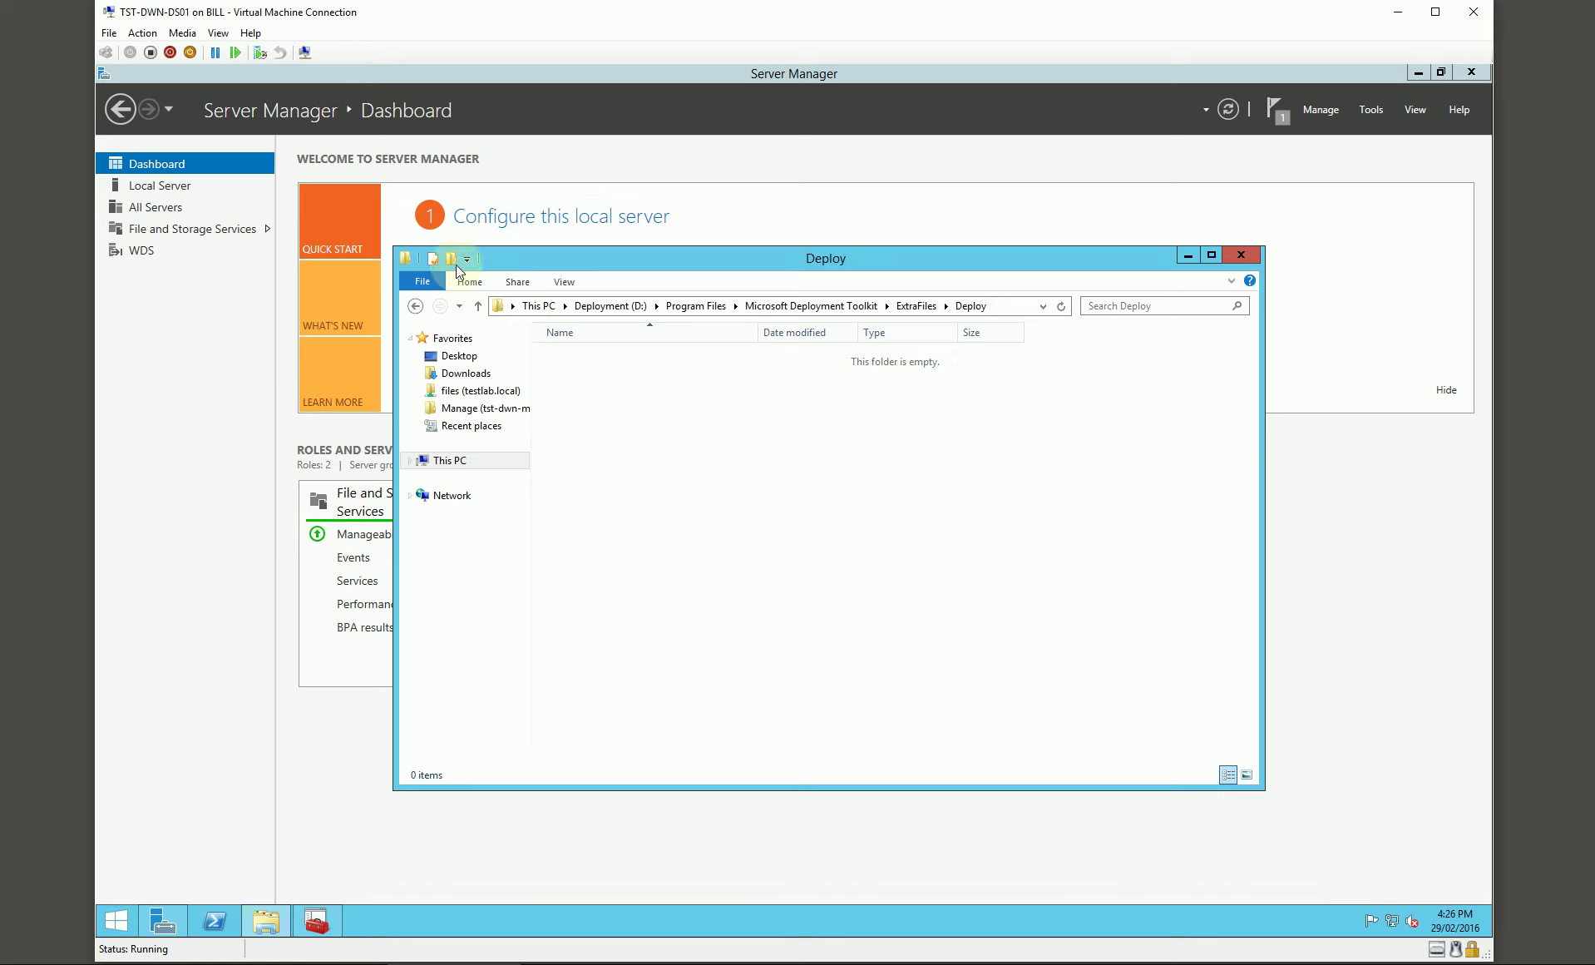
left_click(453, 260)
type("Scripts")
key("Return")
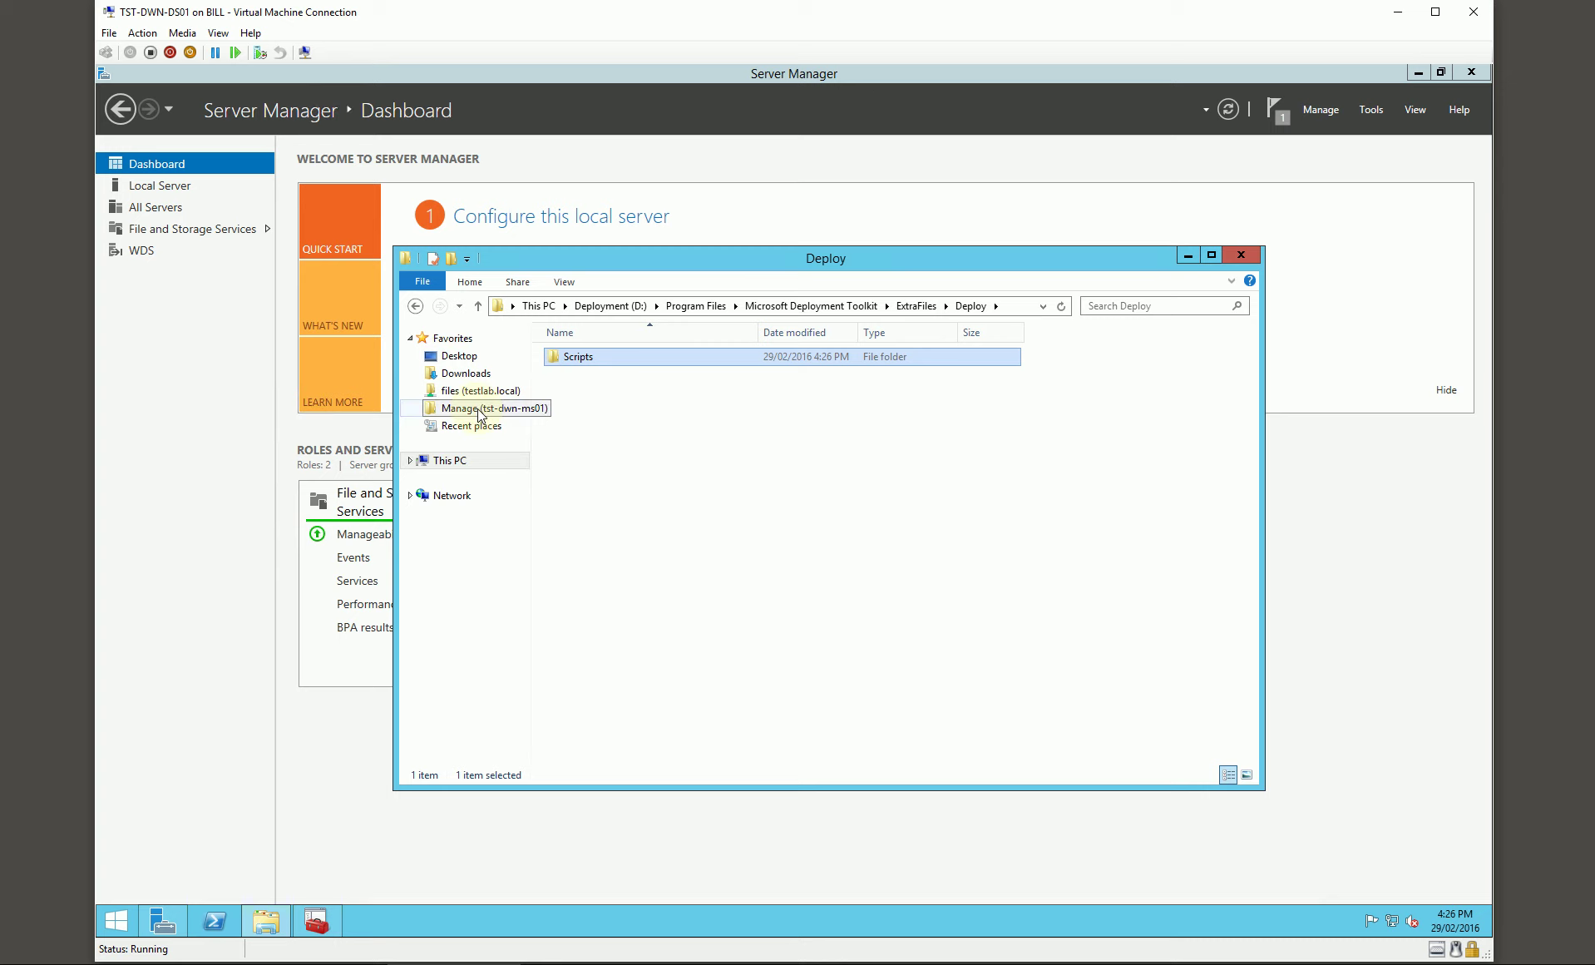
double_click(596, 365)
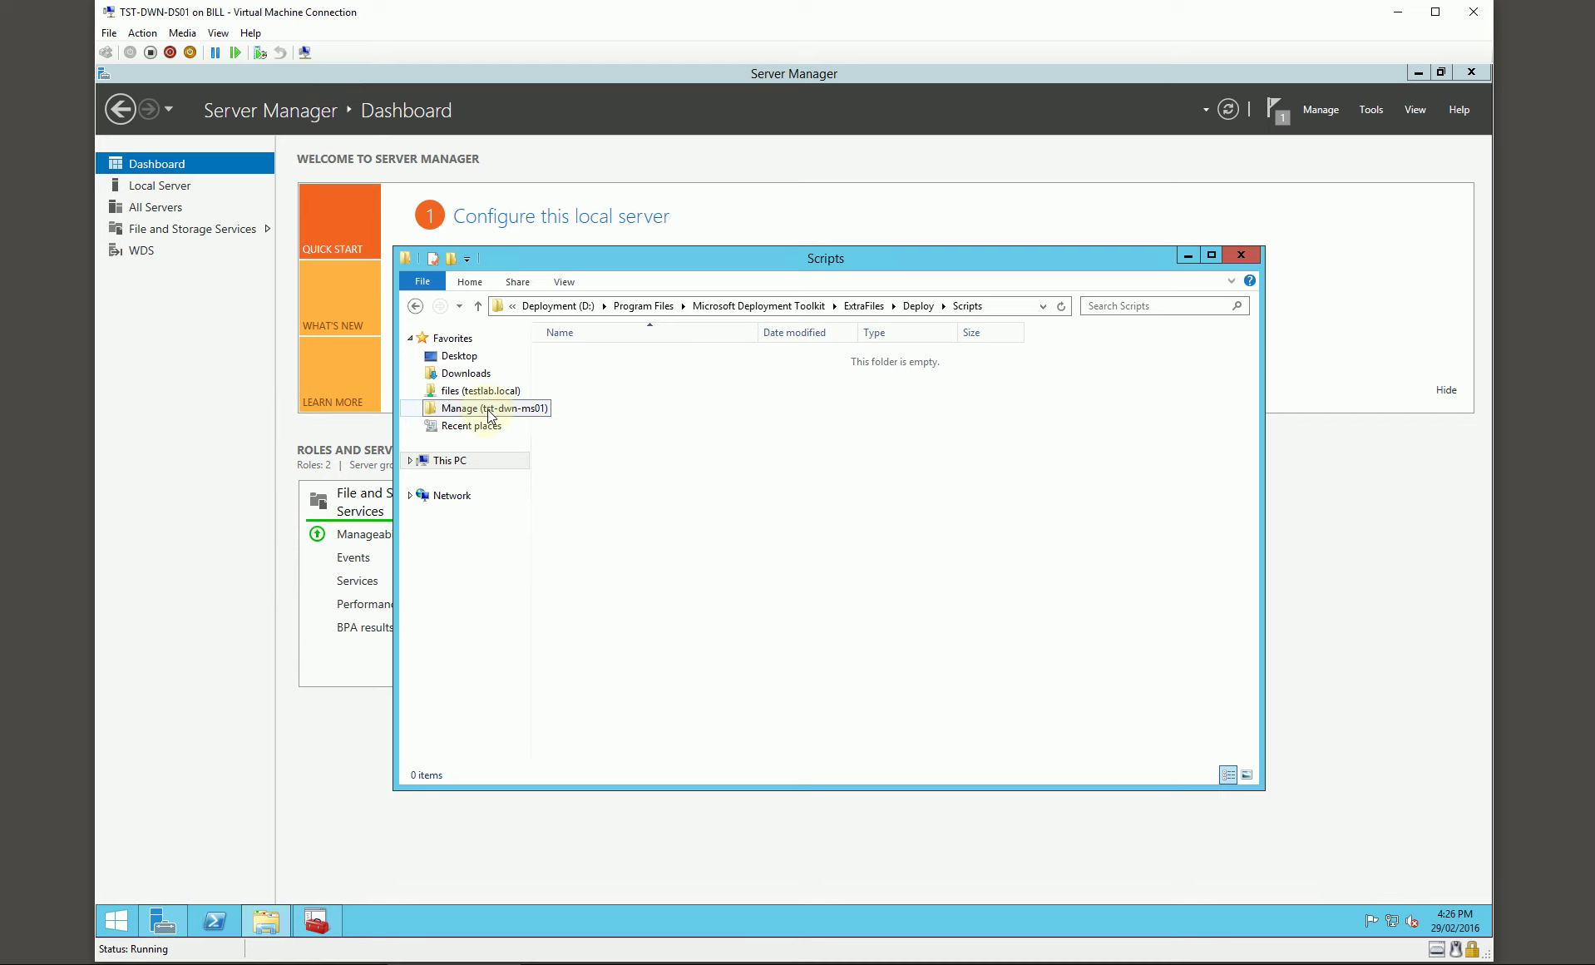
Step: Copy DecodeExit and Encode from the network Extras\DecodeExit folder into the local Scripts folder
left_click(484, 413)
left_click(574, 379)
double_click(574, 379)
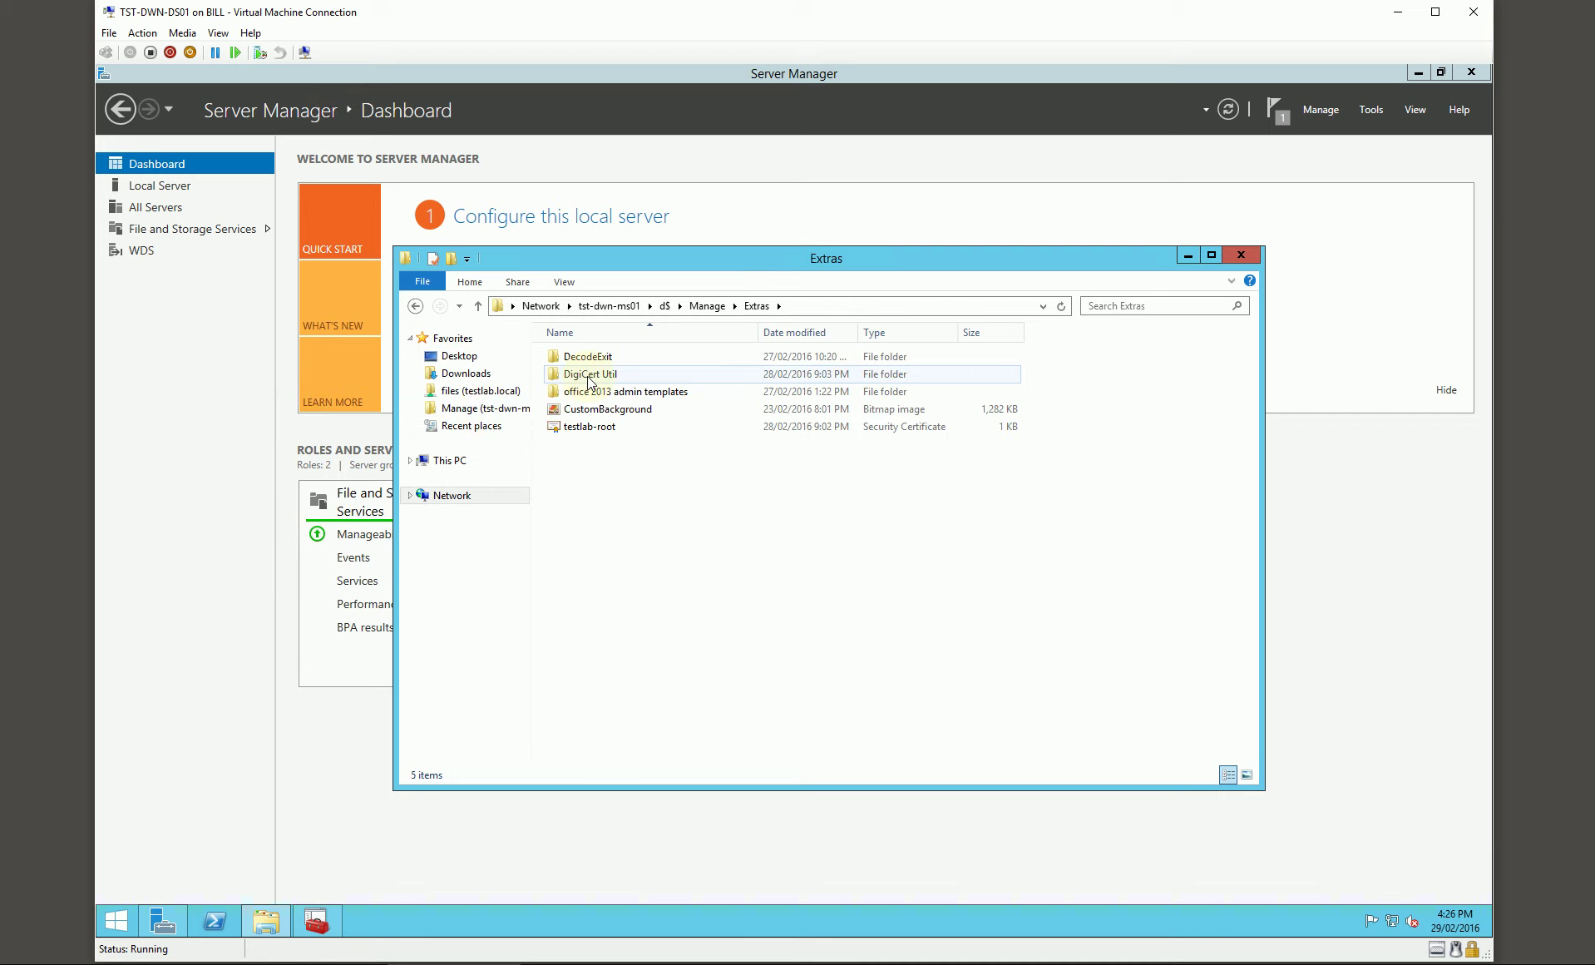
double_click(591, 359)
left_click_drag(603, 436, 555, 356)
left_click(414, 306)
left_click(414, 306)
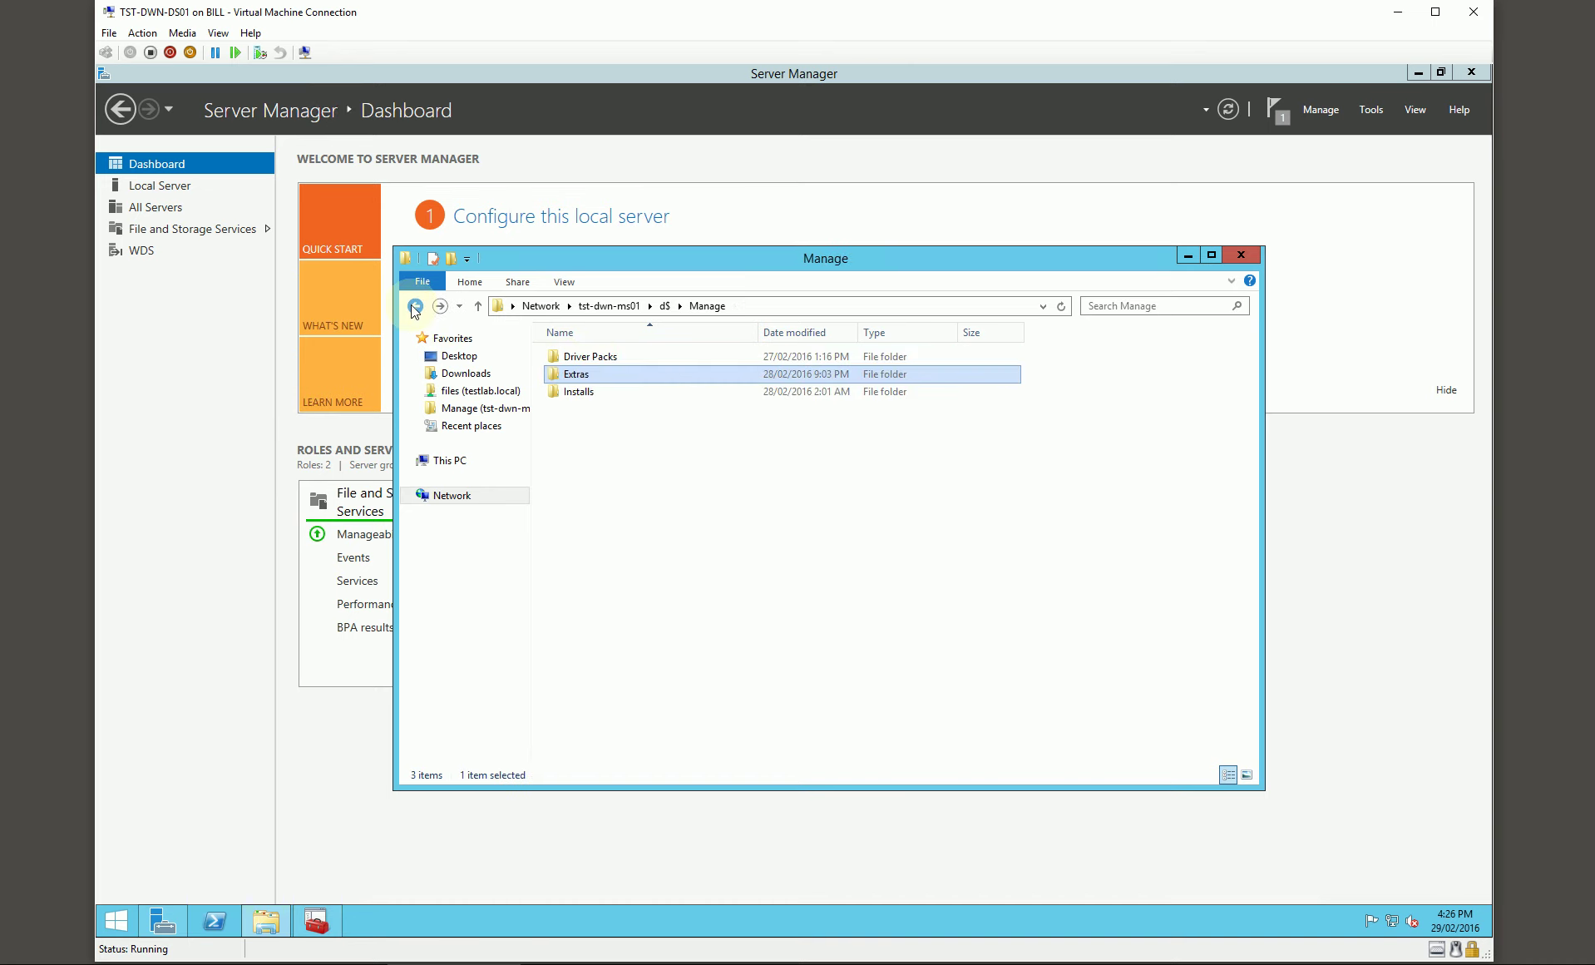
left_click(414, 306)
key("ctrl+v")
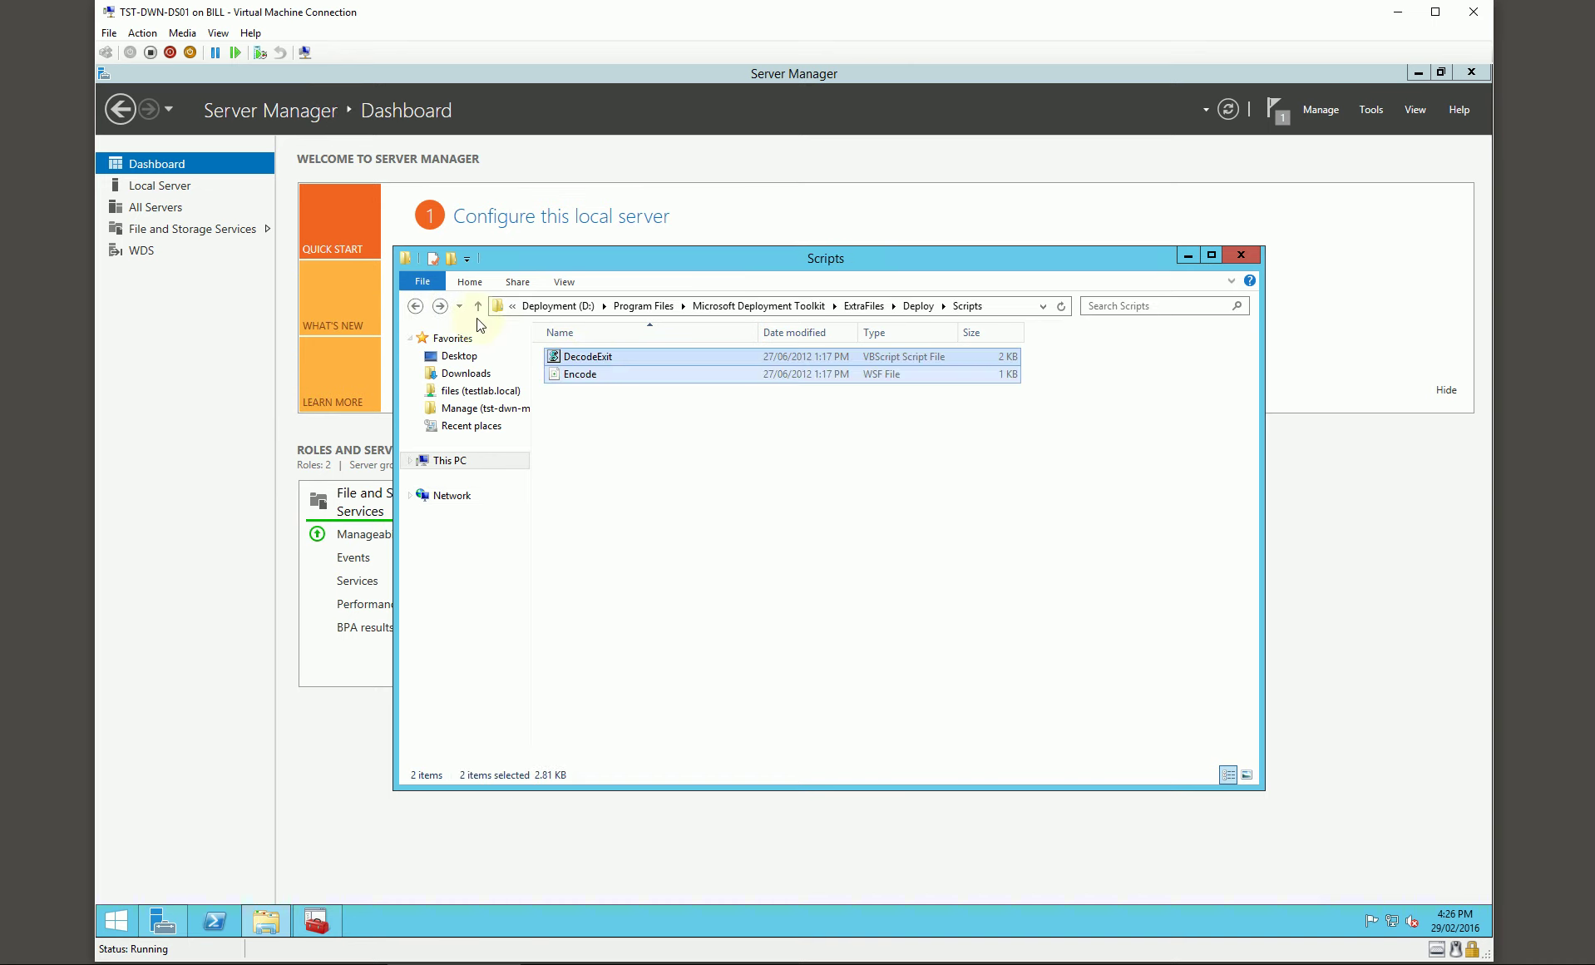
Step: Copy the CustomBackground image from the network Extras folder into ExtraFiles\Deploy
left_click(440, 306)
left_click(440, 306)
left_click(440, 306)
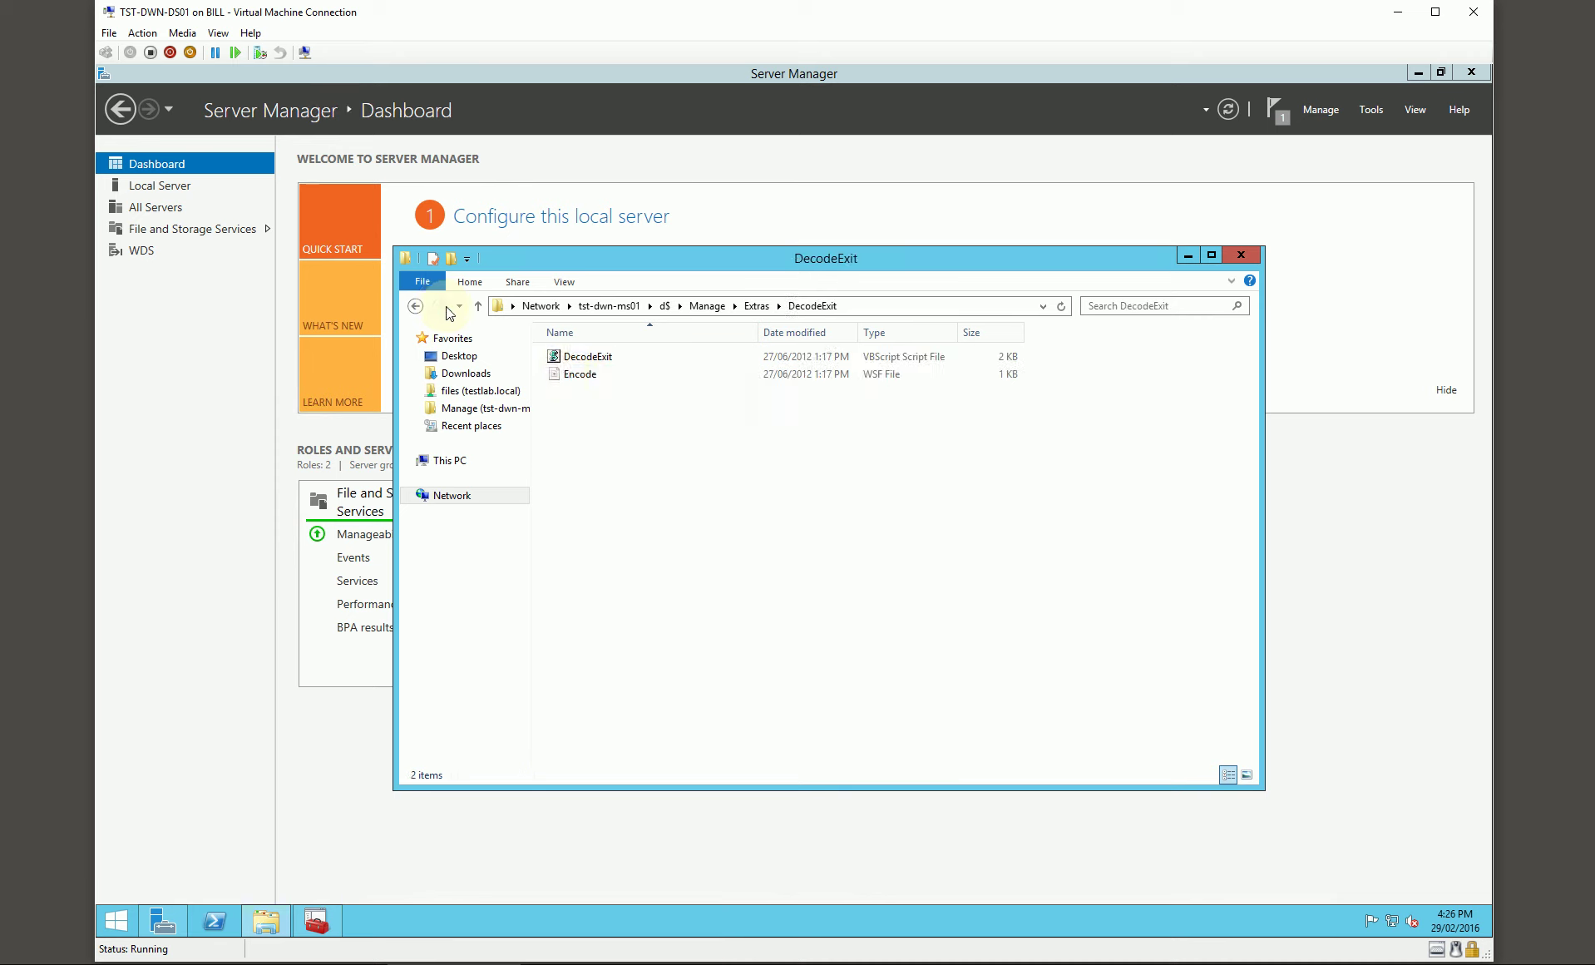
left_click(756, 306)
left_click(650, 409)
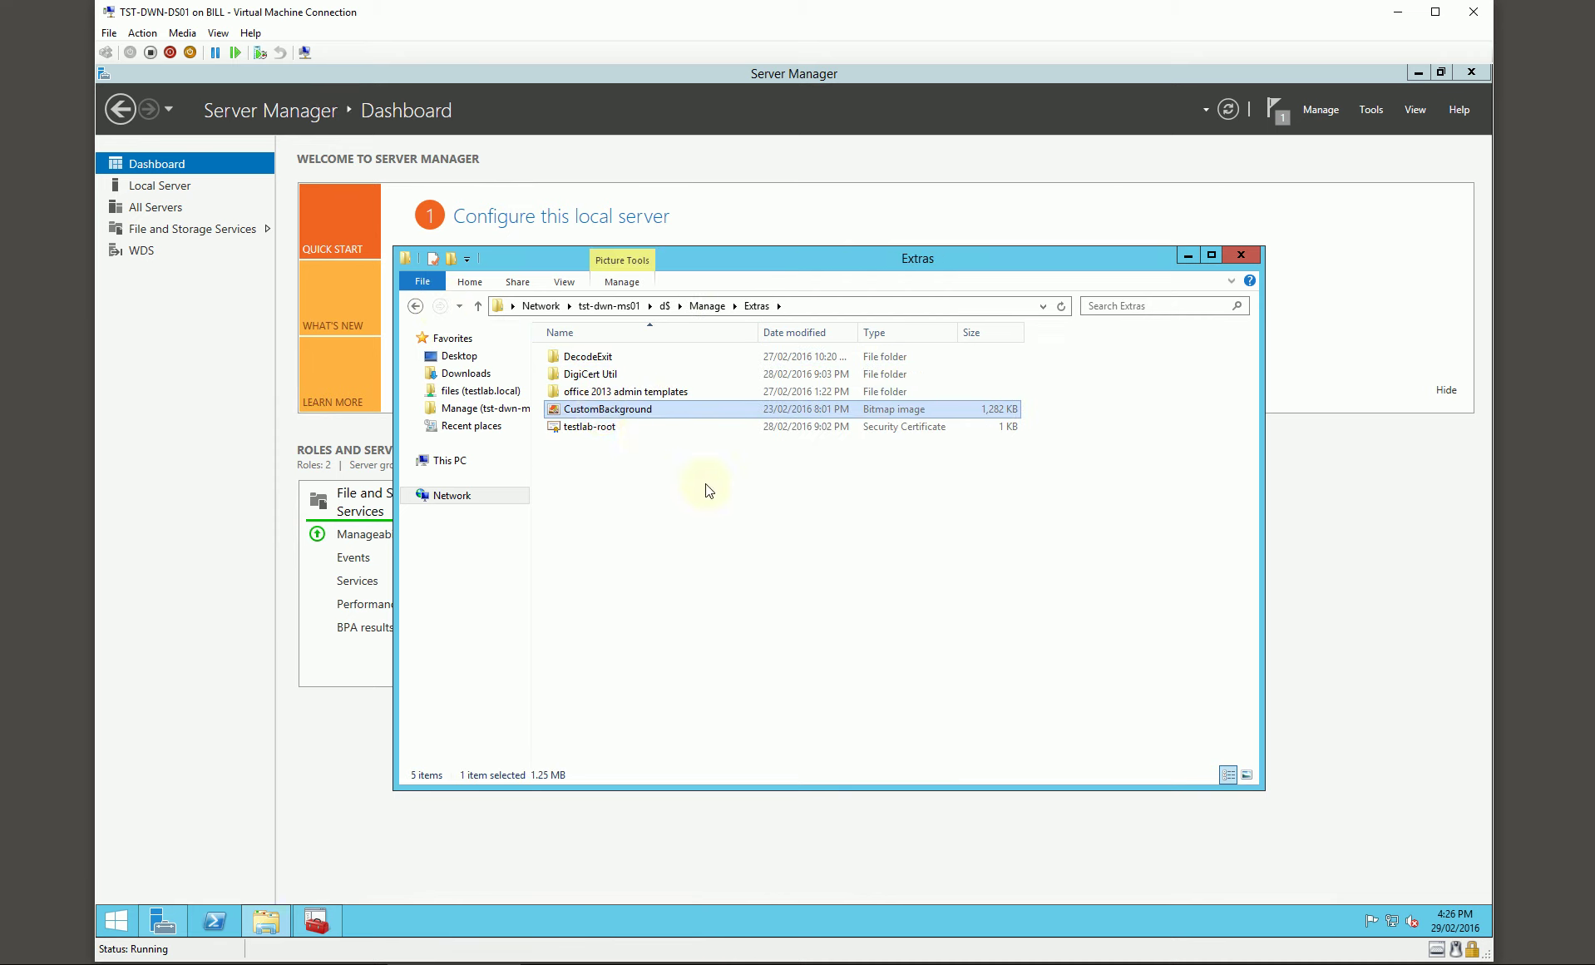
left_click(415, 306)
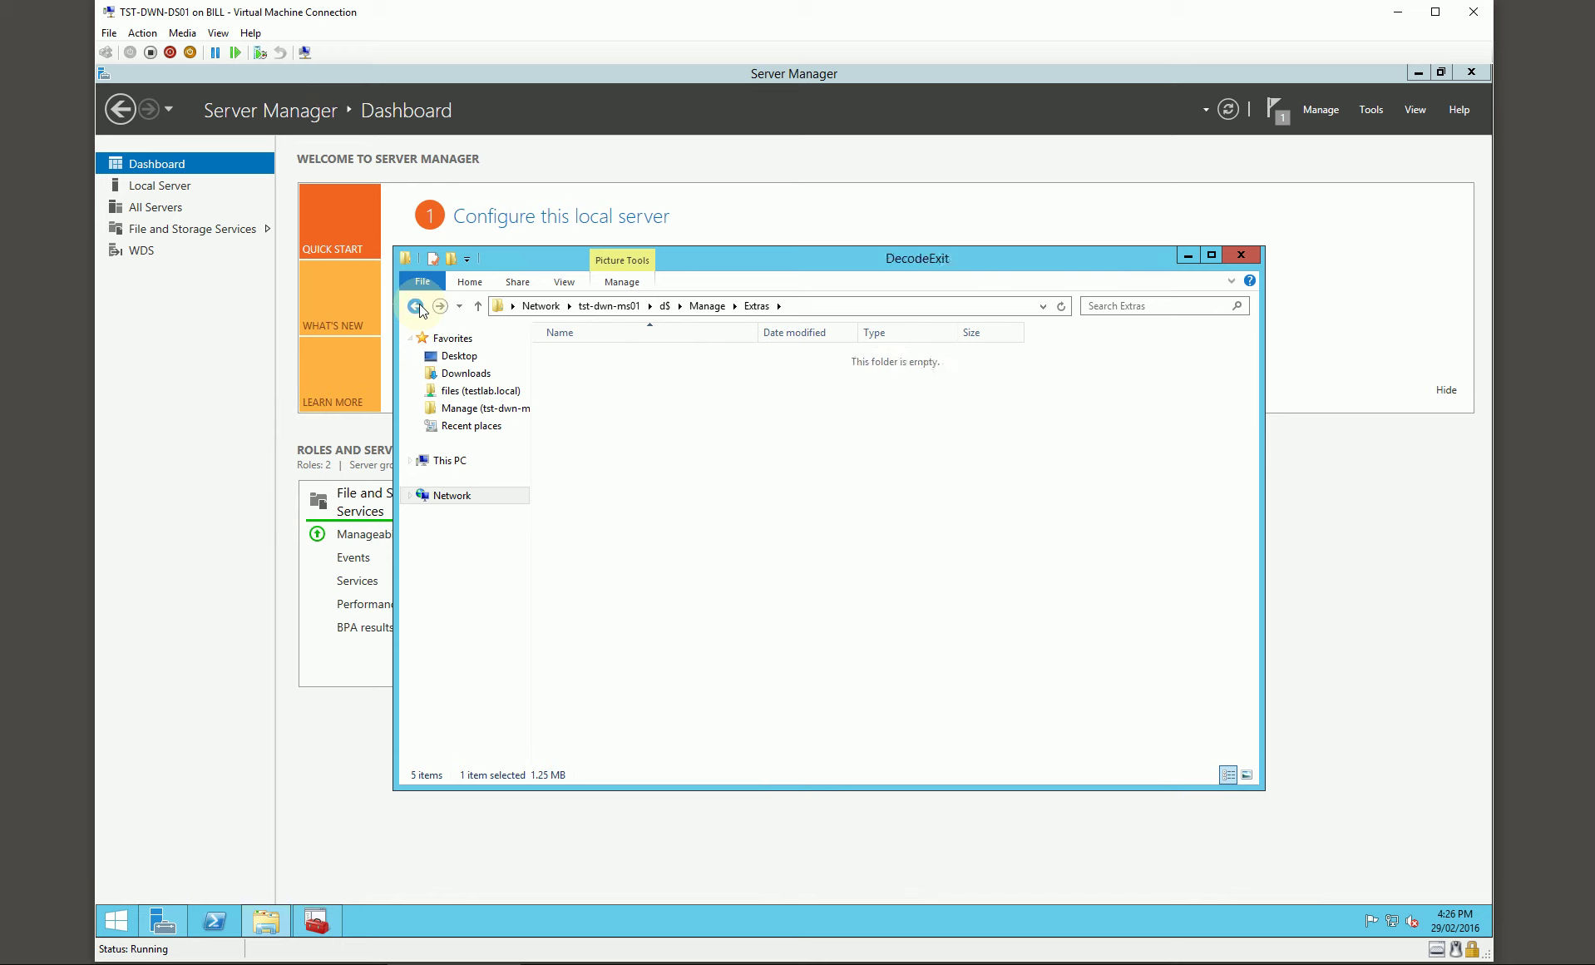
left_click(415, 306)
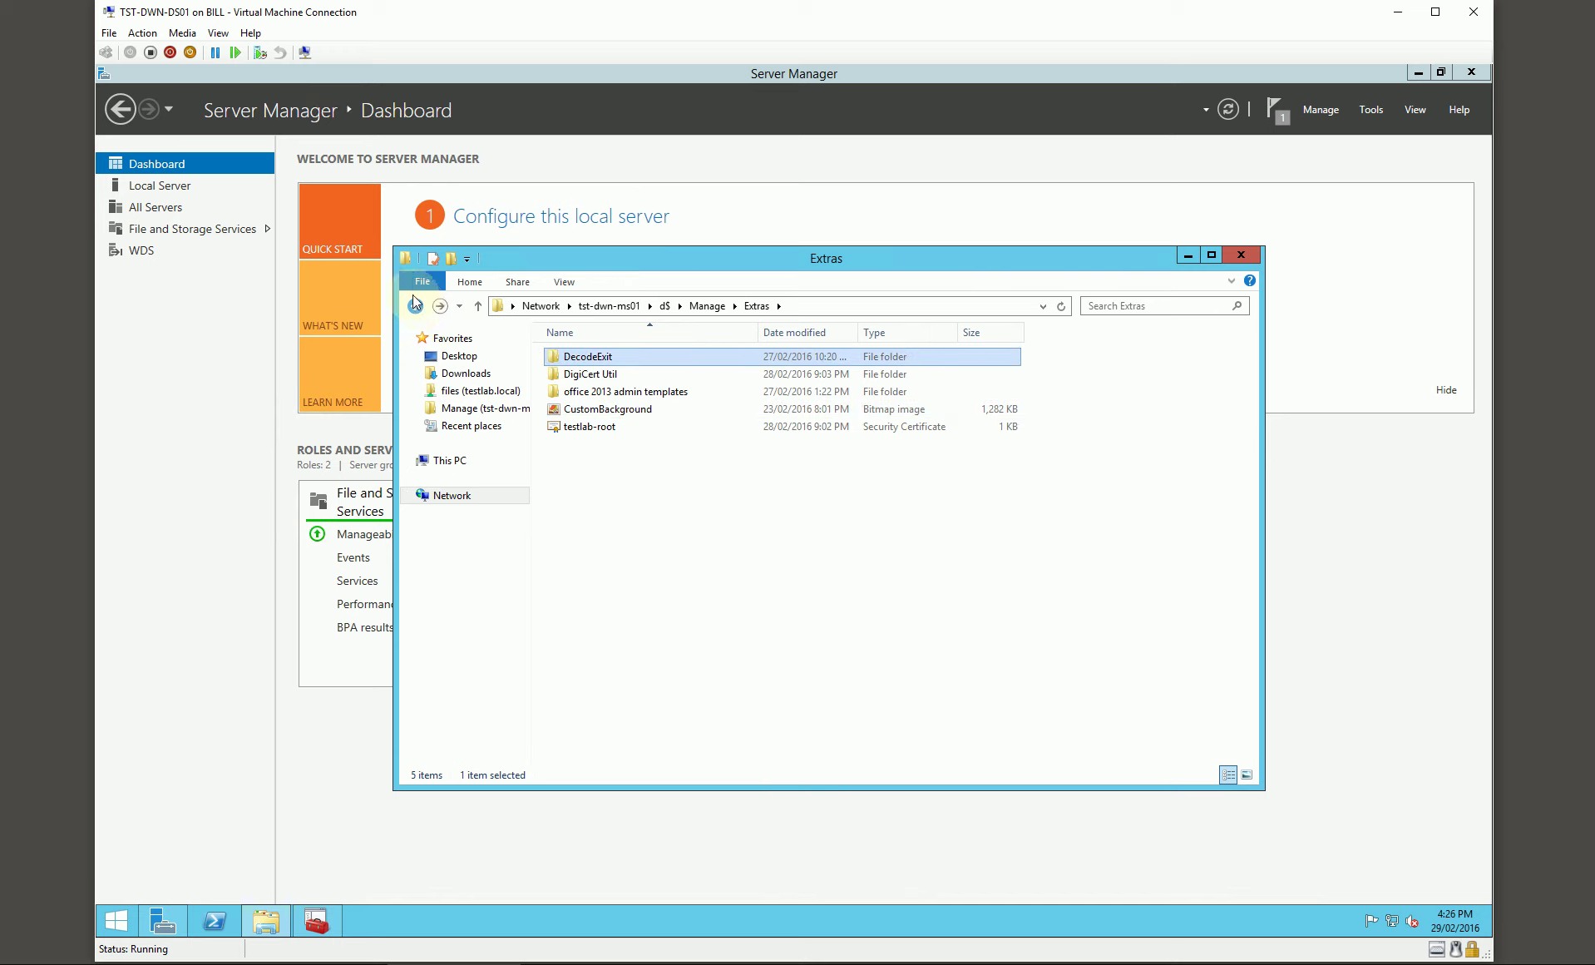
left_click(415, 306)
left_click(415, 306)
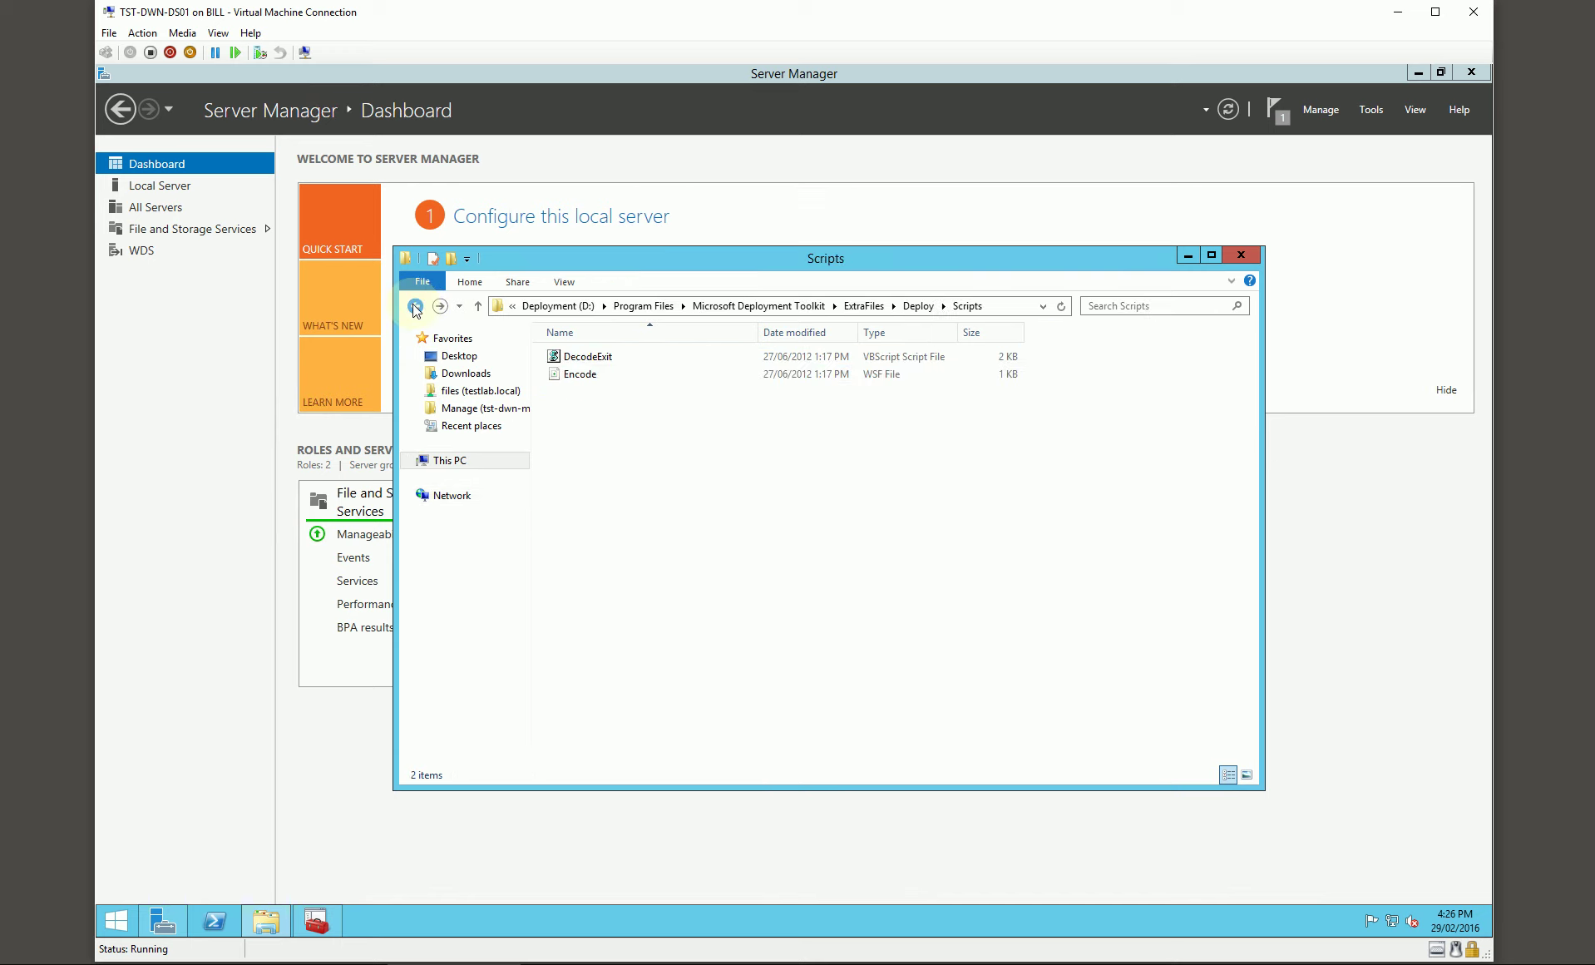
left_click(856, 306)
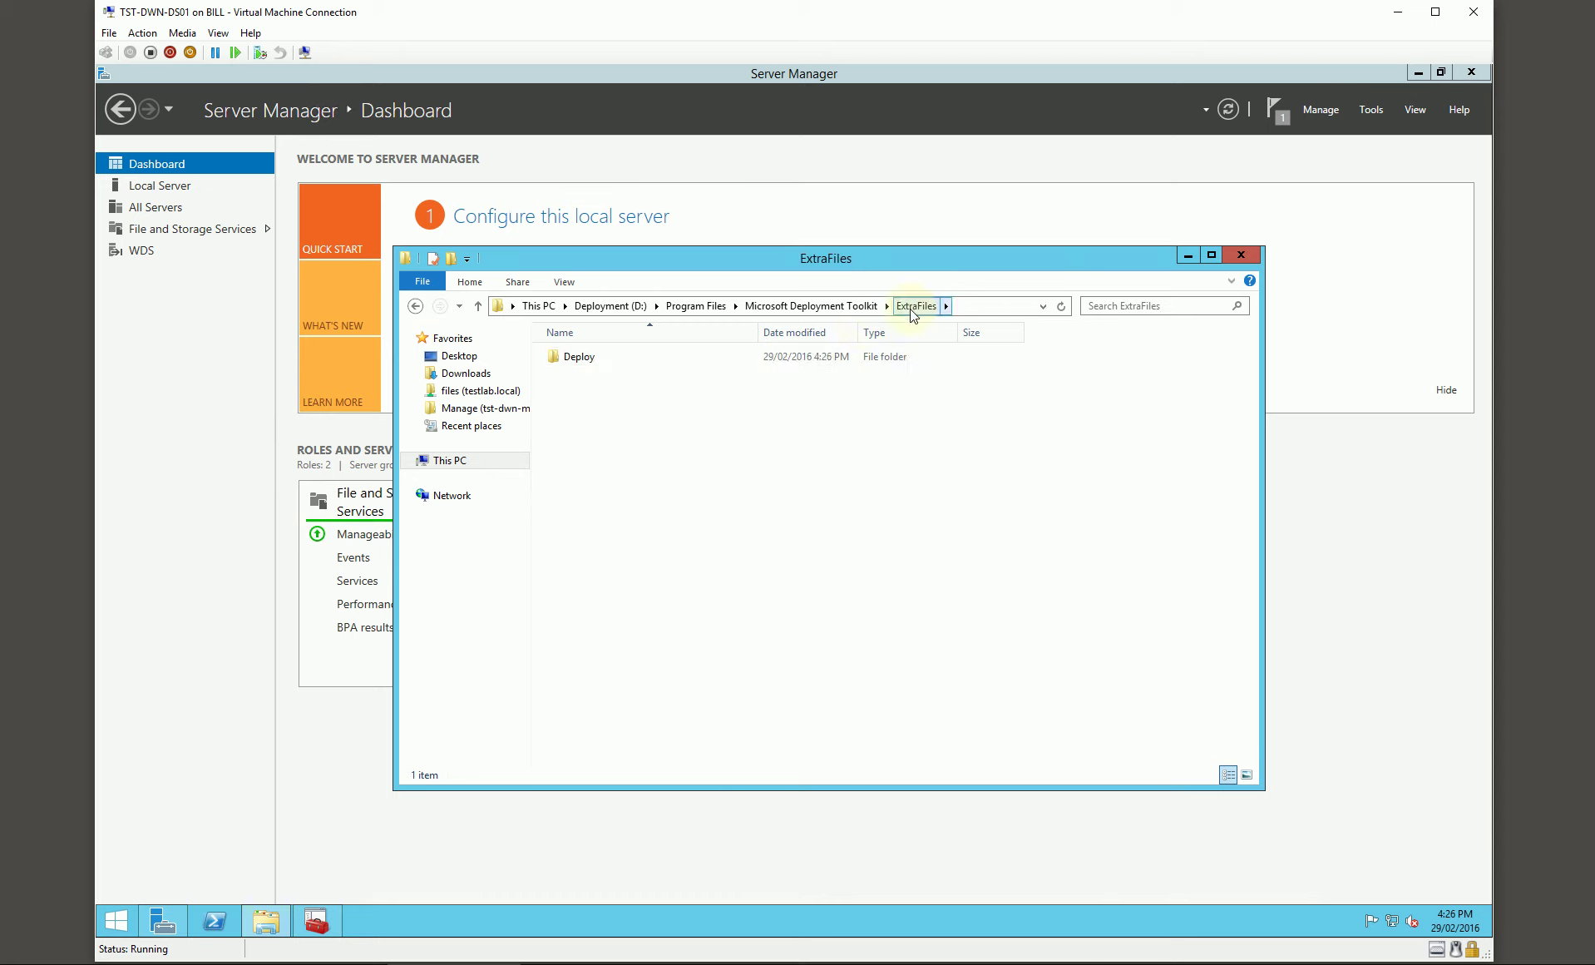
double_click(578, 356)
key("ctrl+v")
left_click(690, 462)
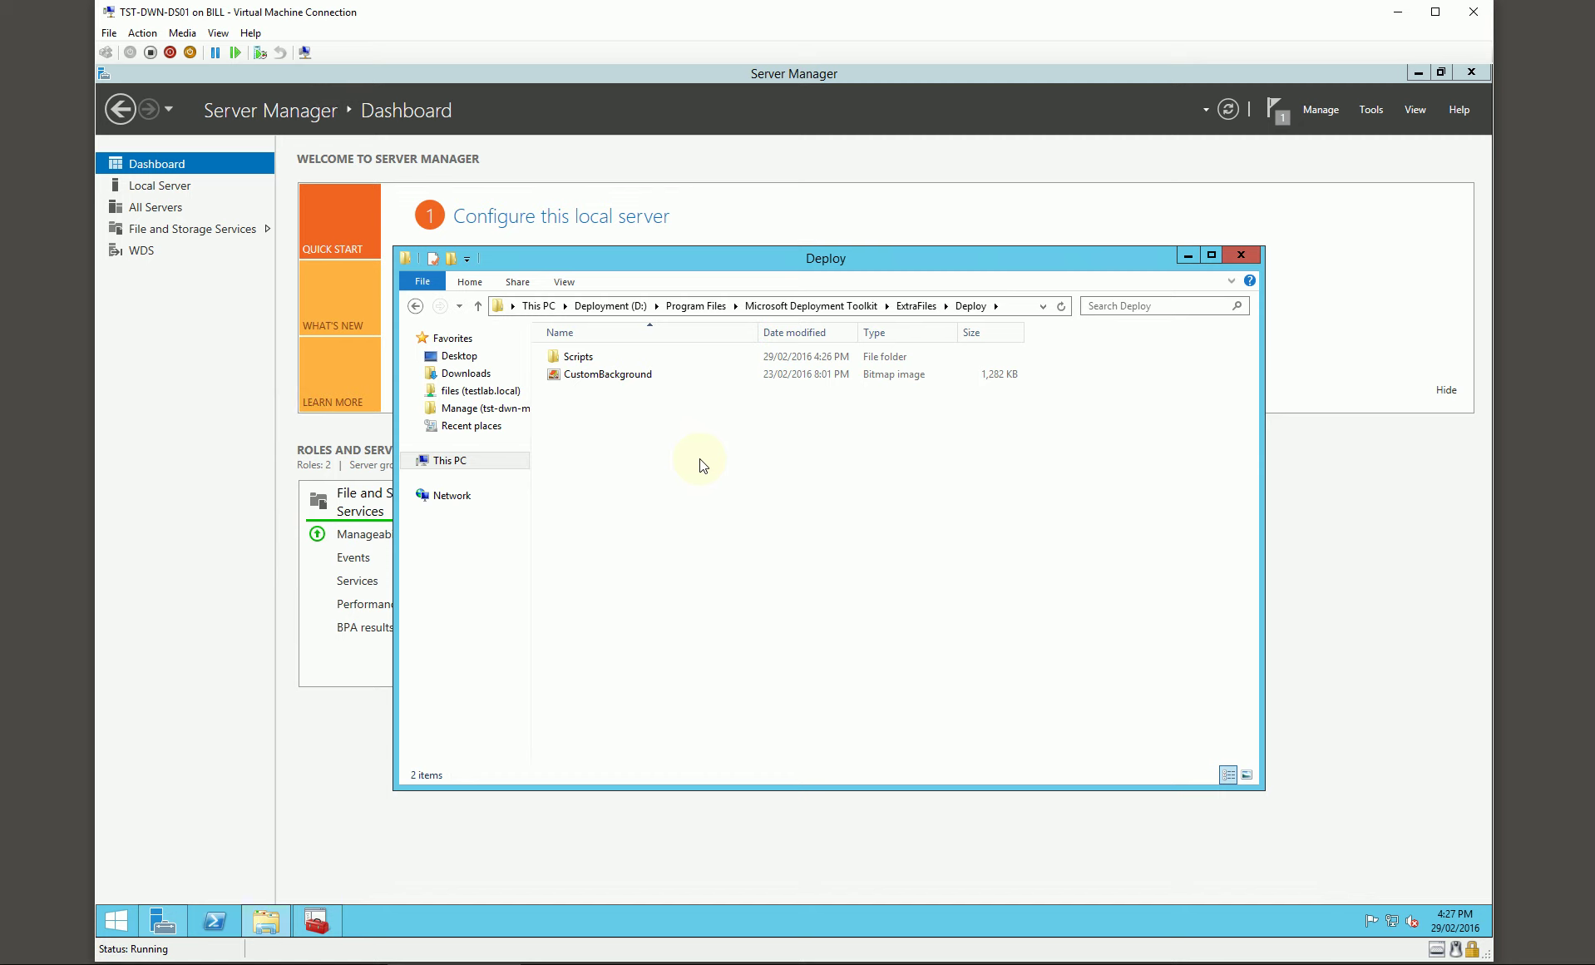
Step: Check the two copied scripts in Scripts, then close that folder window
left_click_drag(1081, 257, 1046, 257)
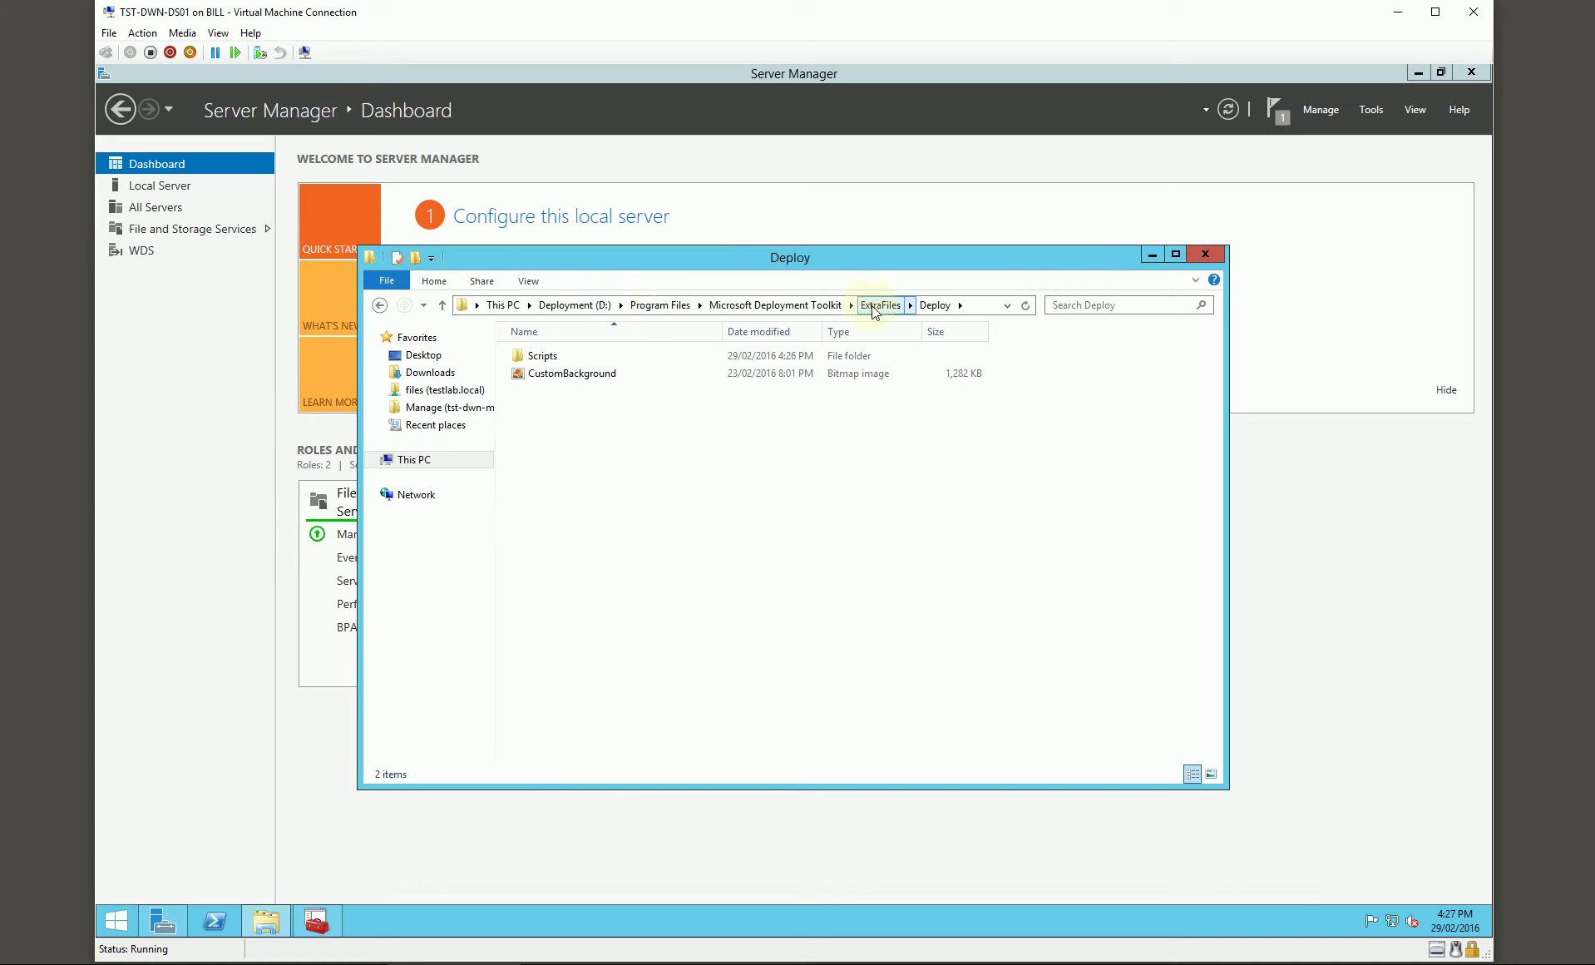
double_click(553, 357)
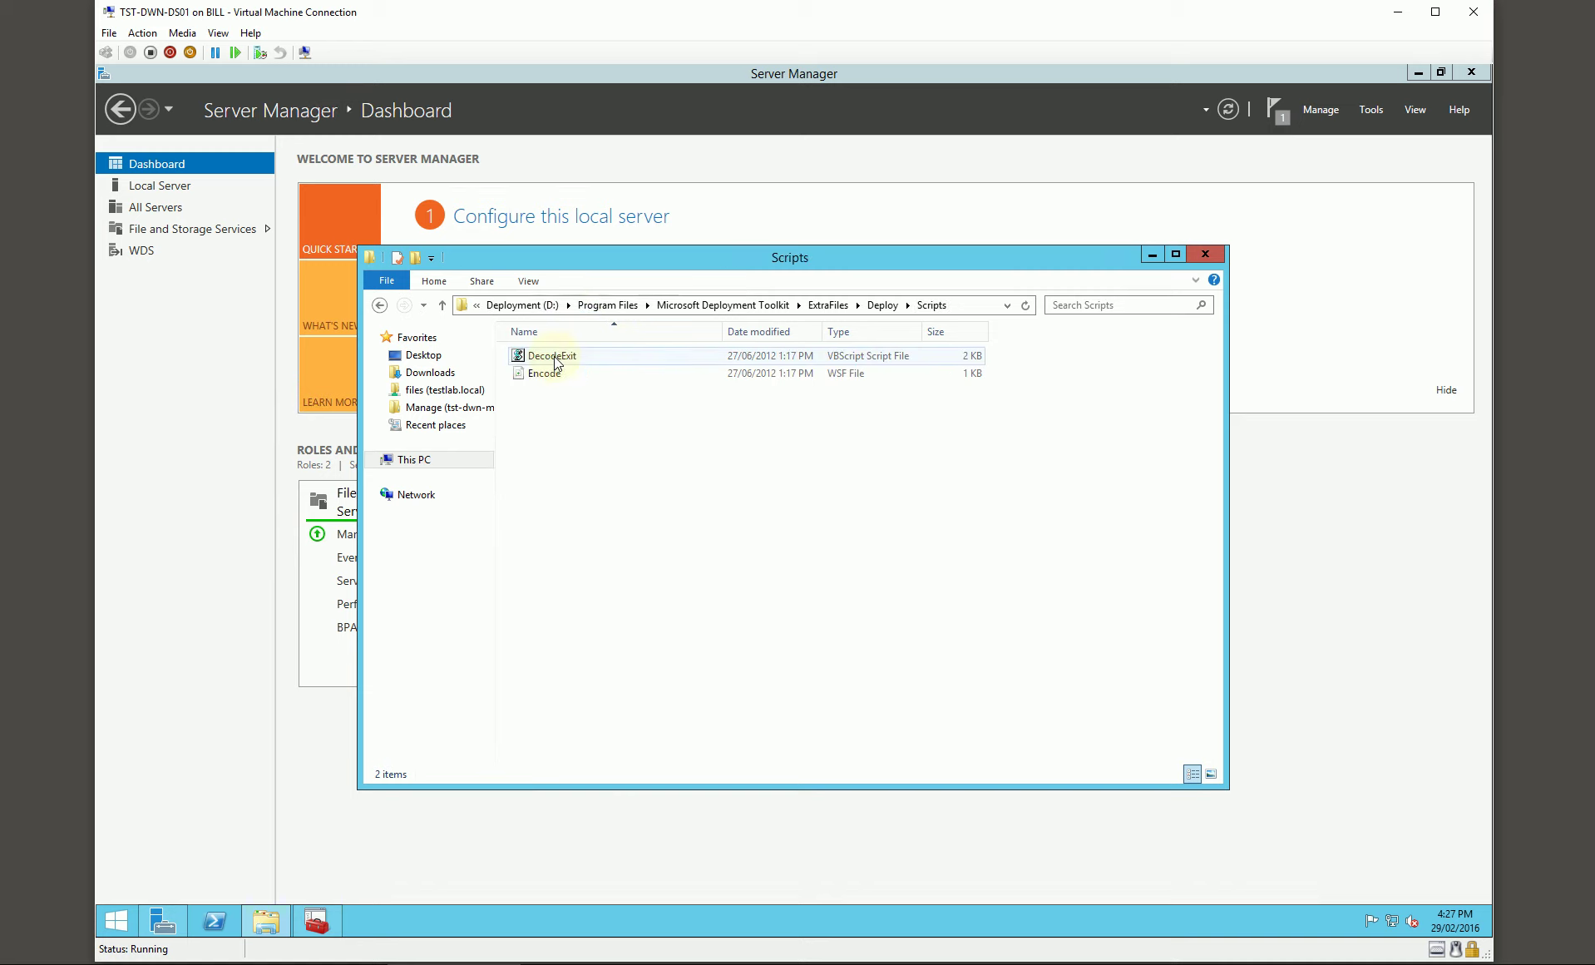
left_click_drag(582, 397, 549, 349)
left_click(570, 417)
left_click(590, 275)
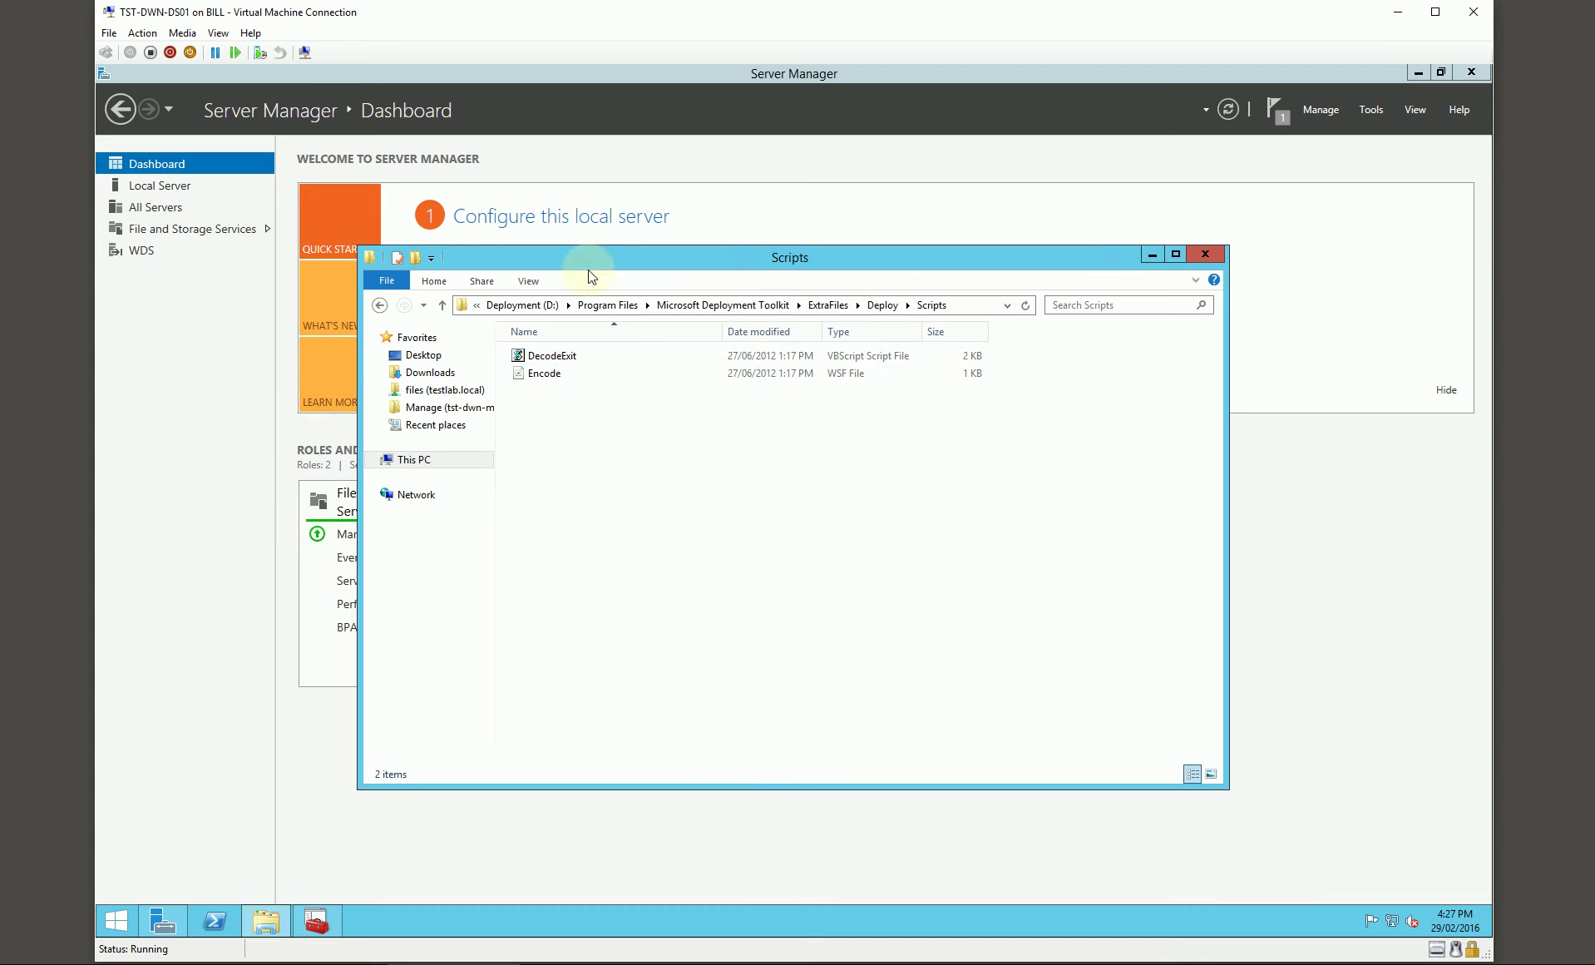
left_click_drag(615, 258, 633, 264)
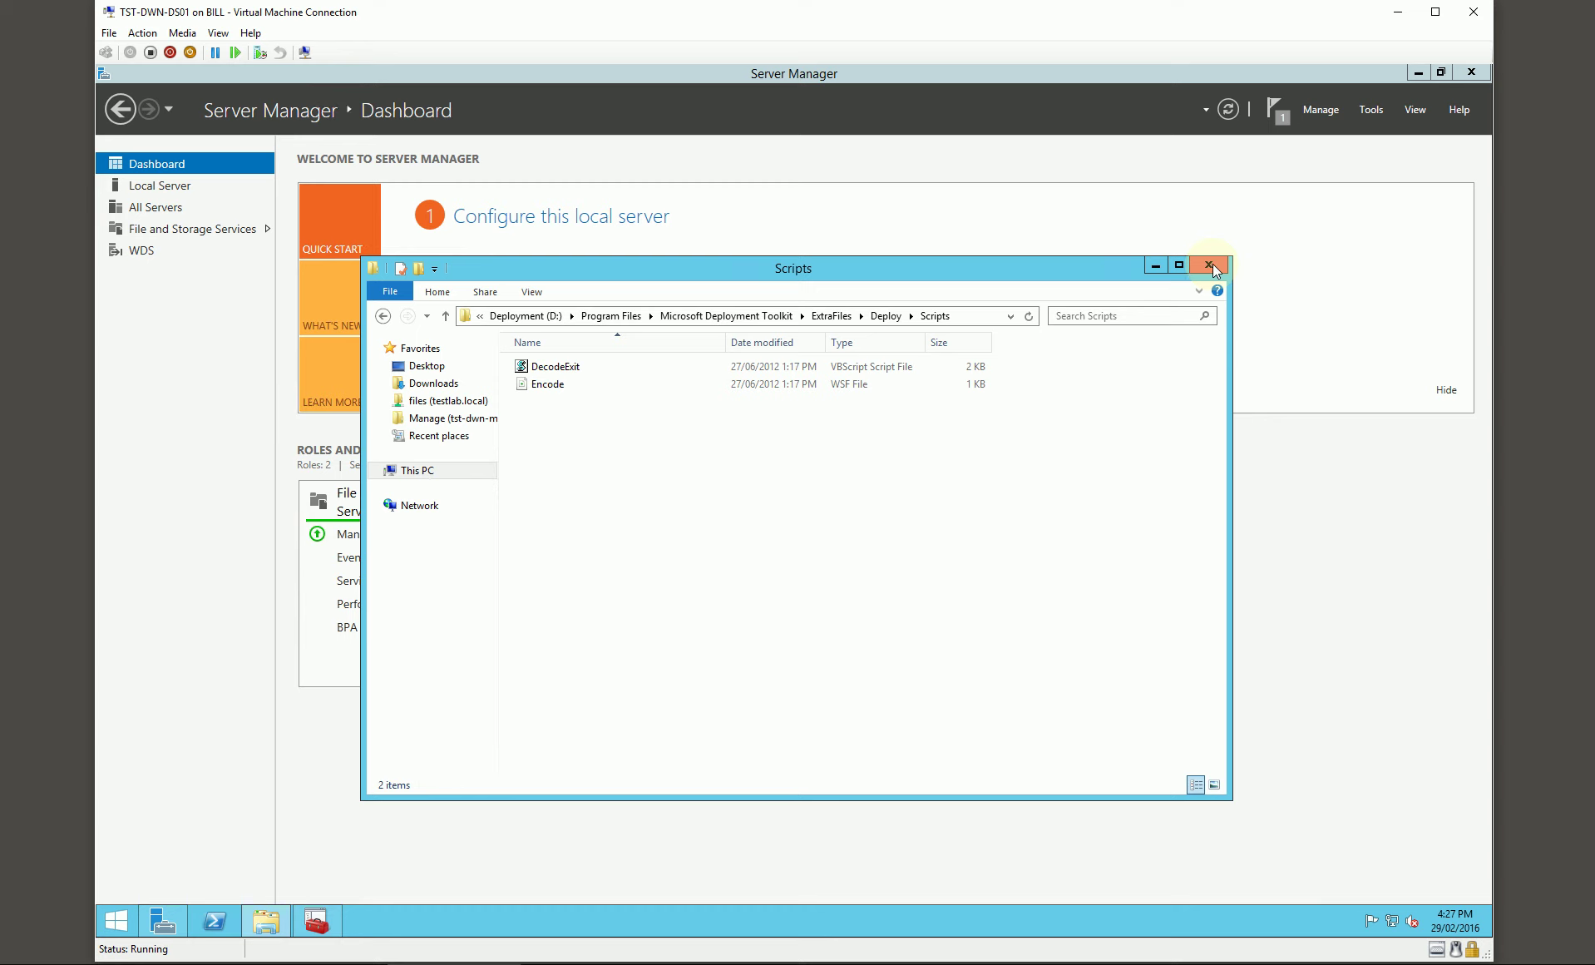
left_click(1206, 265)
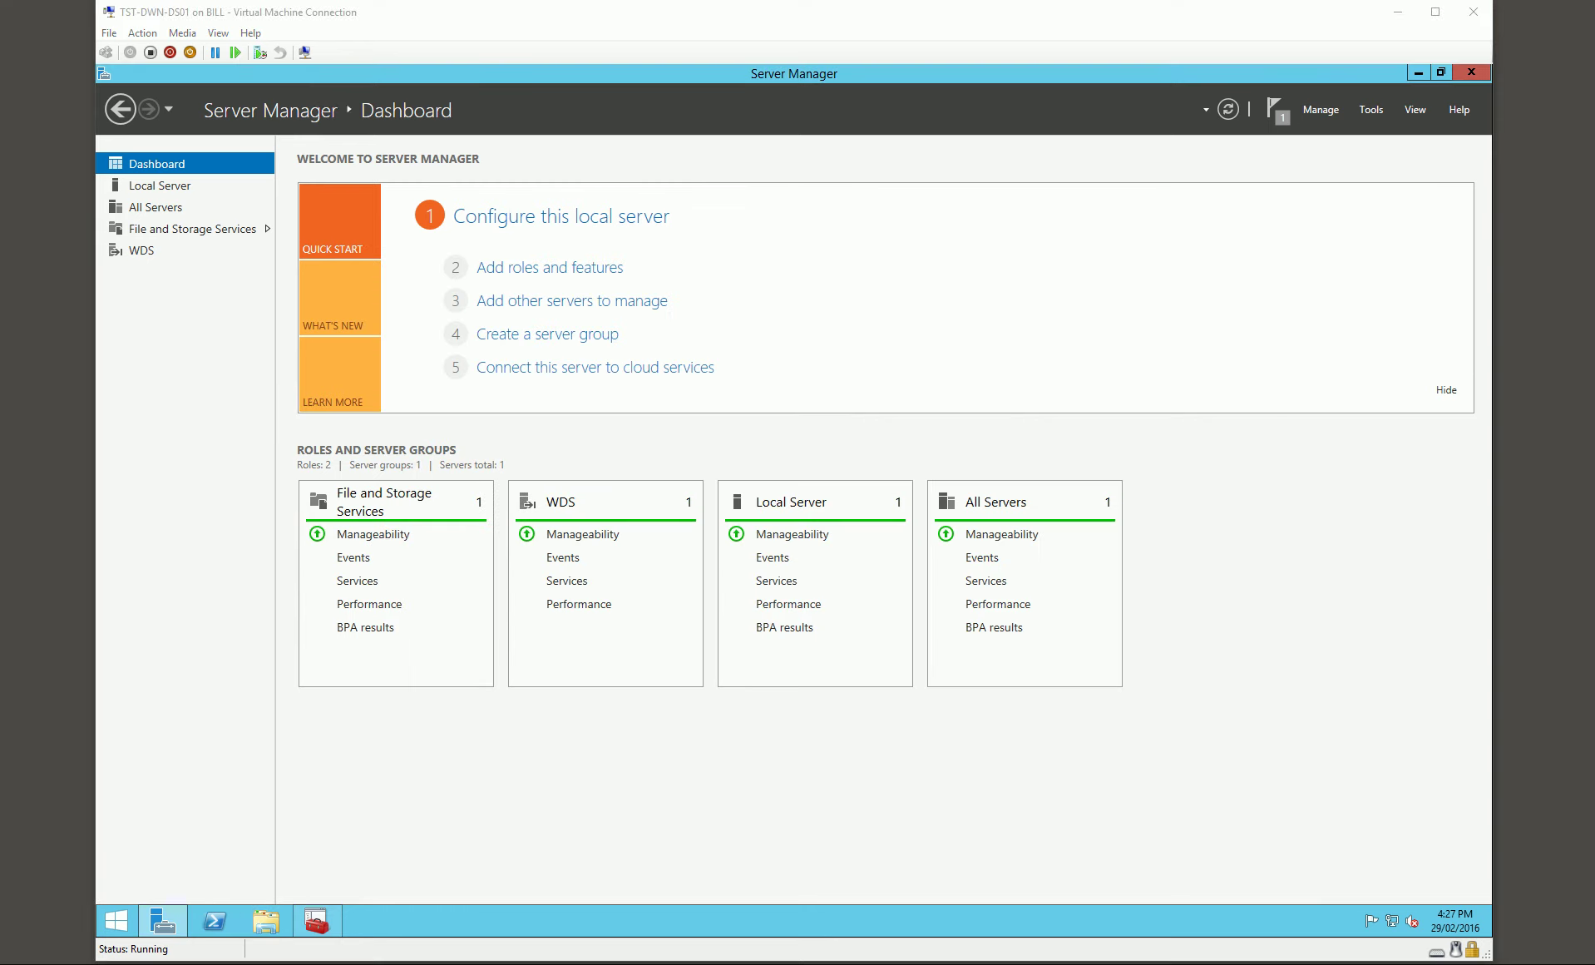
Step: Close Server Manager and SQL Server Configuration Manager
left_click(1474, 72)
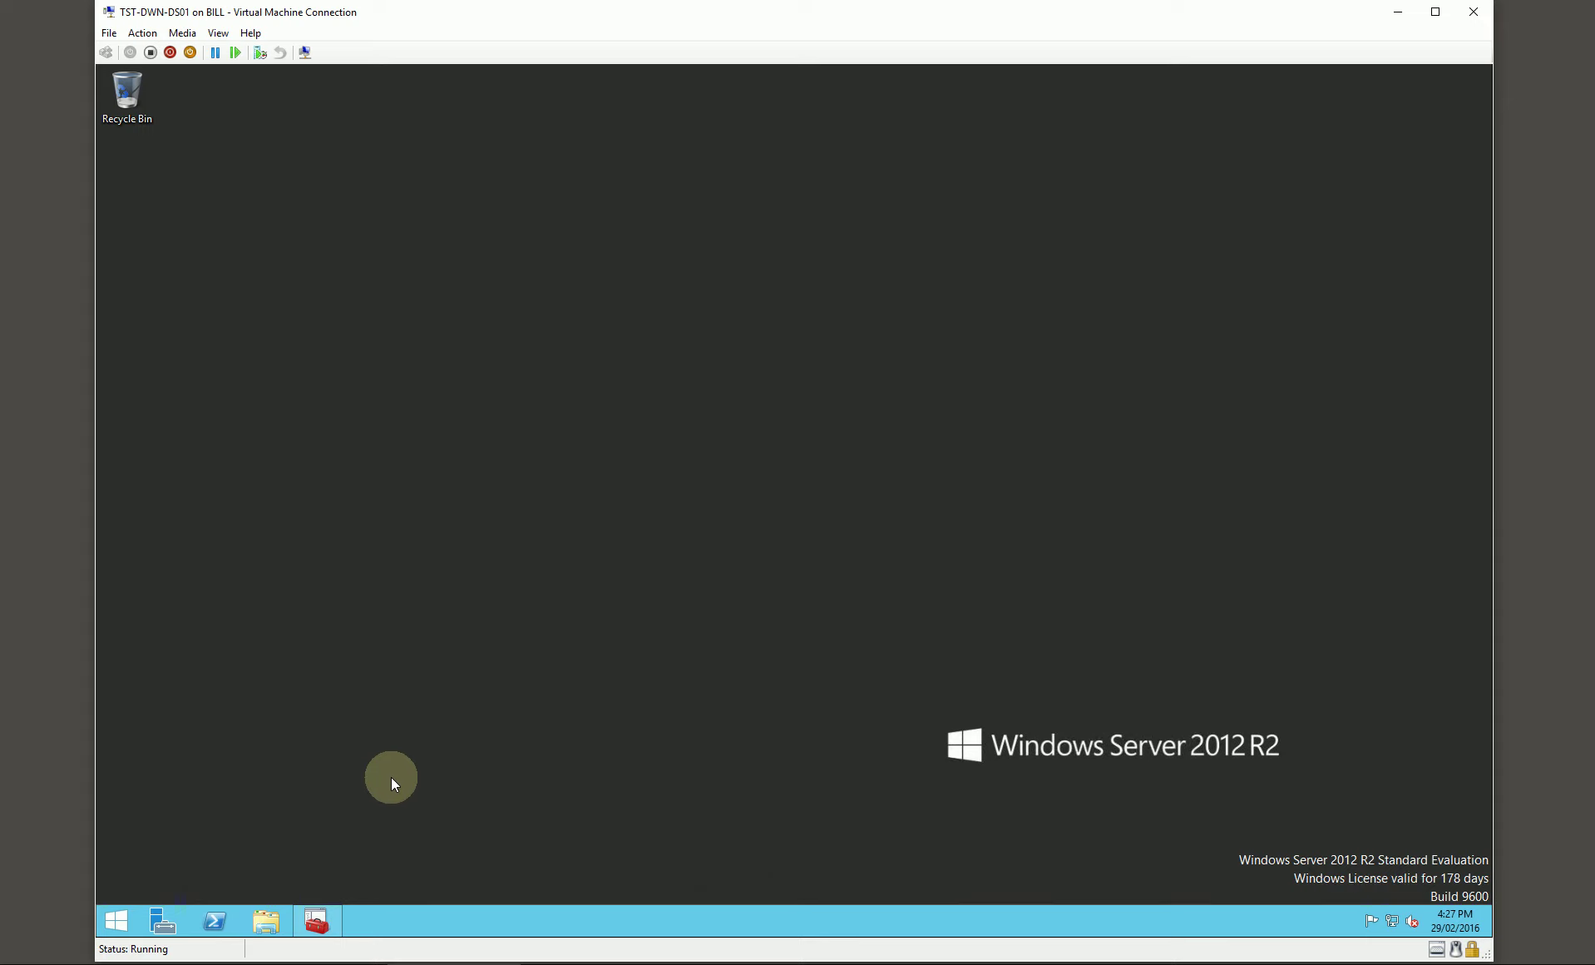
left_click(321, 923)
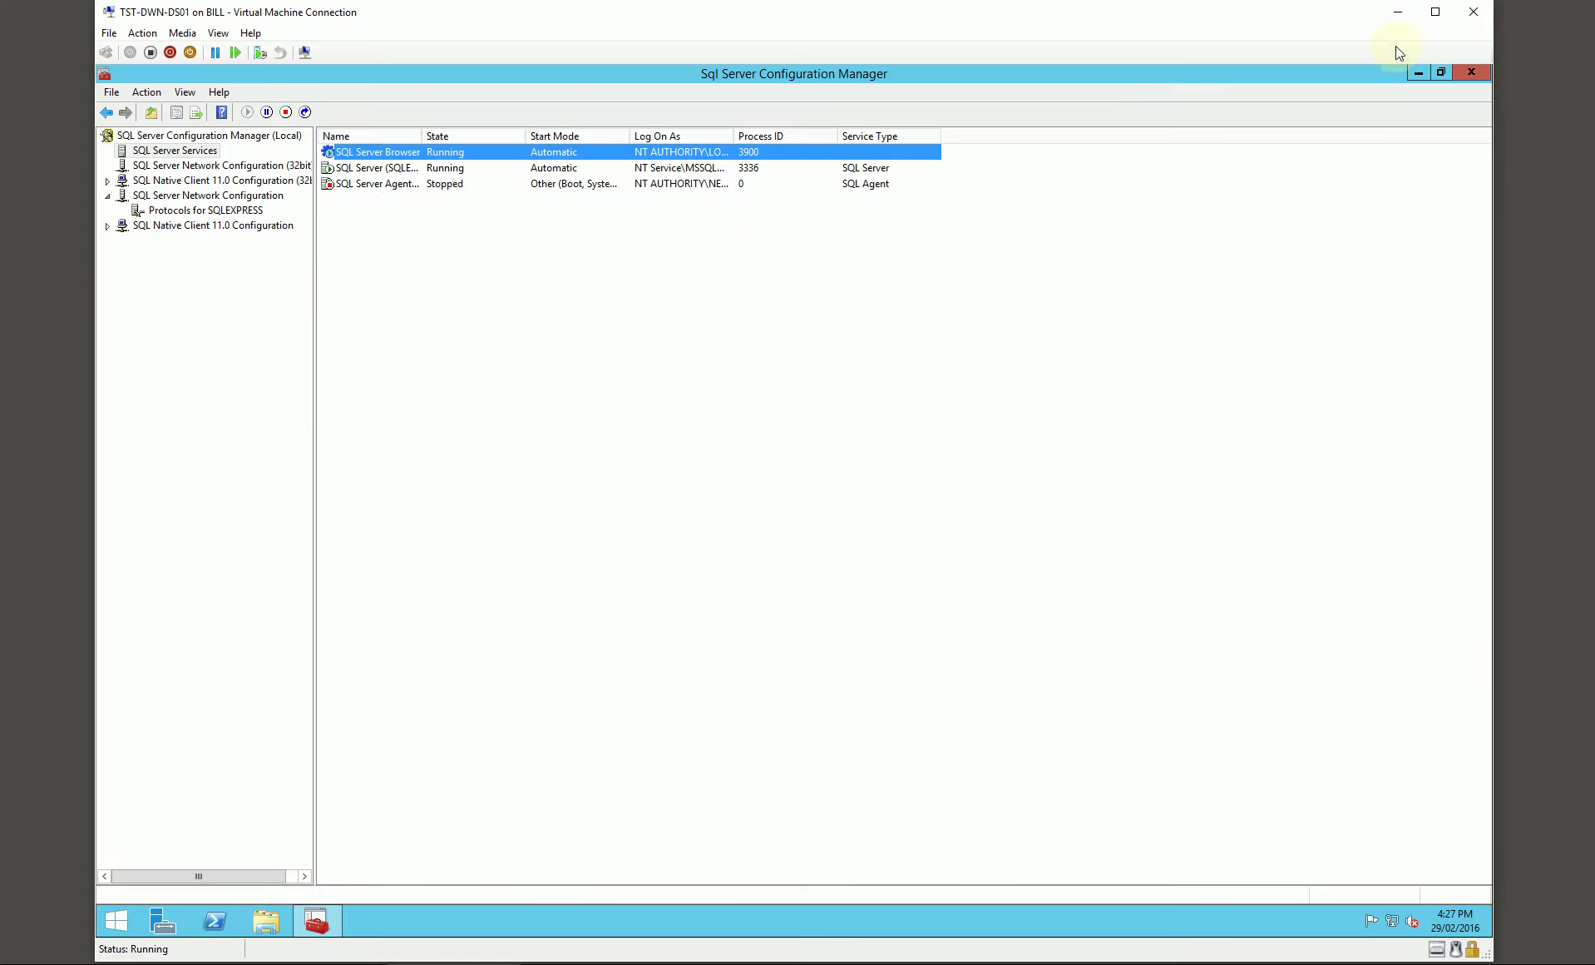
left_click(1472, 73)
Step: Open the Deployment (D:) drive in a new File Explorer window and reposition it
left_click(267, 919)
double_click(804, 497)
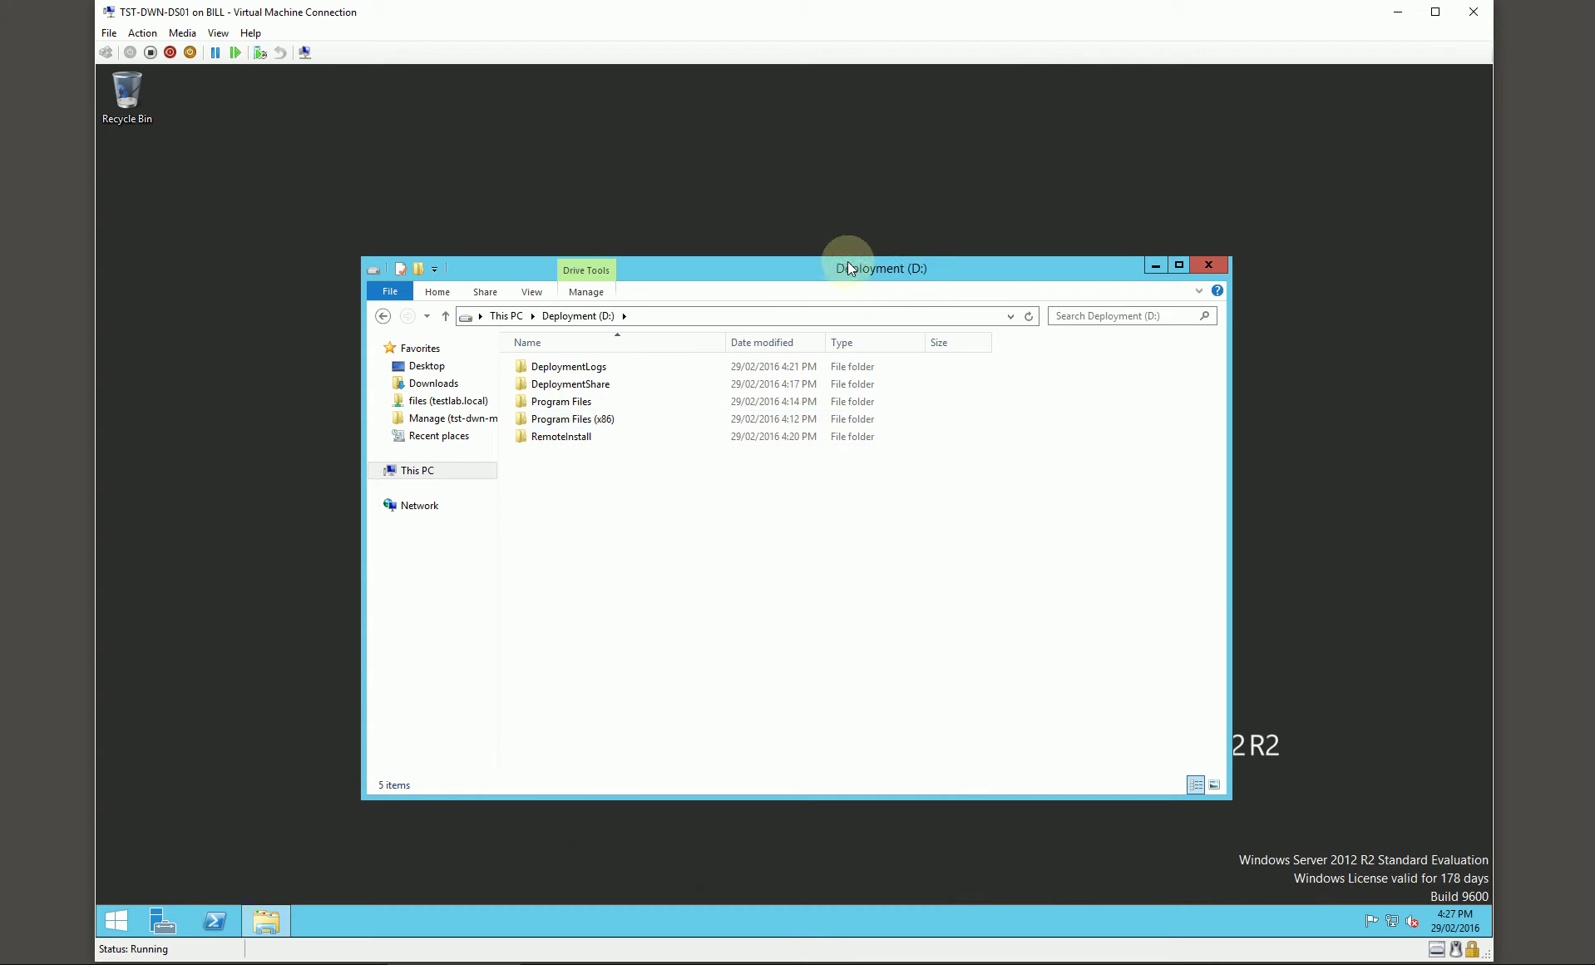
left_click_drag(857, 274, 717, 252)
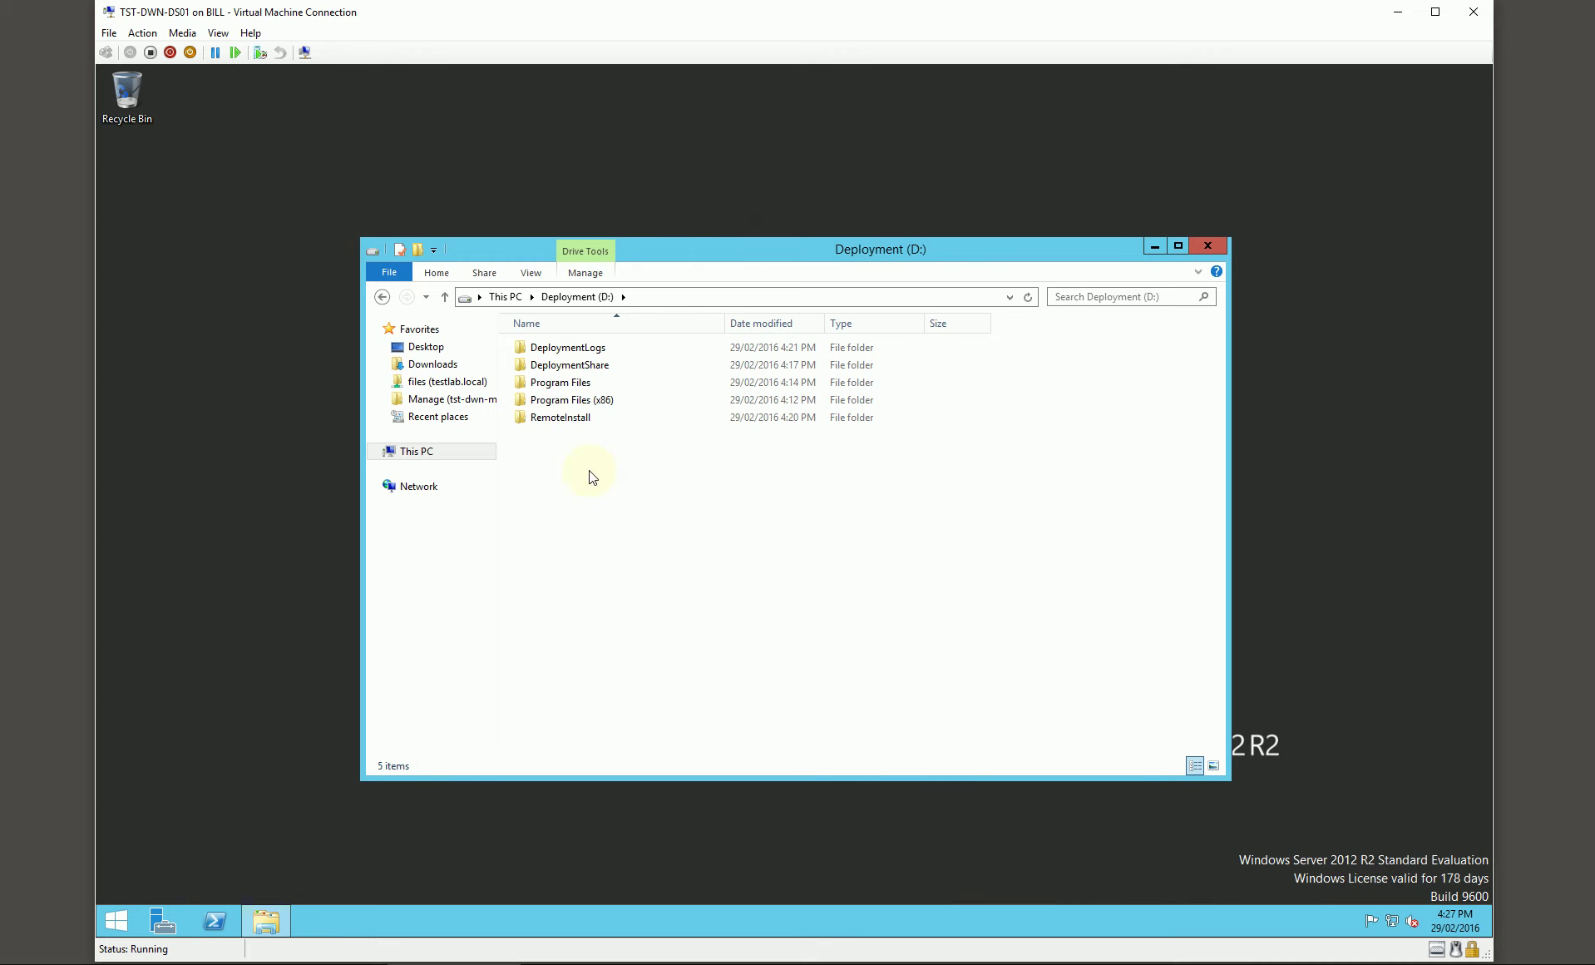
left_click_drag(787, 252, 749, 250)
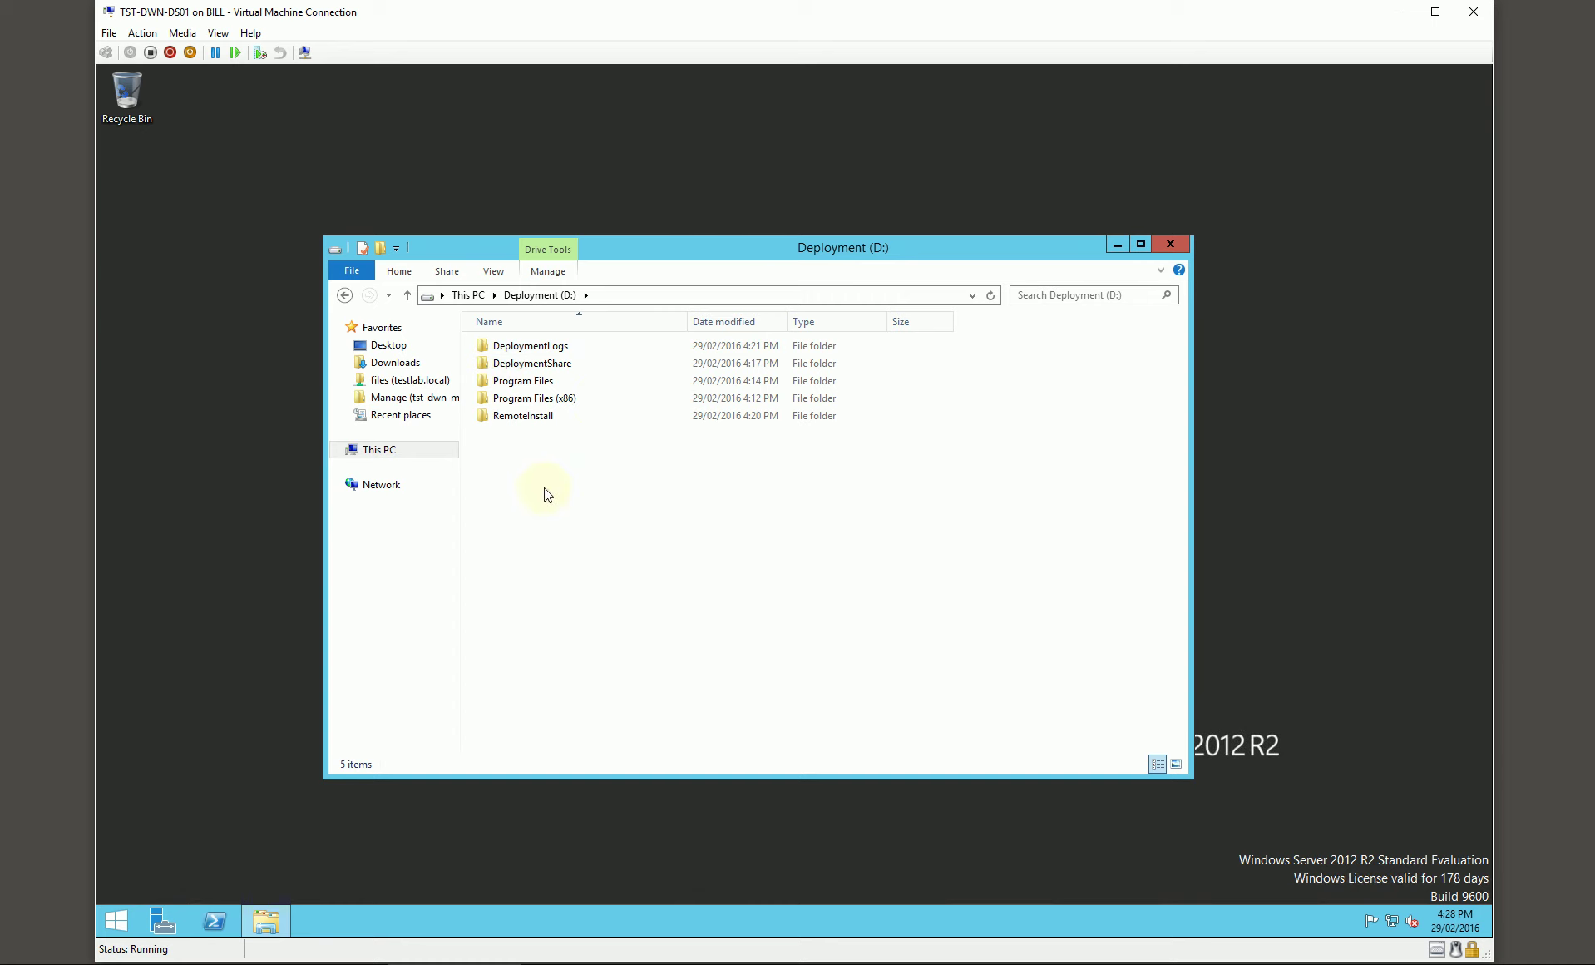